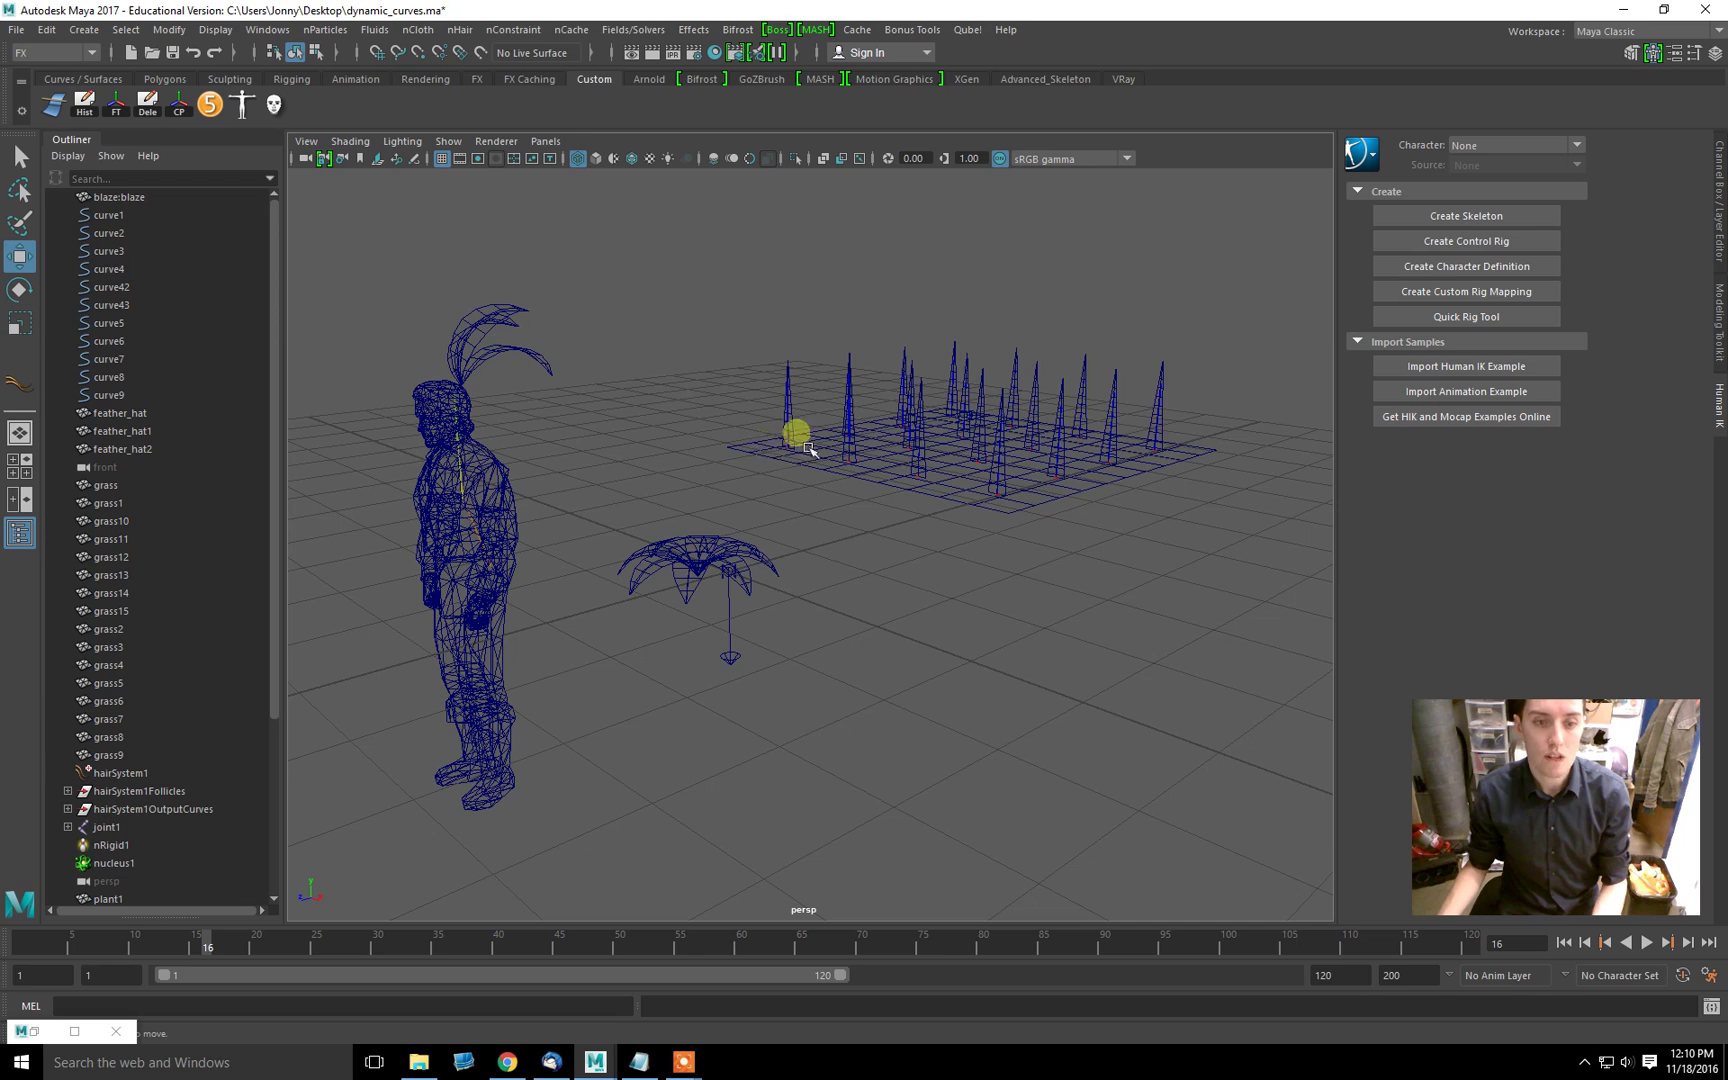
Step: Select a leaf of the plant beside the character and examine the plant up close in shaded display
left_click(905, 478)
left_click(820, 592)
left_click(738, 572)
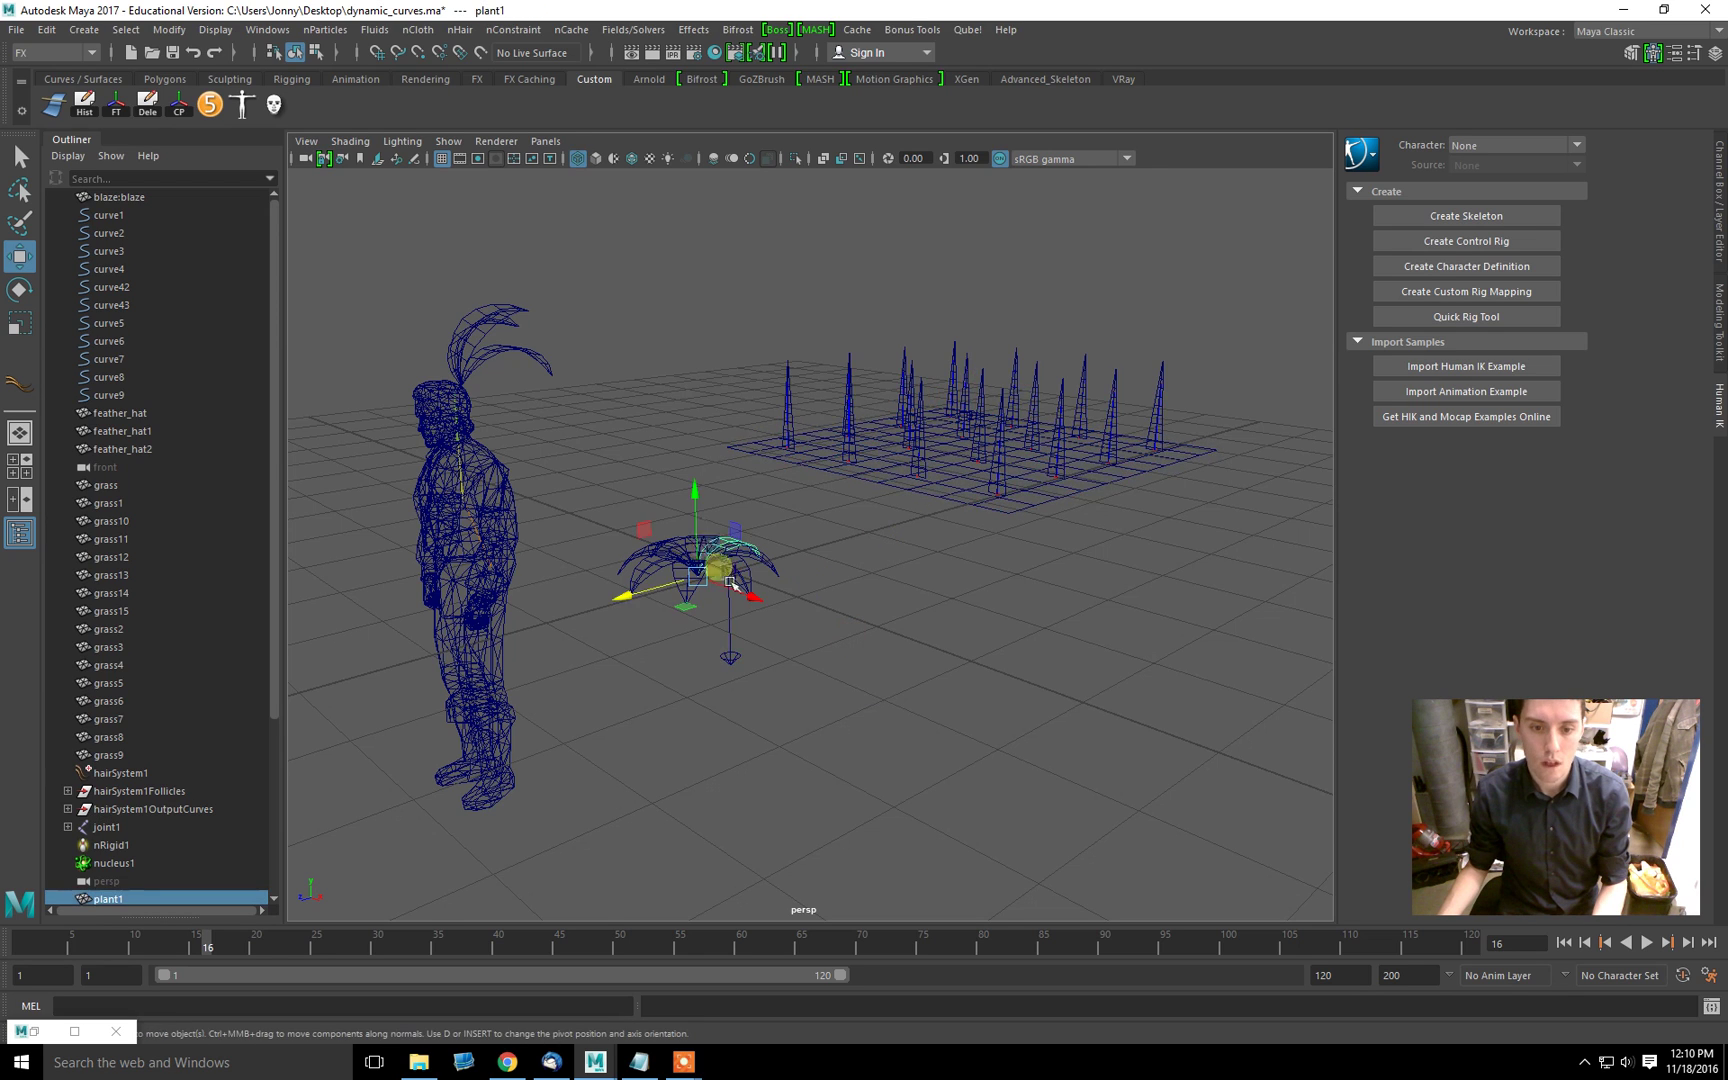
key("f")
left_click_drag(1180, 520, 820, 542, "alt")
middle_click_drag(820, 542, 982, 457, "alt")
key("5")
right_click_drag(982, 457, 787, 548, "alt")
left_click_drag(787, 548, 778, 526, "alt")
right_click_drag(778, 526, 862, 560, "alt")
left_click_drag(862, 560, 867, 558, "alt")
Step: Extend the animation and playback end time to frame 1200
left_click(22, 945)
key("alt+v")
left_click(1604, 946)
left_click(1378, 972)
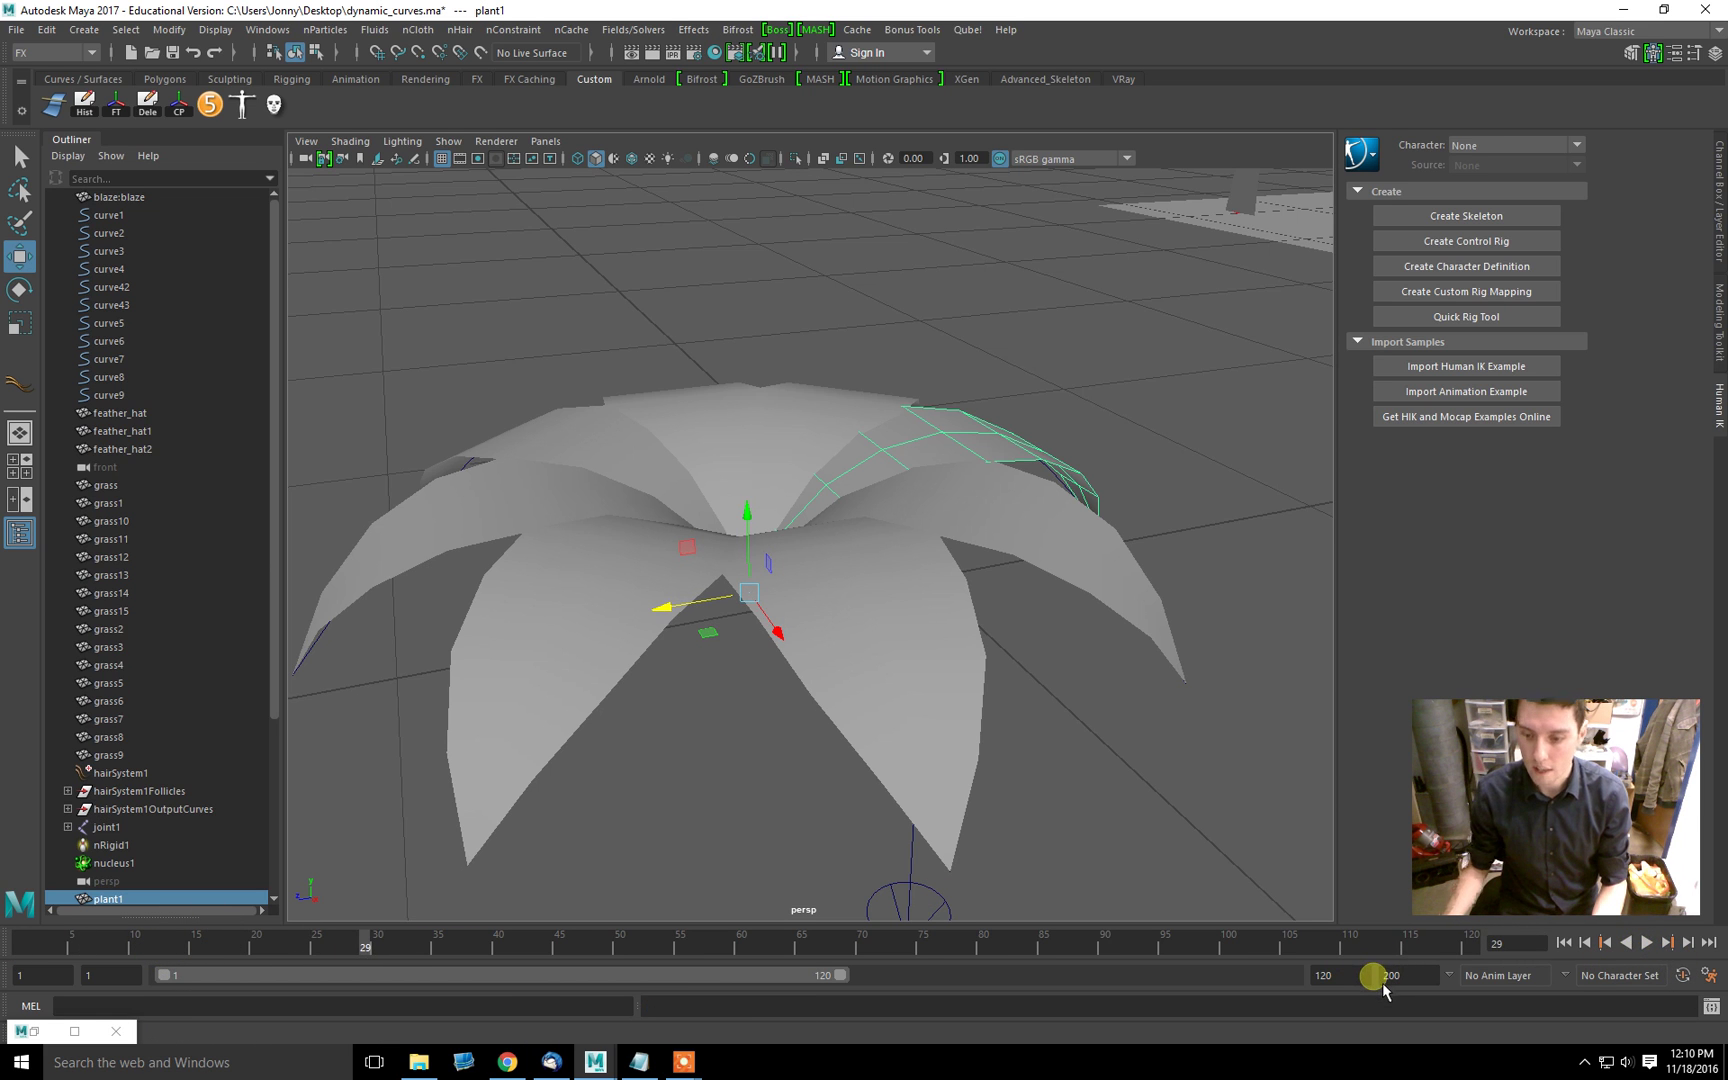
type("1200")
key("Return")
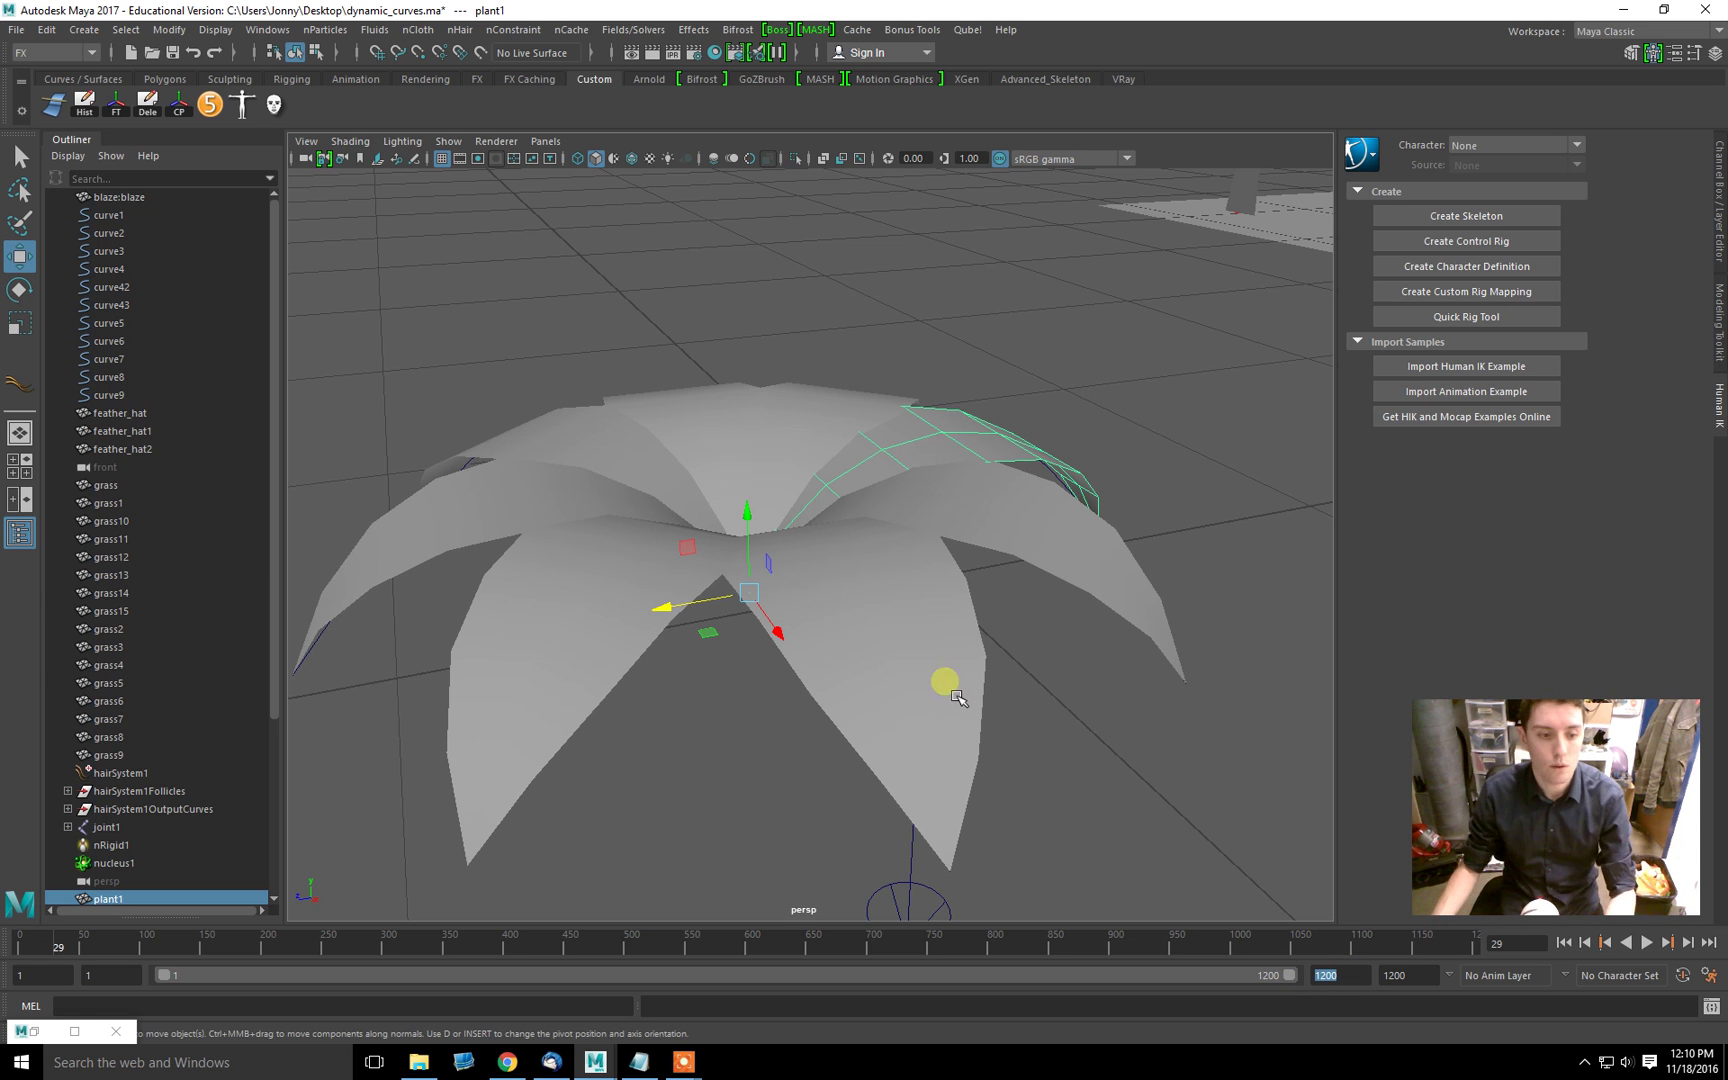
Step: Switch to wireframe display and select the curve running along one plant leaf for a closer look
scroll(158, 716, "down", 4)
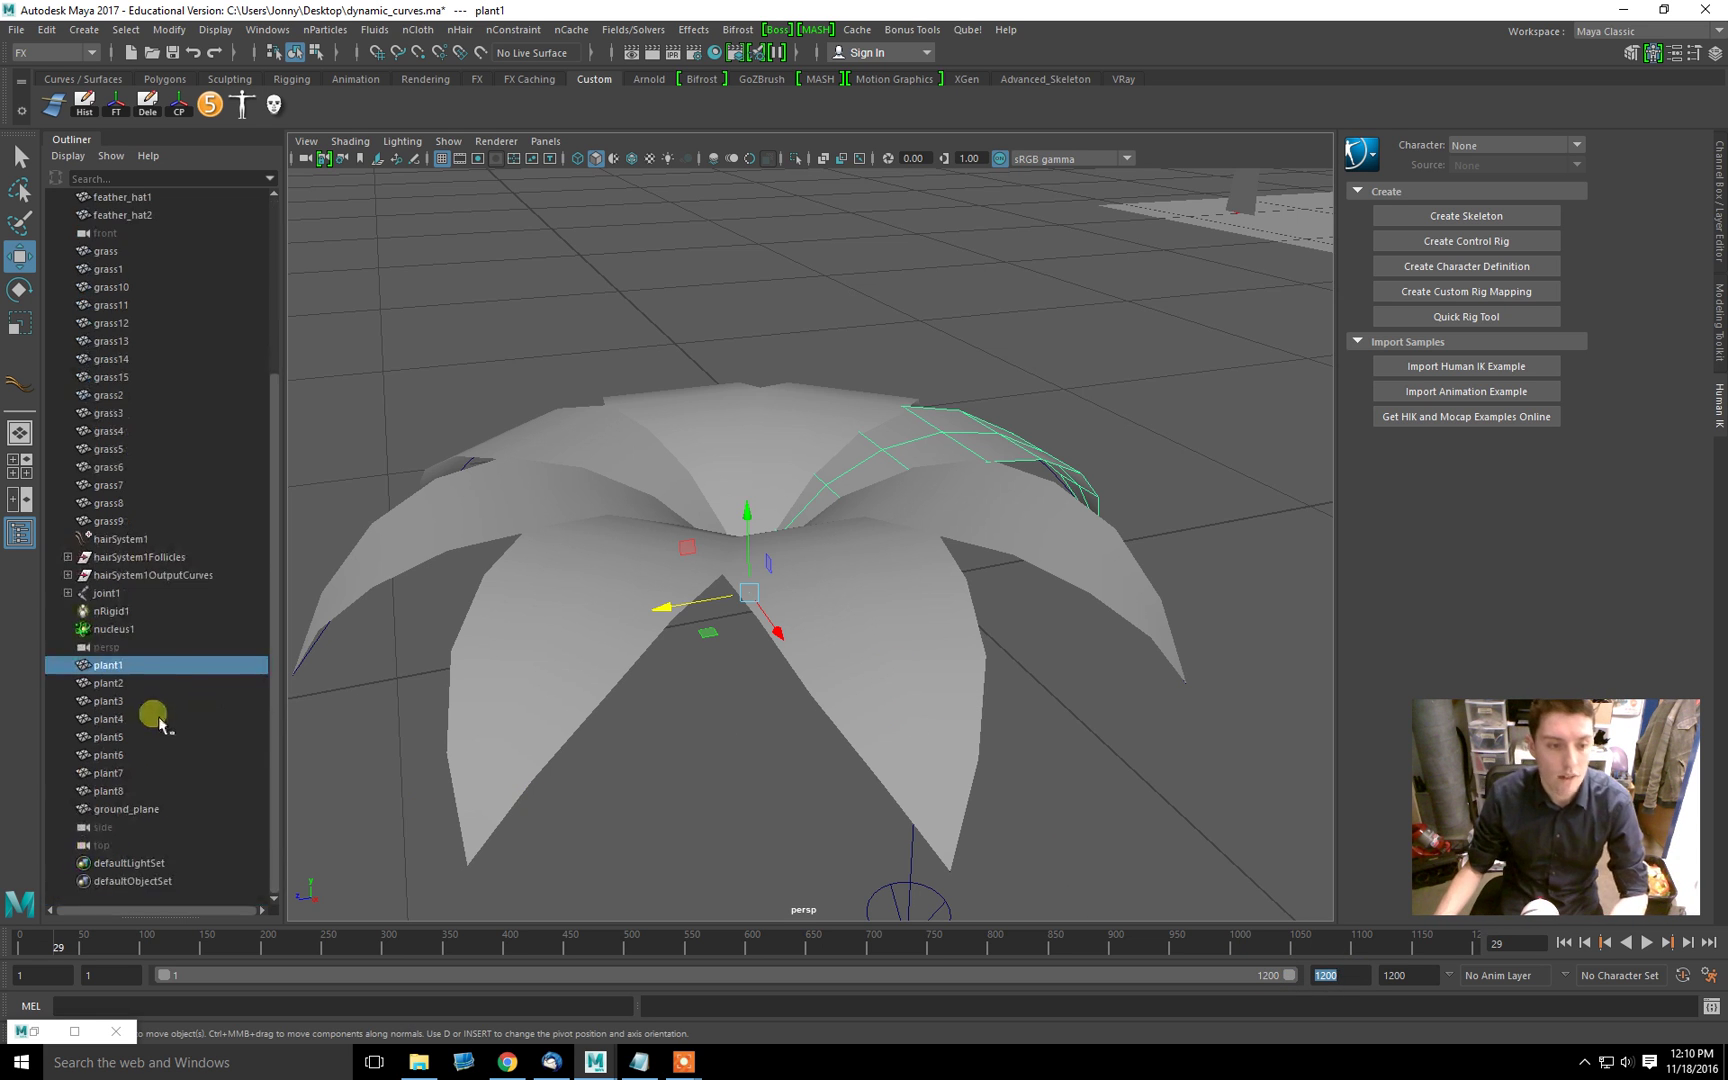
left_click(120, 791, "shift")
left_click_drag(786, 506, 700, 538, "alt")
key("4")
left_click(937, 540)
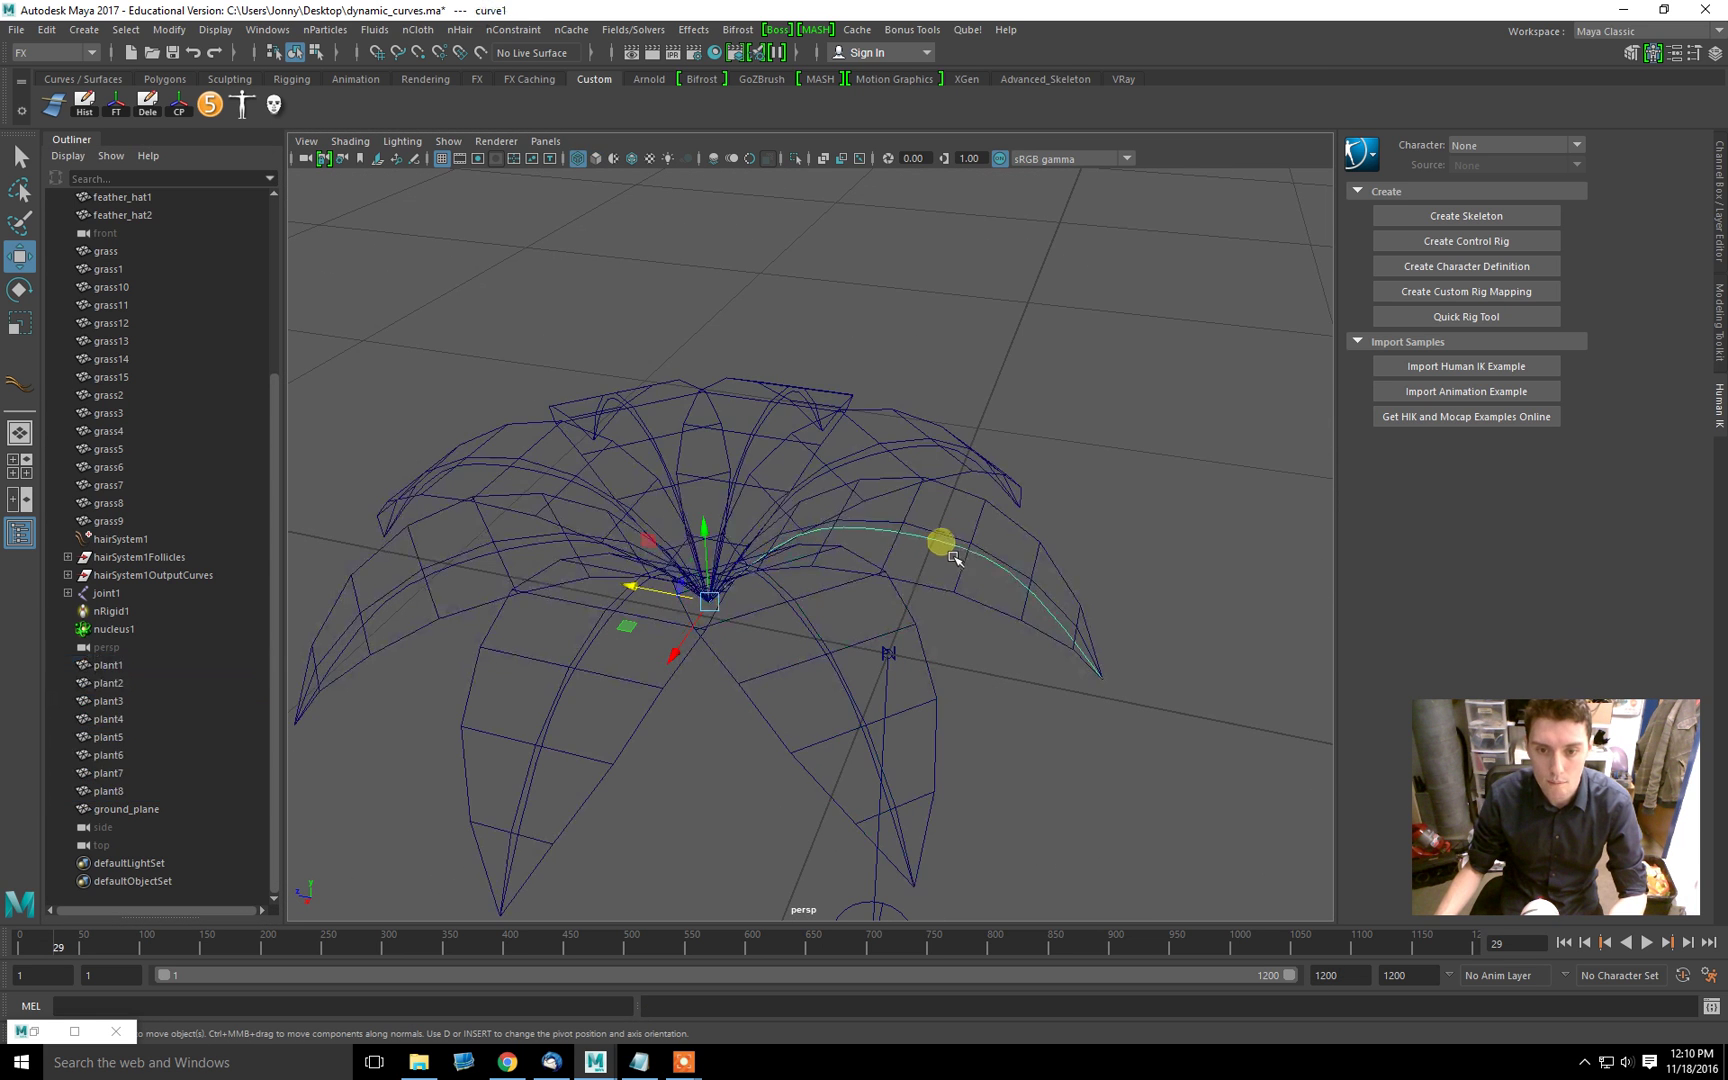
key("f")
scroll(170, 510, "up", 5)
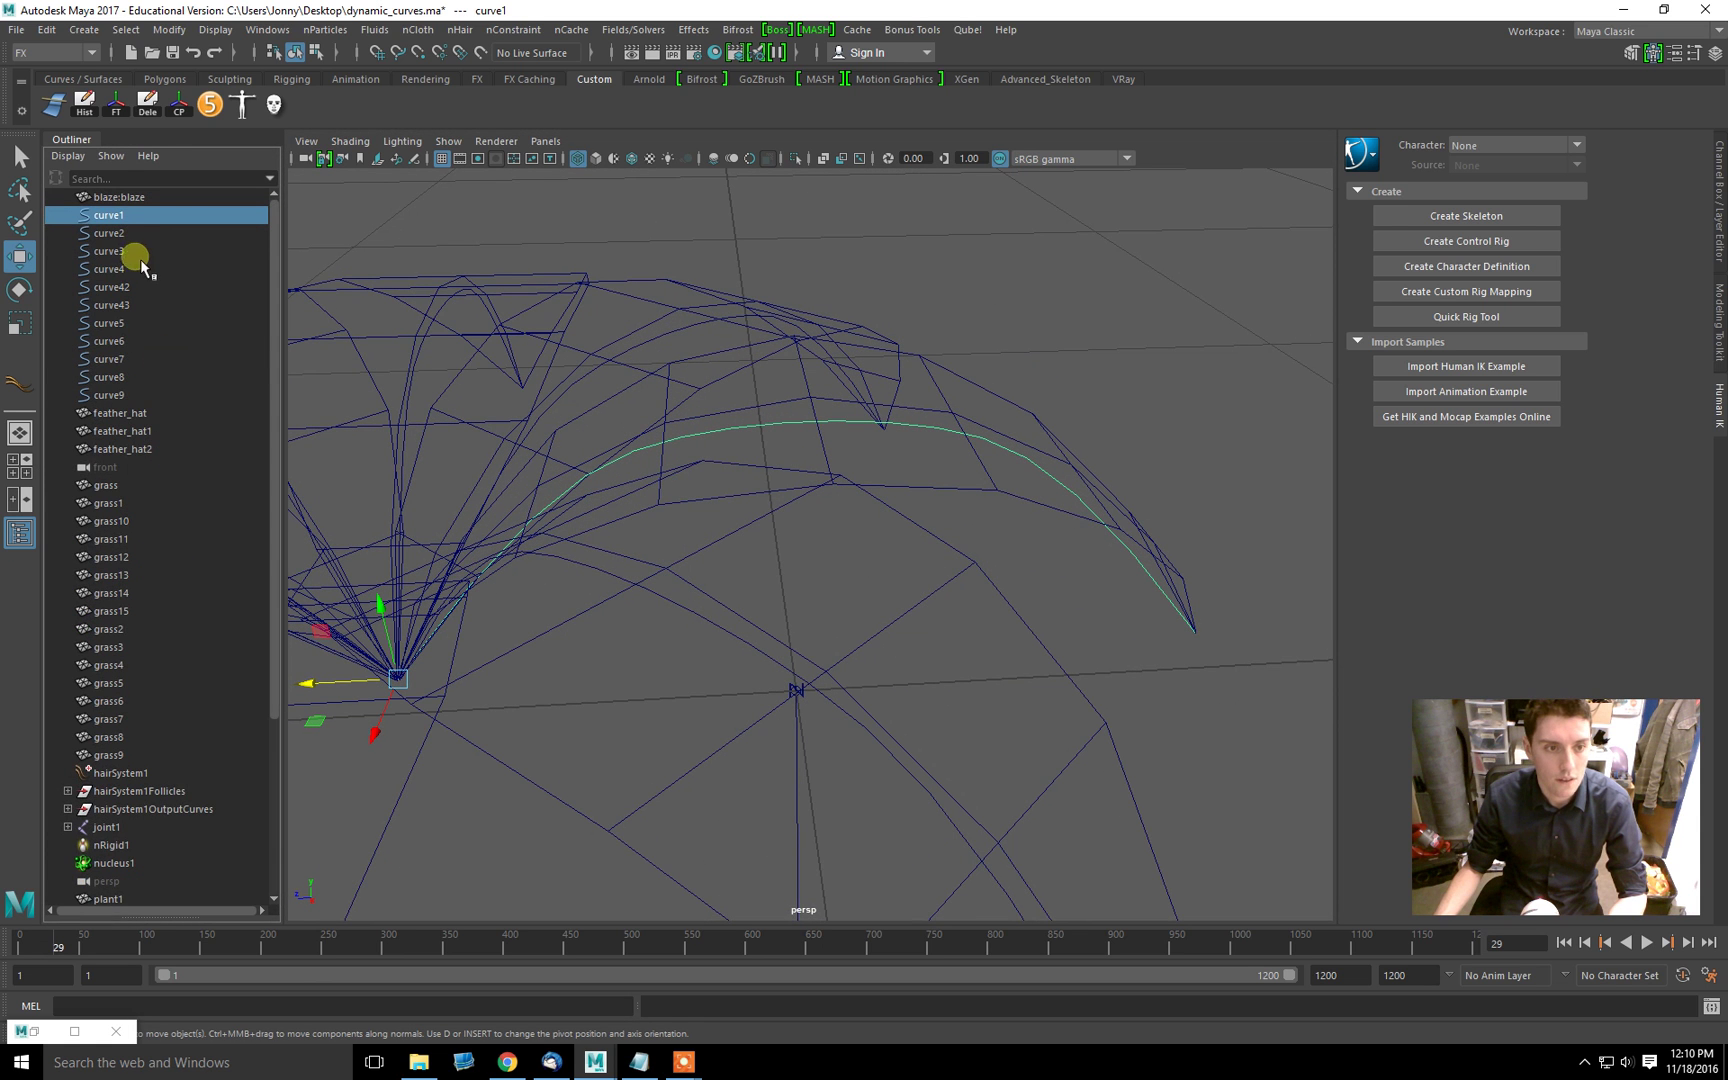
Step: Look through the available curve creation tools, including the CV Curve Tool, without starting one
key("space")
left_click(652, 466)
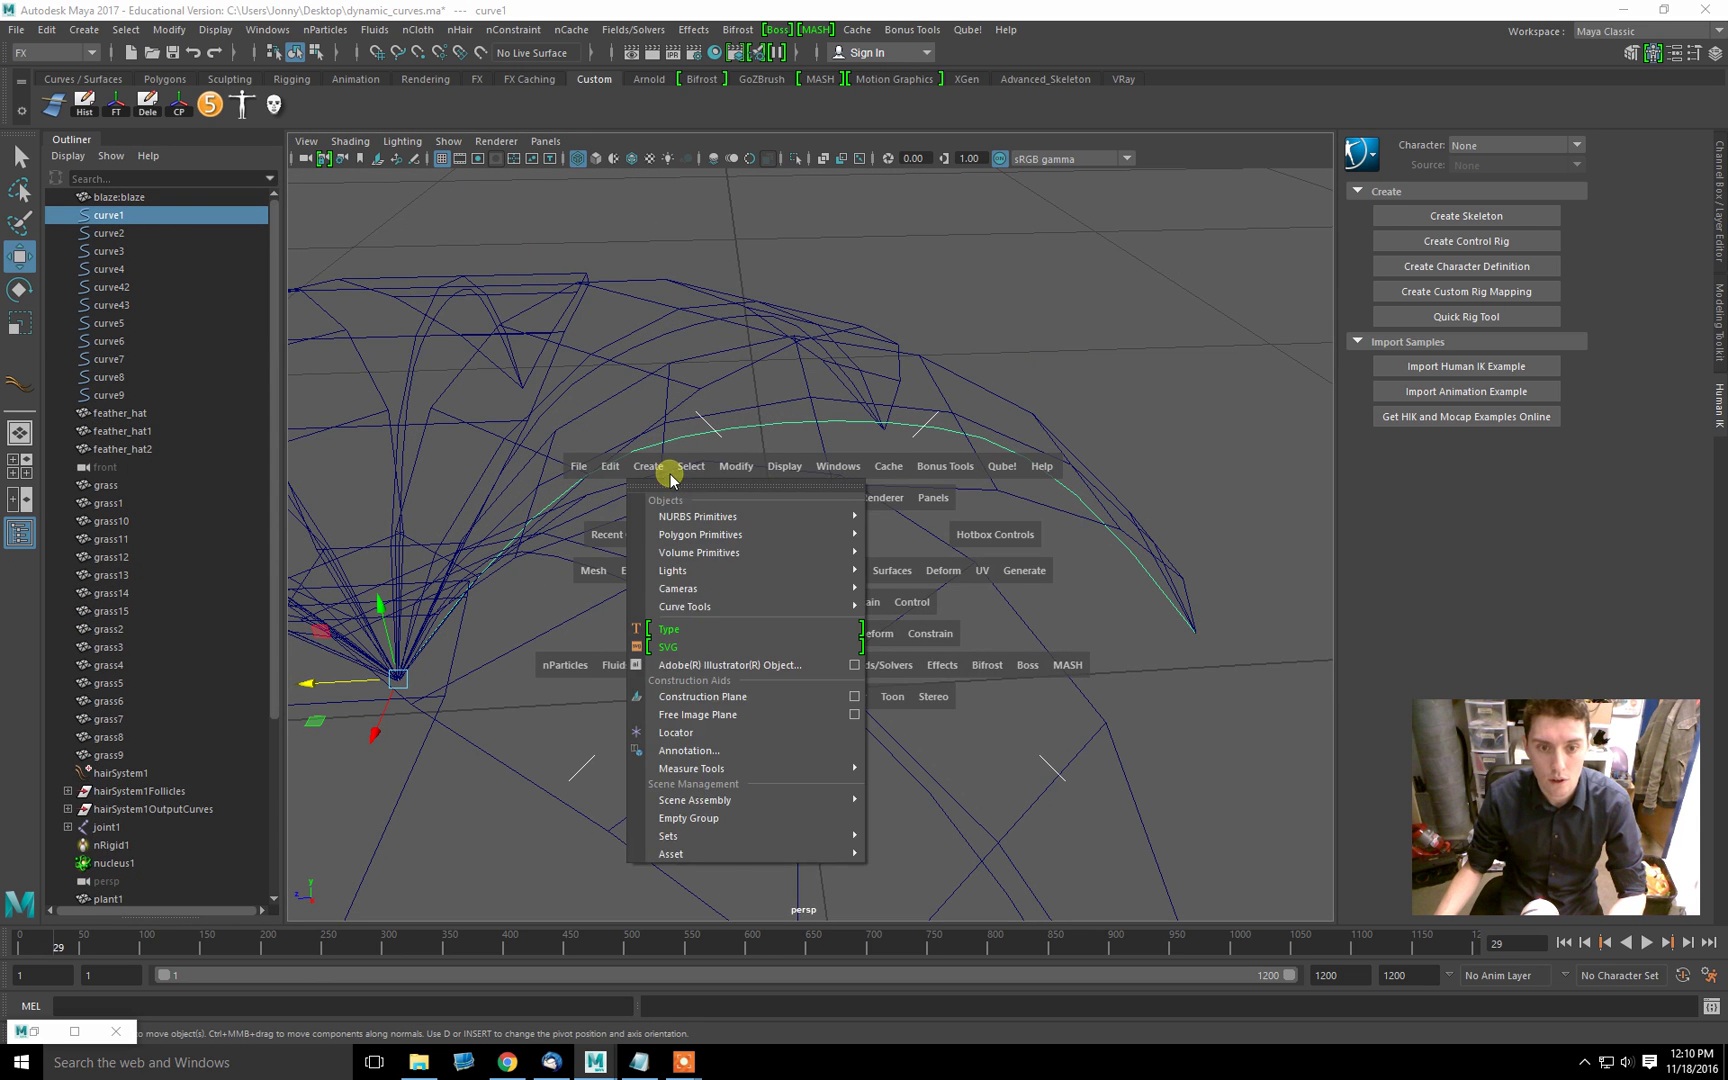
mouse_move(697, 614)
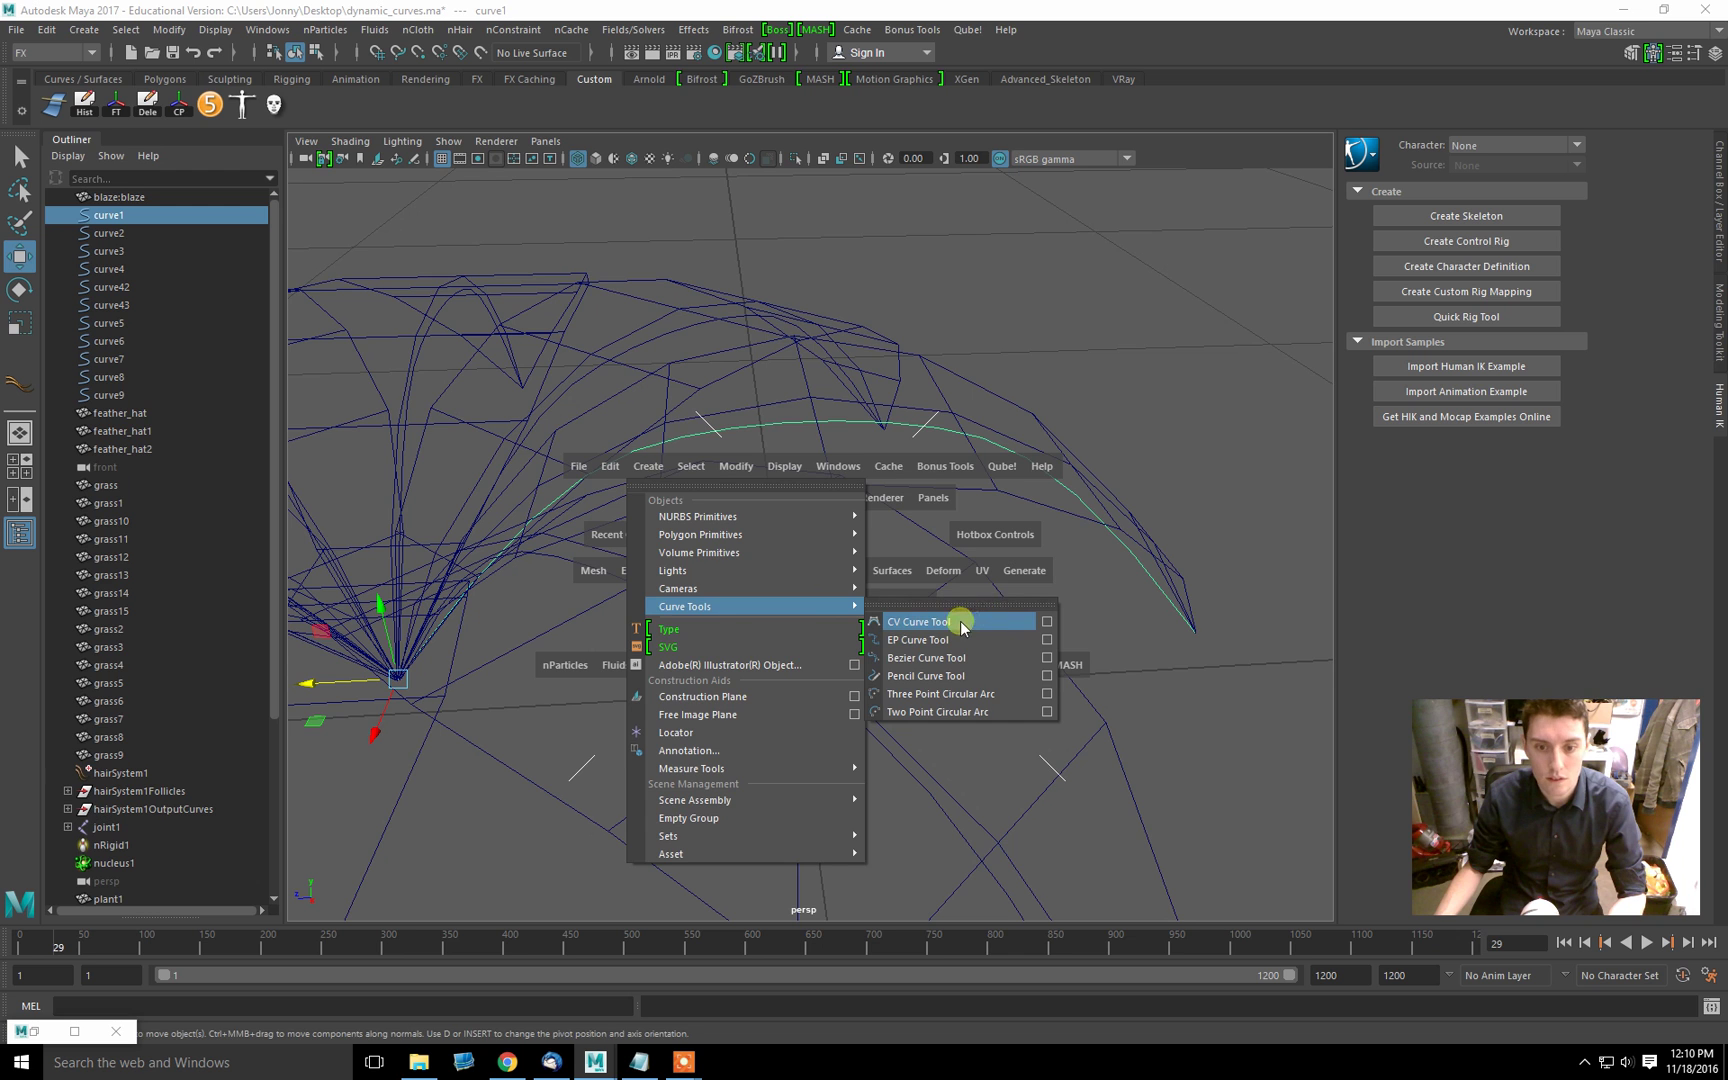
left_click(883, 289)
right_click_drag(1267, 595, 1034, 597, "alt")
left_click_drag(1034, 597, 1055, 611, "alt")
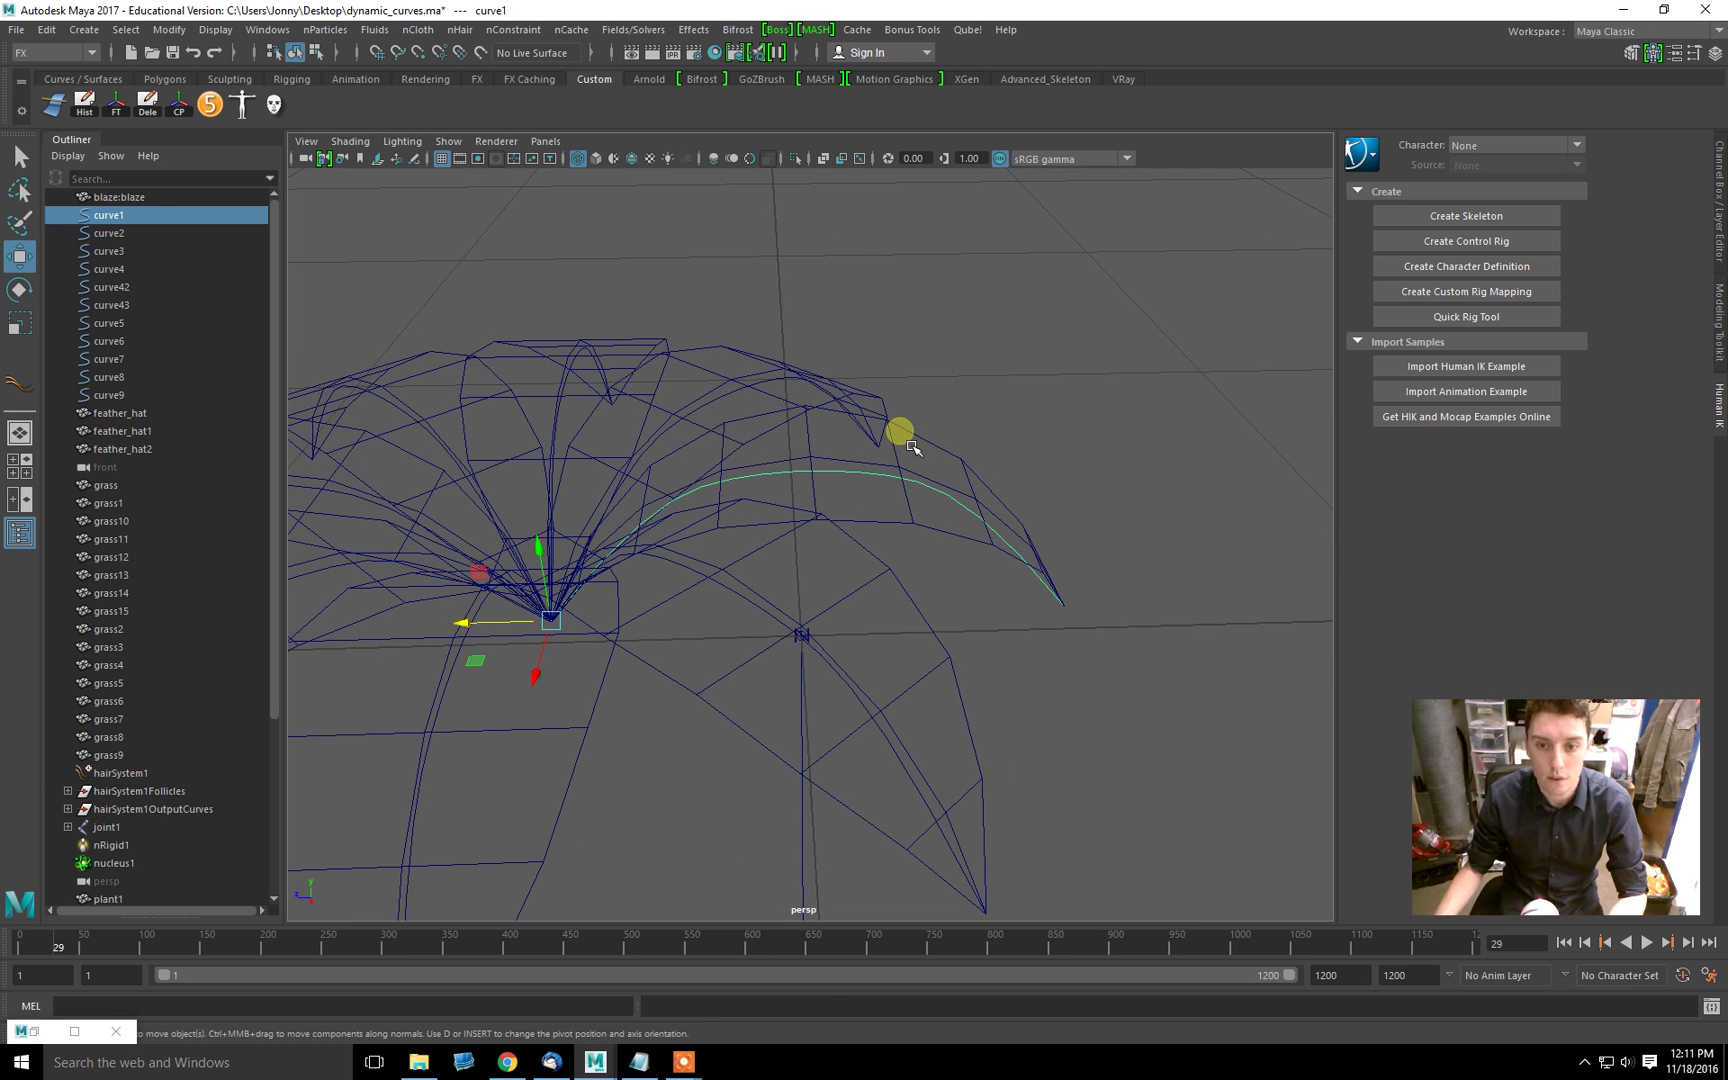
left_click_drag(912, 447, 888, 554, "alt")
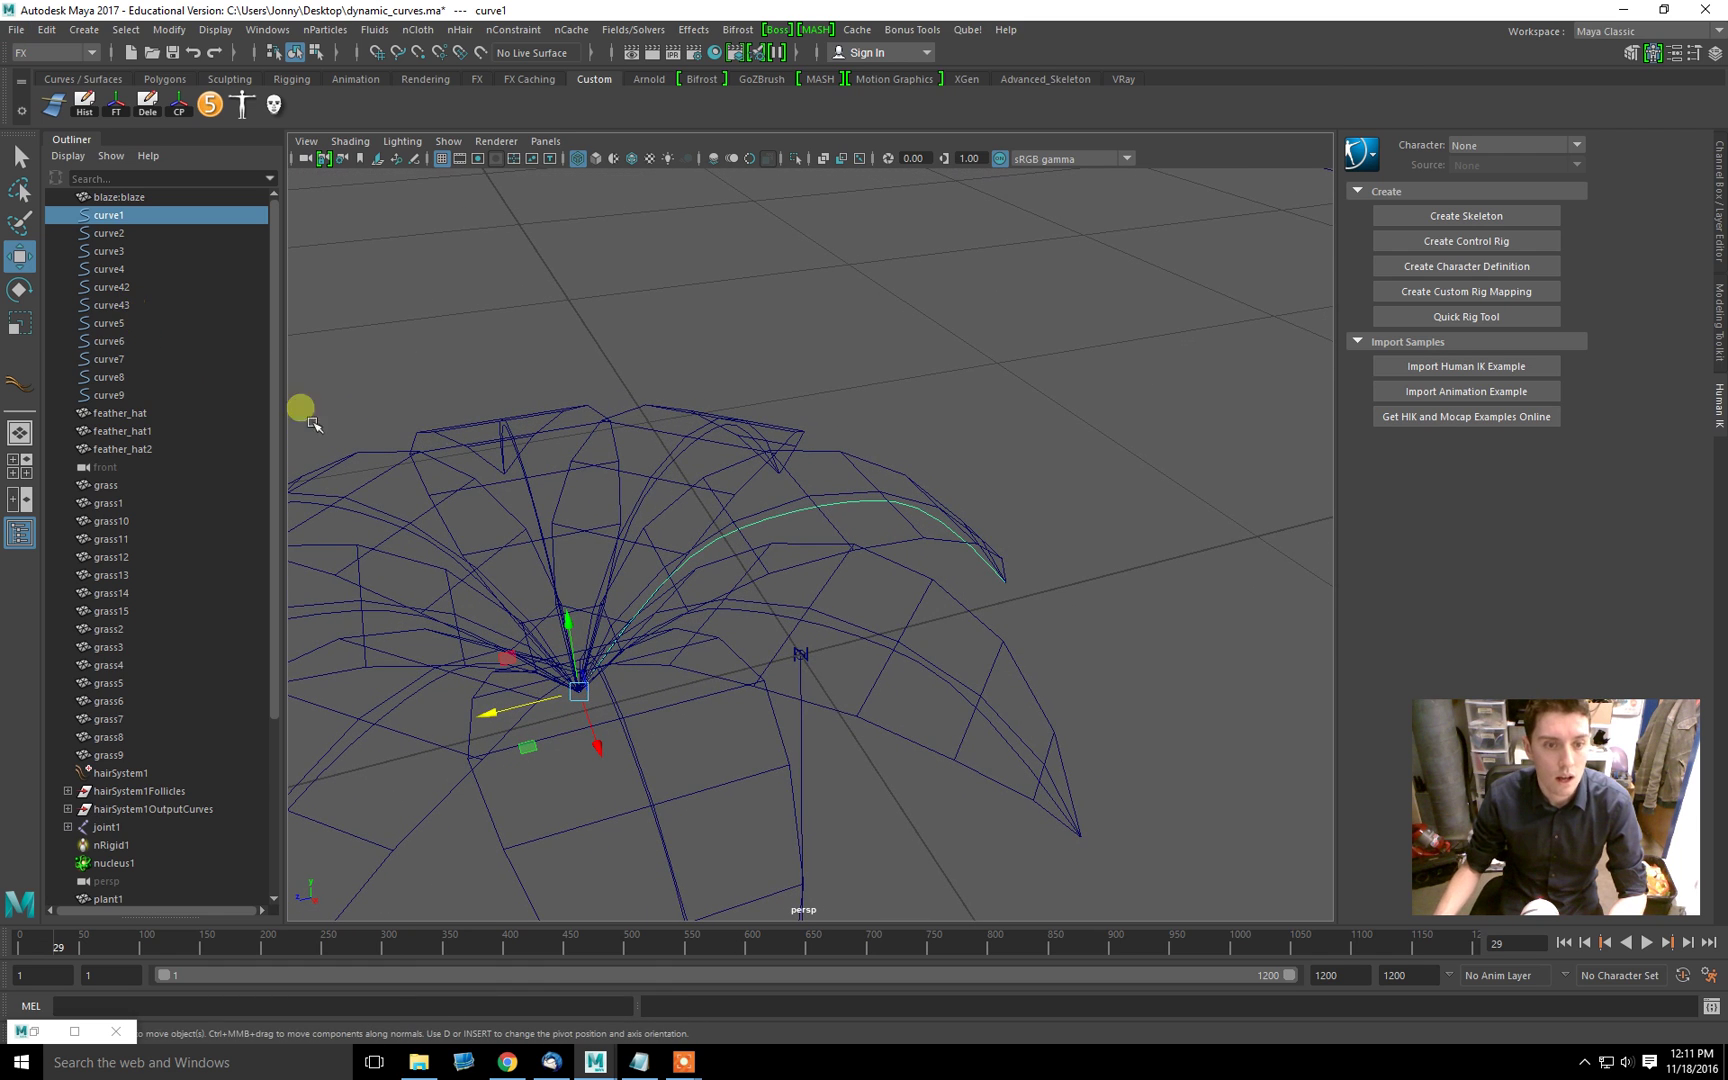
mouse_move(1076, 536)
left_mouse_down("alt")
mouse_move(806, 478)
mouse_move(1028, 535)
mouse_move(971, 532)
left_mouse_up("alt")
key("5")
key("4")
left_click(130, 358, "shift")
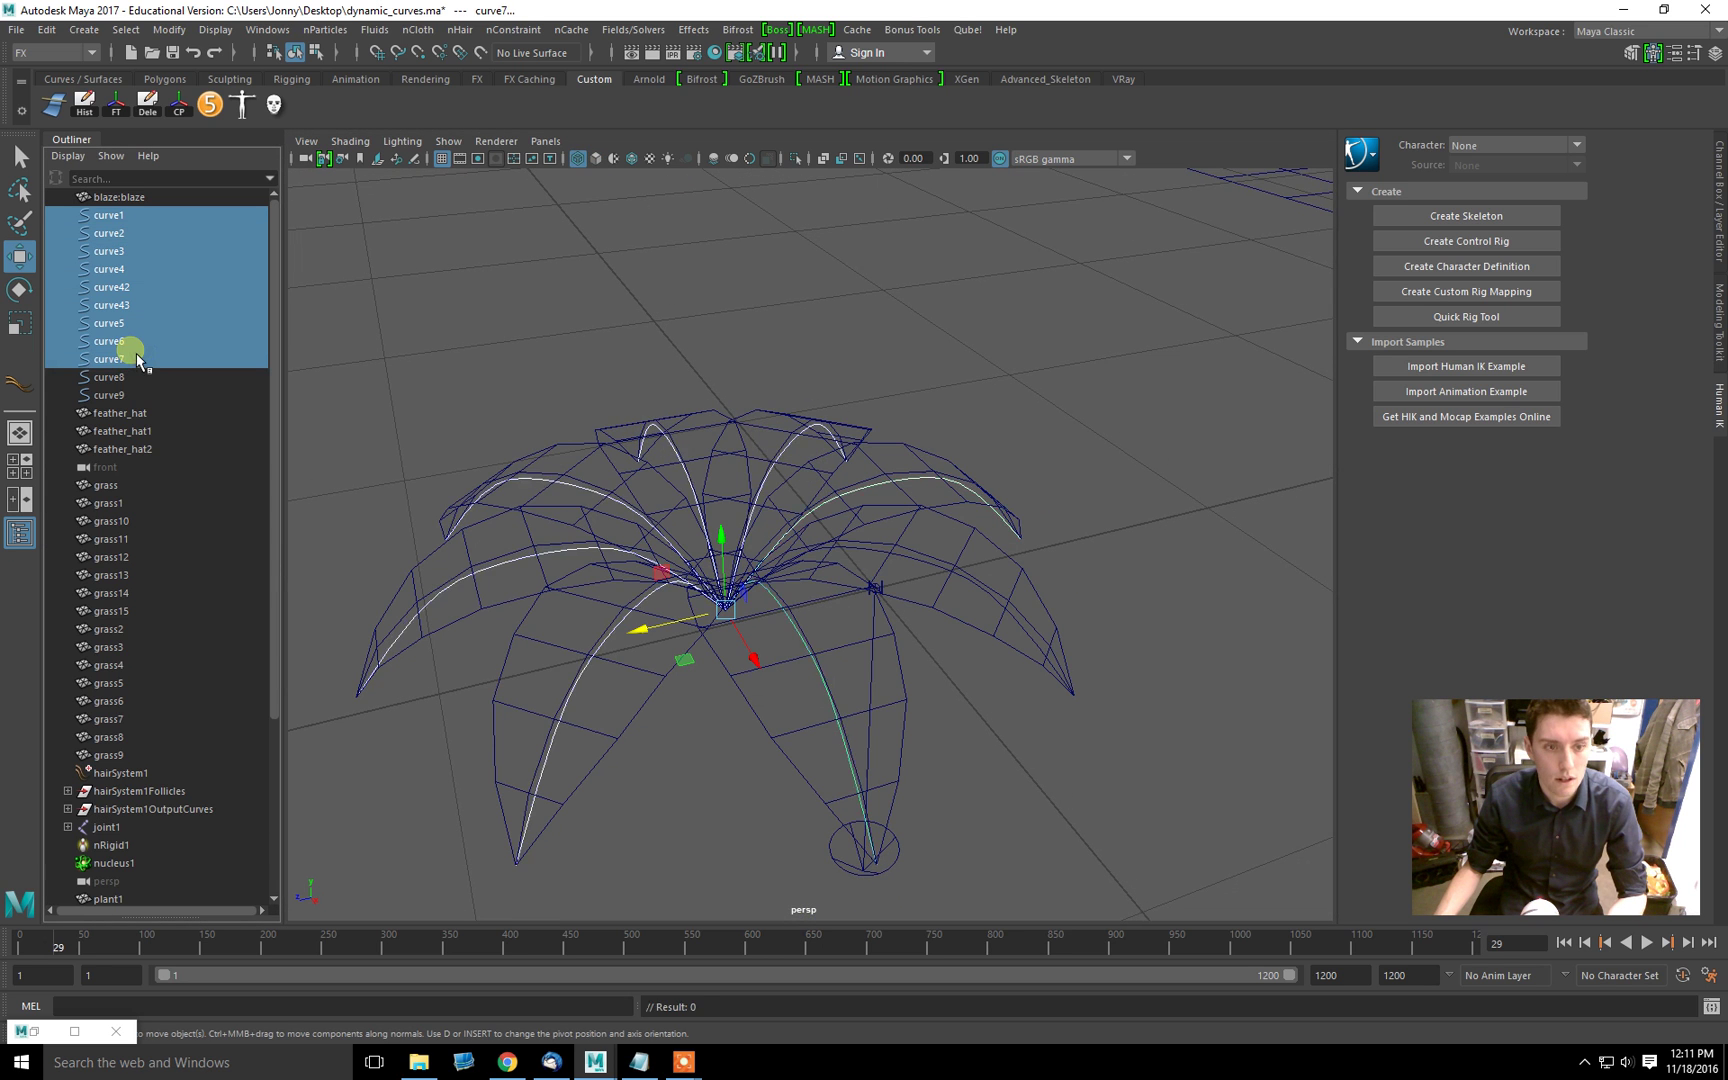
right_click_drag(1045, 536, 910, 451, "alt")
right_click_drag(455, 455, 853, 474, "alt")
left_click(708, 338)
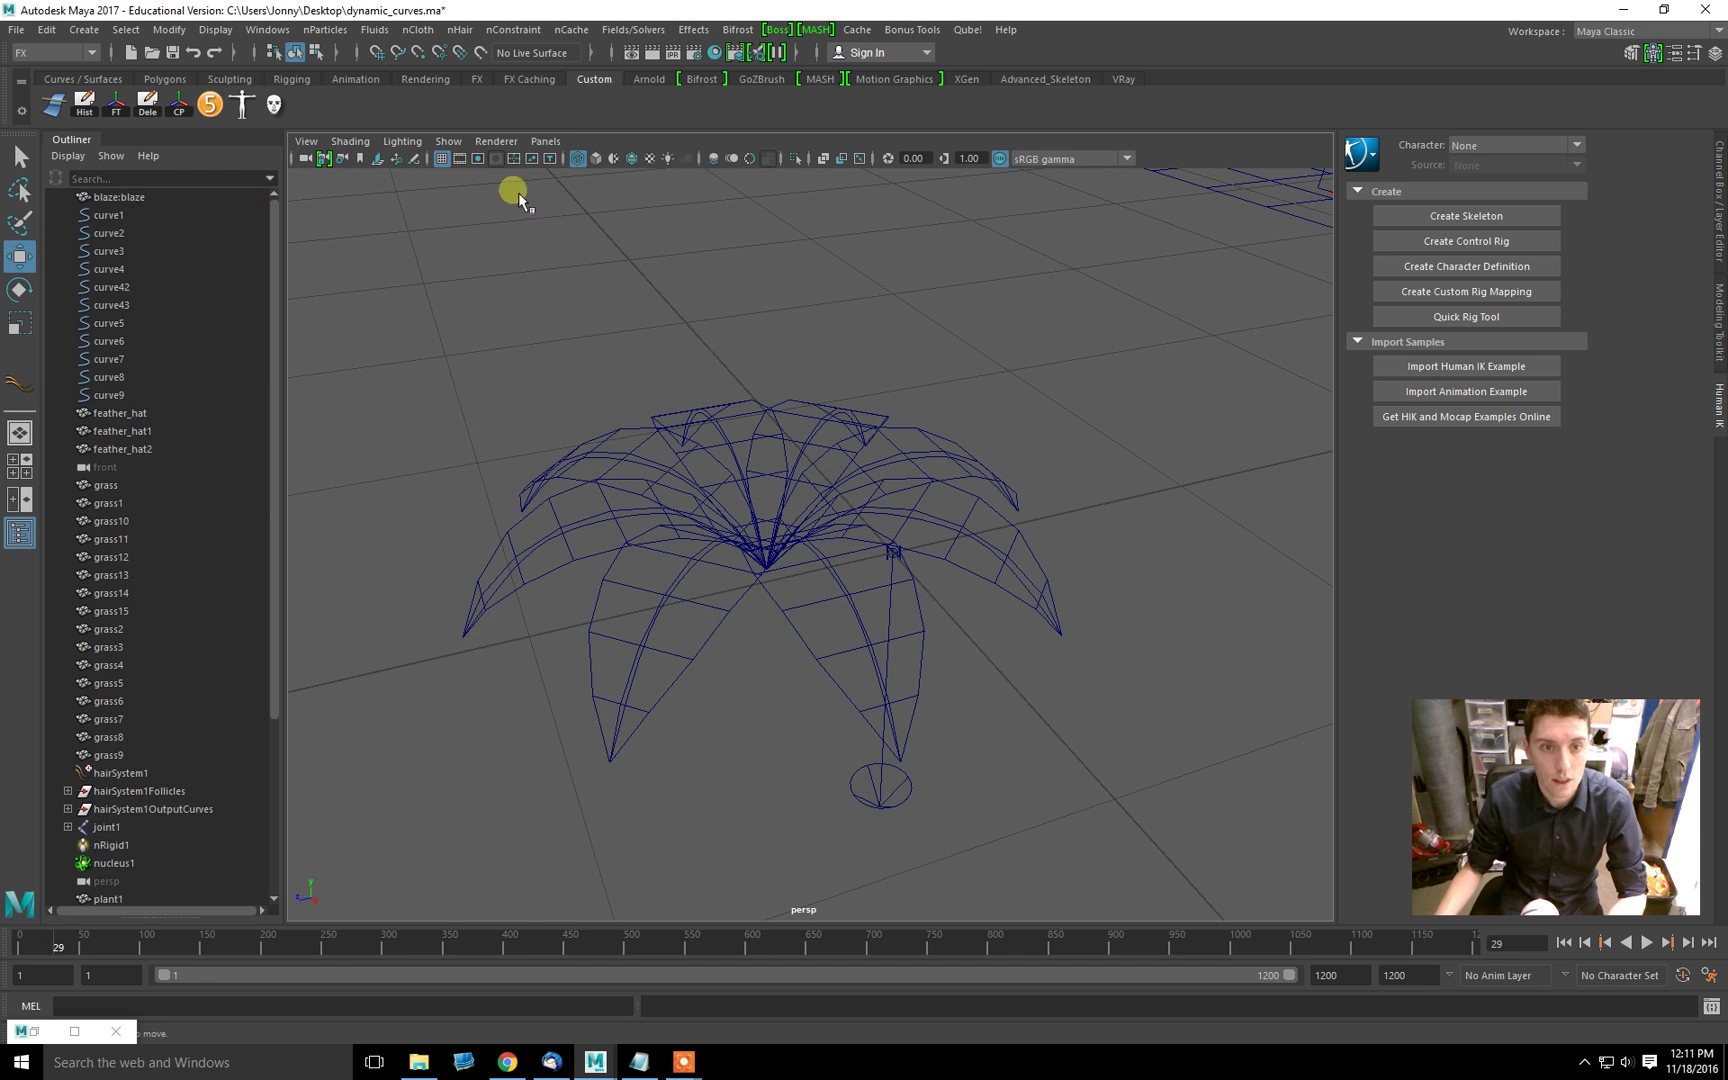
Step: Hide polygons in the viewport and select the eight plant leaf curves, curve1 through curve8
left_click(448, 141)
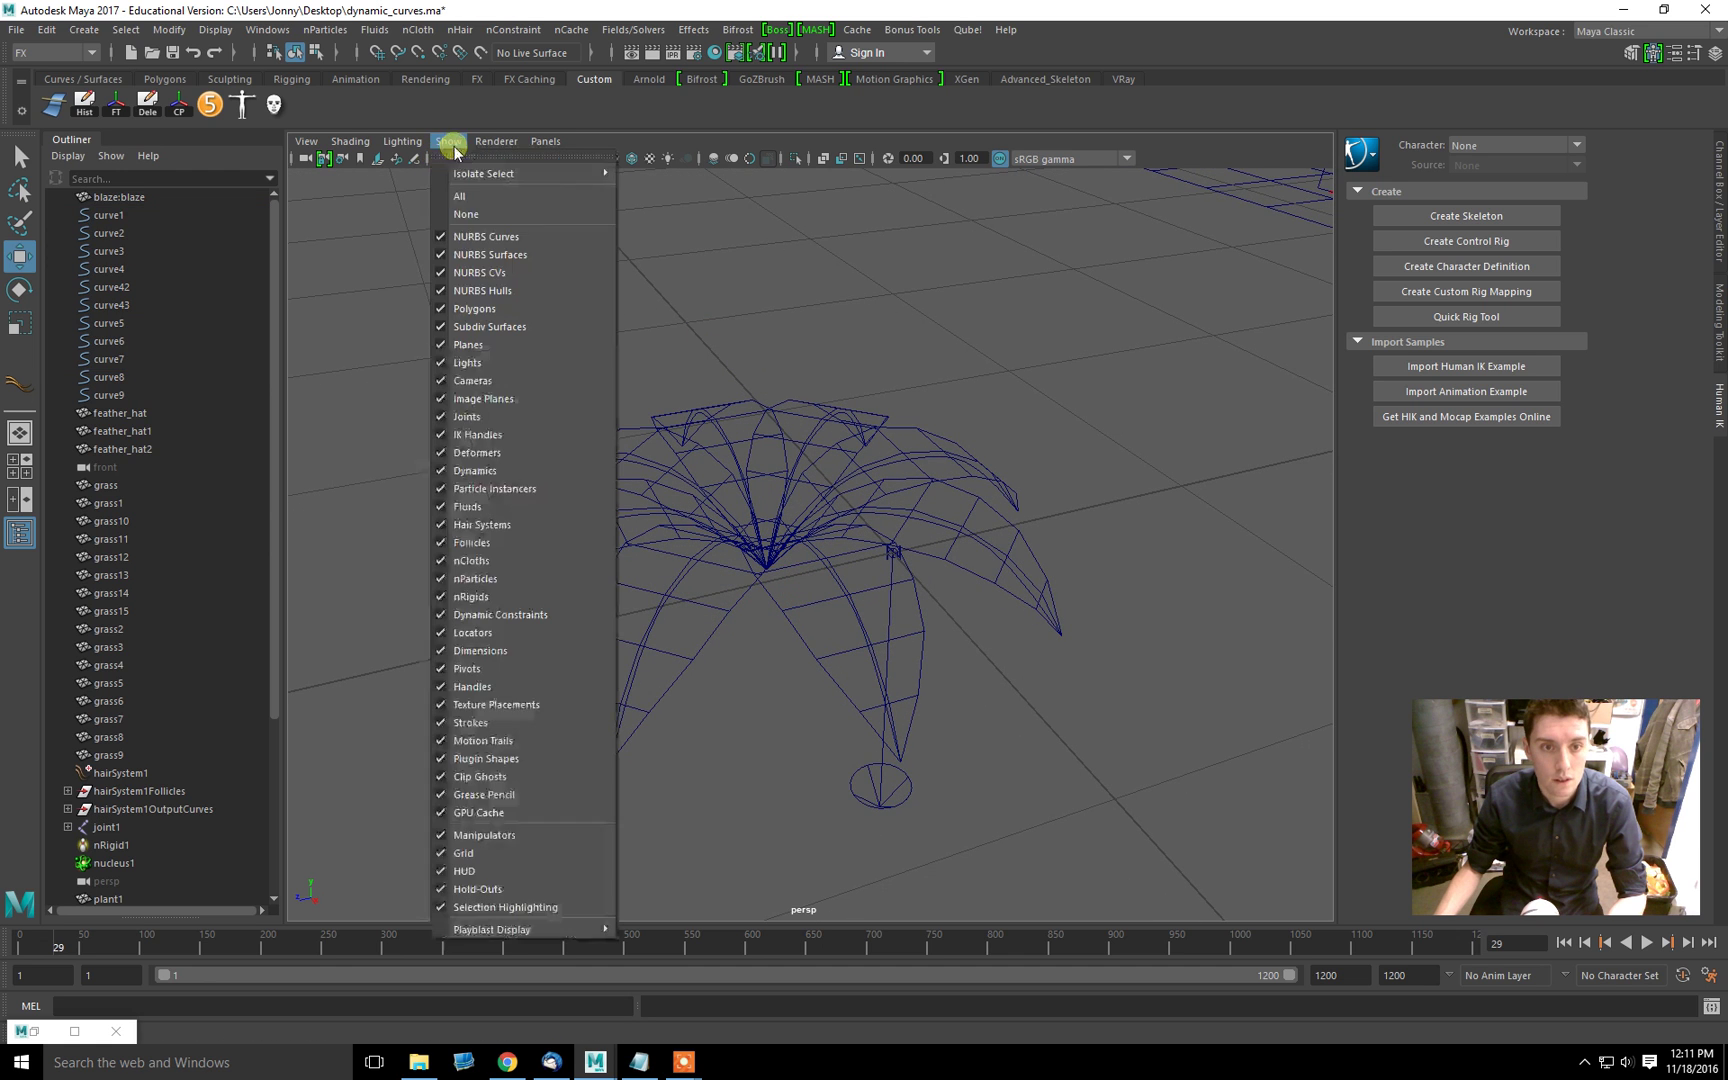
left_click(473, 310)
left_click_drag(764, 586, 832, 488)
scroll(838, 566, "up", 3)
scroll(838, 566, "up", 1)
Step: Show polygons again and make the selected plant leaf curves dynamic with nHair
left_click(447, 143)
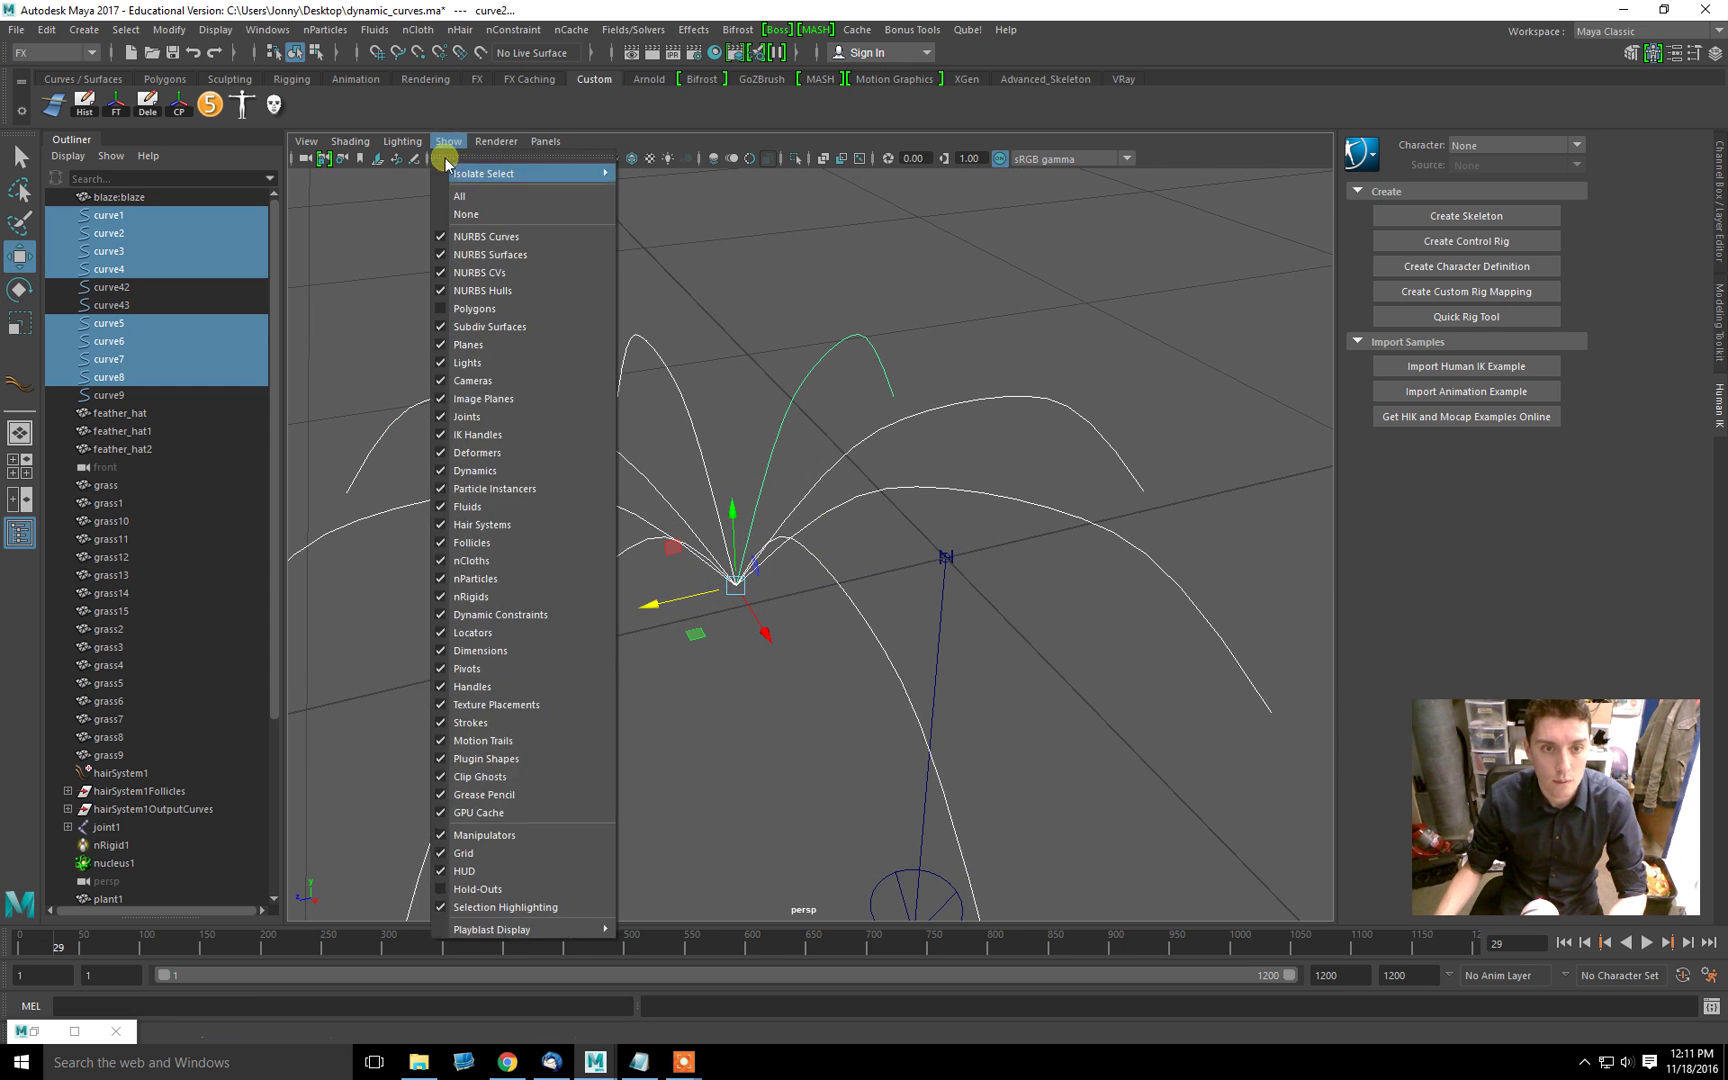
left_click(470, 308)
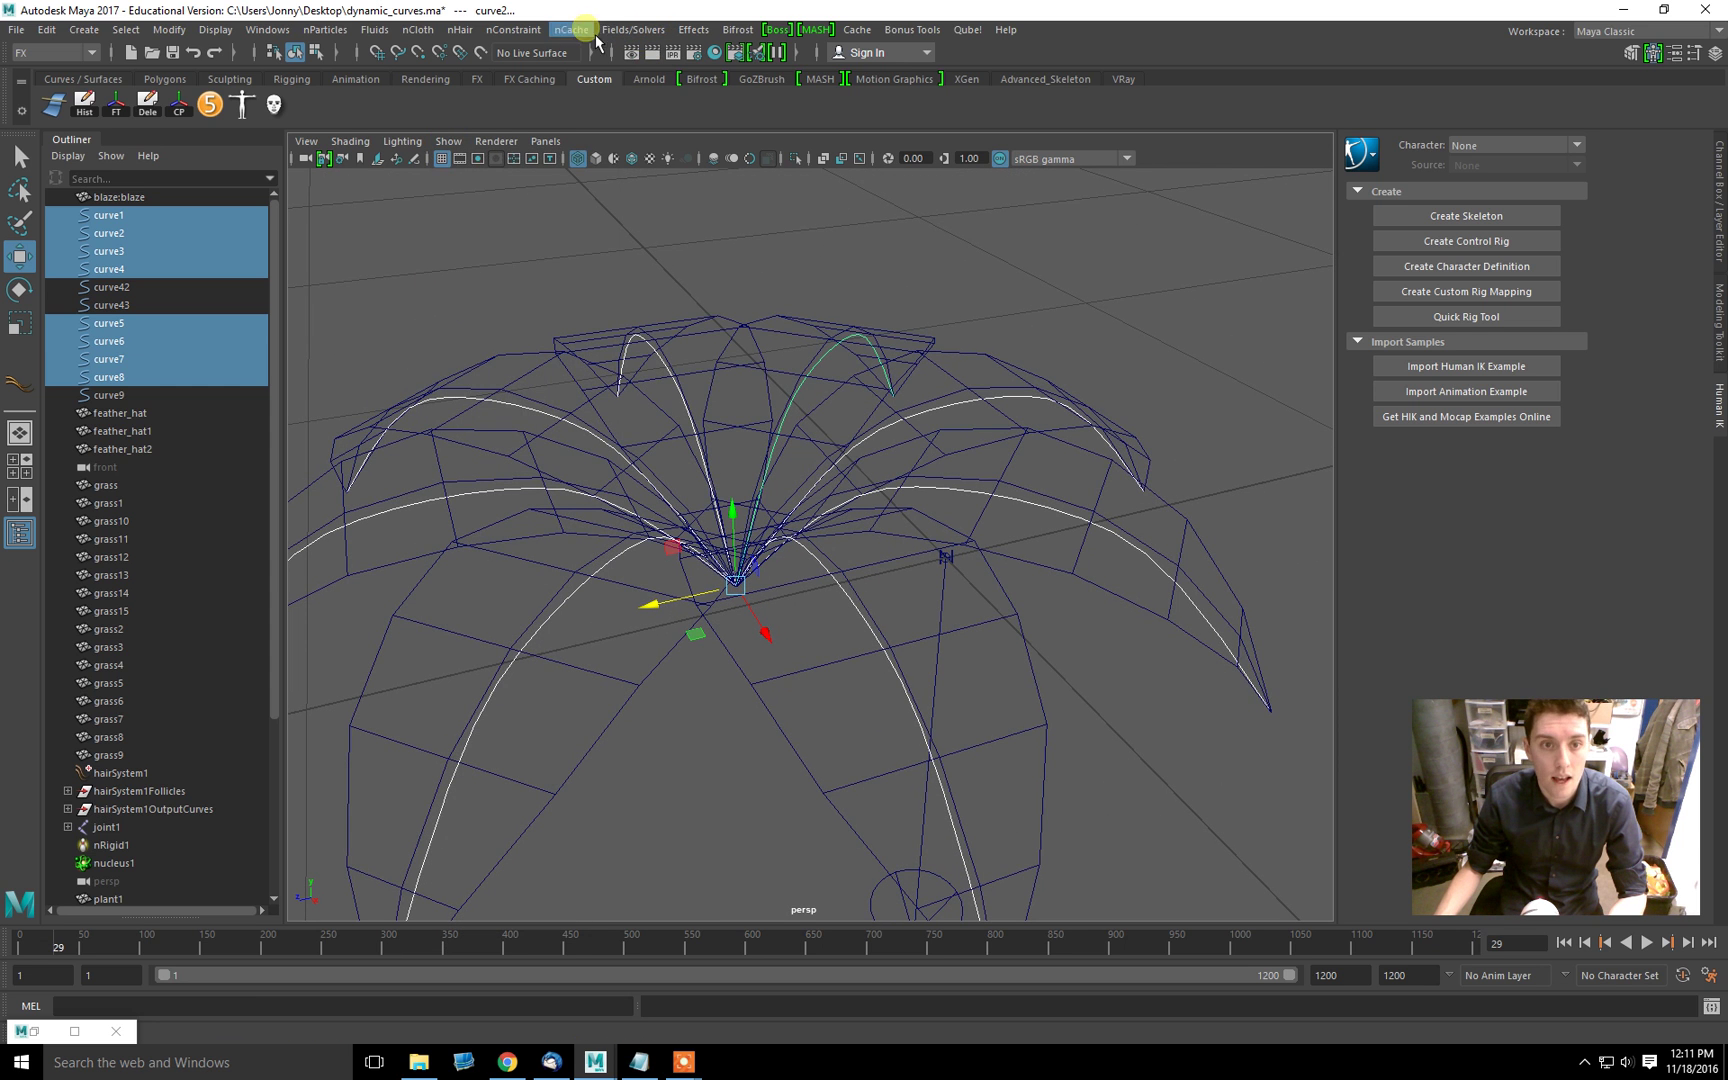
left_click(457, 30)
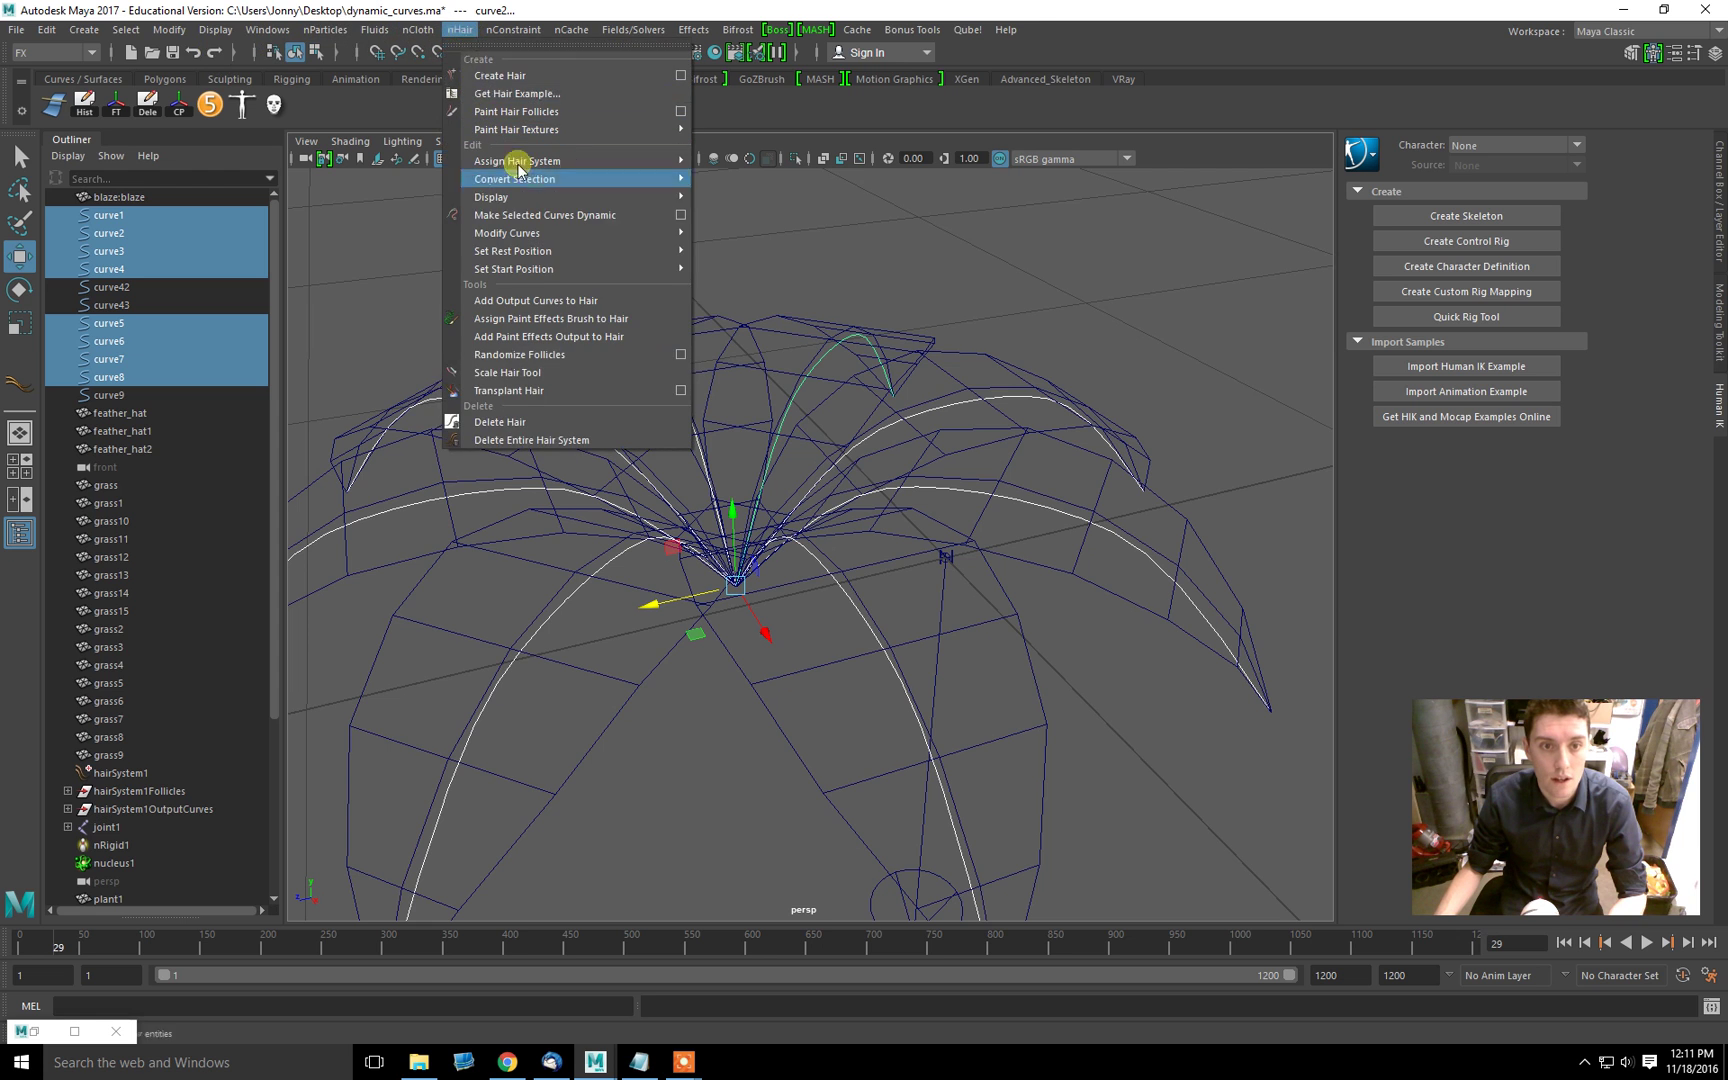
left_click(555, 216)
left_click_drag(552, 216, 755, 607, "alt")
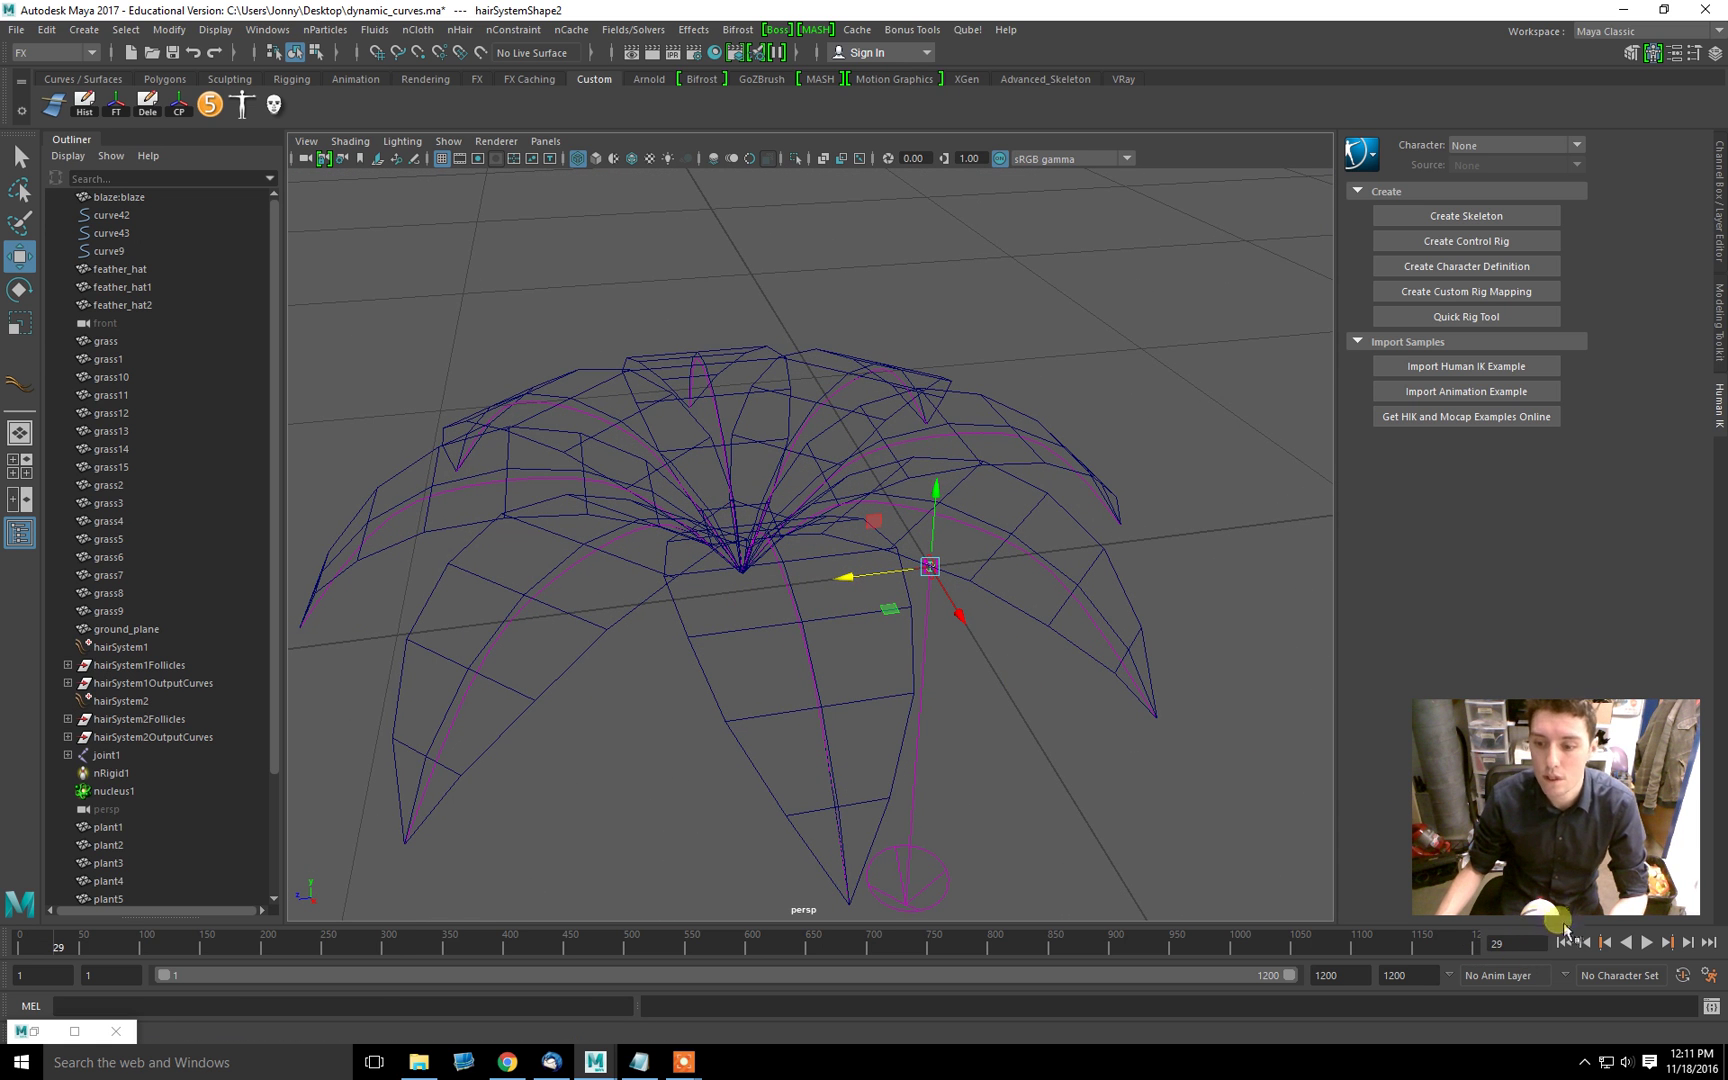
Step: Play the hair simulation from the first frame, stop it, and return to the start
left_click(1566, 942)
left_click(1646, 942)
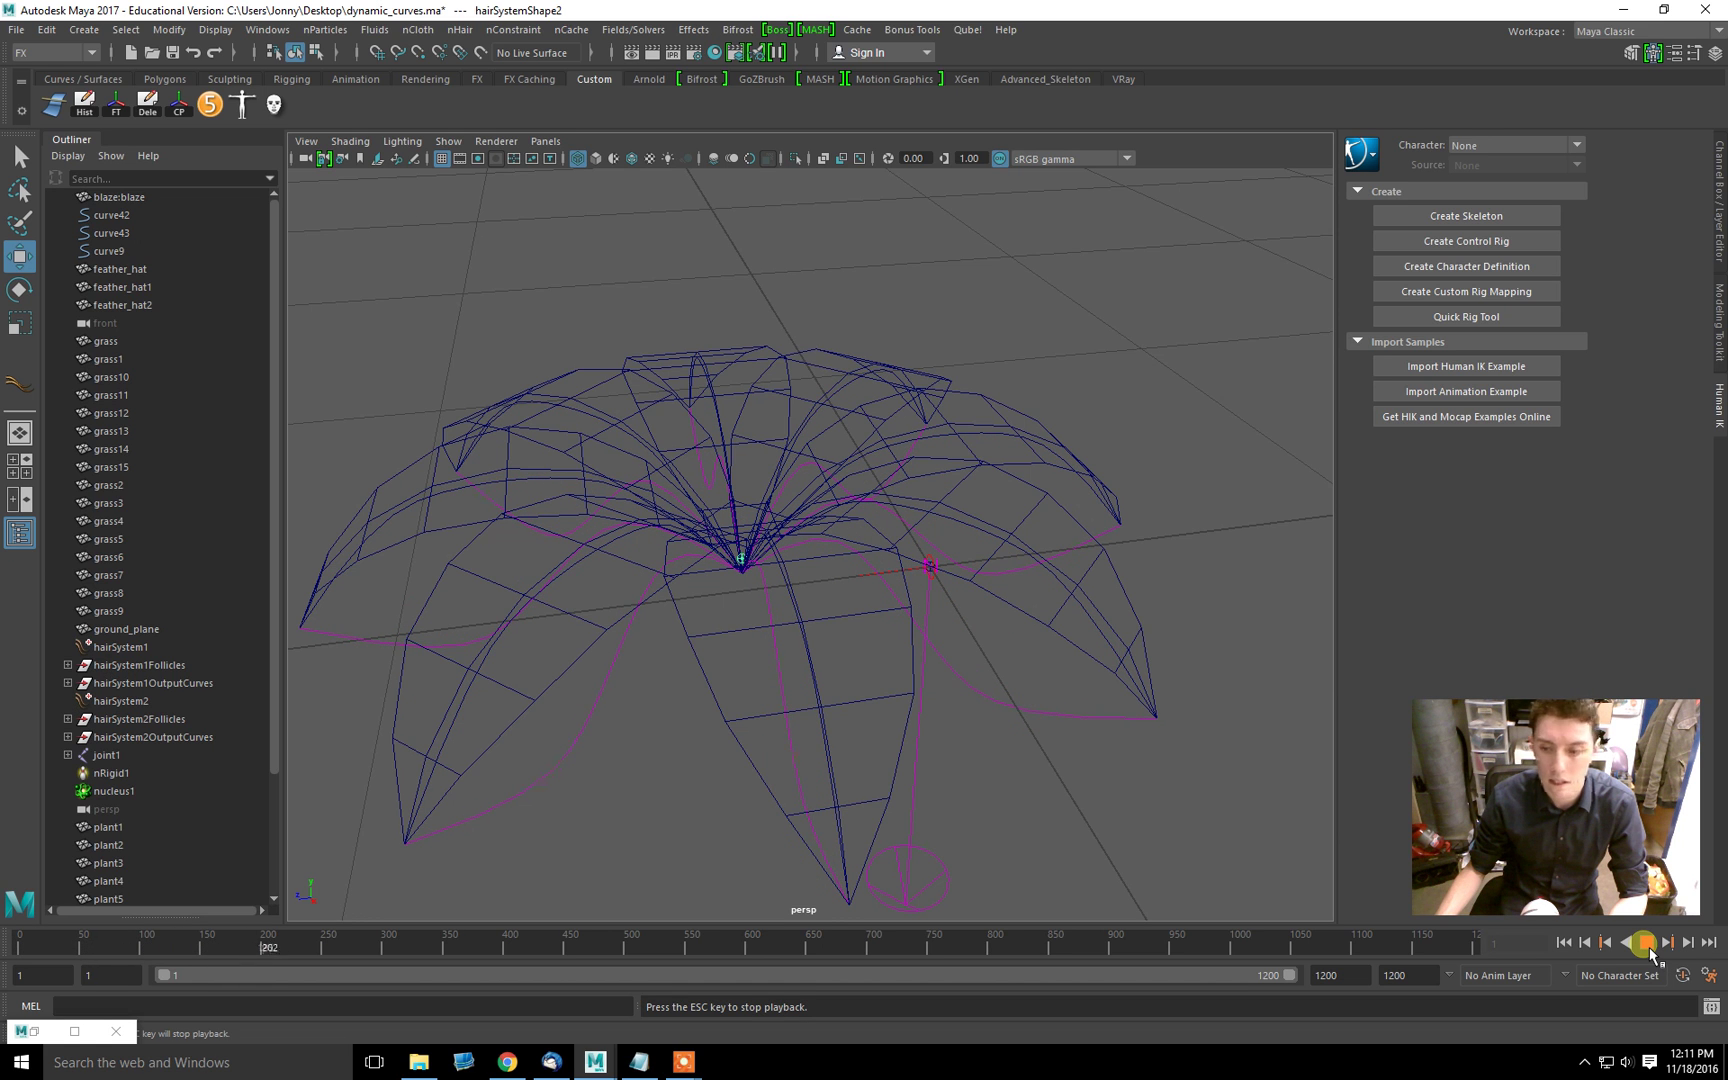
left_click(1647, 944)
left_click(1566, 943)
Step: Compare which objects hairSystem1 and hairSystem2 belong to, ending with hairSystem2 selected and the plant in view
scroll(149, 498, "down", 3)
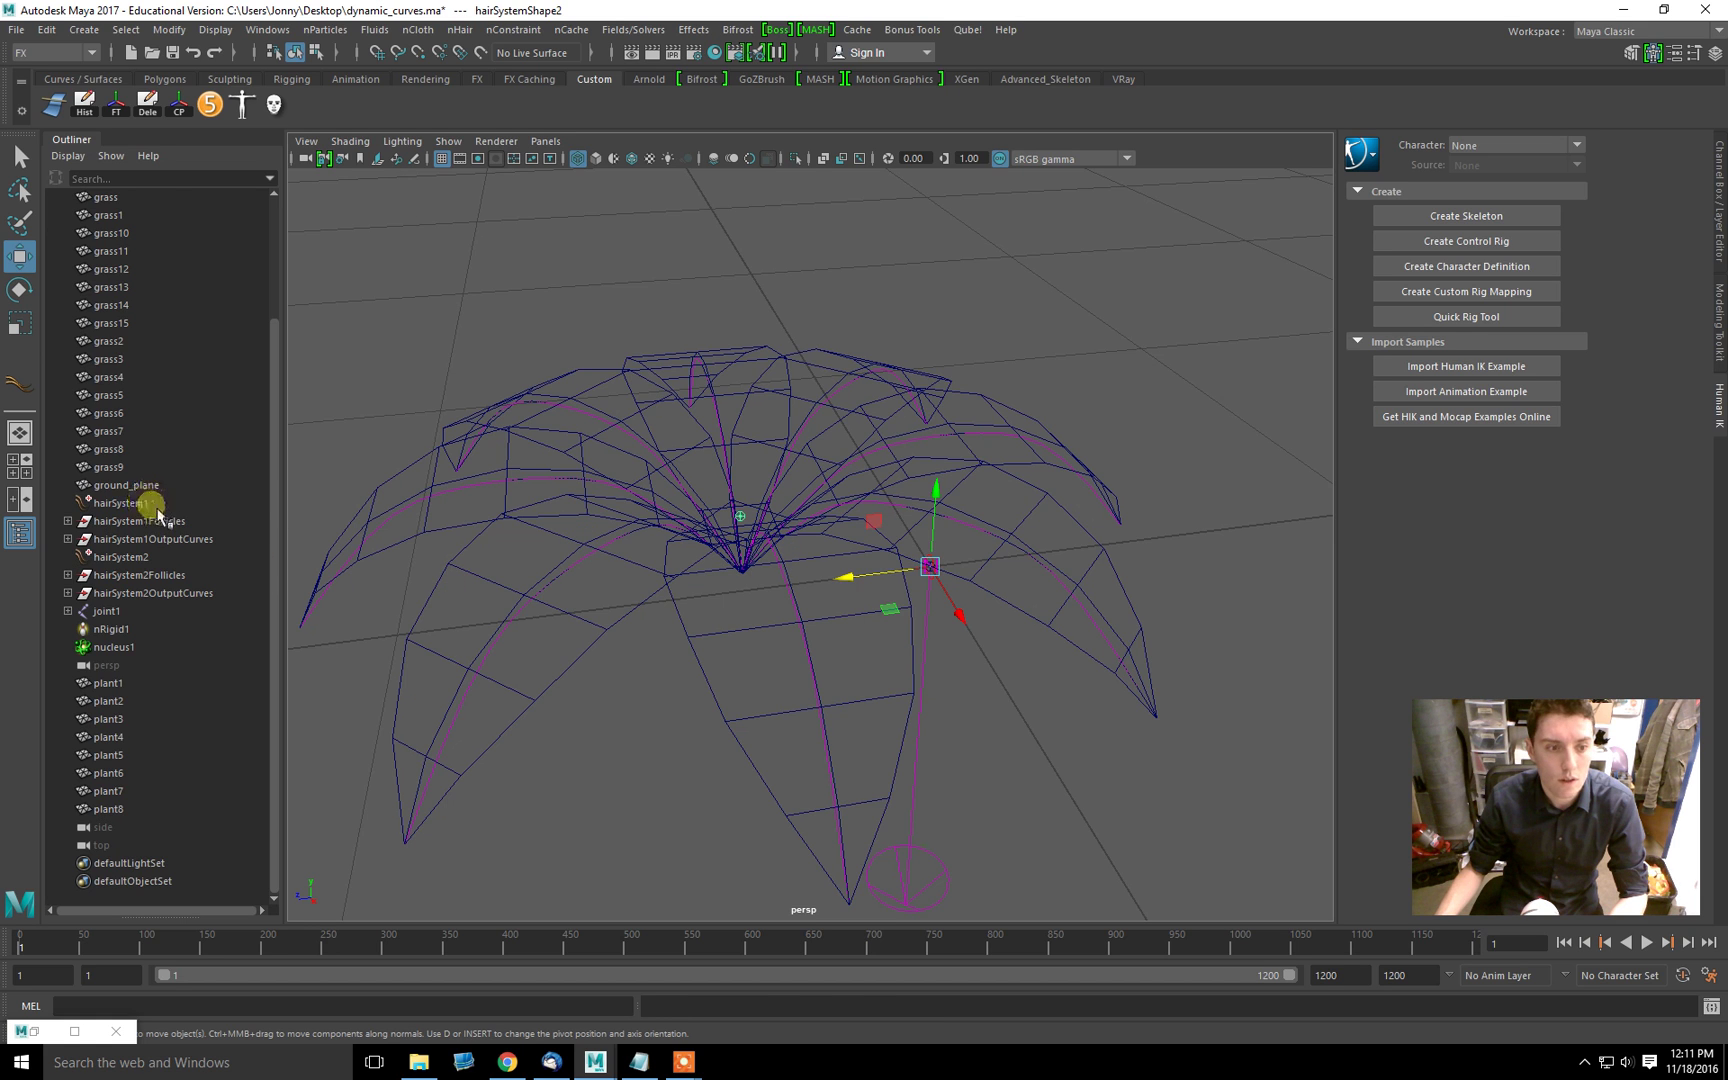
left_click(157, 505)
left_click(137, 557)
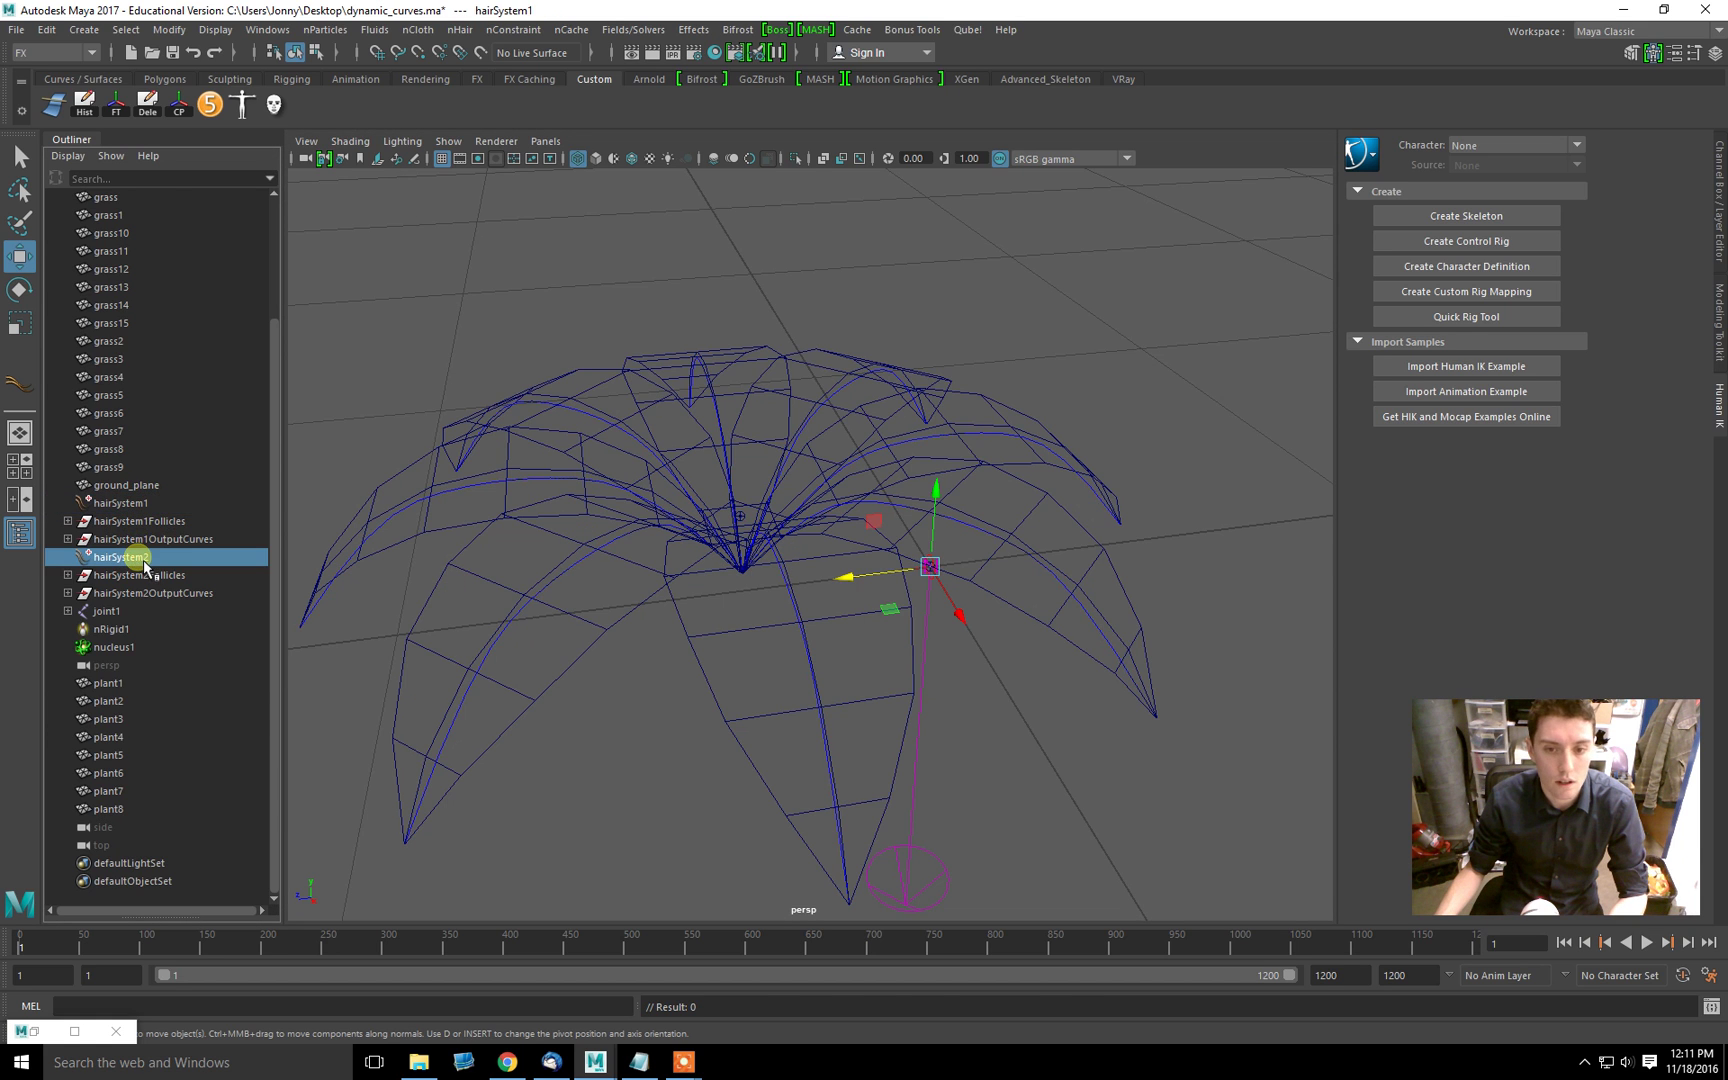
left_click(121, 503)
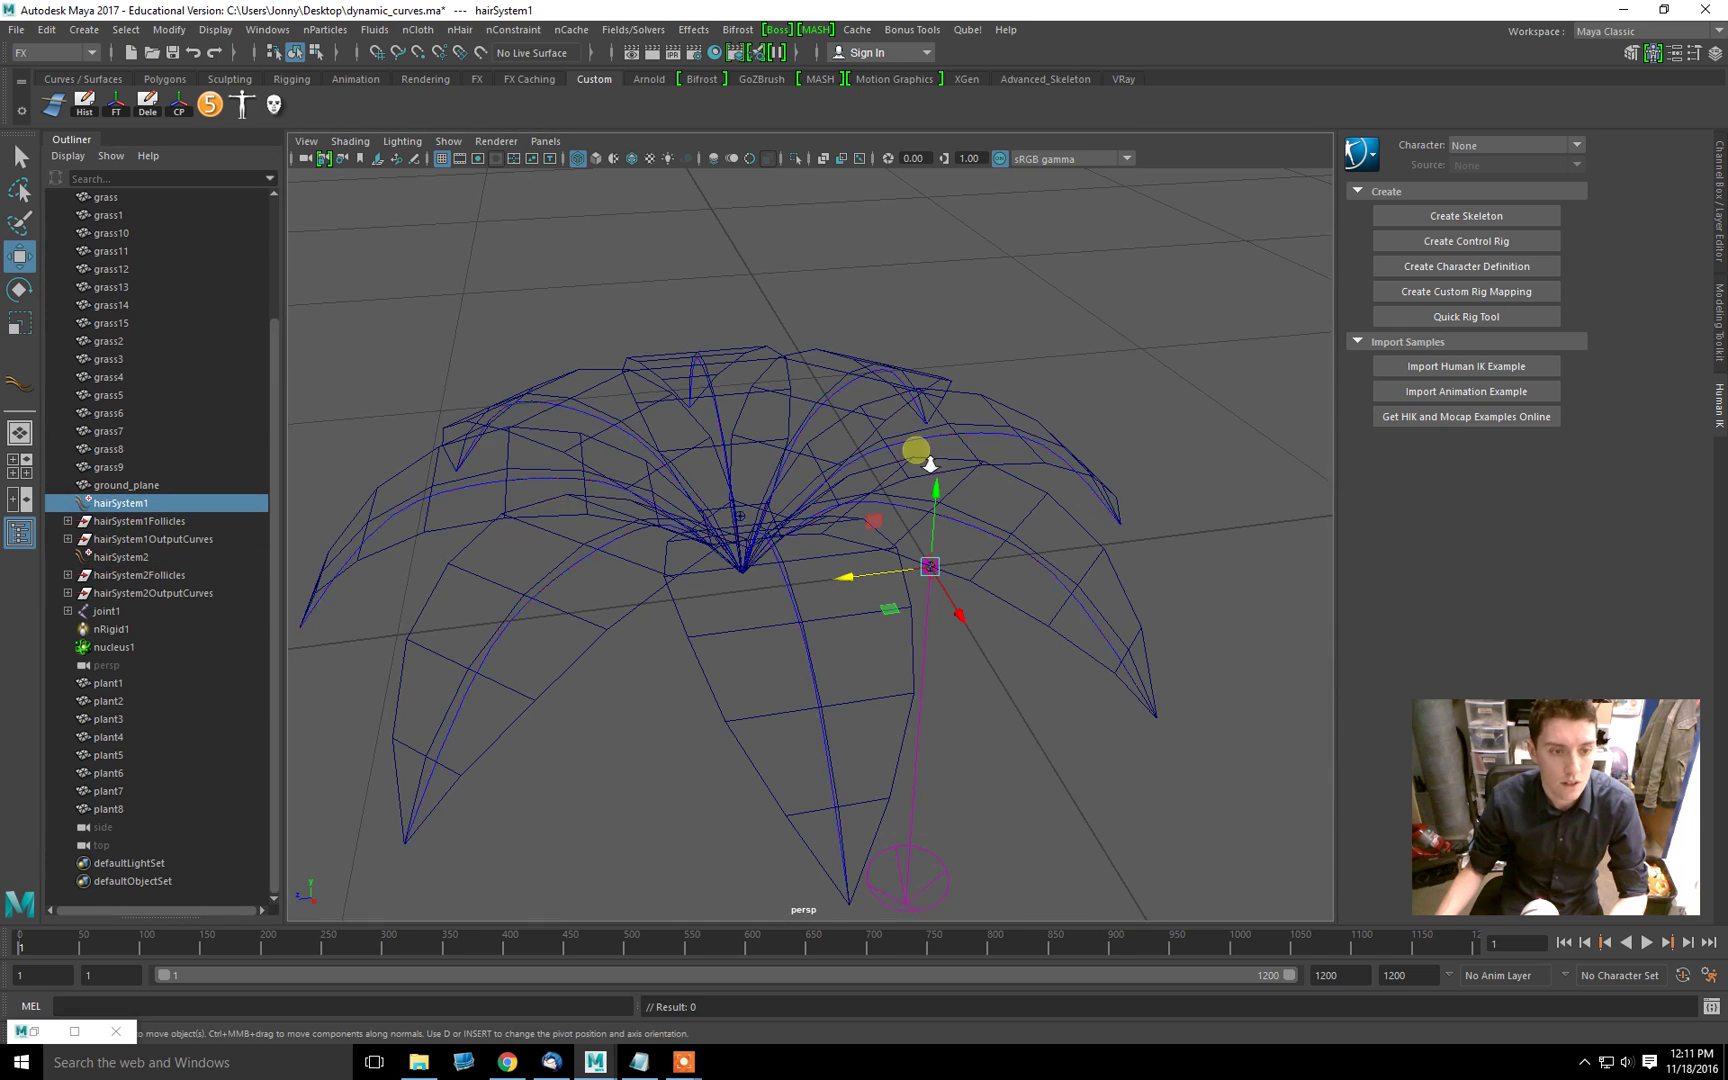
right_click_drag(926, 451, 835, 408, "alt")
left_click_drag(1000, 415, 1084, 392, "alt")
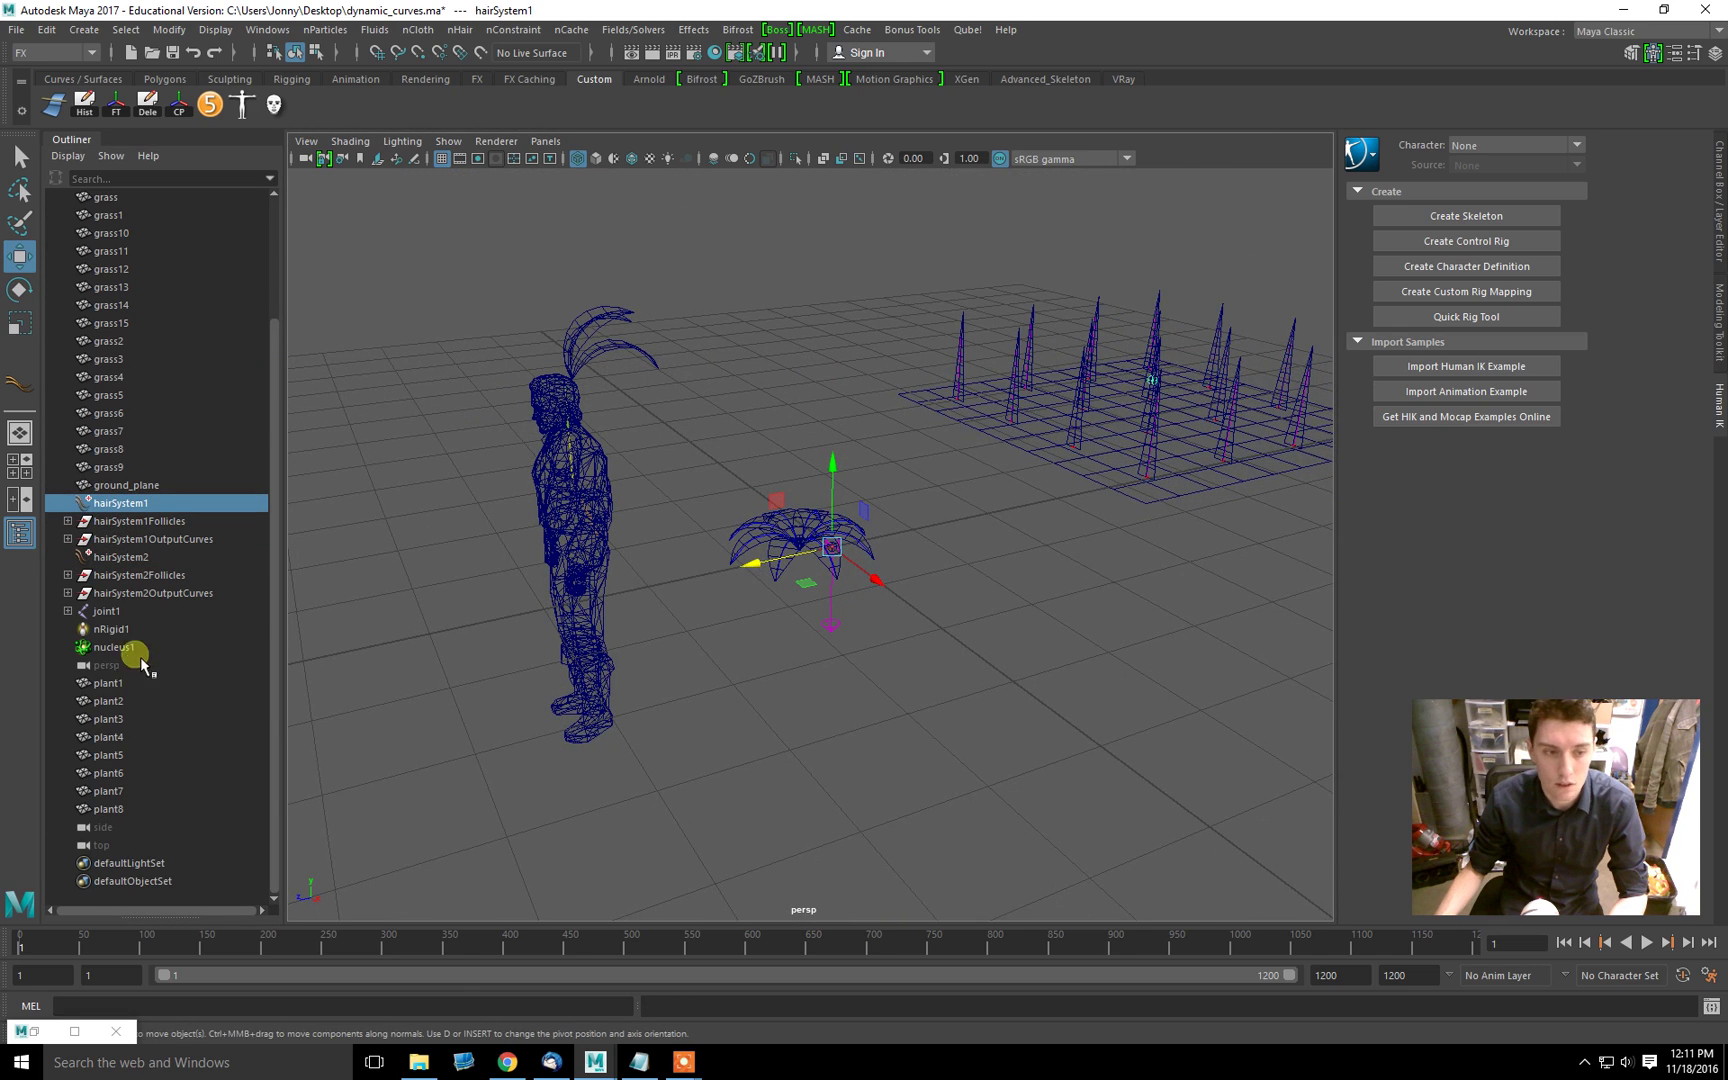
left_click(145, 561)
right_click_drag(660, 589, 834, 610, "alt")
left_click_drag(757, 594, 680, 555, "alt")
right_click_drag(680, 555, 925, 610, "alt")
left_click_drag(925, 610, 835, 460, "alt")
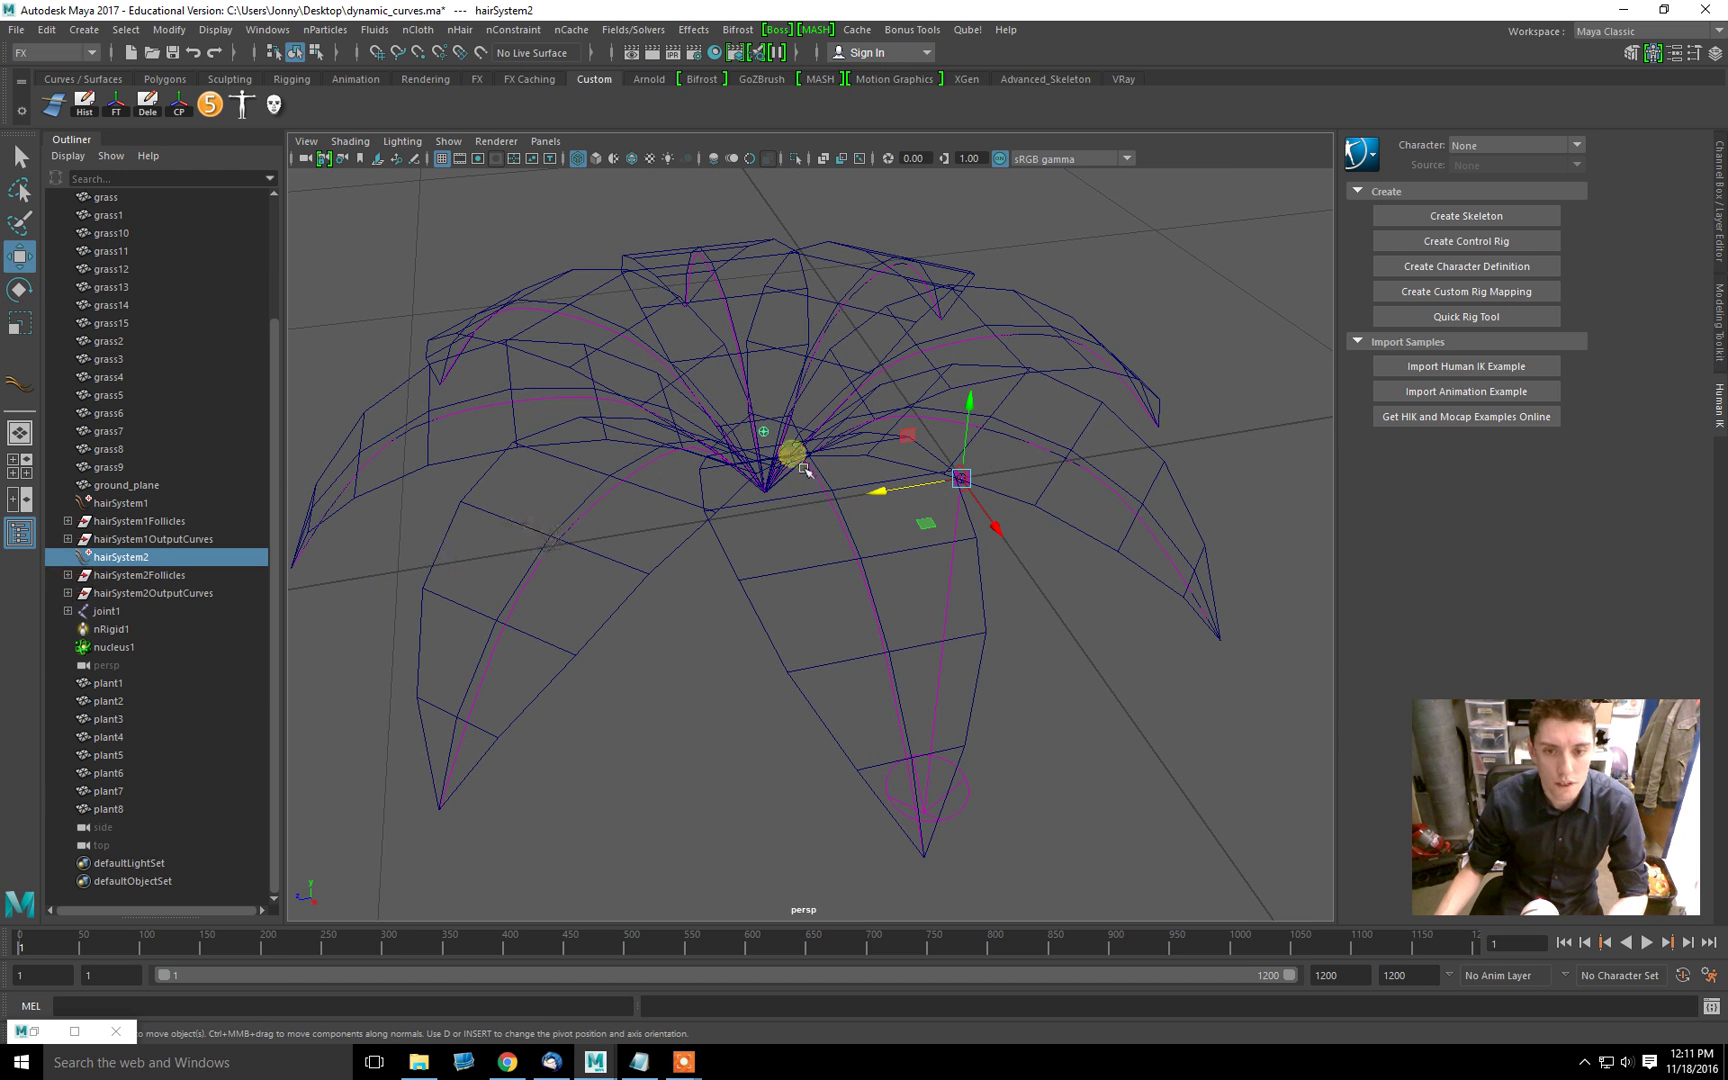
Step: Examine the attributes of hairSystemShape2, including Clump Flatness, Dynamic Properties and Turbulence
key("ctrl+a")
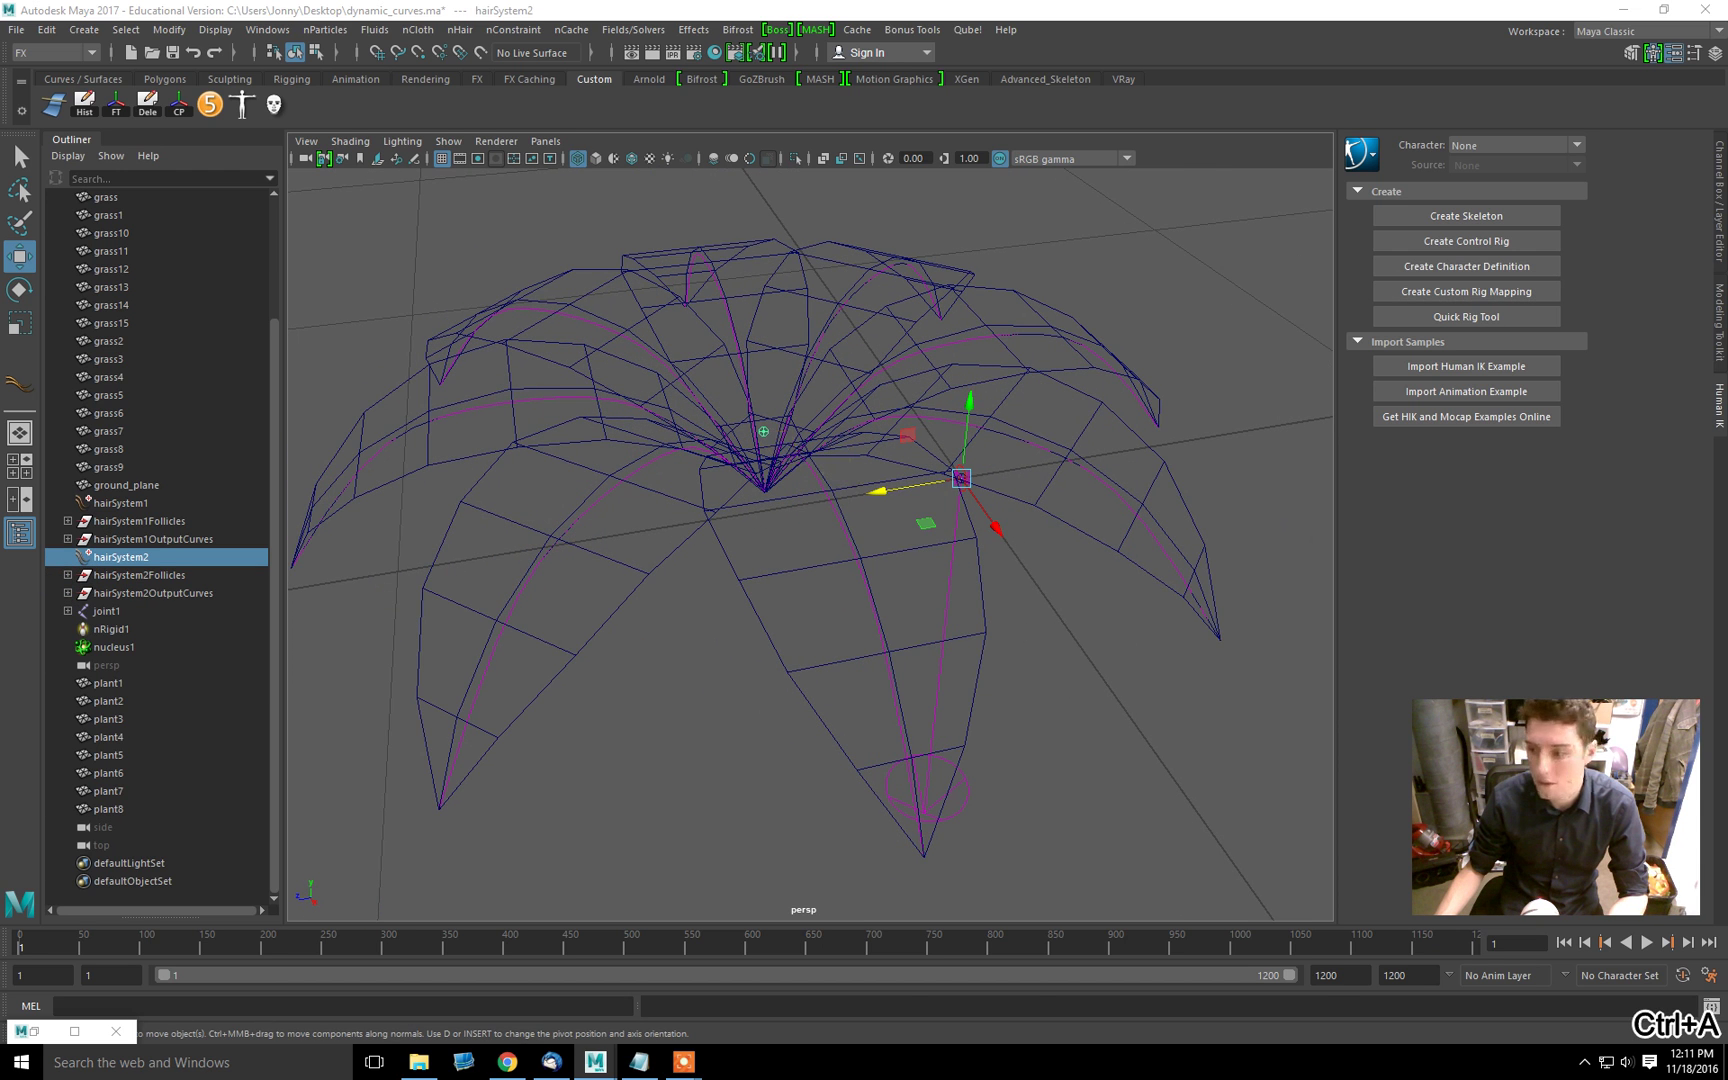
left_click_drag(1727, 430, 1458, 135)
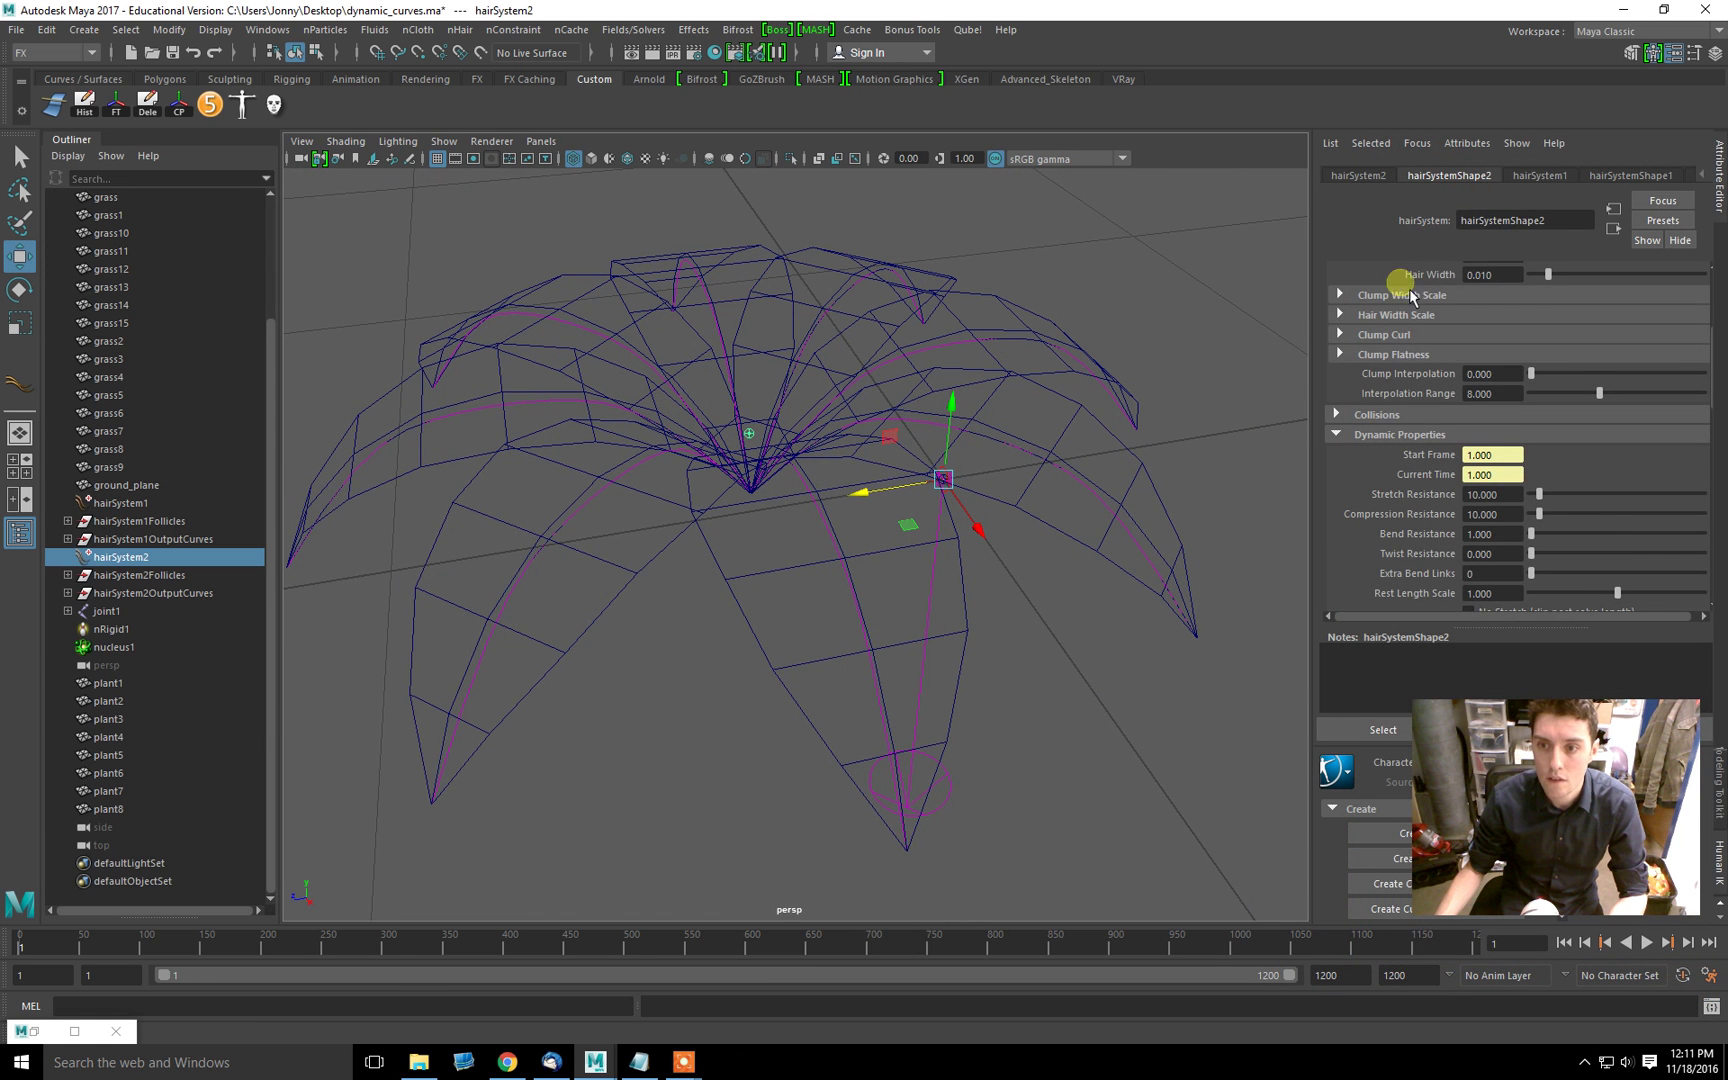
scroll(1400, 340, "down", 1)
left_click(1386, 306)
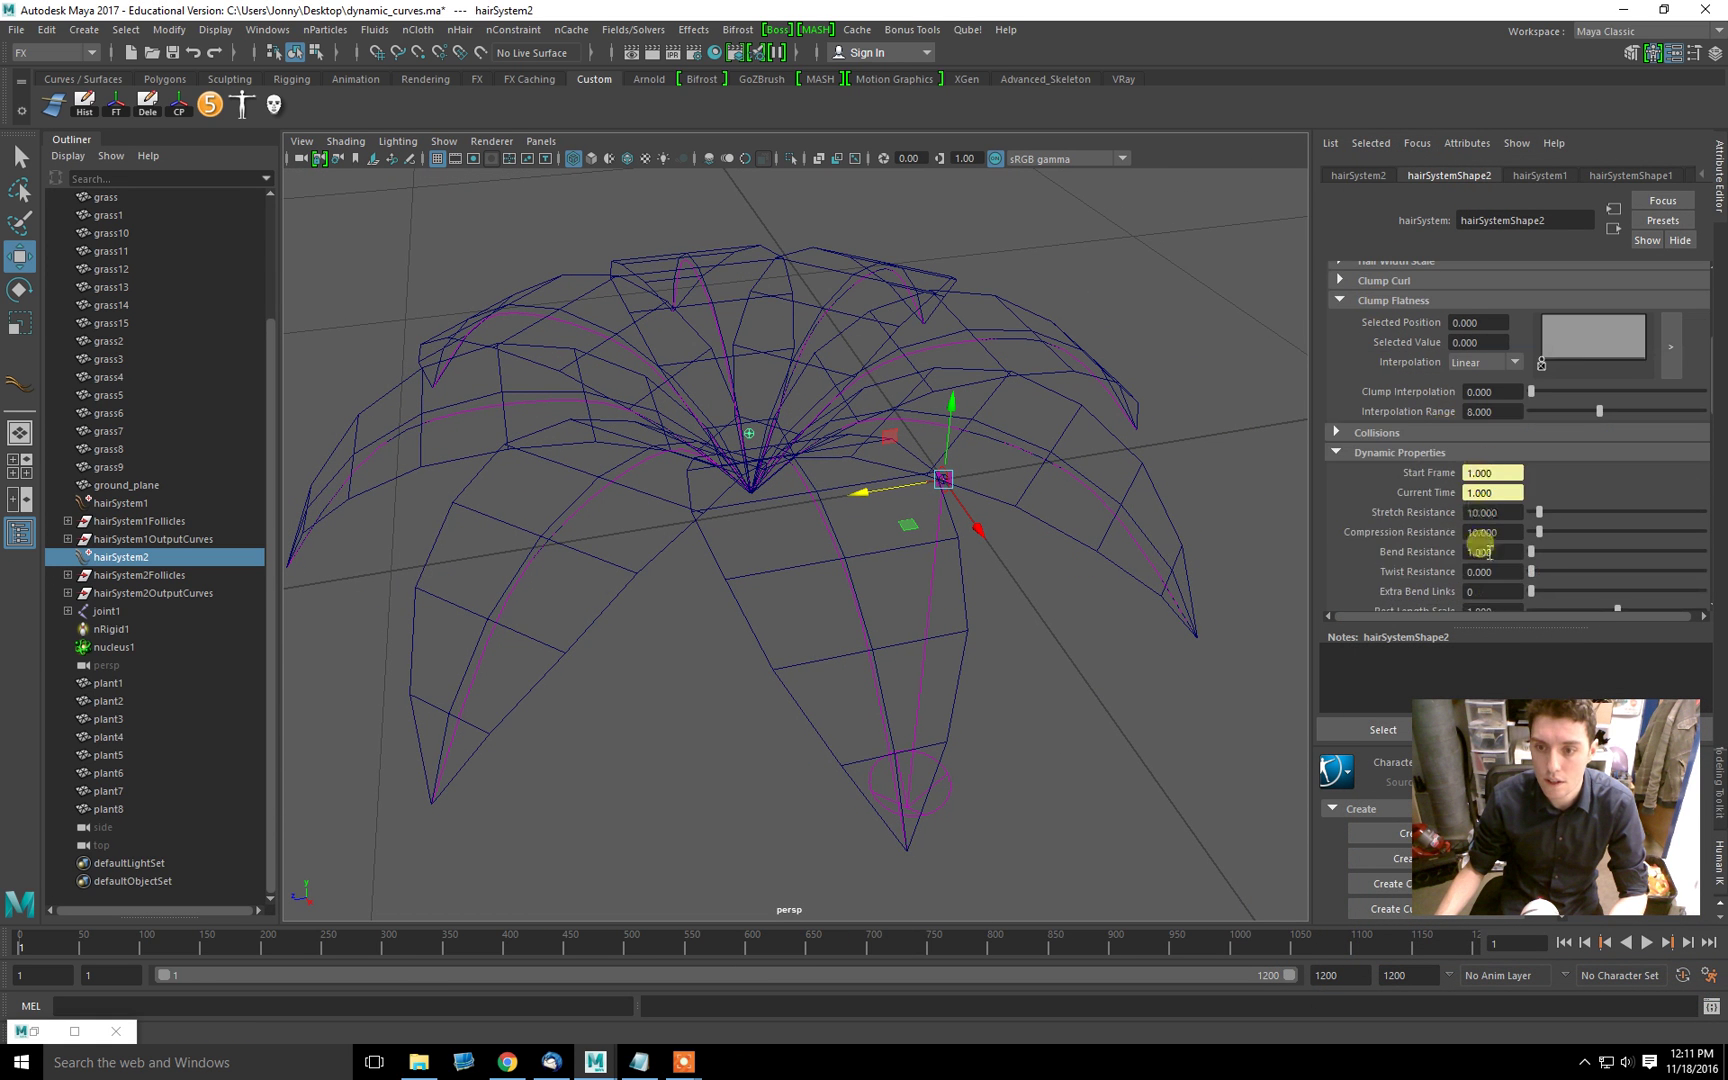
scroll(1494, 530, "down", 1)
left_click(1391, 400)
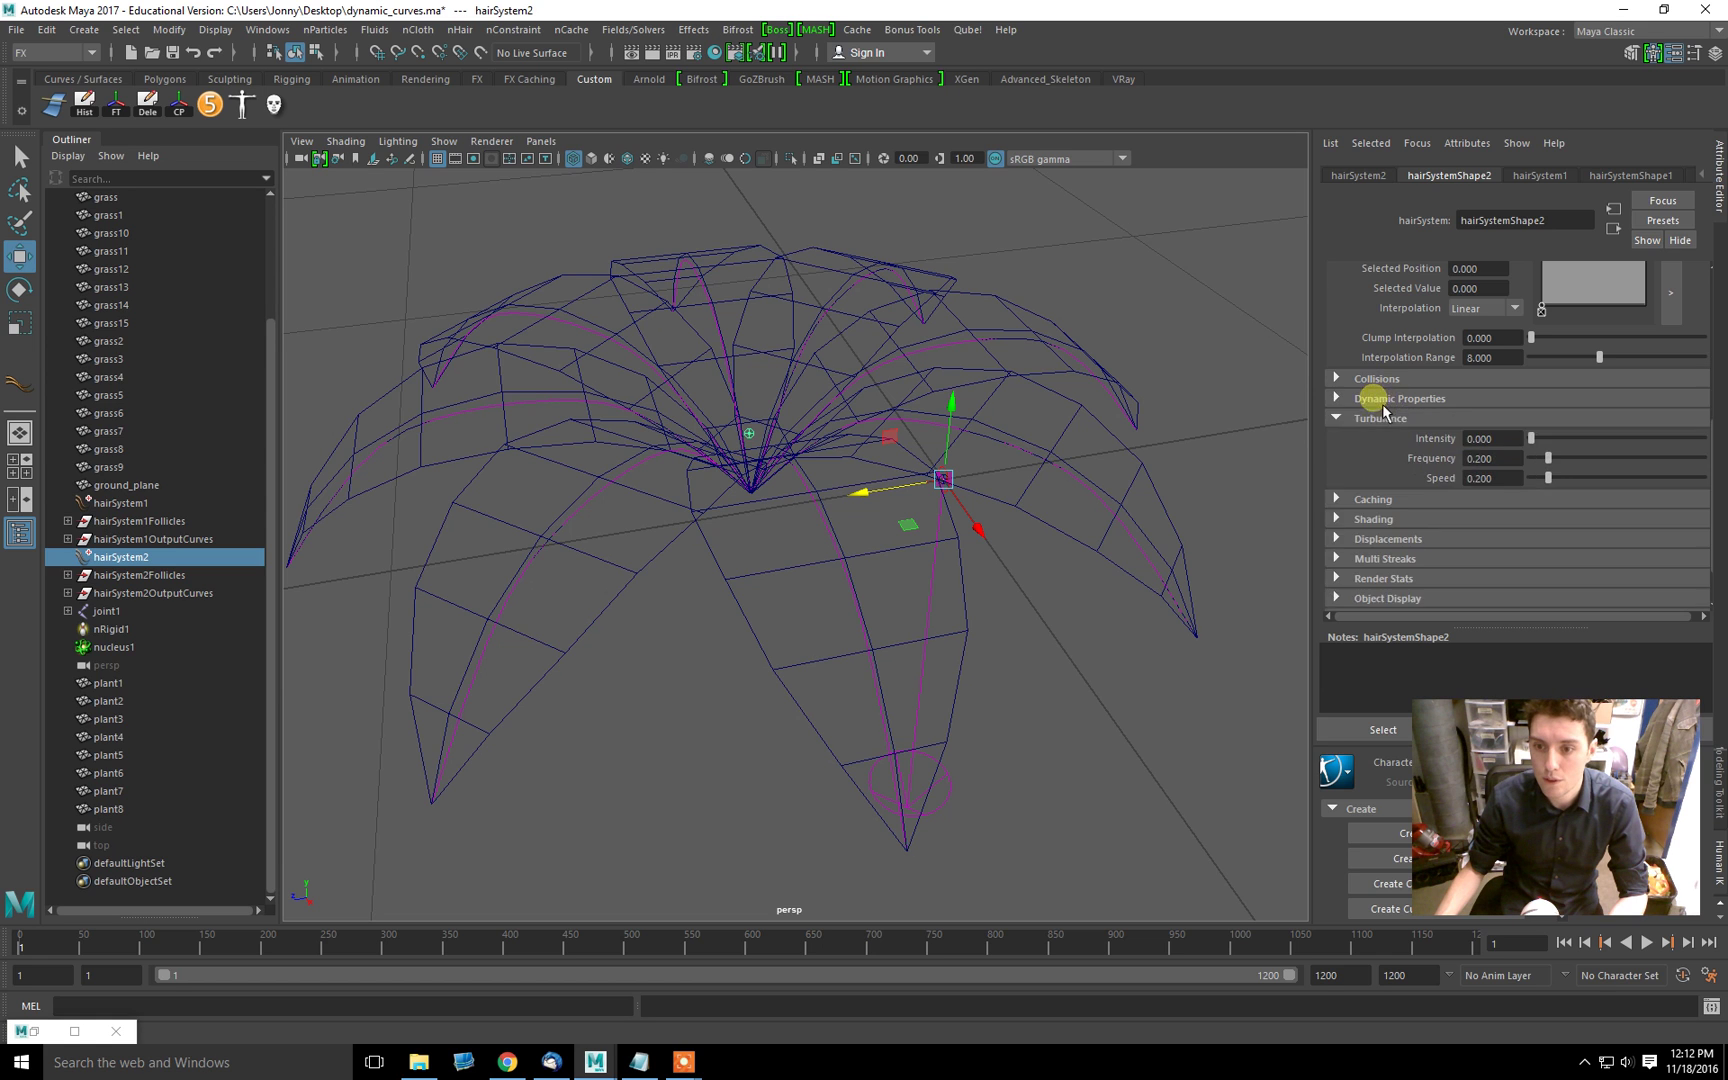
scroll(1398, 402, "up", 2)
left_click(1392, 356)
scroll(1390, 385, "down", 1)
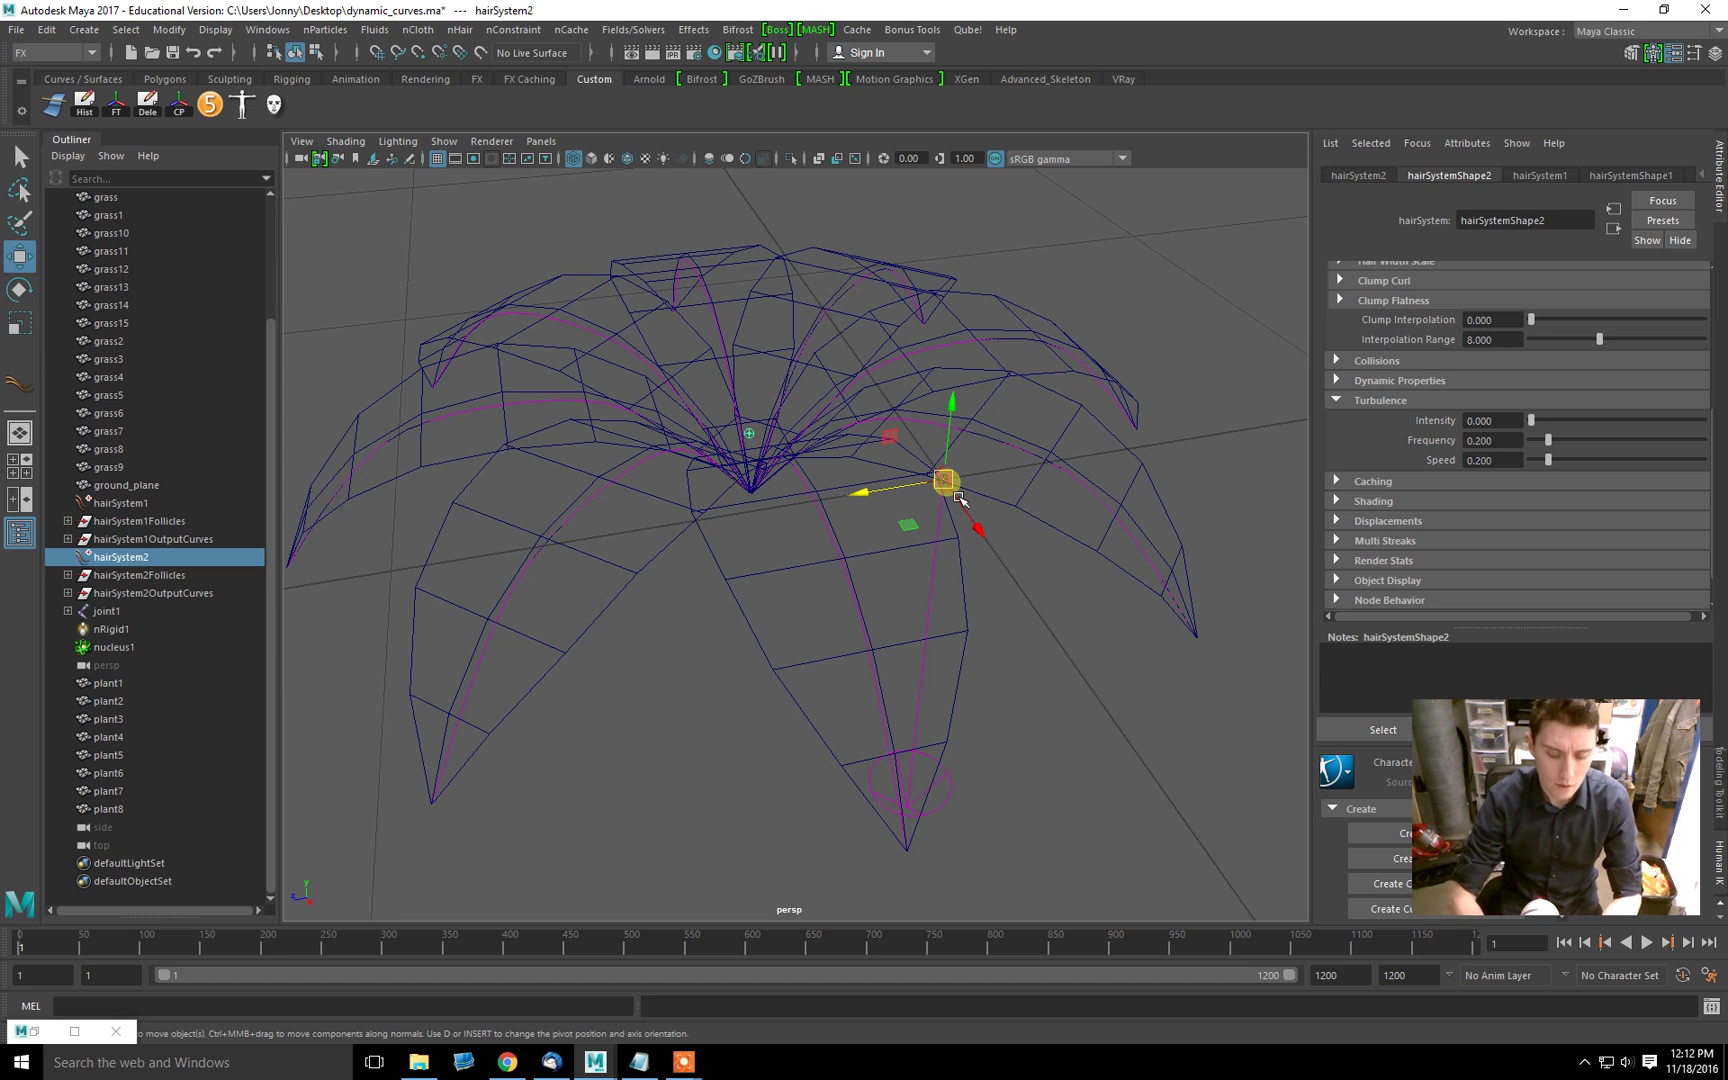
Step: Play the simulation briefly, stop it, and examine how the plant's dynamic curves sag from the side and above
left_click(1646, 942)
left_click(1652, 944)
left_click_drag(1178, 562, 1206, 528, "alt")
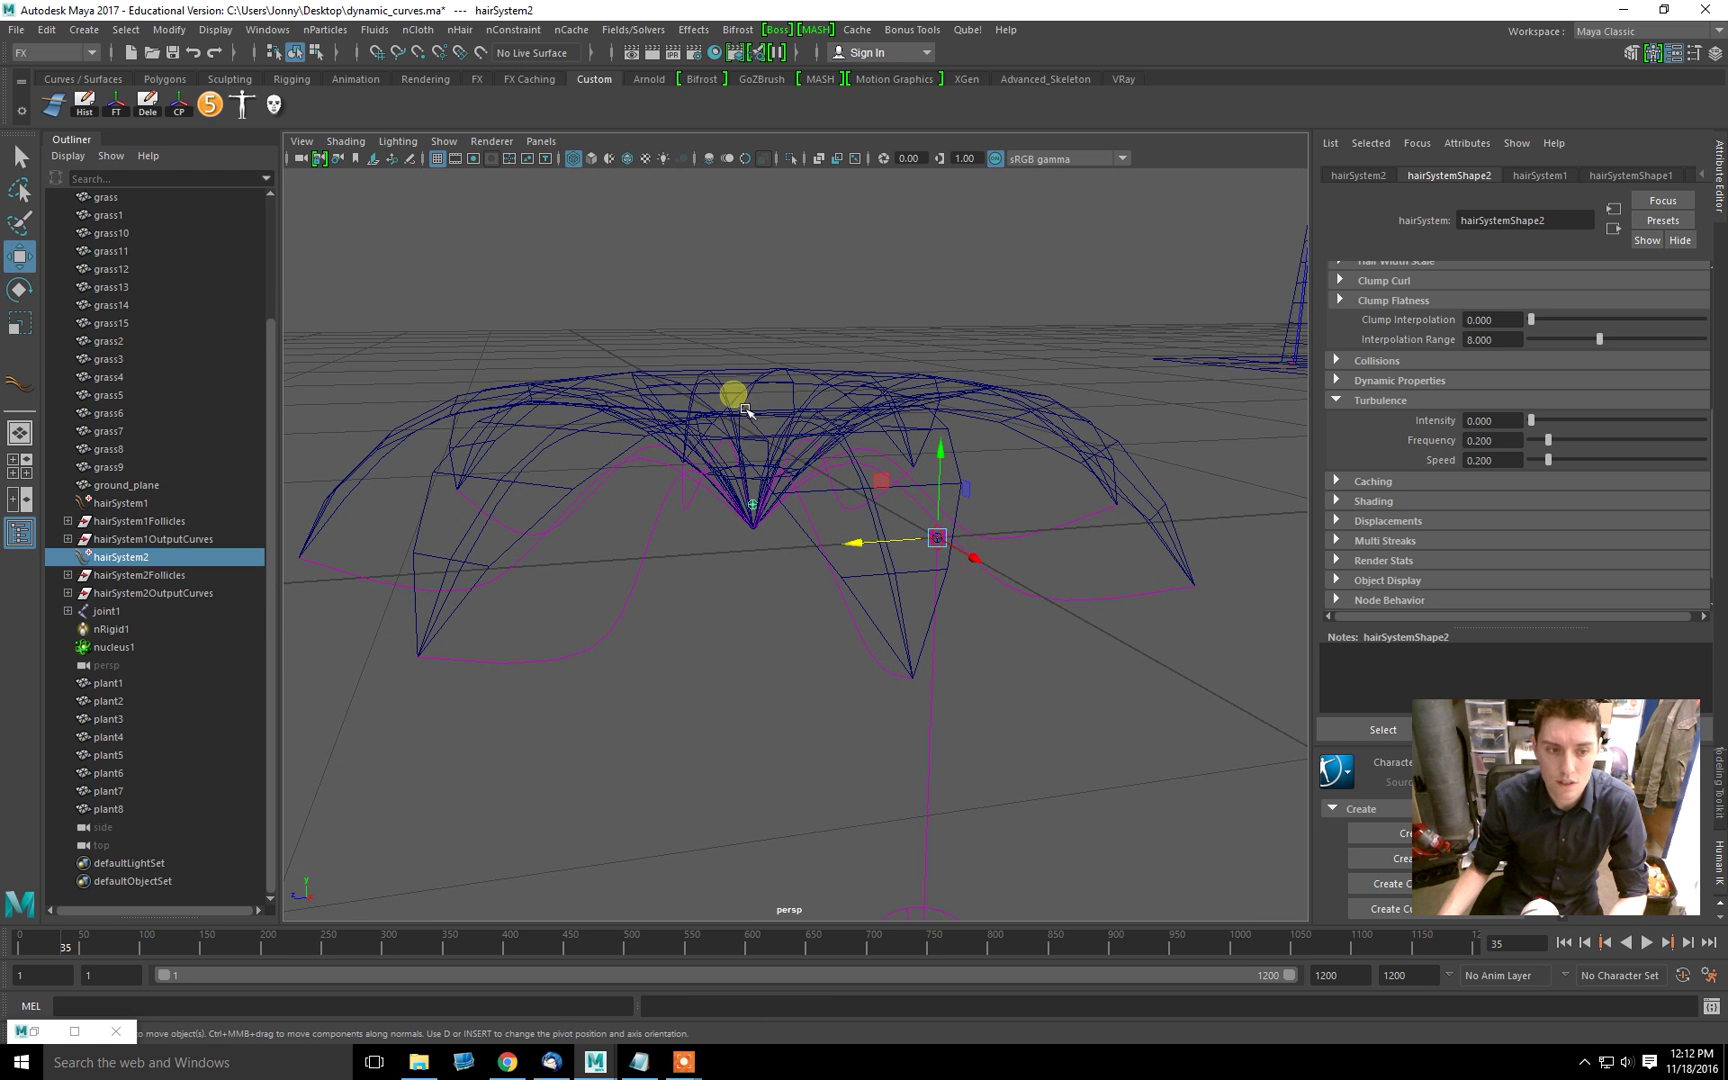
left_click_drag(771, 610, 784, 511, "alt")
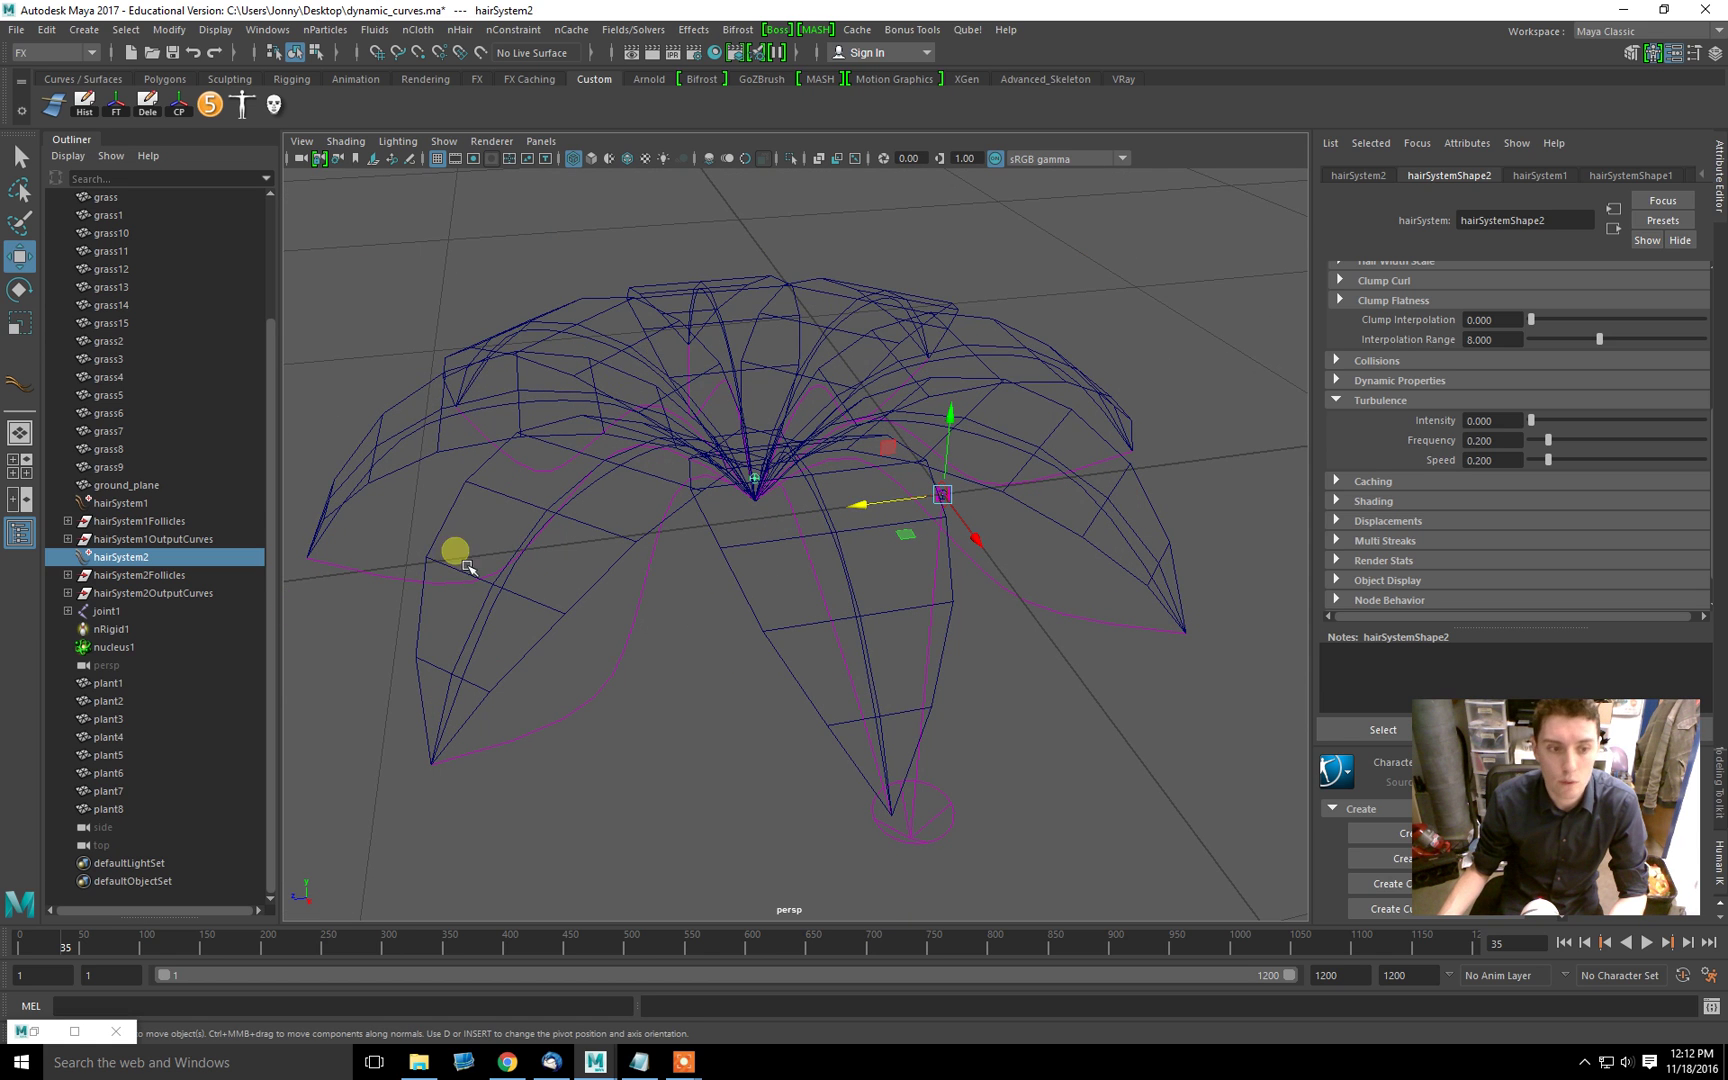
Step: Set Point Lock to Base on all eight follicles in the hairSystem2Follicles group
left_click(163, 576)
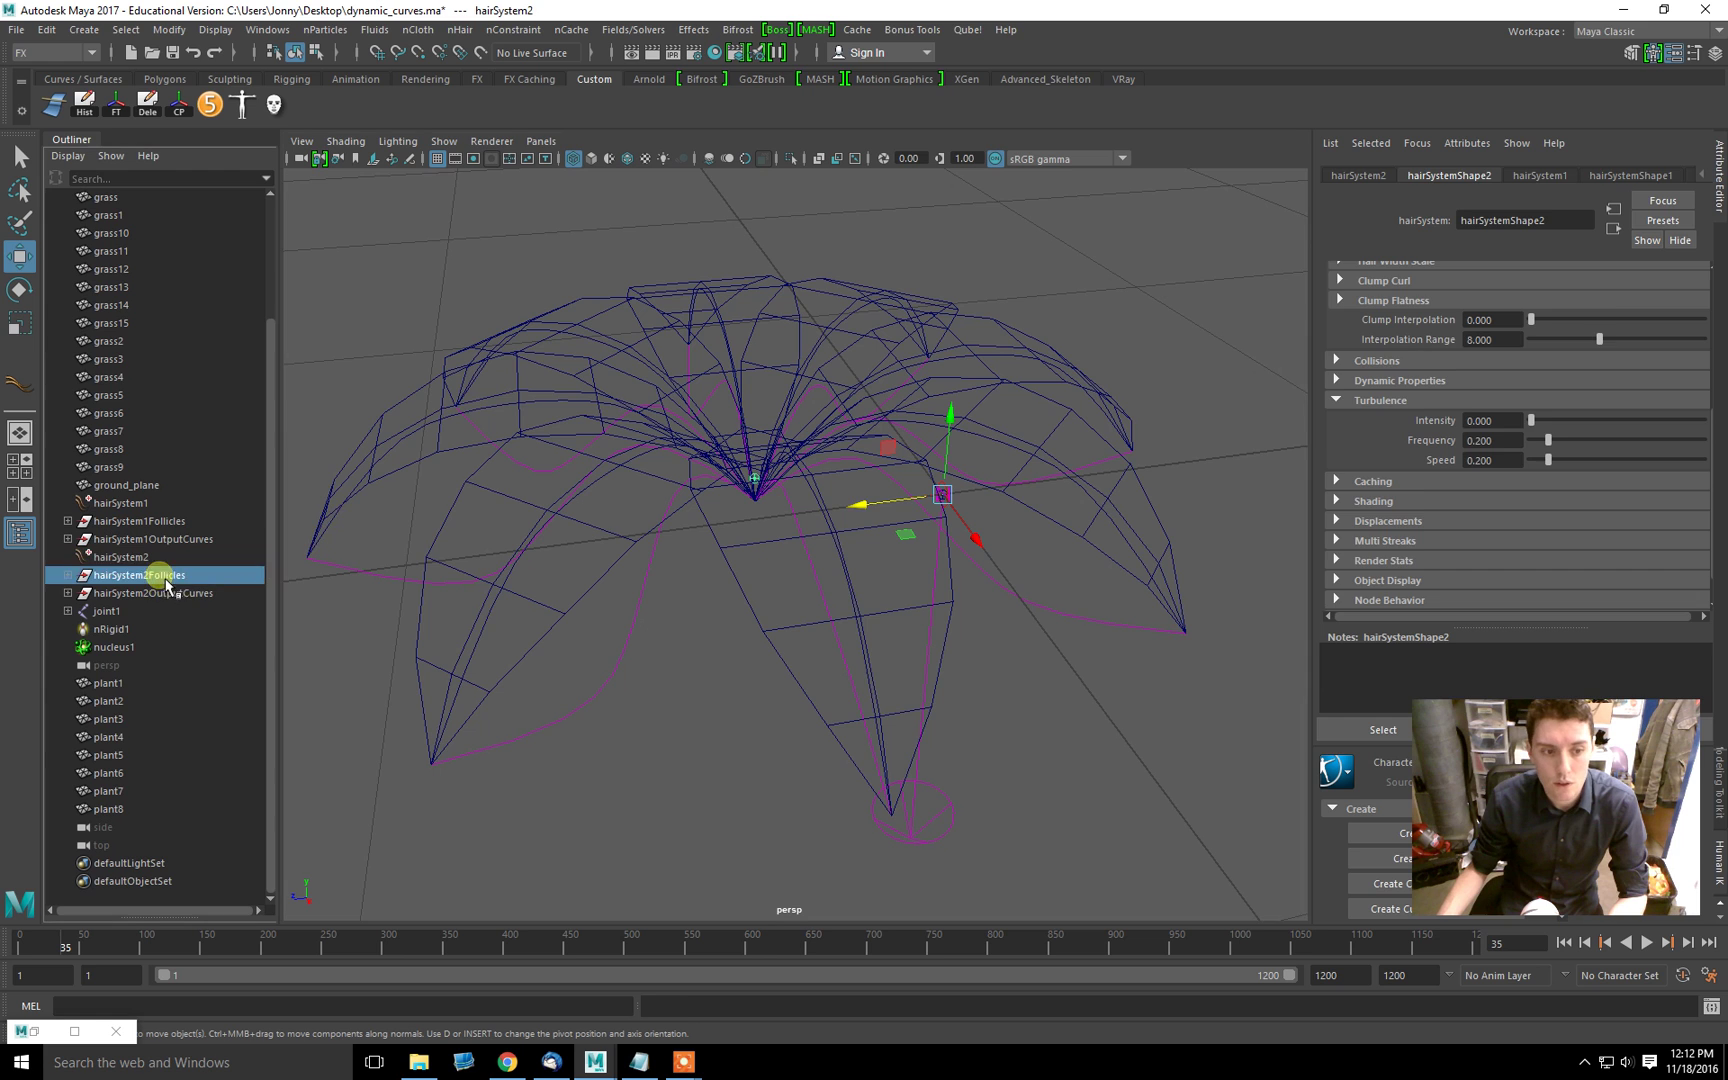
left_click(68, 575)
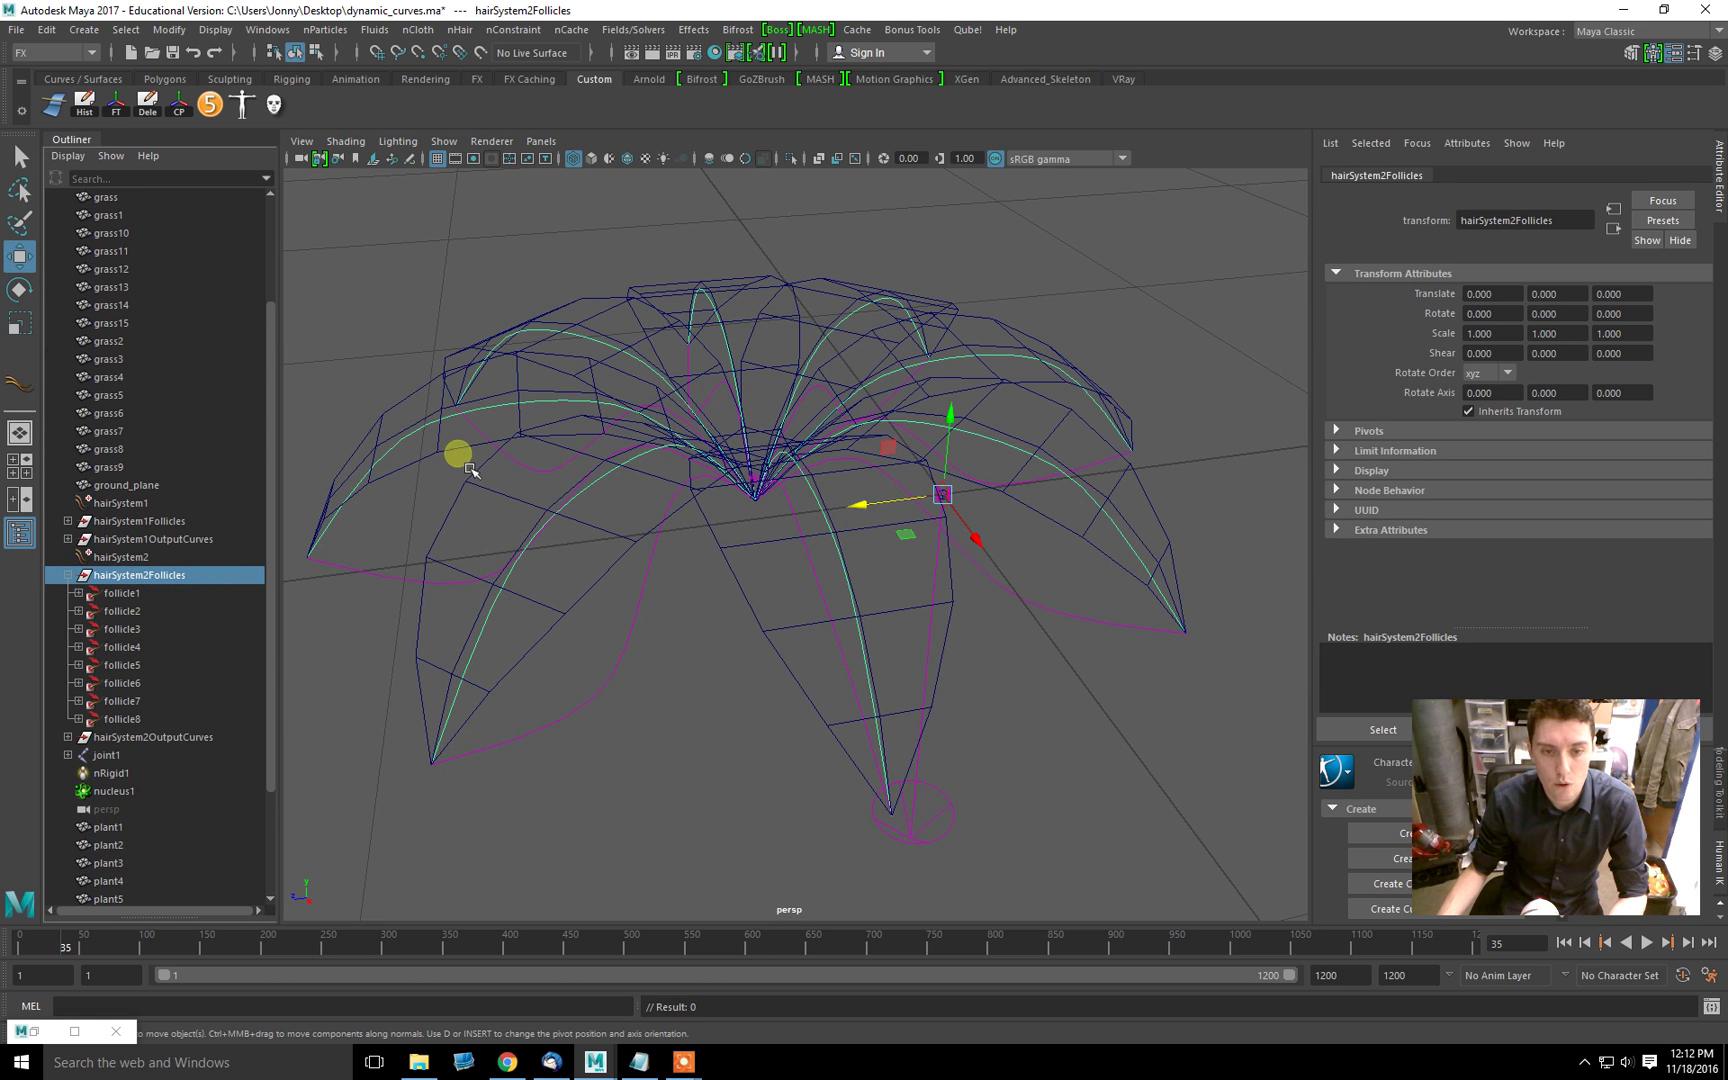
left_click(136, 598)
left_click(122, 719, "shift")
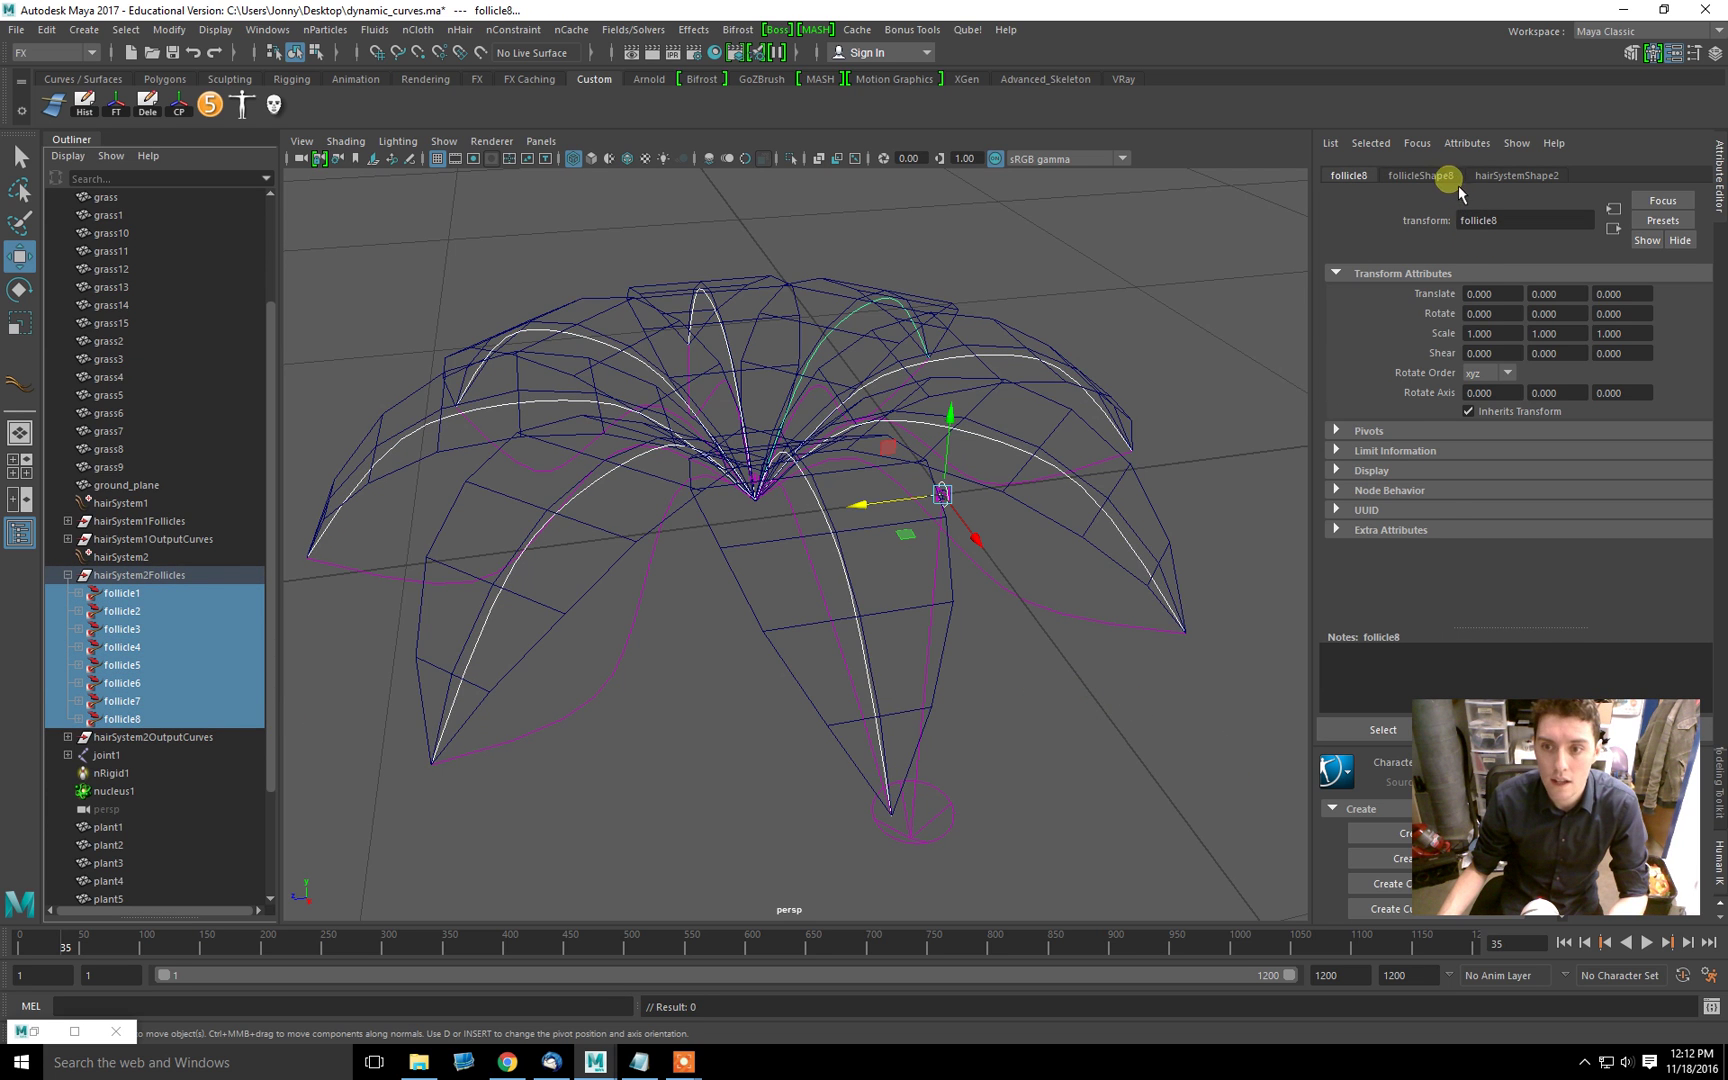
left_click(1422, 176)
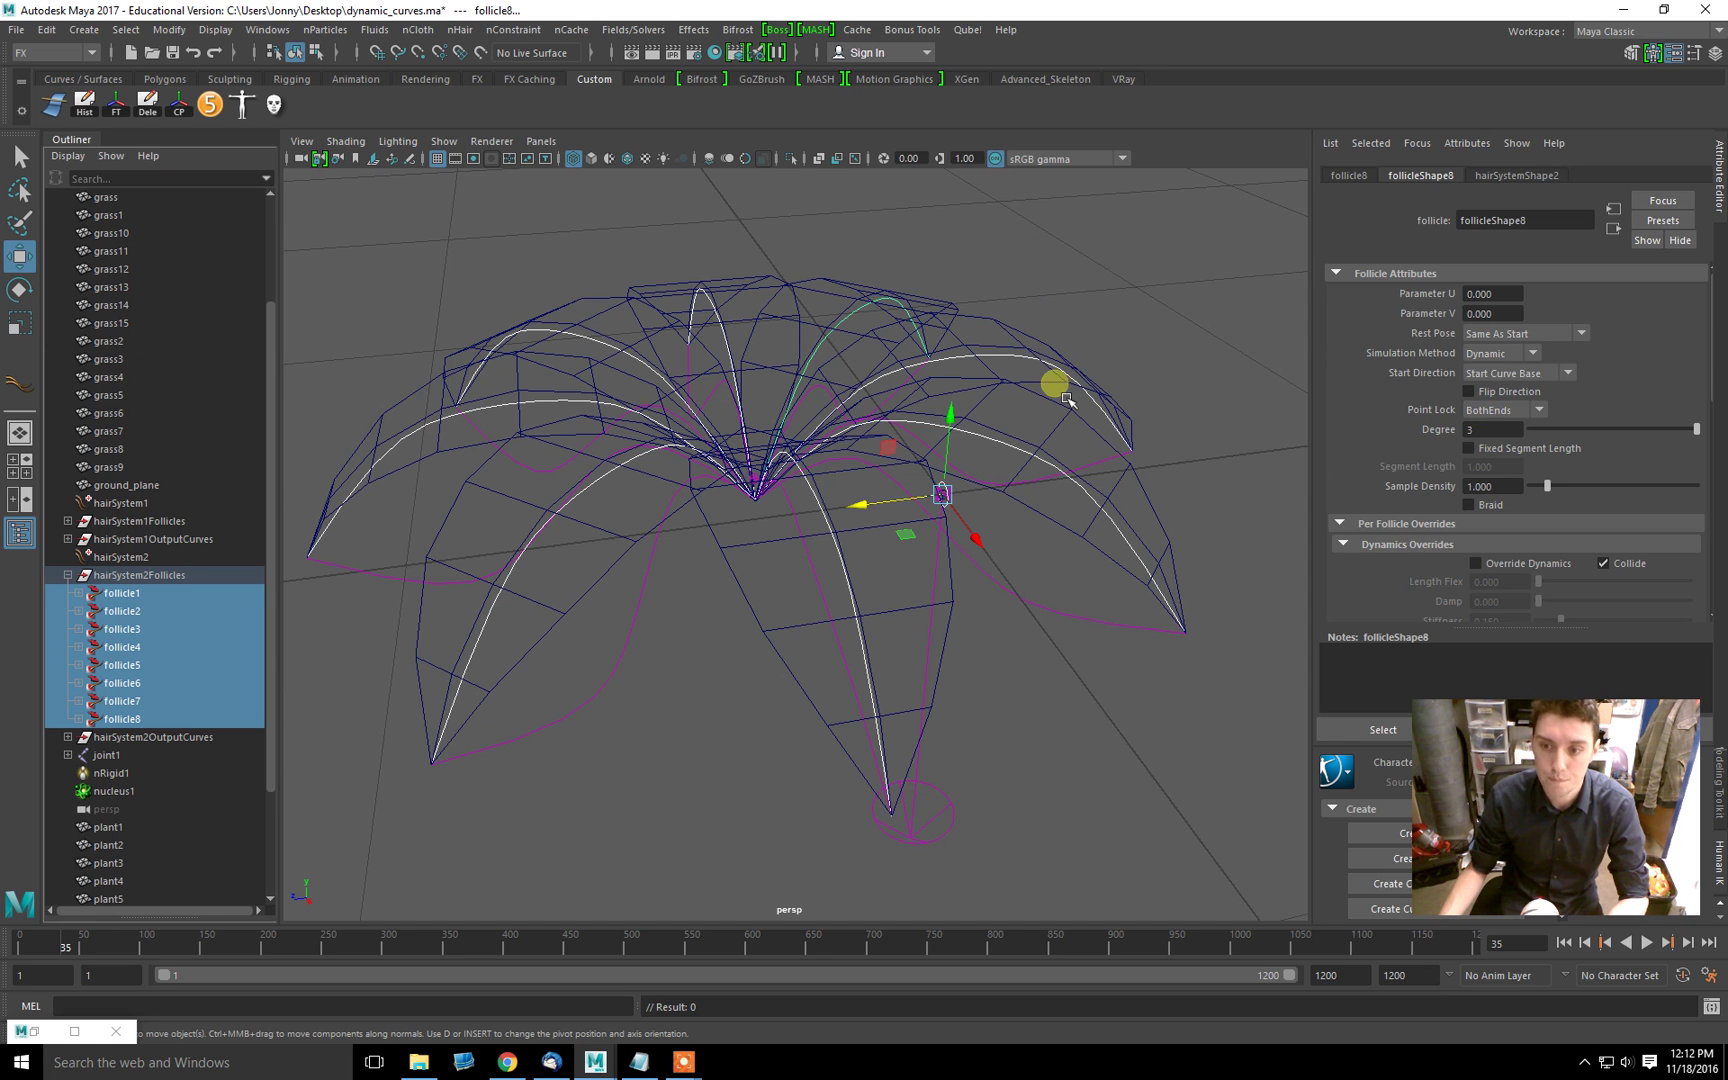
key("ctrl+a")
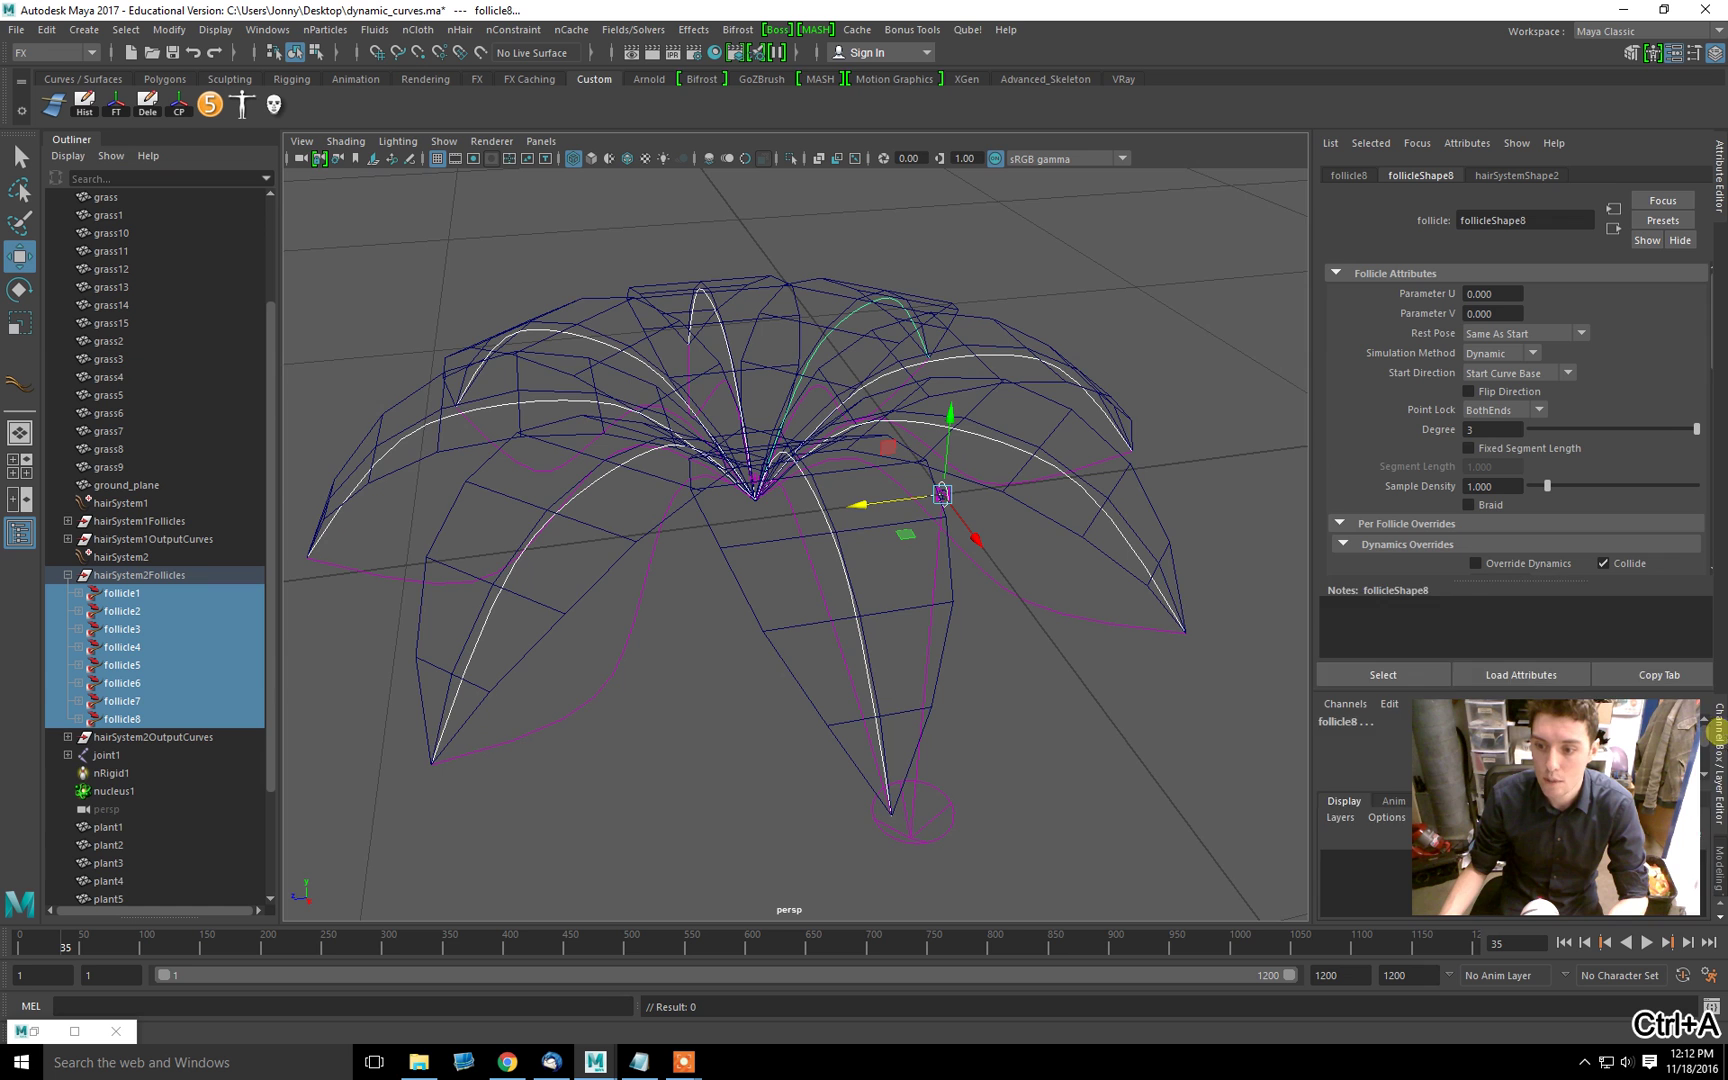
left_click(1721, 740)
left_click(1719, 180)
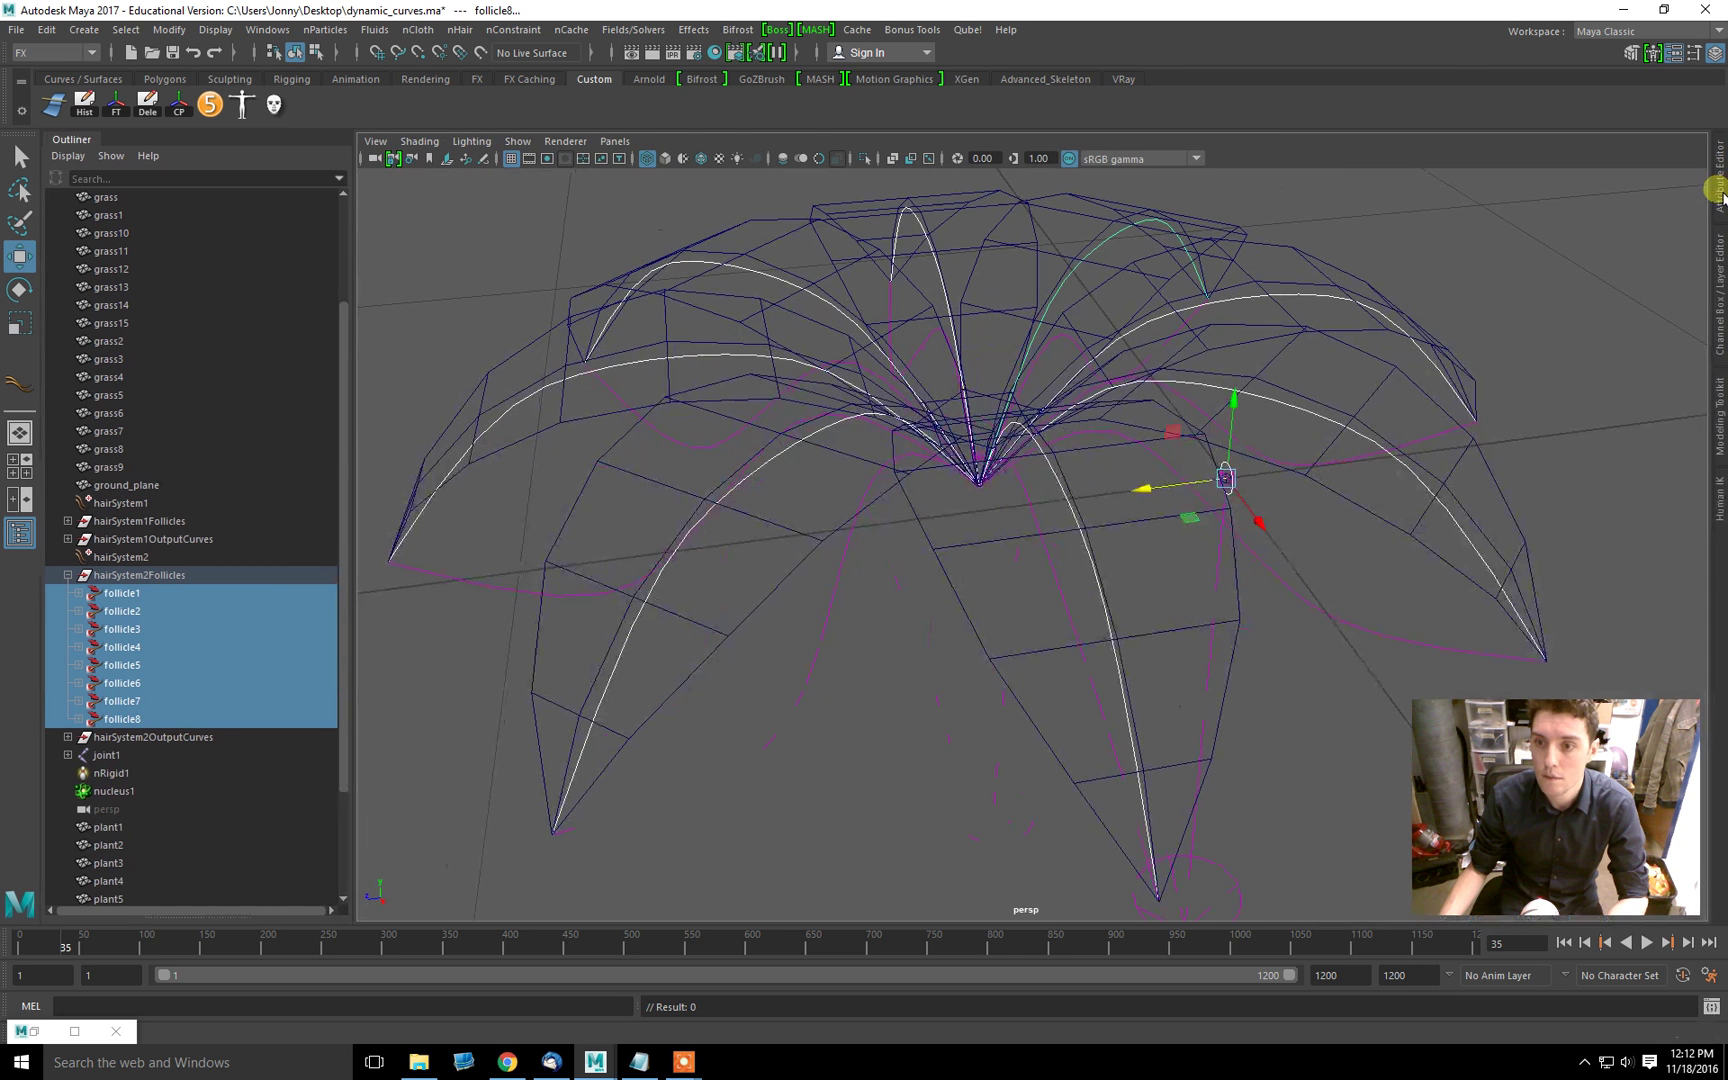
left_click(1720, 340)
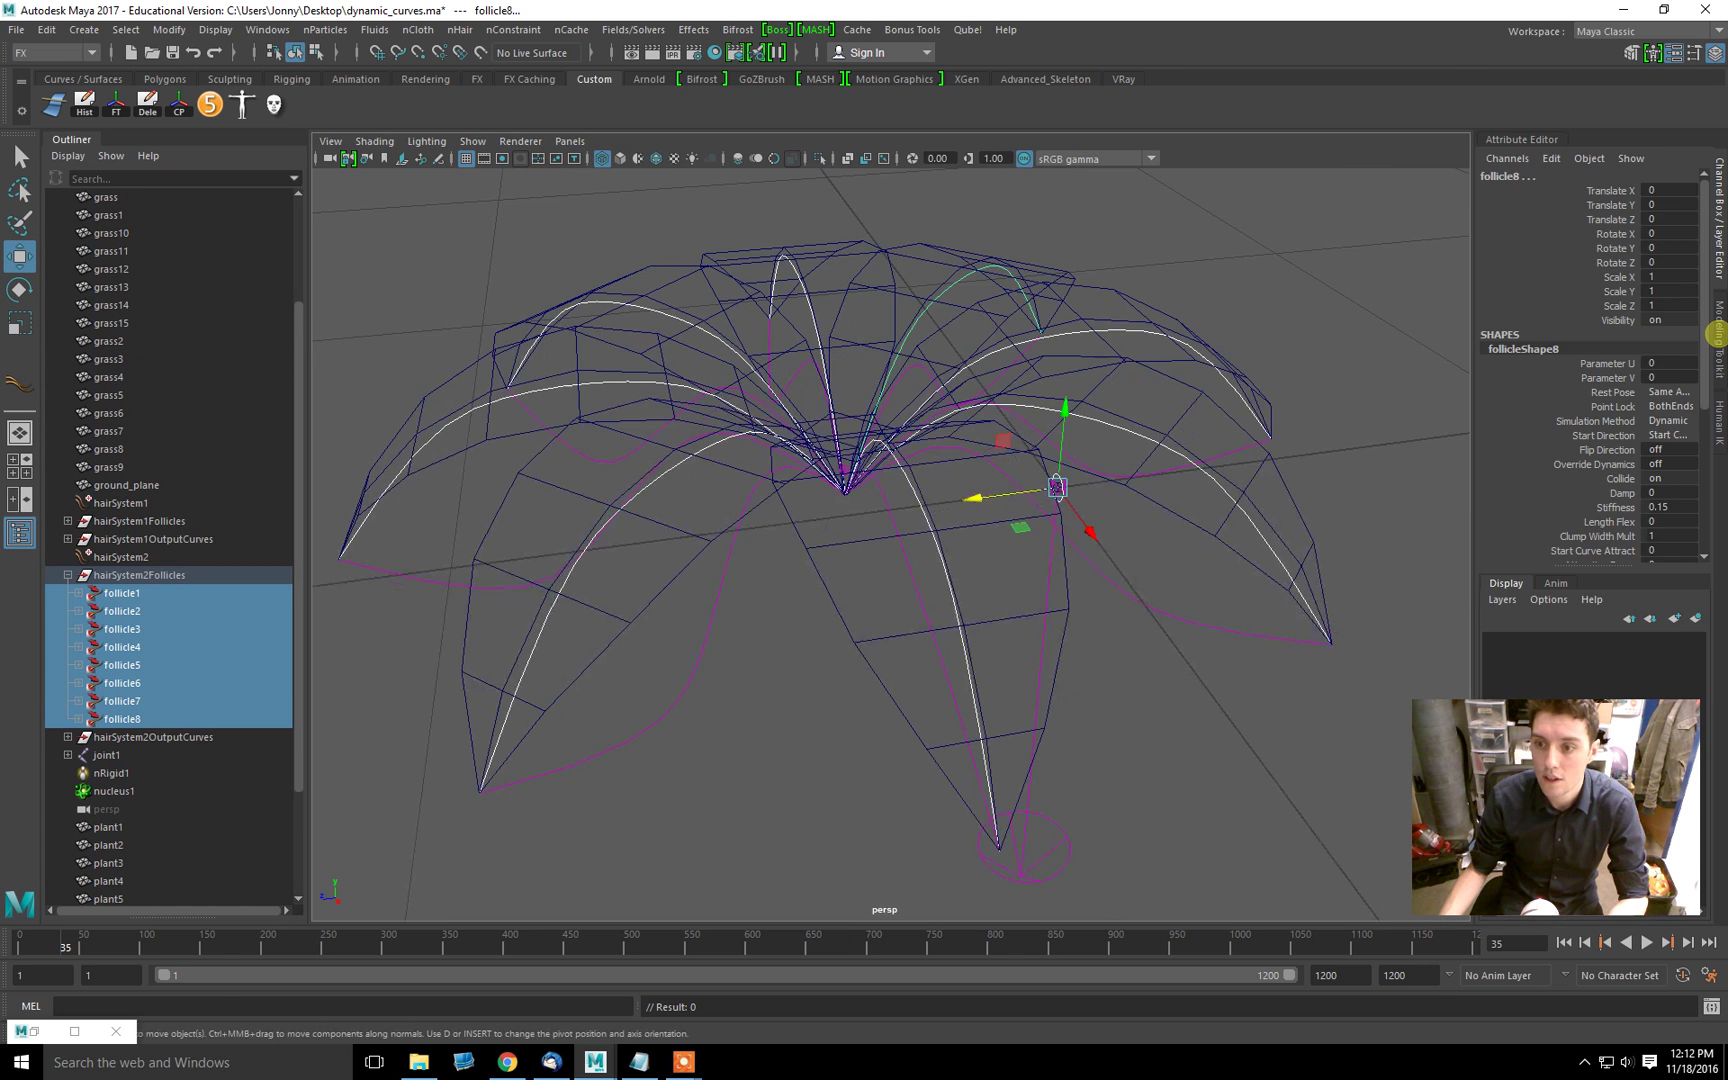
left_click(1682, 407)
left_click(1686, 443)
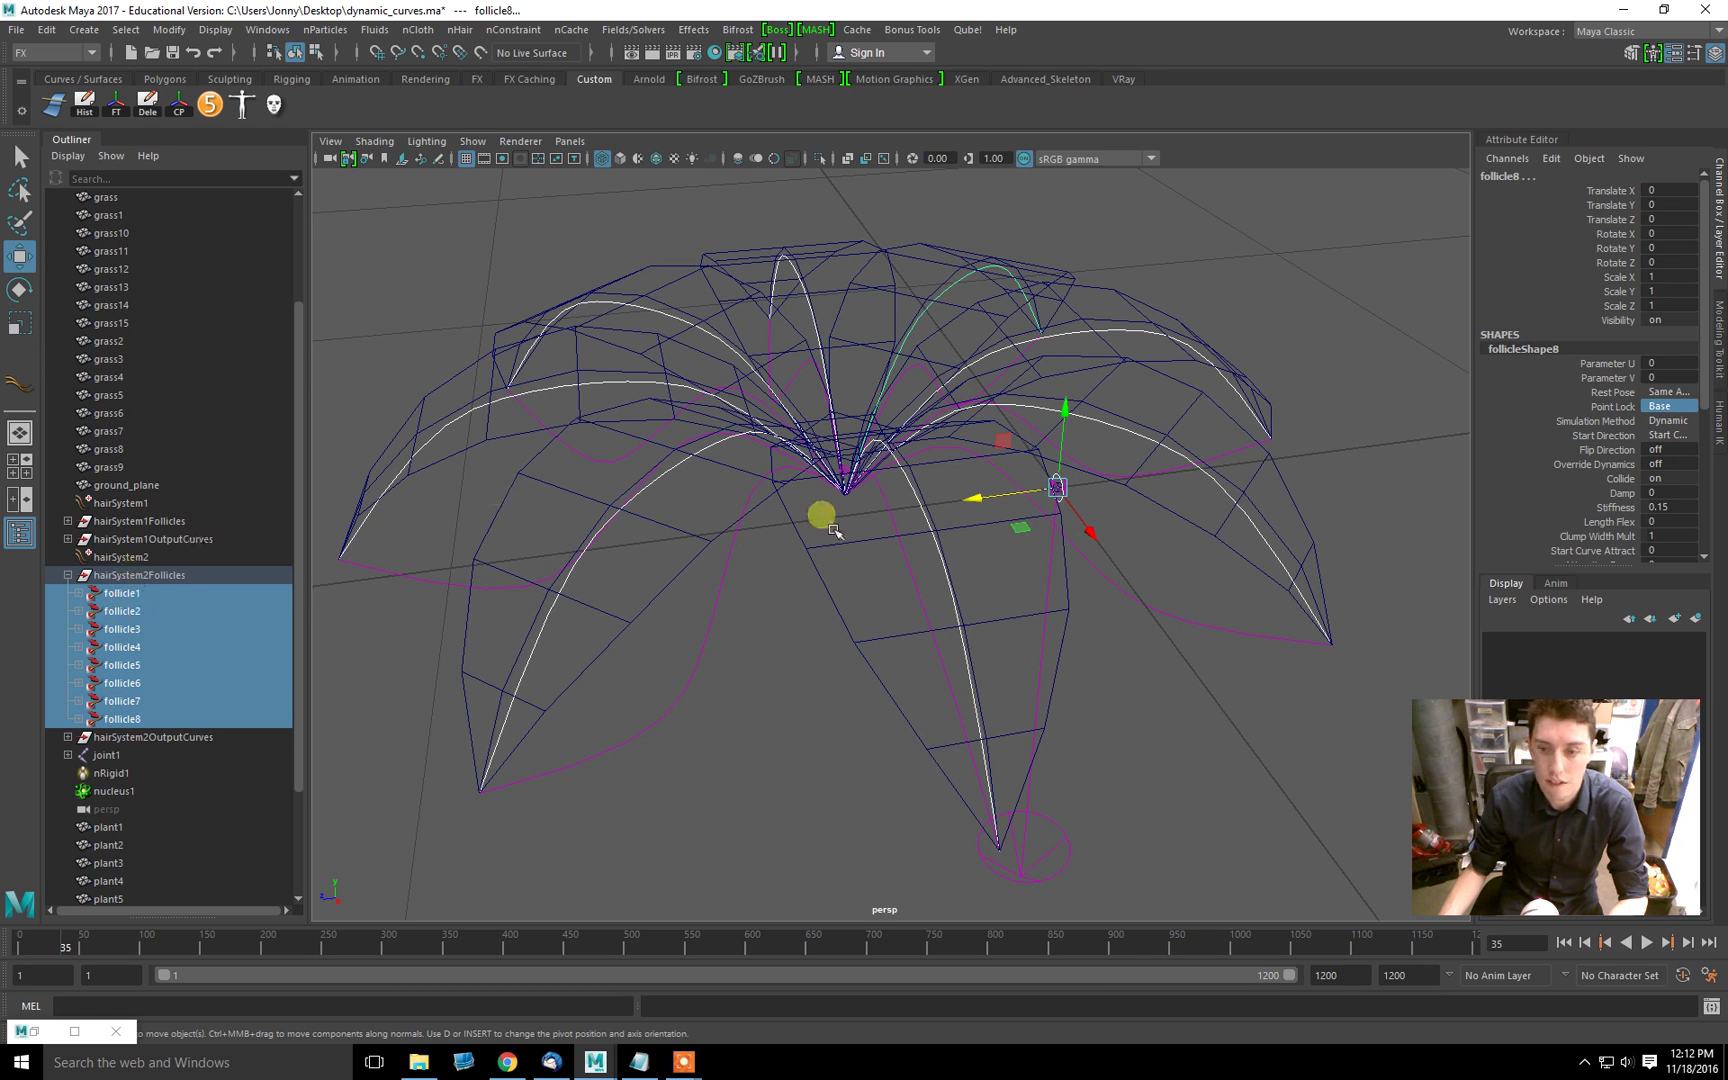
Step: Play the simulation repeatedly from the first frame to examine how the base-locked curves fall, and return to the start
left_click(1563, 942)
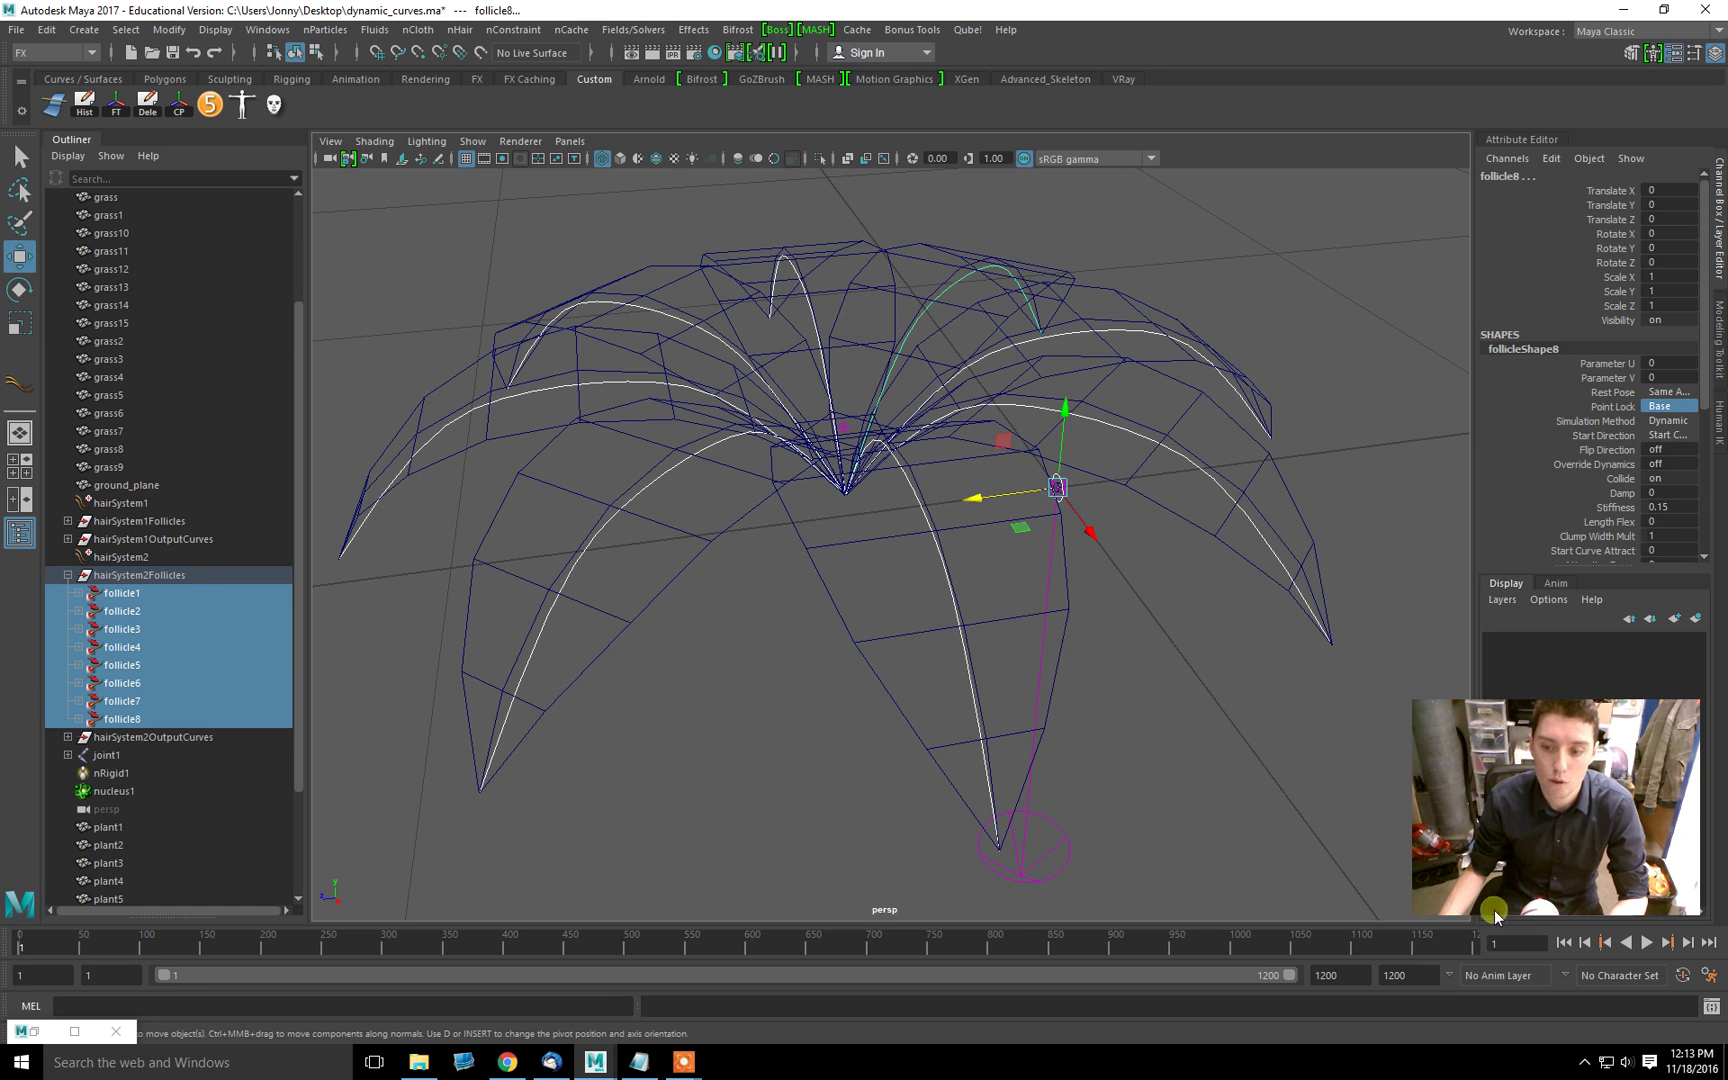
left_click(1649, 944)
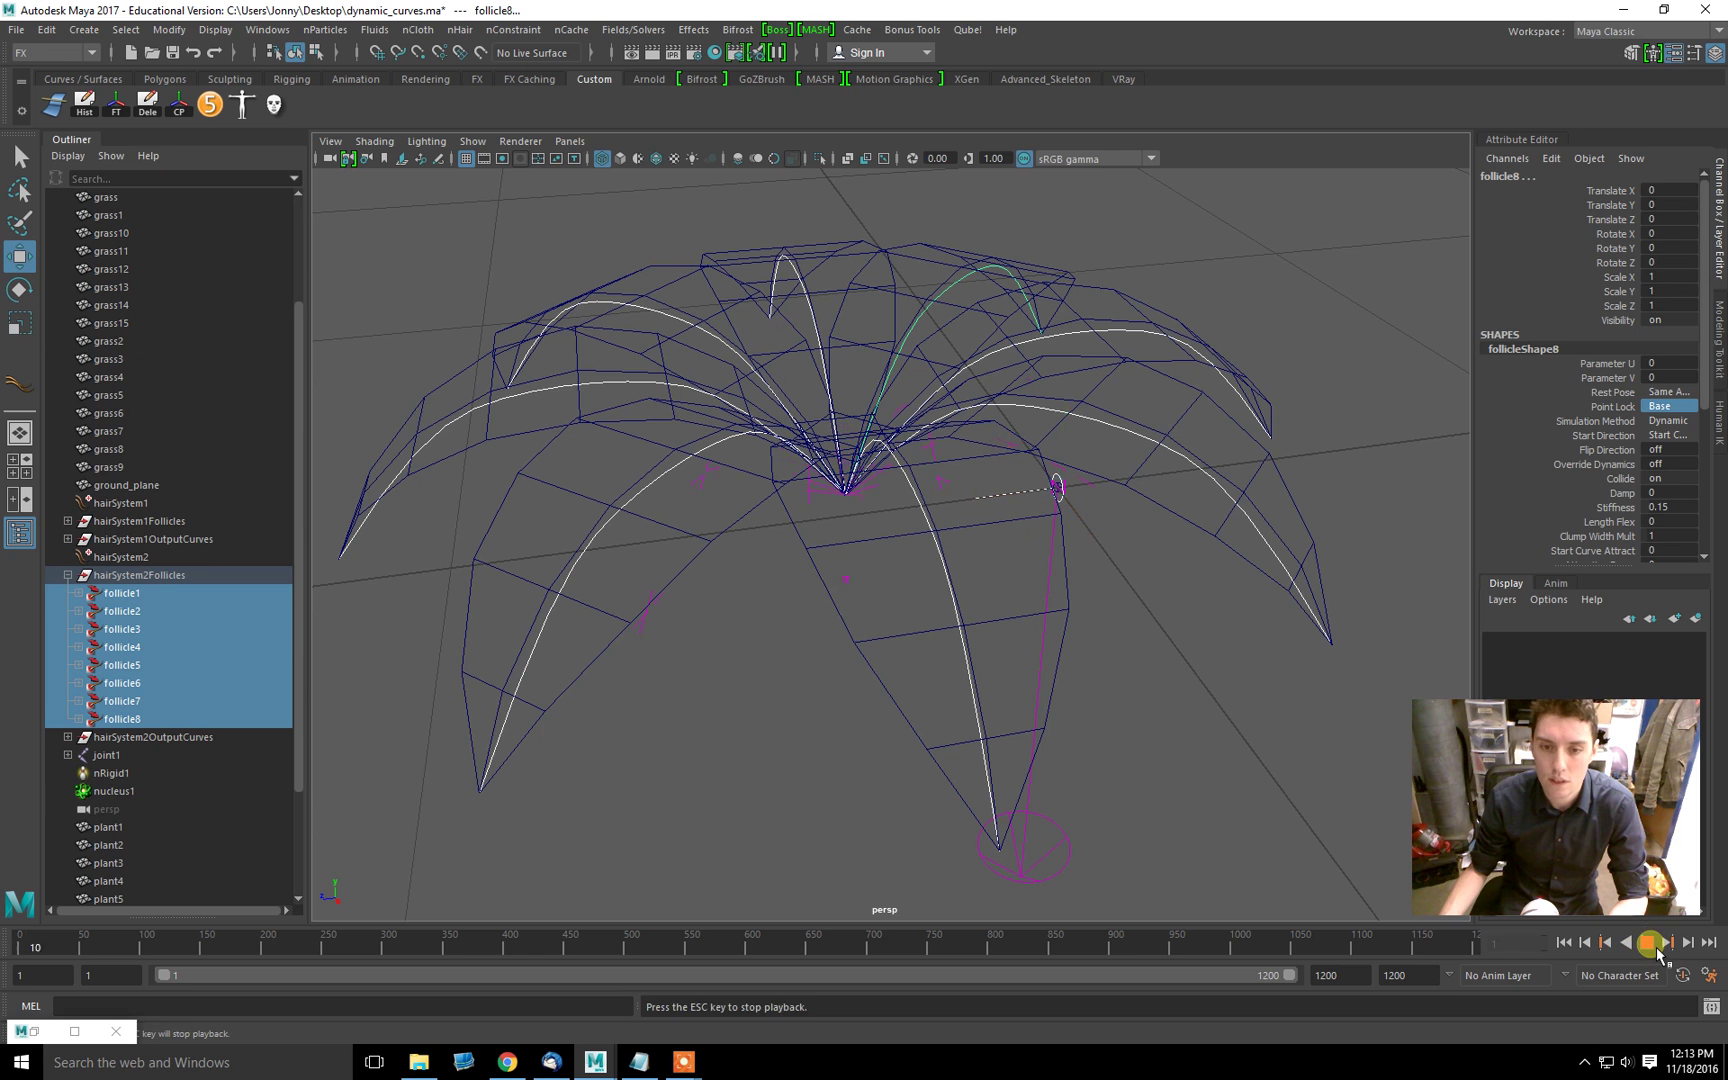
left_click(1652, 946)
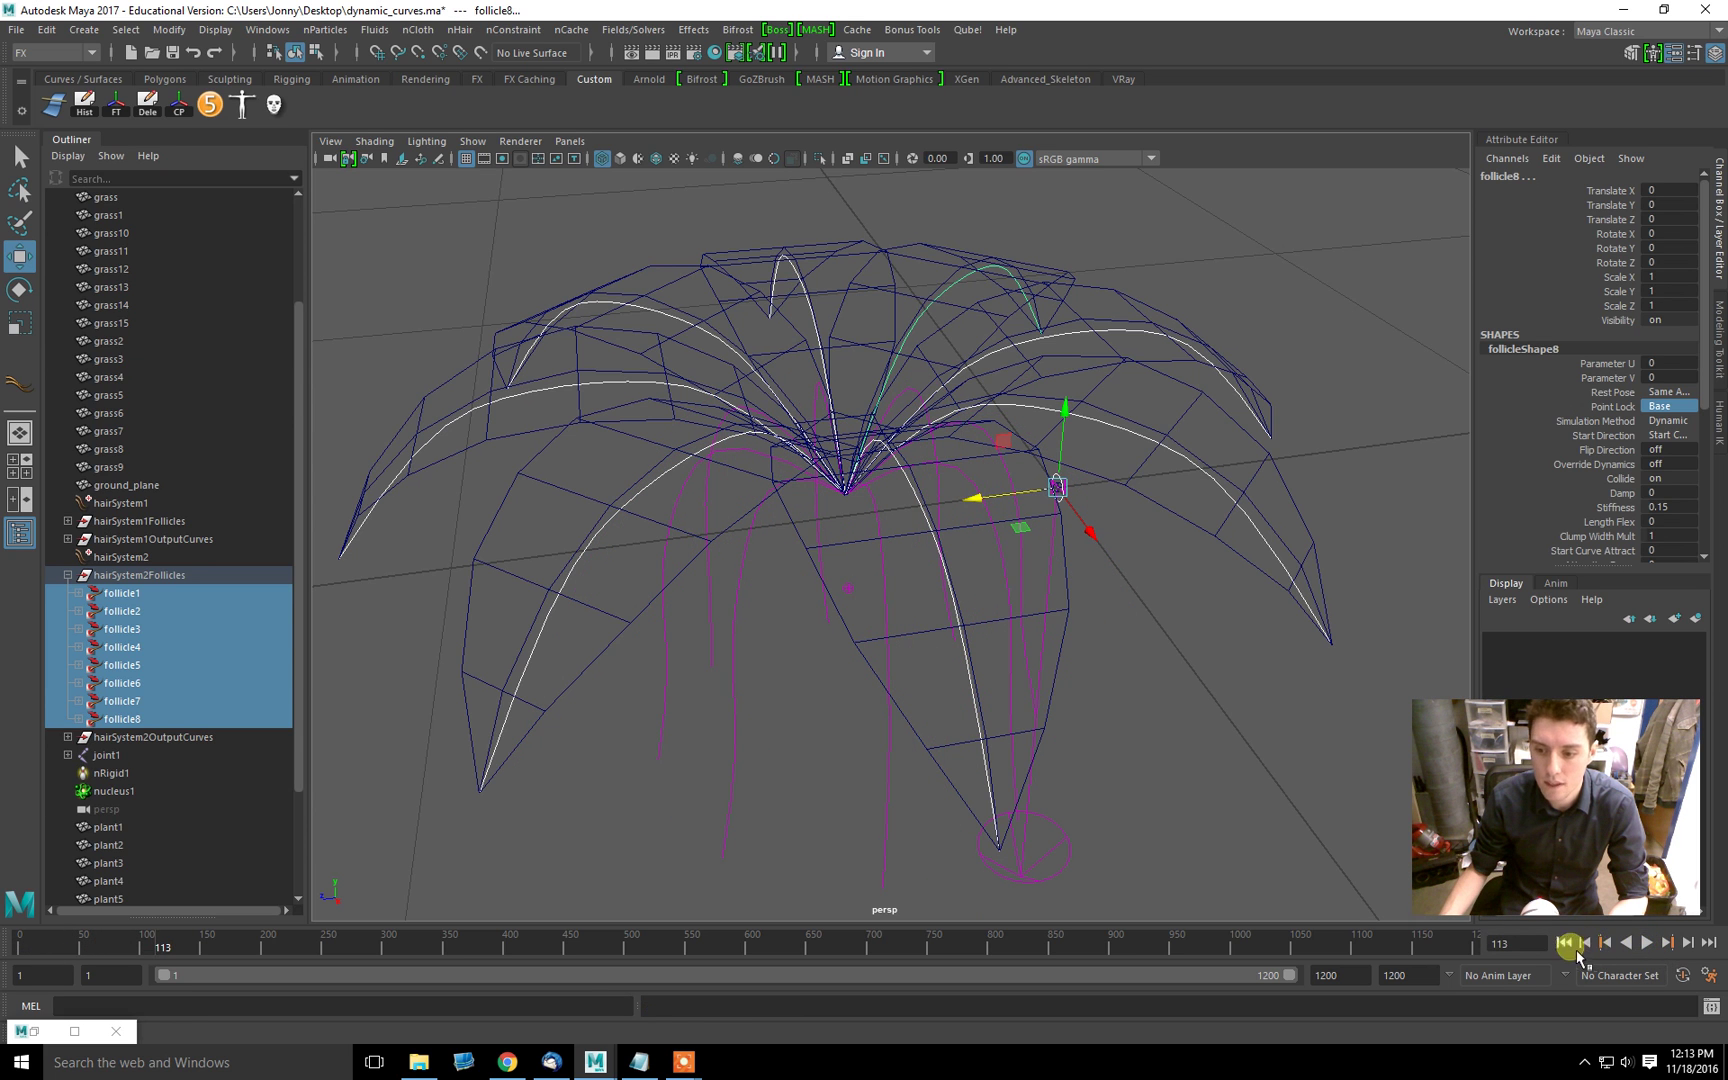
left_click(1647, 943)
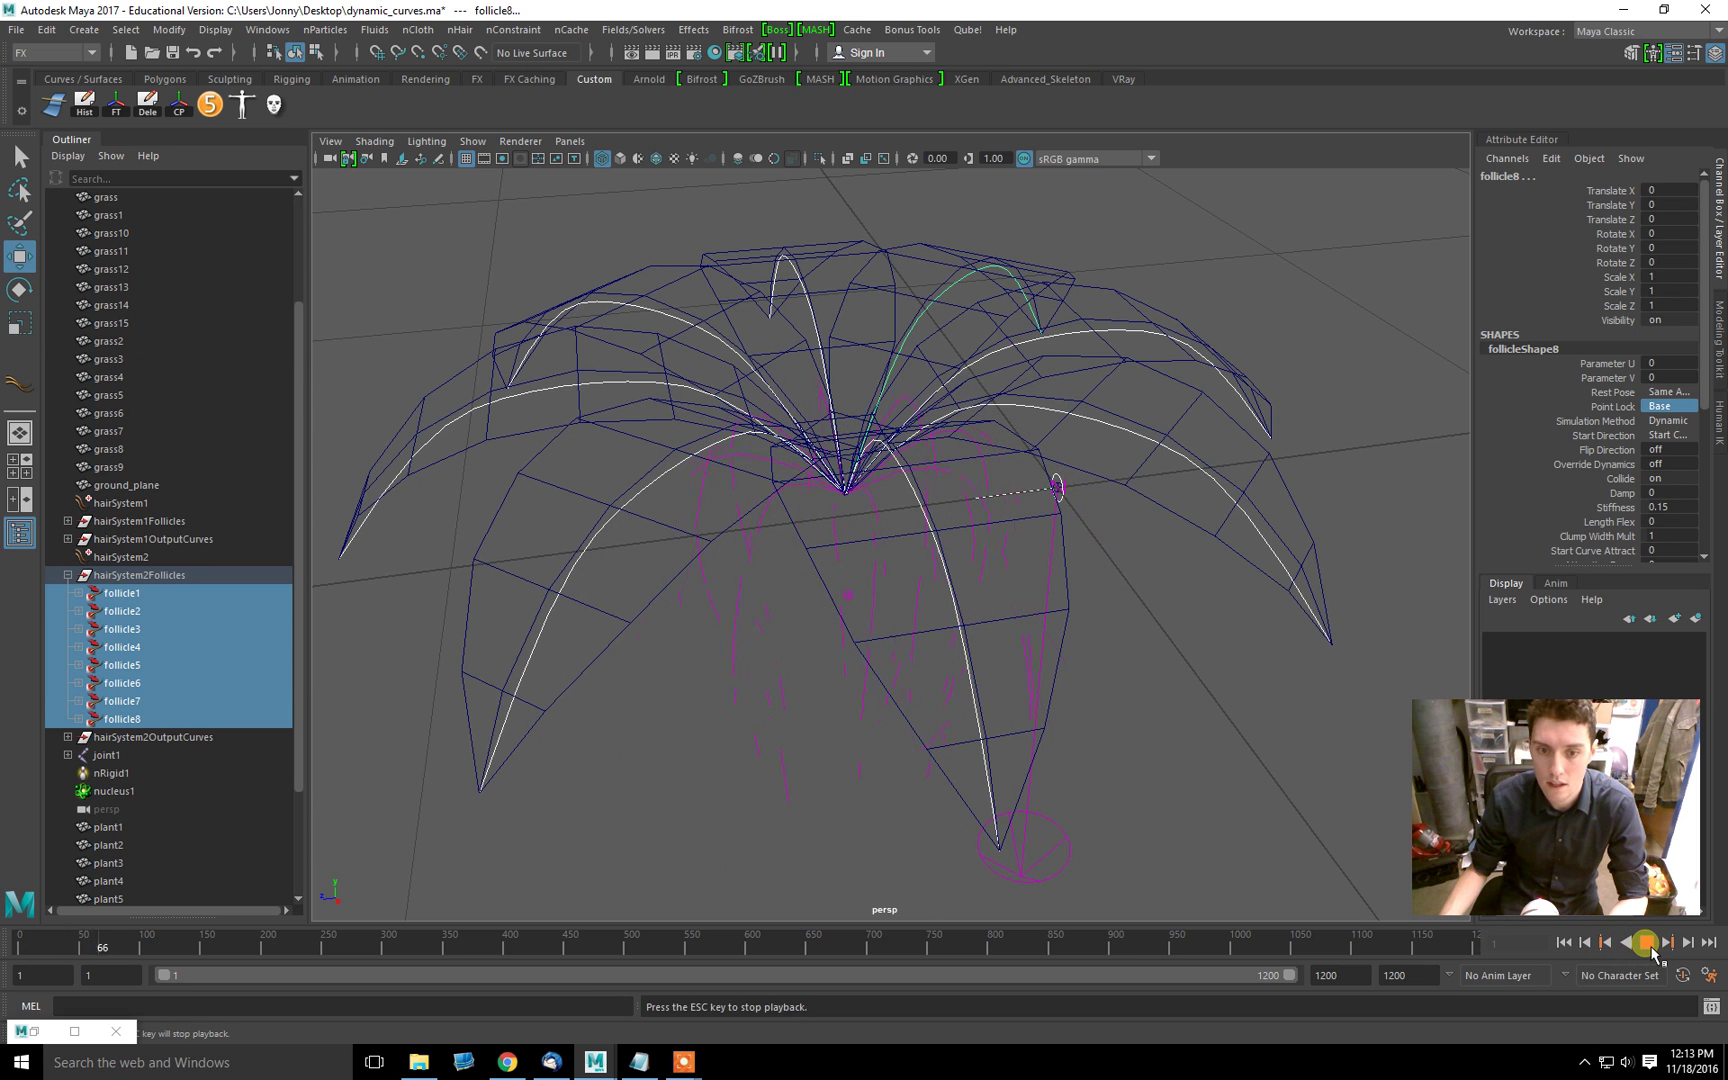
left_click(1649, 944)
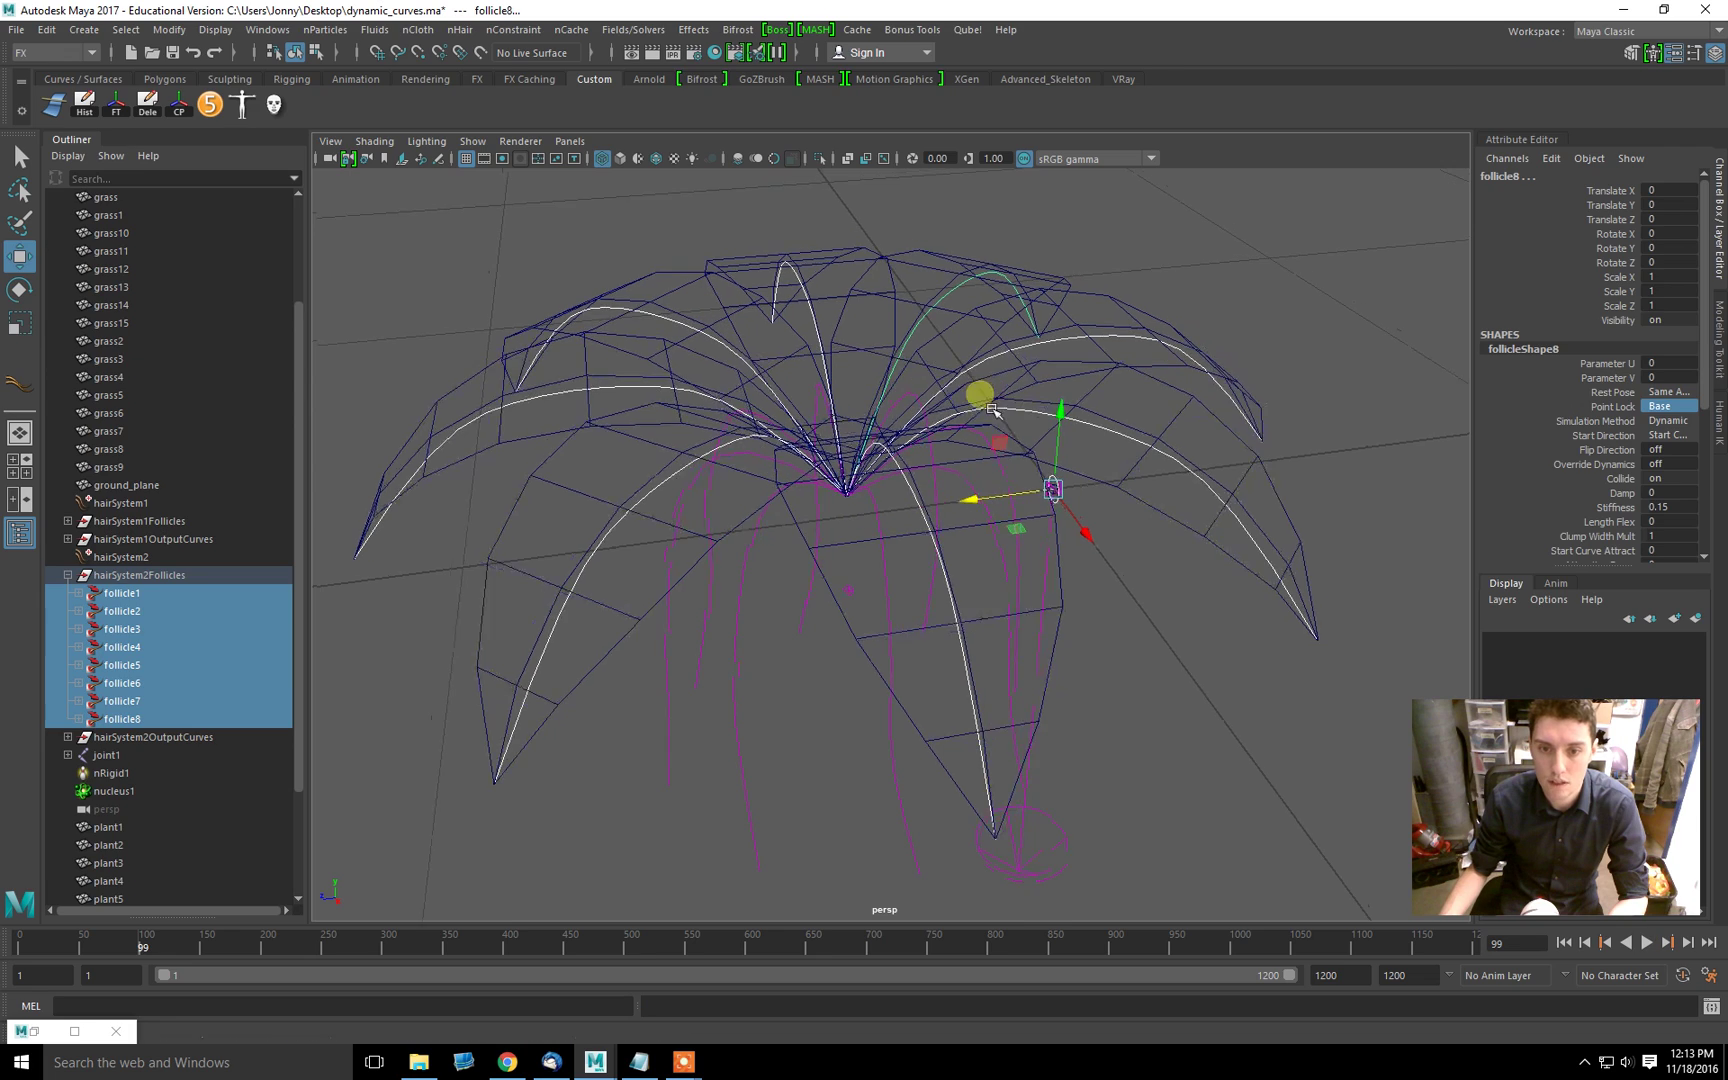
left_click_drag(993, 410, 1096, 603, "alt")
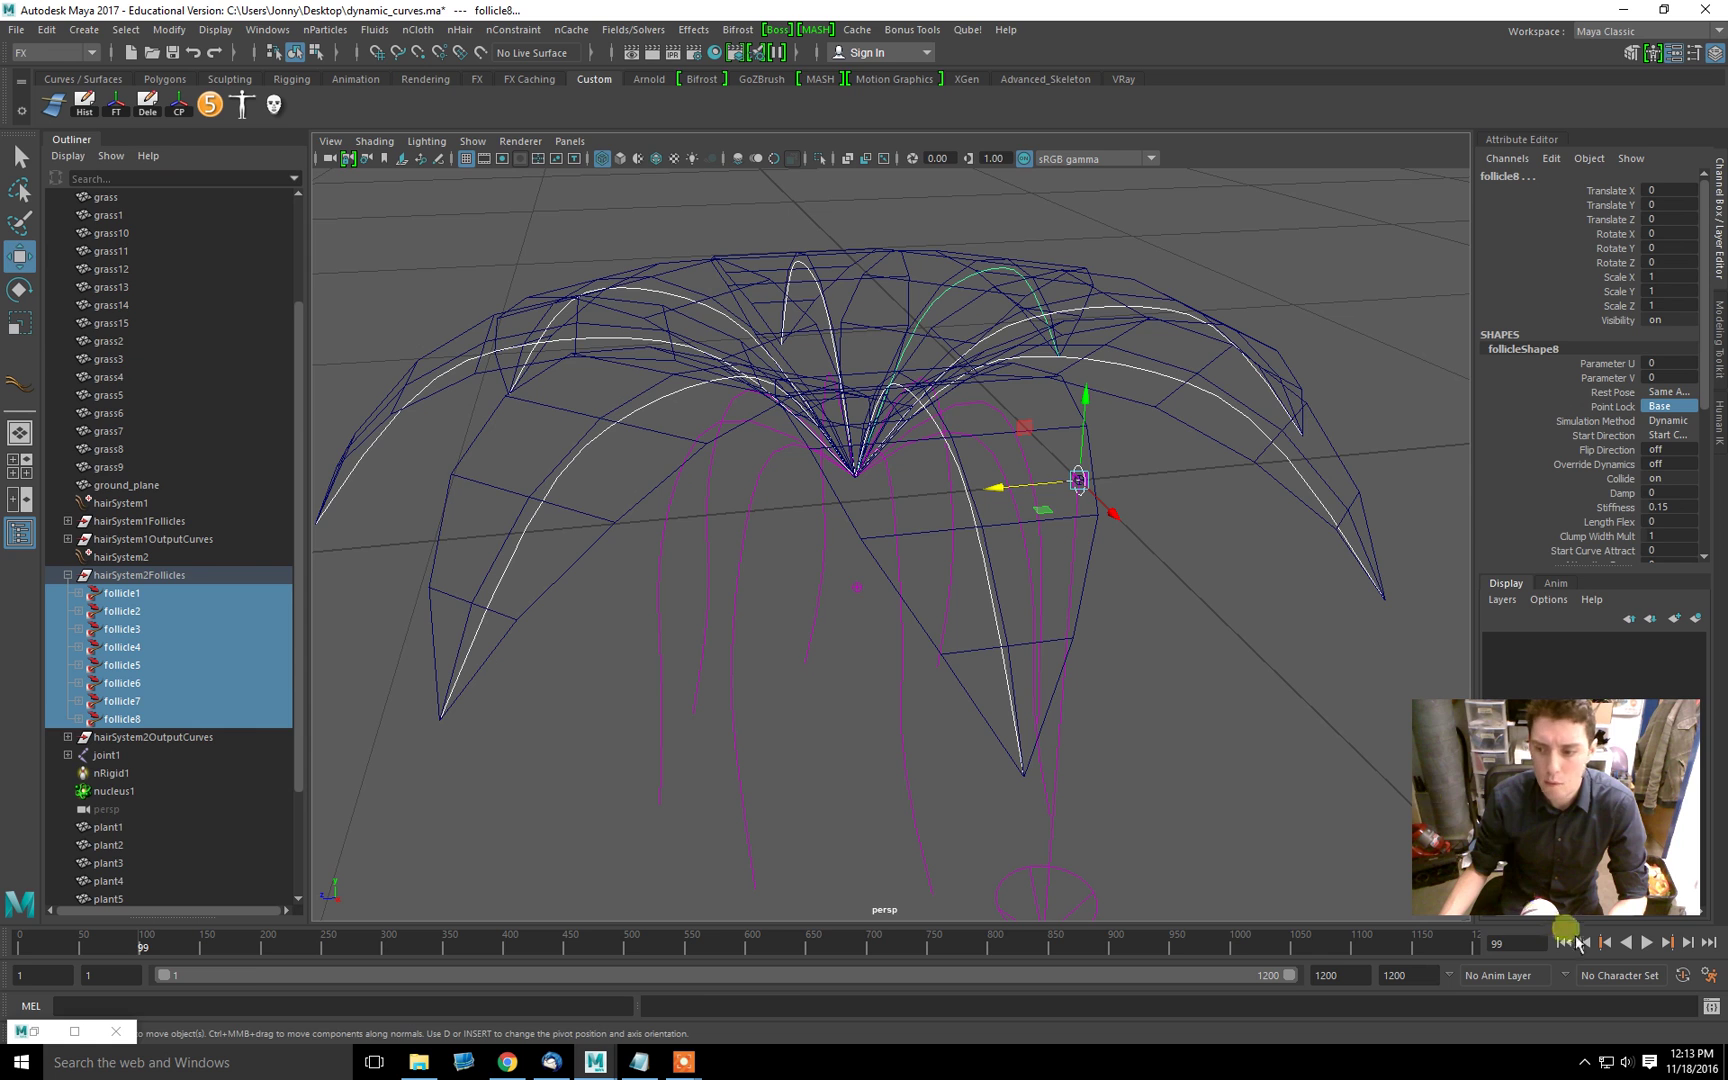
left_click(1568, 941)
left_click(1647, 942)
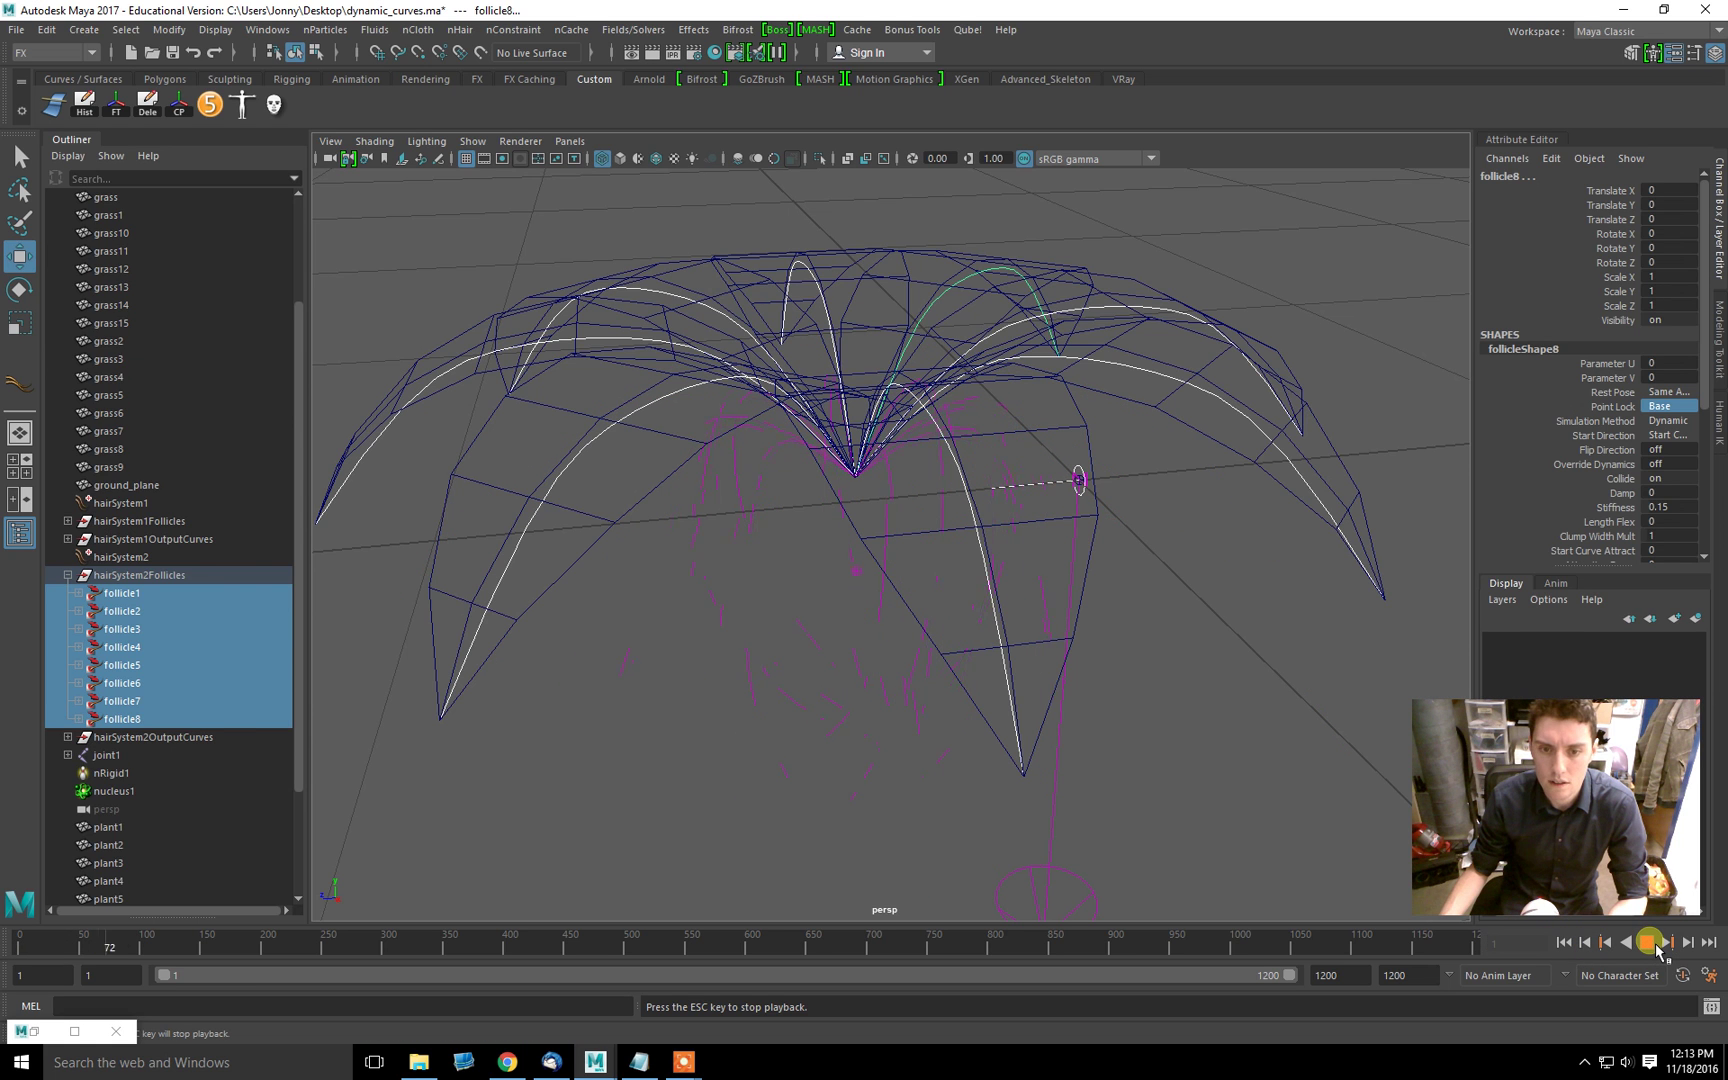
left_click(1548, 943)
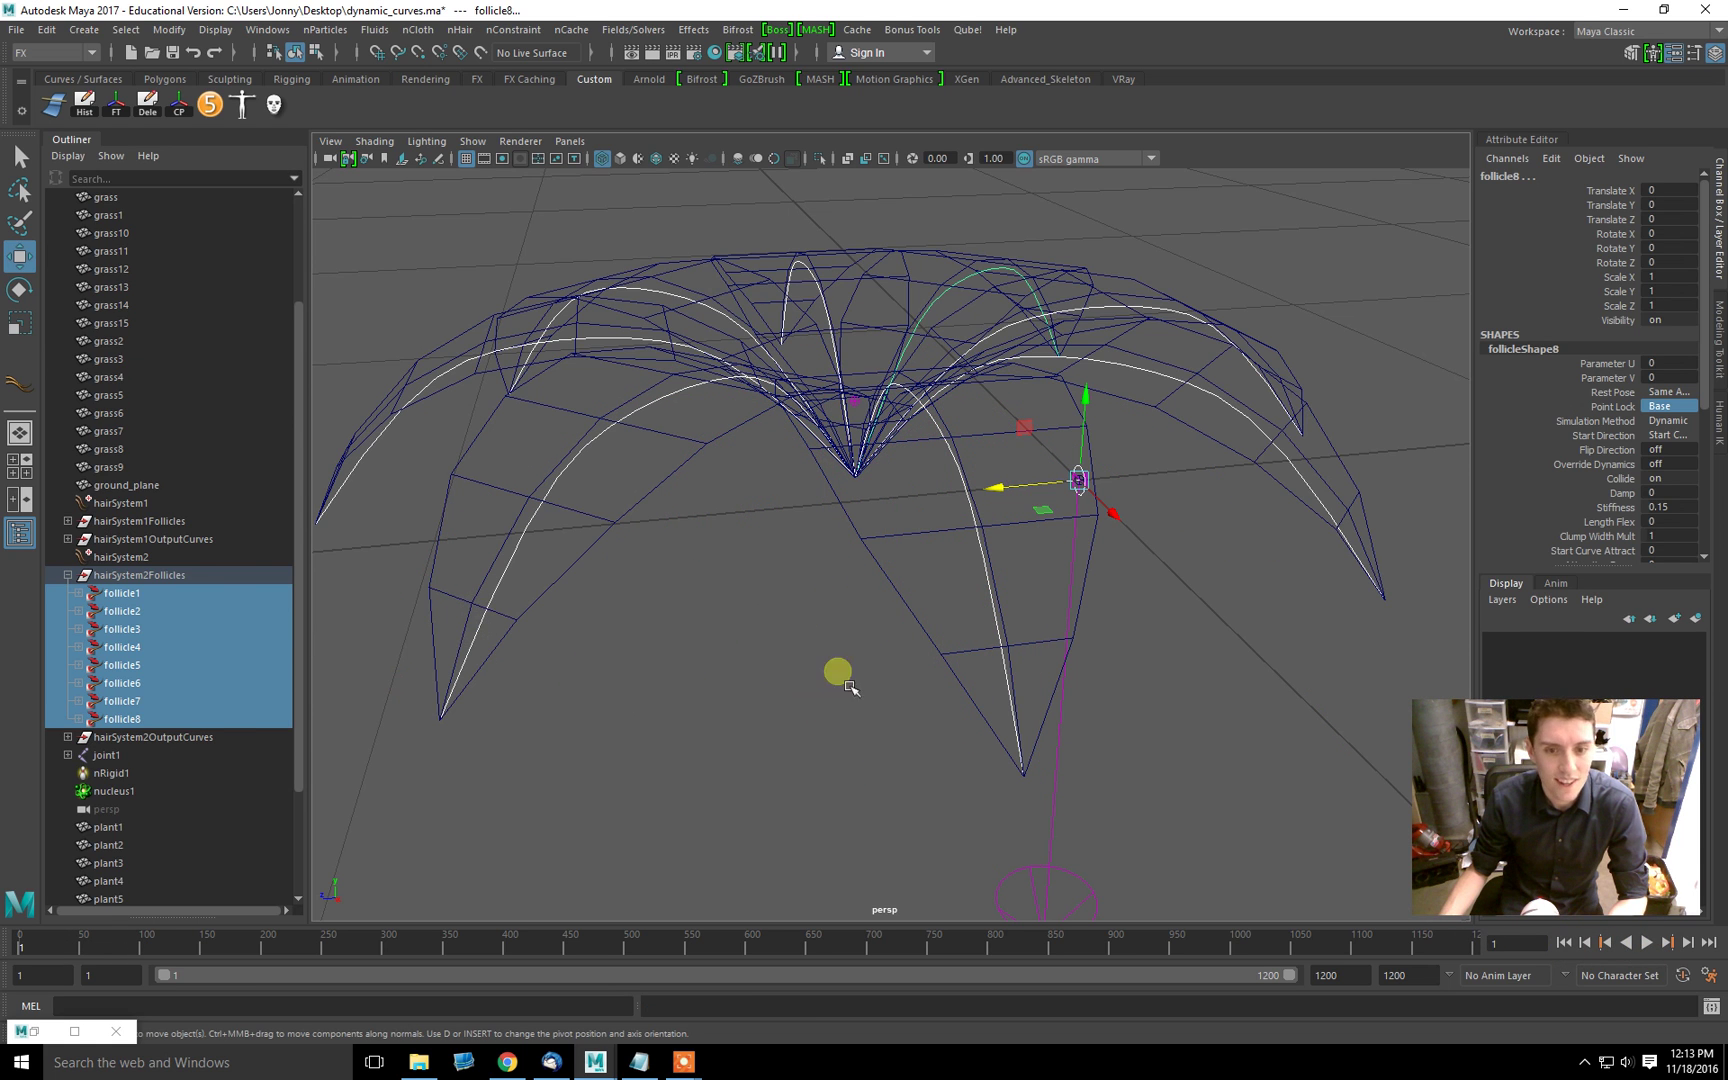
Step: Select hairSystem2 and dock the Attribute Editor as a tab alongside the Channel Box, showing the hairSystemShape2 attributes
left_click(148, 557)
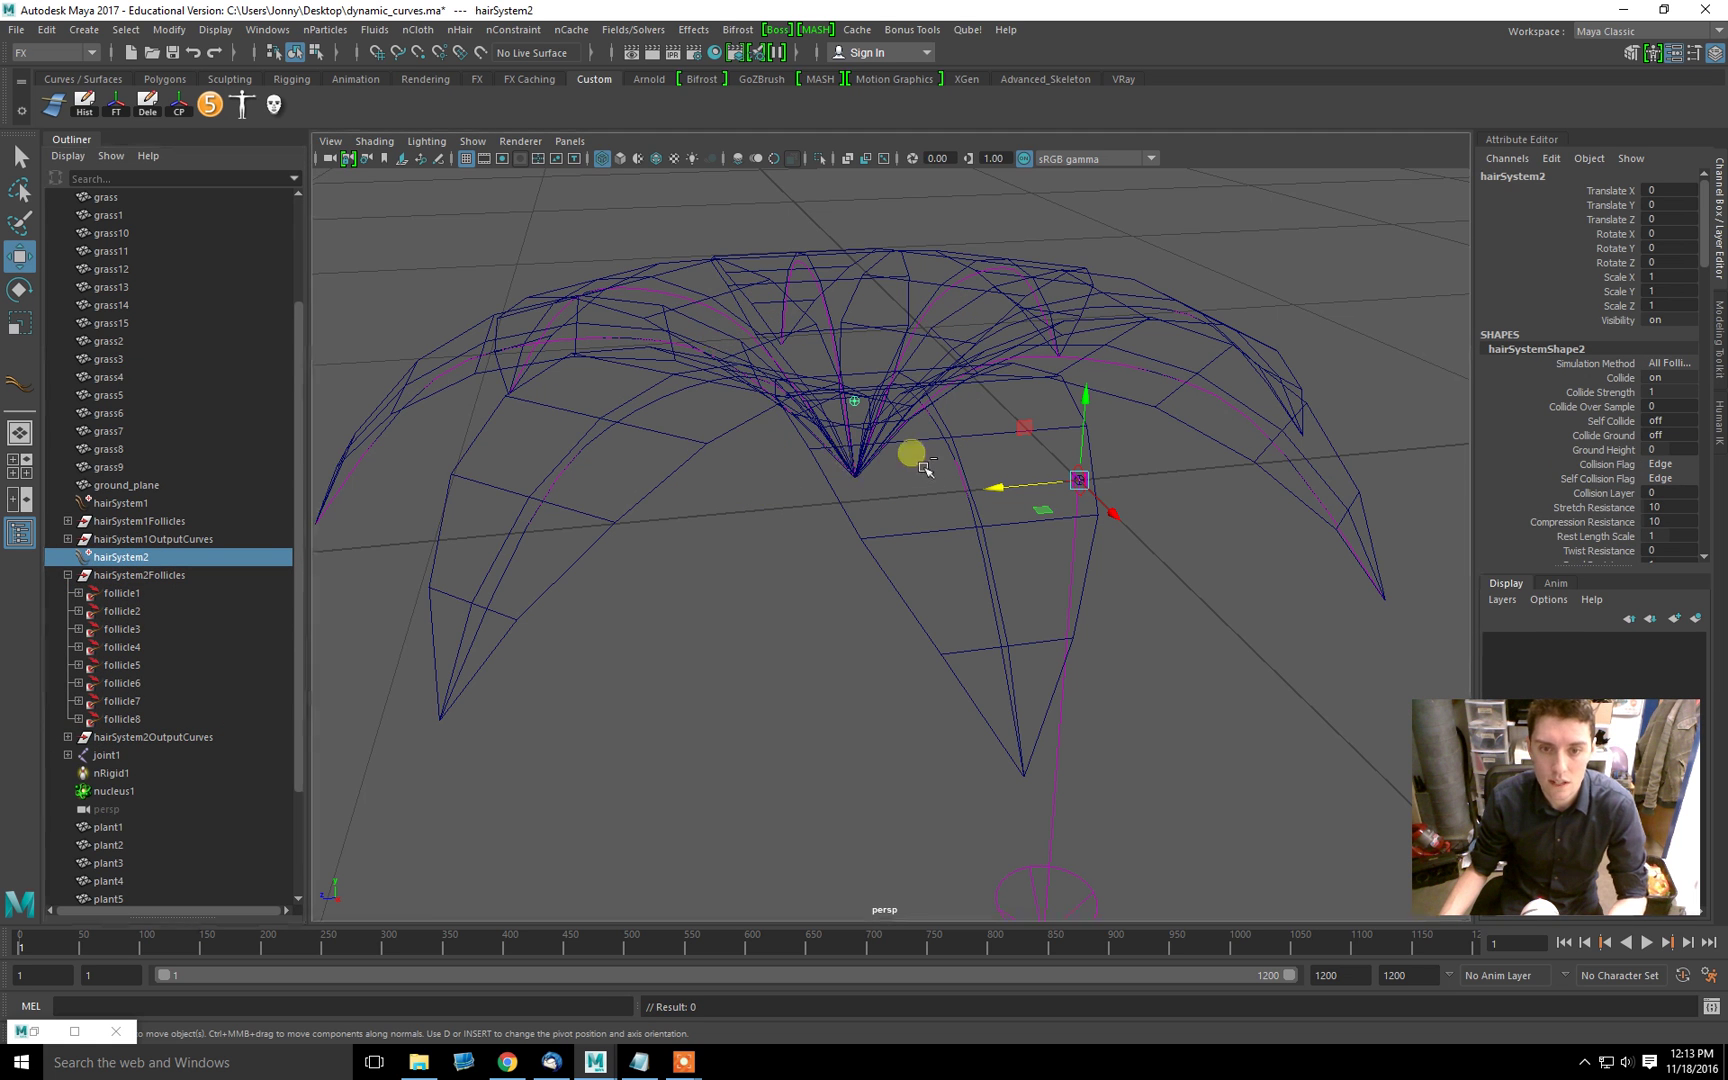
key("ctrl+a")
left_click_drag(872, 442, 857, 473, "alt")
left_click(166, 571)
left_click(158, 558)
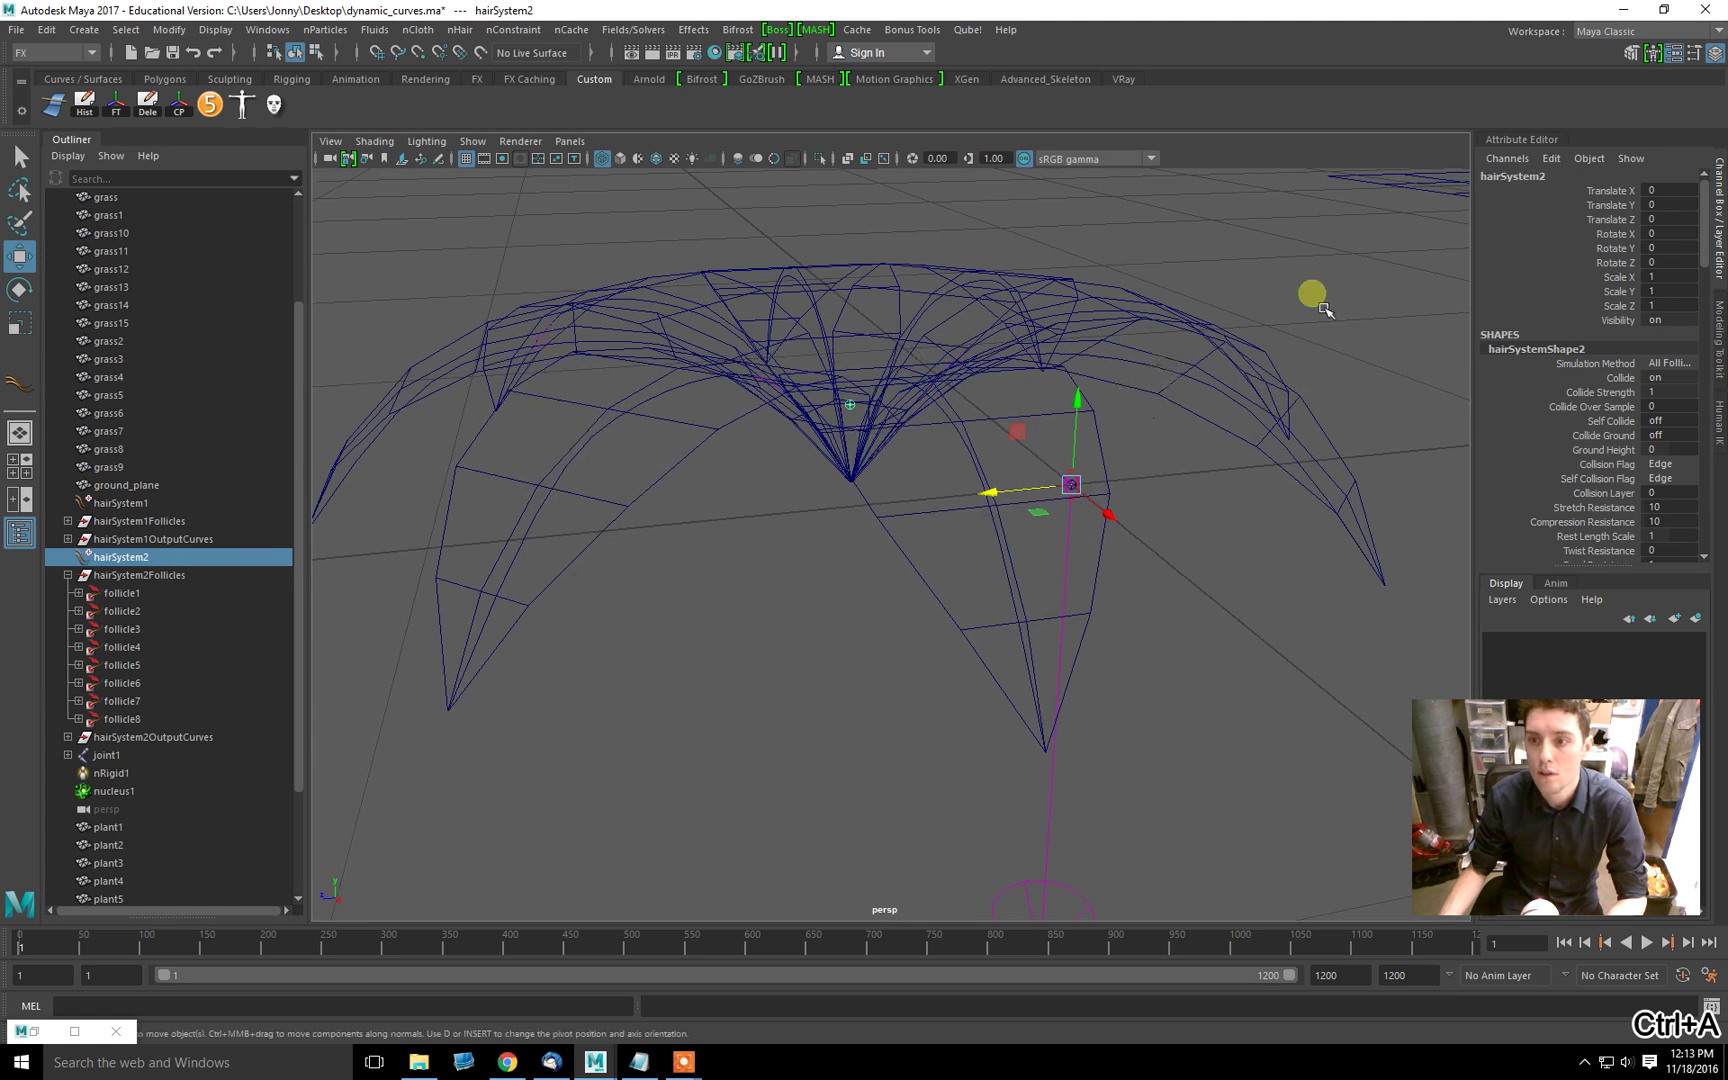
left_click(1531, 136)
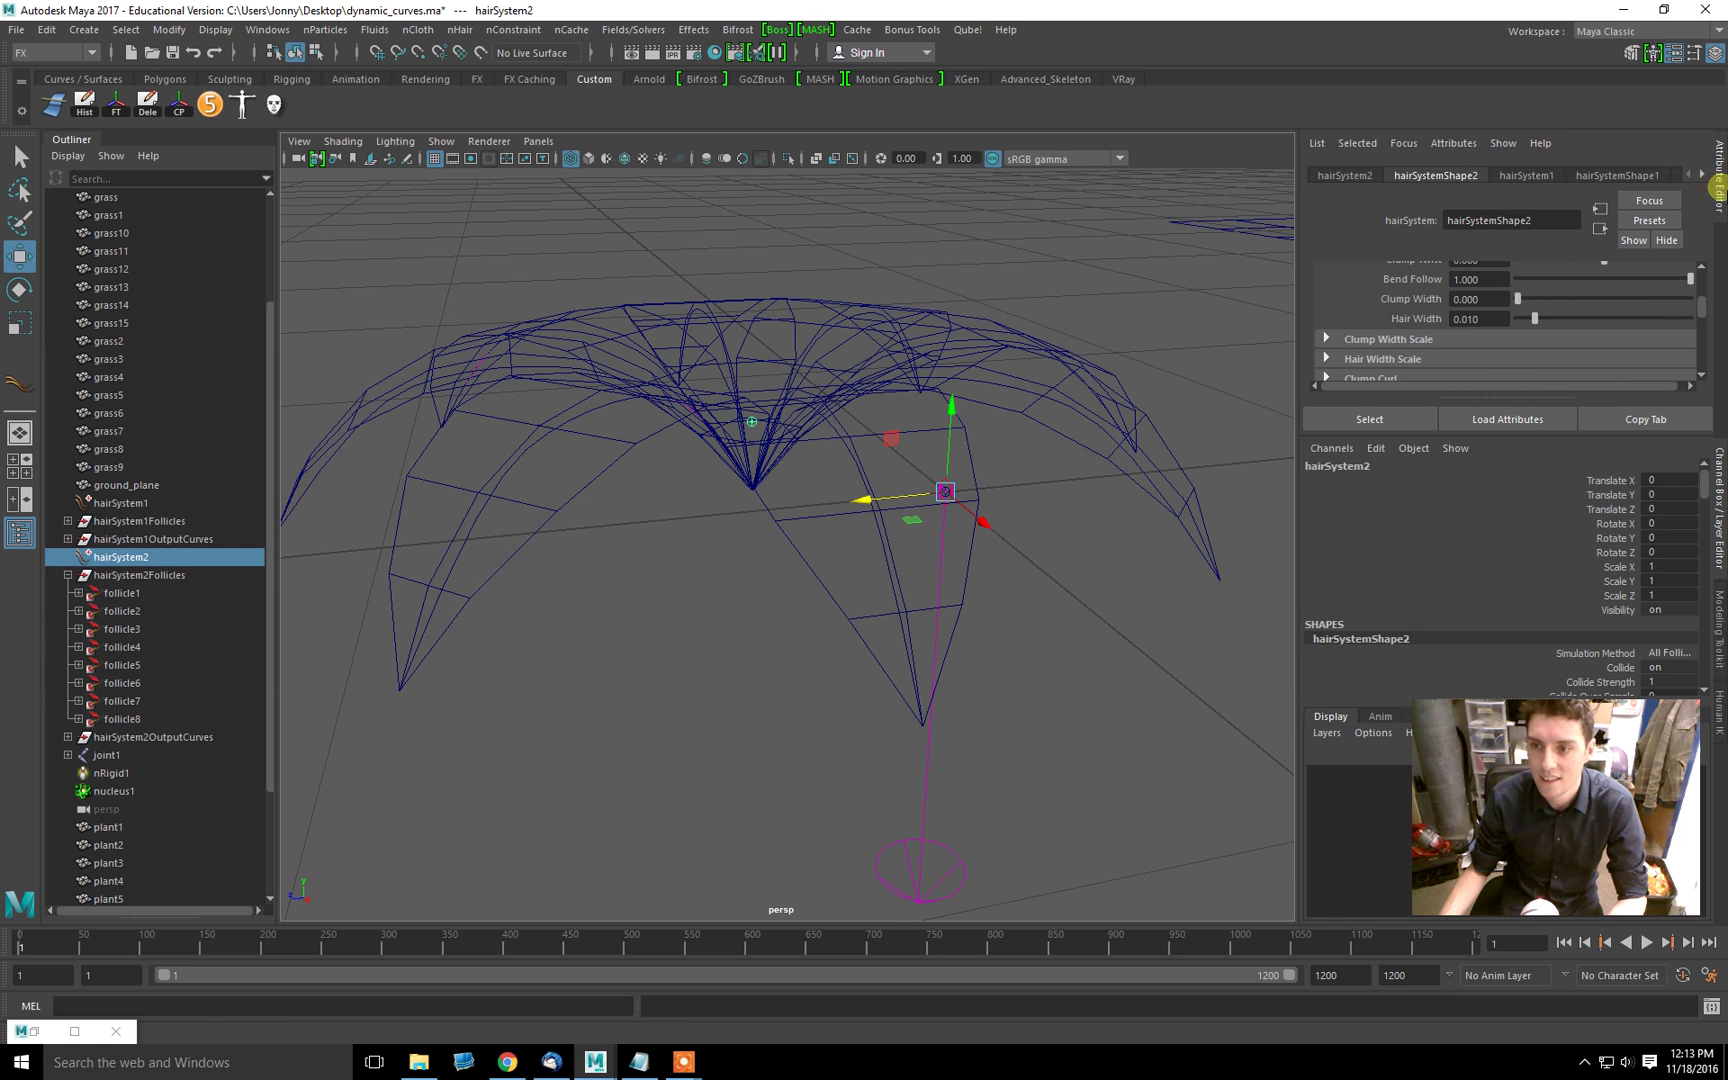
left_click_drag(1720, 190, 1720, 465)
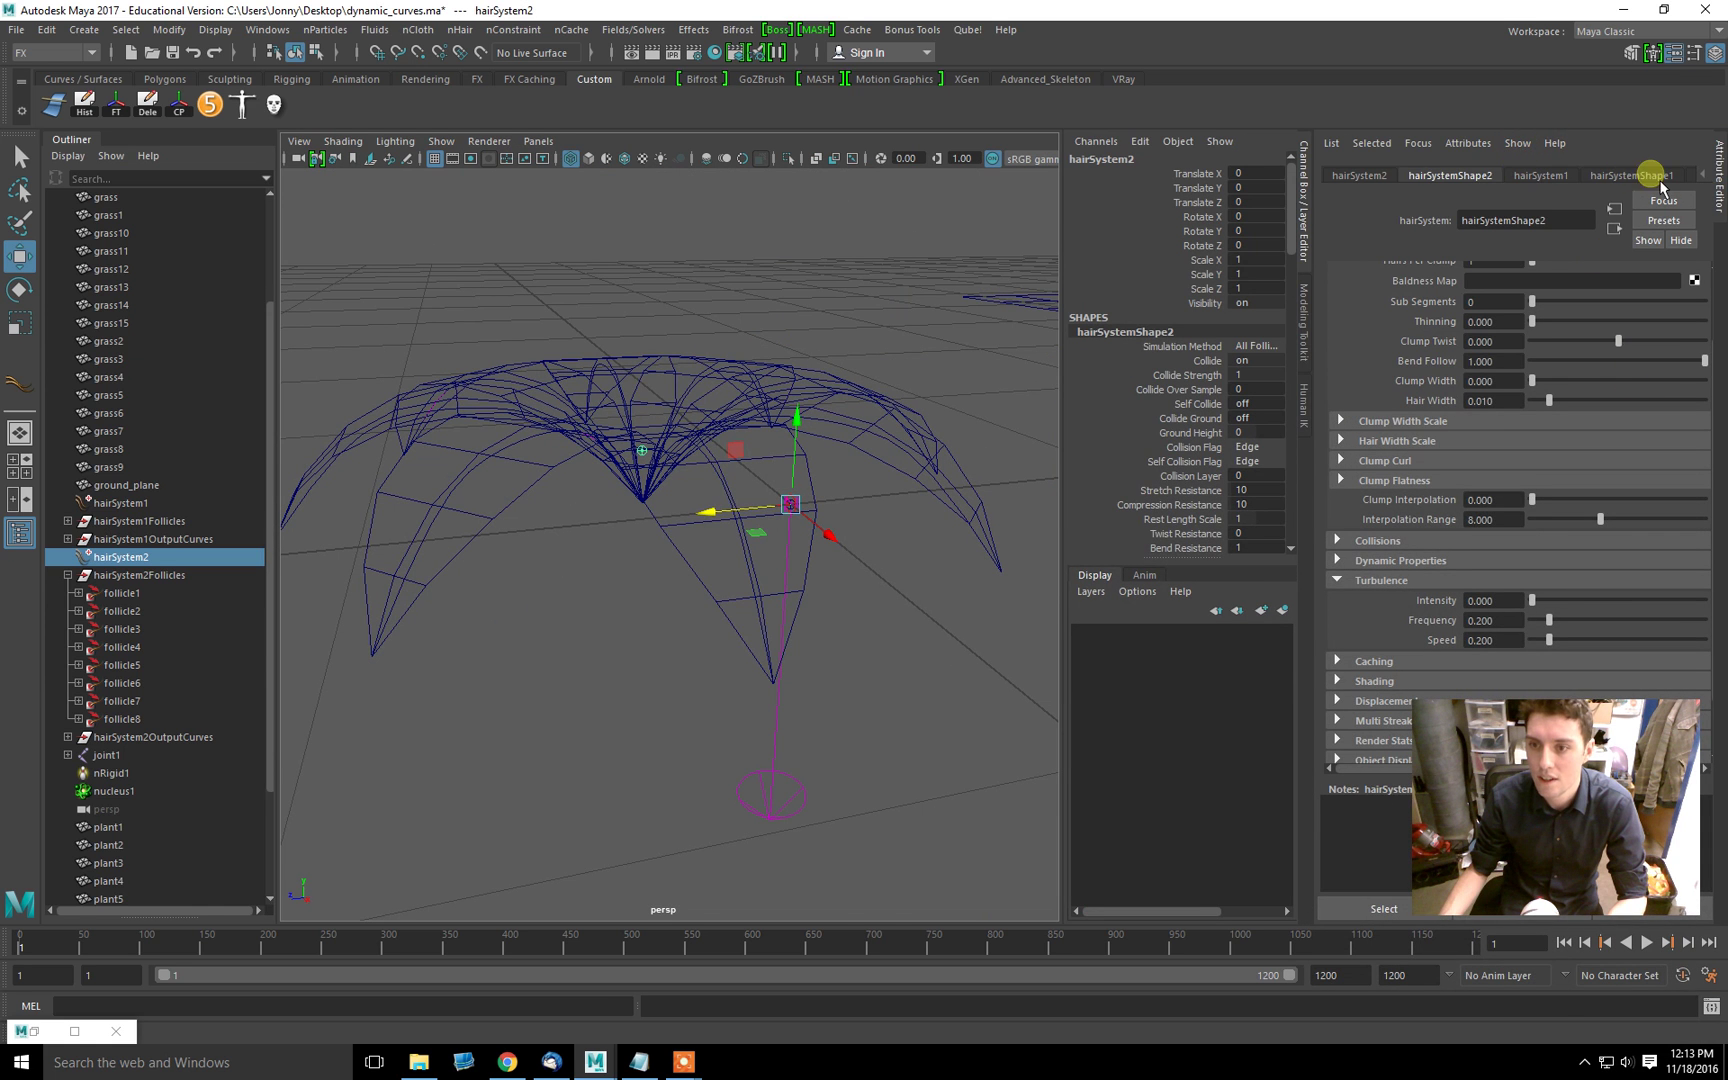
left_click_drag(1710, 188, 1722, 270)
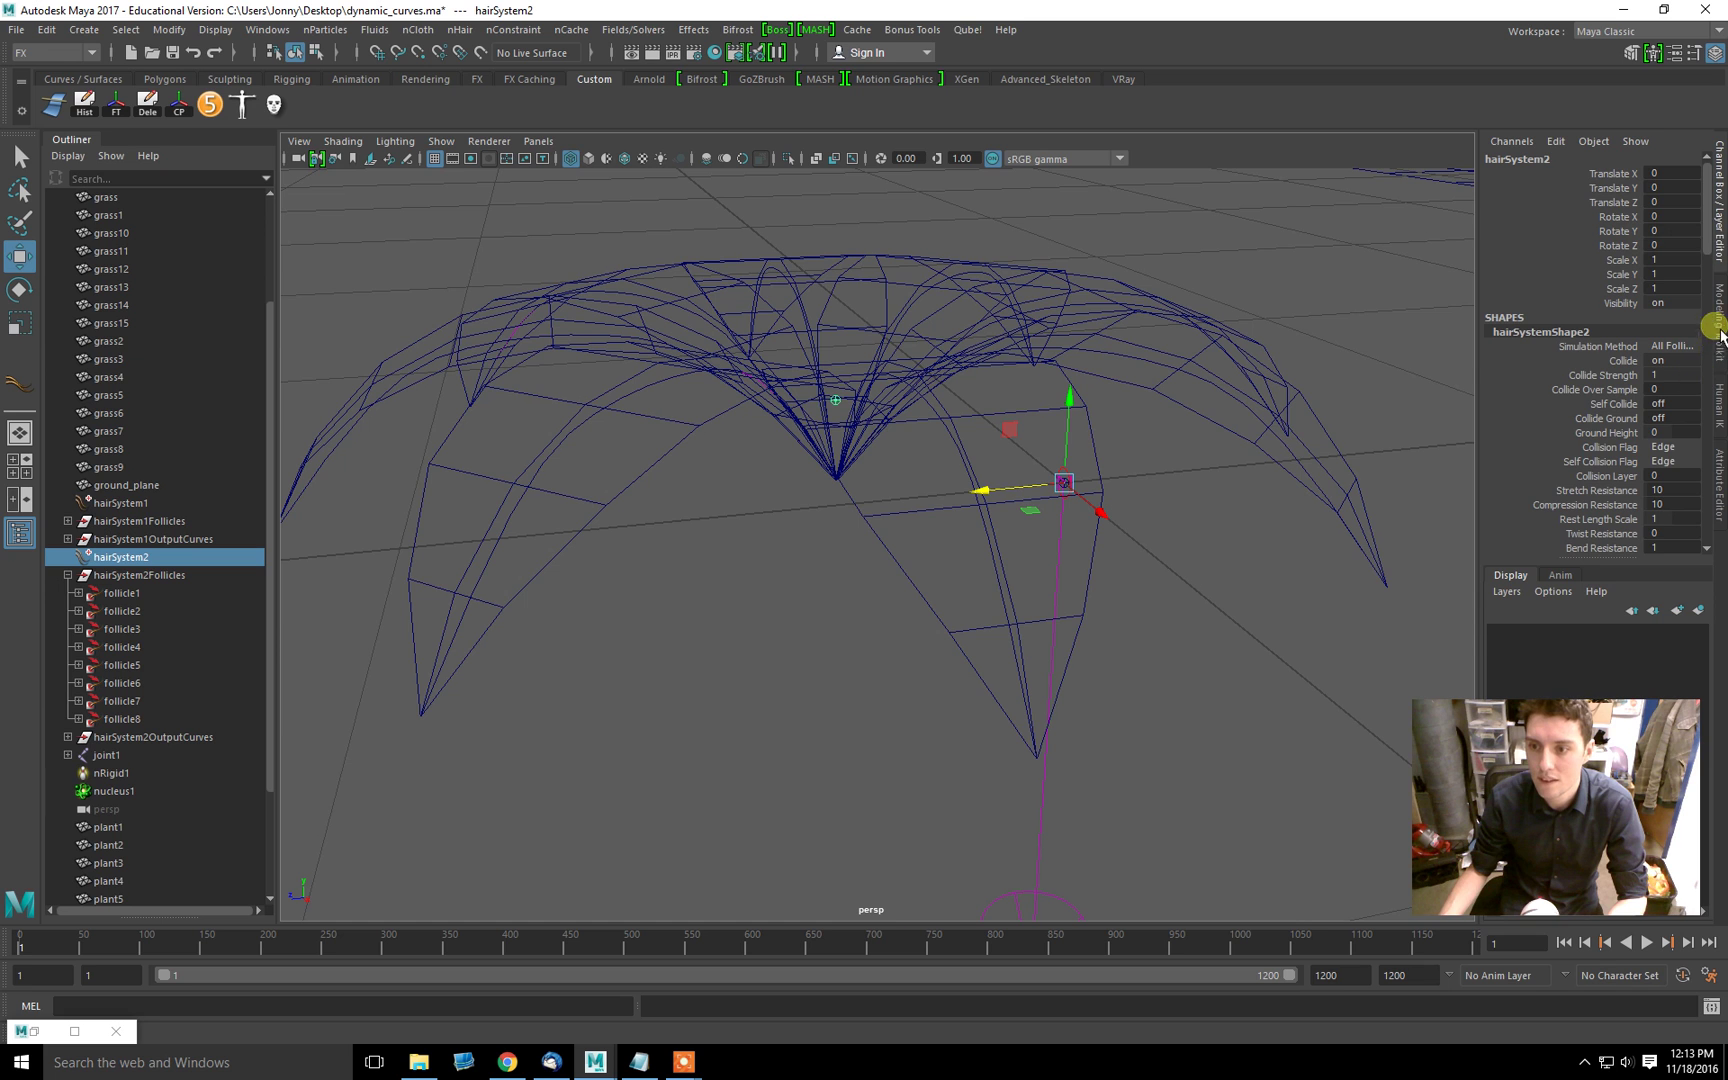
left_click(1718, 480)
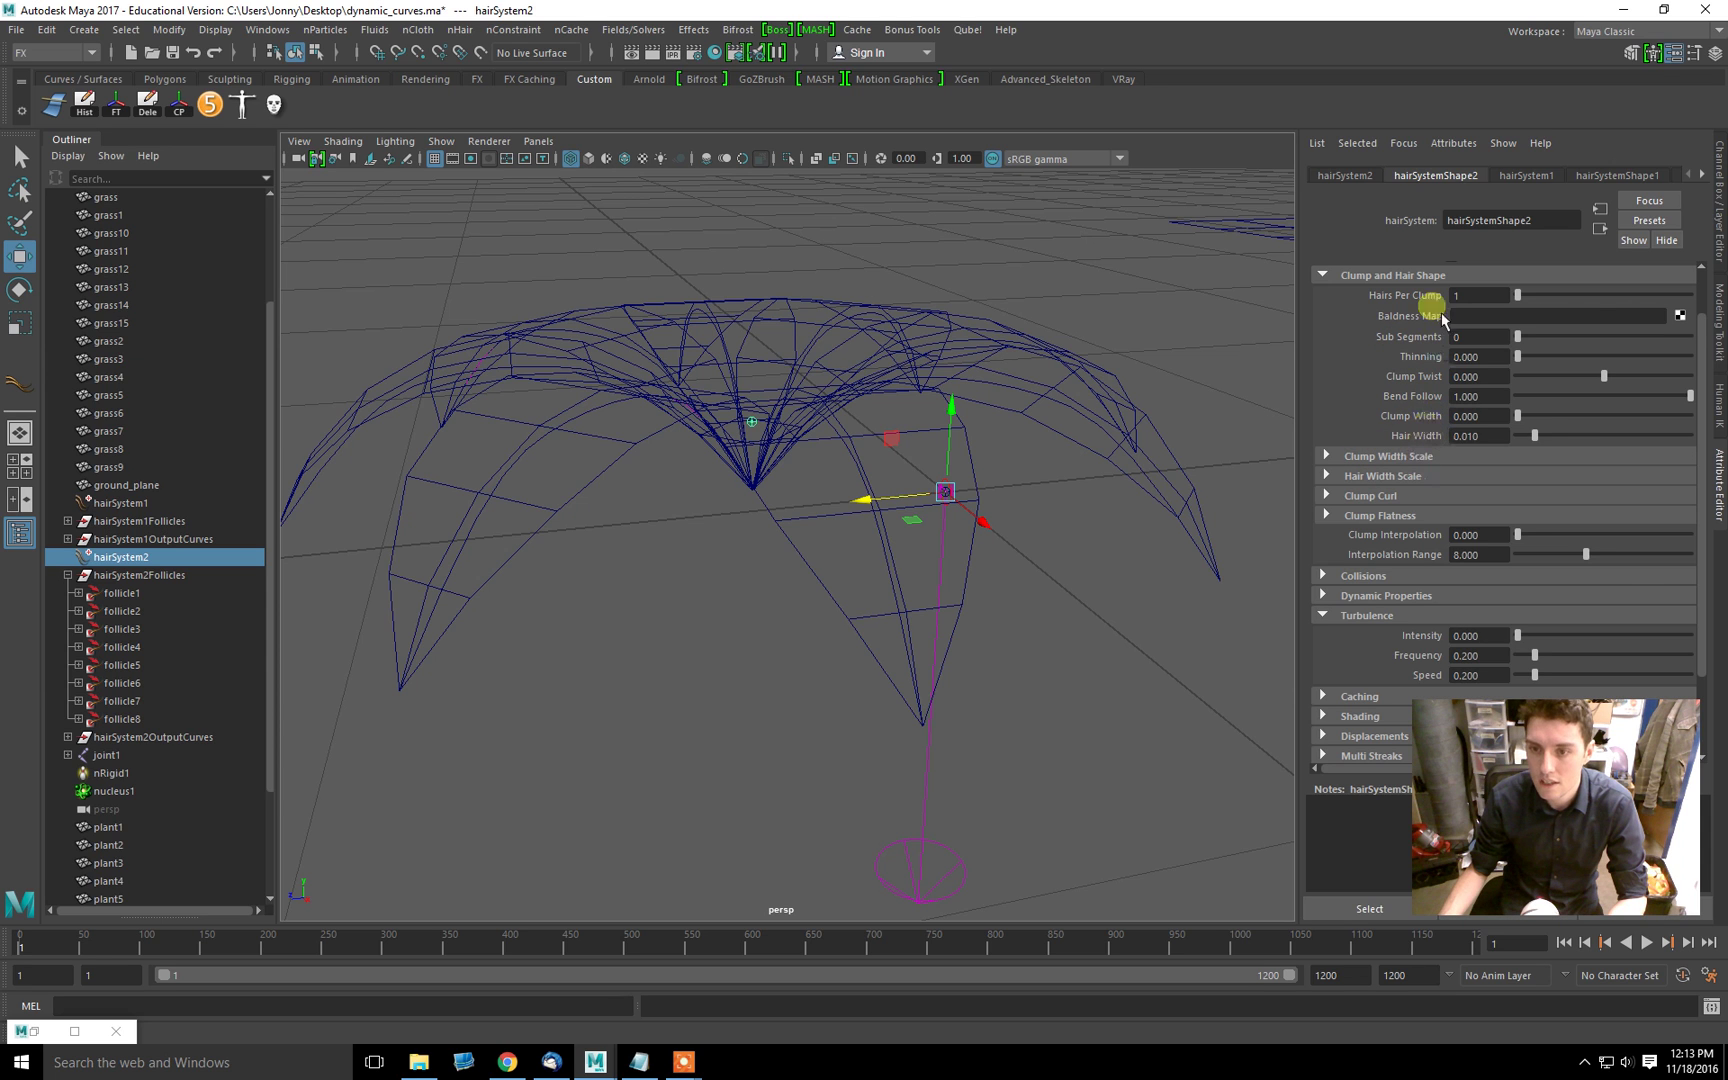
Step: Set Bend Resistance to 2 in the Dynamic Properties of hairSystemShape2
left_click(1395, 518)
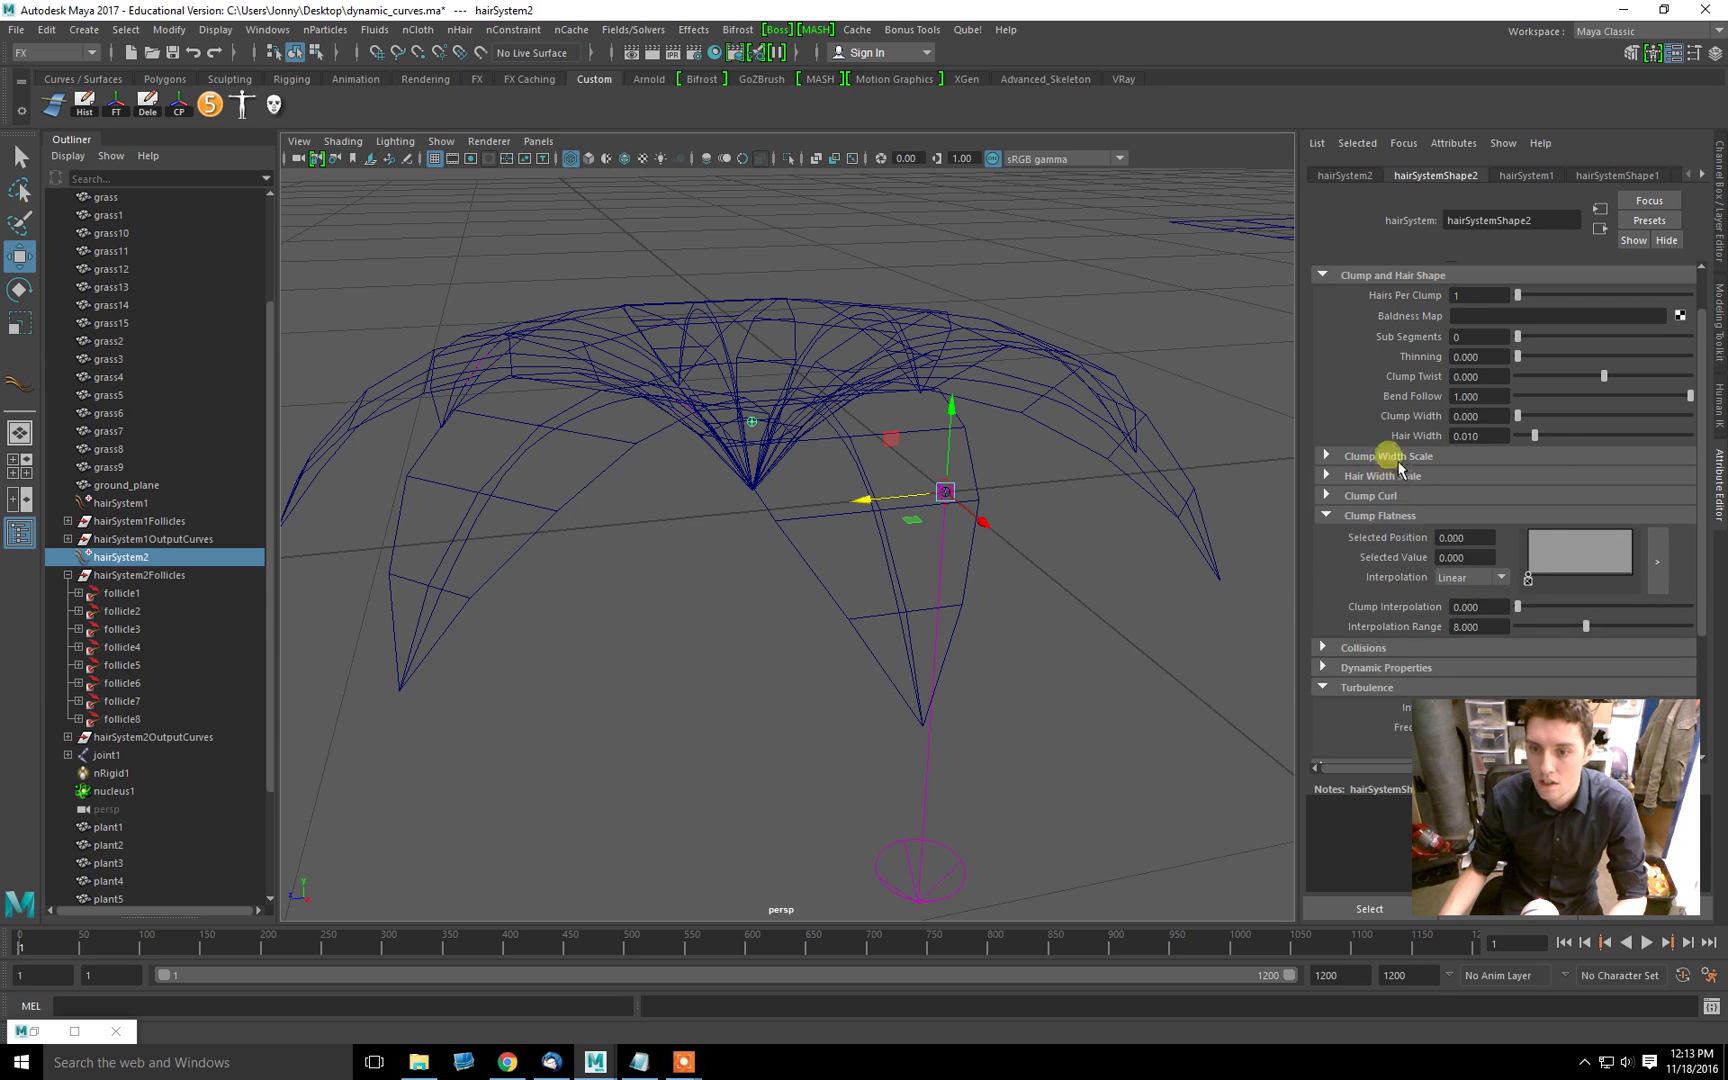
left_click(1397, 459)
left_click(1352, 277)
left_click(1344, 387)
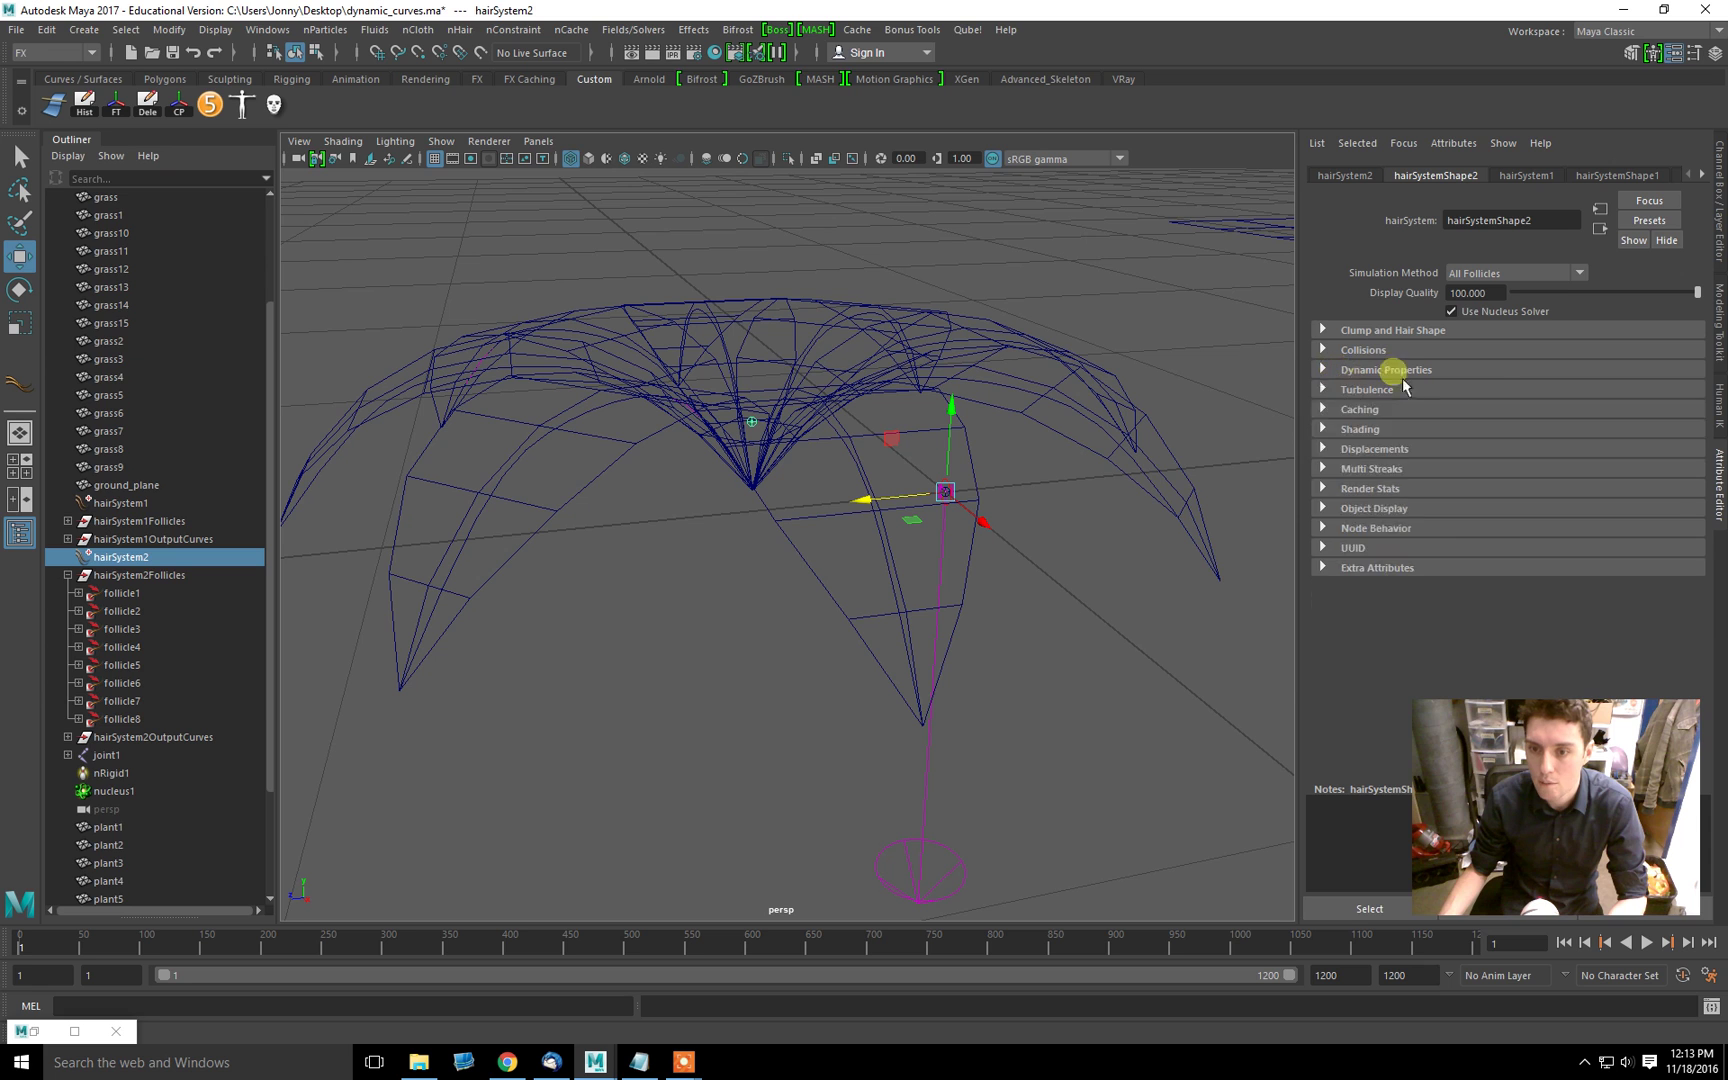
left_click(1411, 370)
left_click(1484, 477)
type("2")
key("Tab")
Step: Play the simulation with the new bend resistance, stop it, and return to the first frame
left_click(1648, 943)
left_click(1648, 943)
left_click(1562, 942)
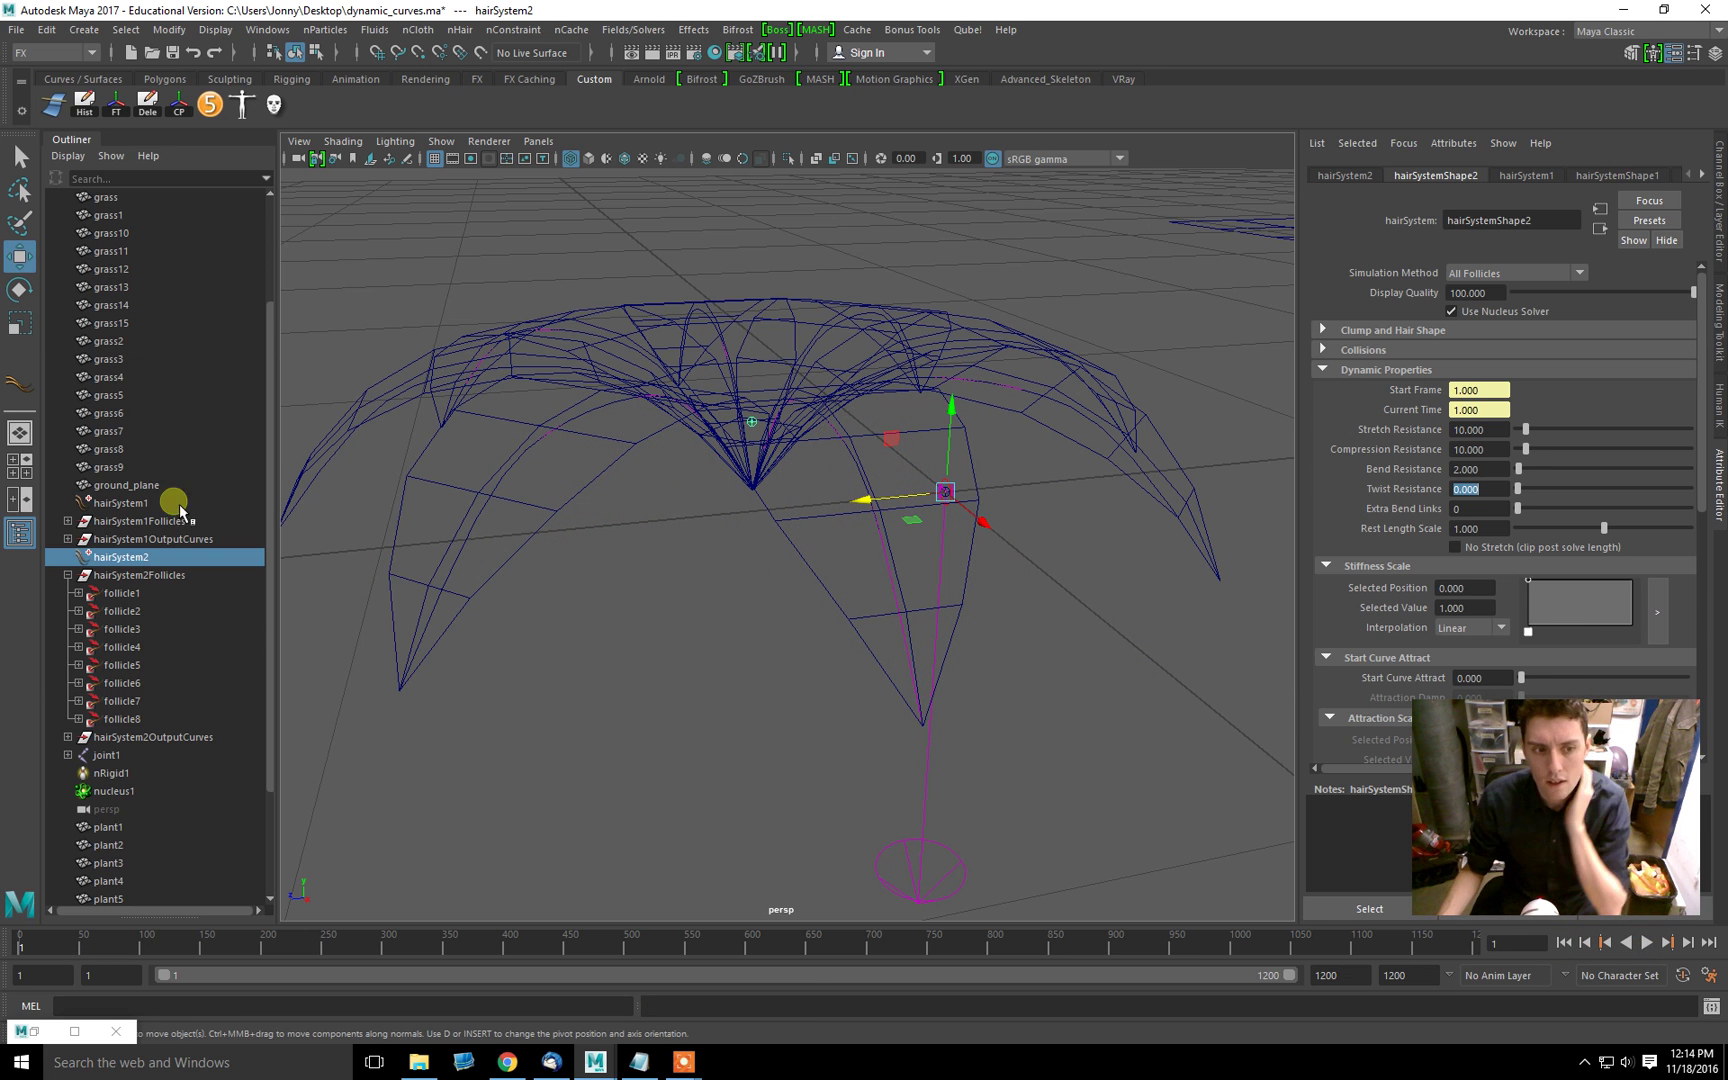
Step: Set the Gravity of nucleus1 to 1
scroll(160, 515, "down", 3)
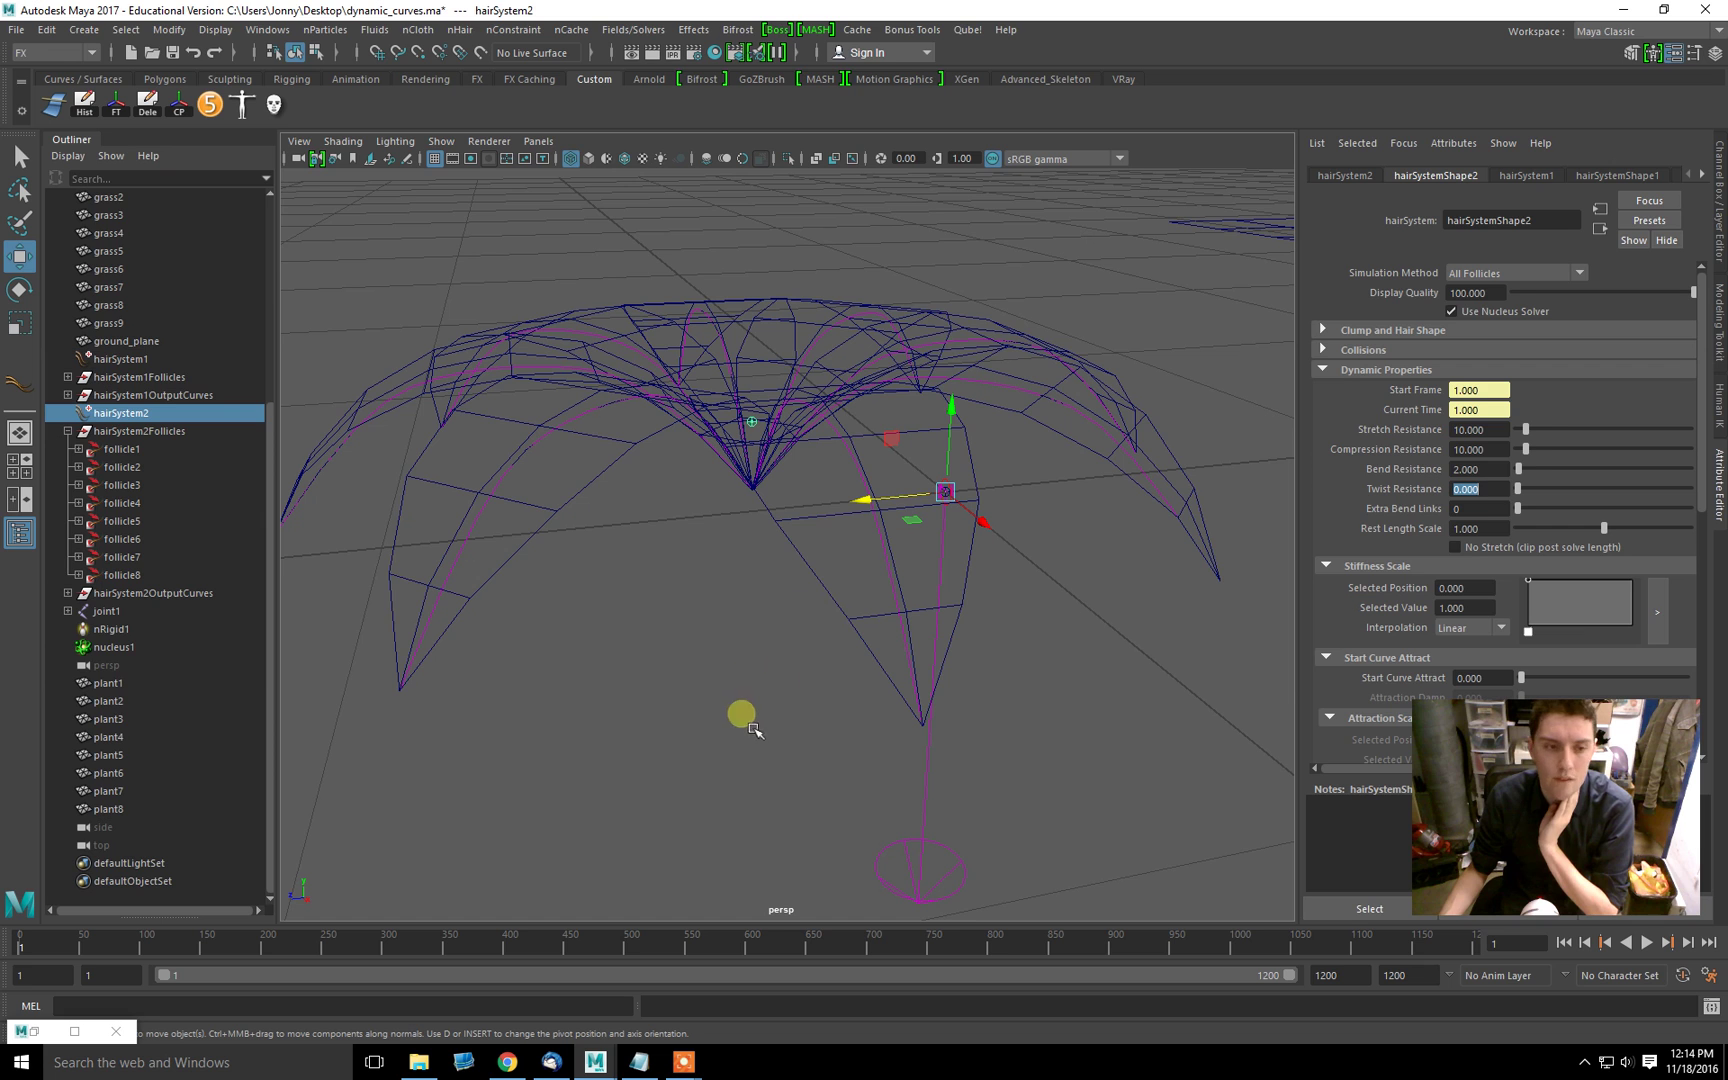
left_click(118, 648)
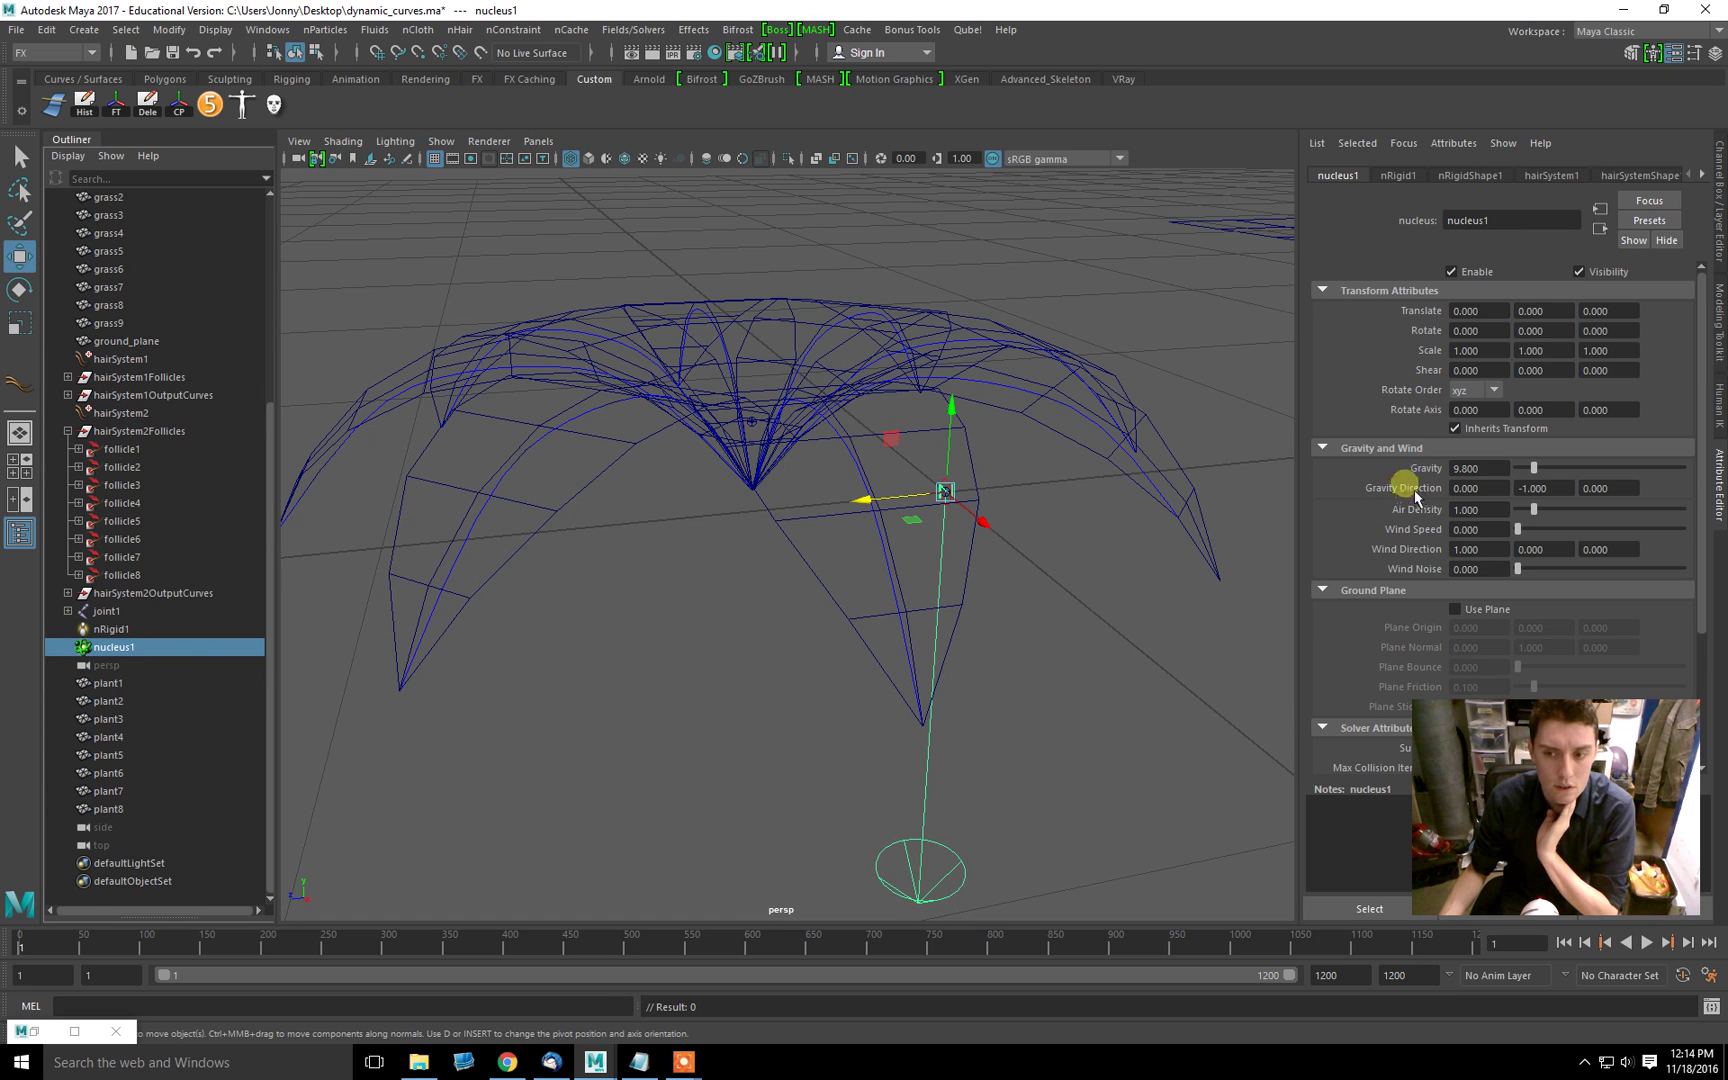
left_click_drag(1502, 478, 1382, 467)
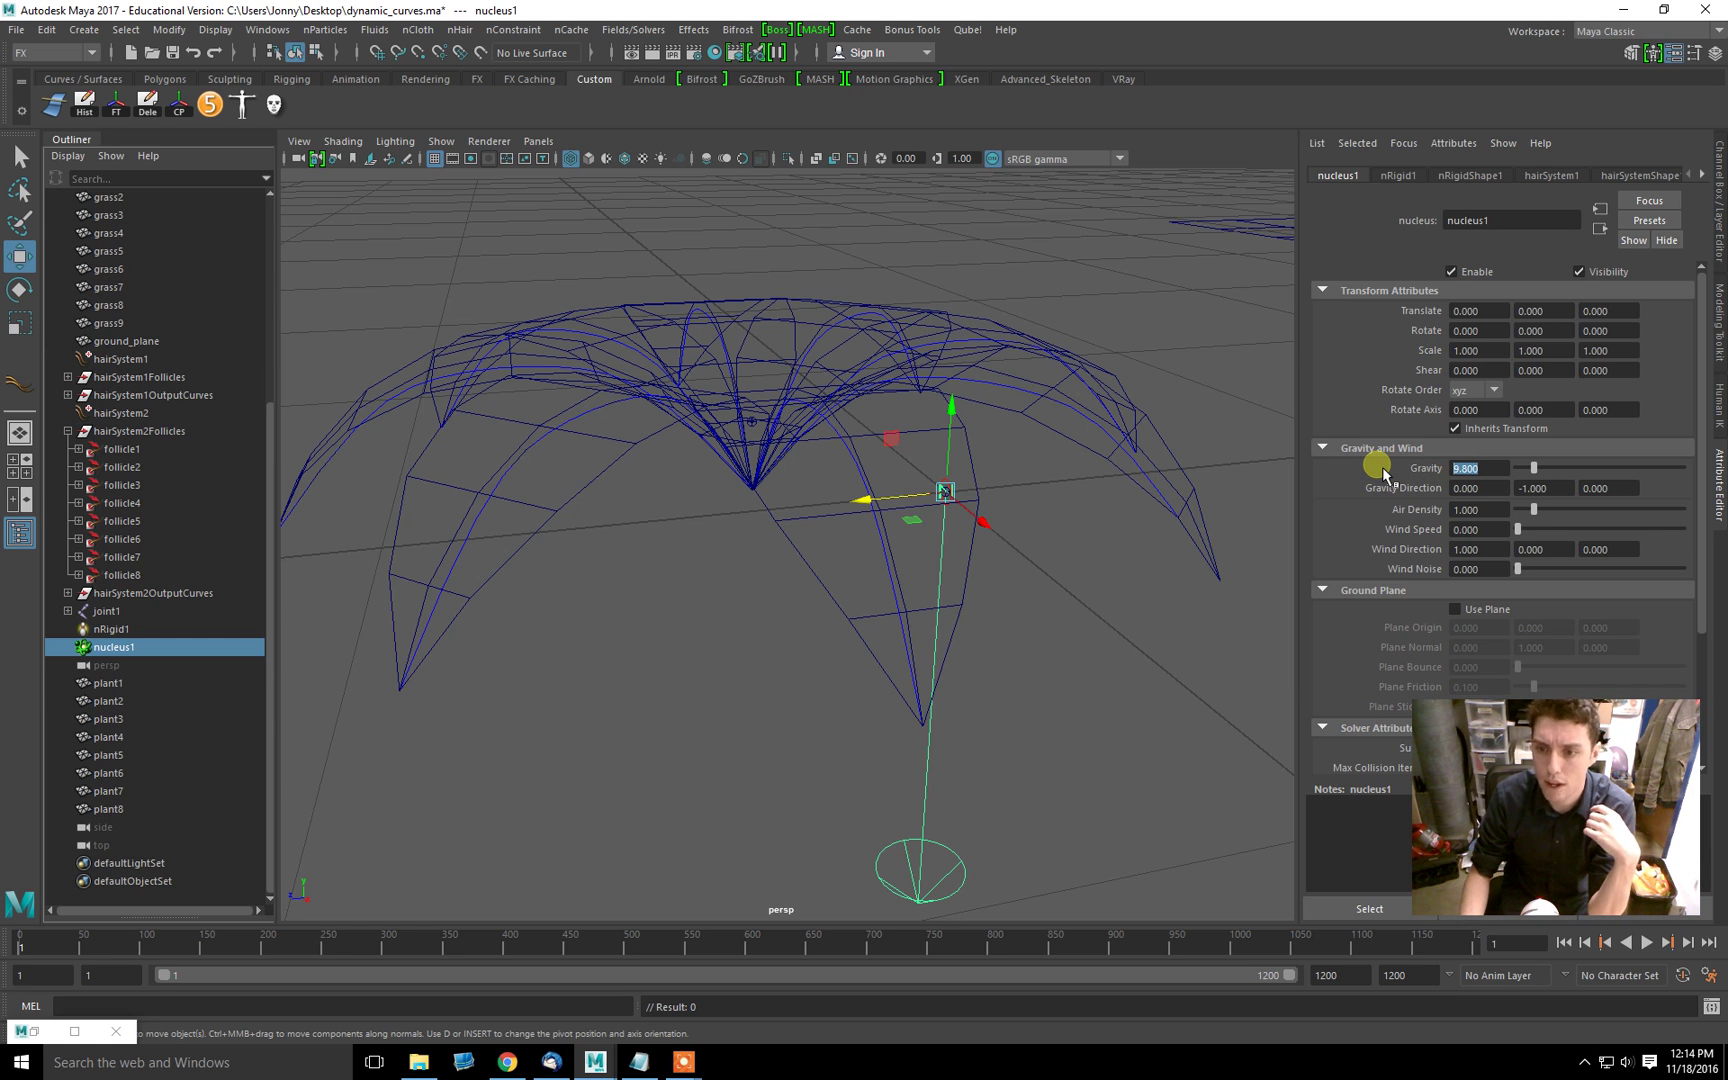
type("1")
key("Return")
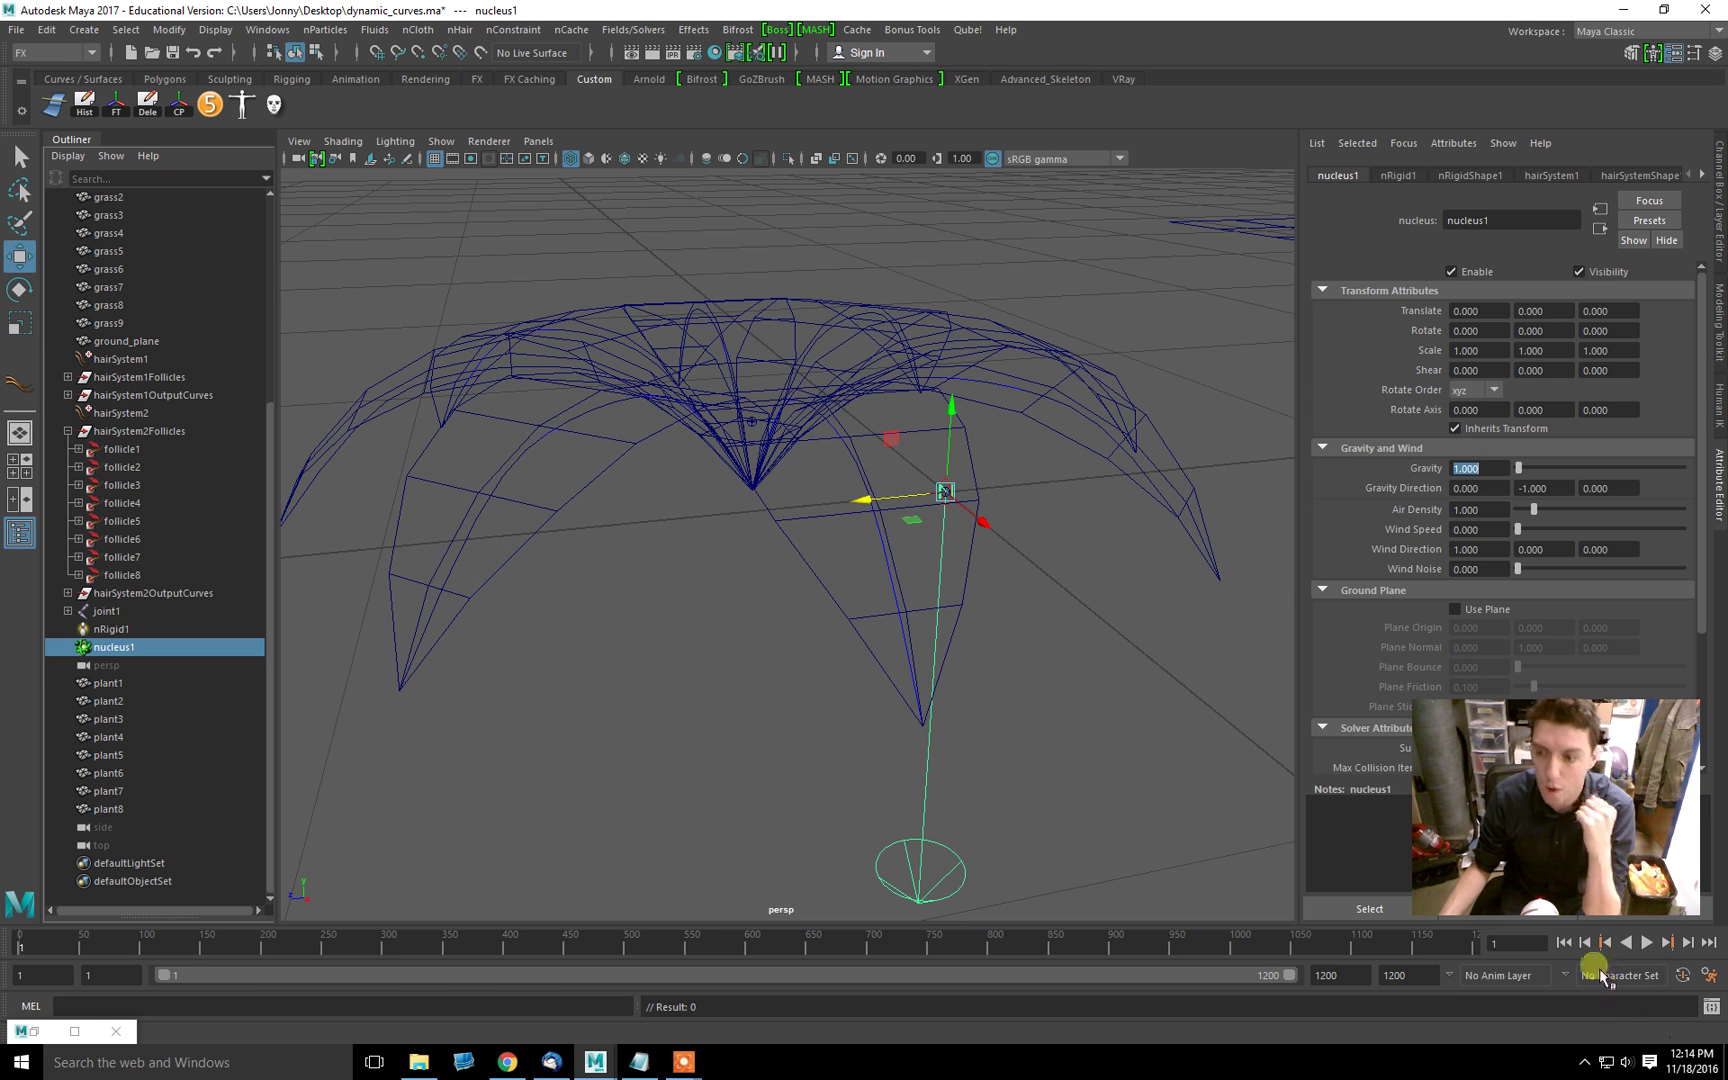
Step: Play the simulation with the reduced gravity, stop it, return to the first frame, and view the plant from another angle
left_click(1646, 944)
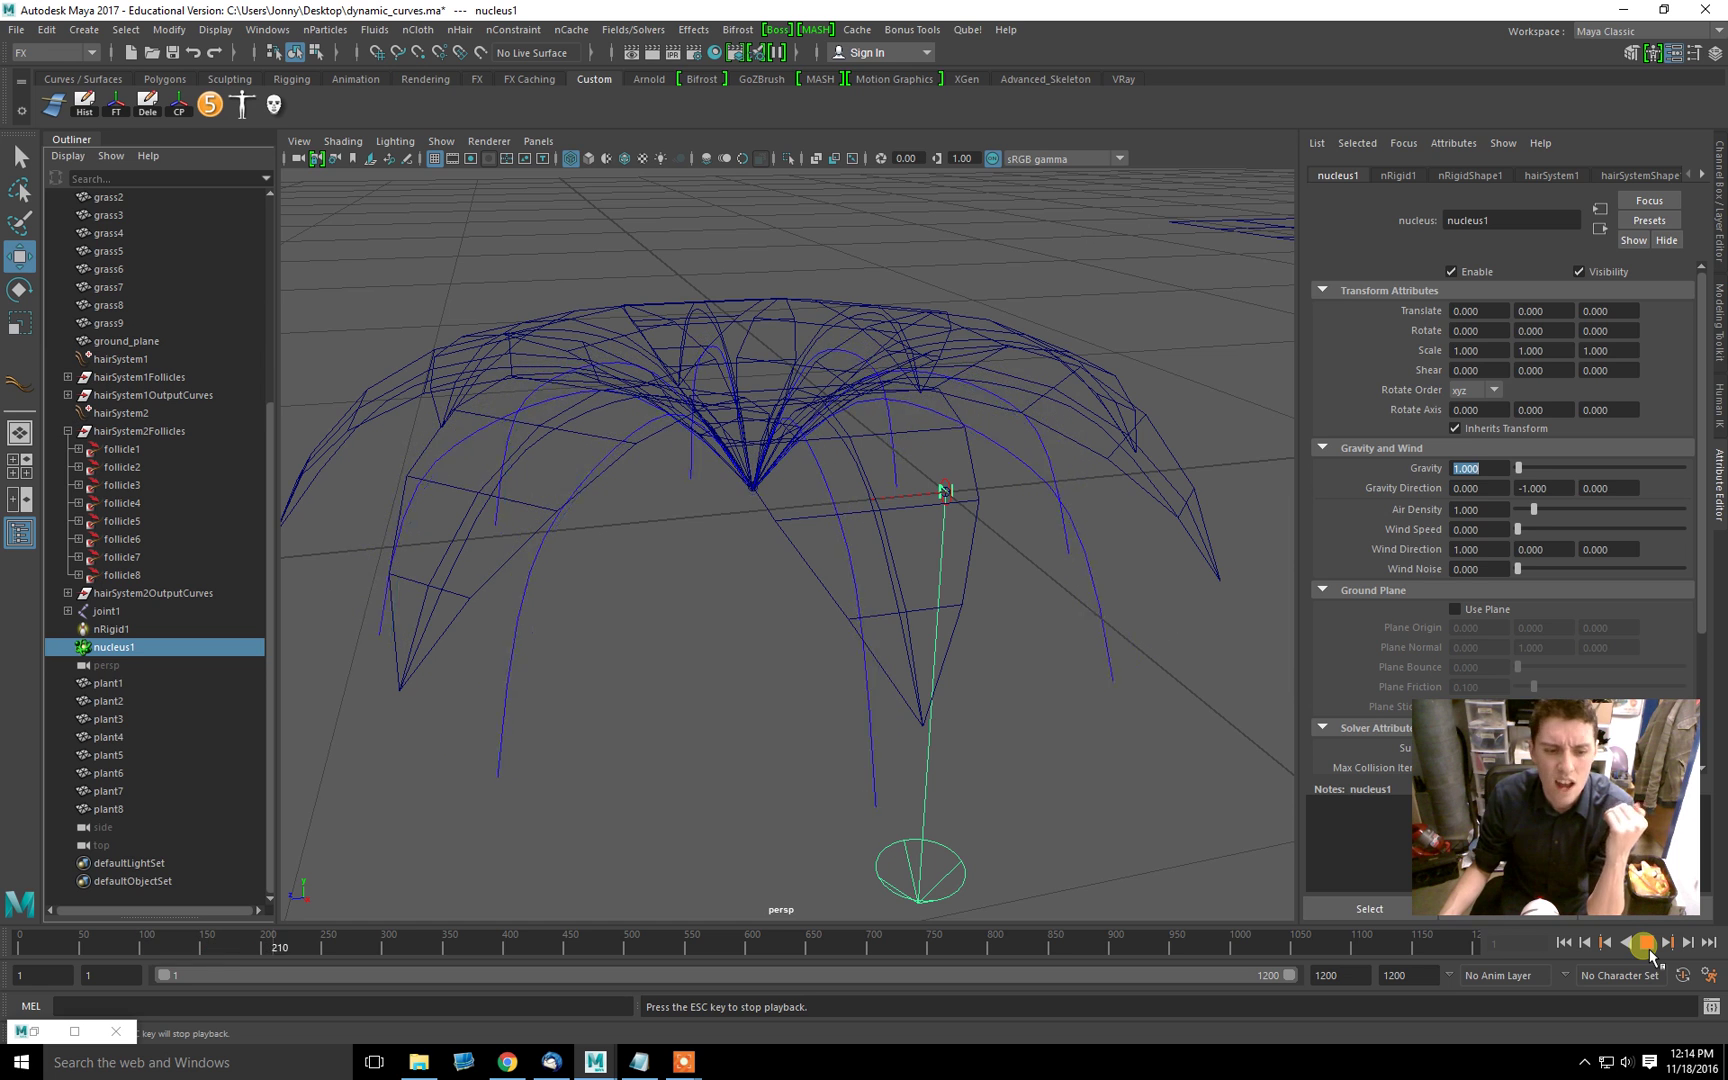
left_click(1648, 948)
left_click(1567, 945)
right_click_drag(864, 524, 707, 510, "alt")
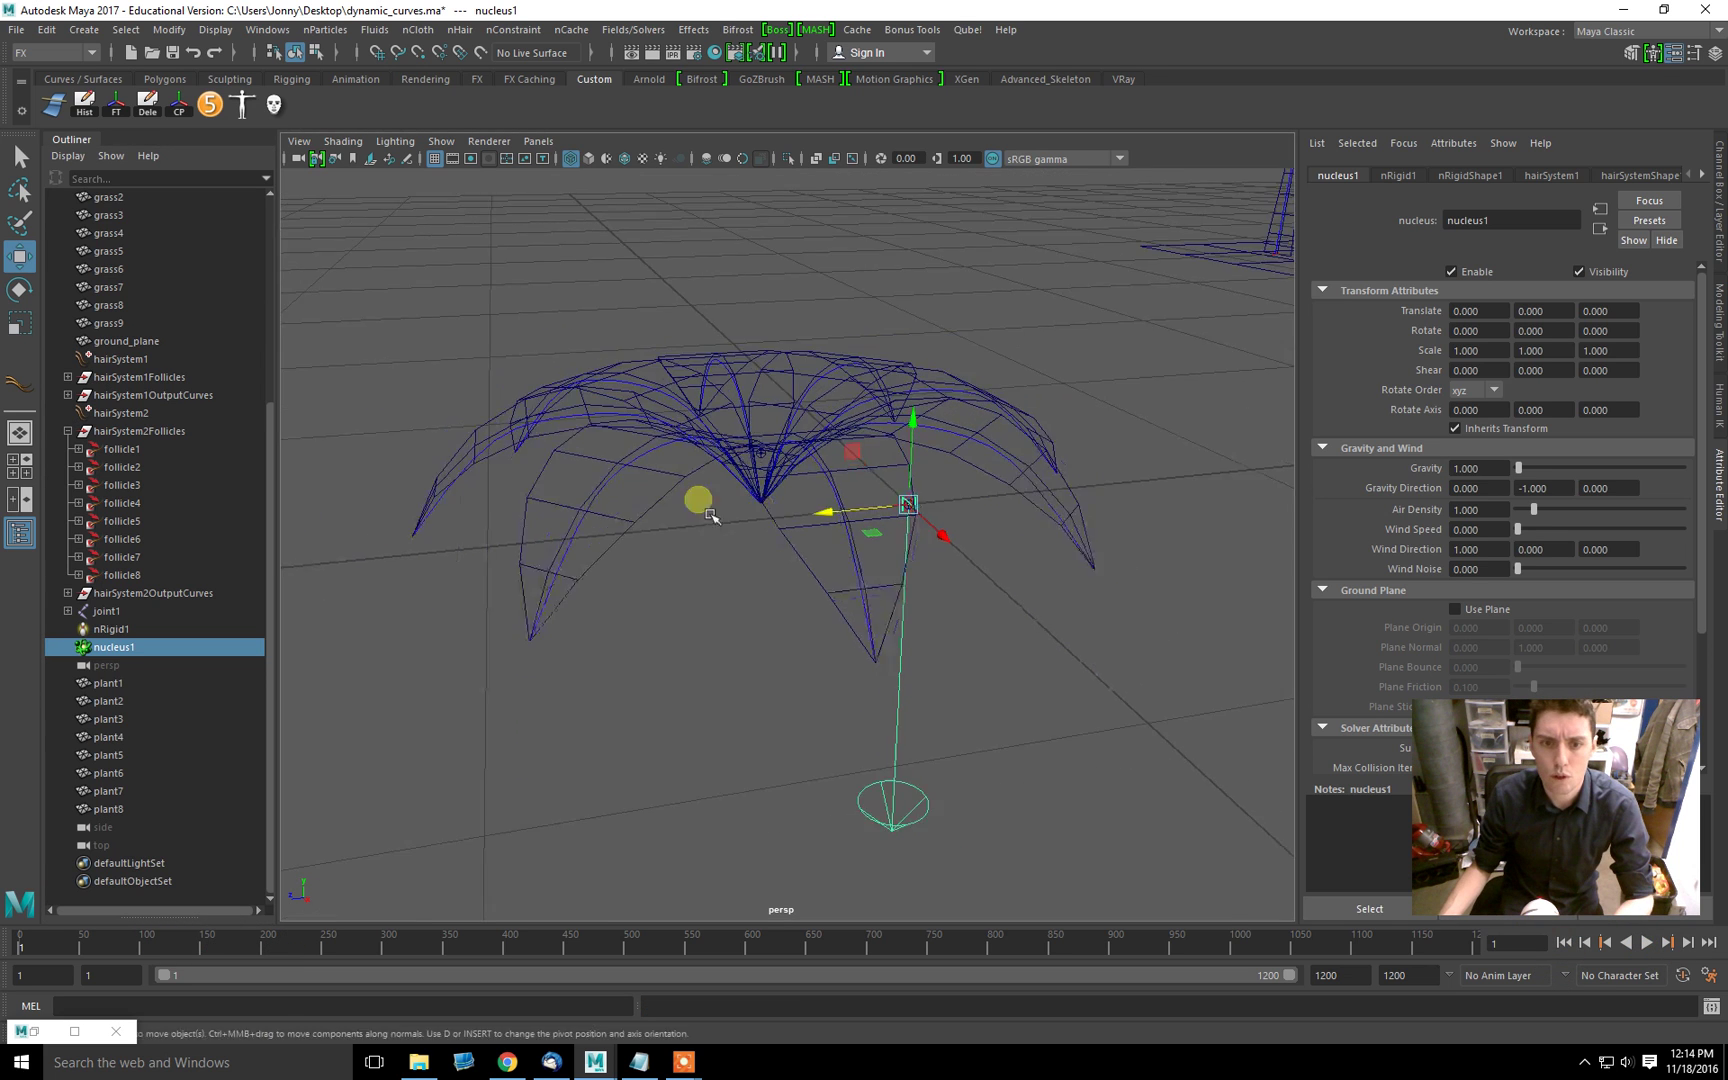
left_click_drag(710, 515, 690, 505, "alt")
right_click_drag(690, 505, 690, 562, "alt")
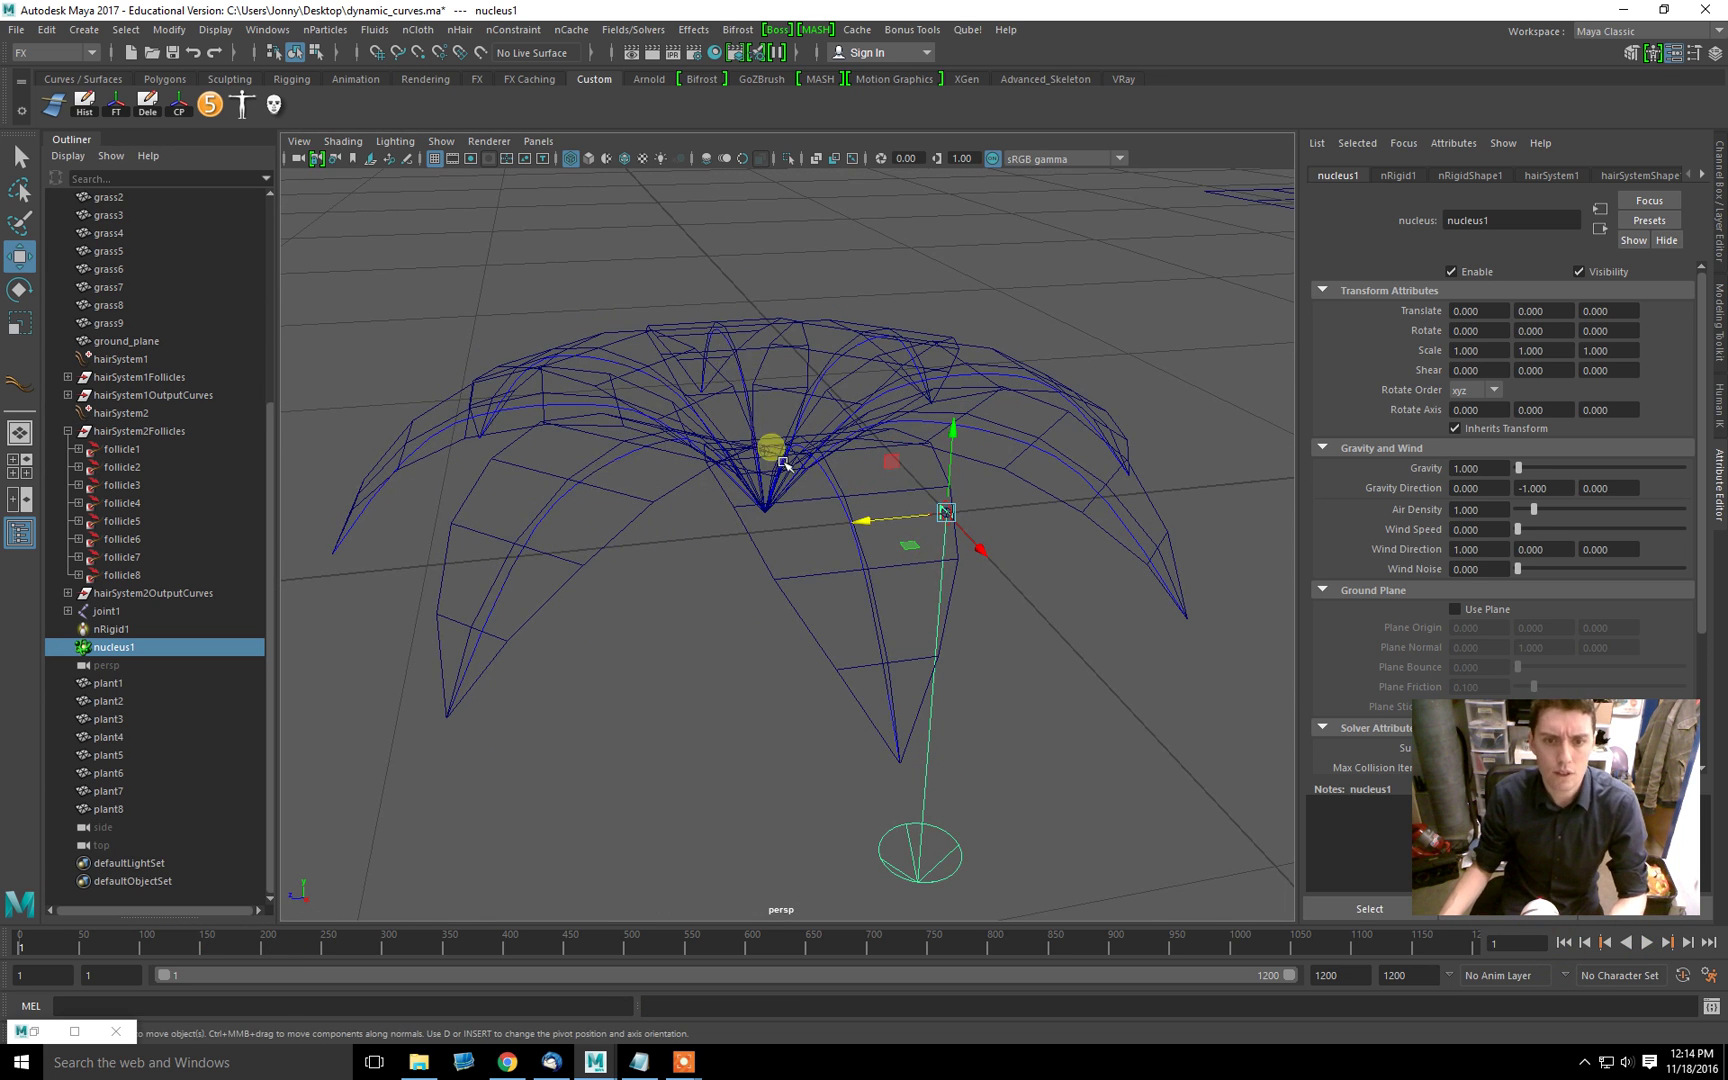
Step: Display the plant's leaves shaded, clear the selection, and switch to the Modeling menu set
left_click(600, 512)
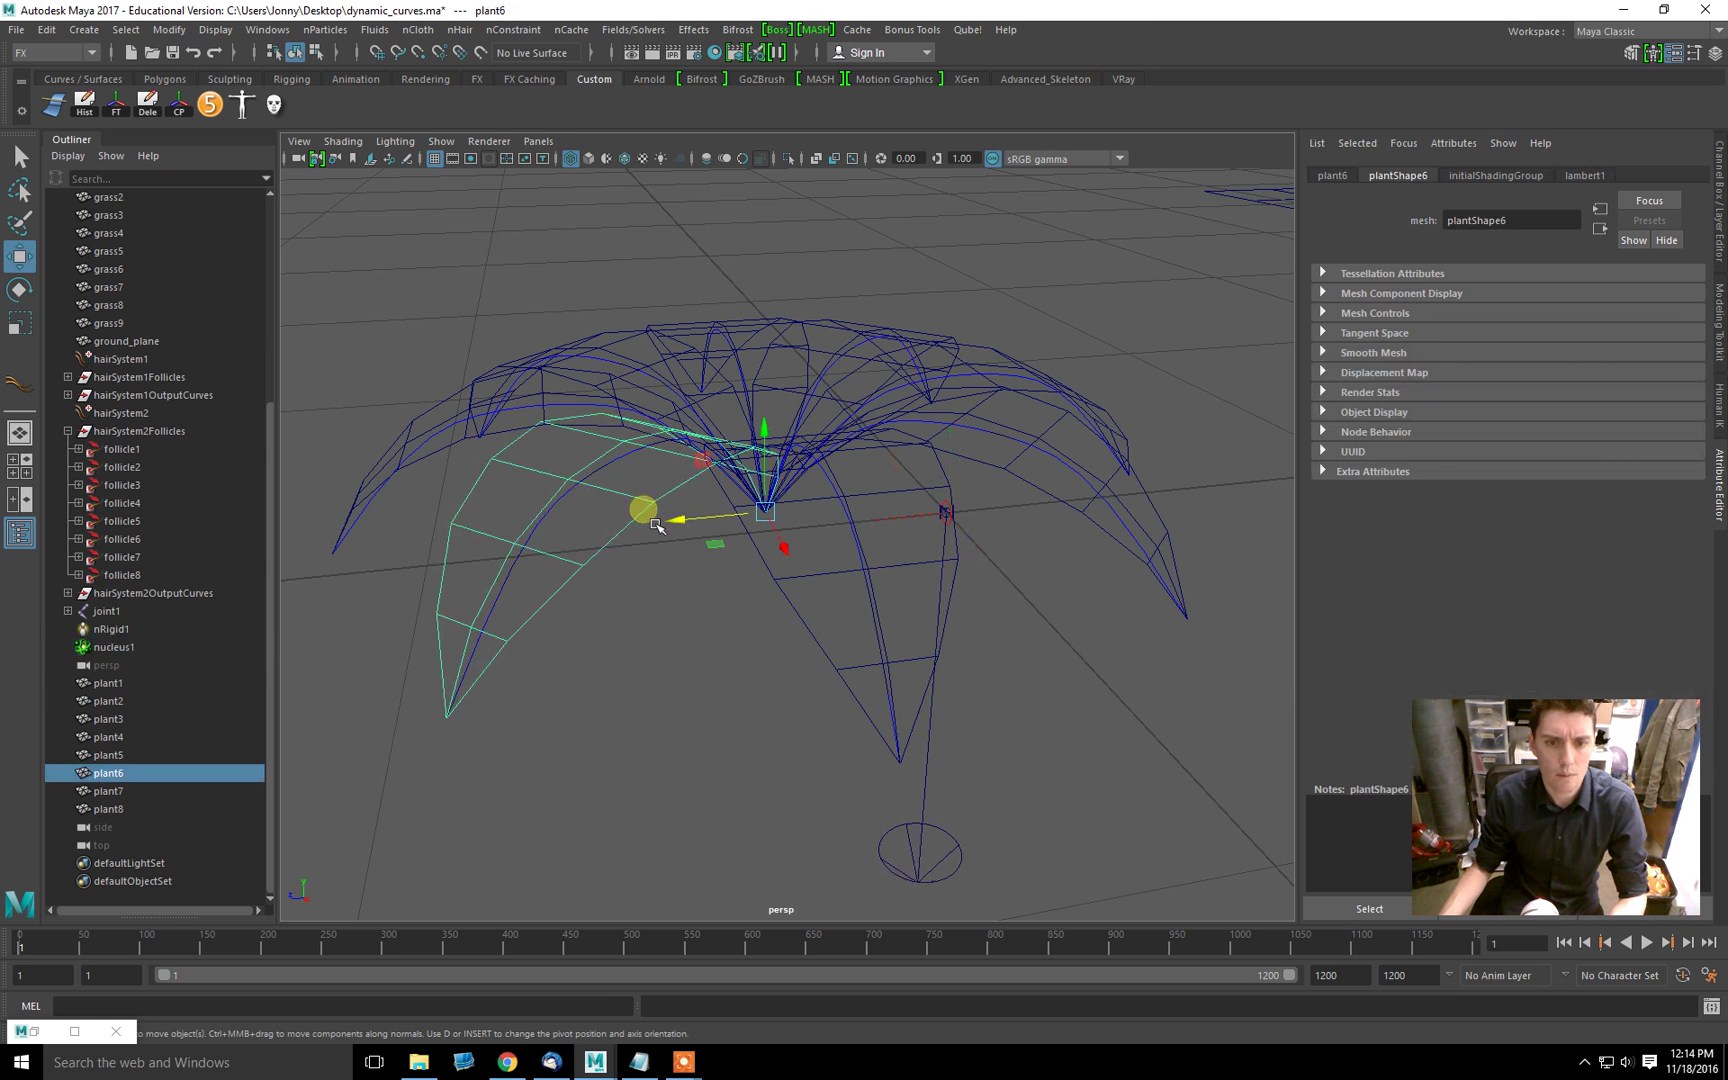
key("5")
mouse_move(713, 629)
left_mouse_down("alt")
mouse_move(718, 697)
mouse_move(714, 668)
mouse_move(604, 668)
mouse_move(666, 668)
left_mouse_up("alt")
left_click(676, 767)
mouse_move(663, 752)
left_mouse_down("alt")
mouse_move(679, 744)
mouse_move(667, 714)
left_mouse_up("alt")
left_click(68, 54)
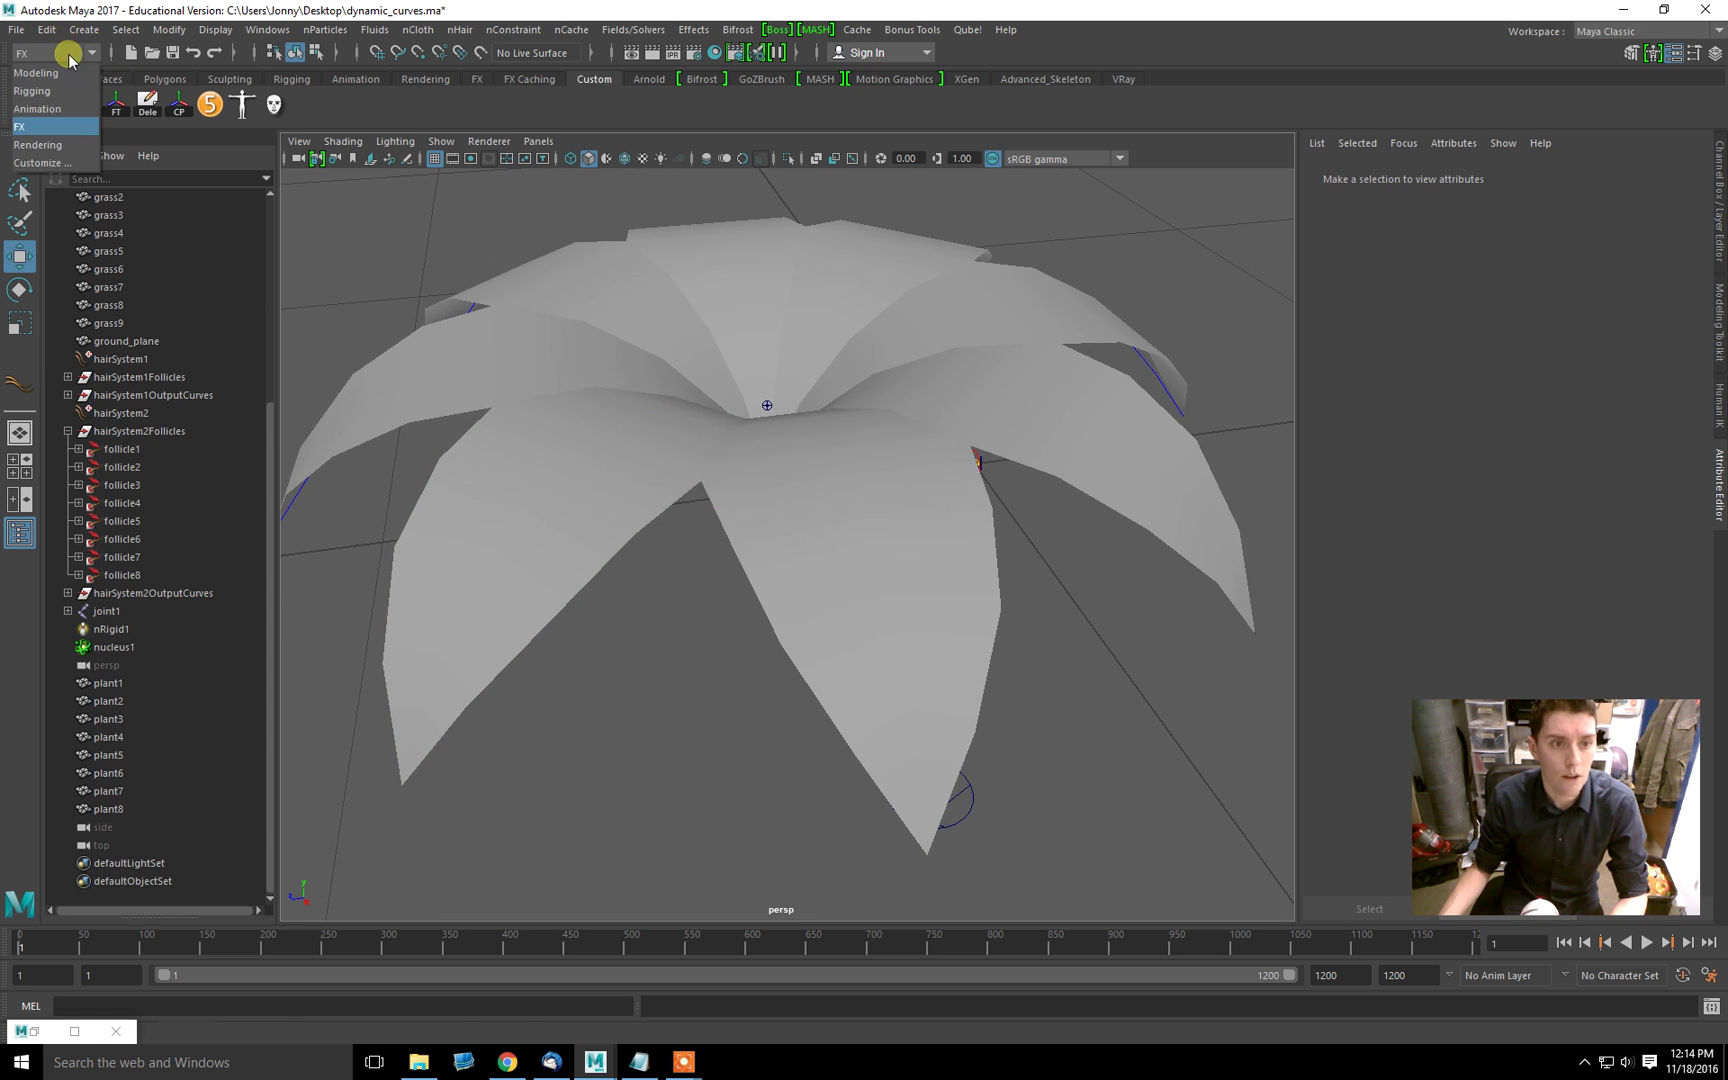
left_click(58, 76)
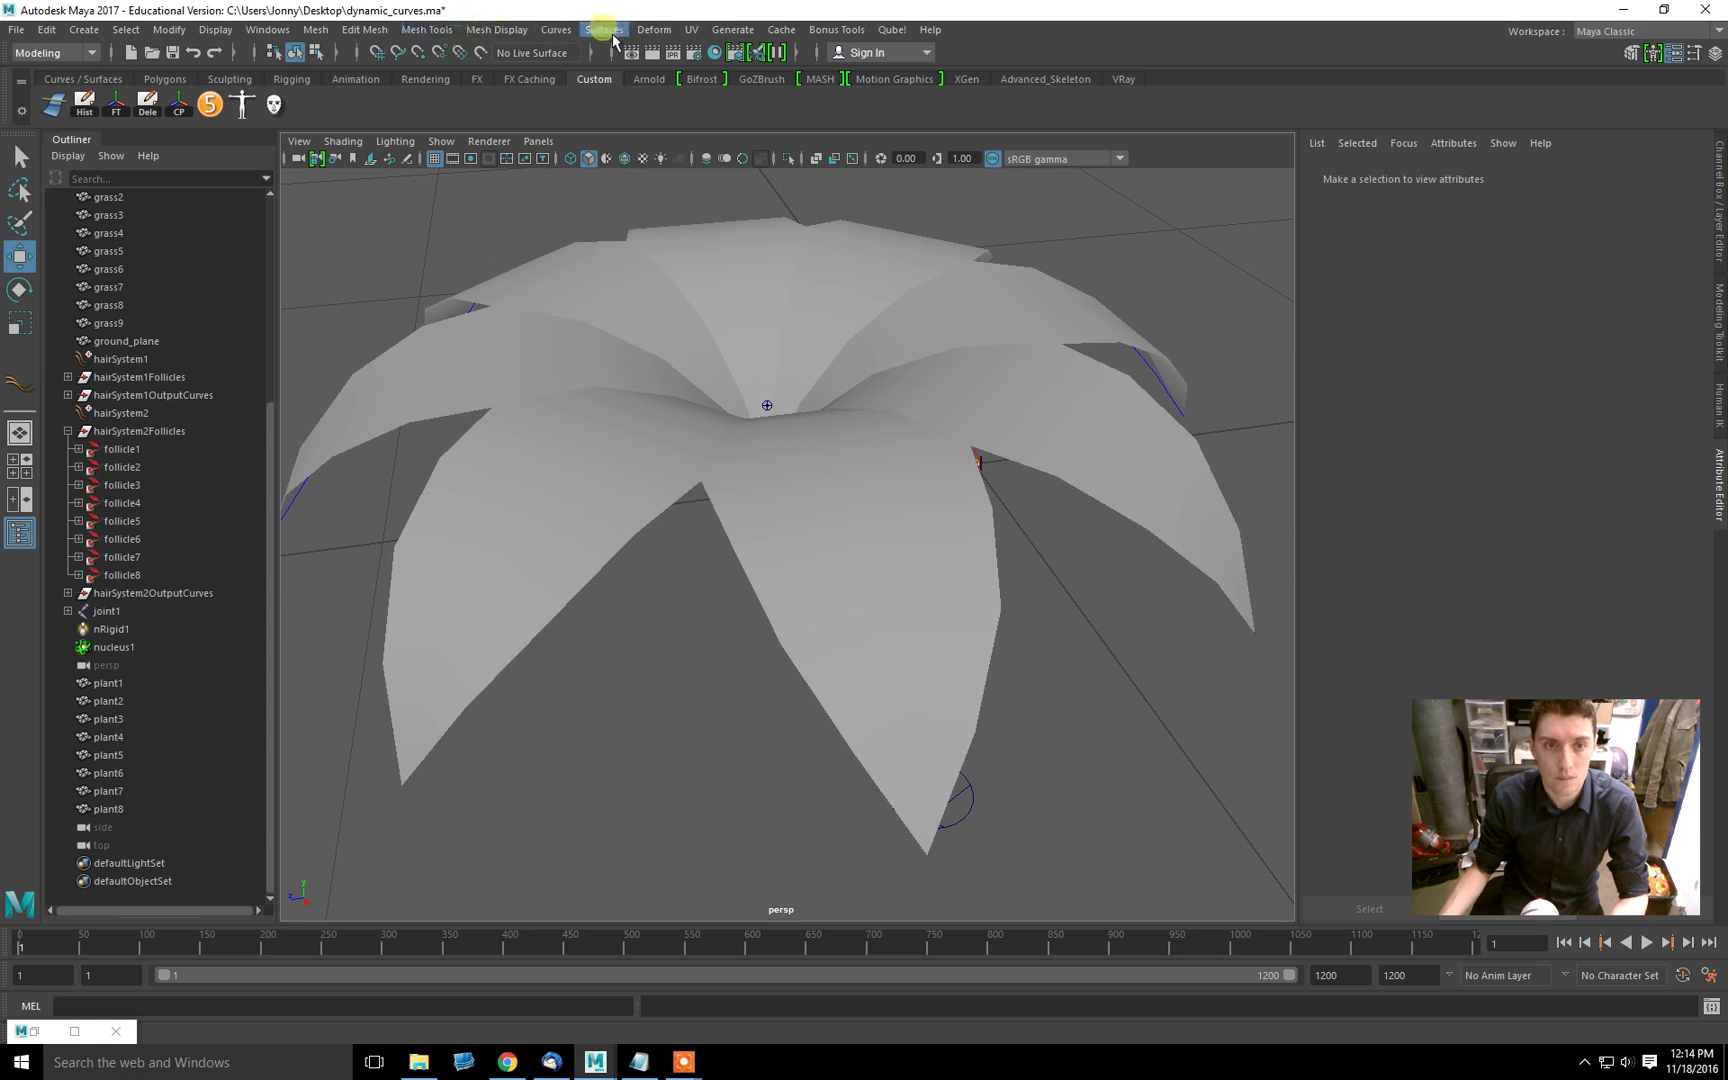
Step: Start the Wire deformer tool and close the minimized floating window that covers the help line
left_click(657, 30)
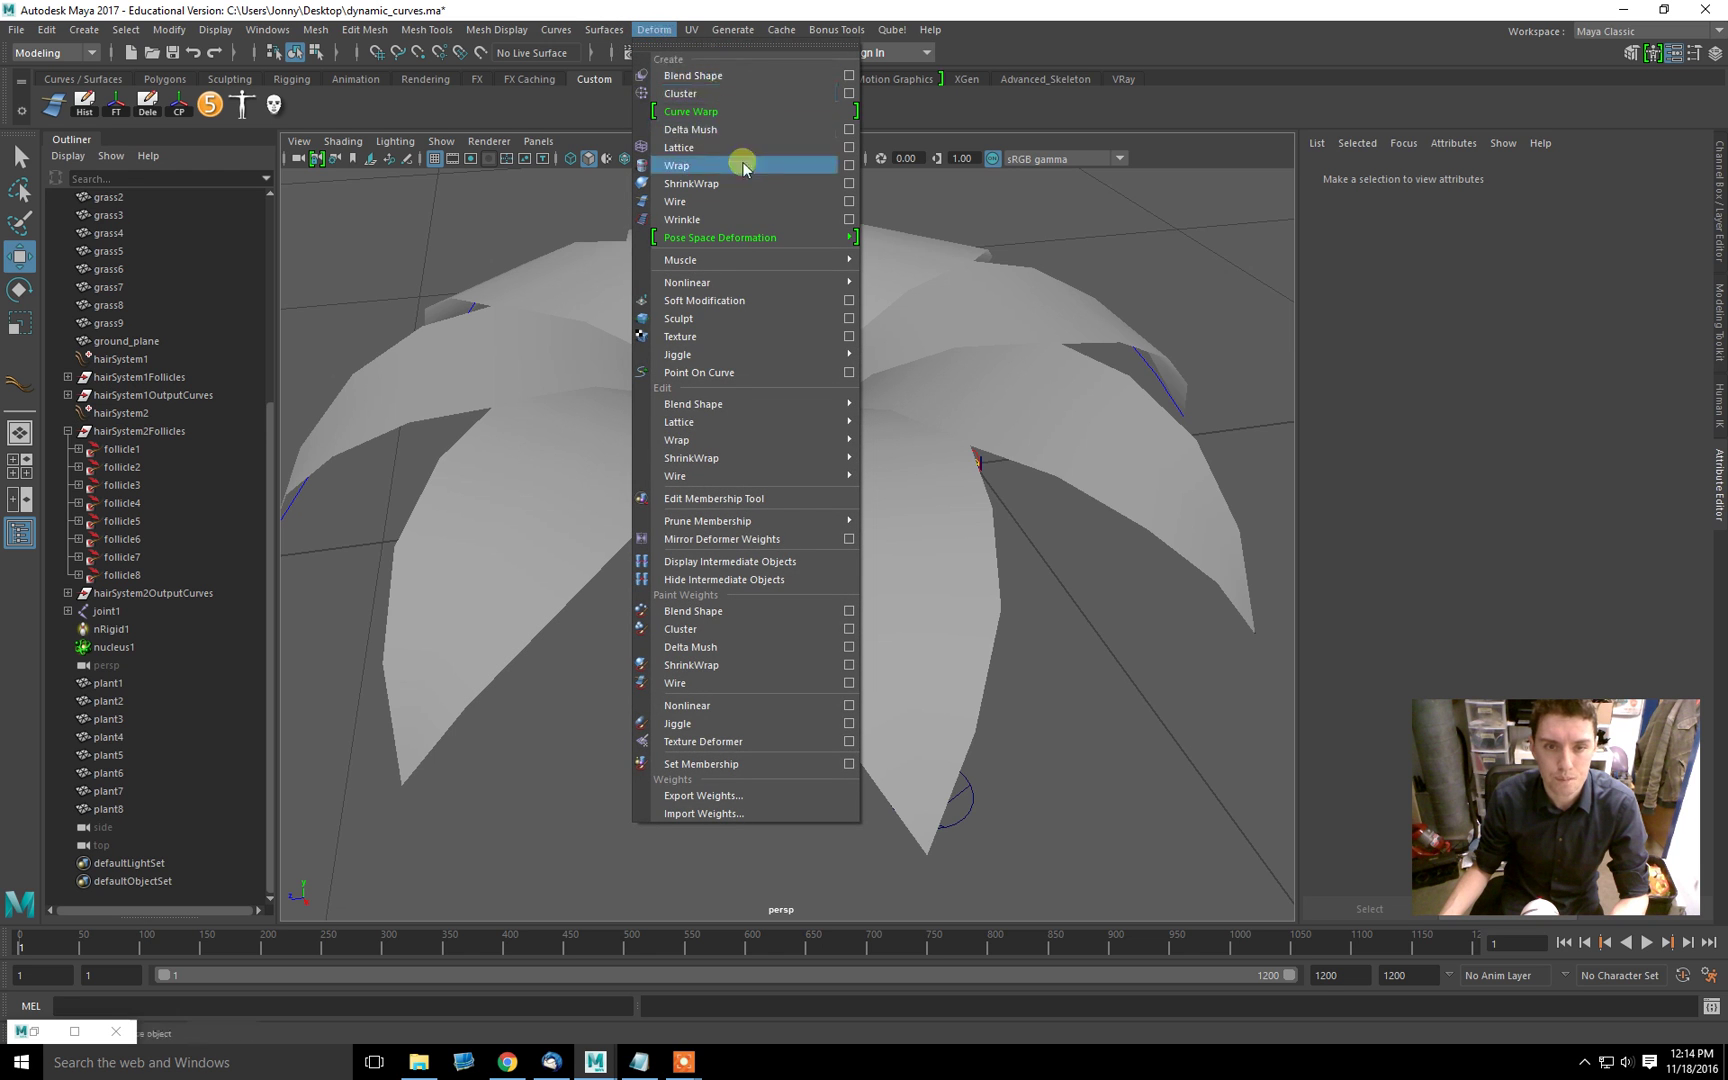
left_click(711, 198)
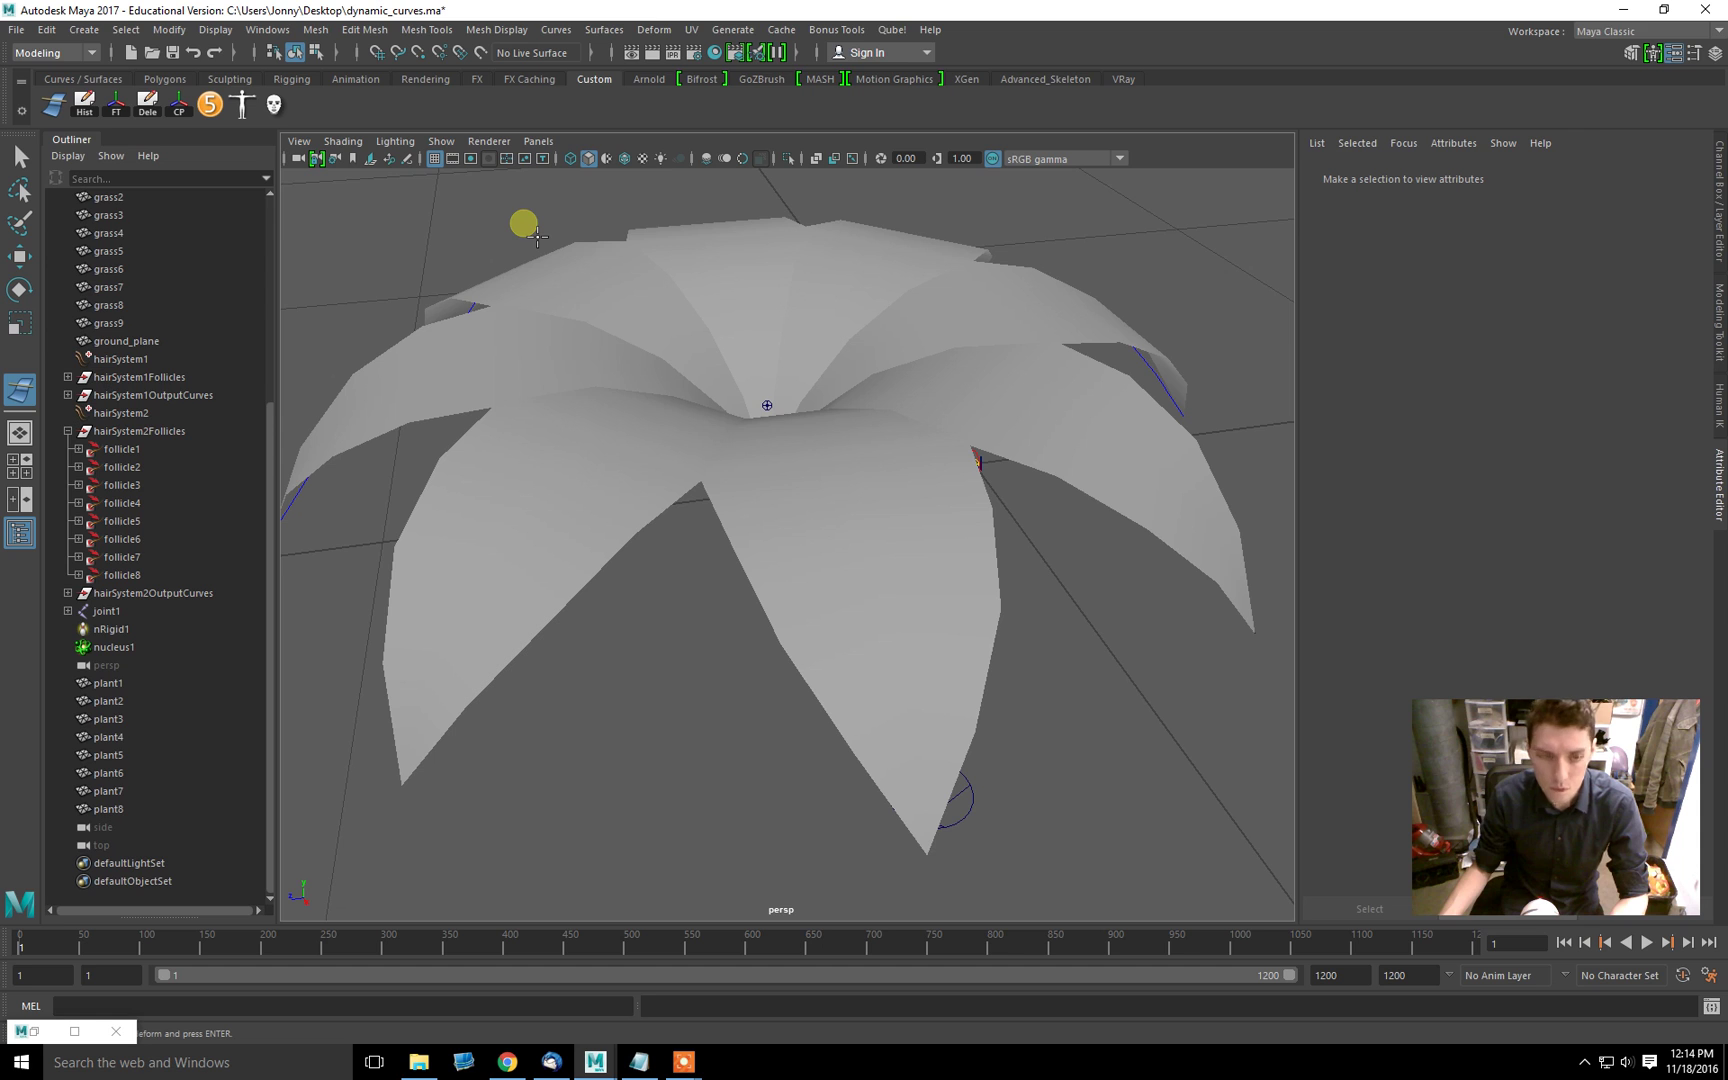
left_click(20, 1035)
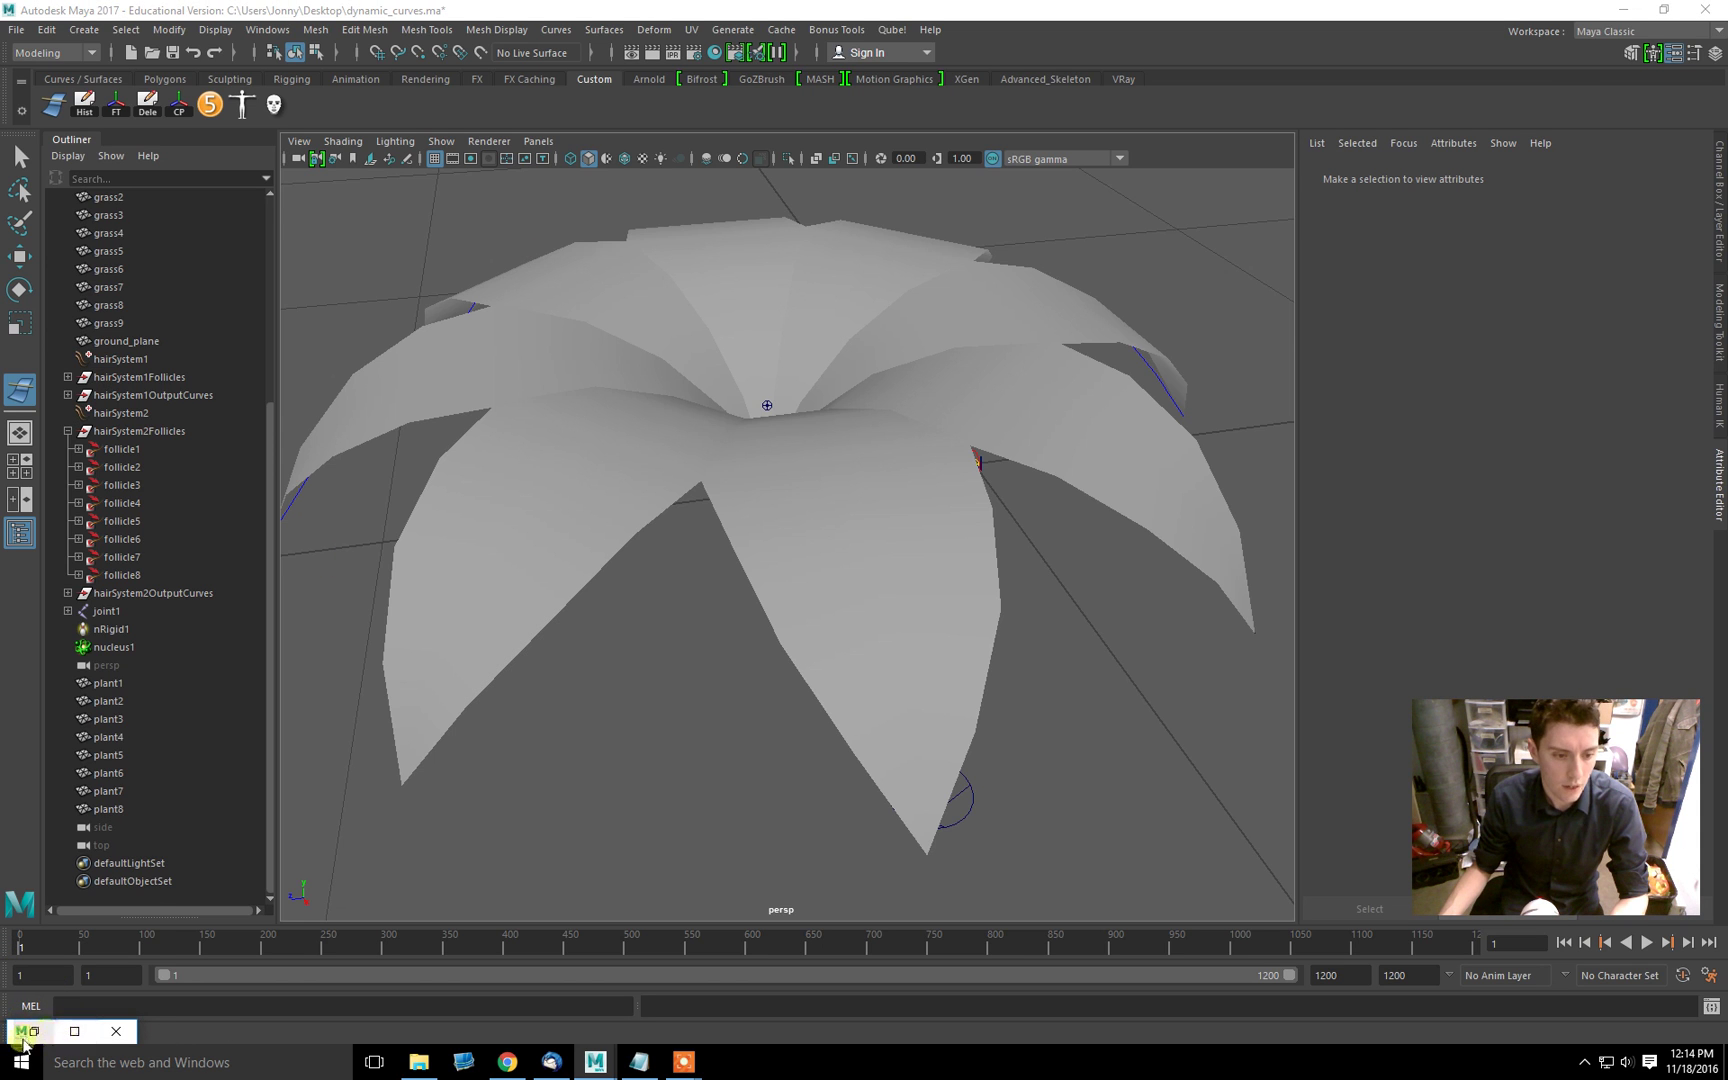
left_click(116, 1031)
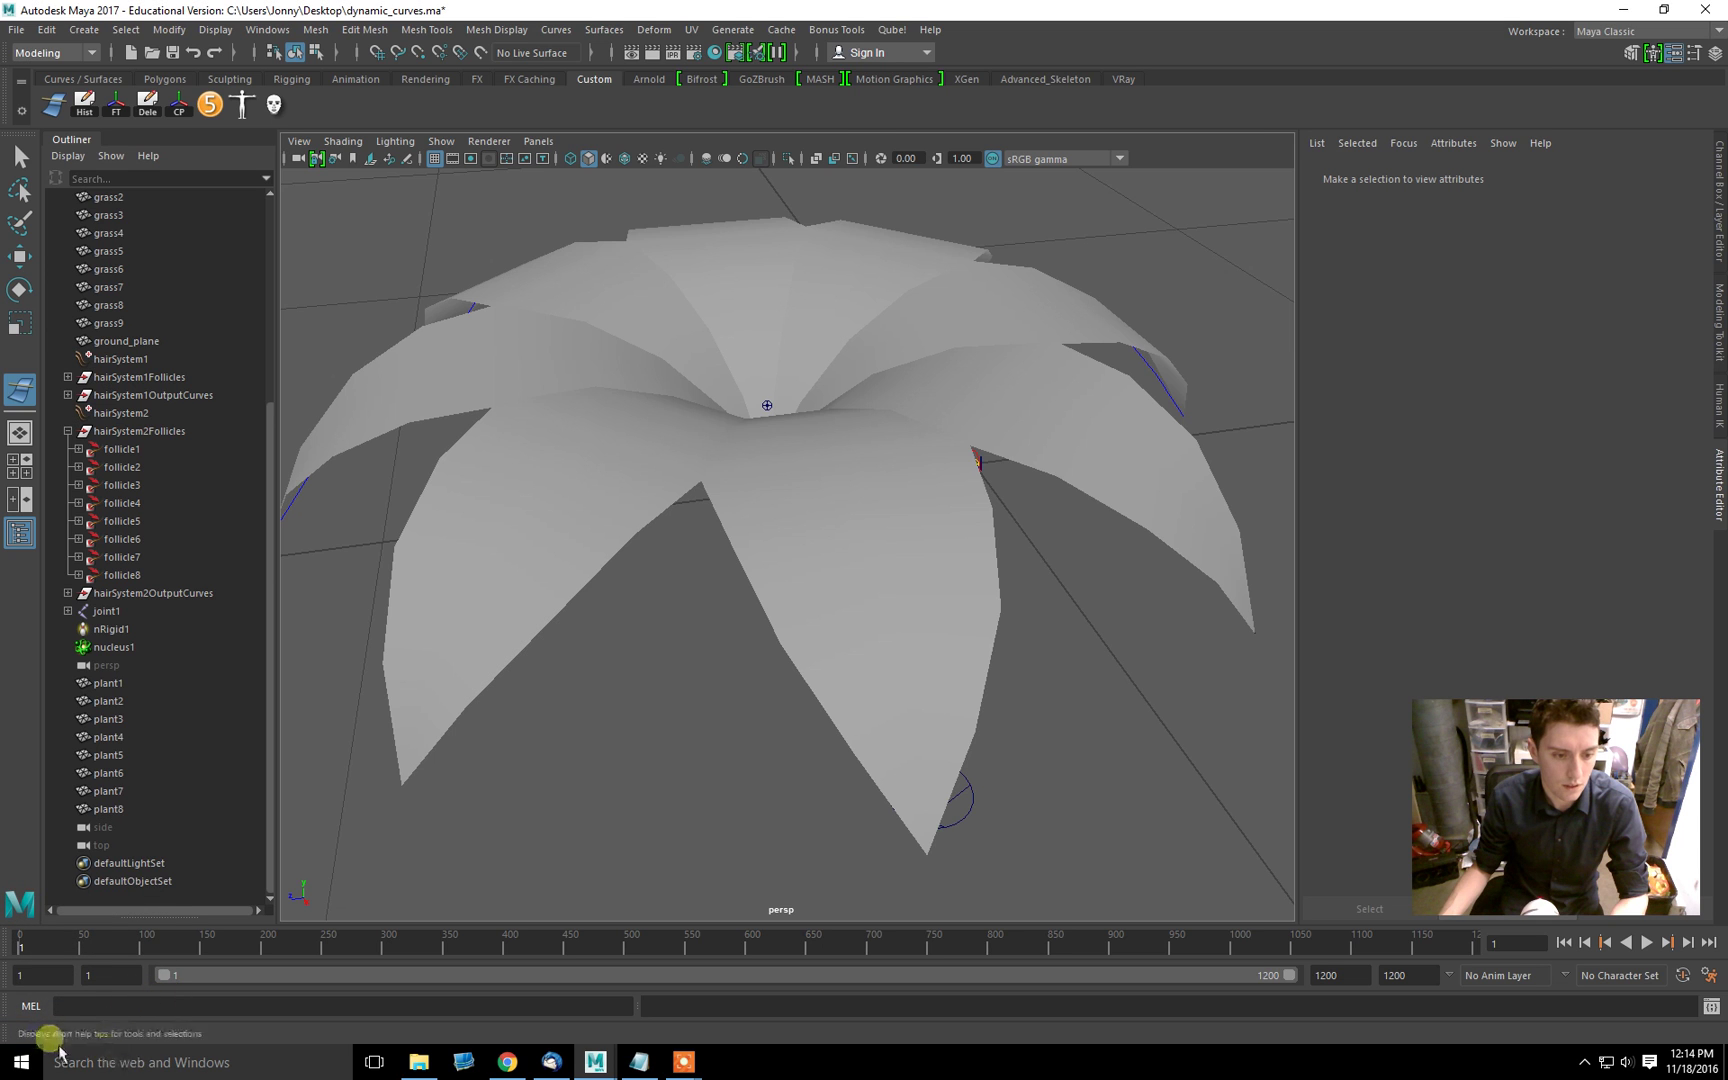
Step: Restart the Wire tool and set the meshes plant1 through plant8 as the shapes to deform
left_click(654, 29)
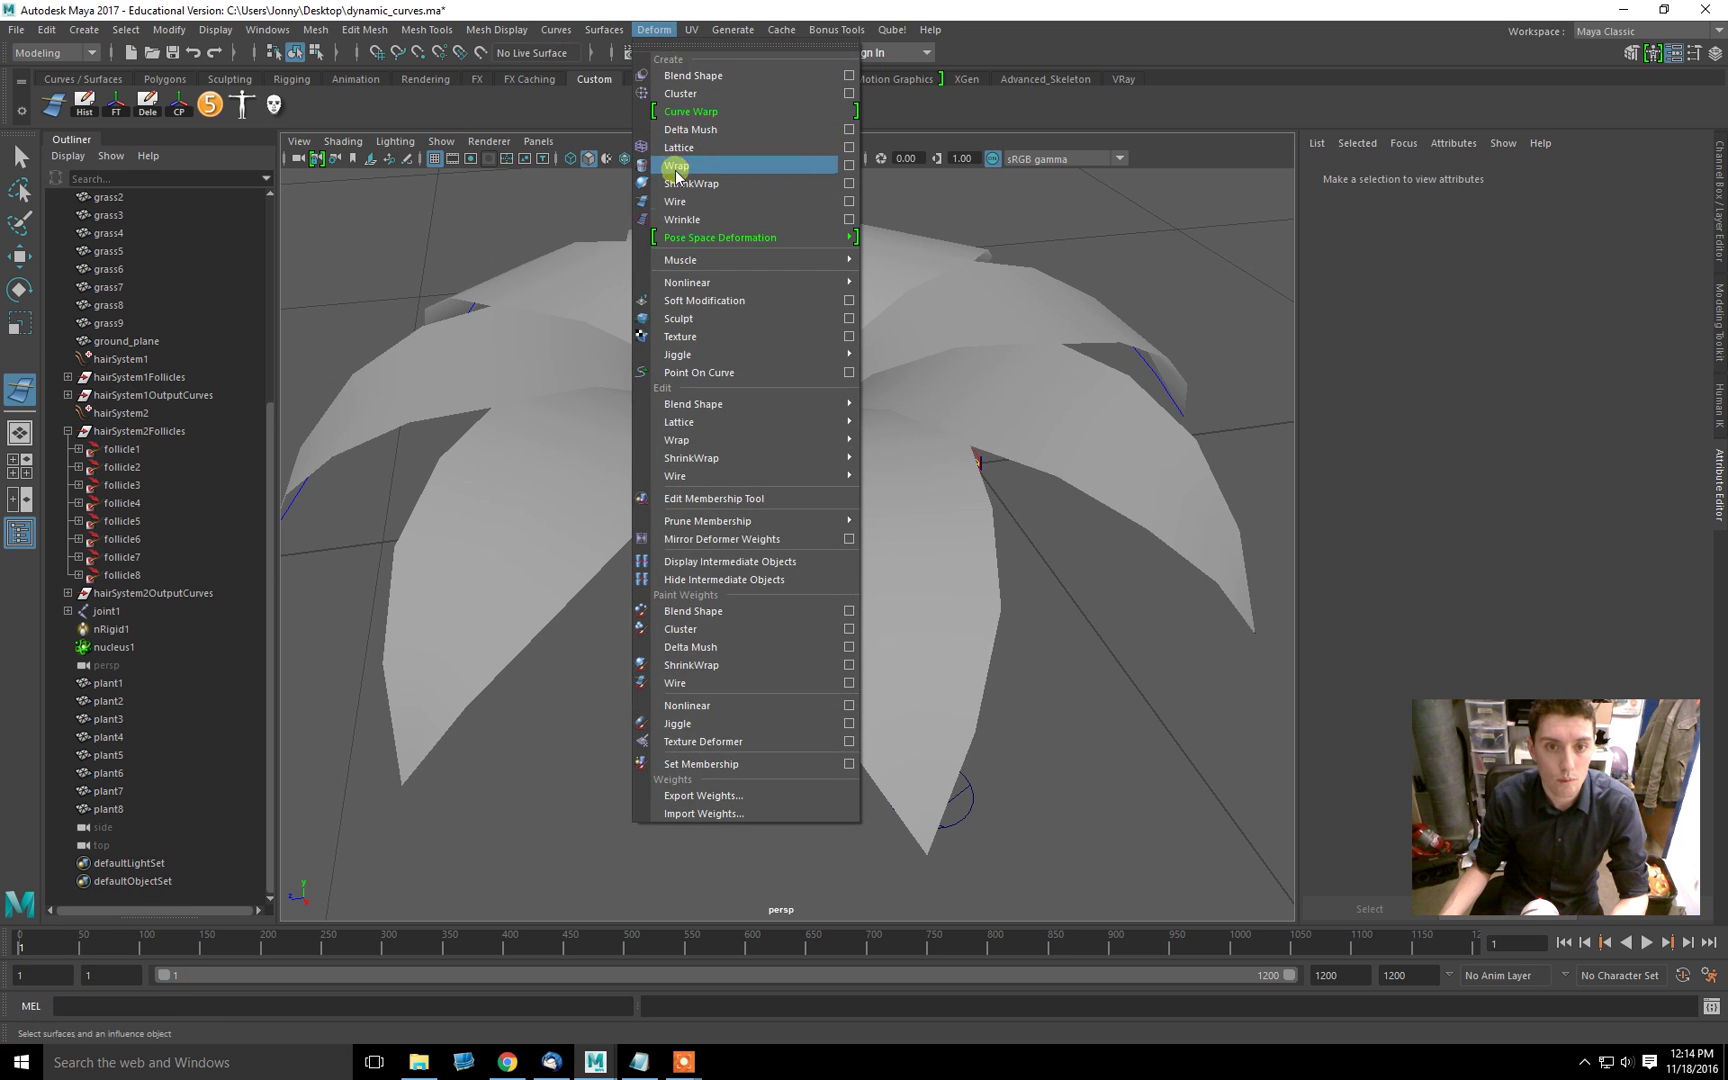
left_click(688, 204)
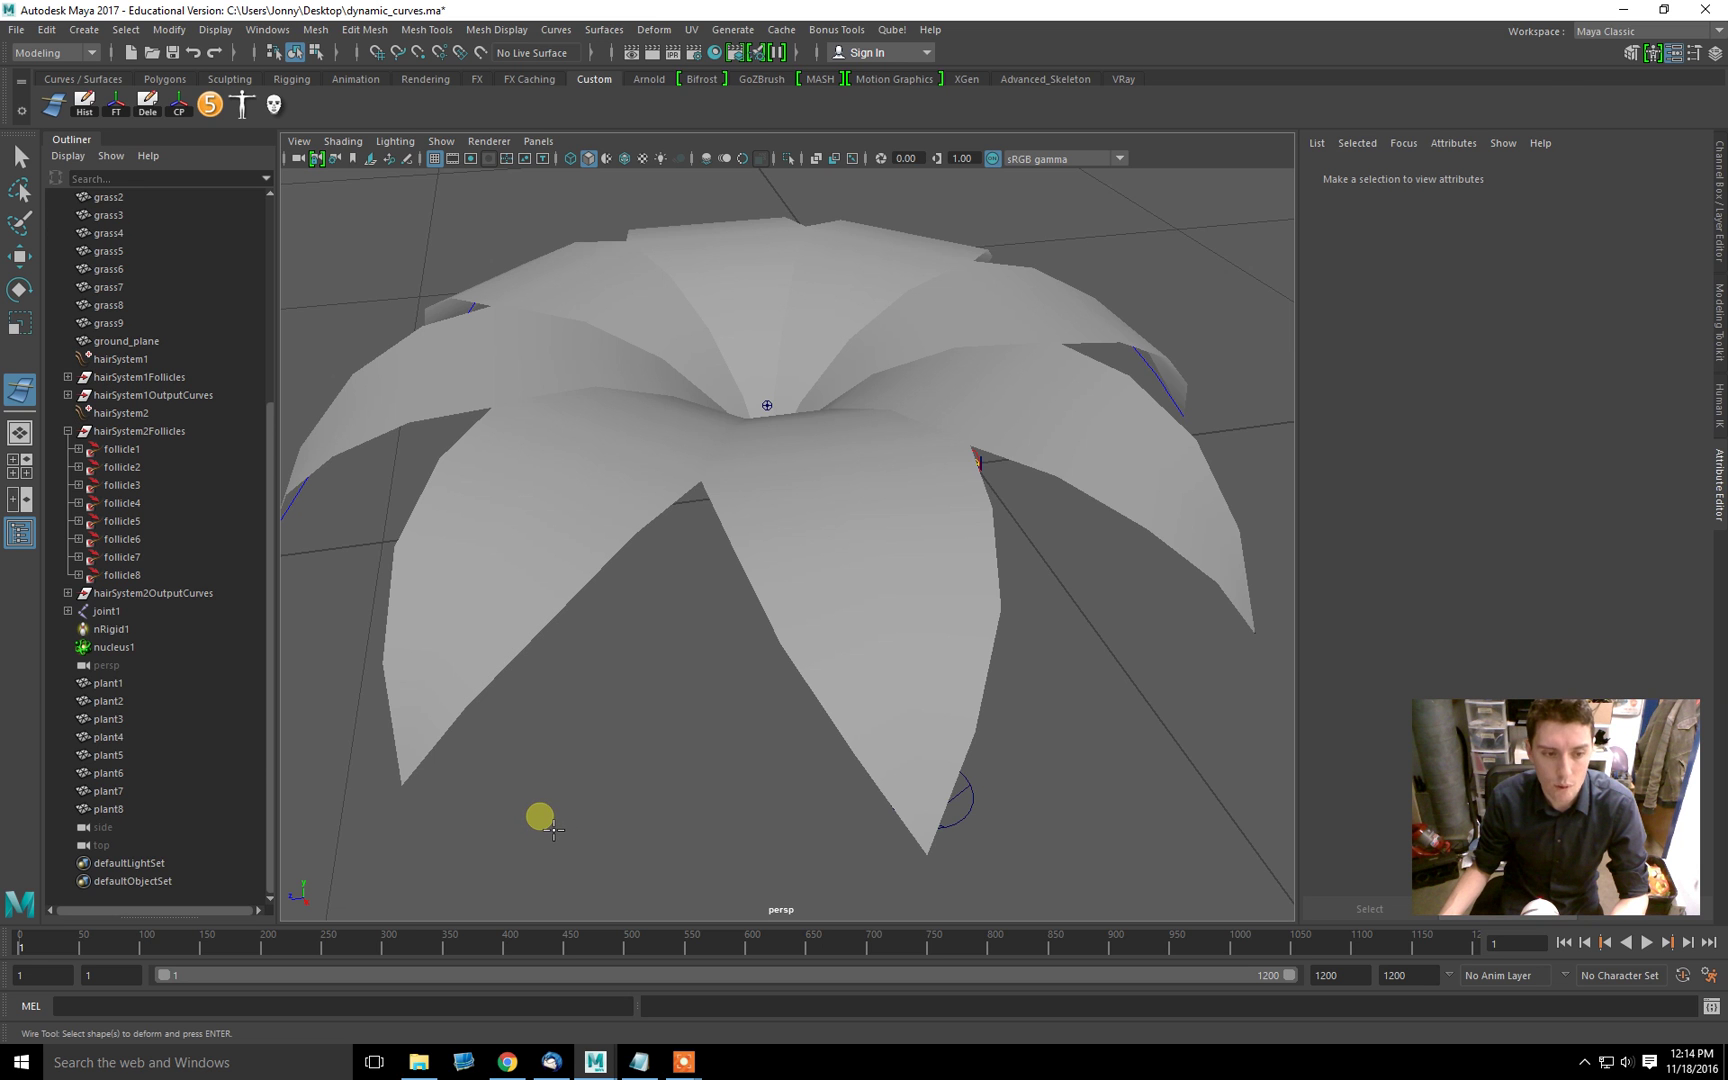
left_click(127, 684)
left_click(130, 812, "shift")
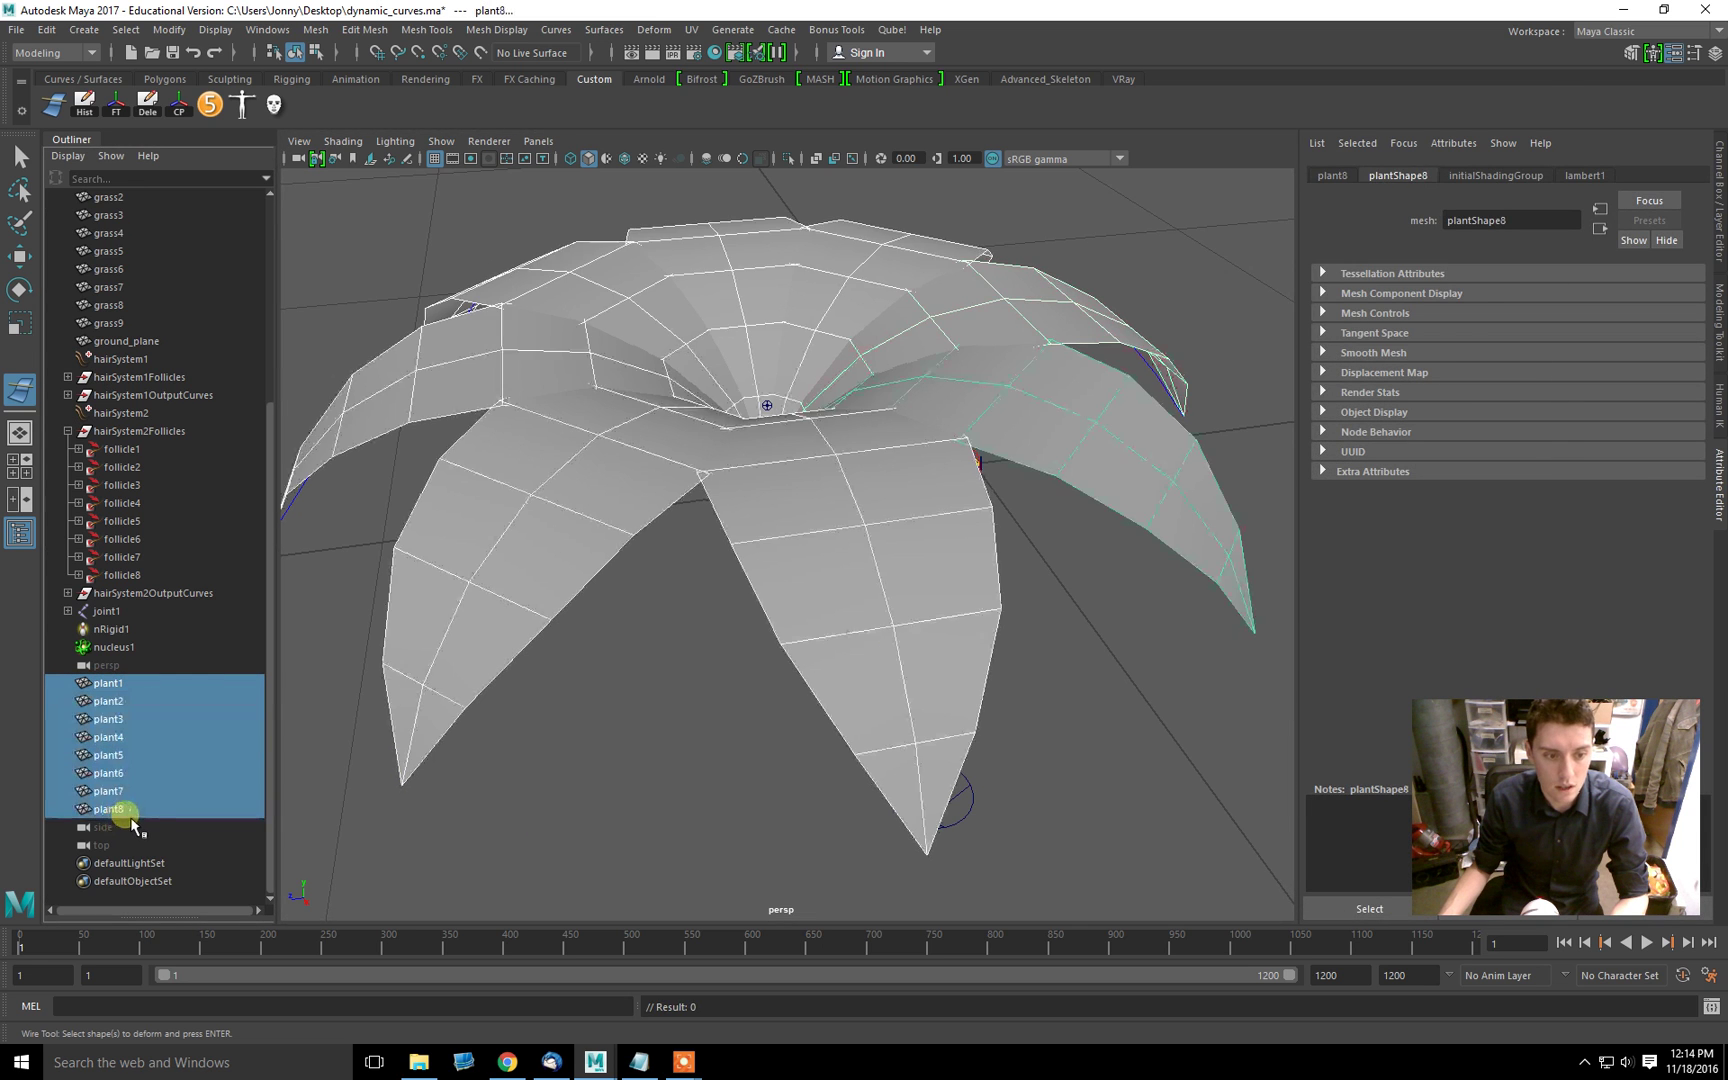
right_click_drag(764, 624, 694, 615, "alt")
mouse_move(694, 615)
left_mouse_down("alt")
mouse_move(689, 537)
mouse_move(677, 594)
left_mouse_up("alt")
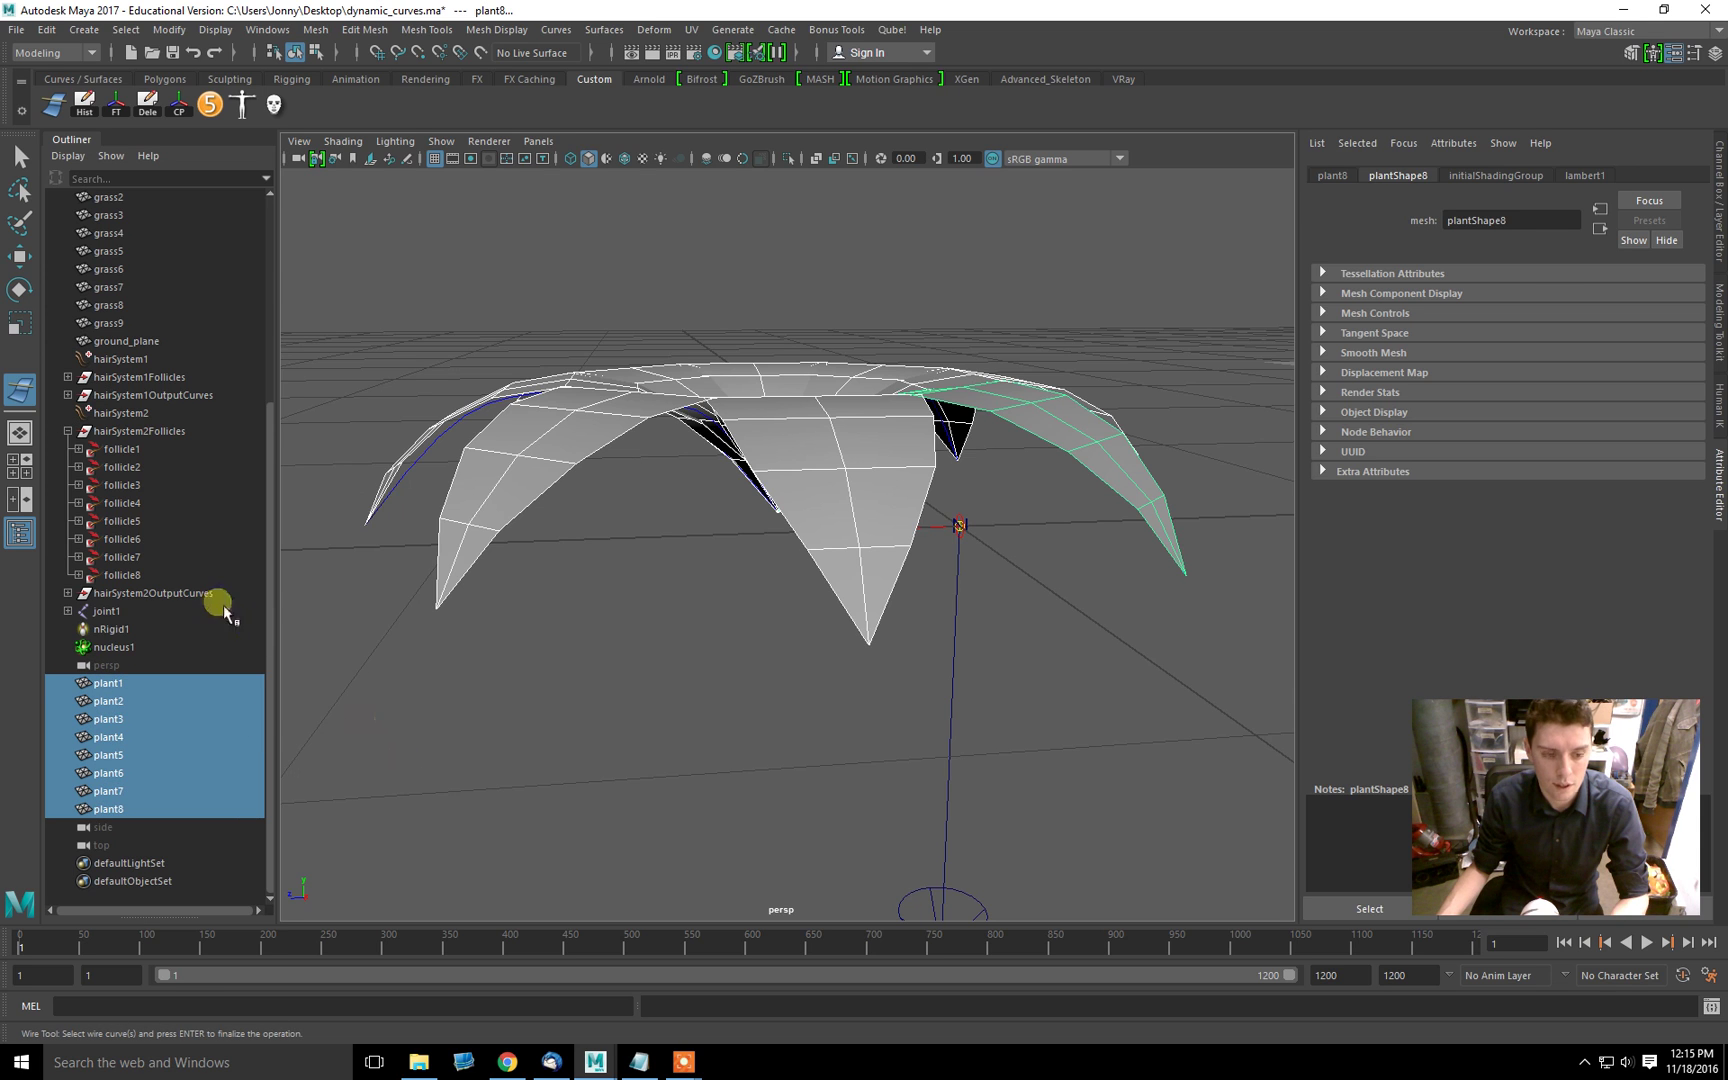
Step: Use curve44 through curve51 from hairSystem2OutputCurves as the wire curves, finish the wire deformer, and switch to the Move tool
left_click(67, 593)
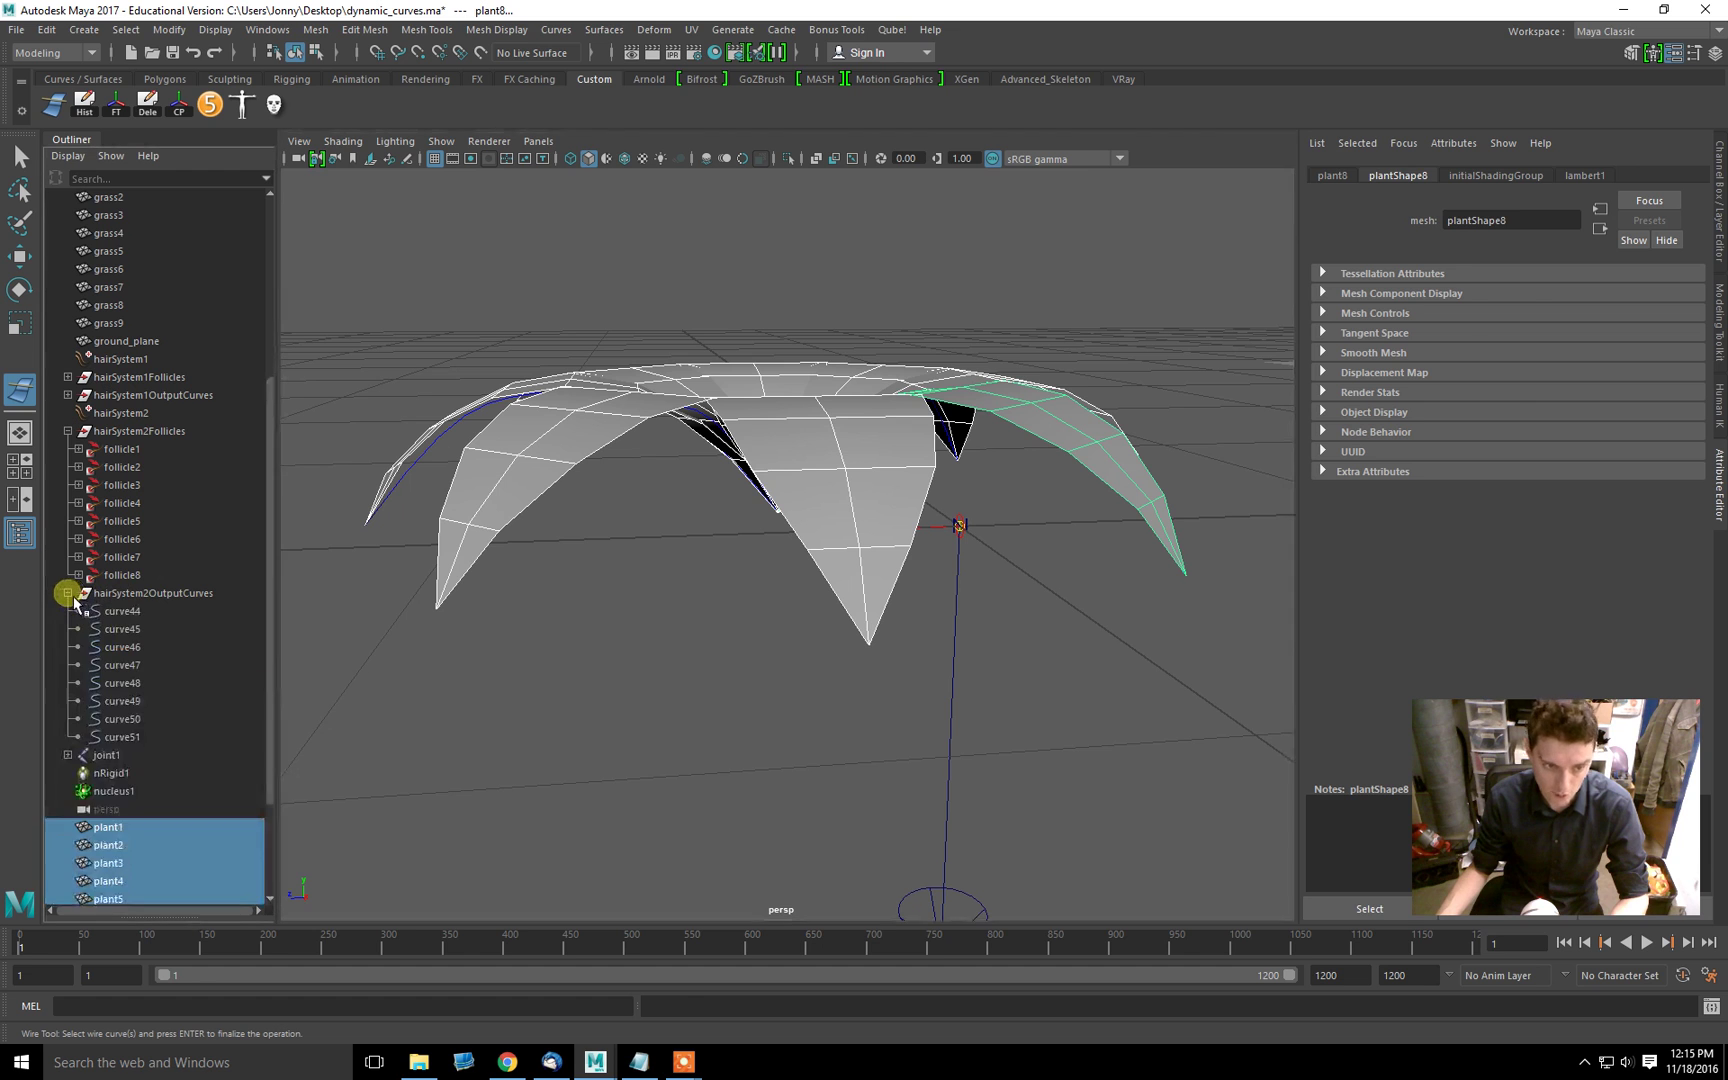
left_click(122, 611)
left_click(133, 737, "shift")
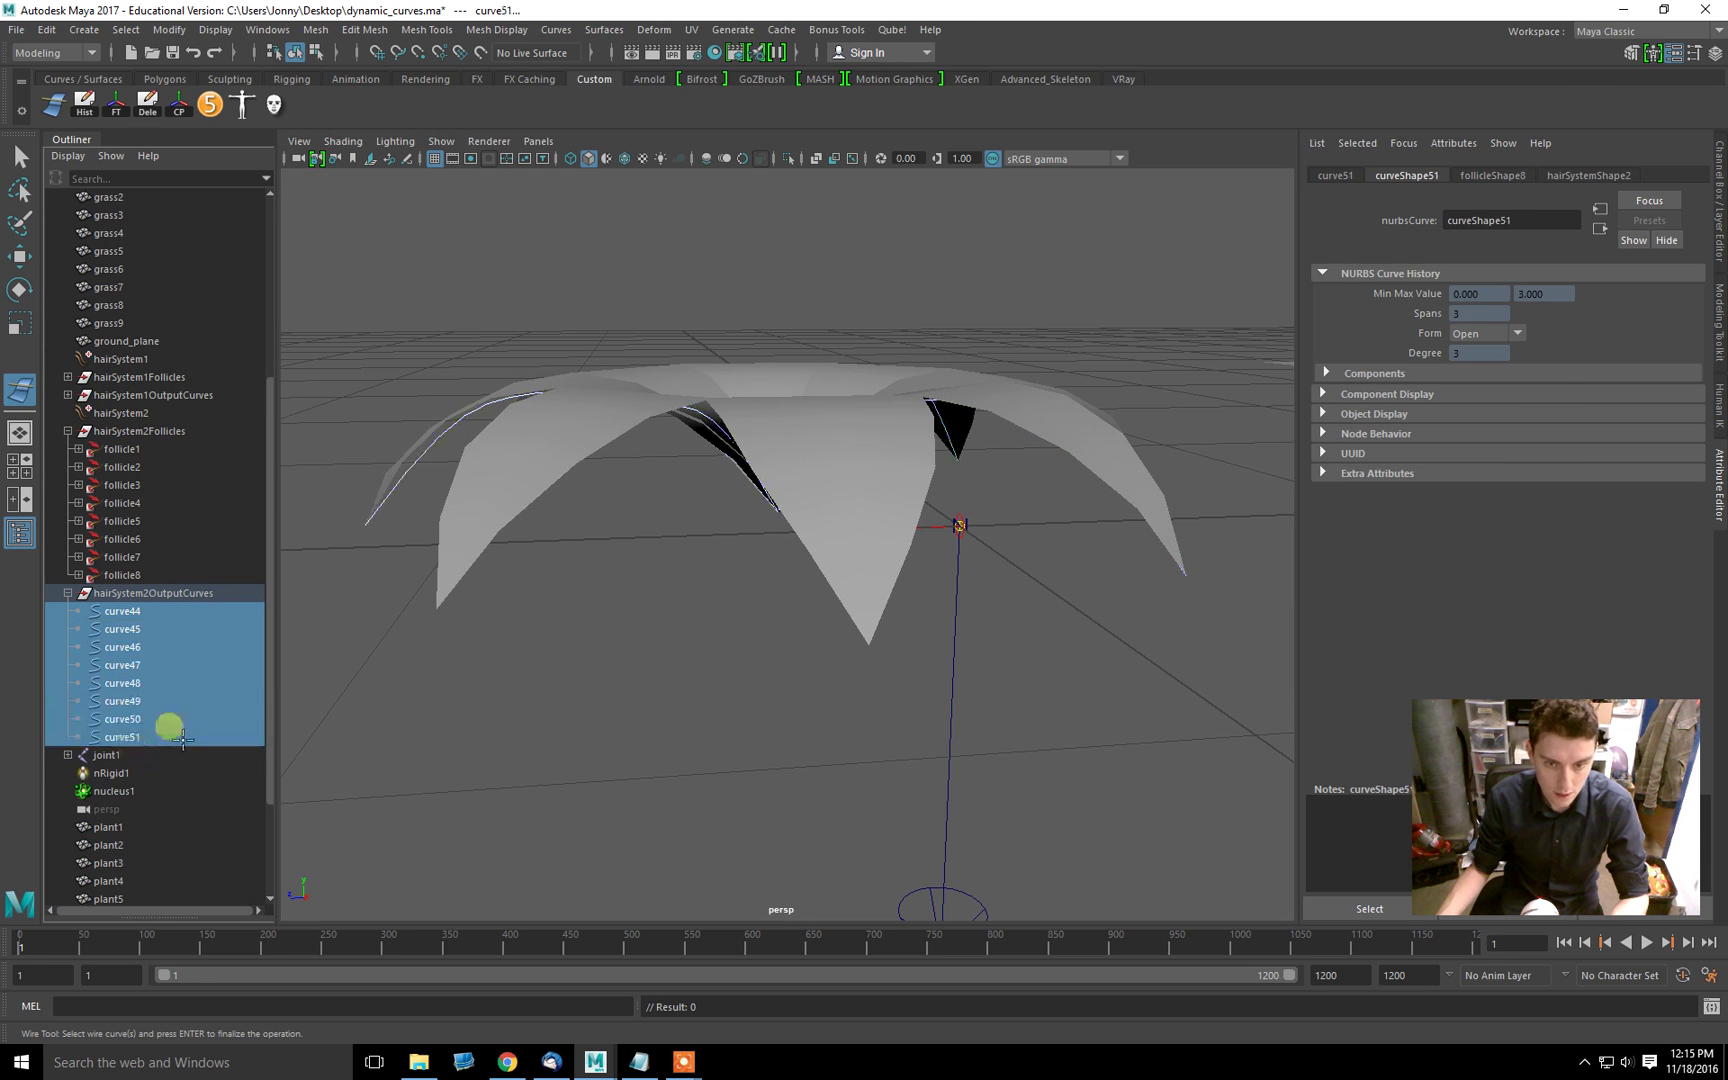
left_click_drag(336, 641, 684, 595, "alt")
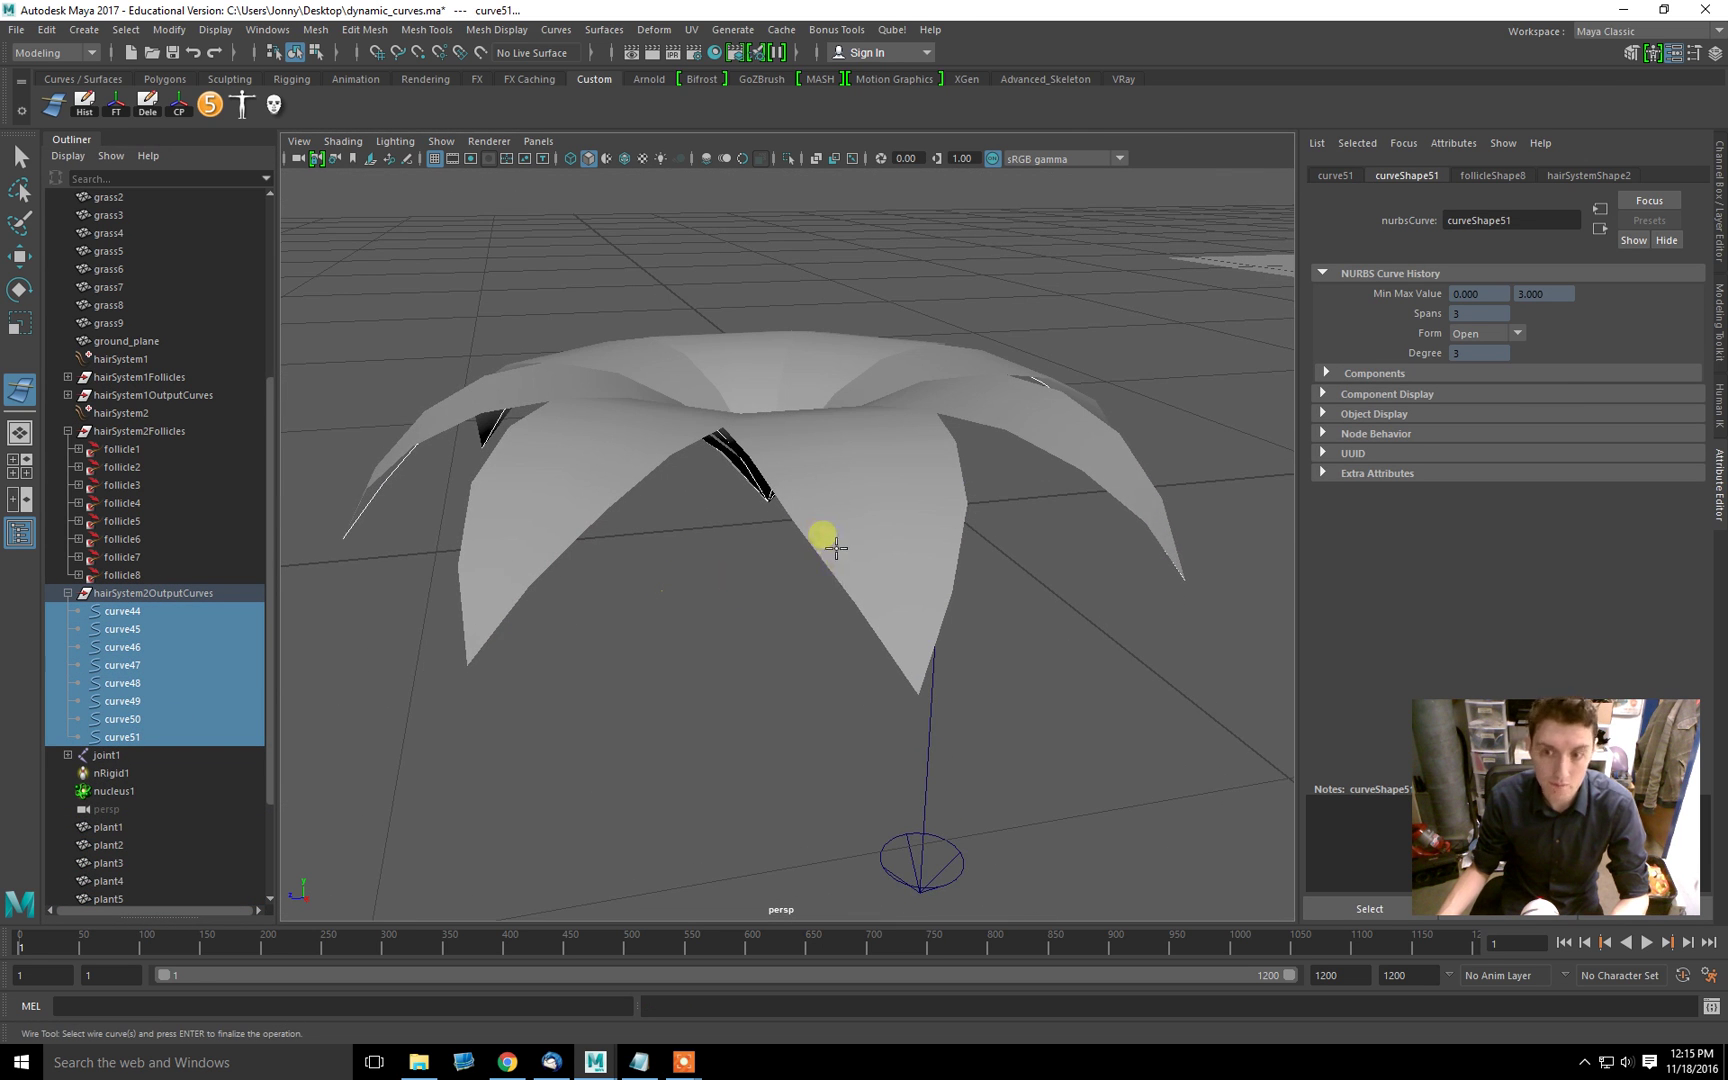
left_click(78, 467)
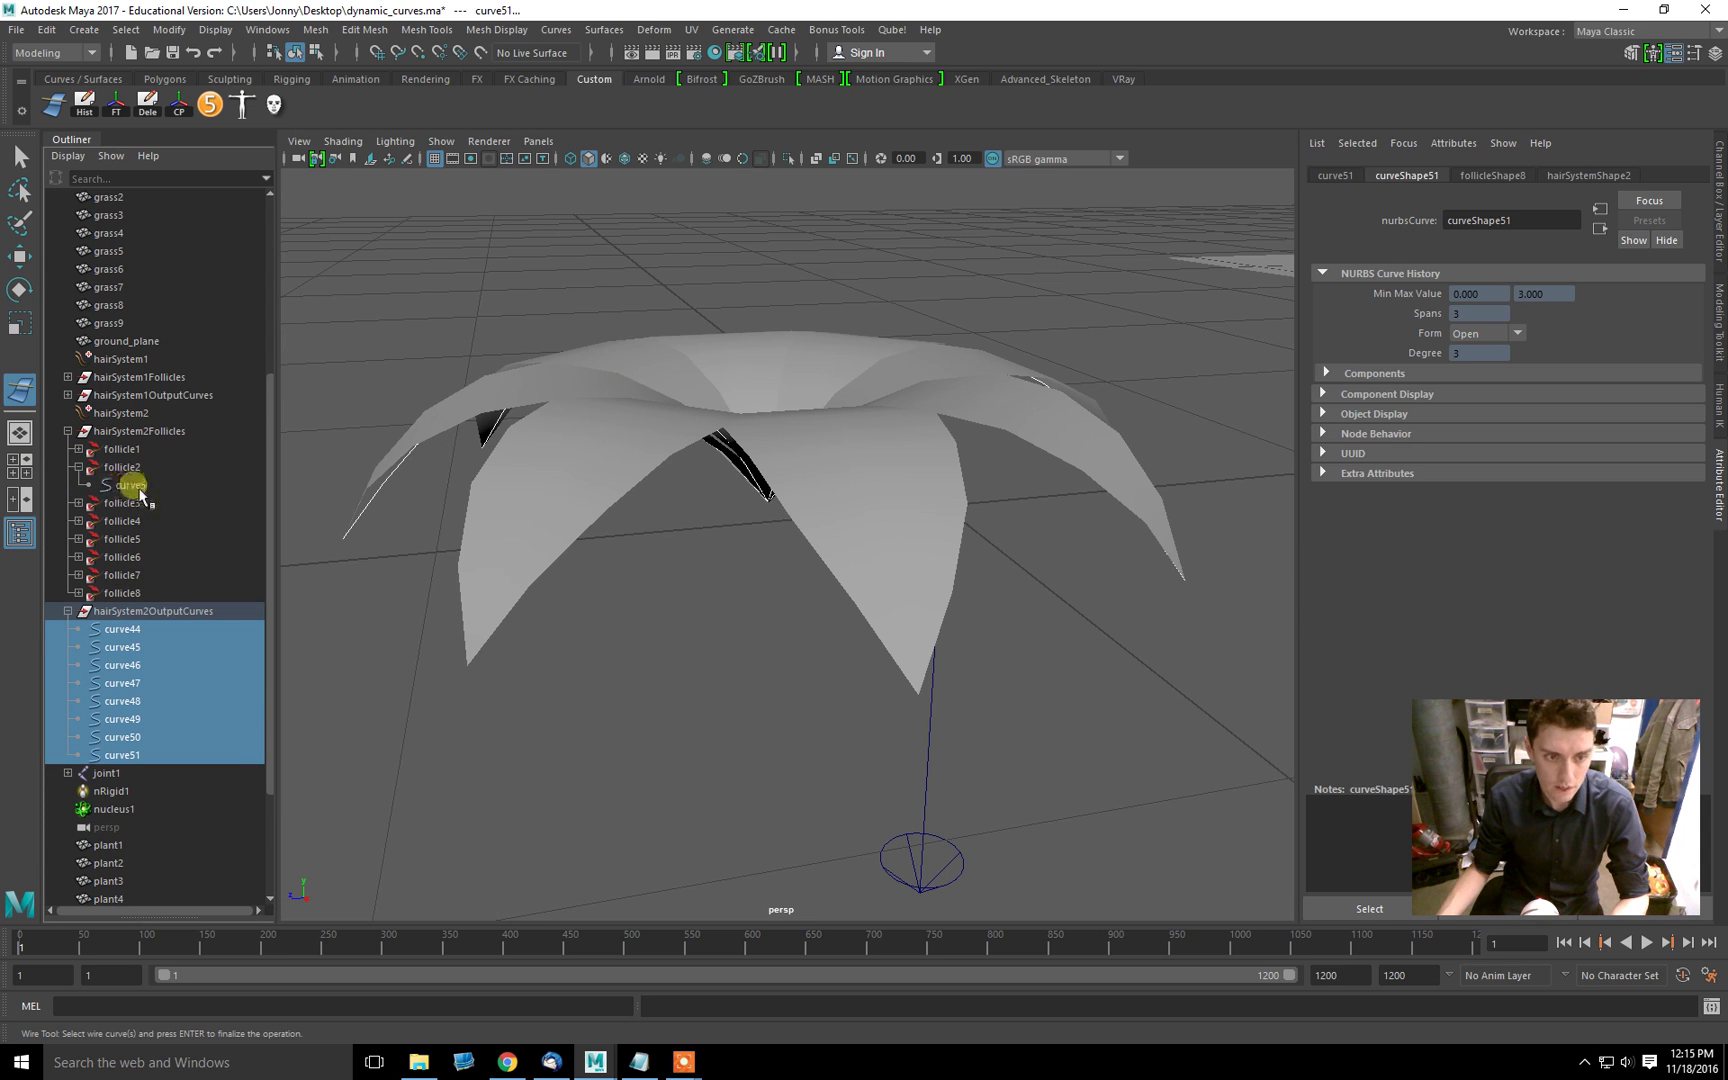
left_click(78, 467)
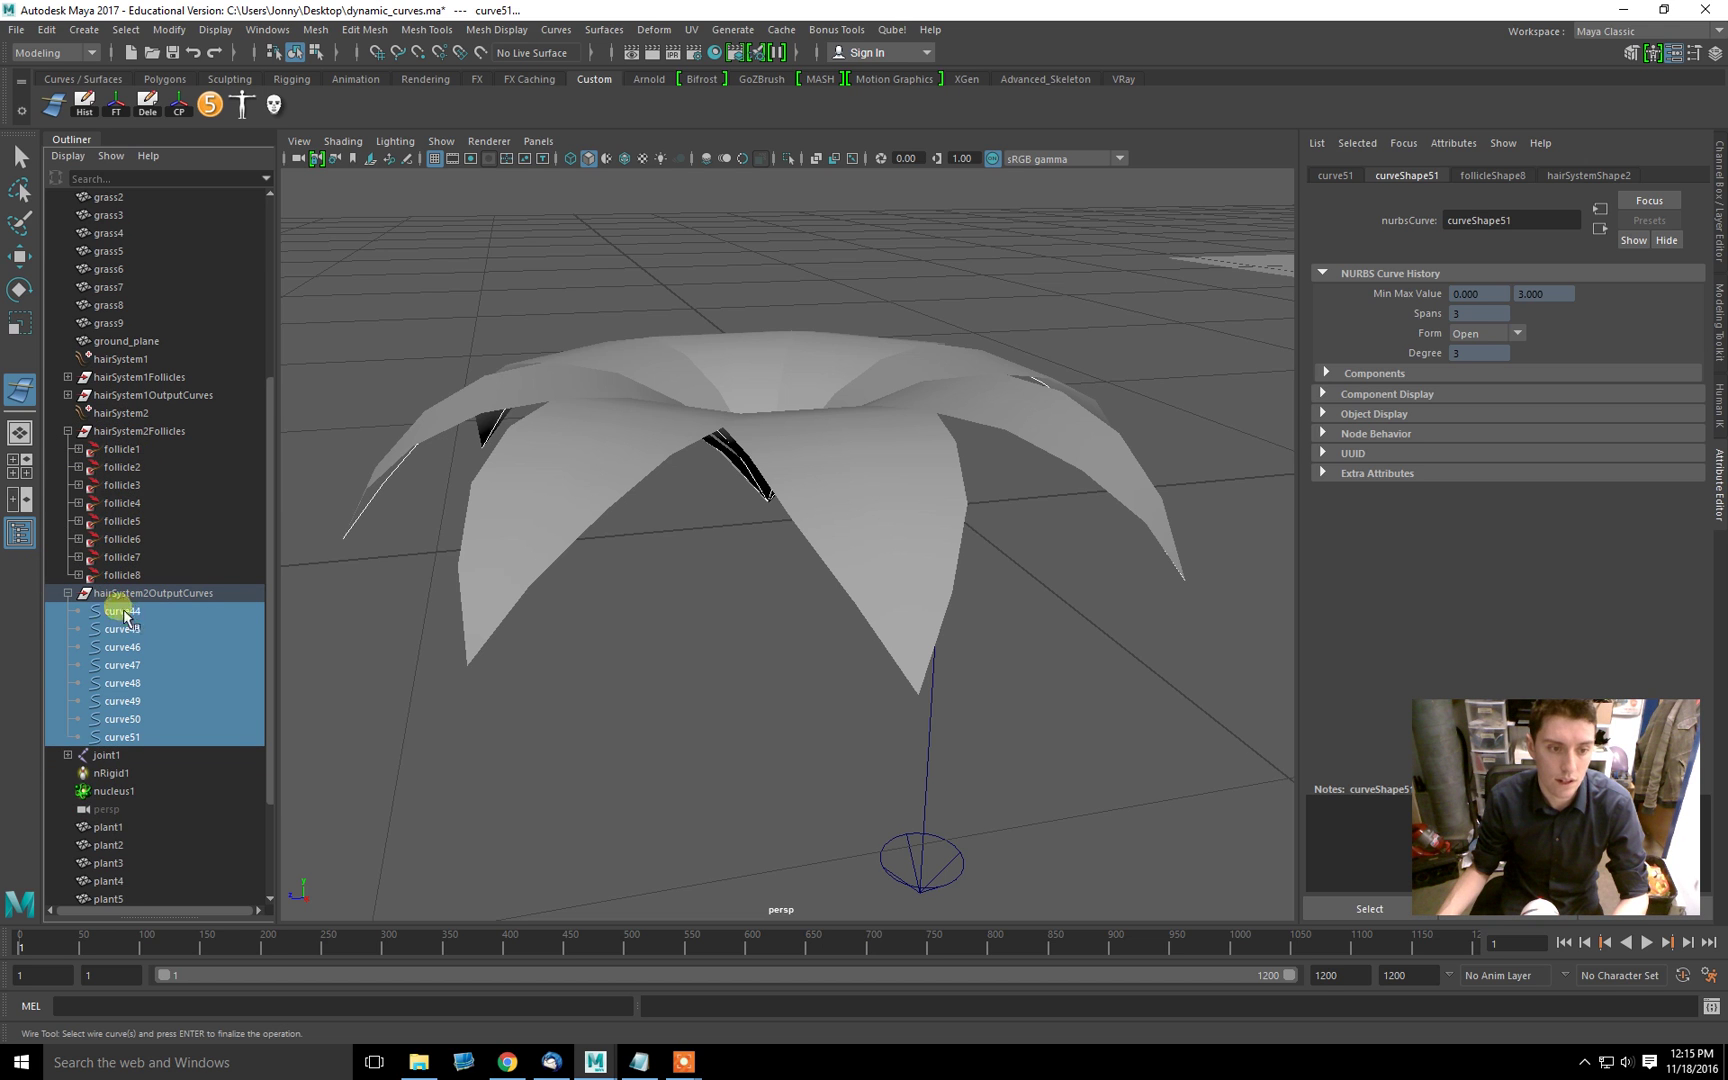
left_click(110, 740, "shift")
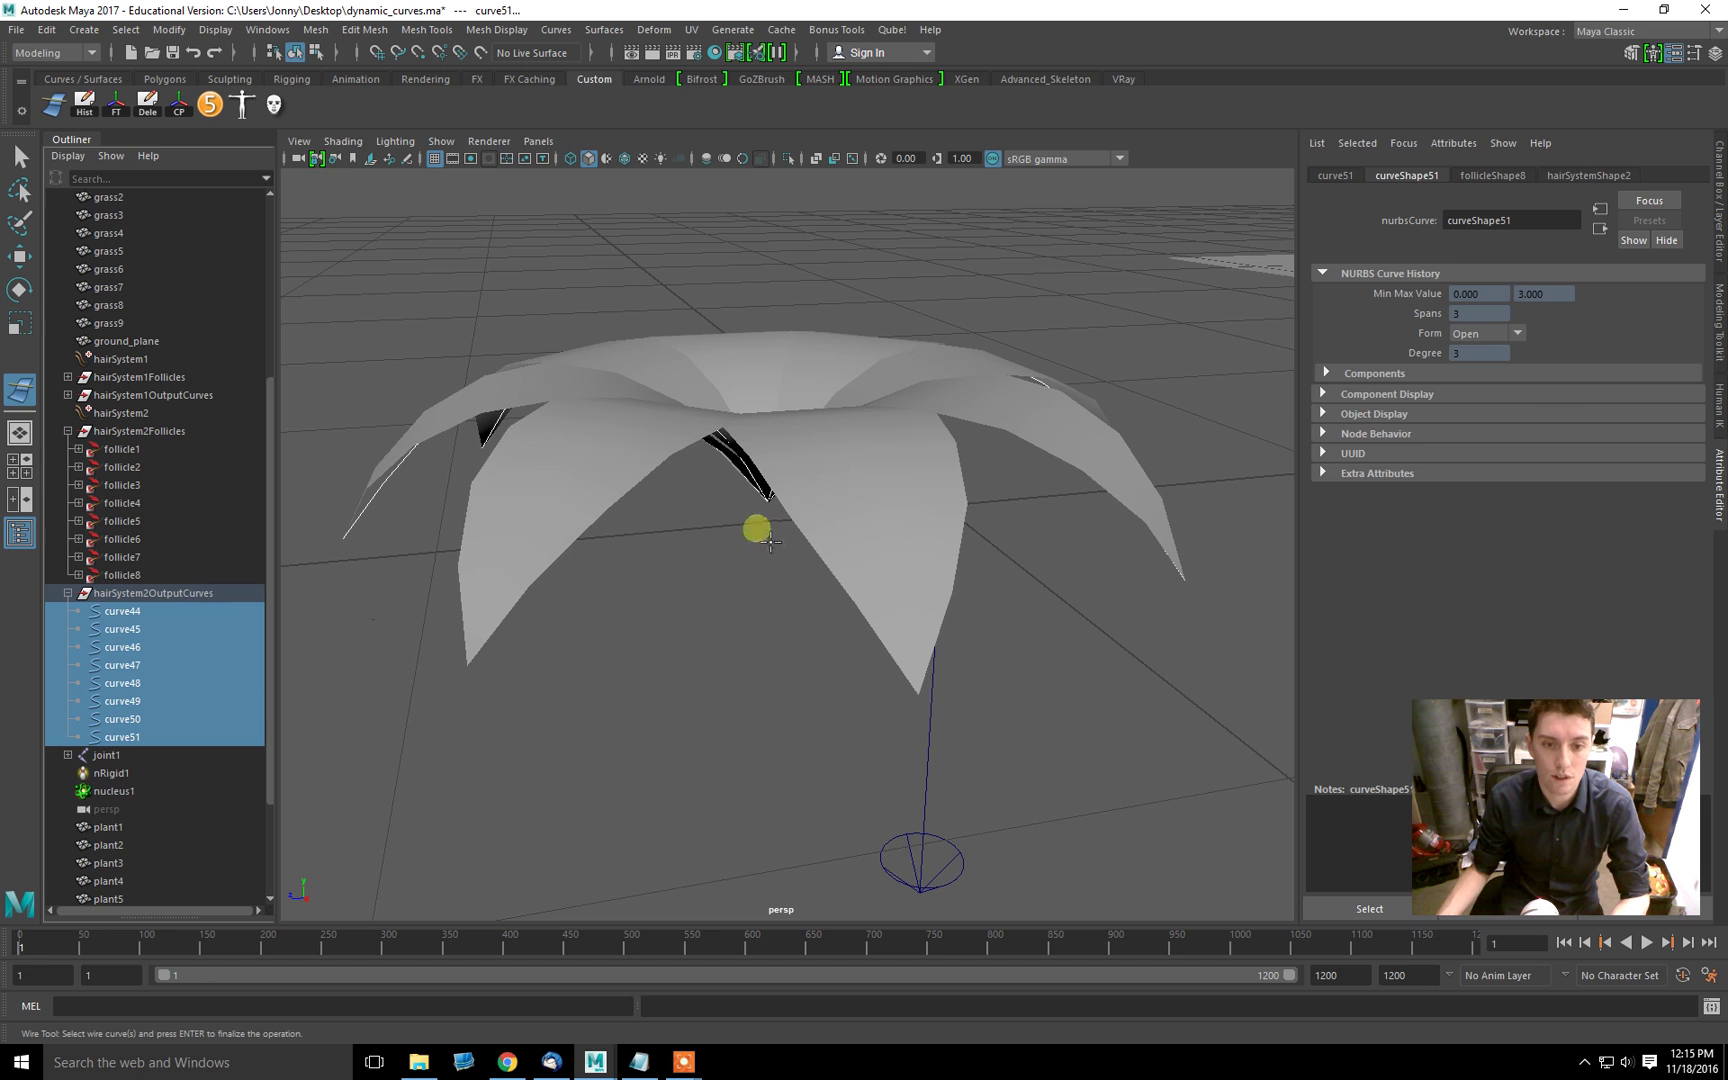
mouse_move(756, 528)
left_mouse_down("alt")
mouse_move(717, 563)
mouse_move(733, 528)
mouse_move(740, 557)
left_mouse_up("alt")
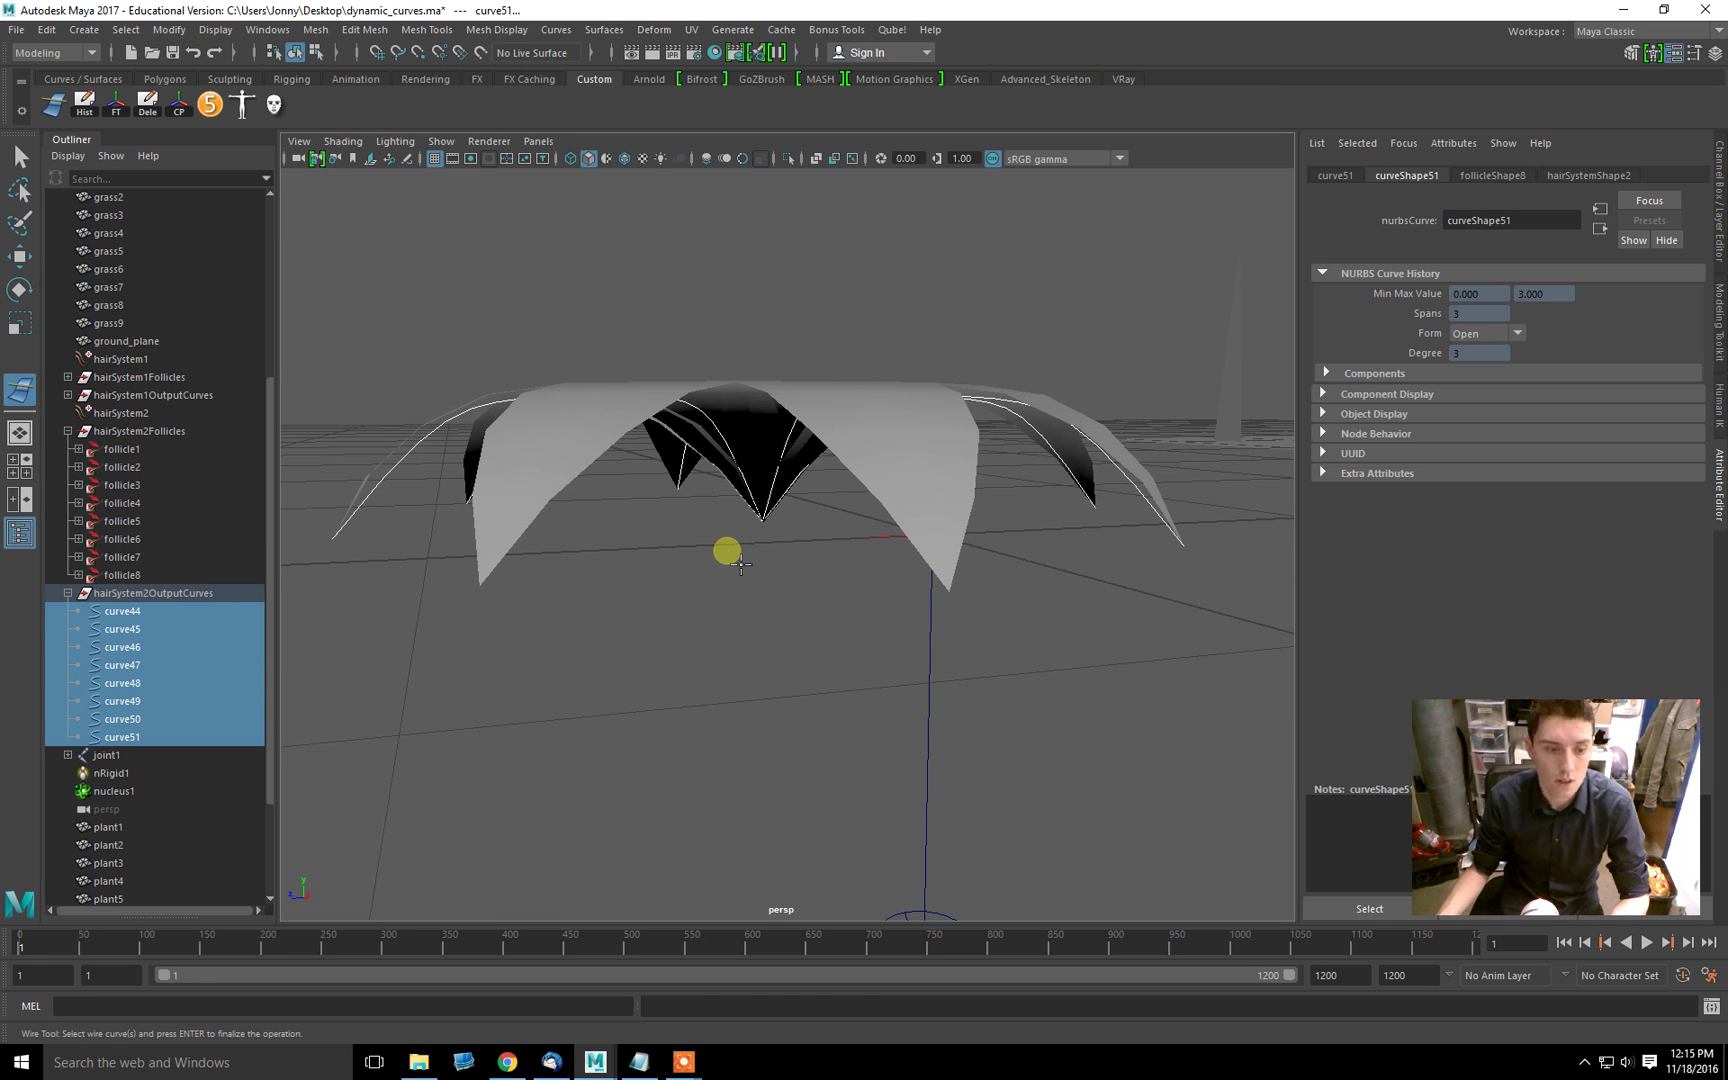
key("Return")
key("w")
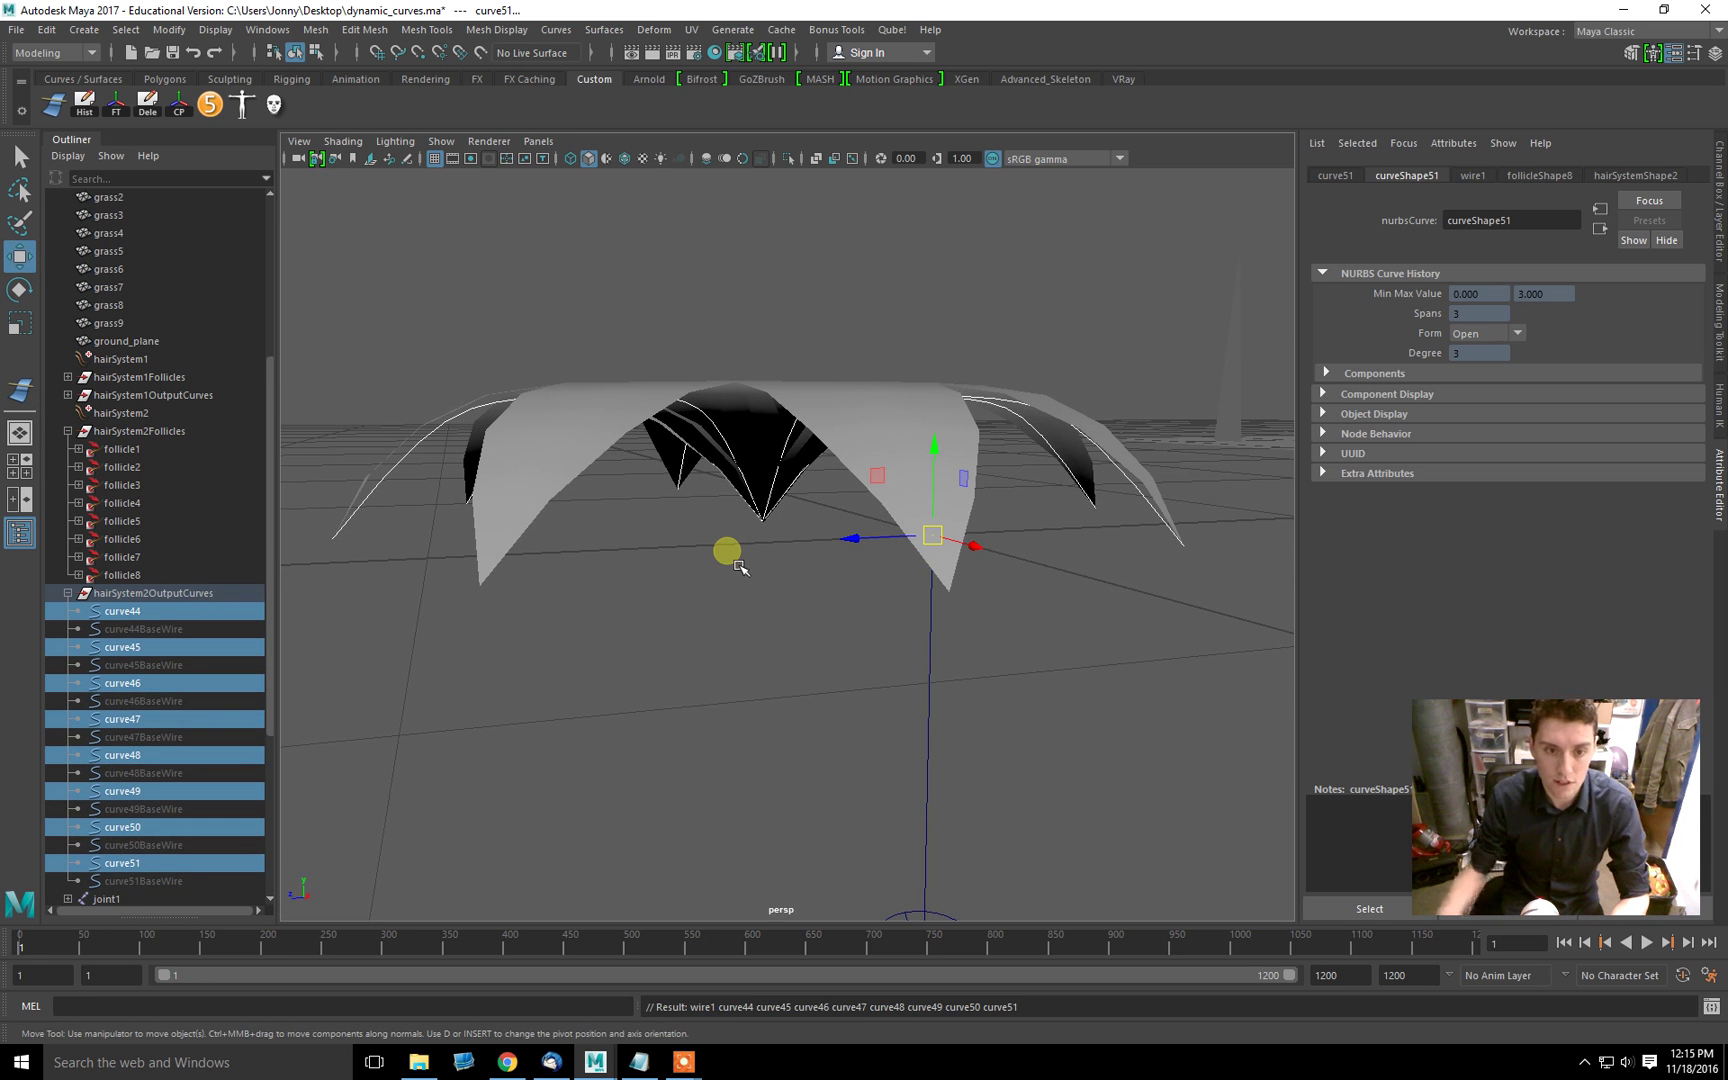
Step: Play the simulation to check the wire-deformed leaves from several angles, stop it, and return to the first frame
mouse_move(756, 494)
left_mouse_down("alt")
mouse_move(766, 530)
mouse_move(744, 482)
mouse_move(771, 470)
left_mouse_up("alt")
left_click(1646, 942)
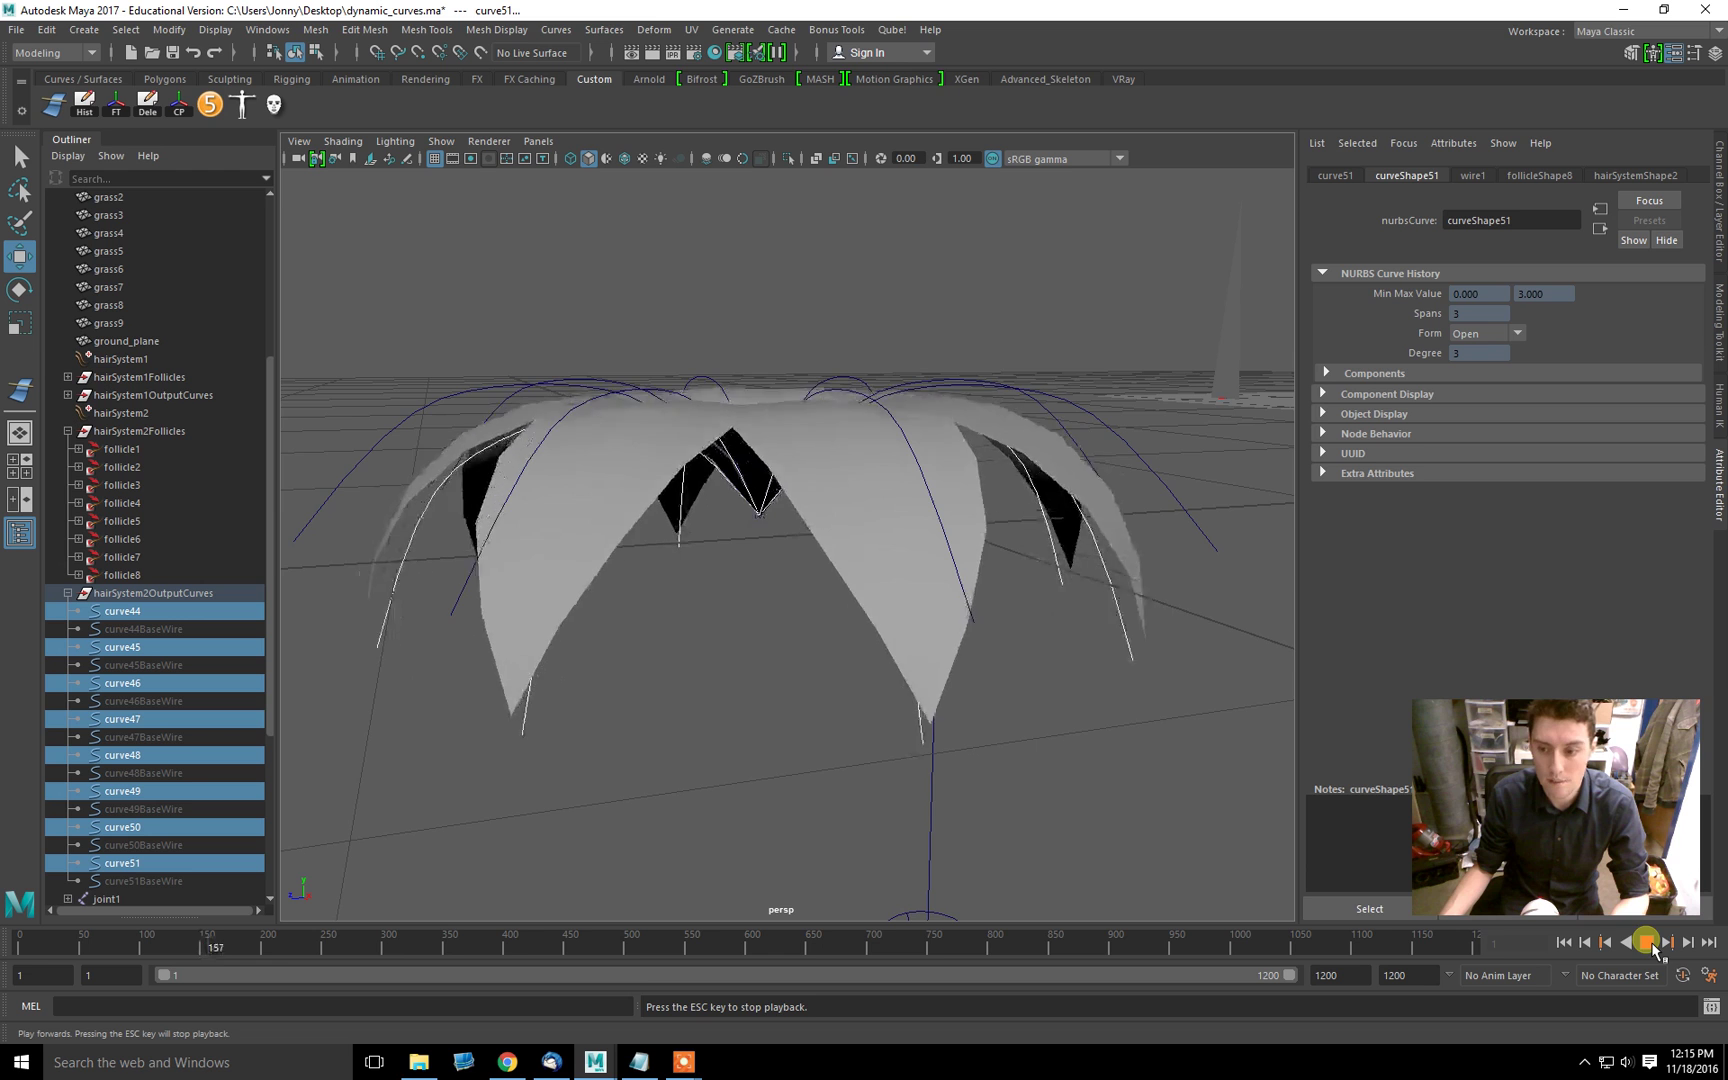
left_click(1646, 942)
left_click_drag(810, 398, 945, 540, "alt")
left_click(1646, 942)
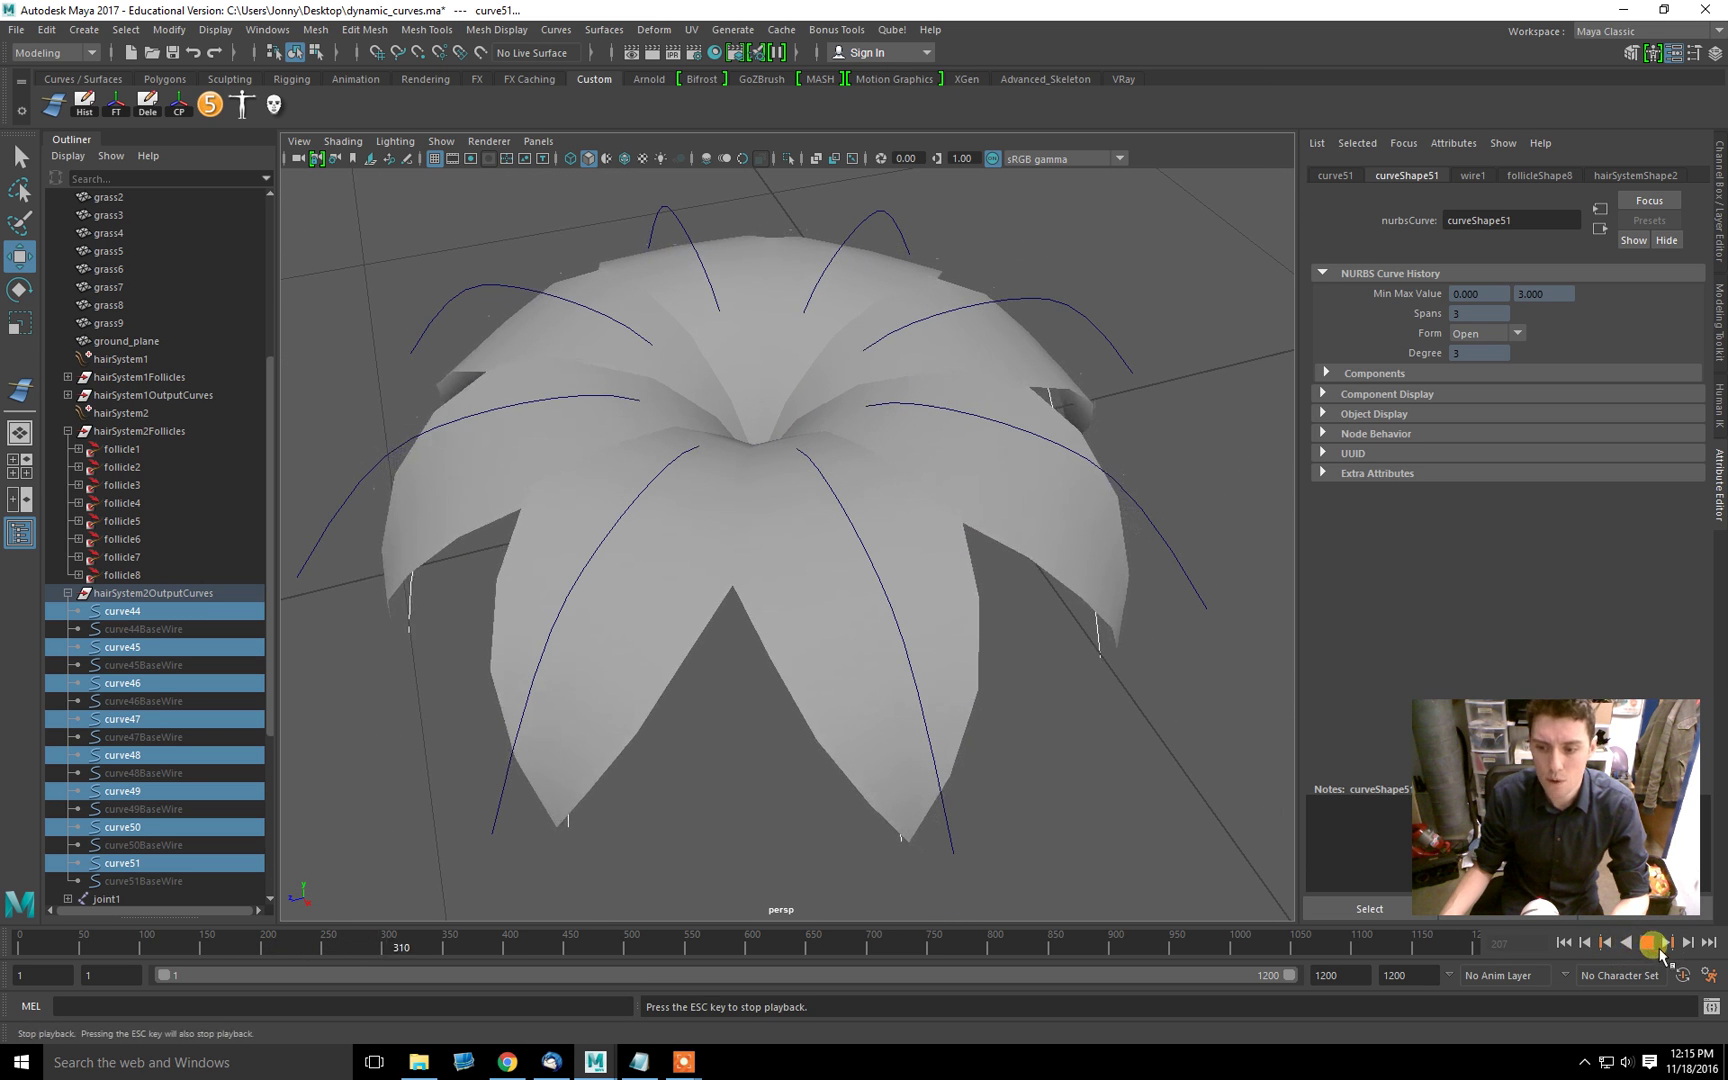
left_click(1648, 943)
left_click(1564, 942)
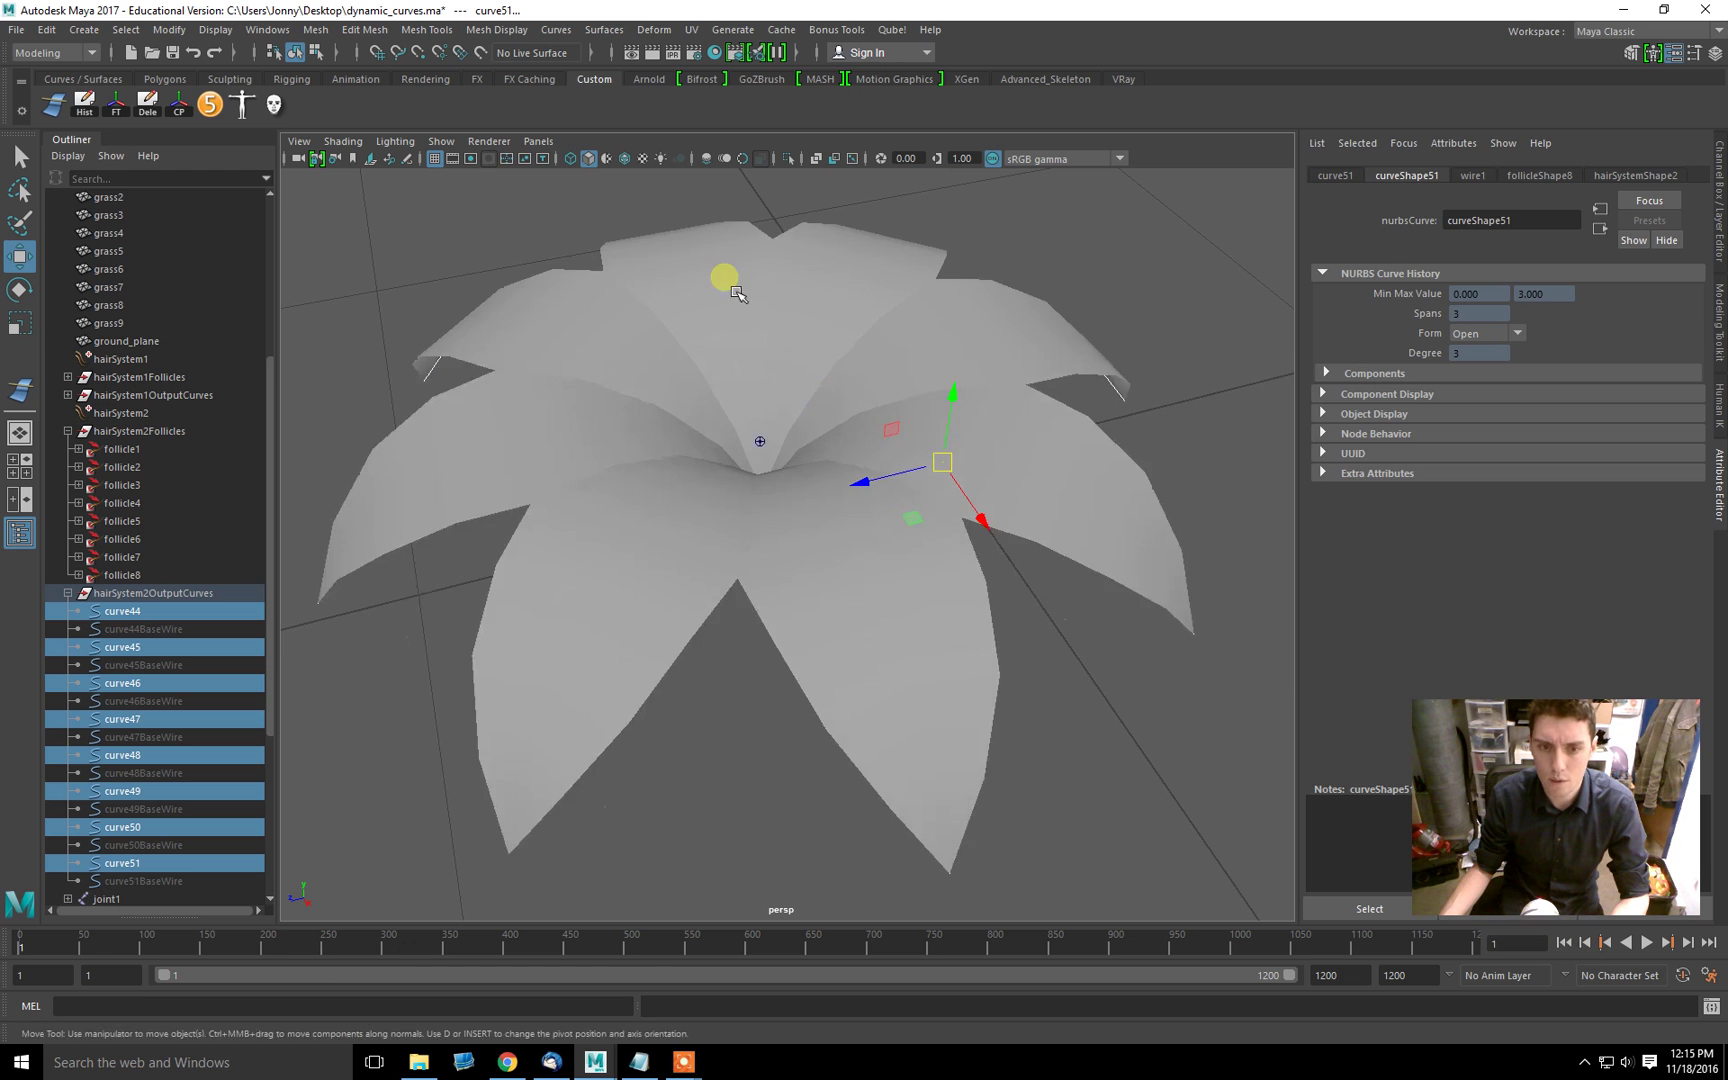
Step: Set the turbulence Intensity of hairSystem2 to 0.1, play the simulation to test it, and stop playback
left_click_drag(721, 278, 733, 458, "alt")
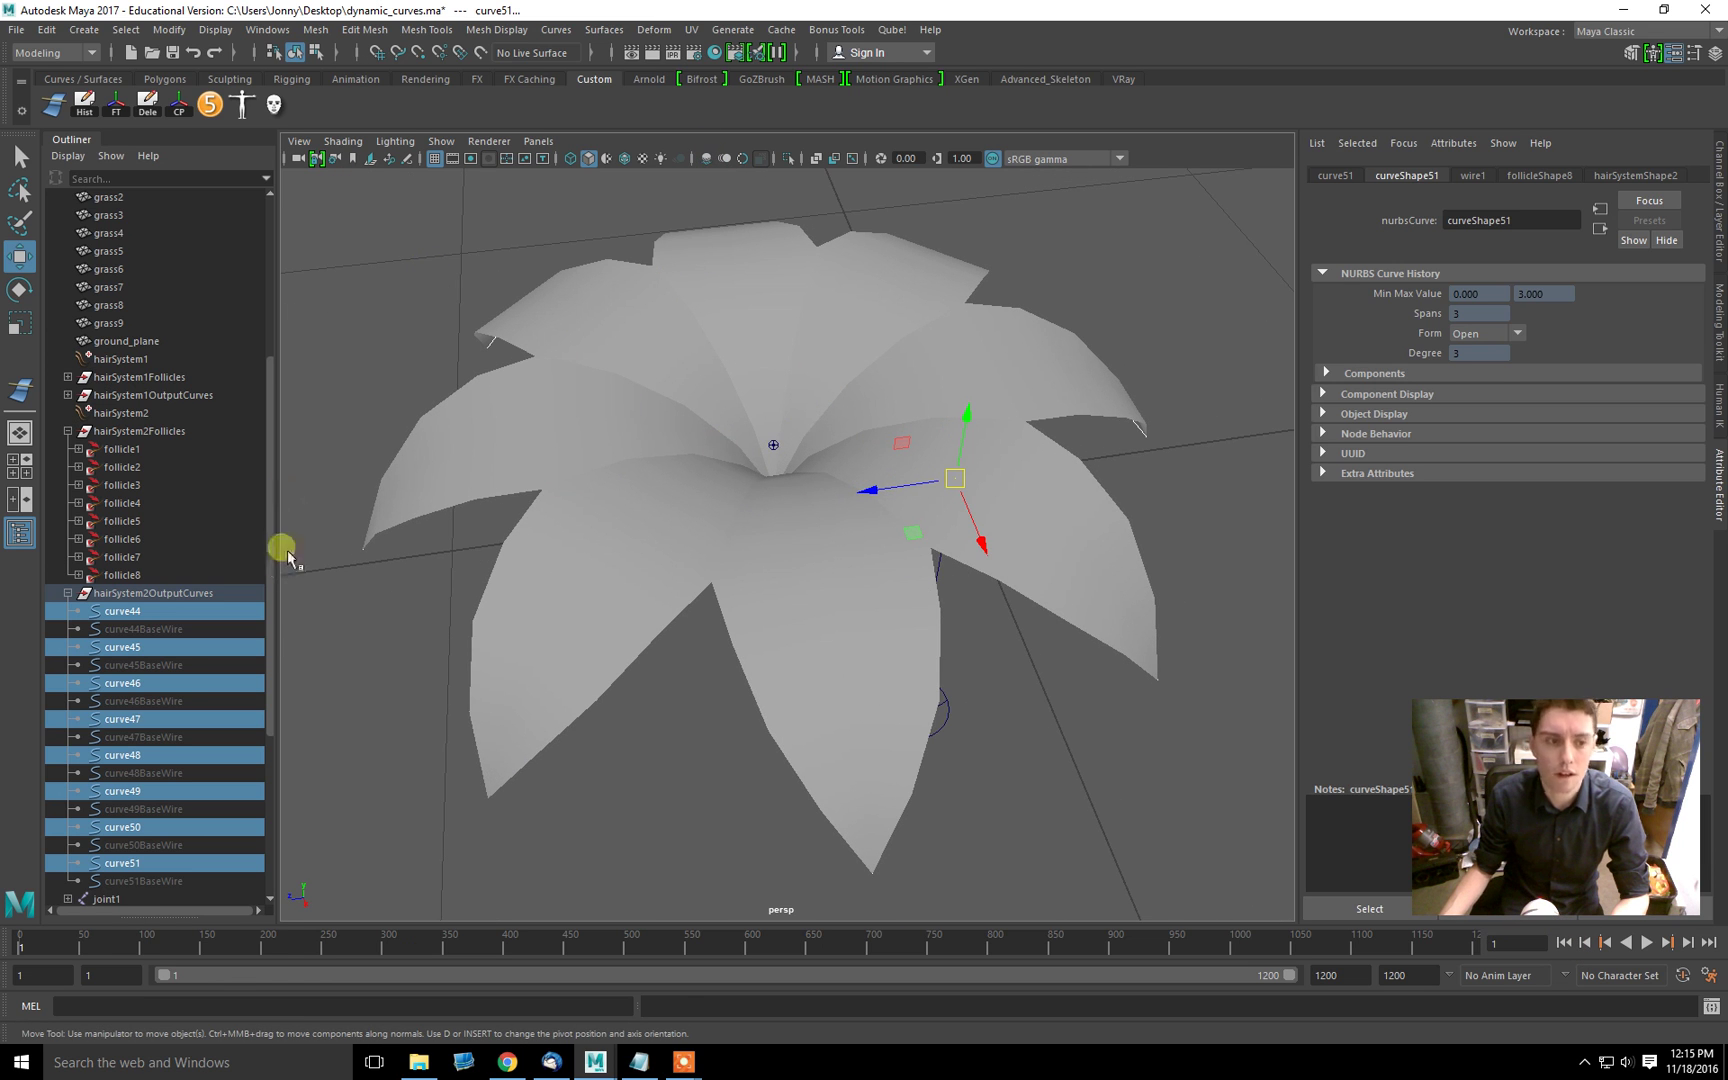
left_click(135, 413)
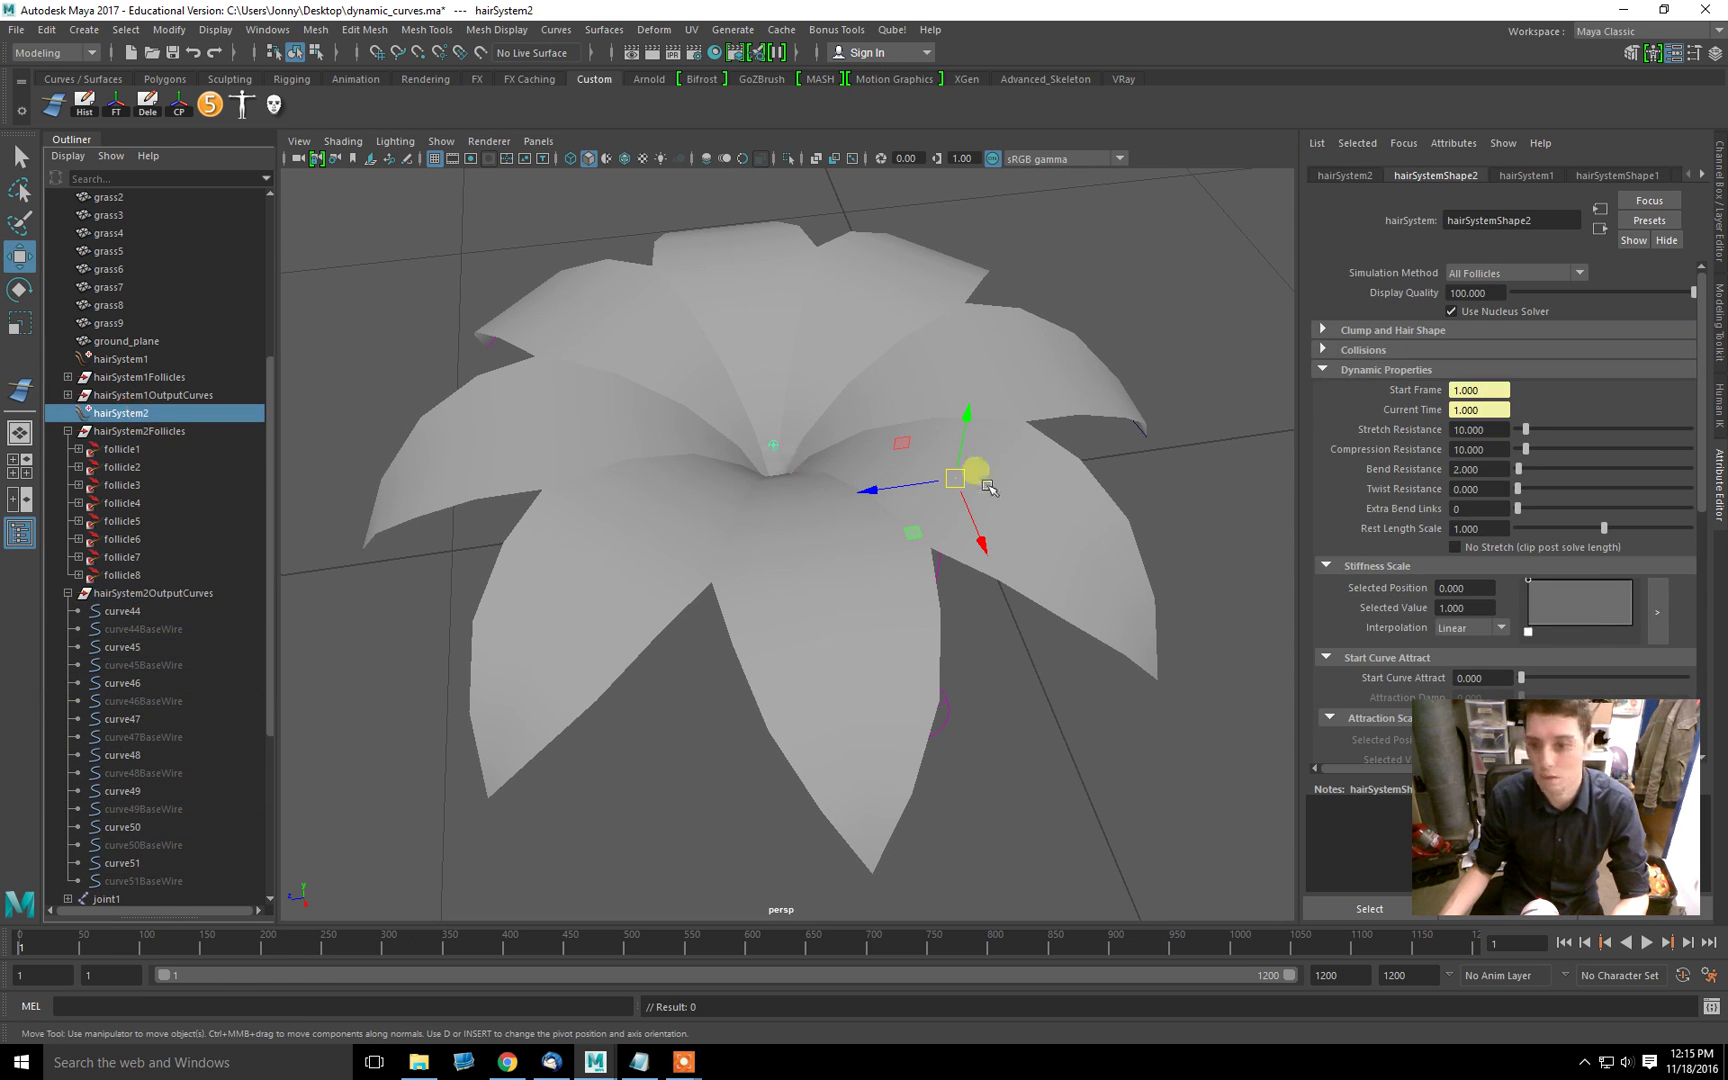
left_click(1325, 369)
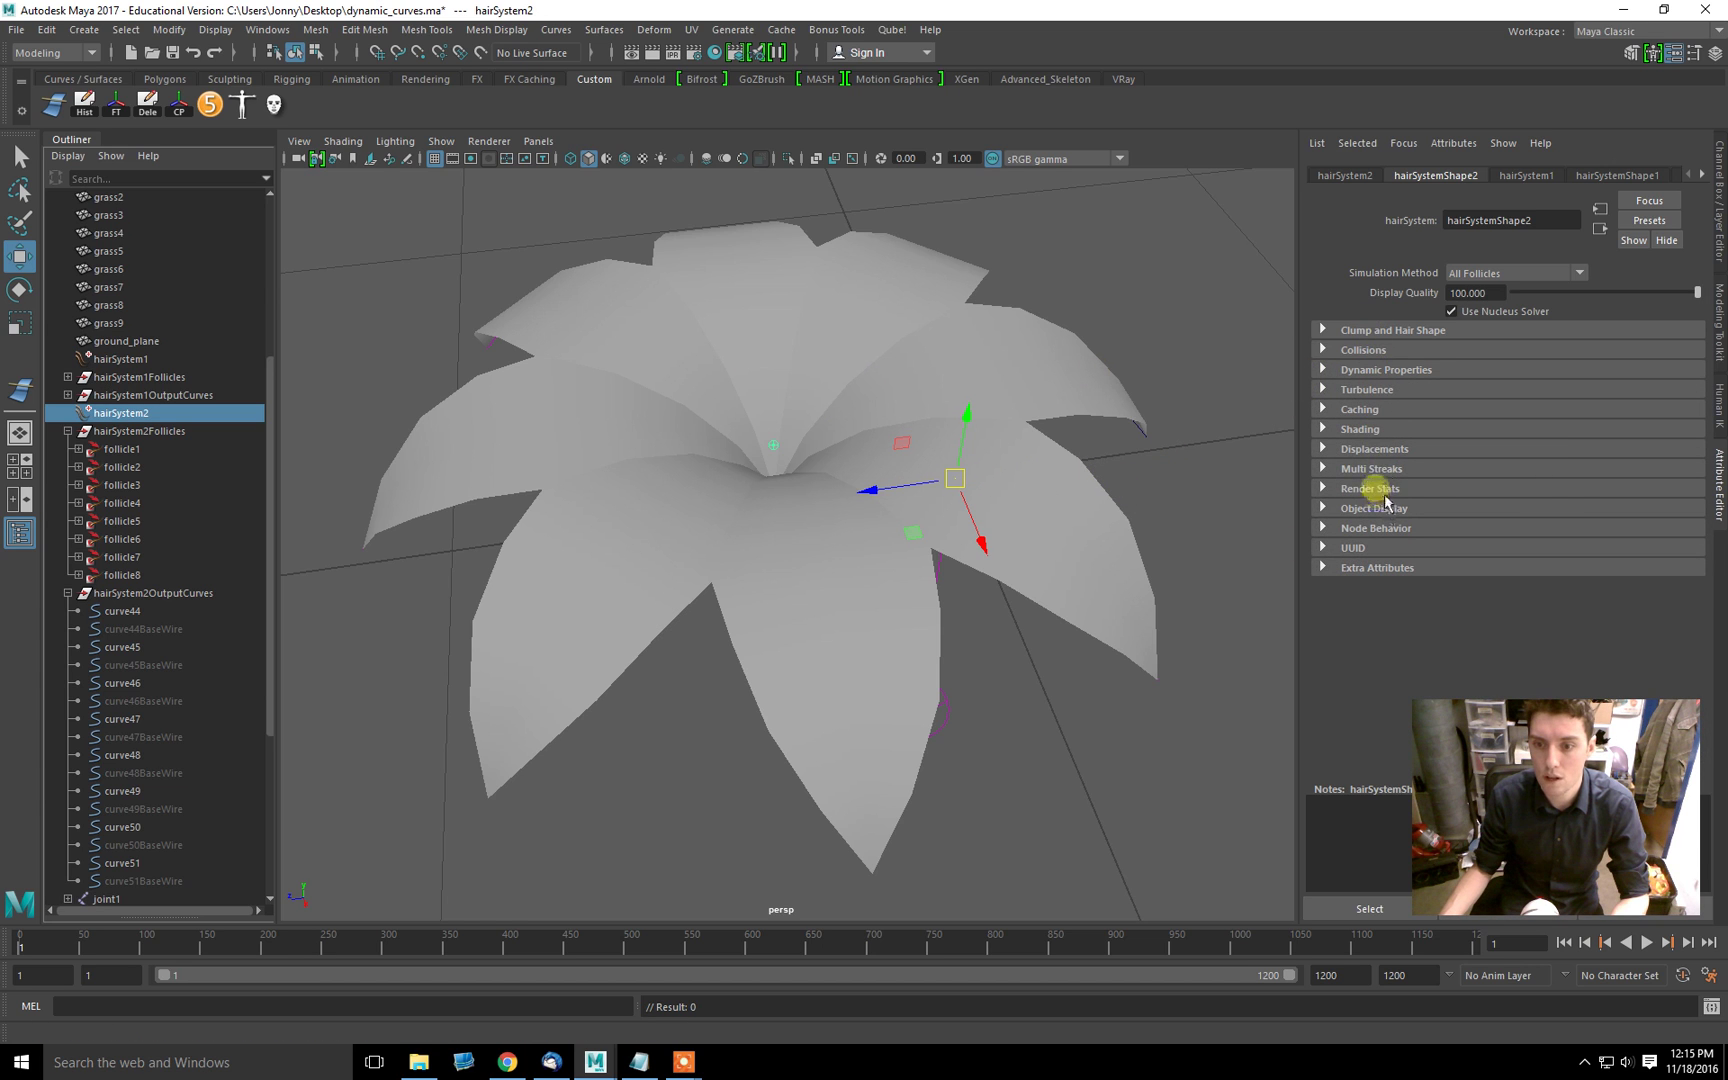
left_click(1368, 390)
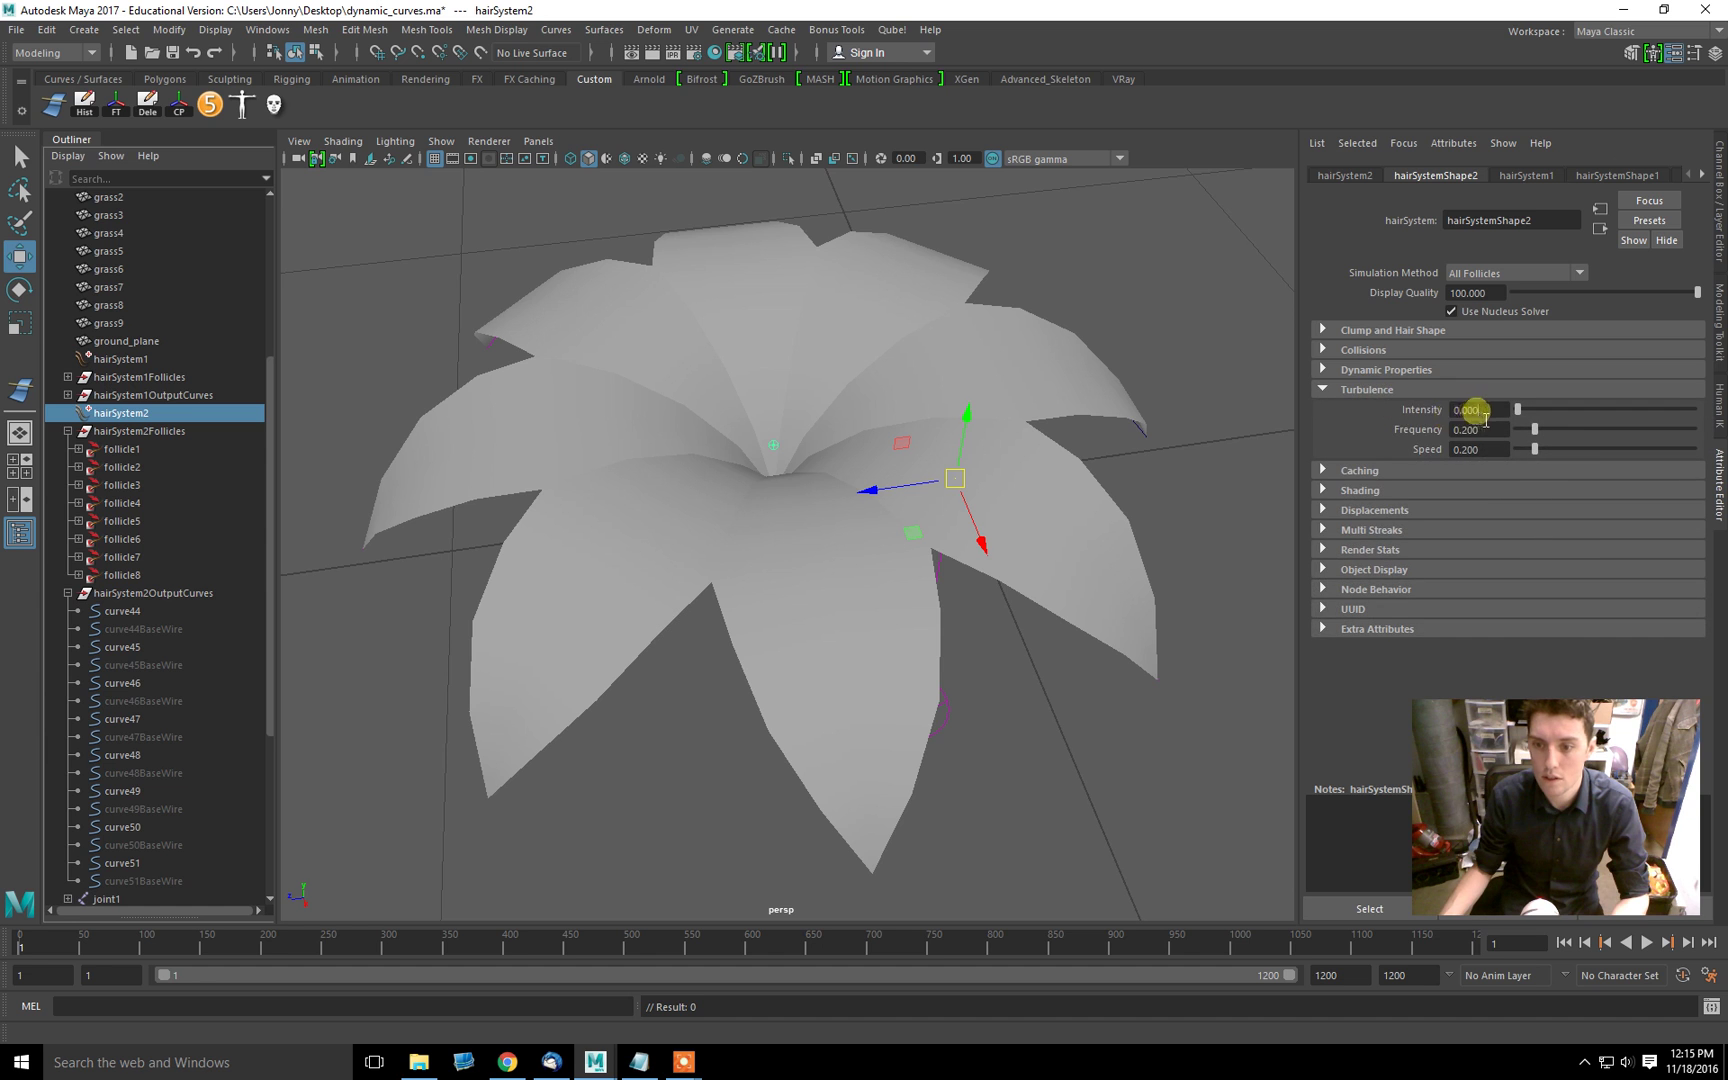
type("0.1")
key("Return")
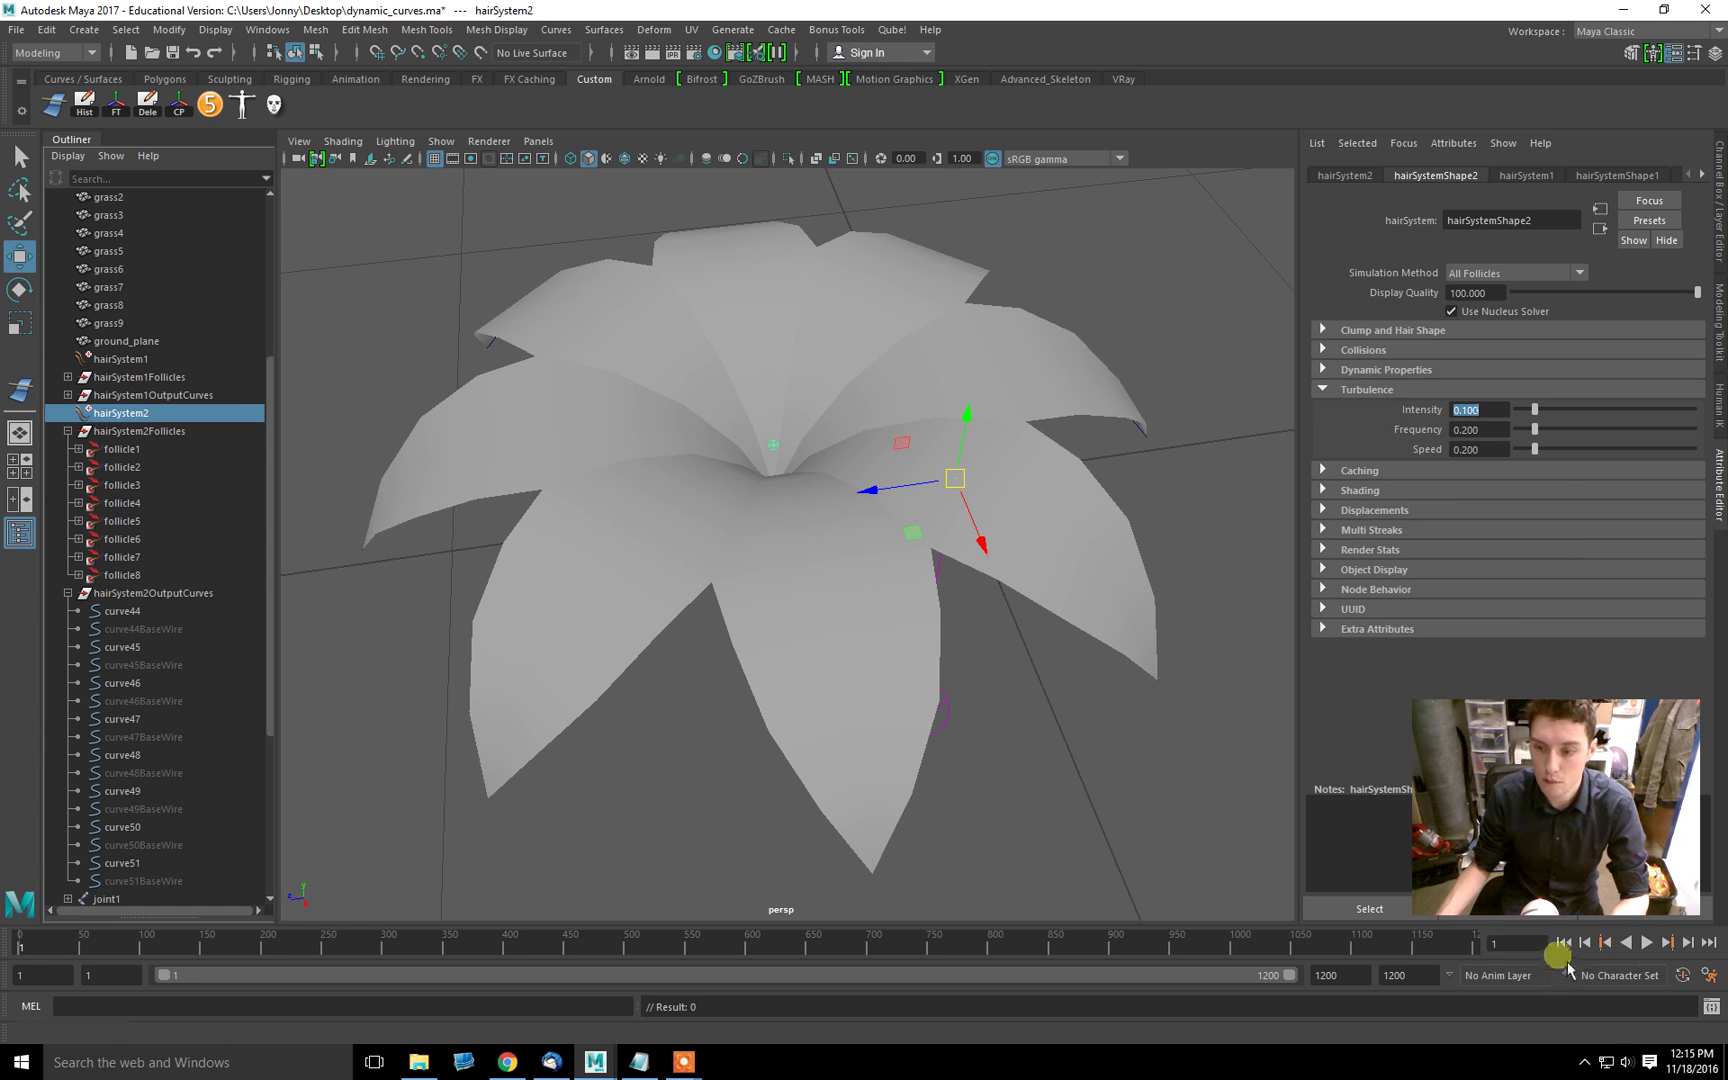
left_click(1650, 943)
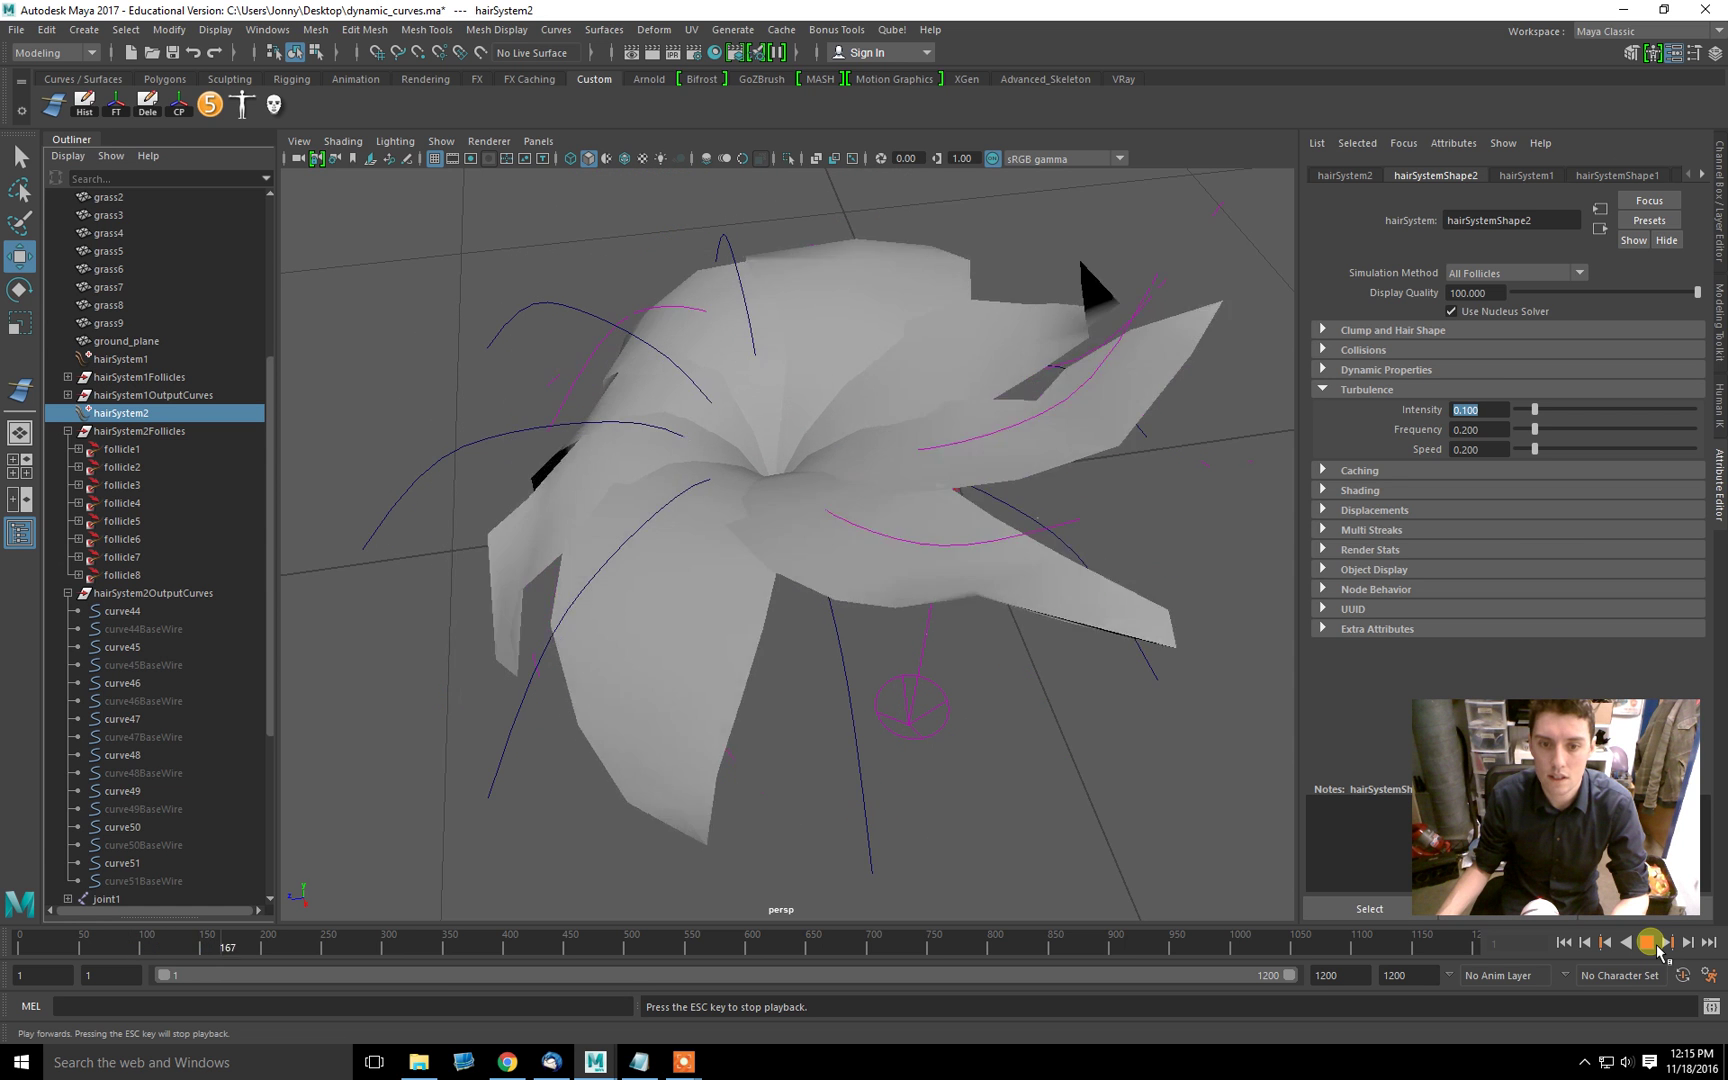
left_click(1652, 944)
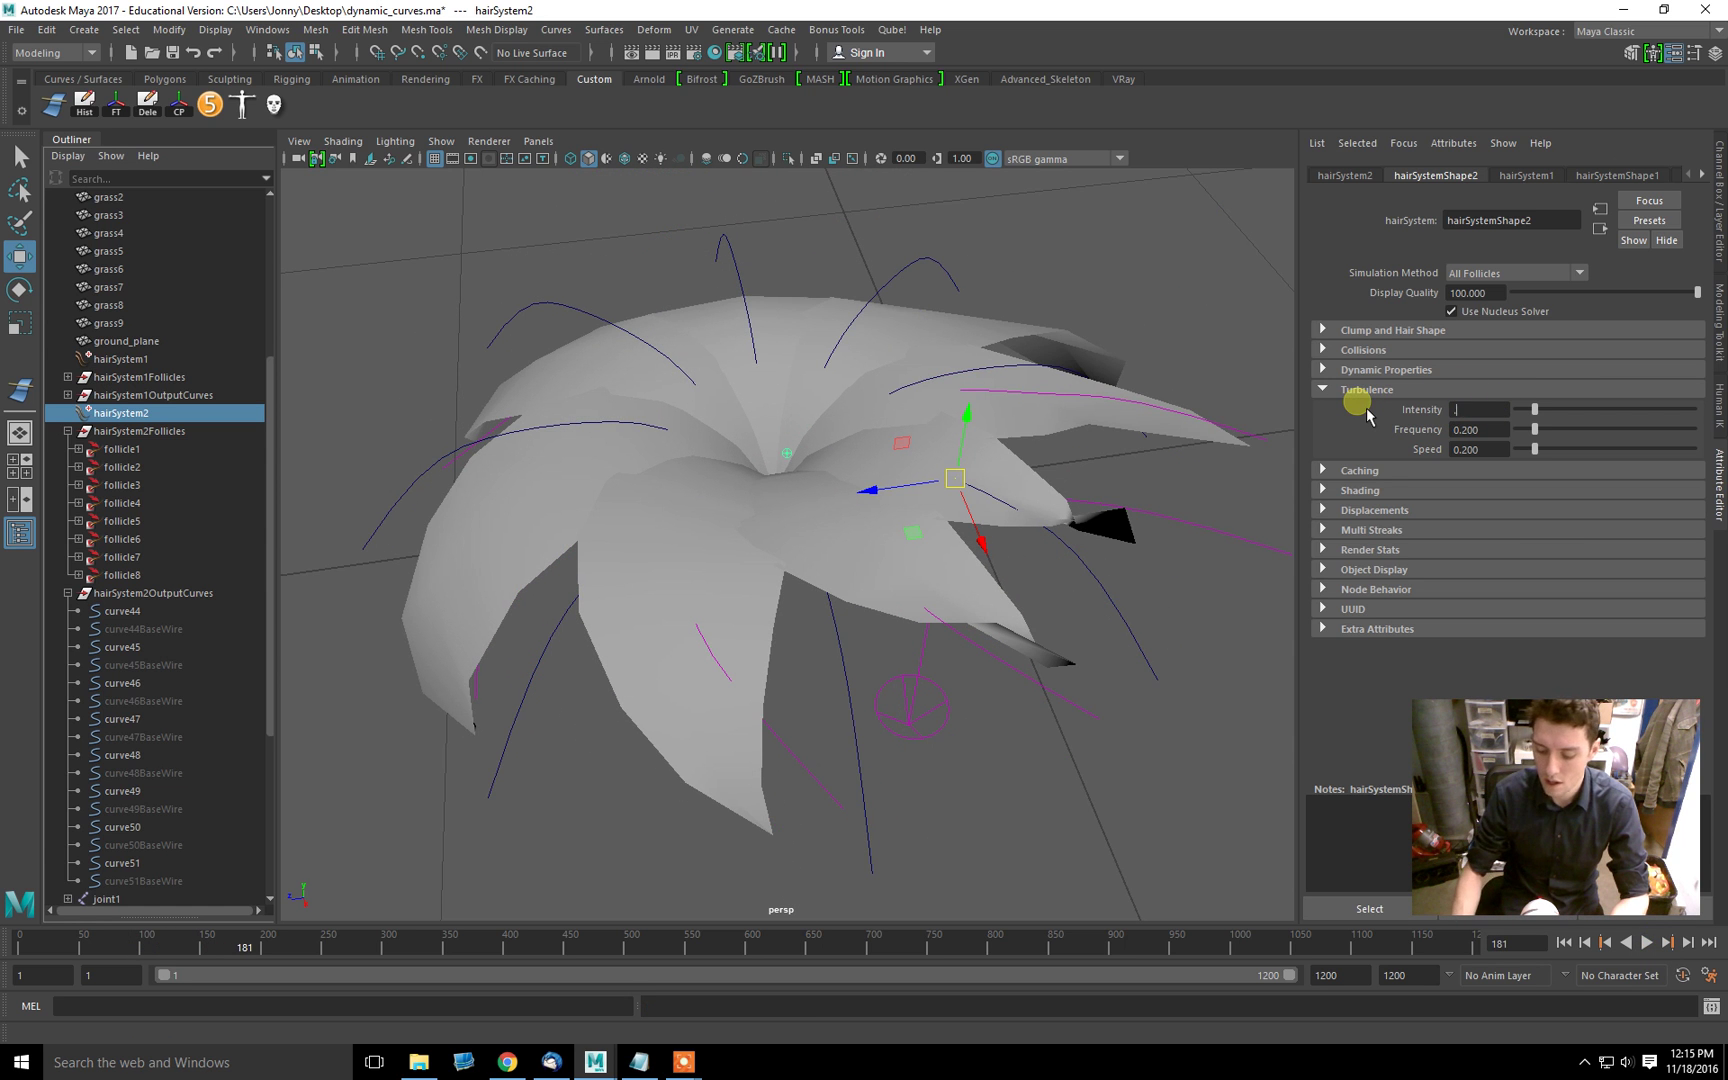
Step: Set the hair system's turbulence Intensity to 0.02 and Frequency to 0.1, and replay the simulation from the first frame
type(".02")
key("Tab")
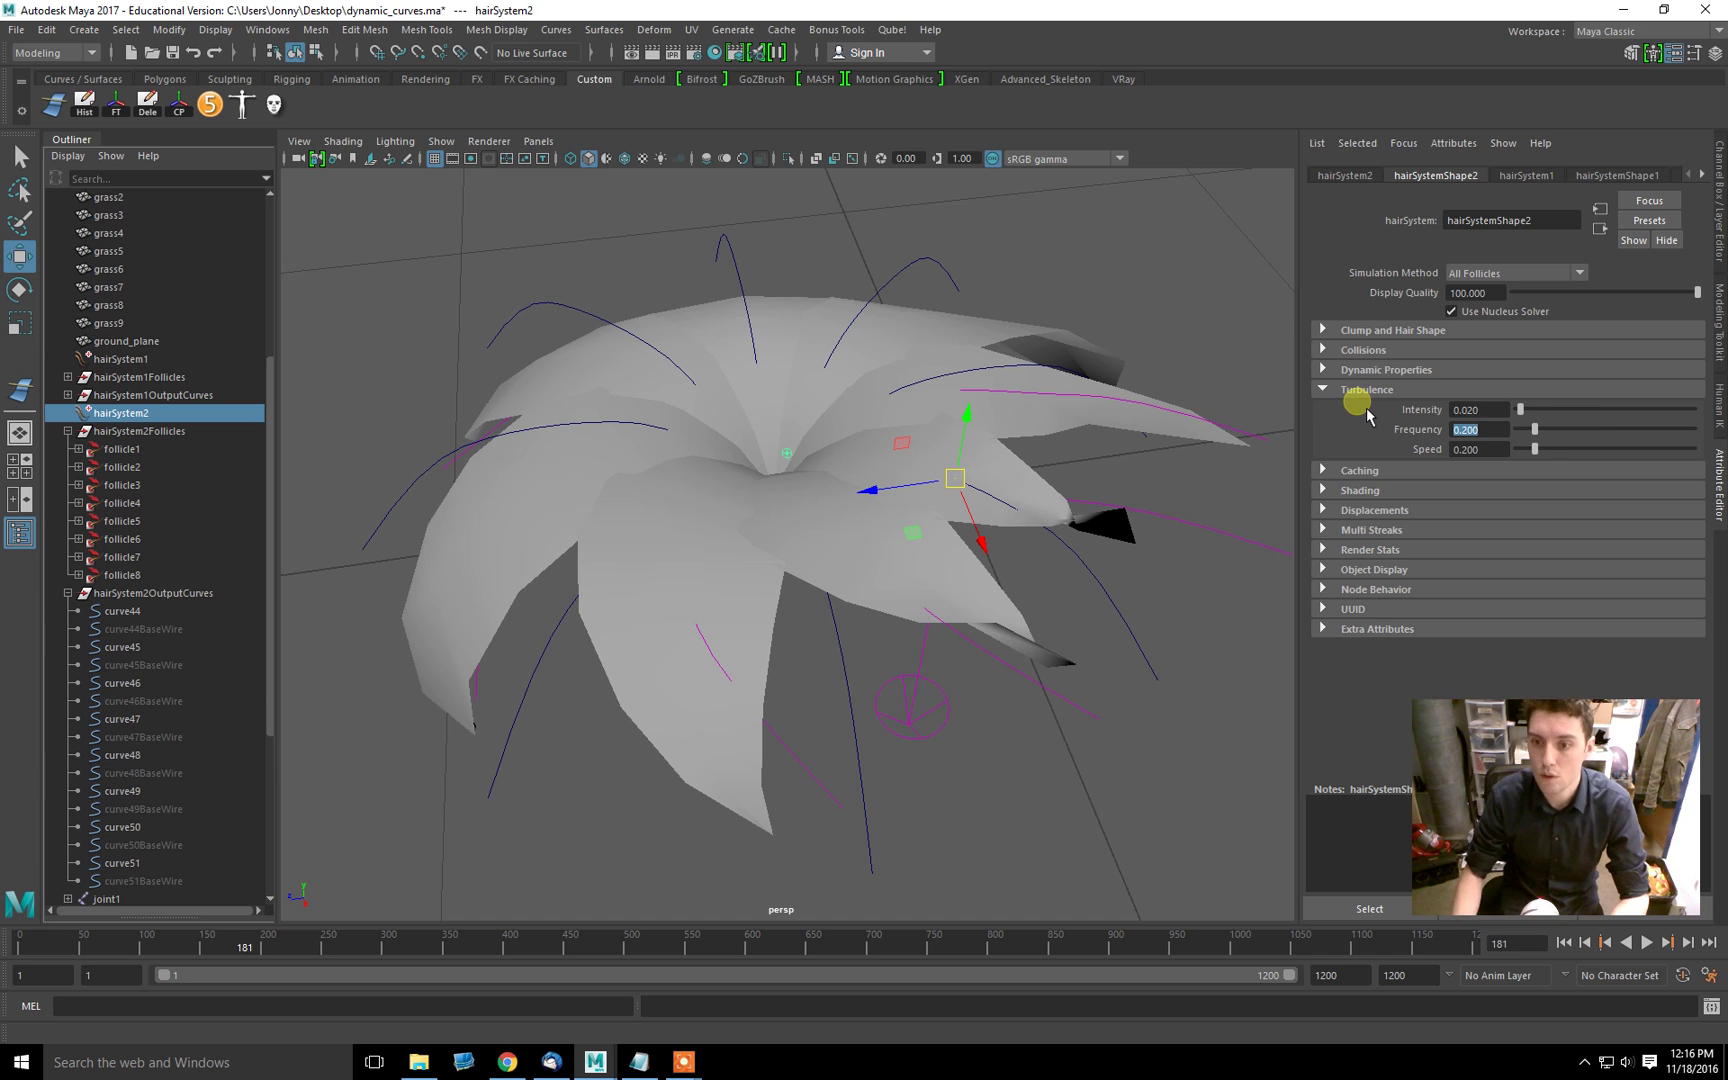
type(".1")
key("Tab")
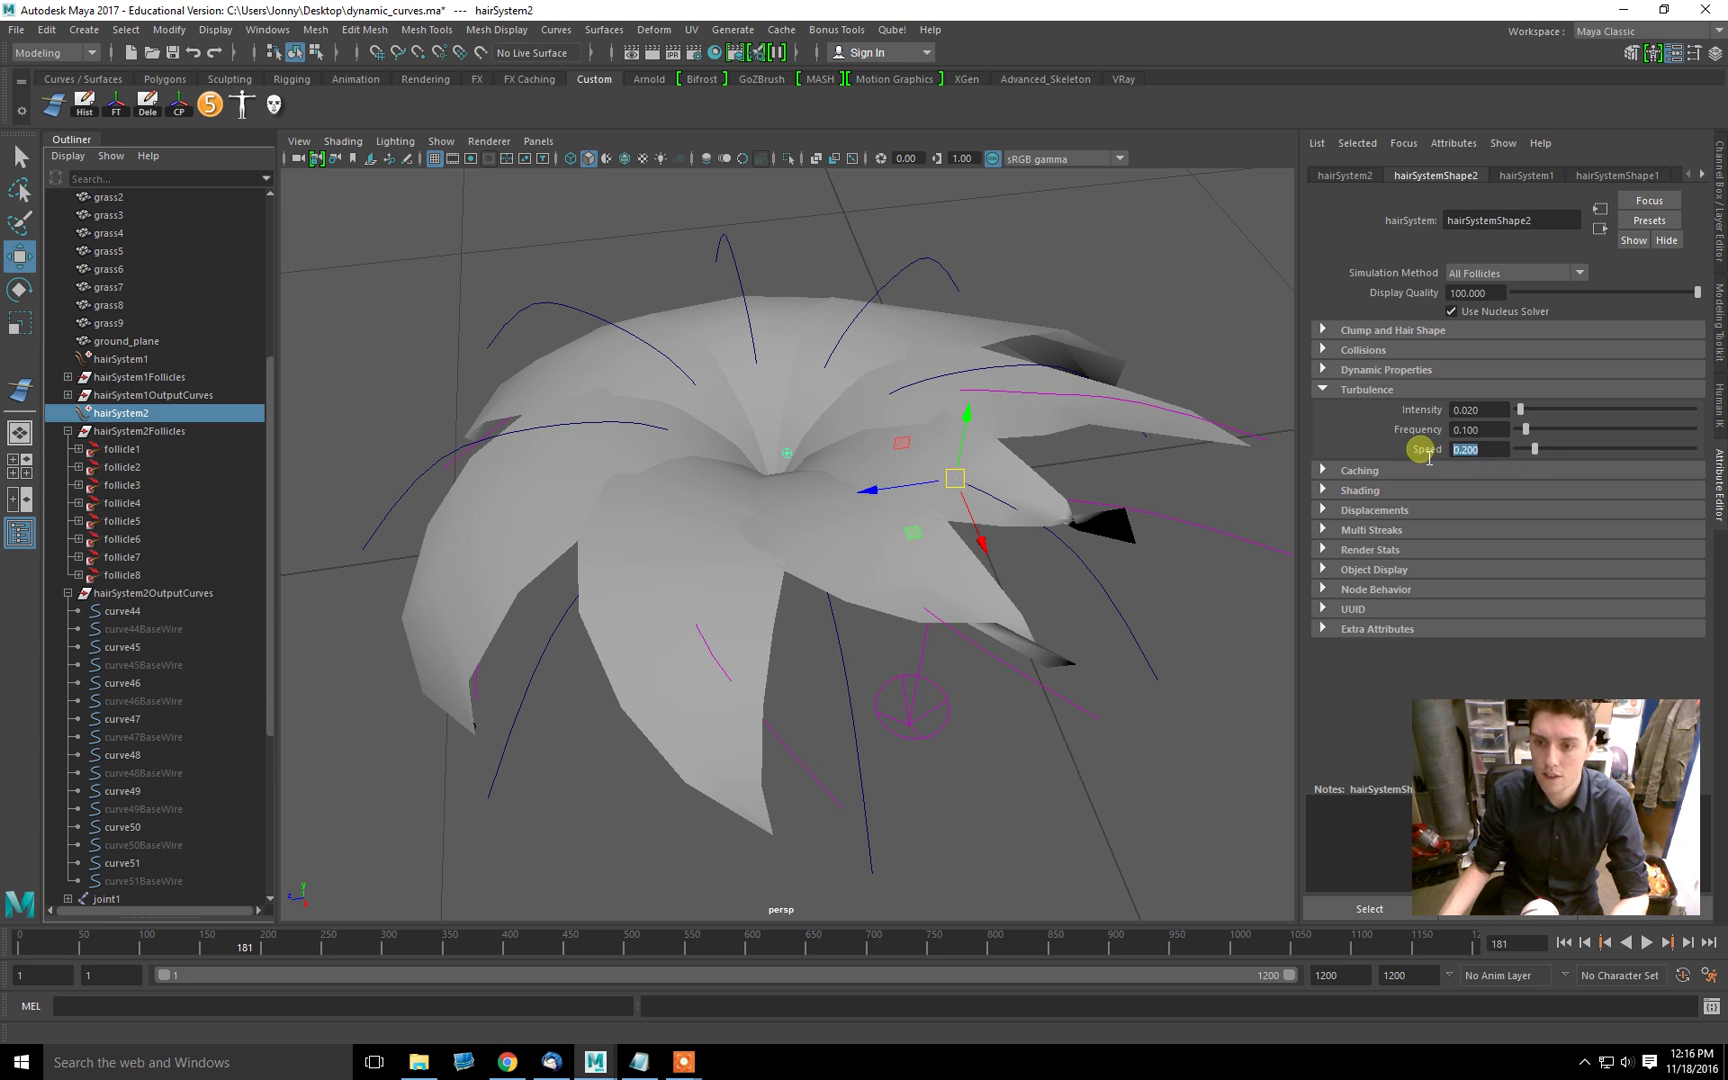
left_click(1563, 942)
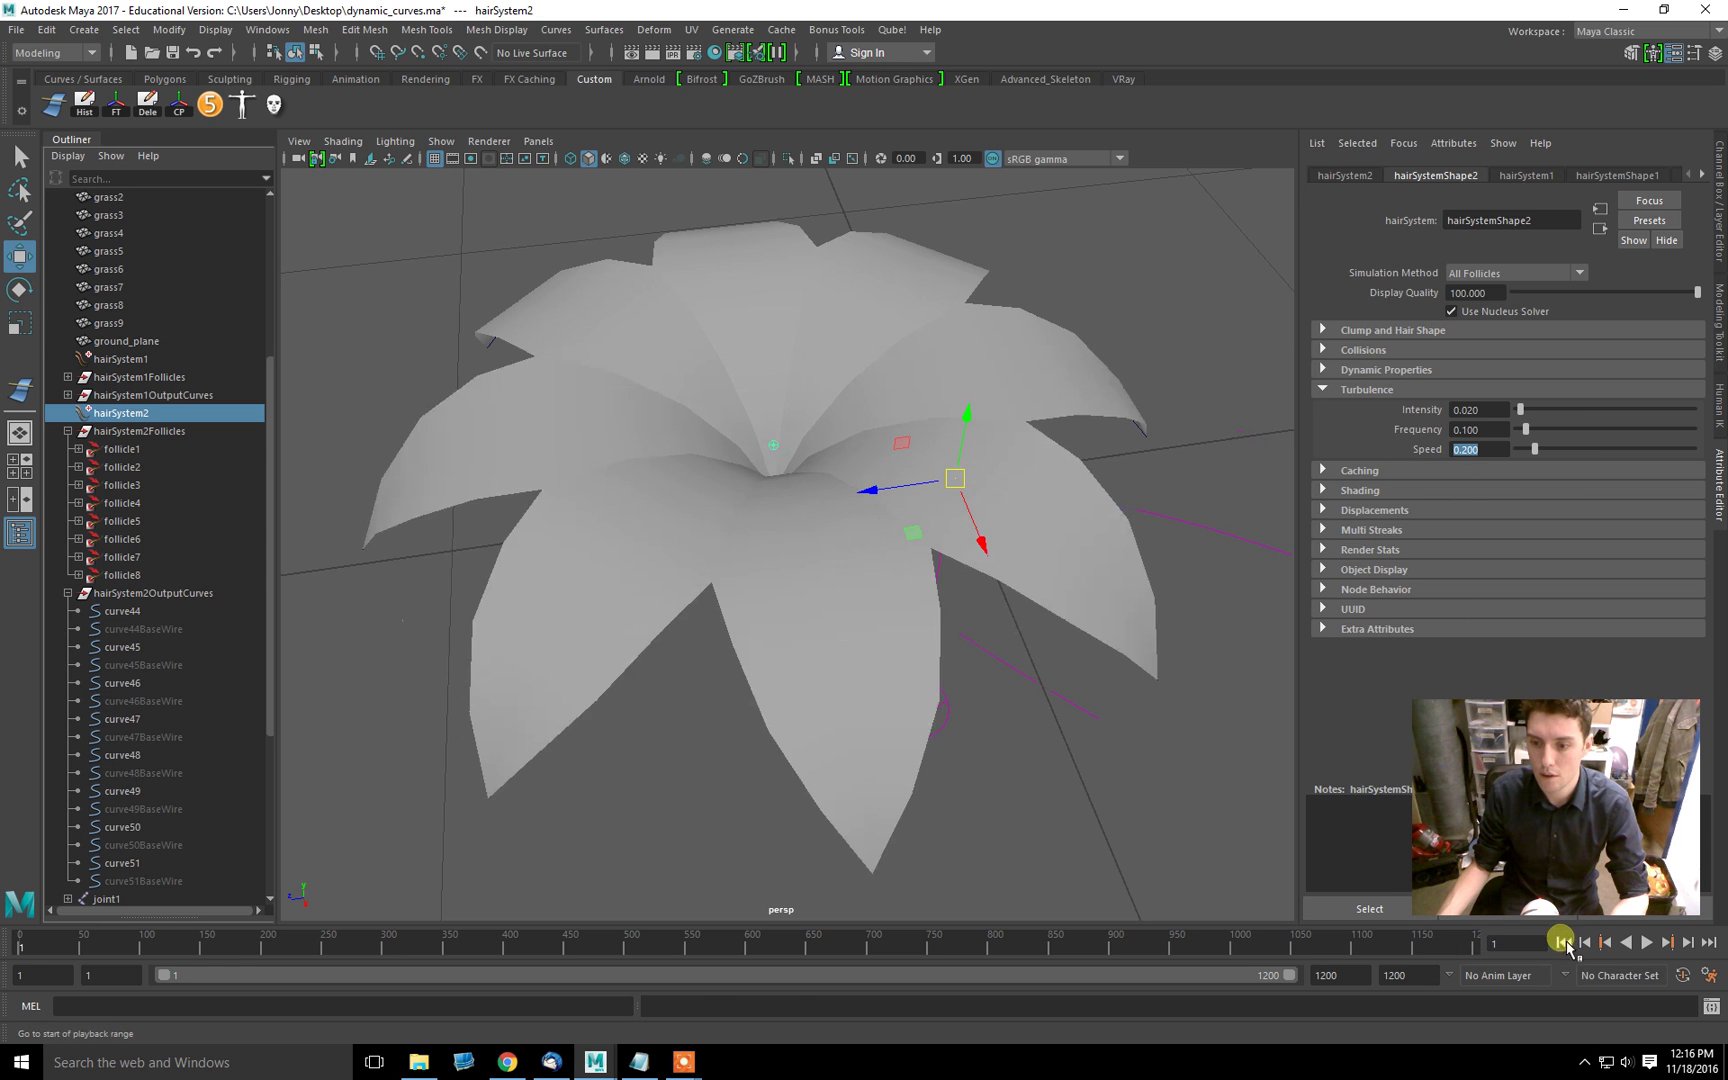
left_click(1650, 944)
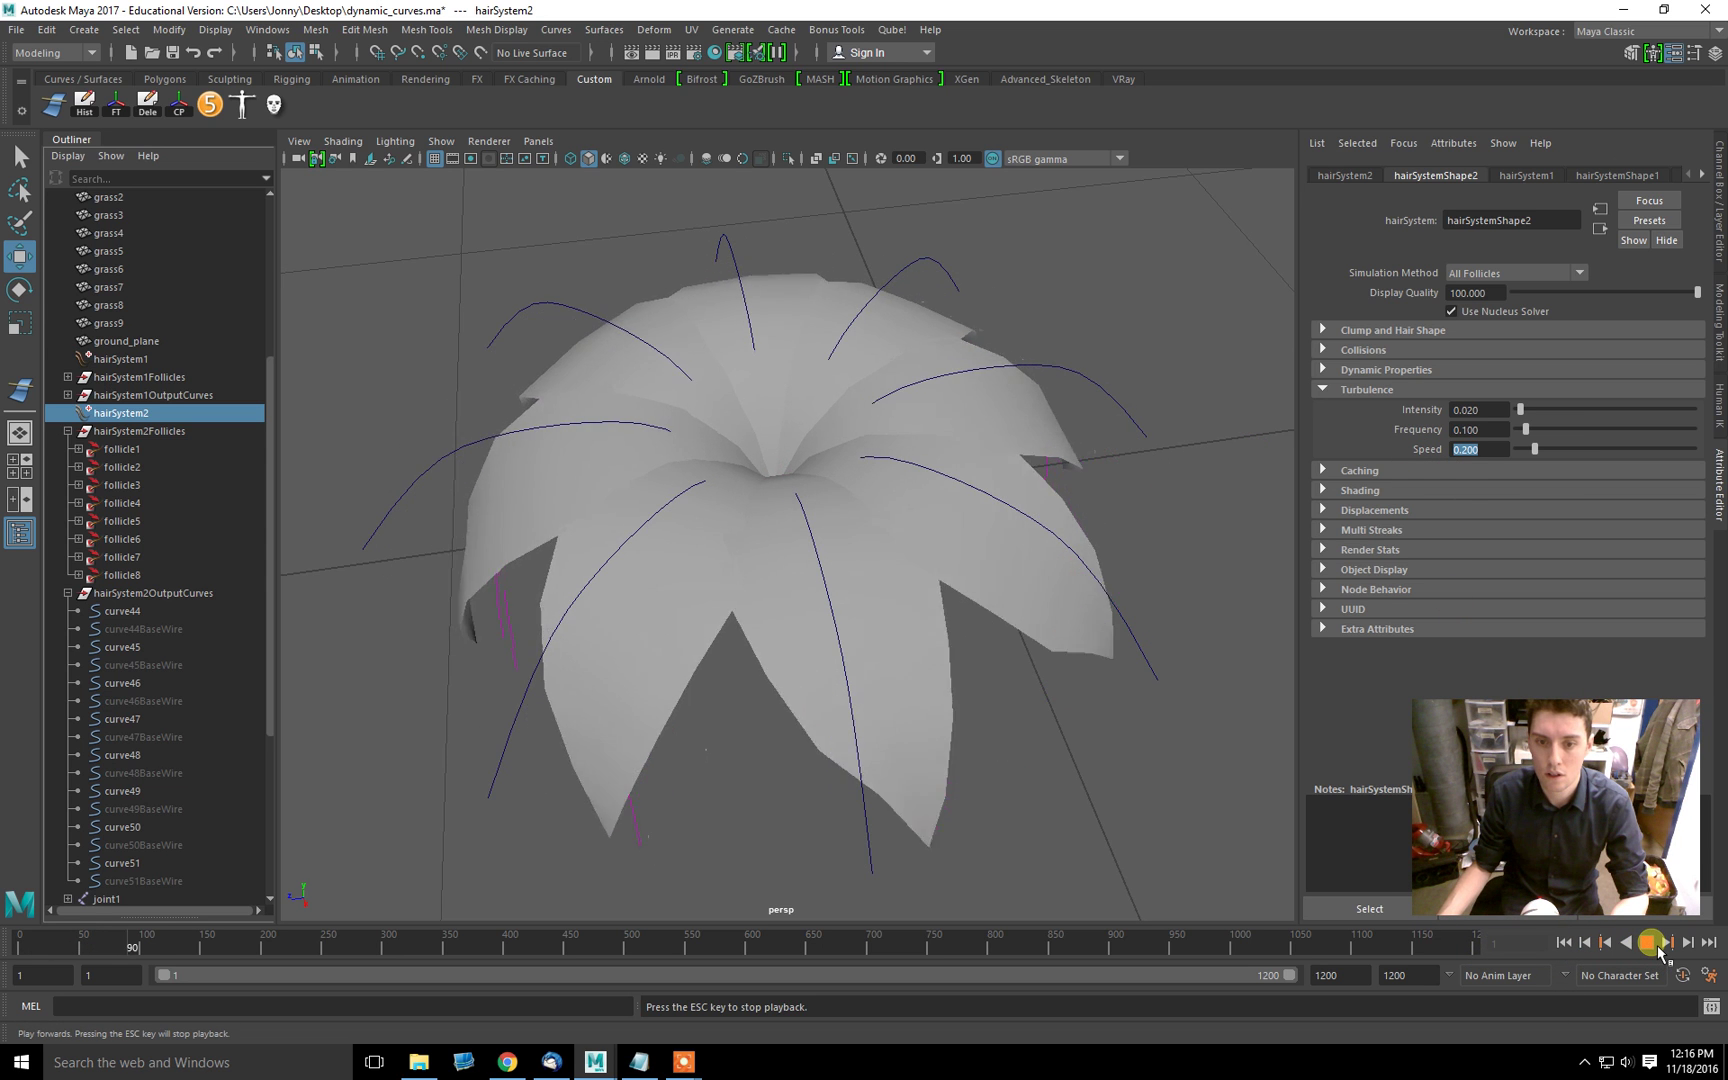
left_click(1652, 944)
Step: Set the turbulence Speed to 0.05, replay the simulation from the first frame, and stop it
left_click_drag(1486, 454, 1390, 438)
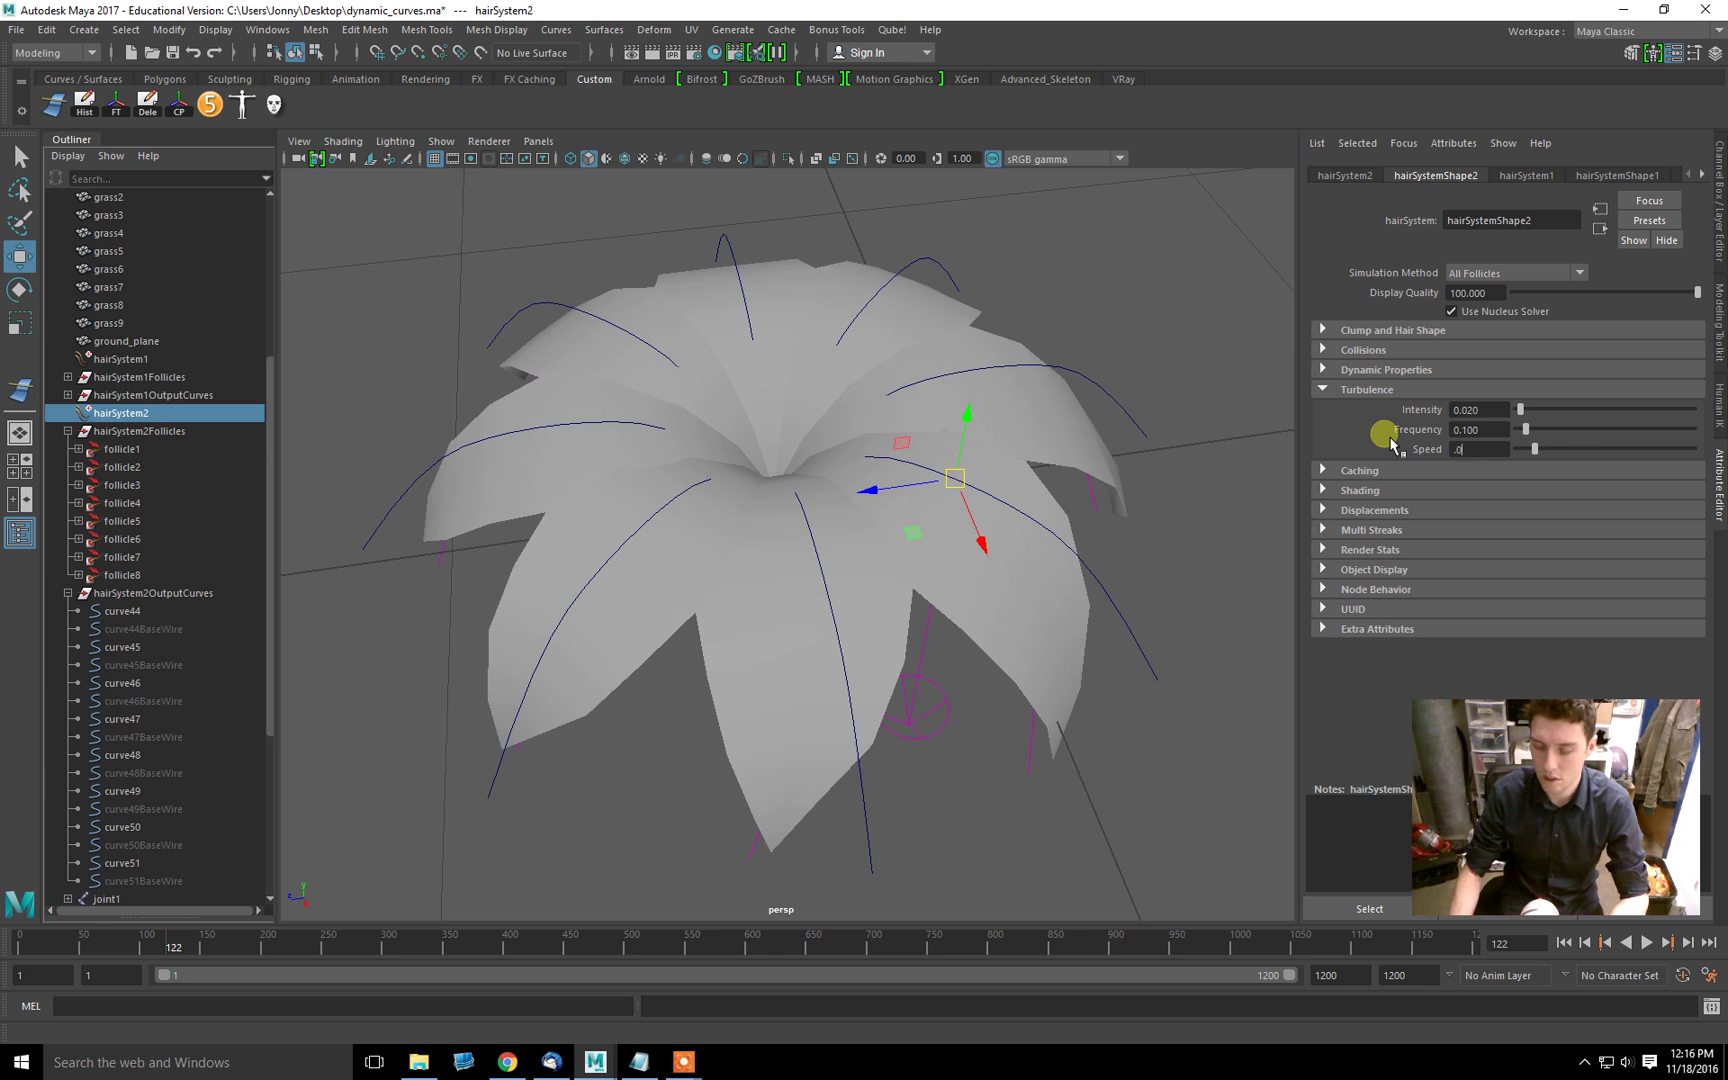
left_click(1563, 942)
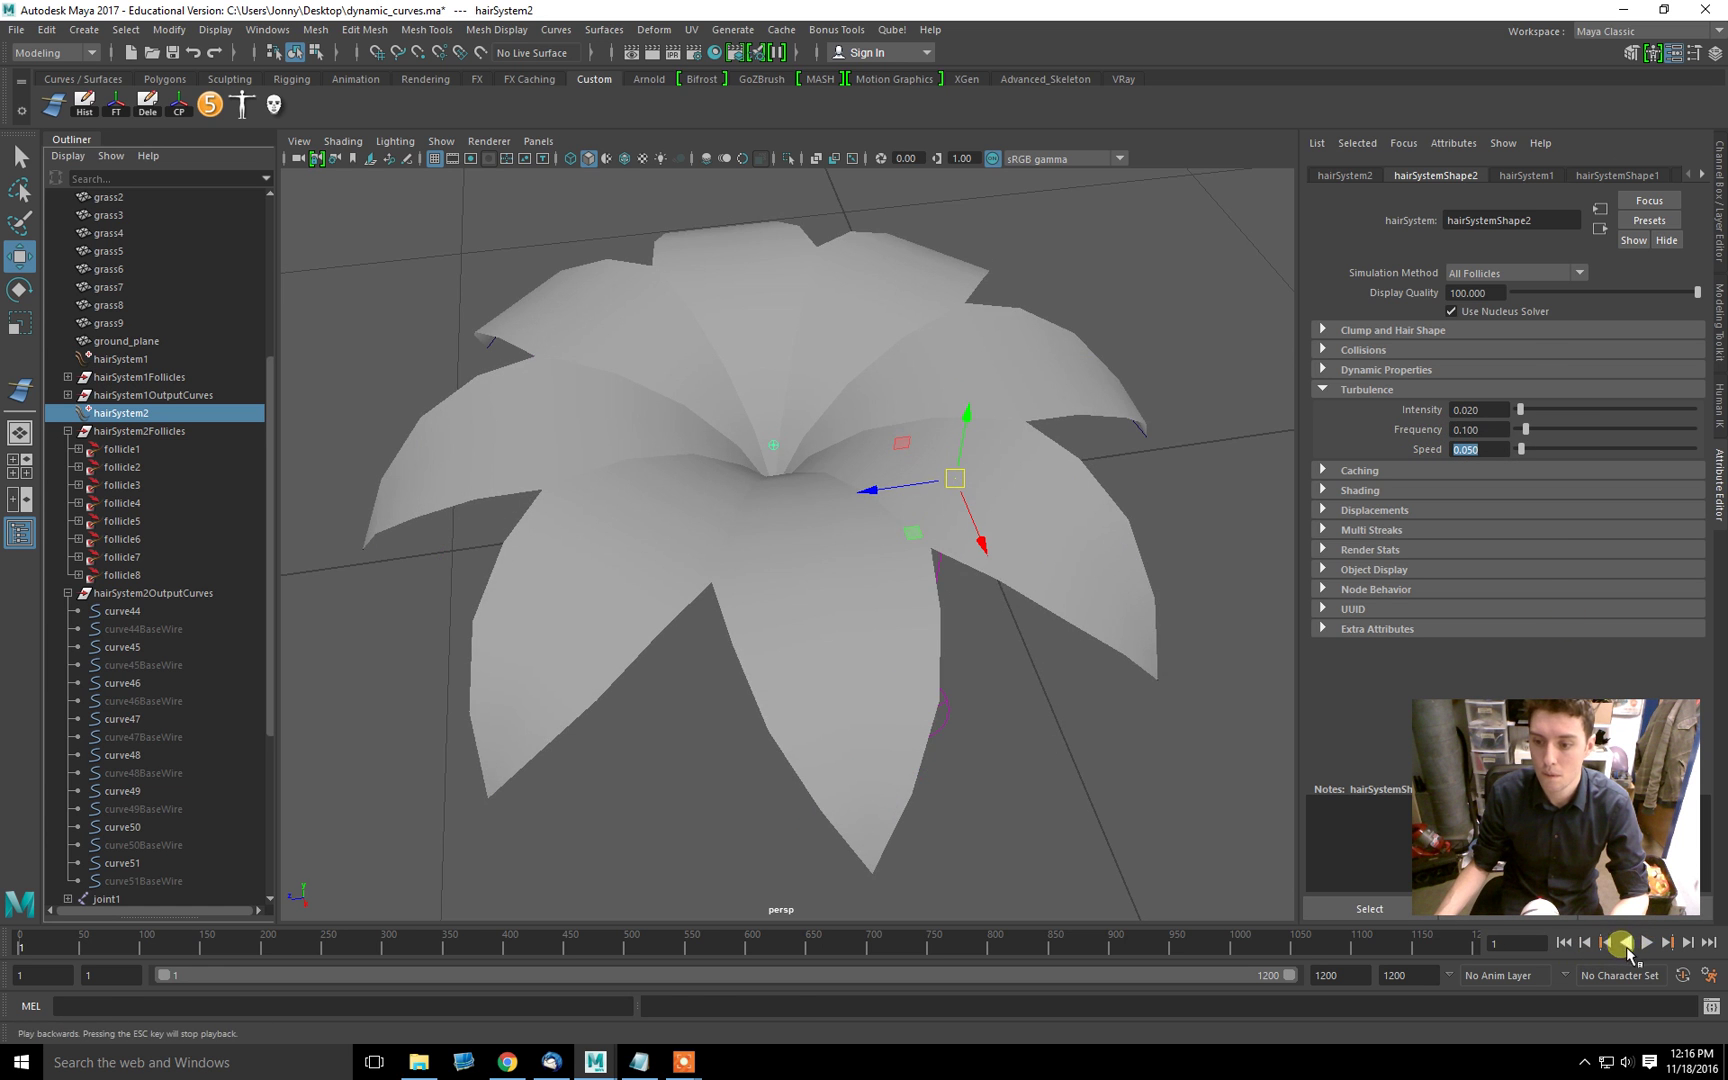
left_click(1648, 943)
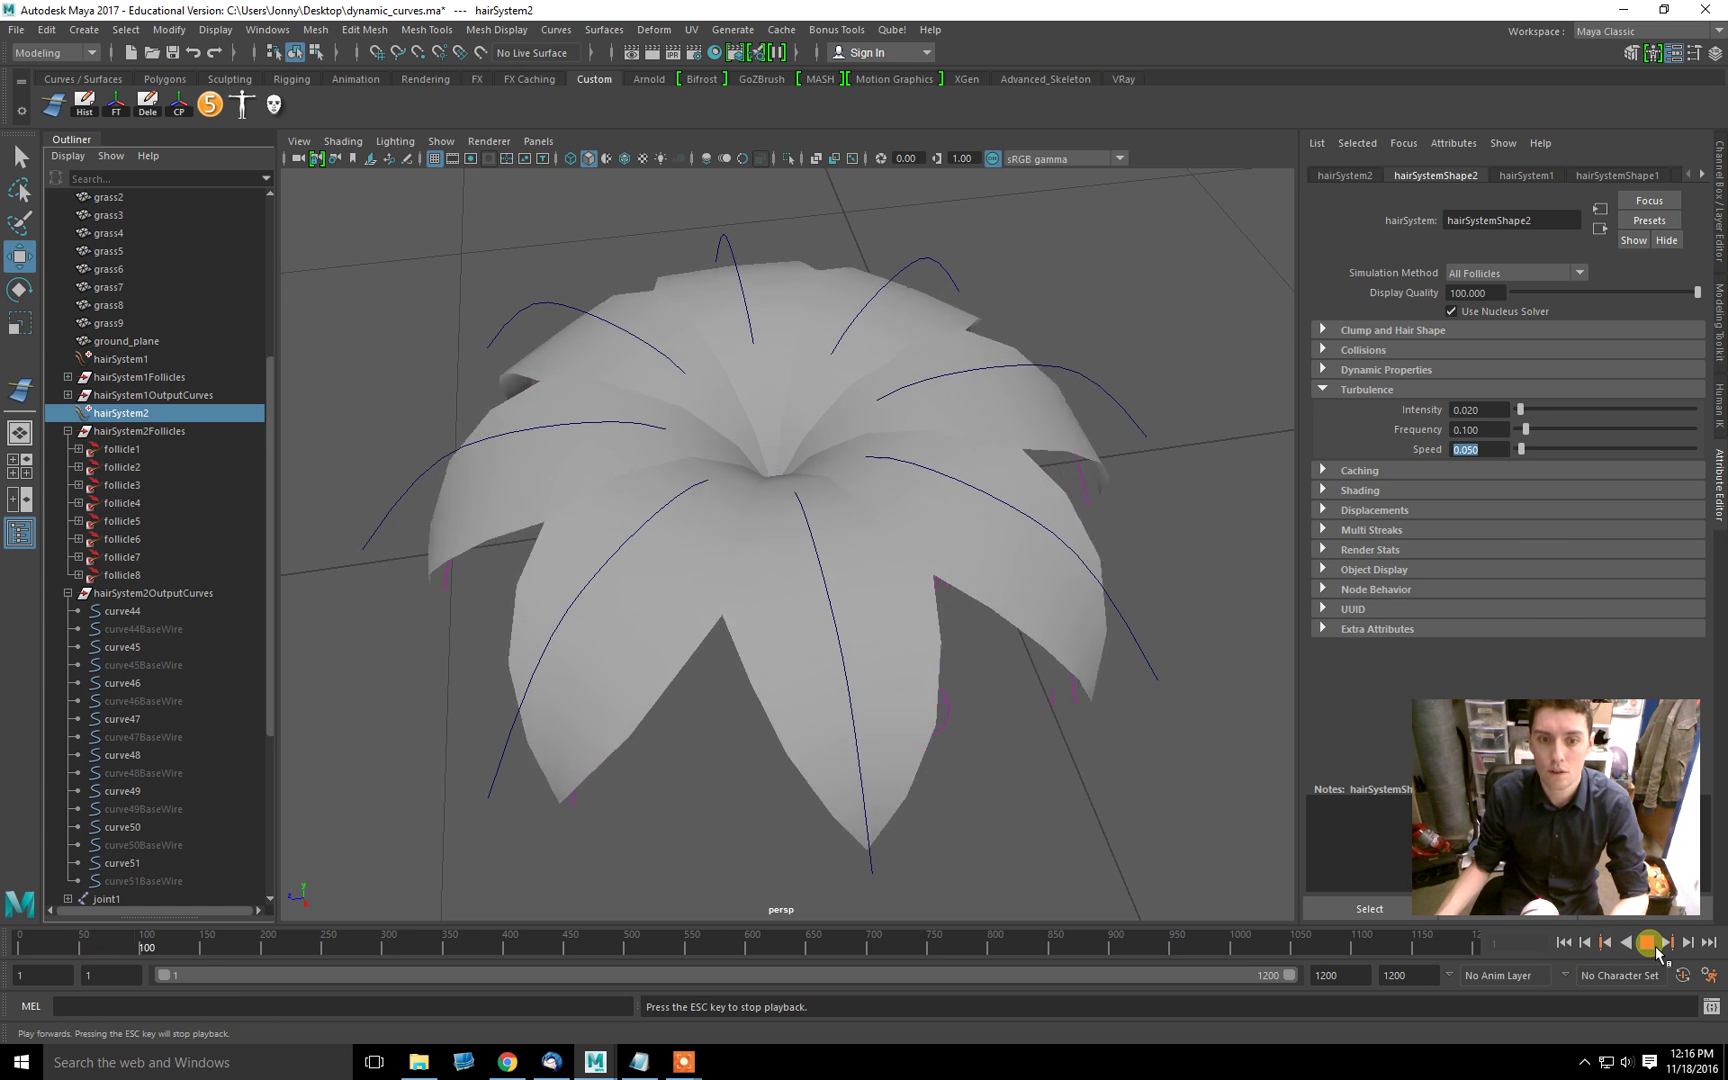
left_click(1648, 943)
Step: Set the turbulence Intensity to 0.1 with the slower speed and play the simulation from the first frame
left_click(1463, 410)
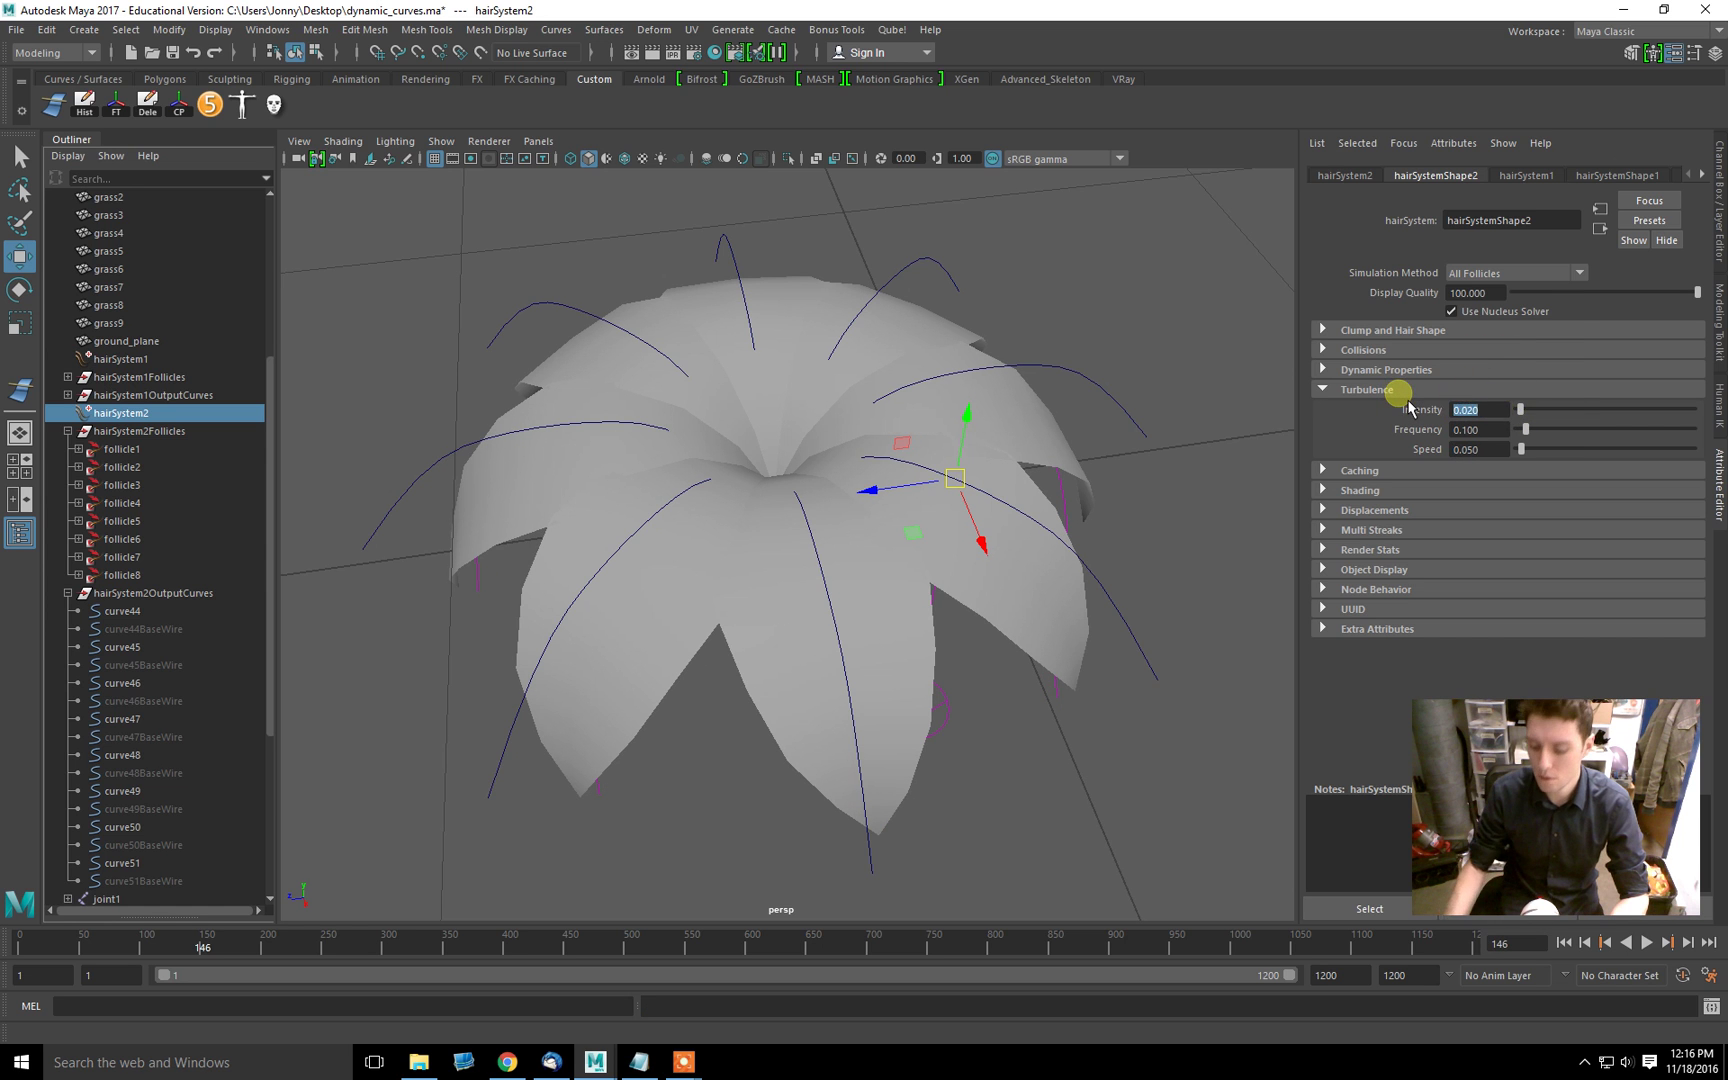
left_click(1563, 942)
left_click(1648, 943)
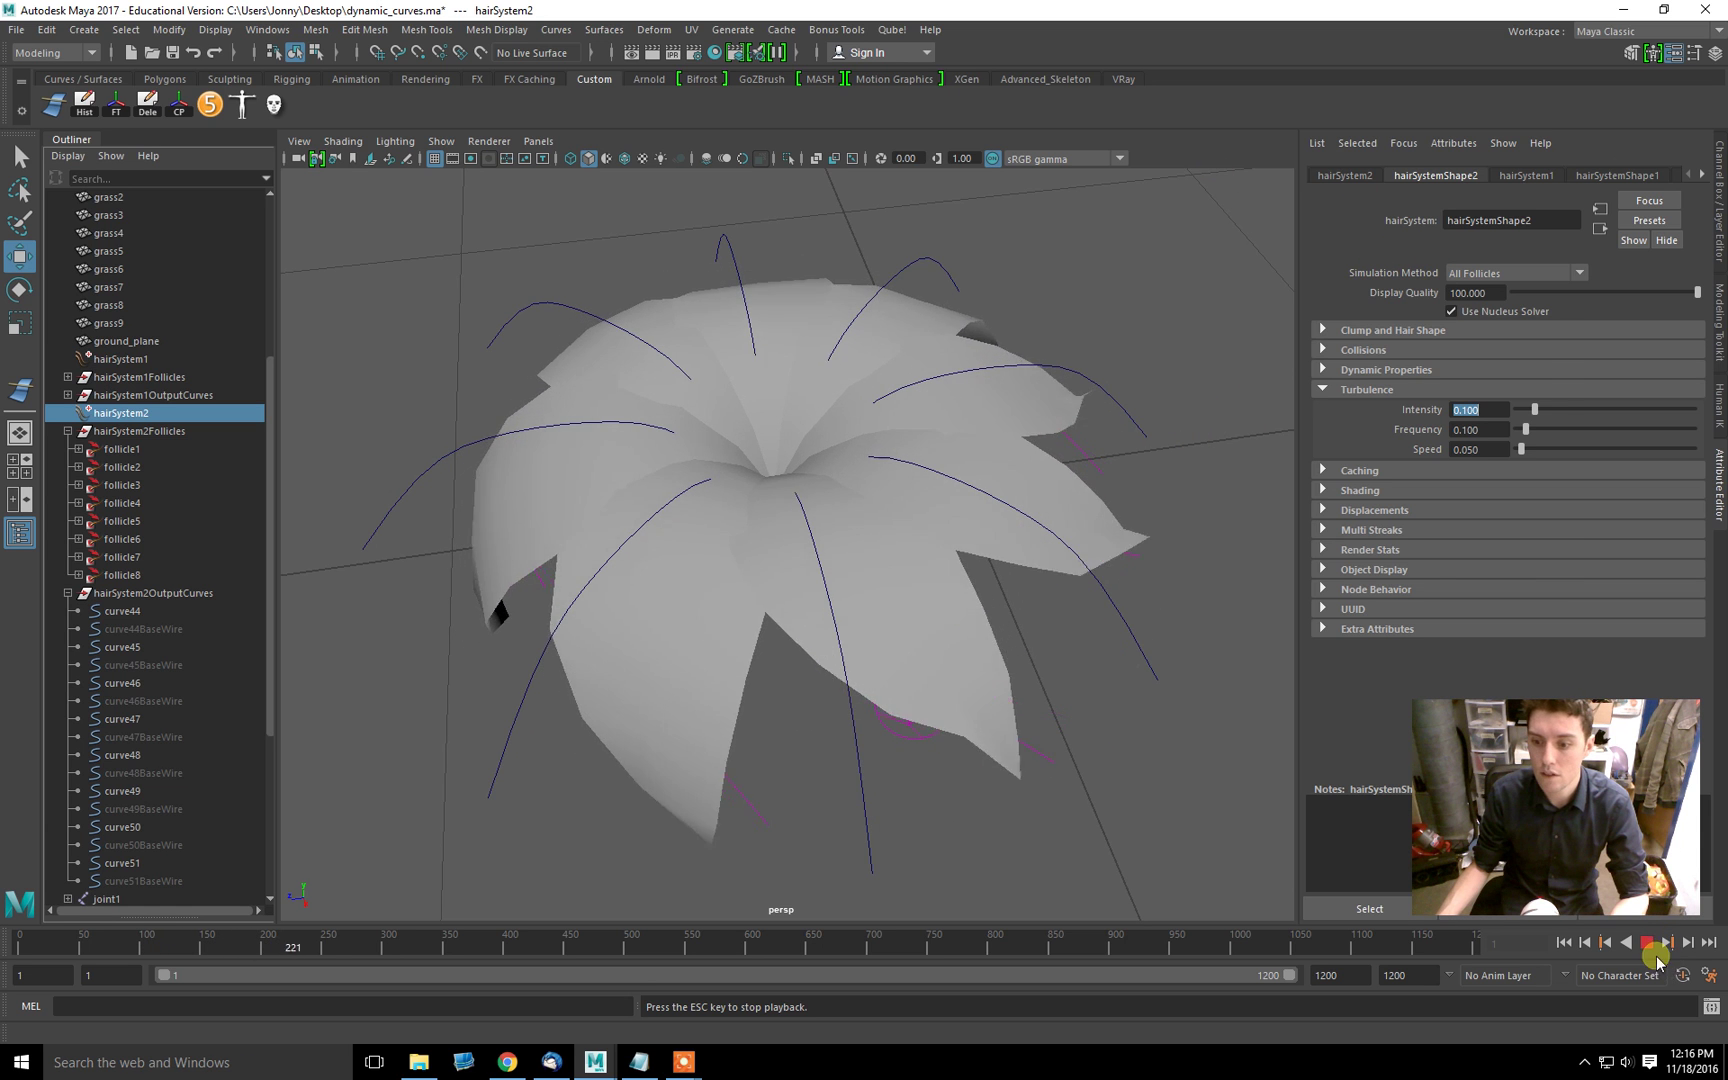
Step: Stop playback, select hairSystem2, and create an Air field for it from the FX tools
left_click(1649, 944)
left_click_drag(1046, 512, 994, 488, "alt")
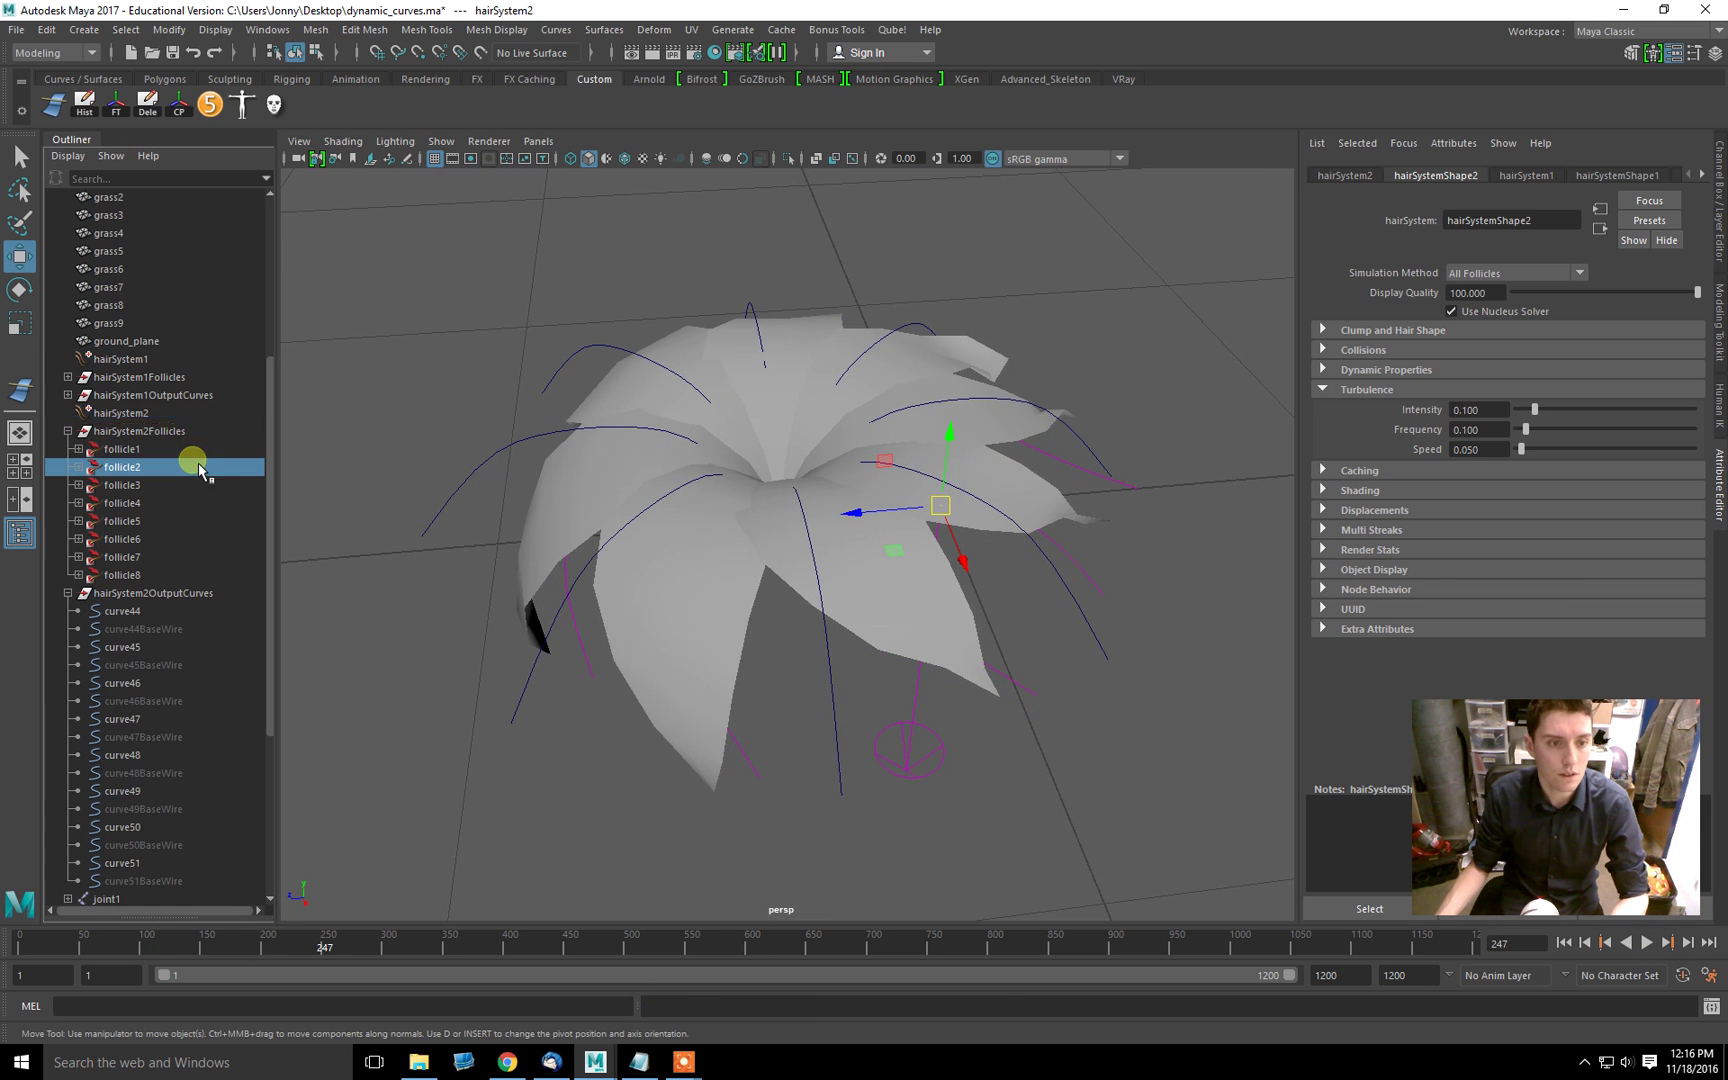
left_click(197, 467)
left_click(138, 415)
left_click_drag(728, 450, 705, 386, "alt")
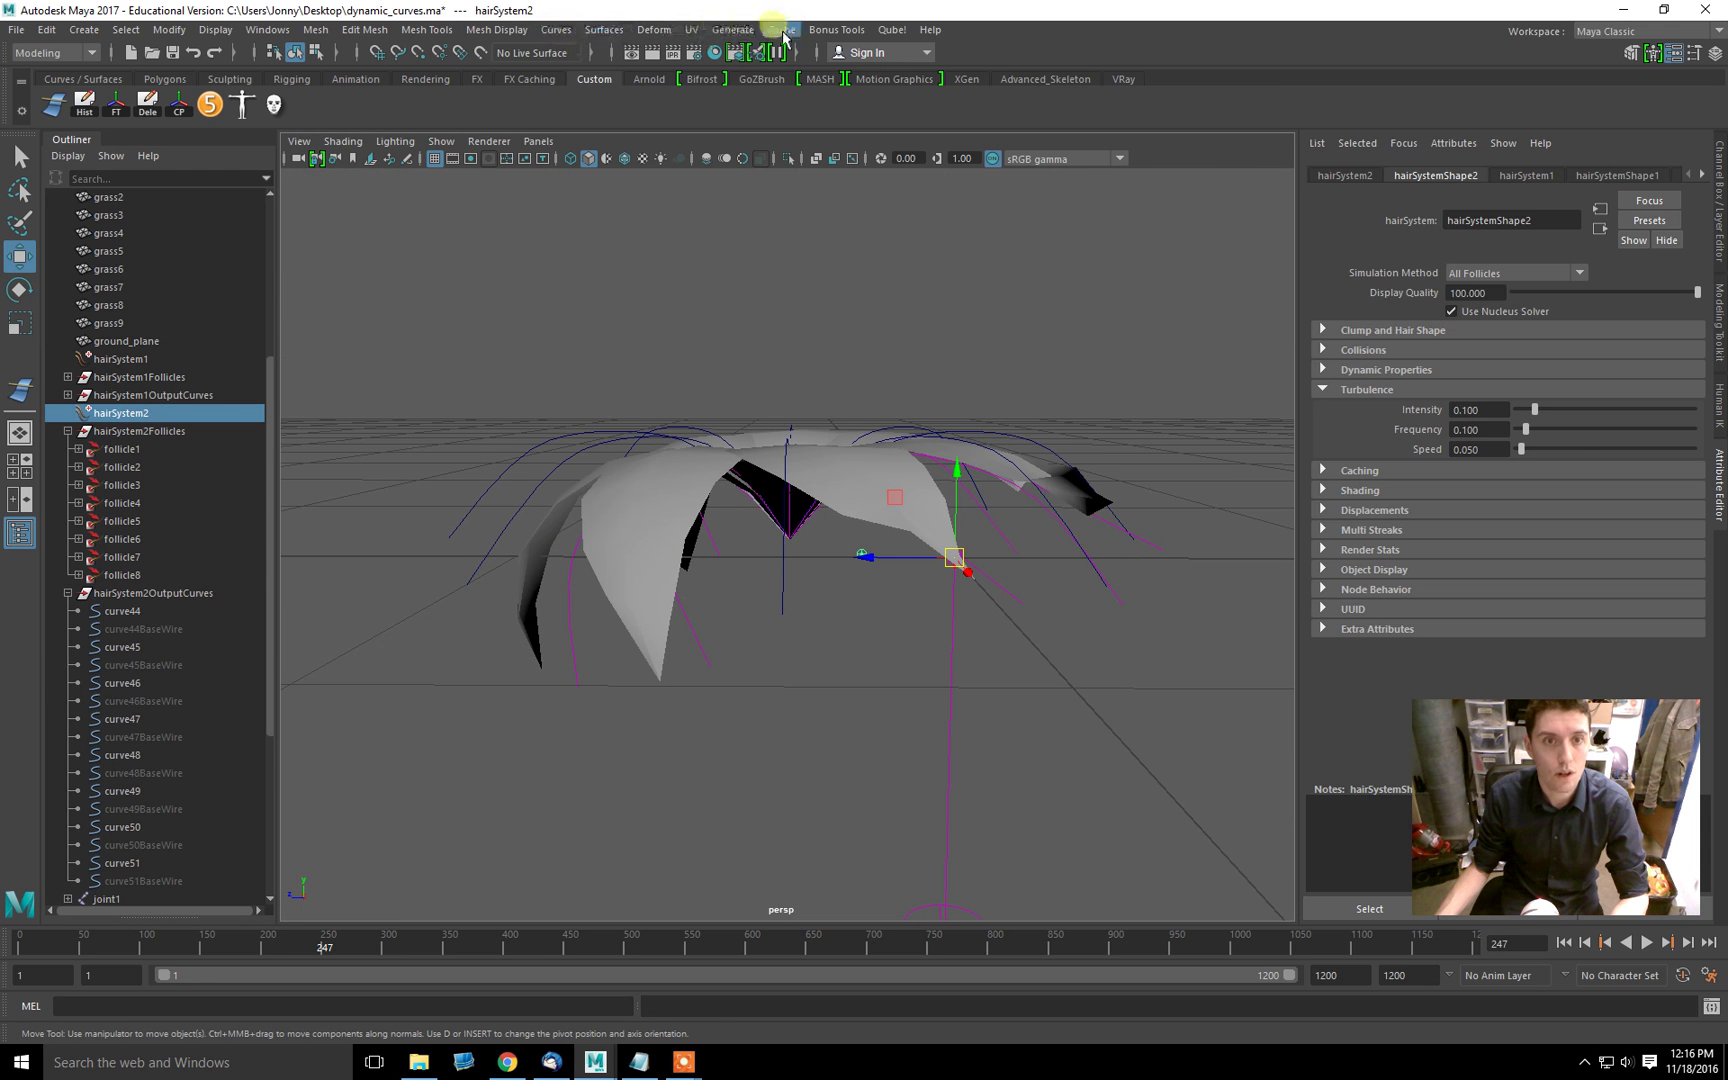
left_click(55, 52)
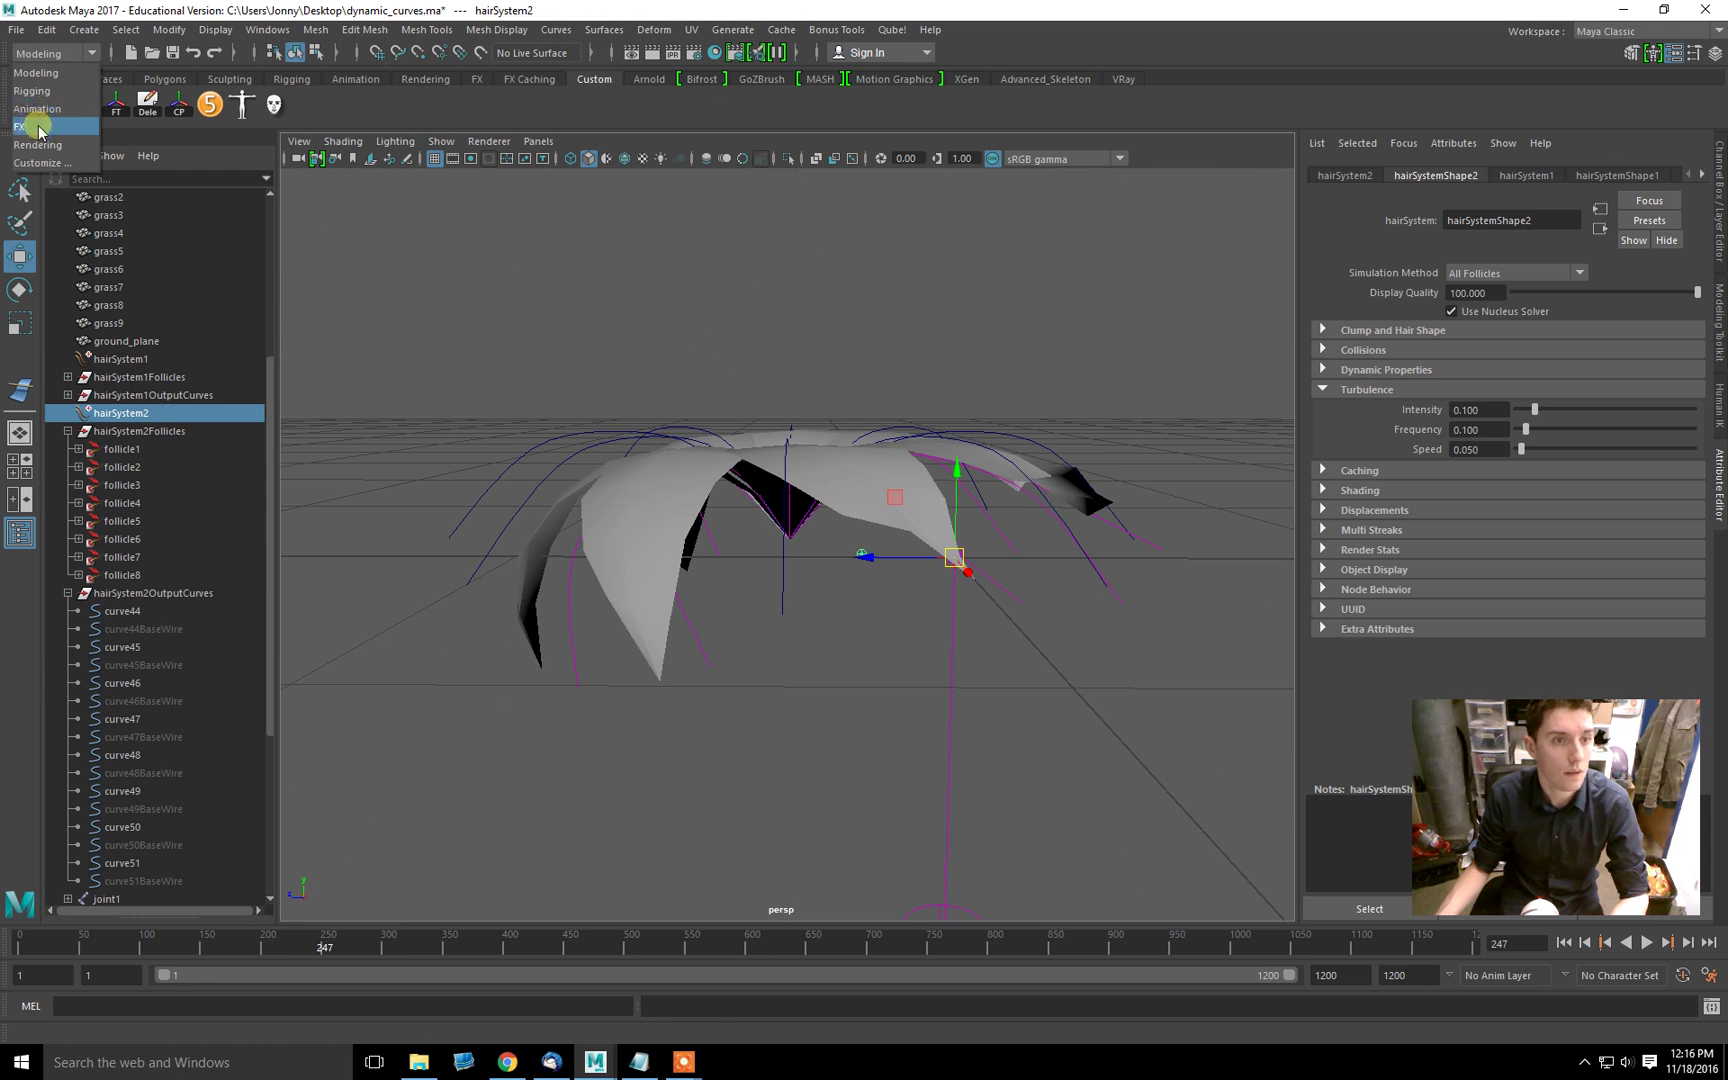
left_click(50, 116)
left_click(633, 29)
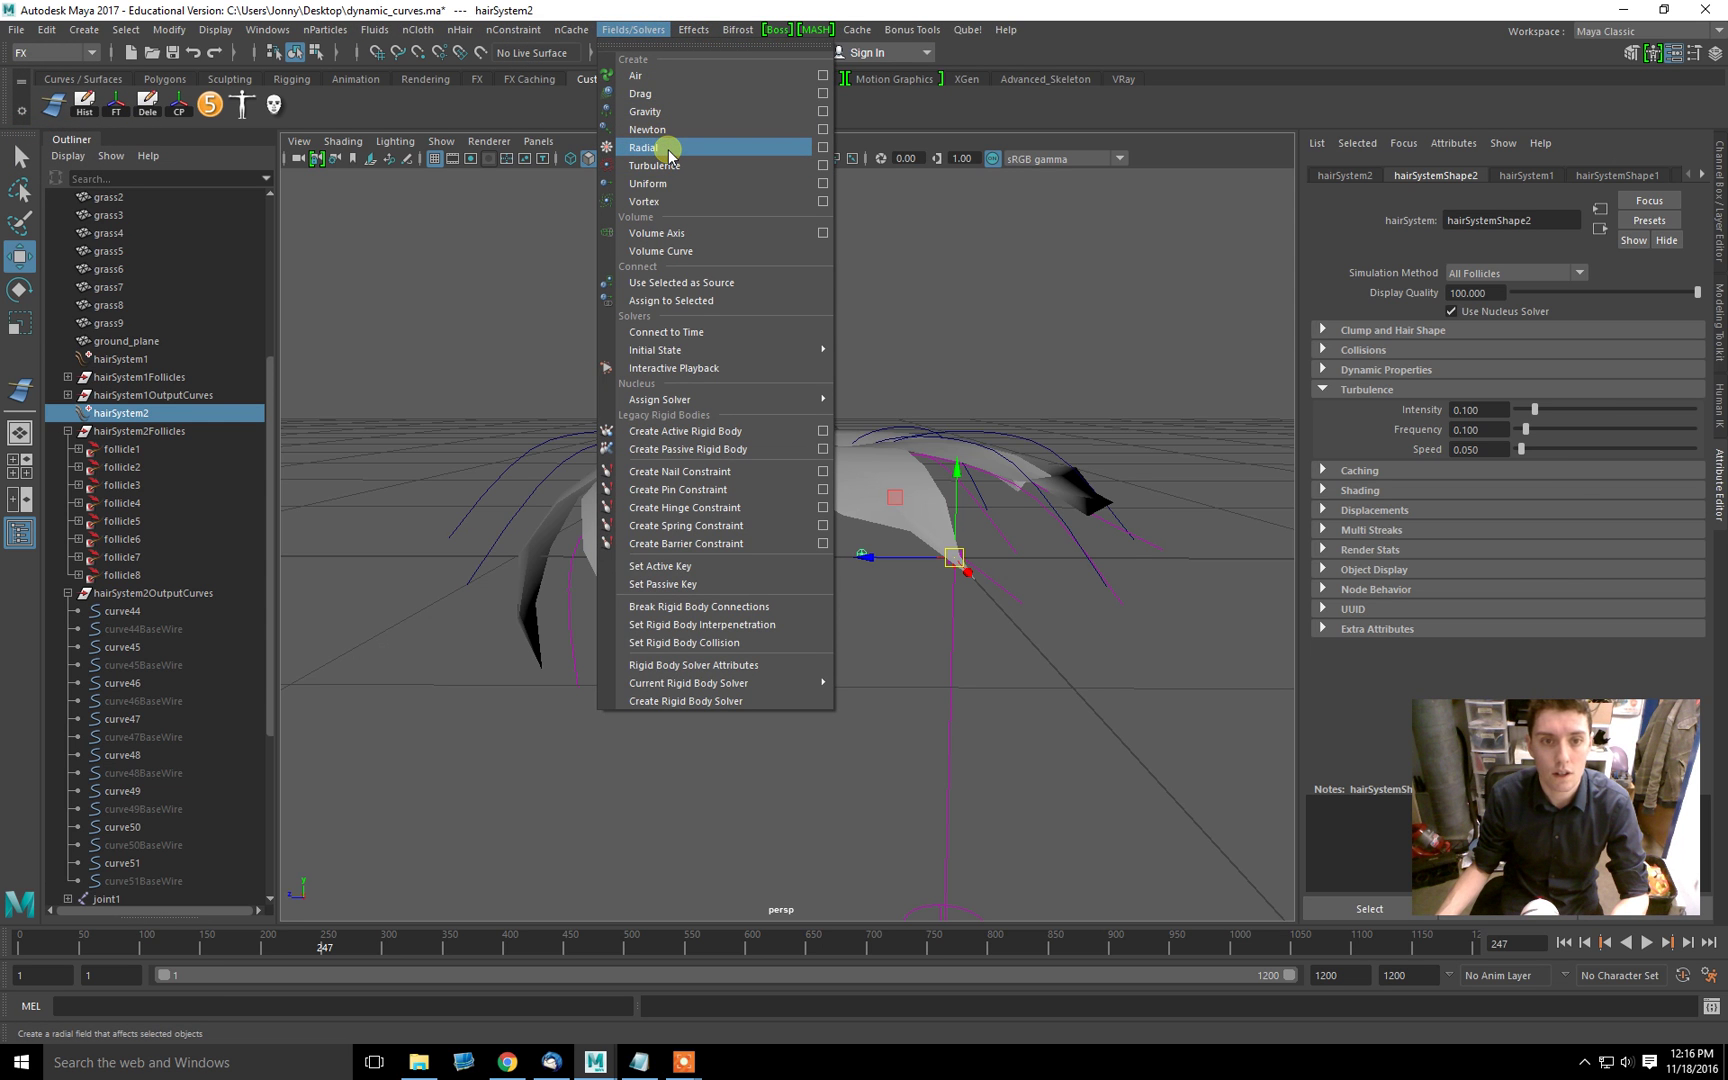
left_click(664, 79)
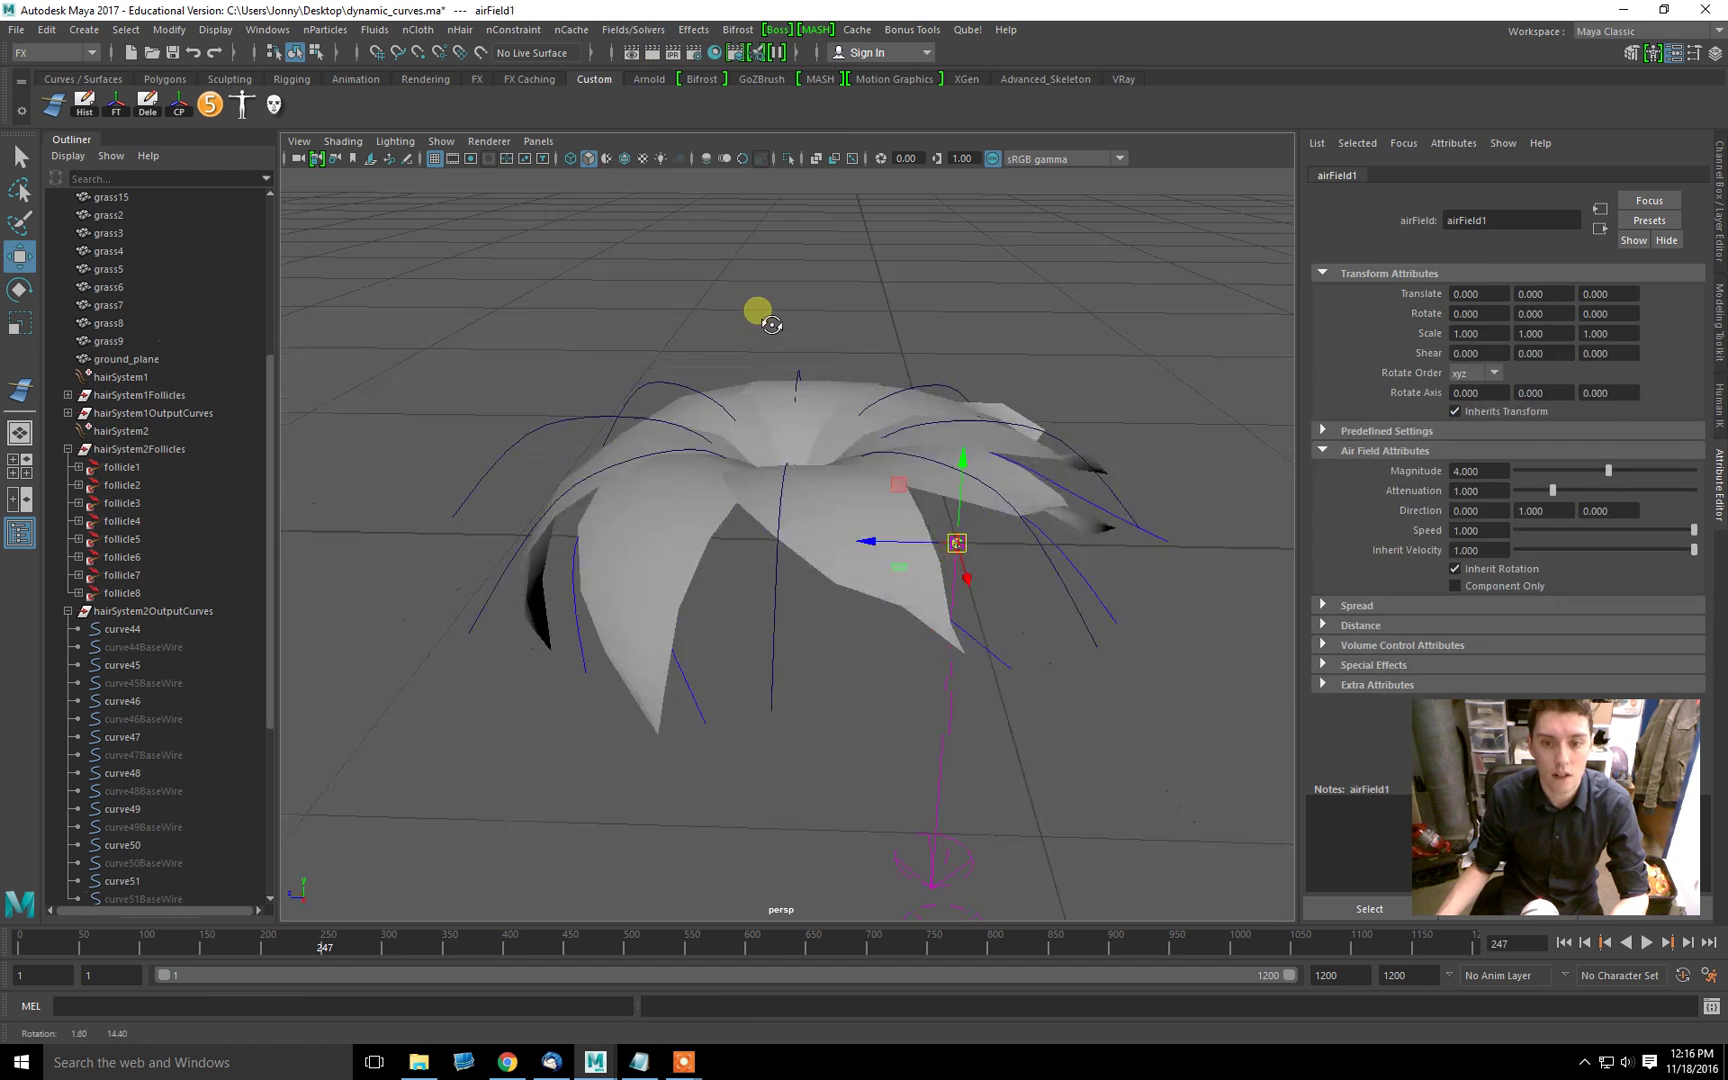
Step: Set the air field's Magnitude to 100 and Attenuation to 0, play the simulation from the first frame, and stop it
left_click_drag(771, 325, 773, 336, "alt")
left_click_drag(901, 497, 913, 486, "alt")
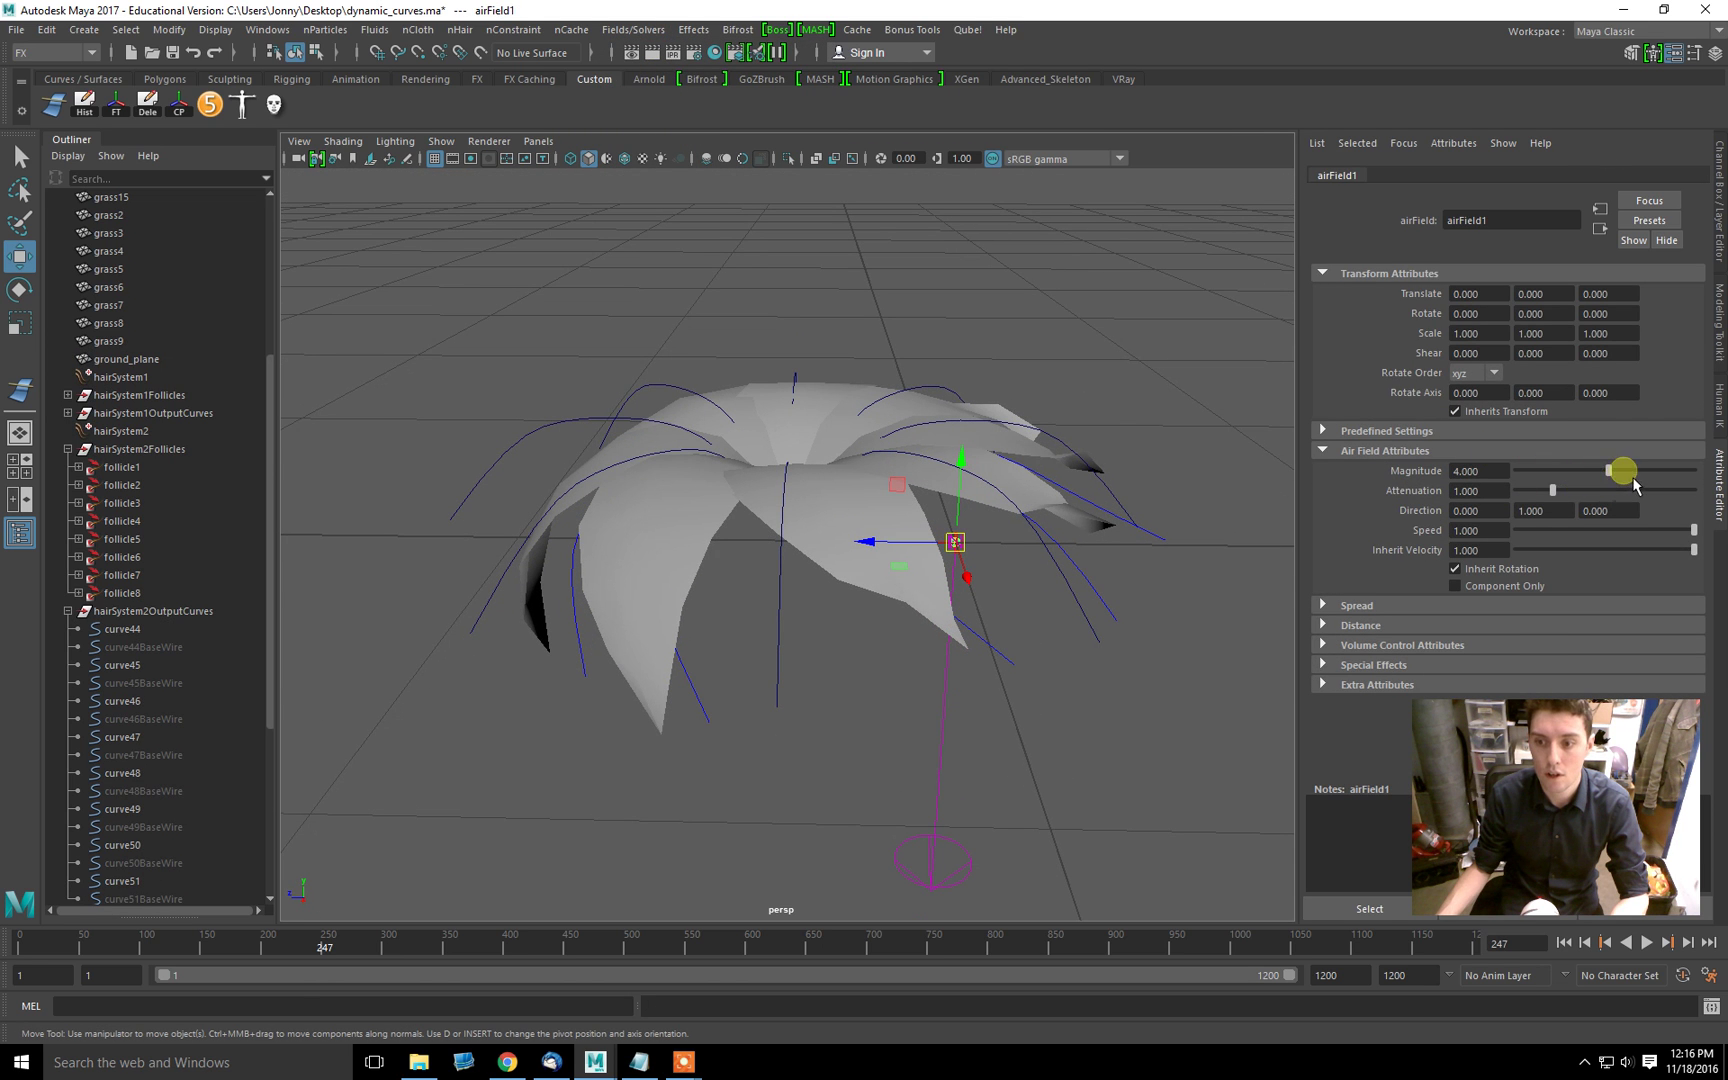
left_click(1647, 942)
left_click(1564, 942)
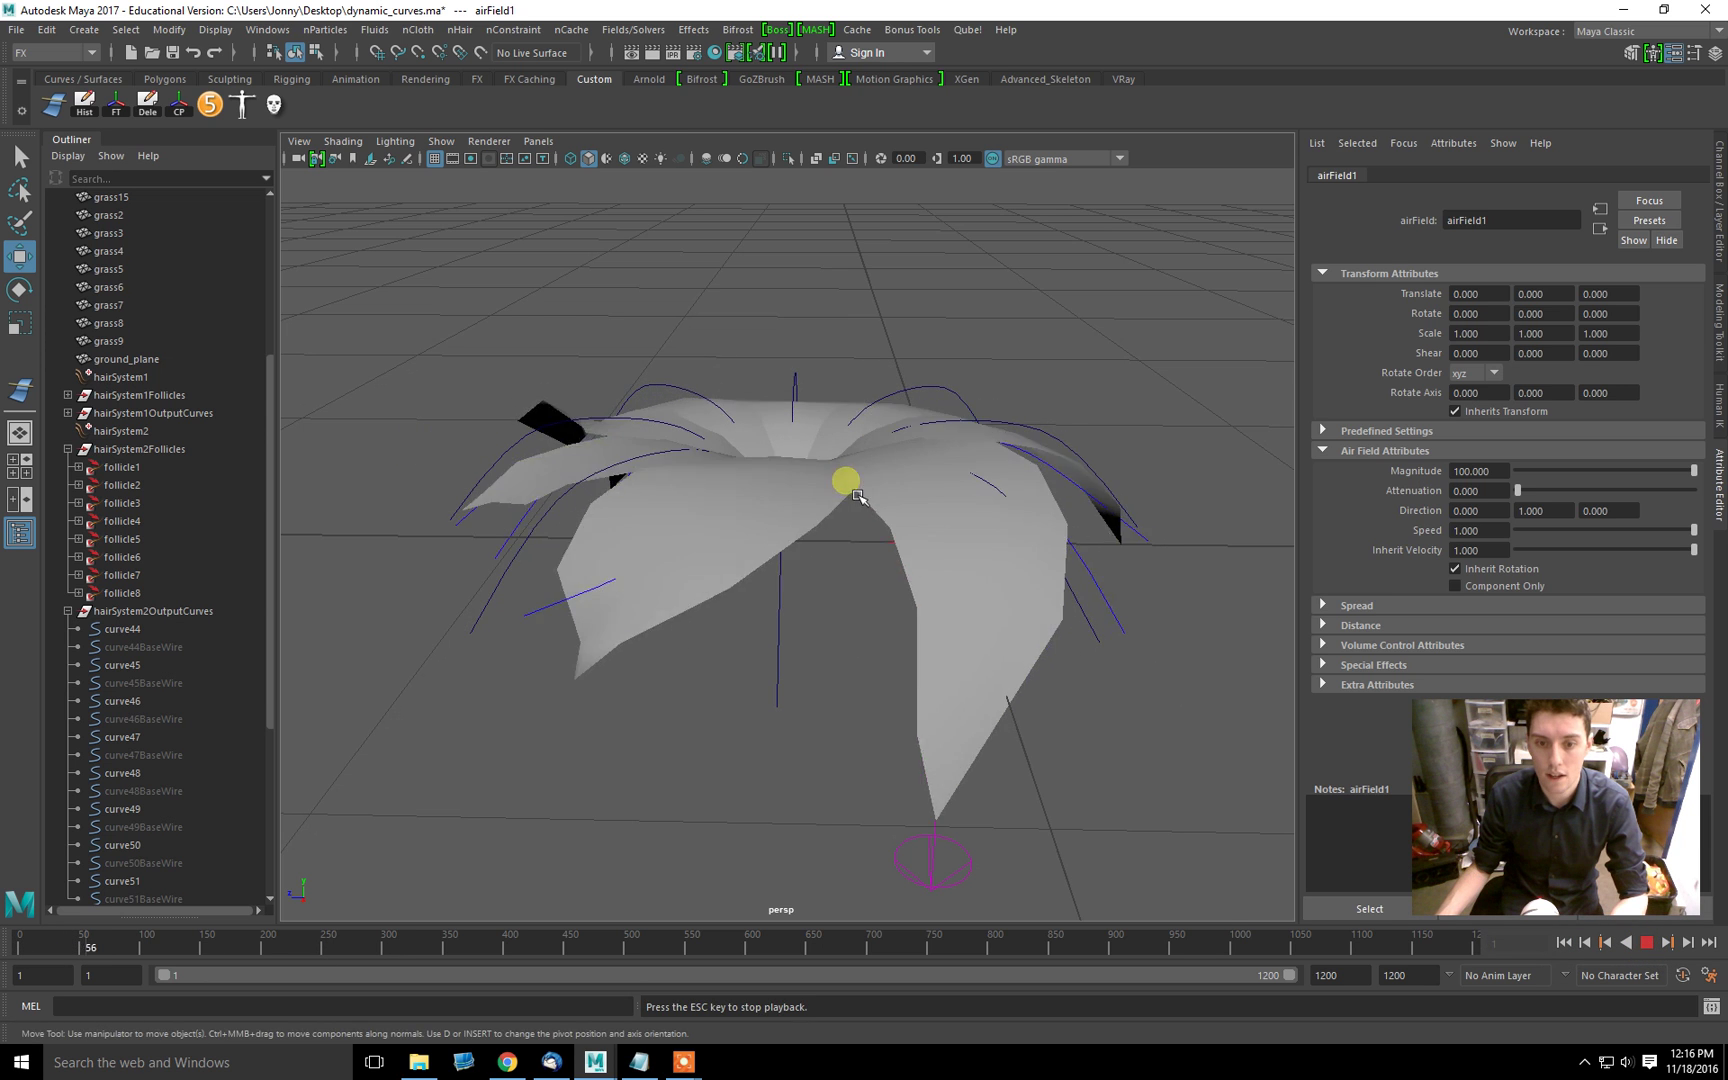
key("Escape")
Step: Move the air field to about 0.302 in Z beneath the plant, resume the simulation, and stop it
left_click_drag(953, 538, 775, 499, "alt")
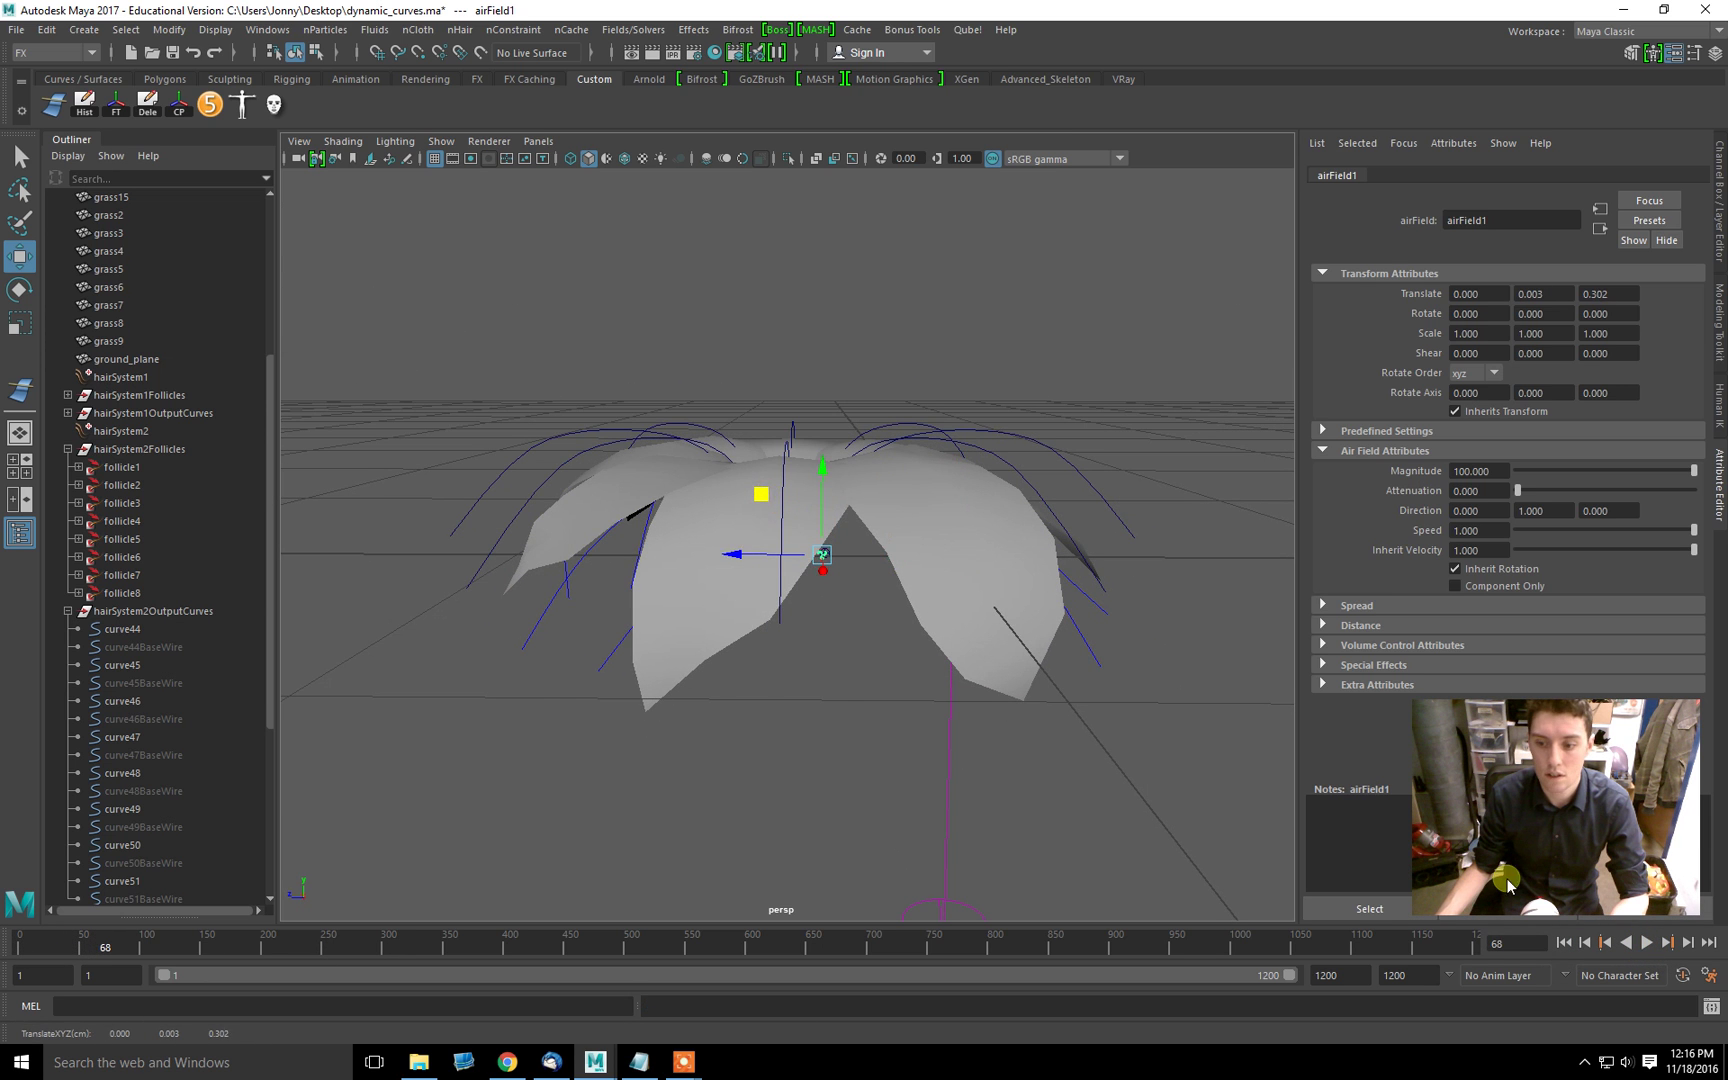
left_click(1647, 942)
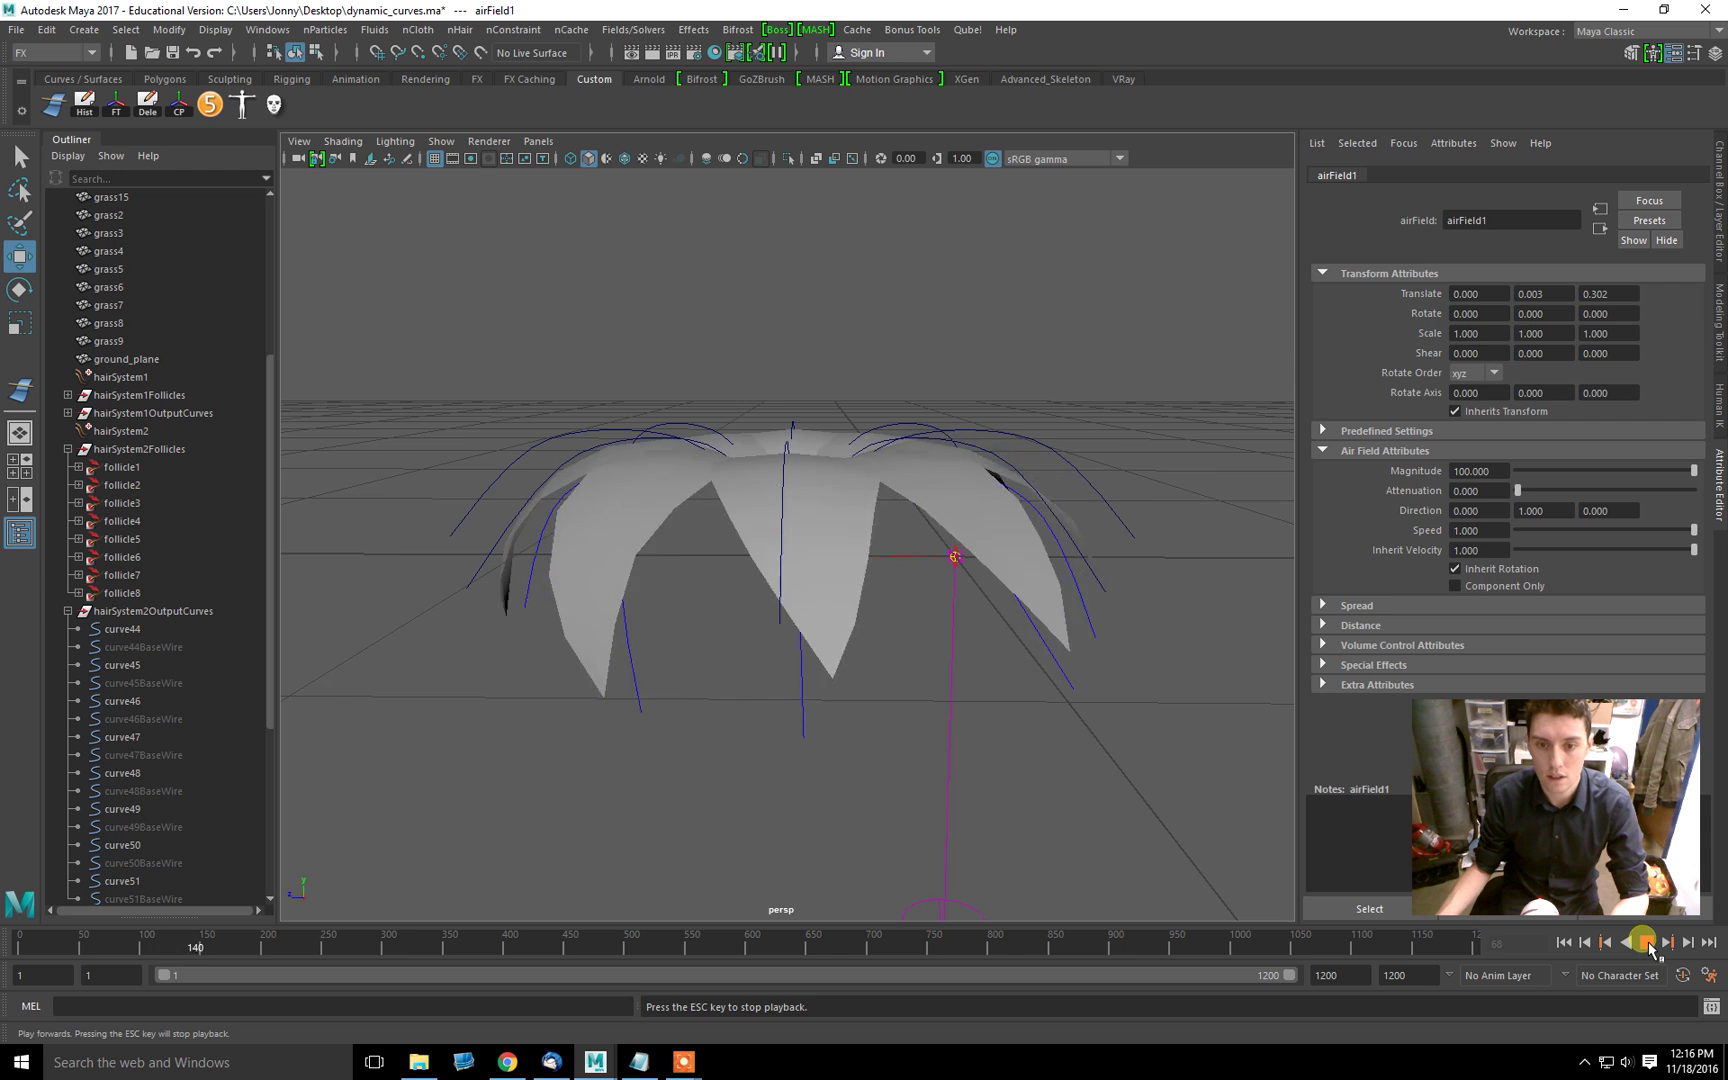
key("Escape")
Step: Connect airField1 to hairSystem2 in the Dynamic Relationships Editor and close the editor
left_click_drag(756, 494, 826, 488, "alt")
scroll(130, 557, "up", 5)
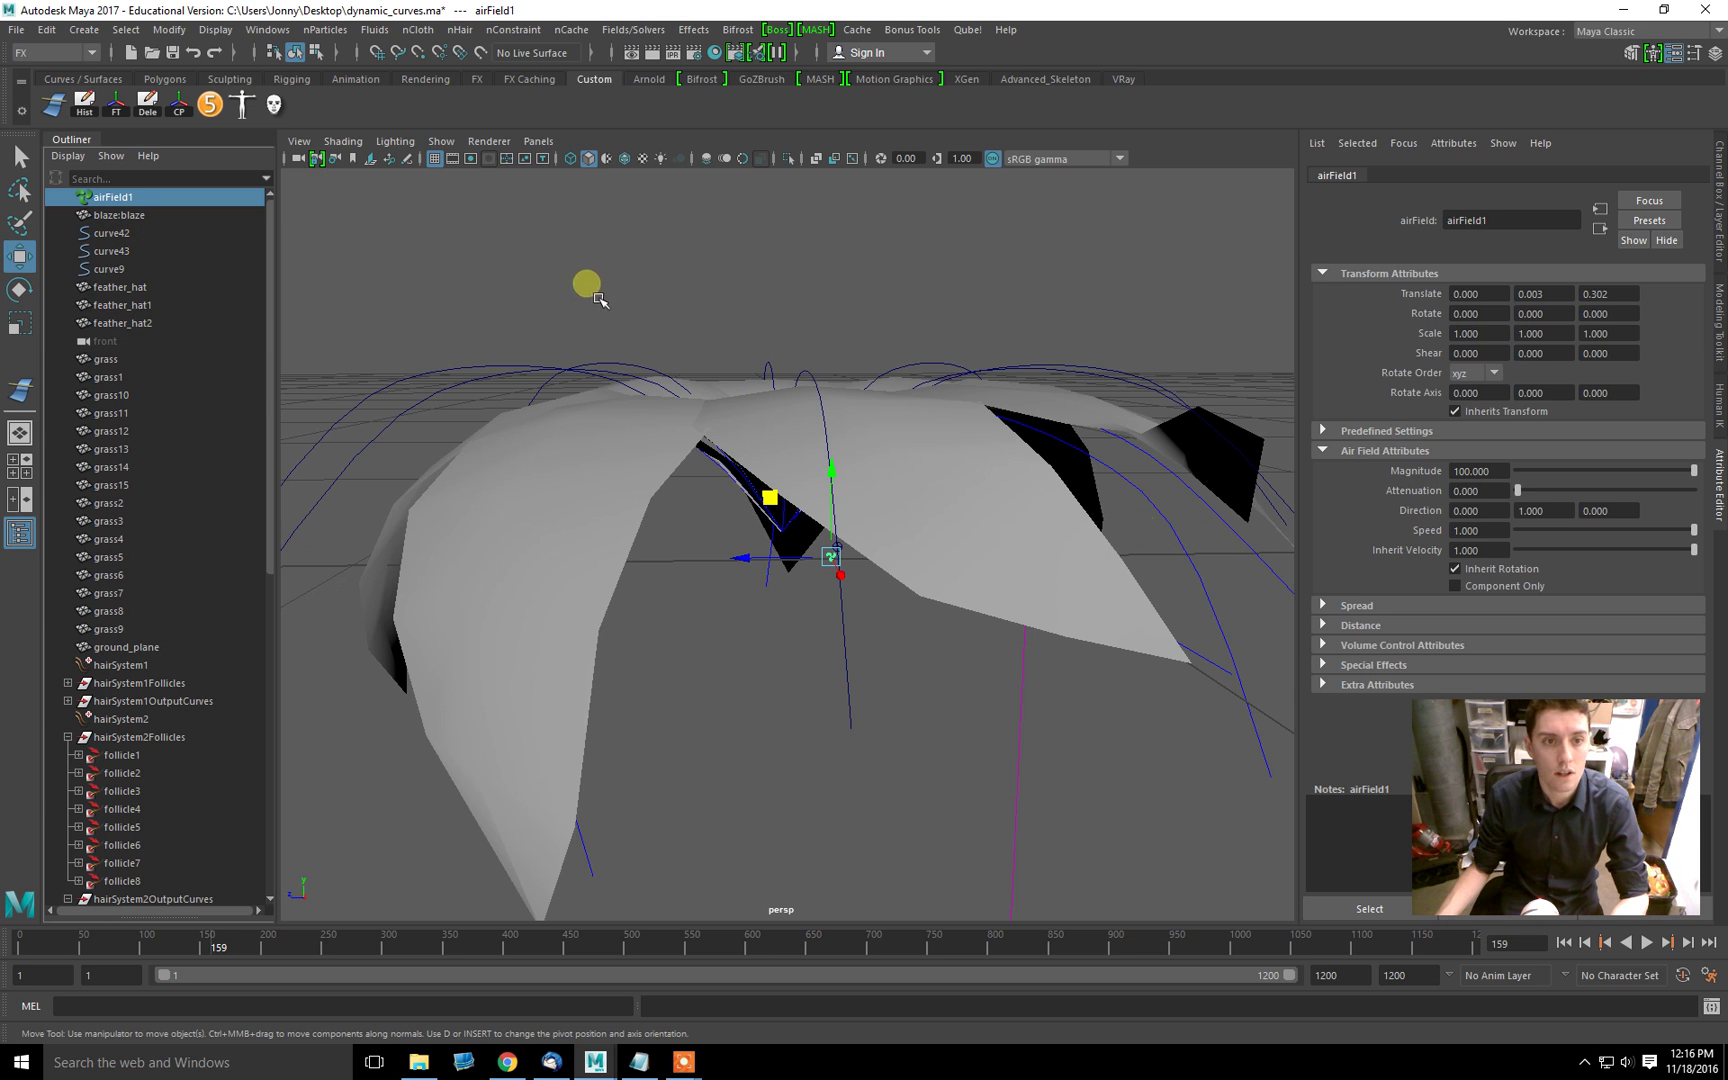
left_click(267, 29)
mouse_move(312, 152)
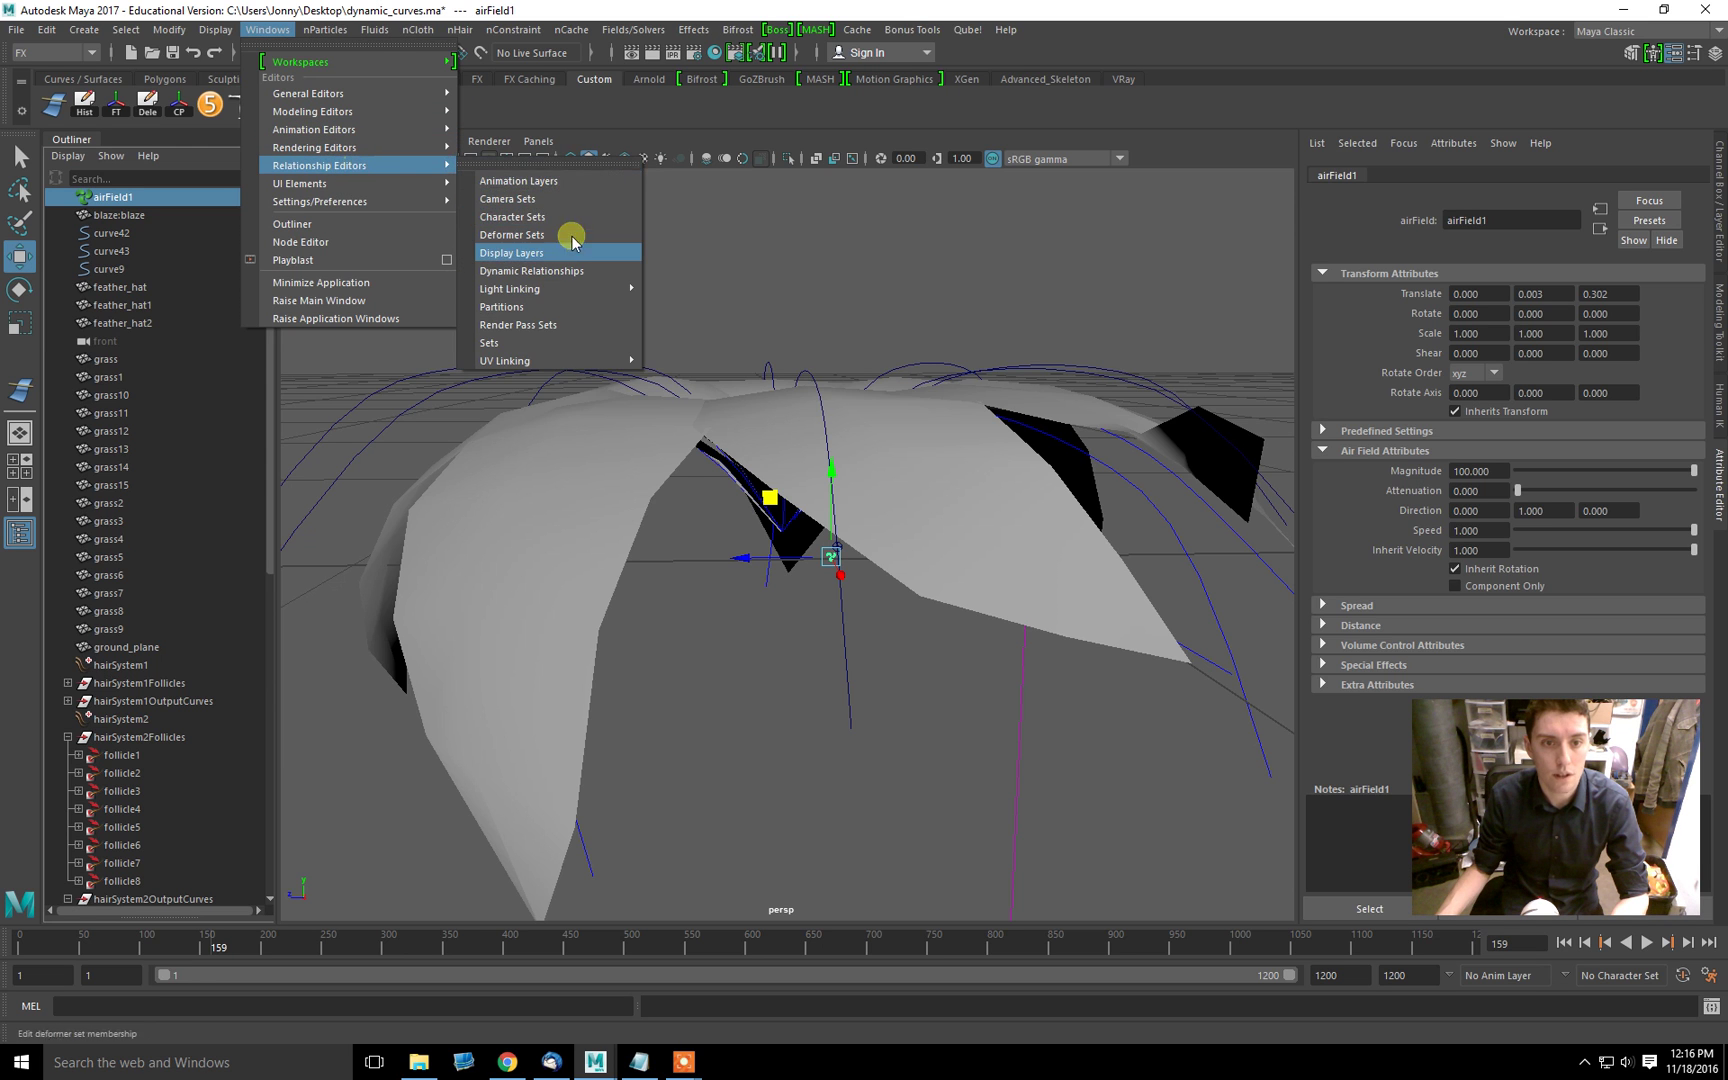
left_click(560, 270)
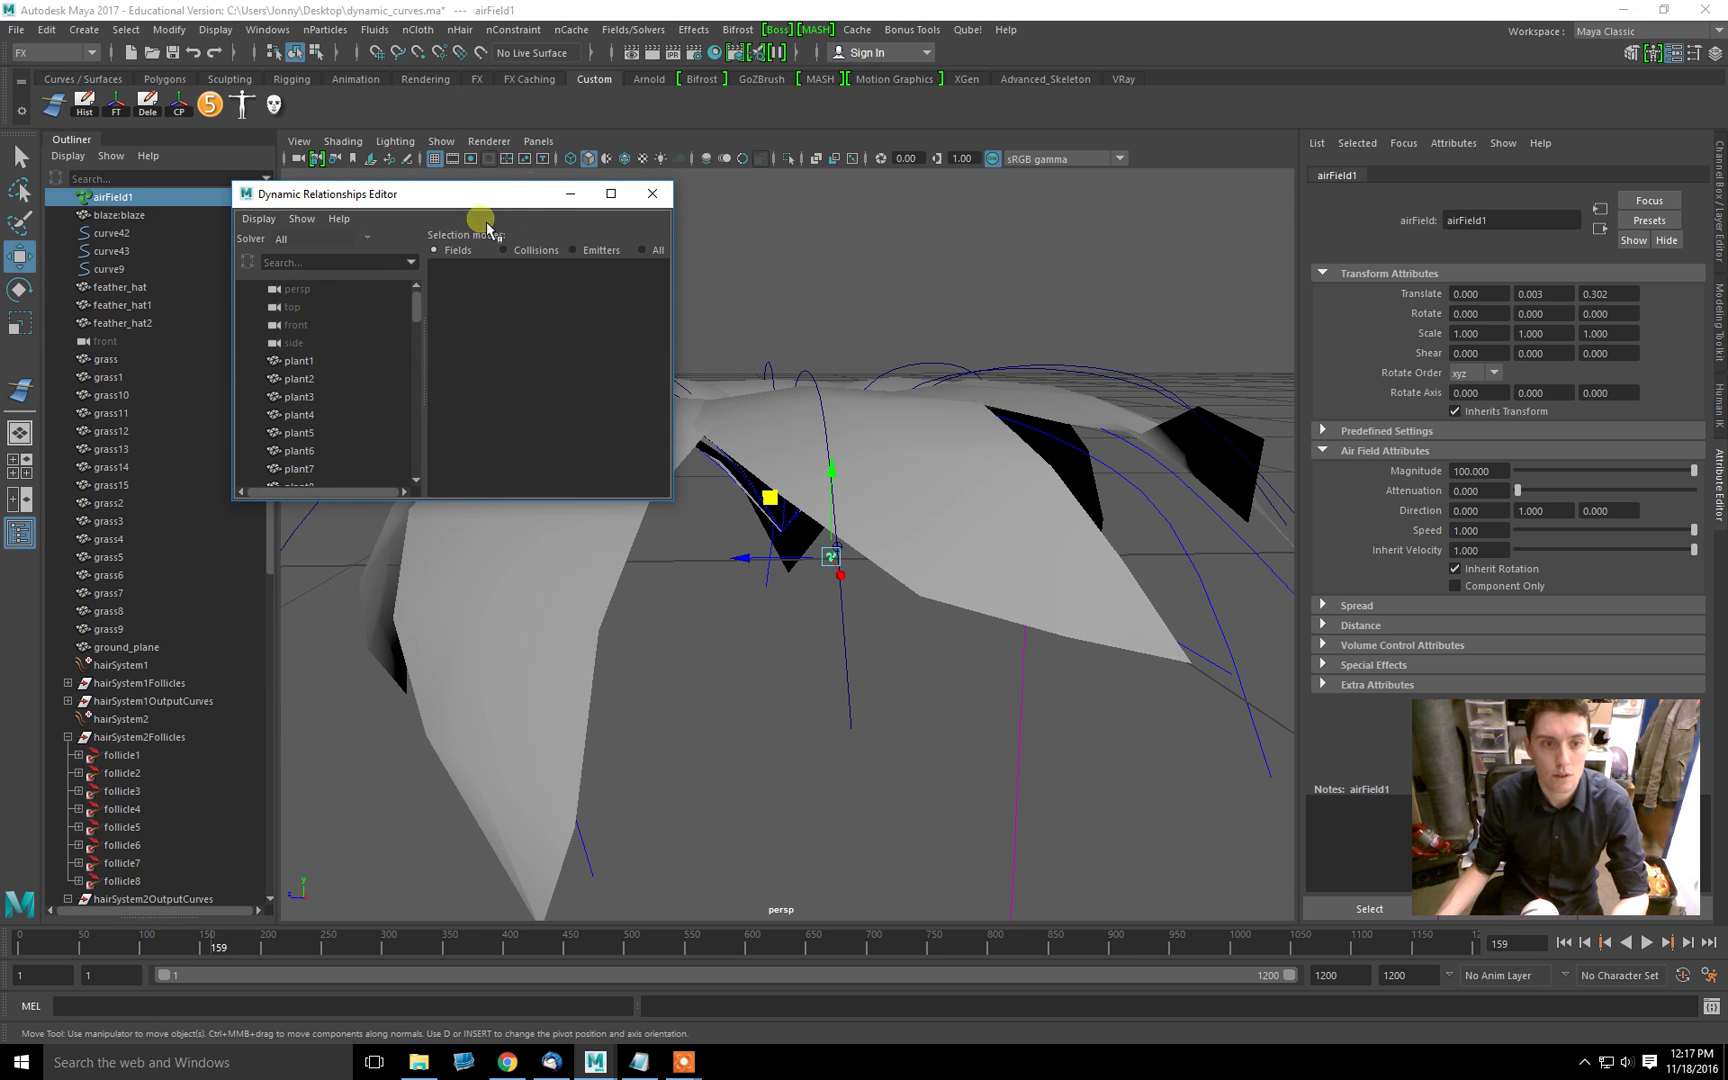
scroll(364, 377, "down", 15)
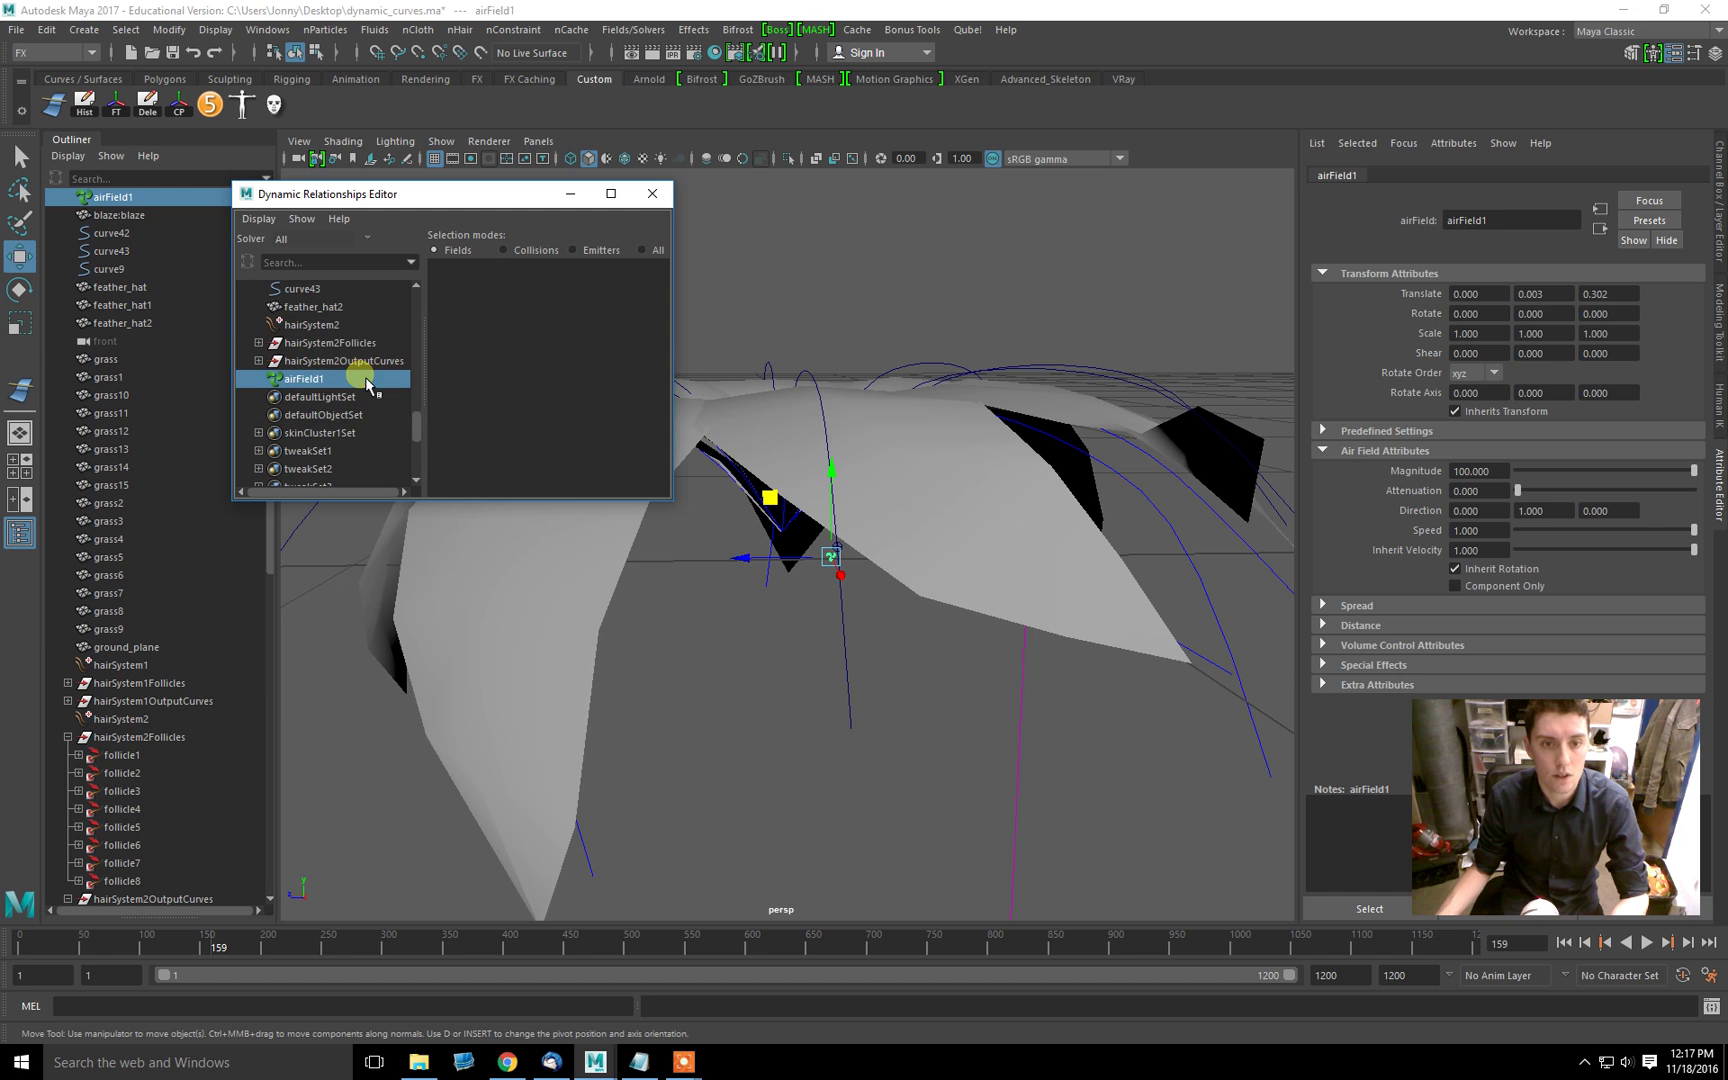
left_click(334, 327)
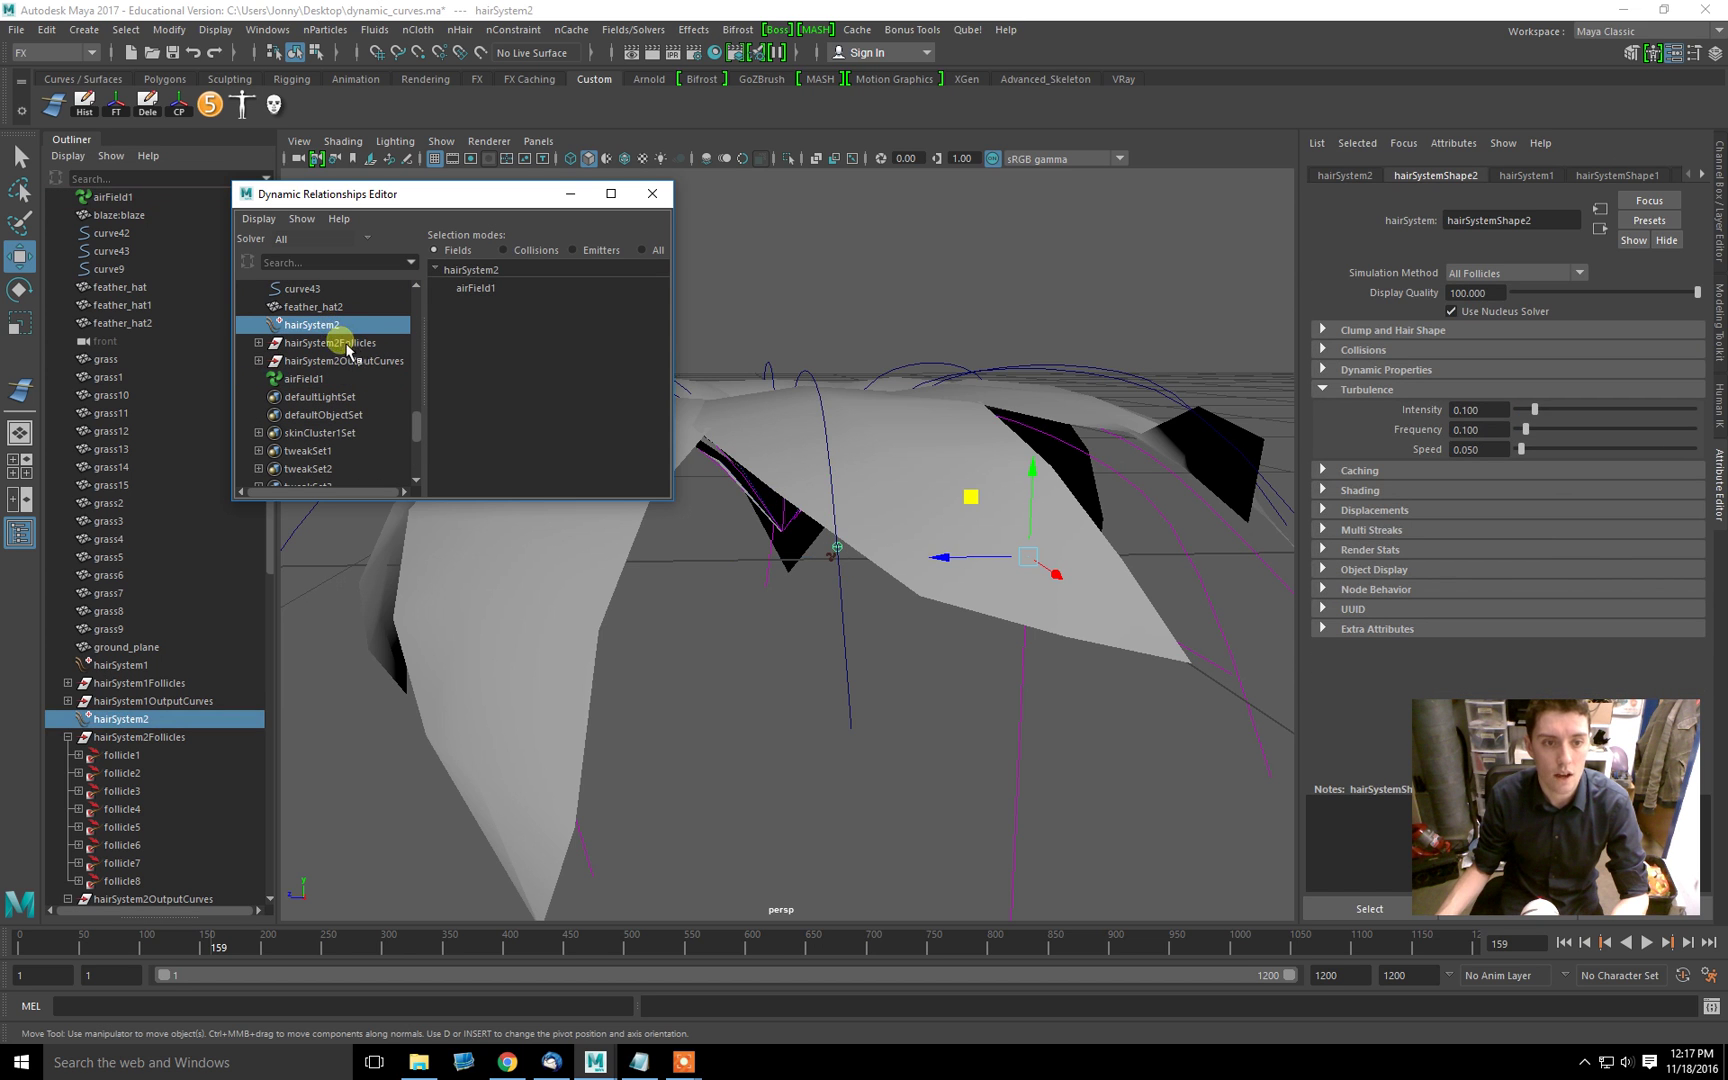
left_click(474, 290)
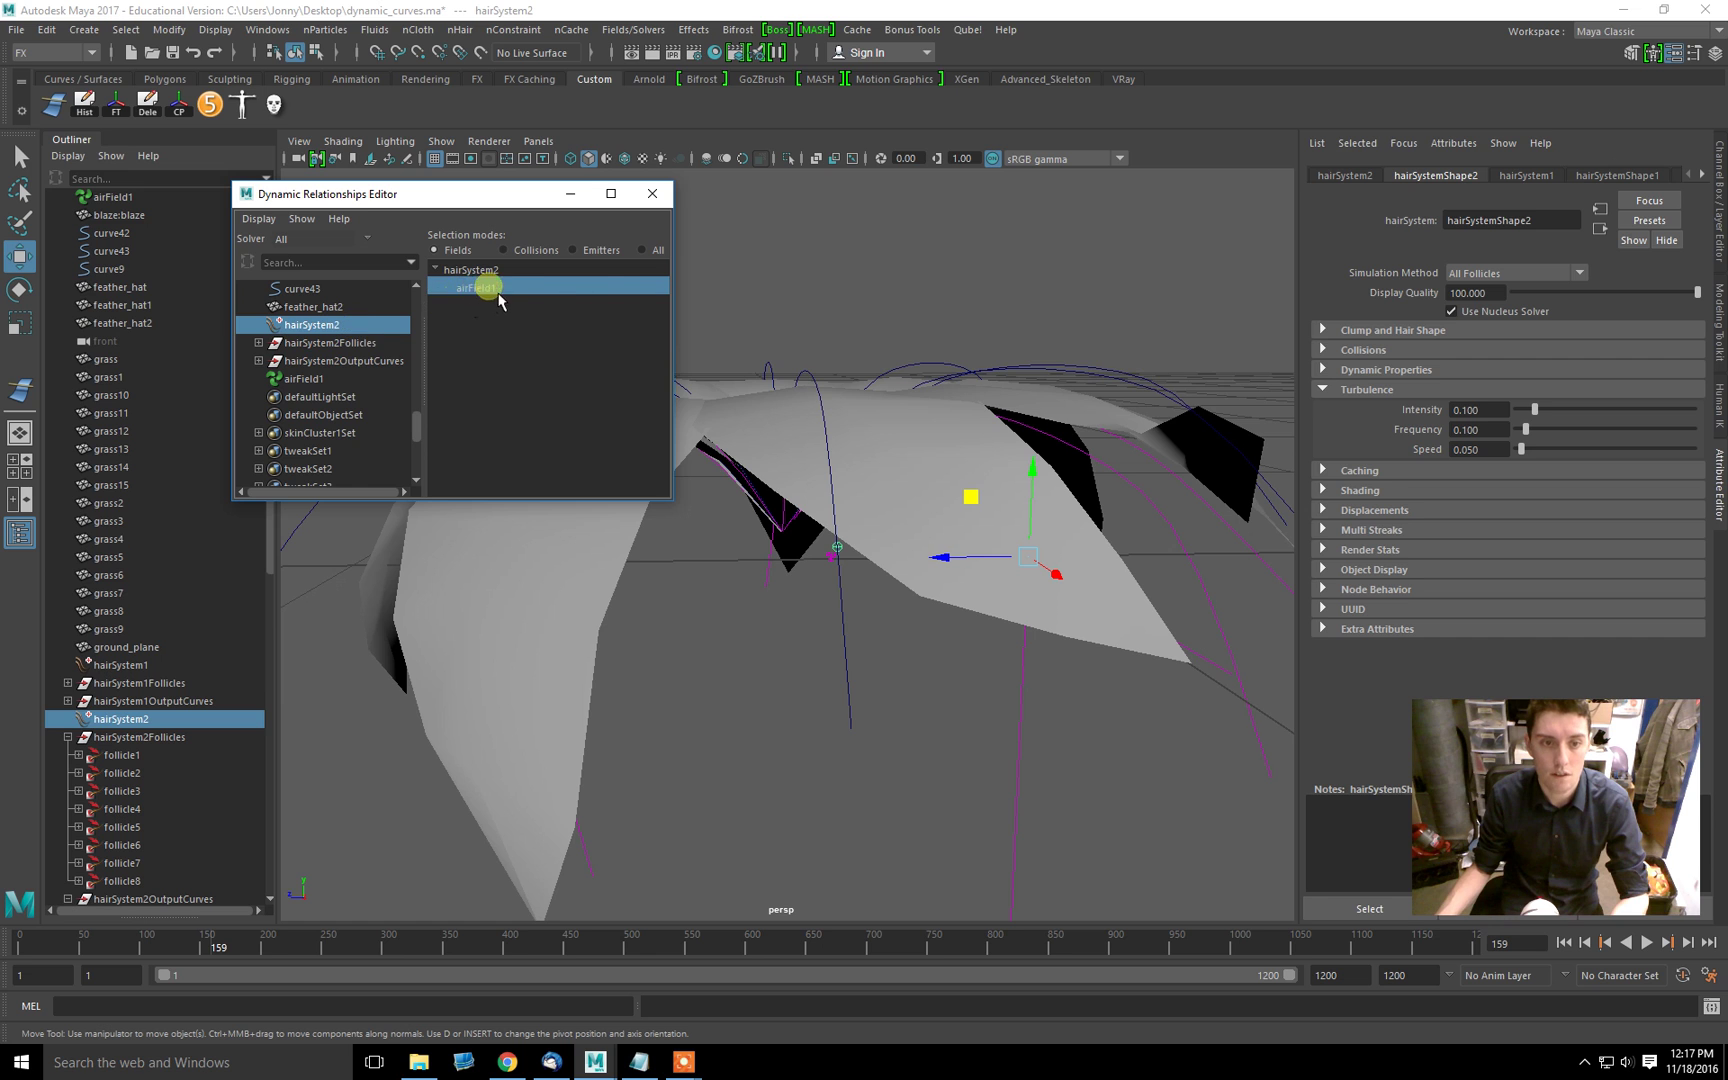
left_click(656, 194)
Step: Replay the simulation from the first frame to examine the connected air field's effect on the leaves, and stop it
left_click(1571, 940)
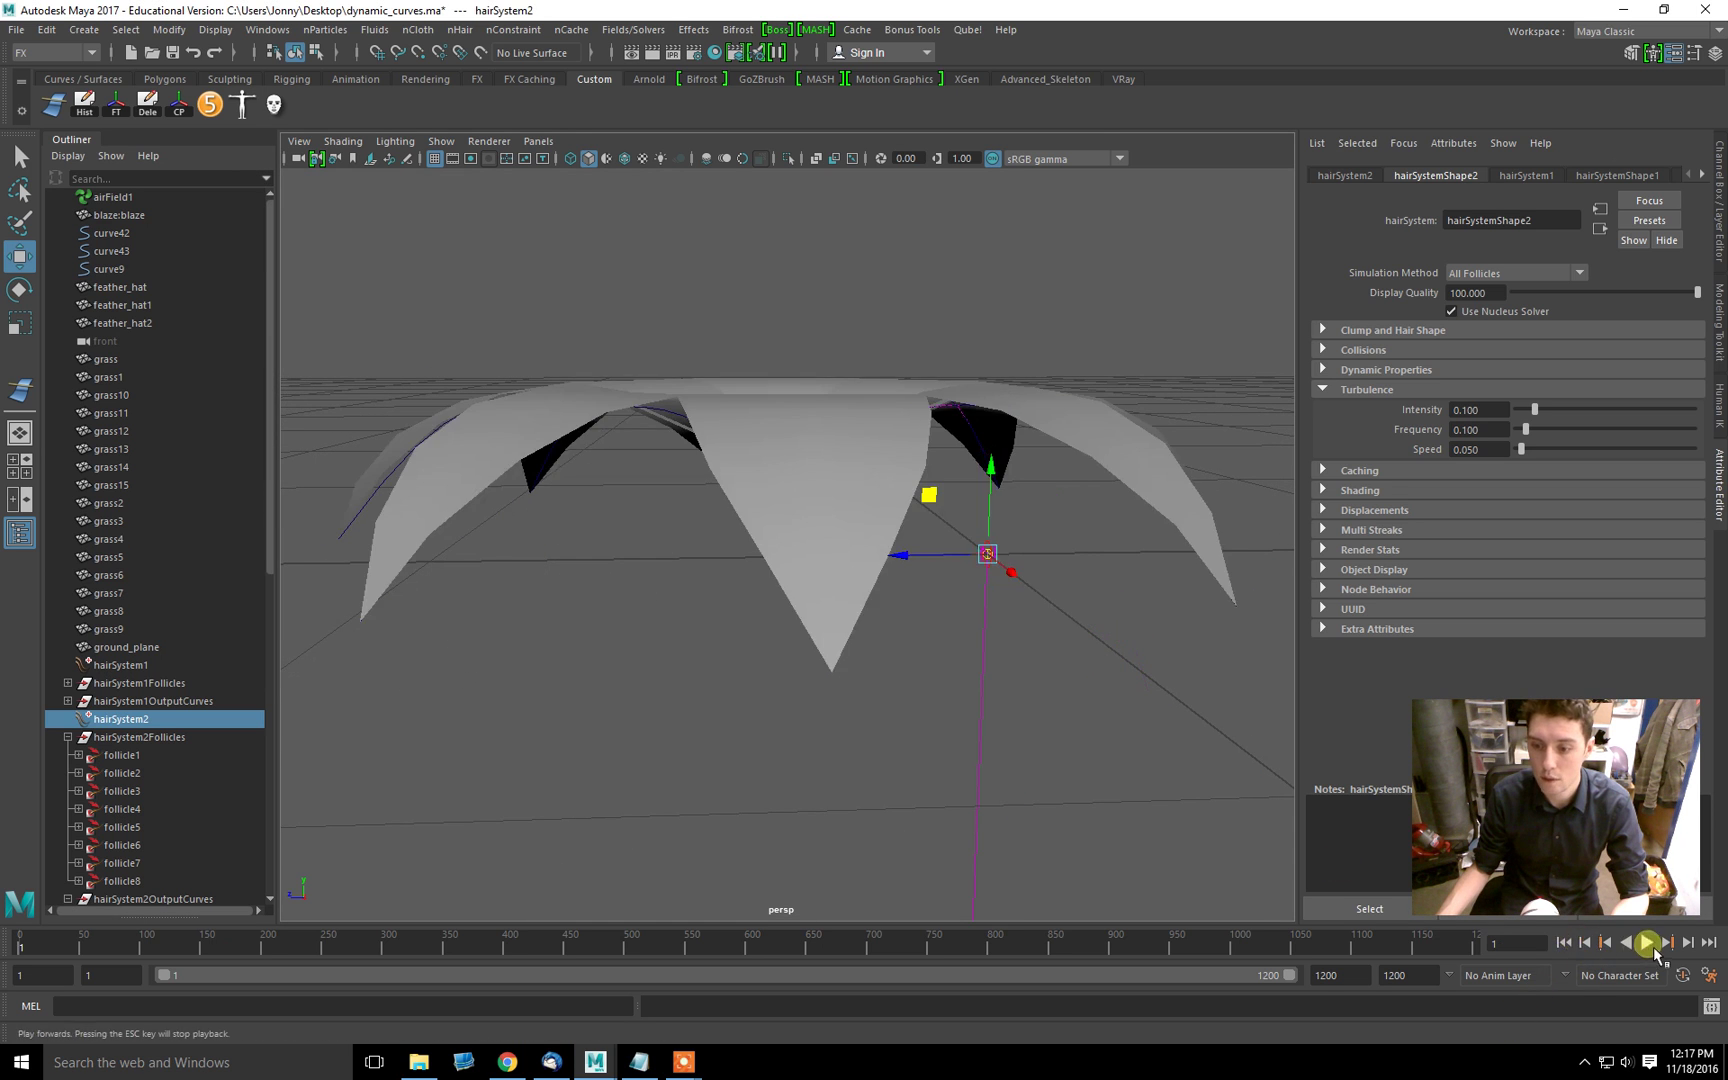
left_click(1648, 944)
left_click_drag(796, 500, 870, 466, "alt")
right_click_drag(870, 466, 1050, 440, "alt")
middle_click_drag(1050, 440, 963, 538, "alt")
left_click_drag(963, 538, 950, 527, "alt")
key("Escape")
Step: Set the air field's Magnitude to 10 and Attenuation to 0.1, and replay the simulation from the first frame
left_click(112, 197)
left_click(1474, 471)
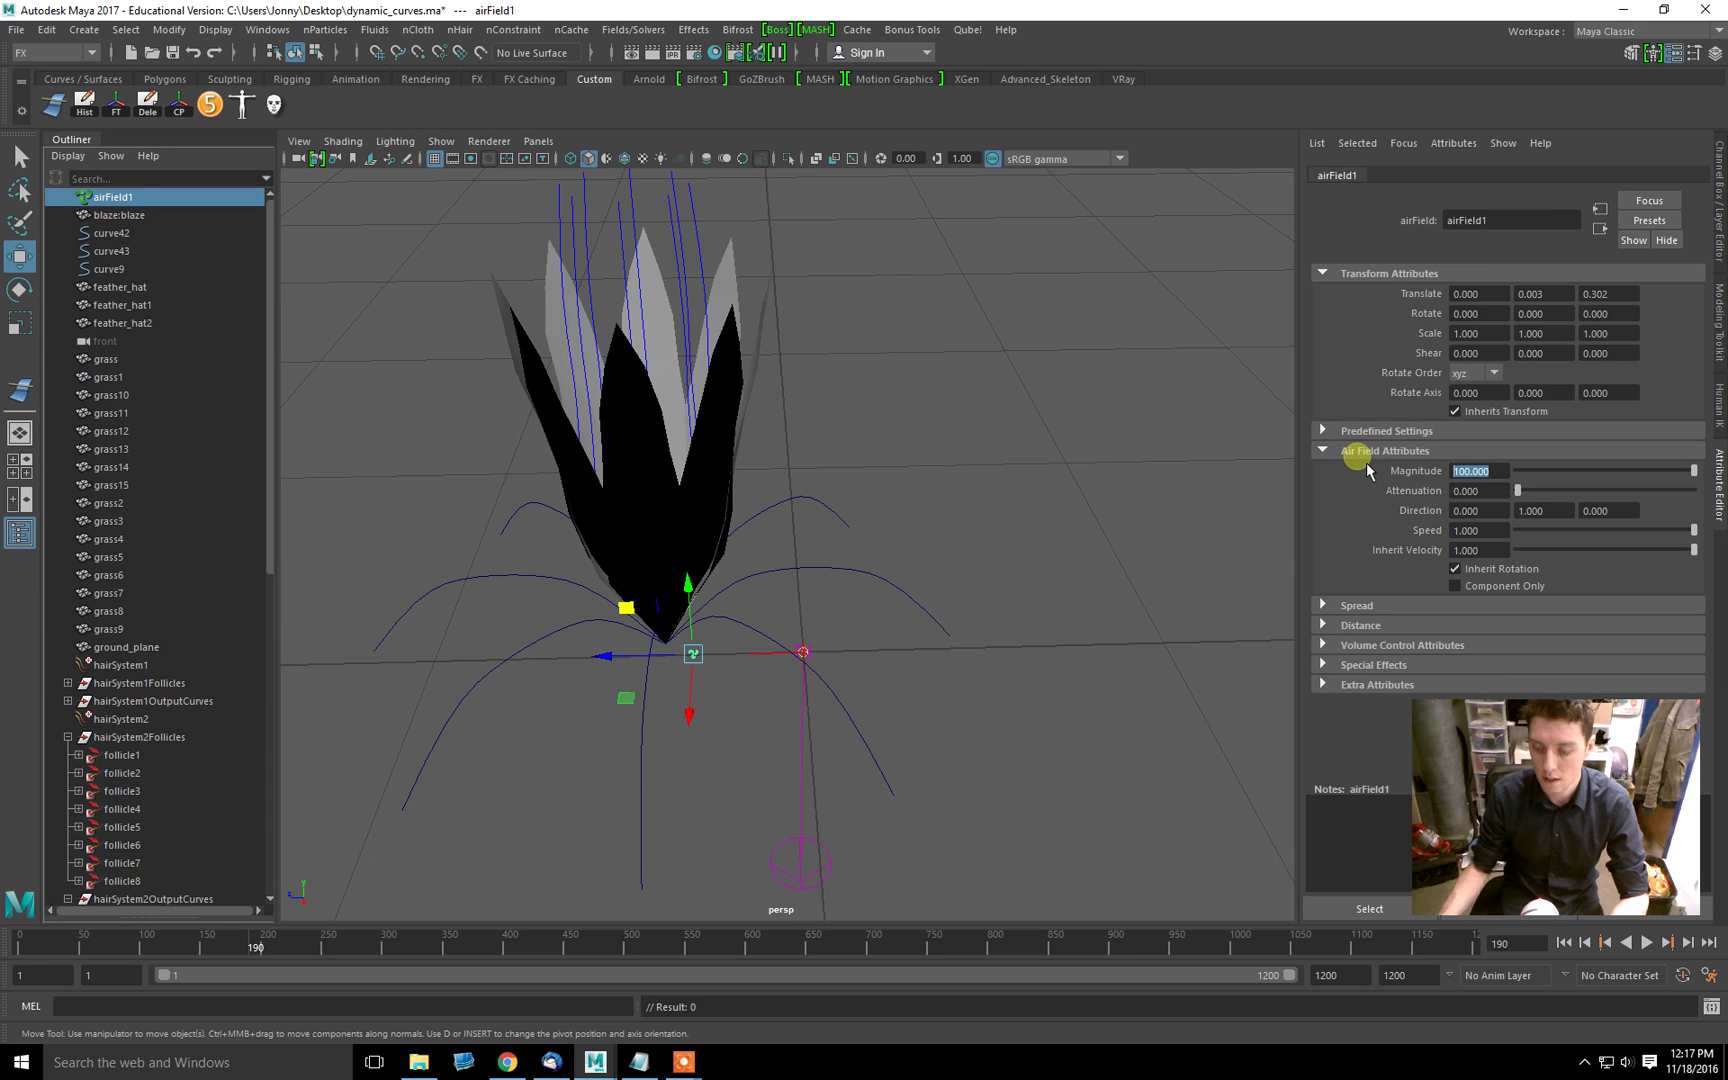
type("0.1")
key("Tab")
left_click(1563, 942)
left_click(1645, 943)
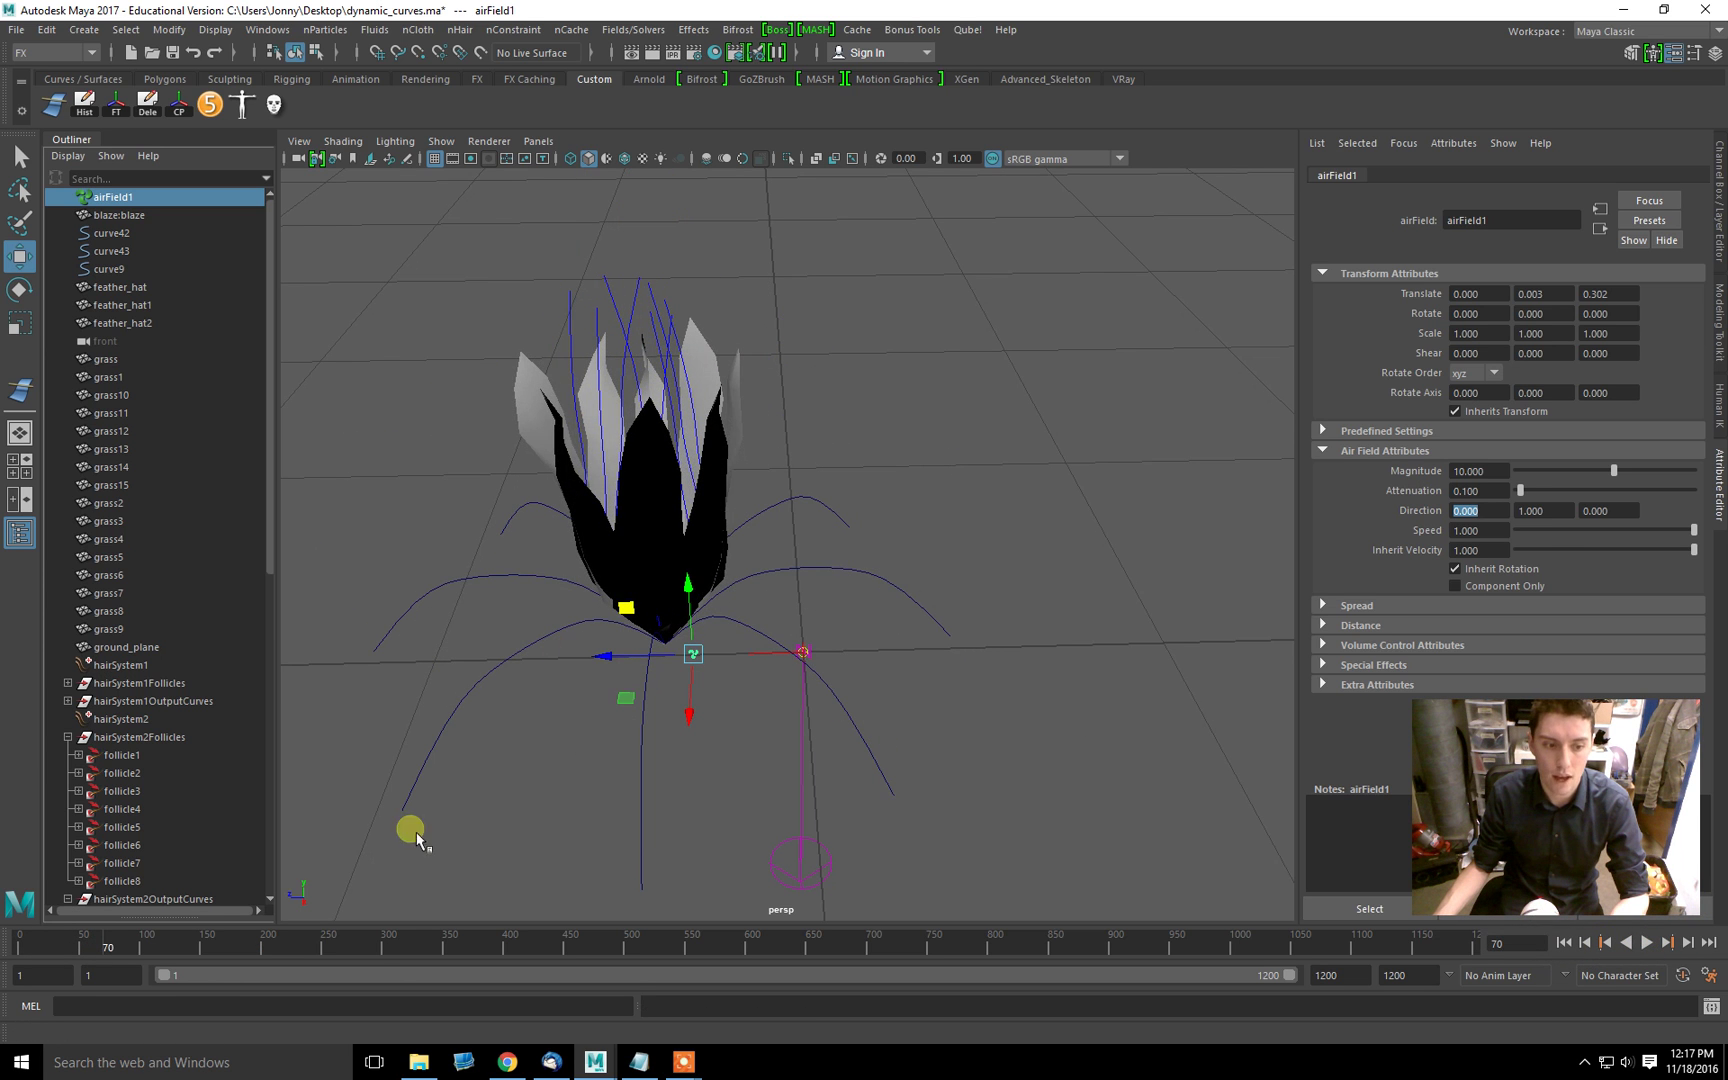
Step: Move the air field beside the plant to about -1.258 in Z and keyframe it at frame 1
left_click_drag(125, 950, 19, 950)
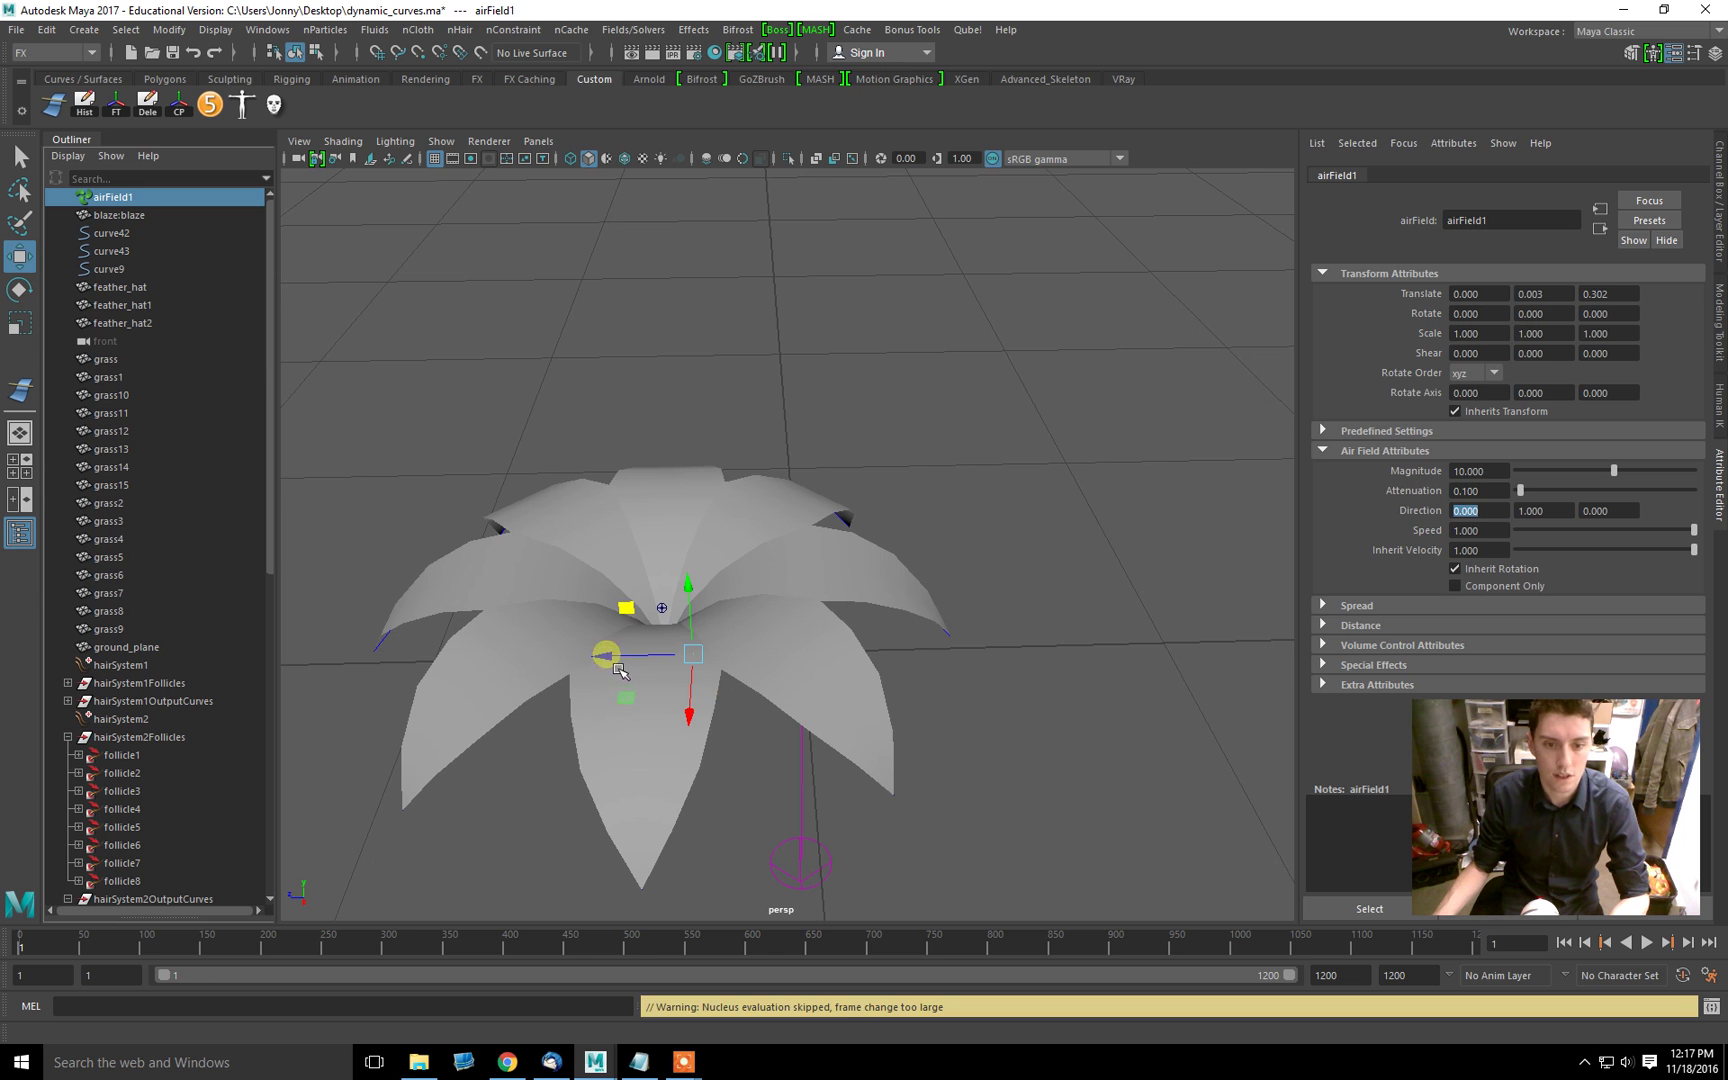
left_click_drag(606, 656, 1066, 652)
right_click_drag(1083, 661, 862, 642, "alt")
left_click_drag(952, 614, 1022, 612)
key("s")
Step: Keyframe the air field at frame 187 with its Z translation at about 0.409, and return to the first frame
left_click_drag(58, 940, 248, 952)
left_click_drag(996, 633, 645, 610)
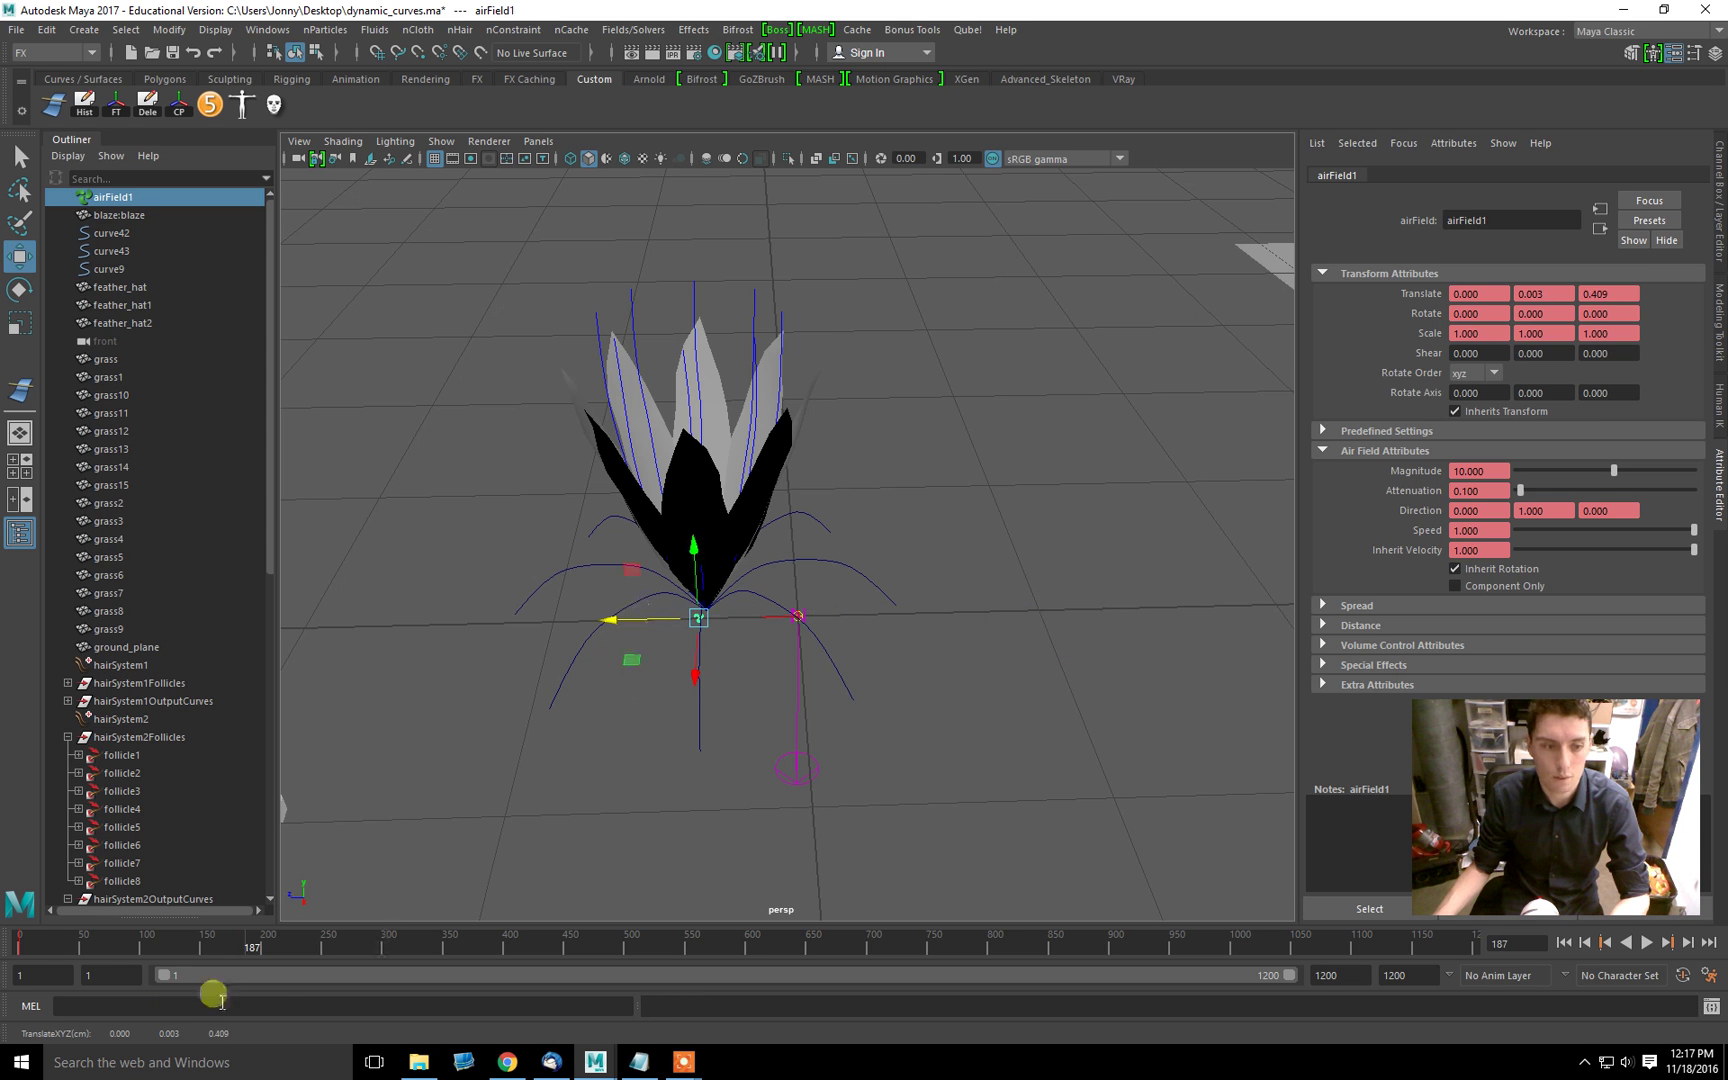
left_click_drag(260, 946, 18, 946)
Step: Break the connection on the air field's Attenuation, set it to 0.5, and play the simulation briefly
left_click(1079, 733)
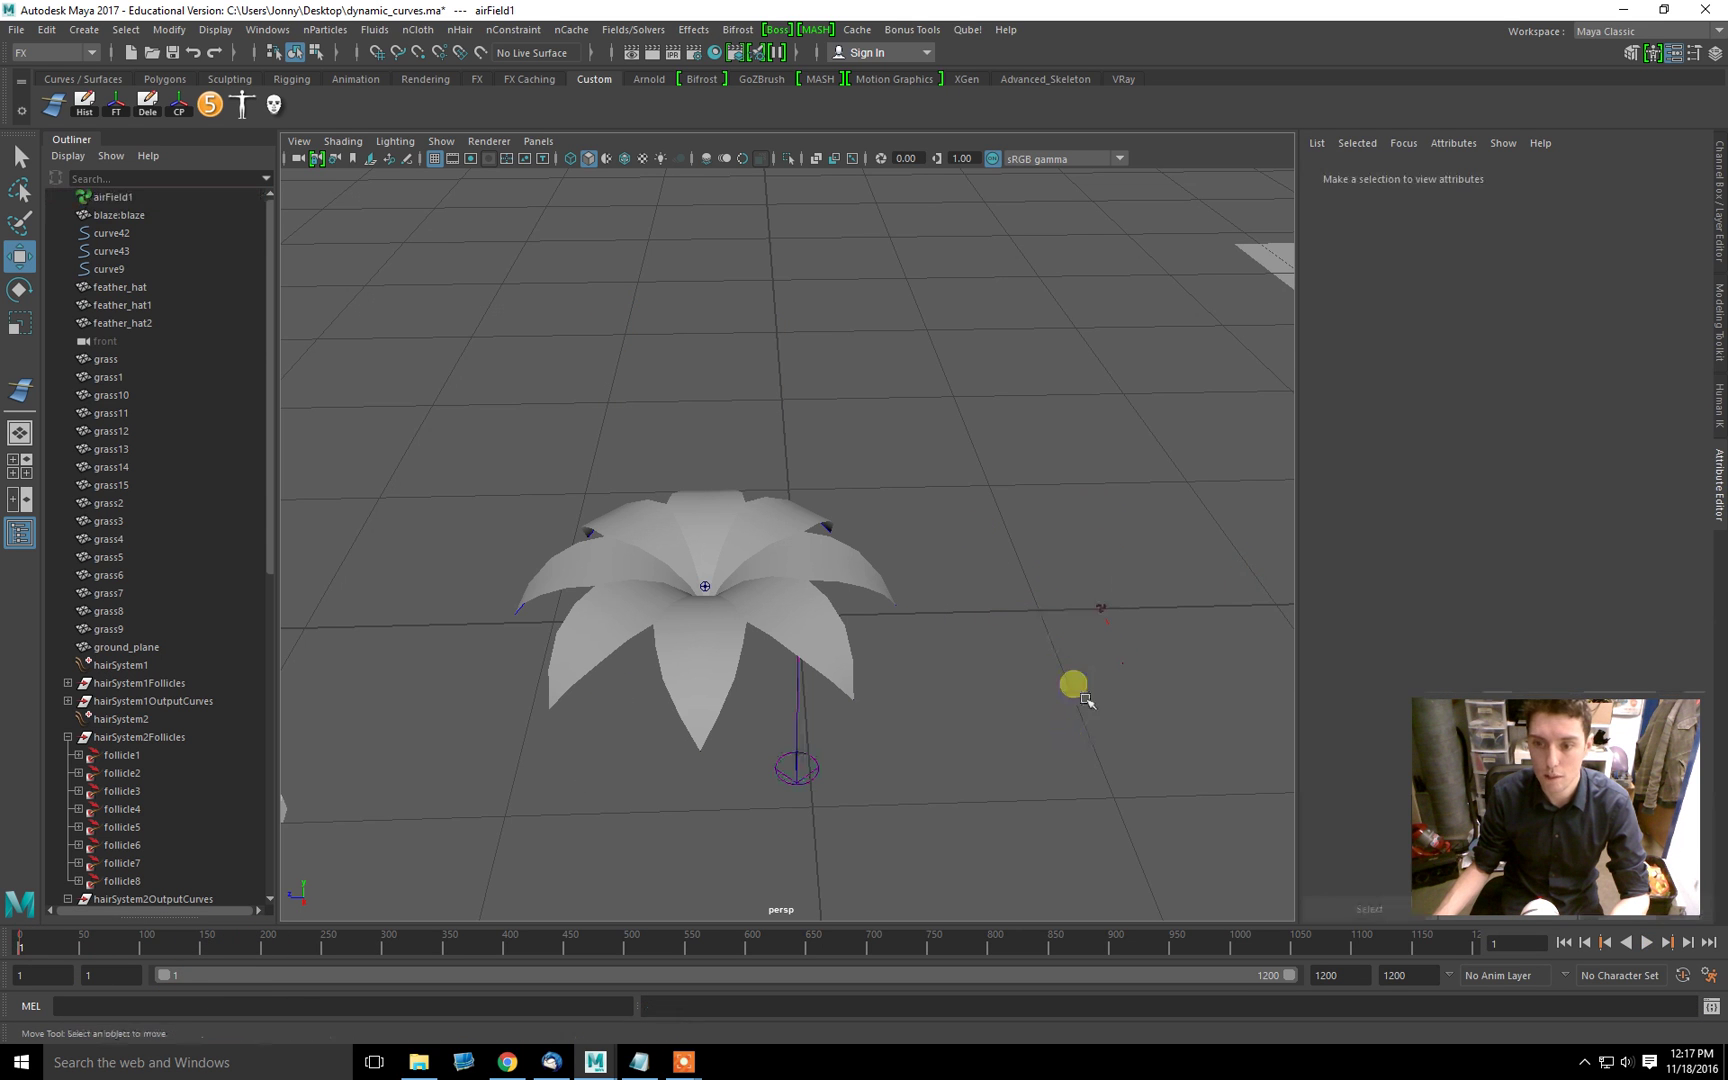
left_click(1105, 608)
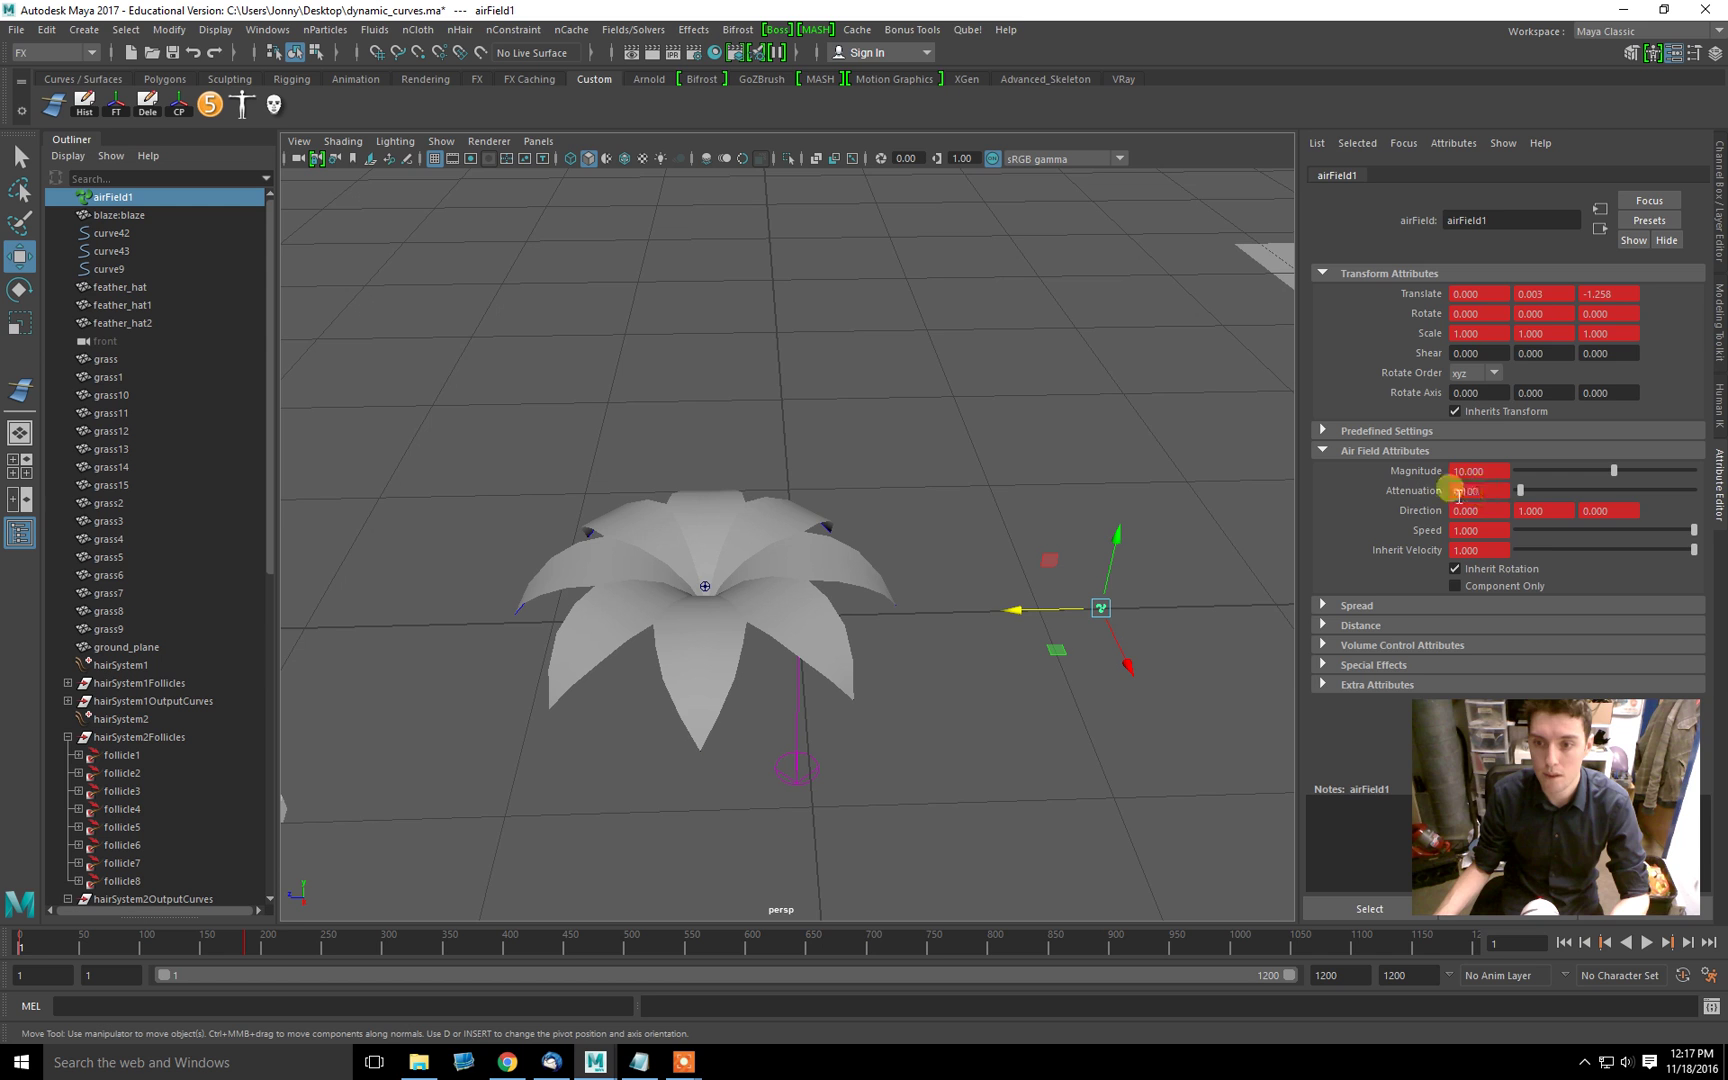
right_click(1494, 497)
left_click(1487, 551)
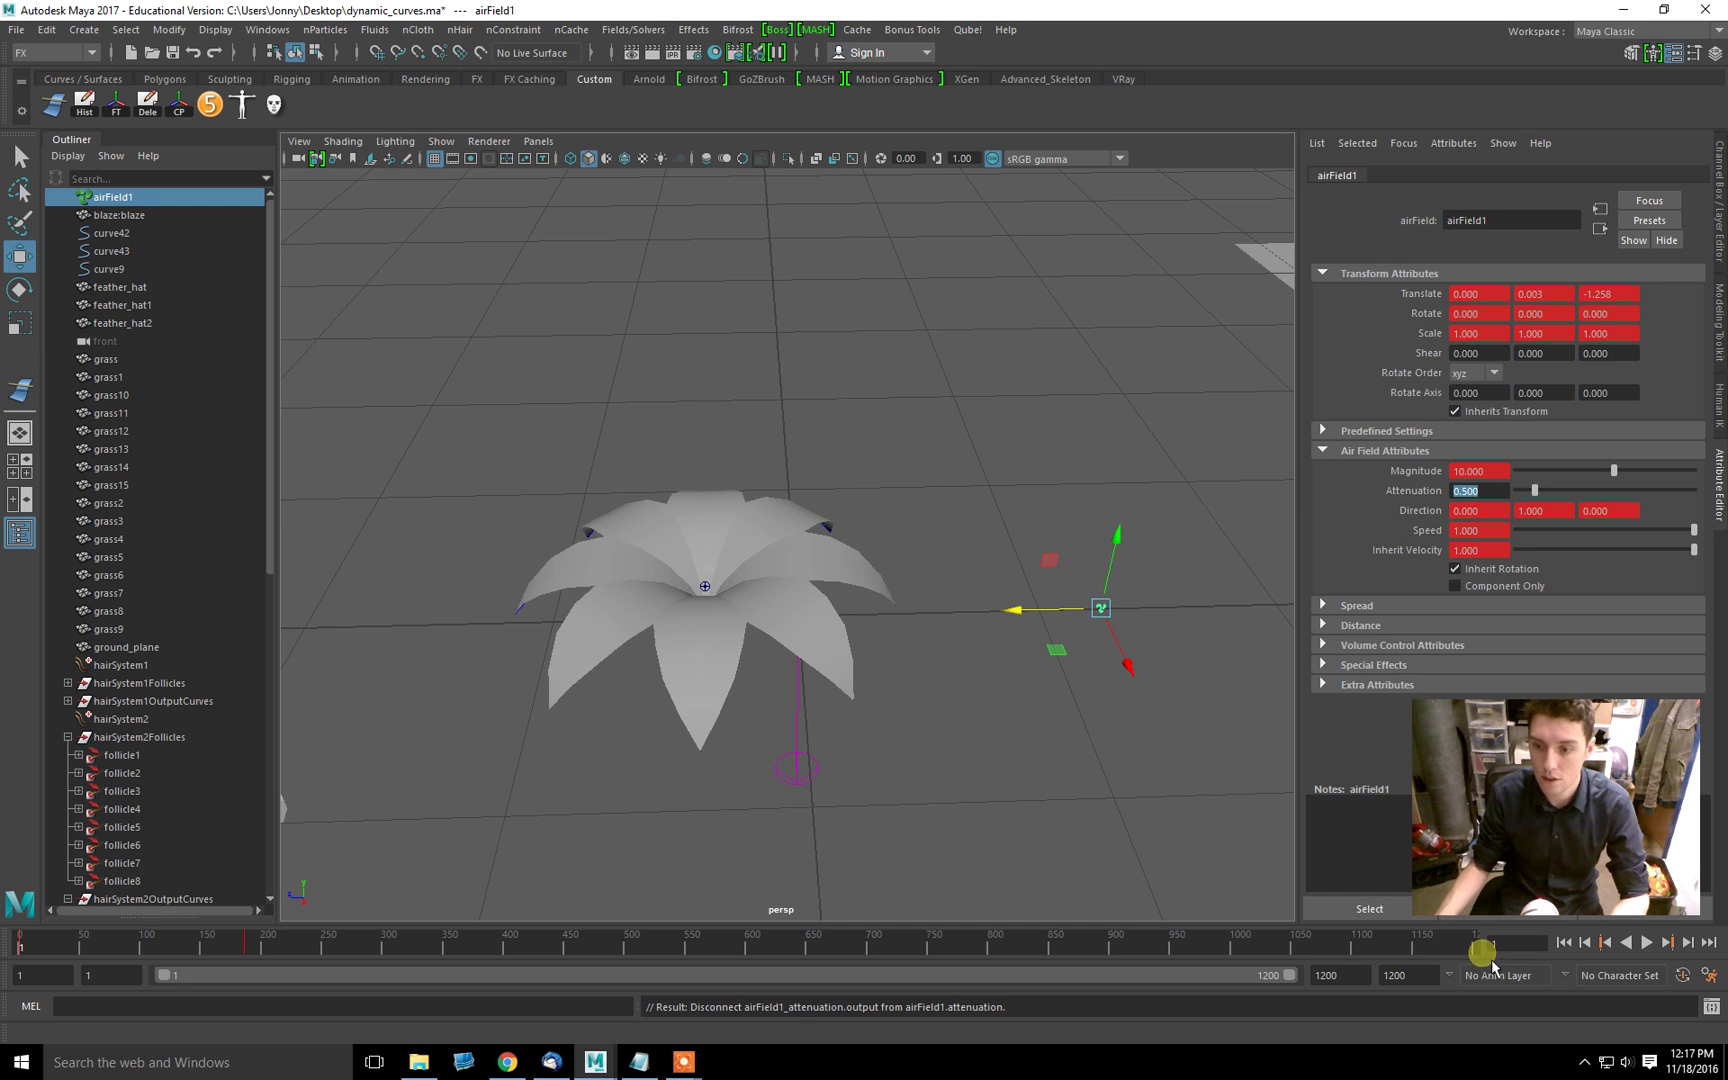
left_click(1650, 946)
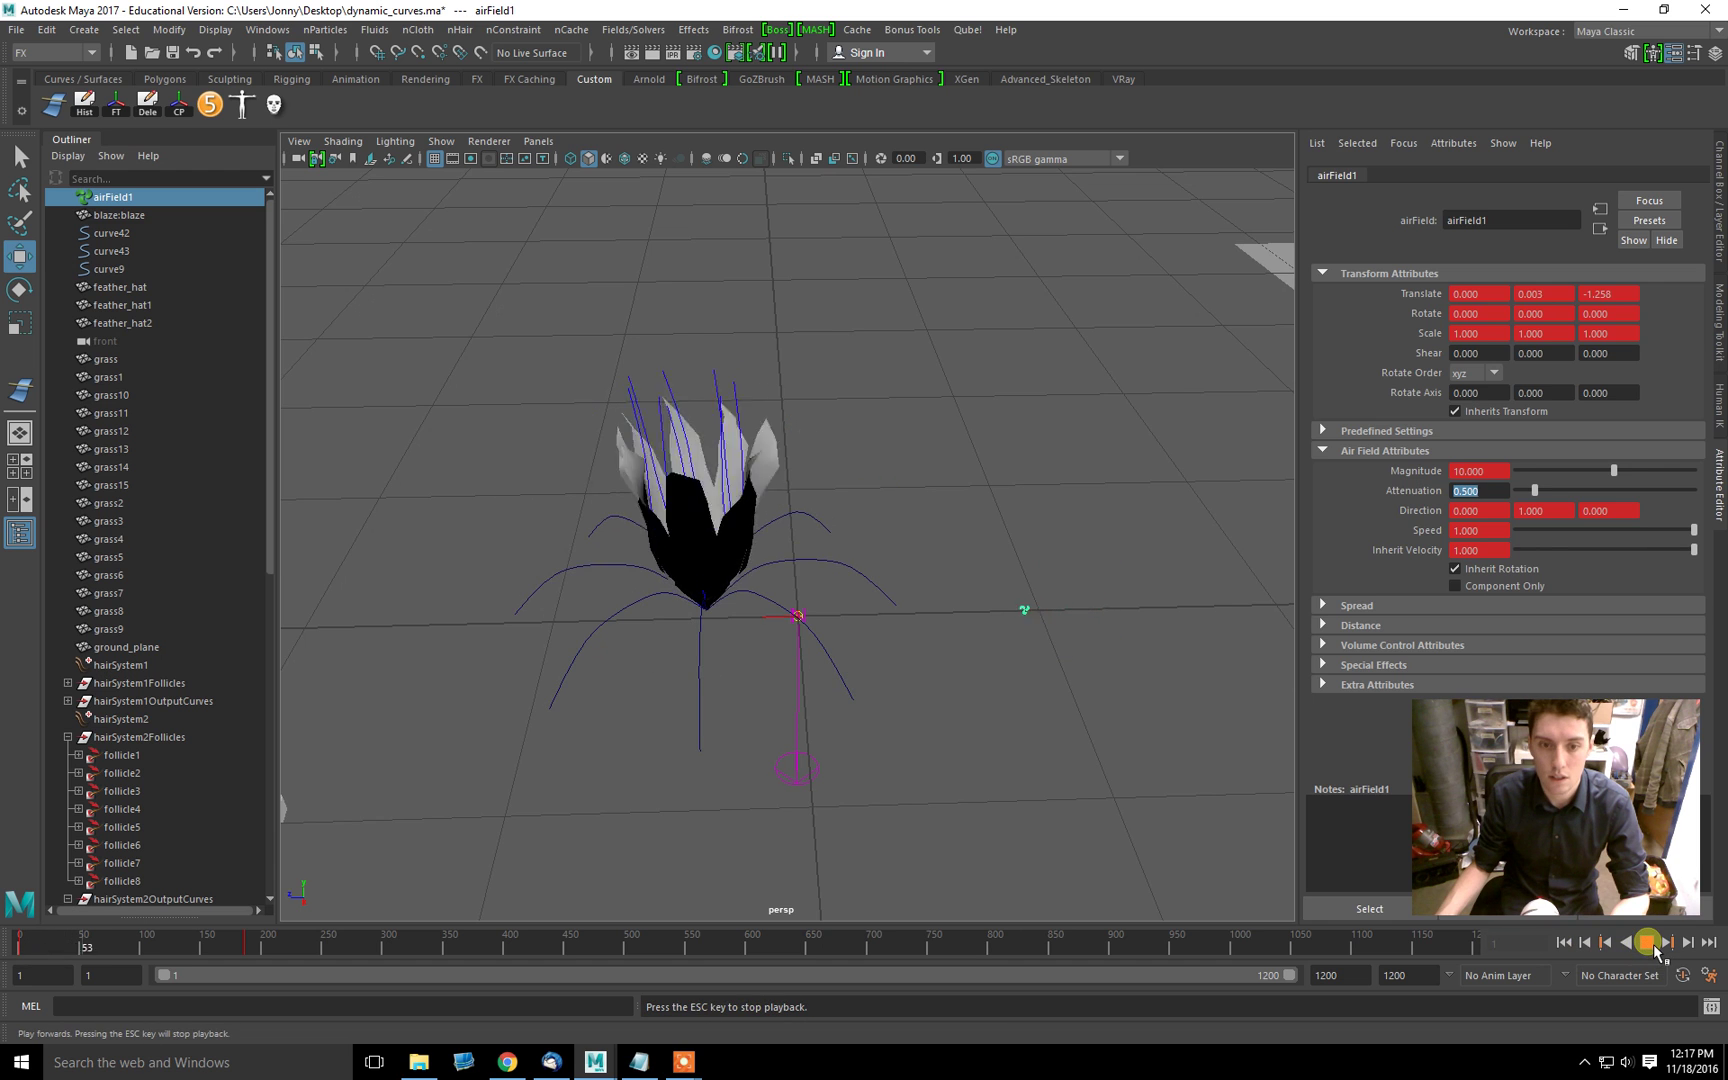
left_click(1647, 942)
Step: Set the air field's Attenuation to 1, replay the simulation from the first frame, and stop it
left_click(1564, 942)
left_click(1505, 491)
type("1")
key("Tab")
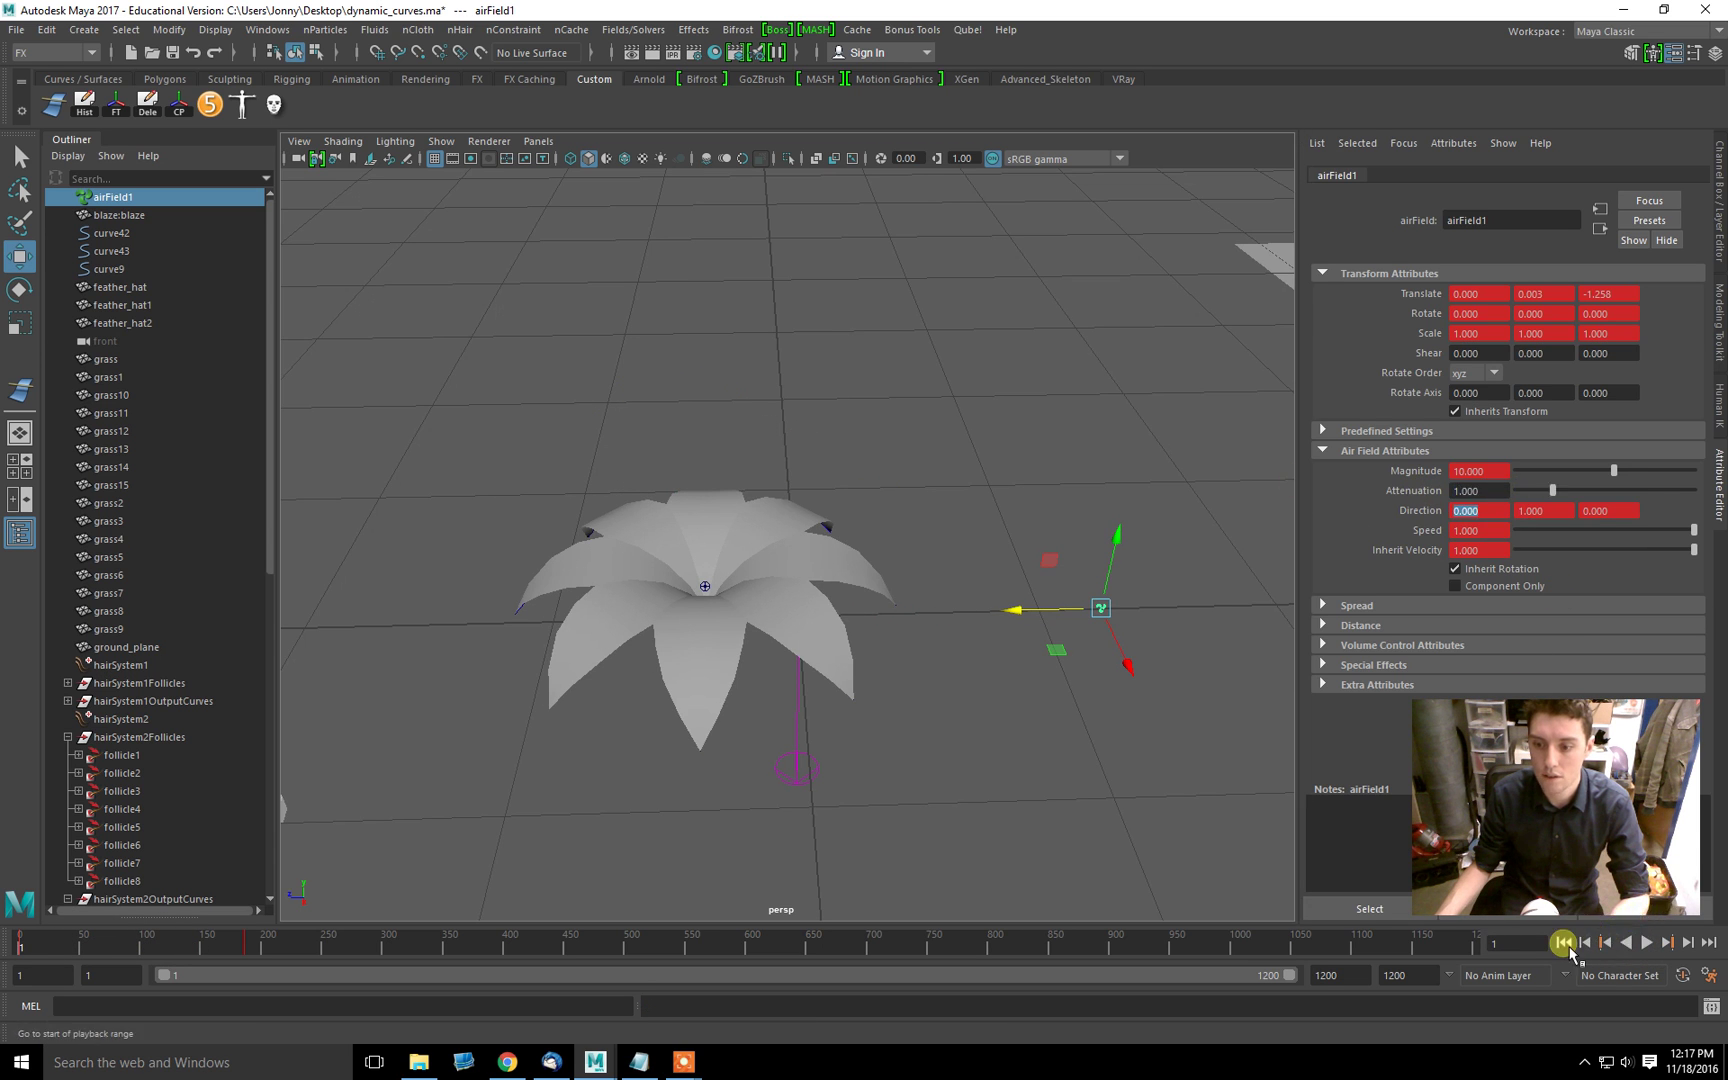
left_click(1647, 942)
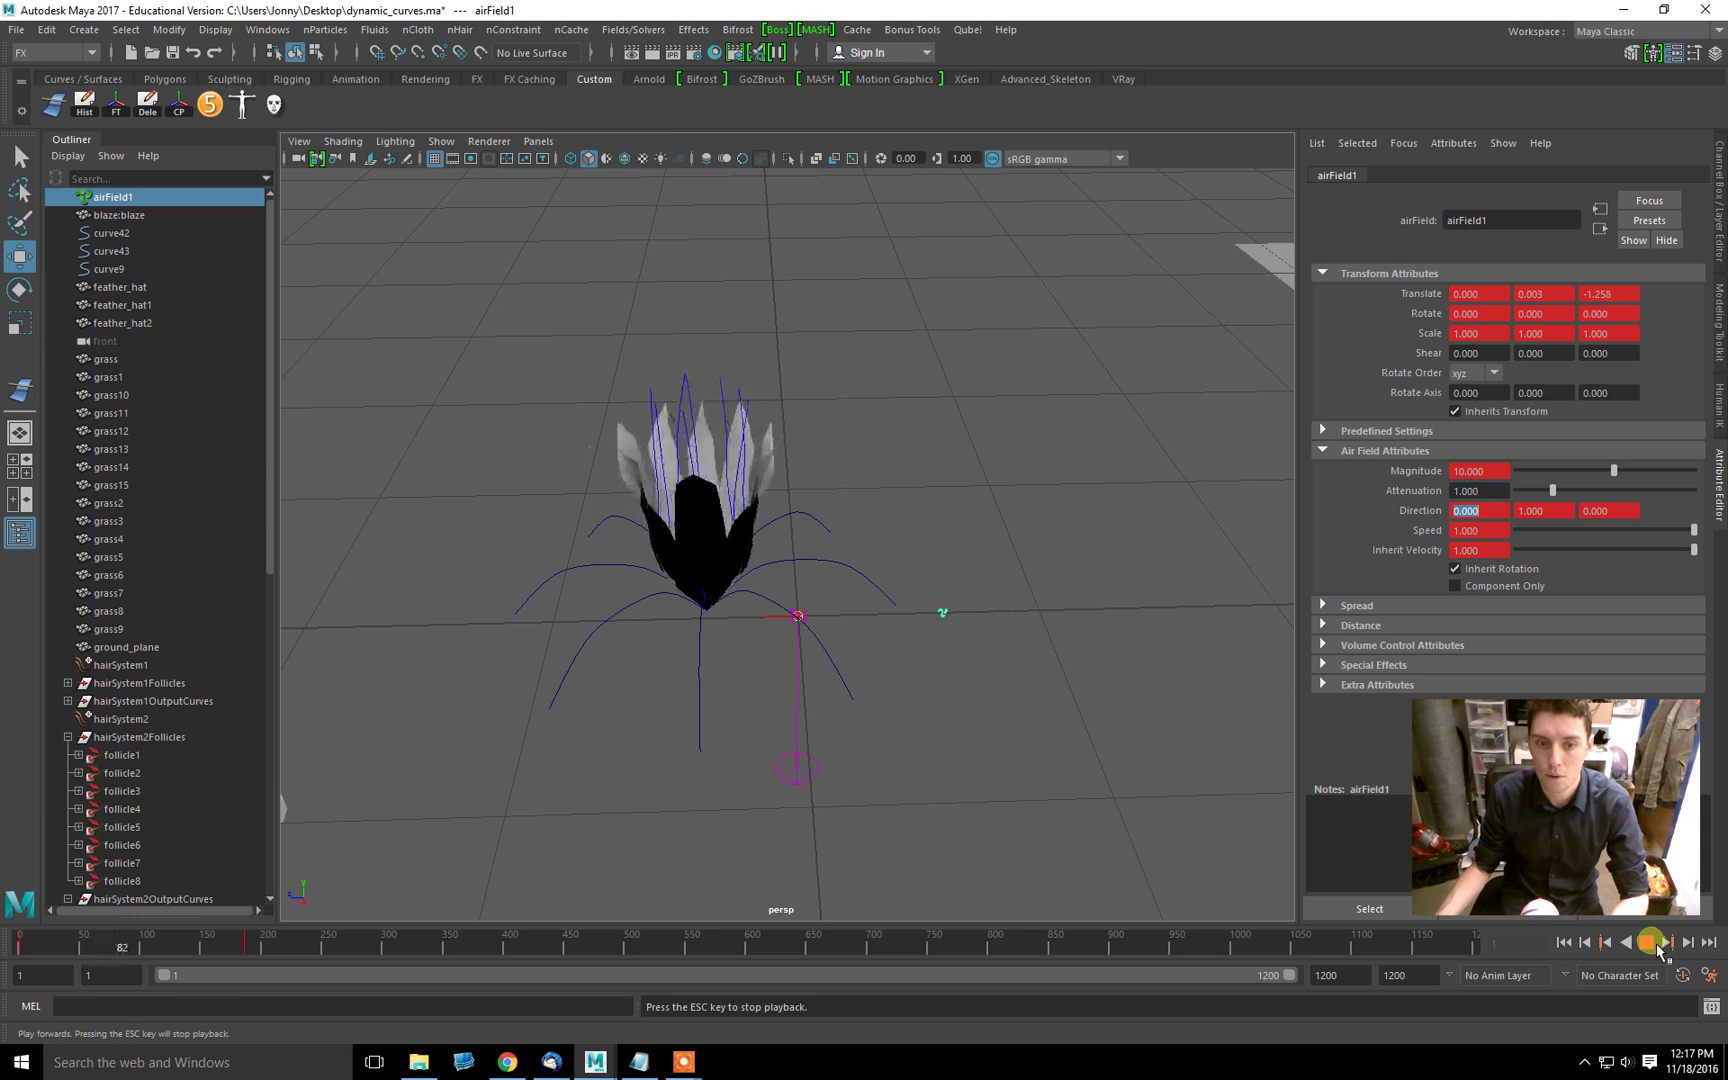
key("Escape")
Step: Set the air field's Attenuation to 5, replay the simulation from the first frame, and stop it
left_click(1564, 942)
left_click(1647, 942)
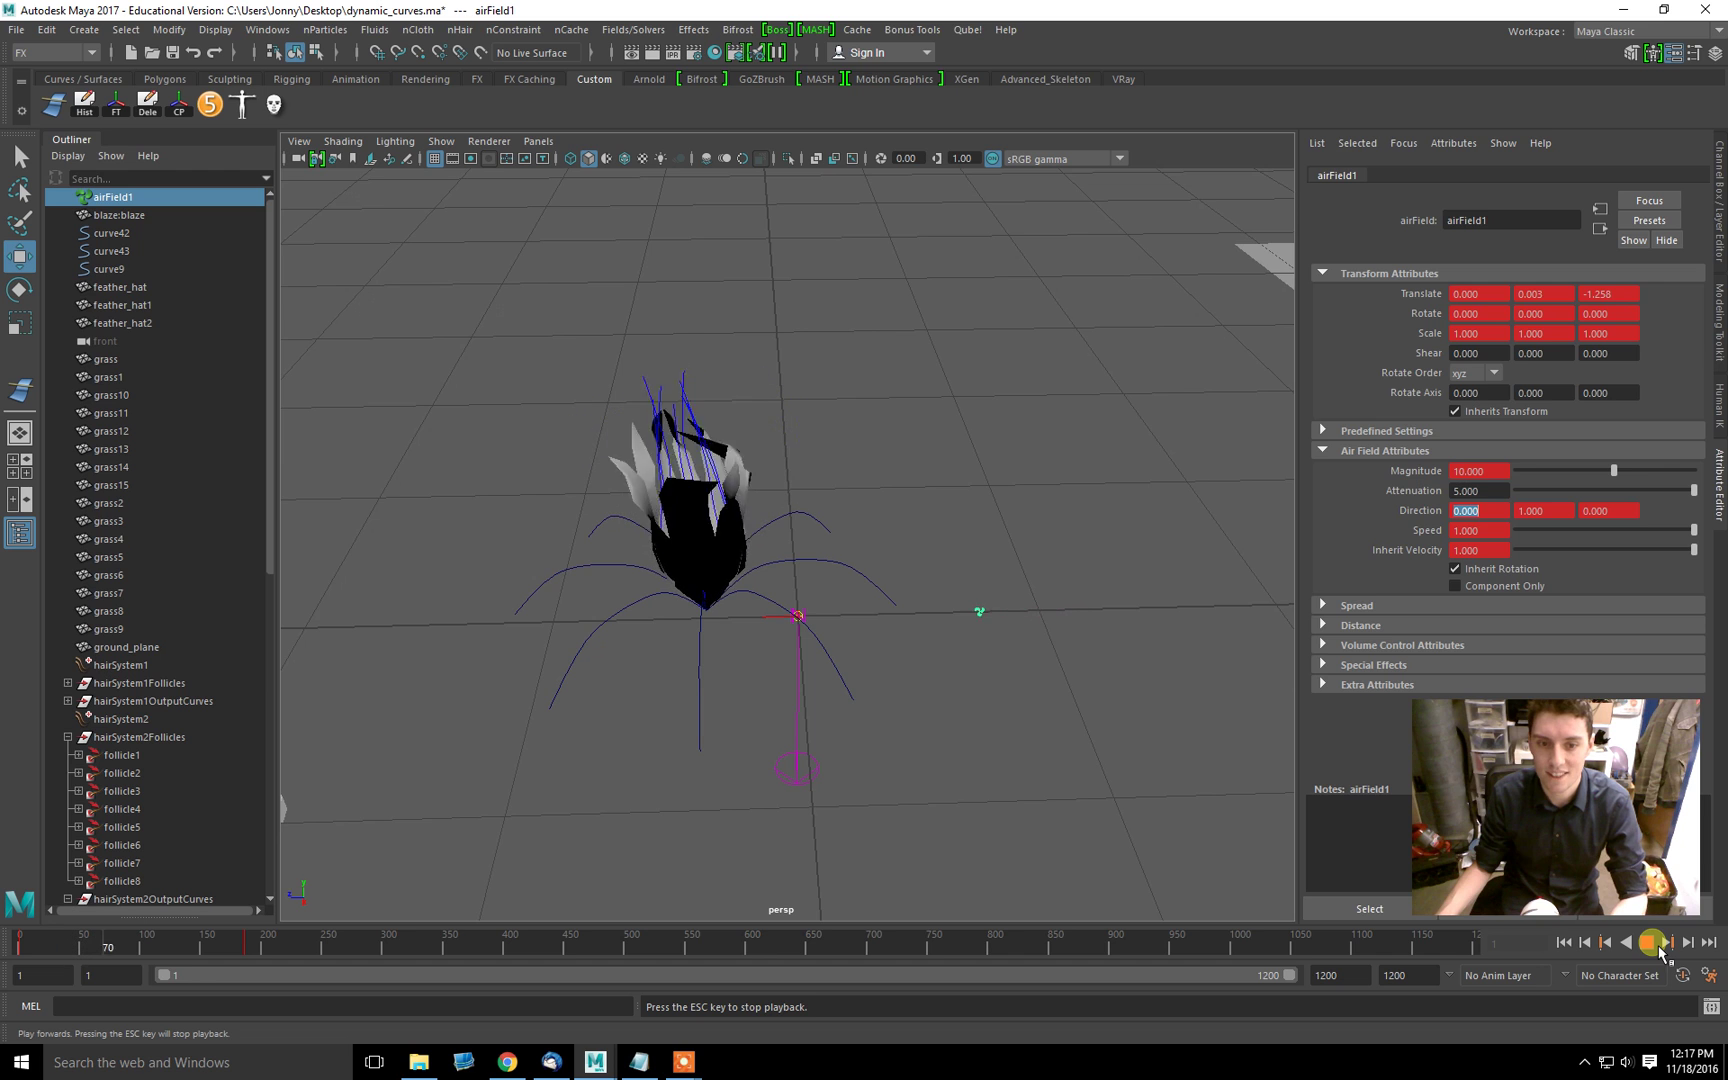
key("Escape")
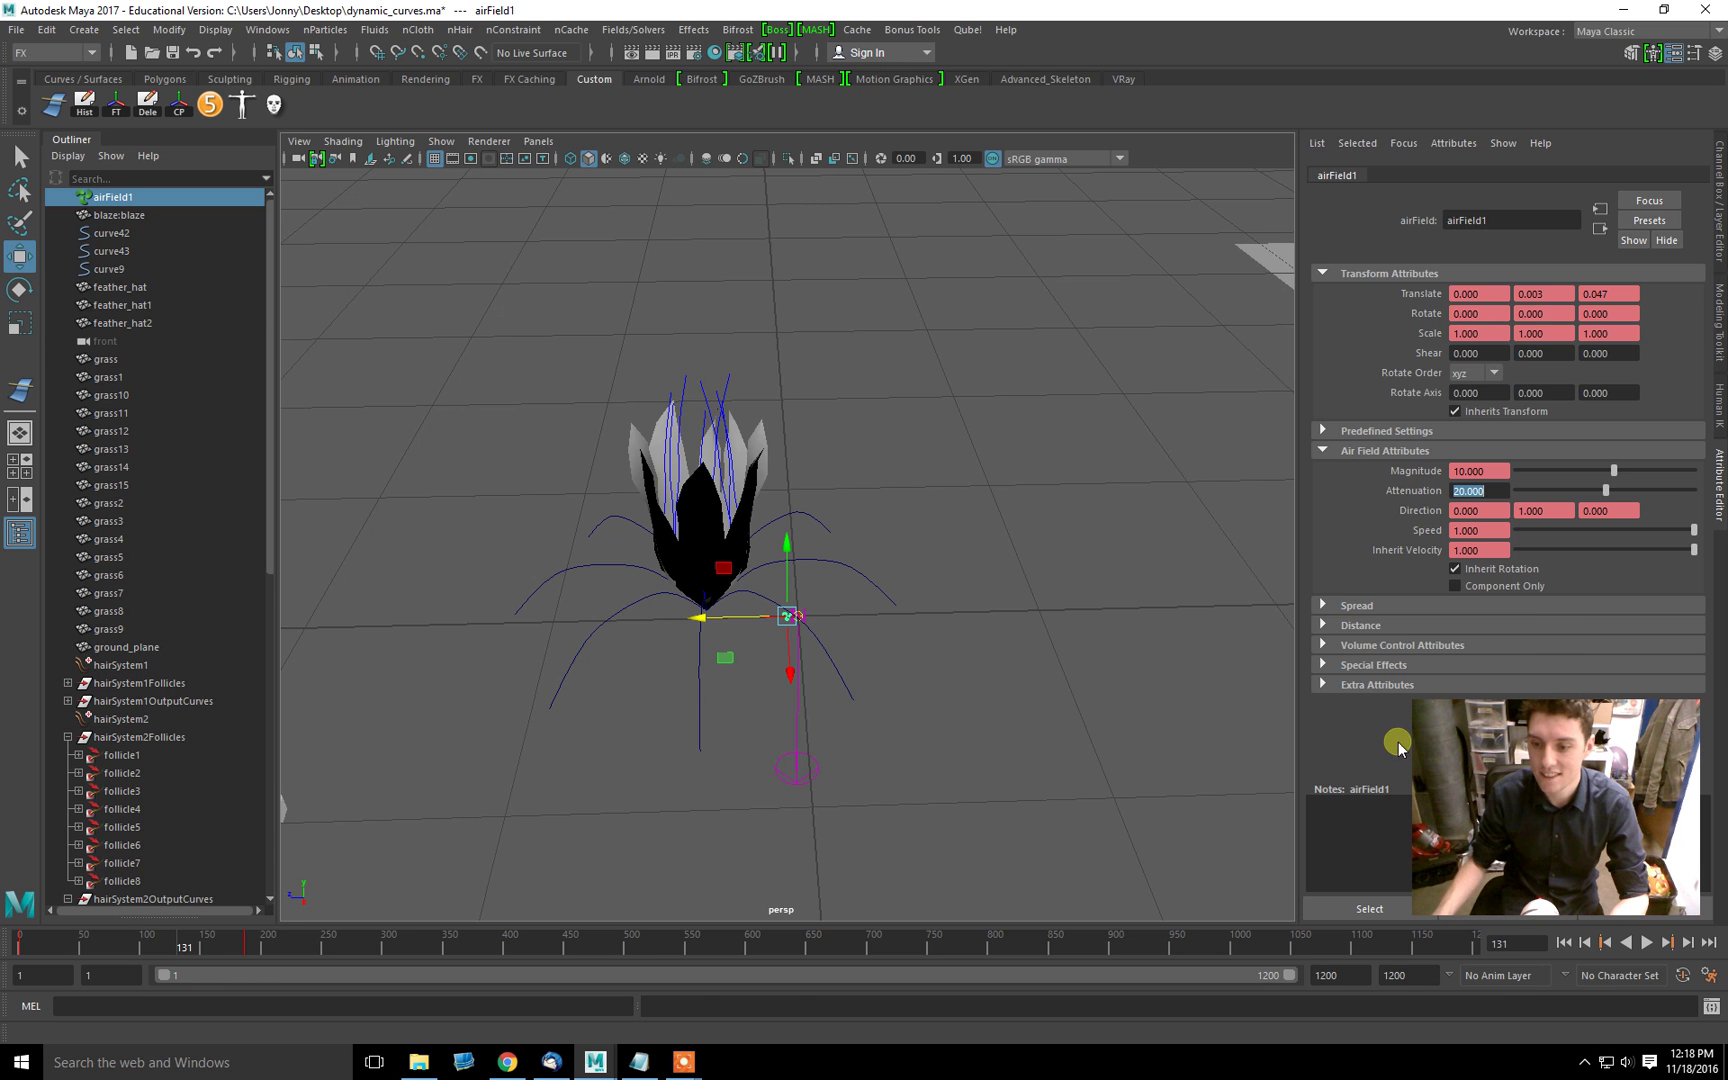
Step: Set the air field's Attenuation to 20, replay the simulation from the first frame, and stop it
left_click(1564, 942)
left_click(1647, 942)
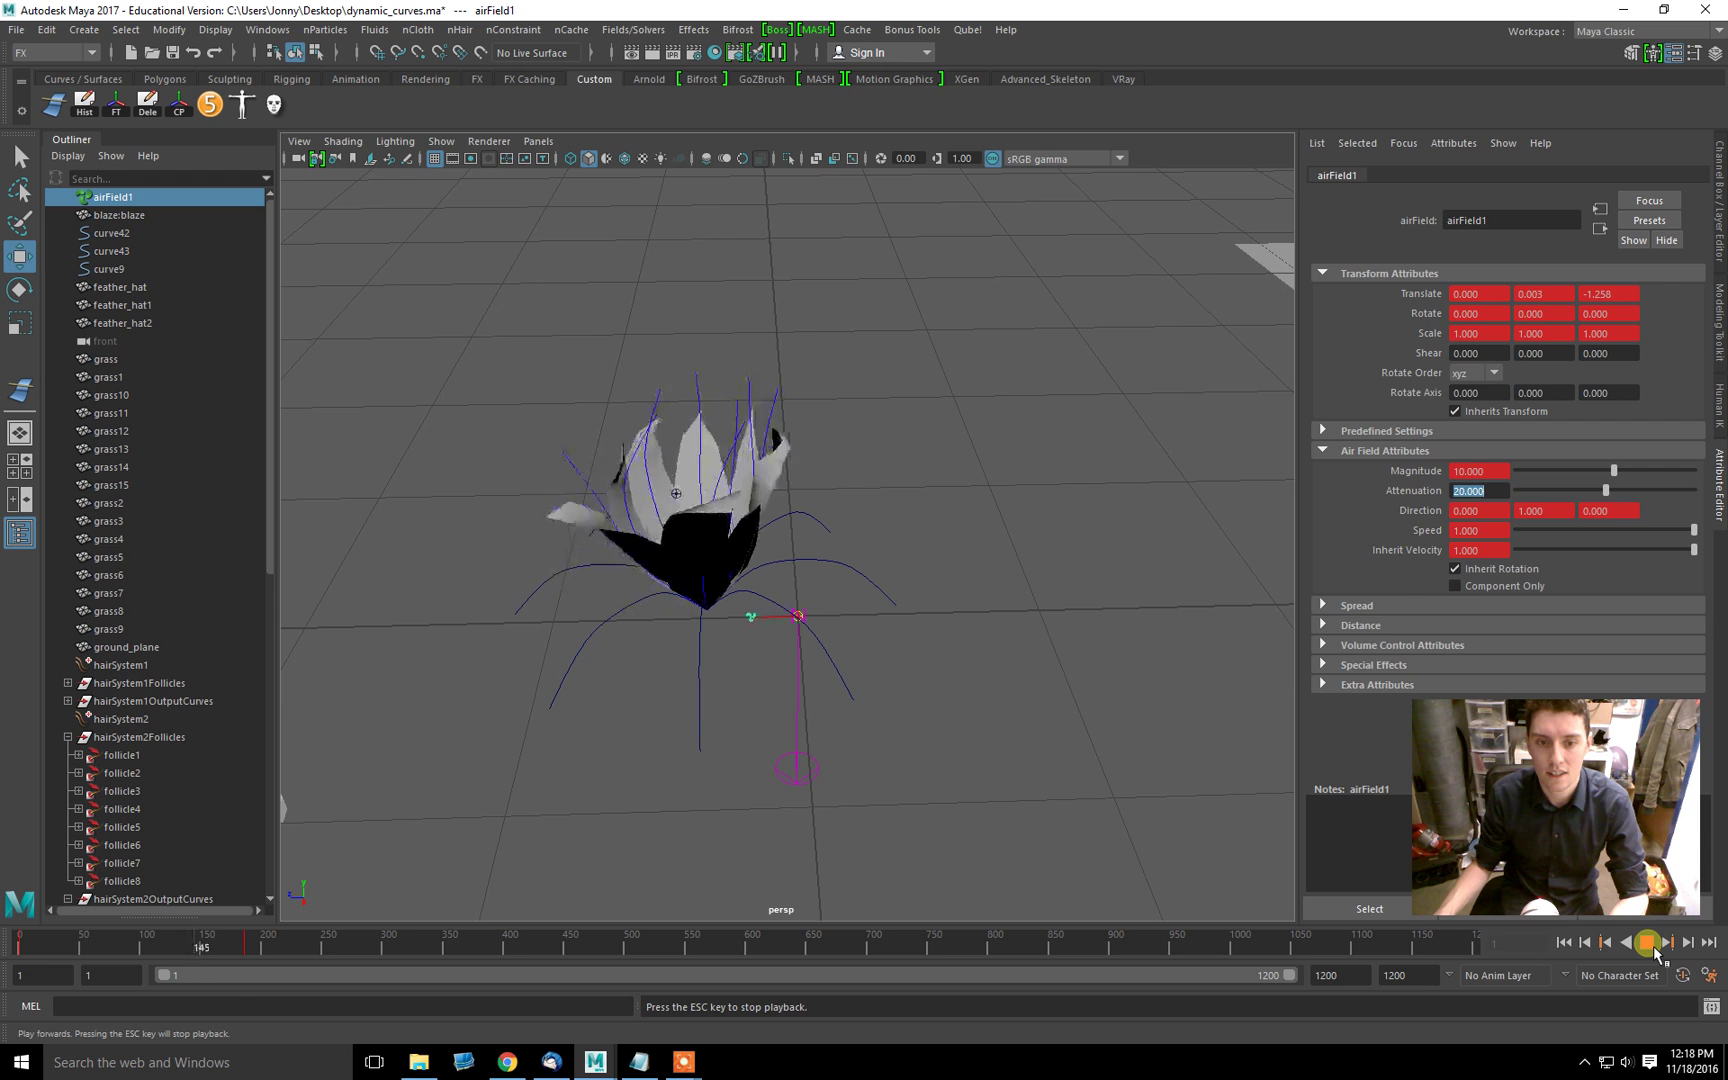
key("Escape")
Step: Replay the simulation from the first frame to examine the leaf motion up close, and stop it
right_click_drag(729, 539, 785, 488, "alt")
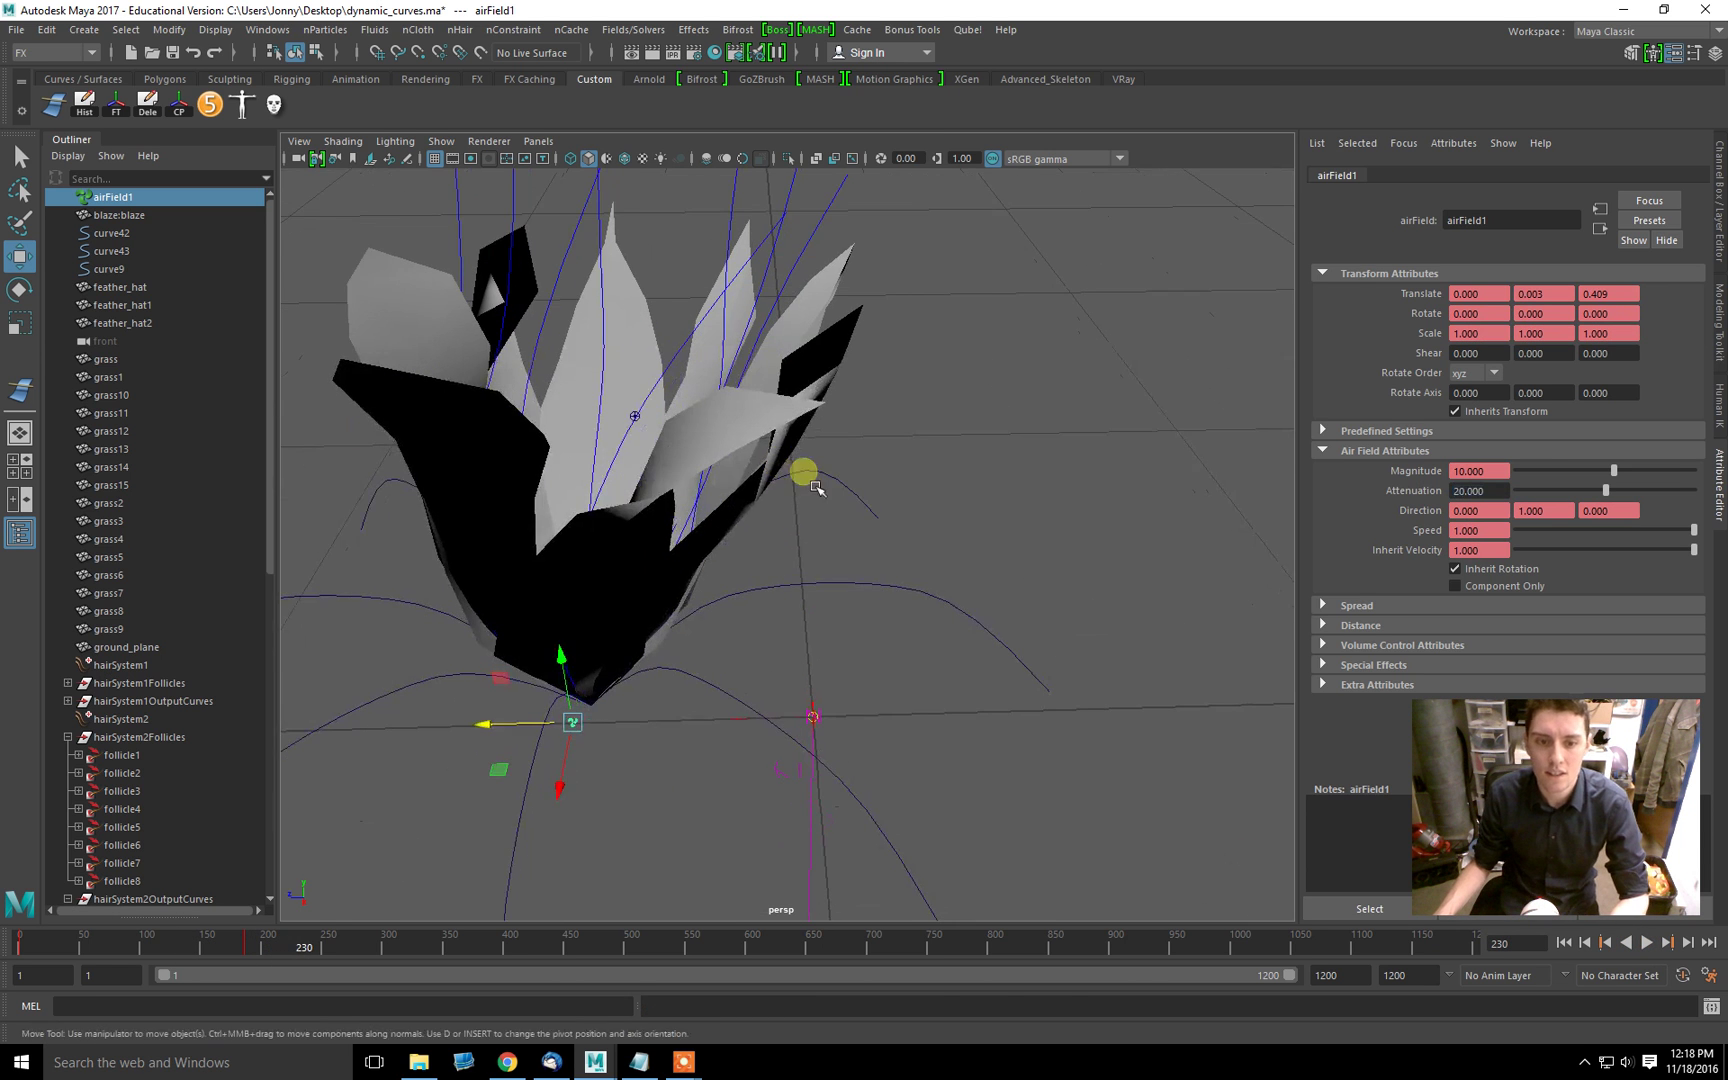
middle_click_drag(612, 485, 738, 508, "alt")
left_click(1563, 943)
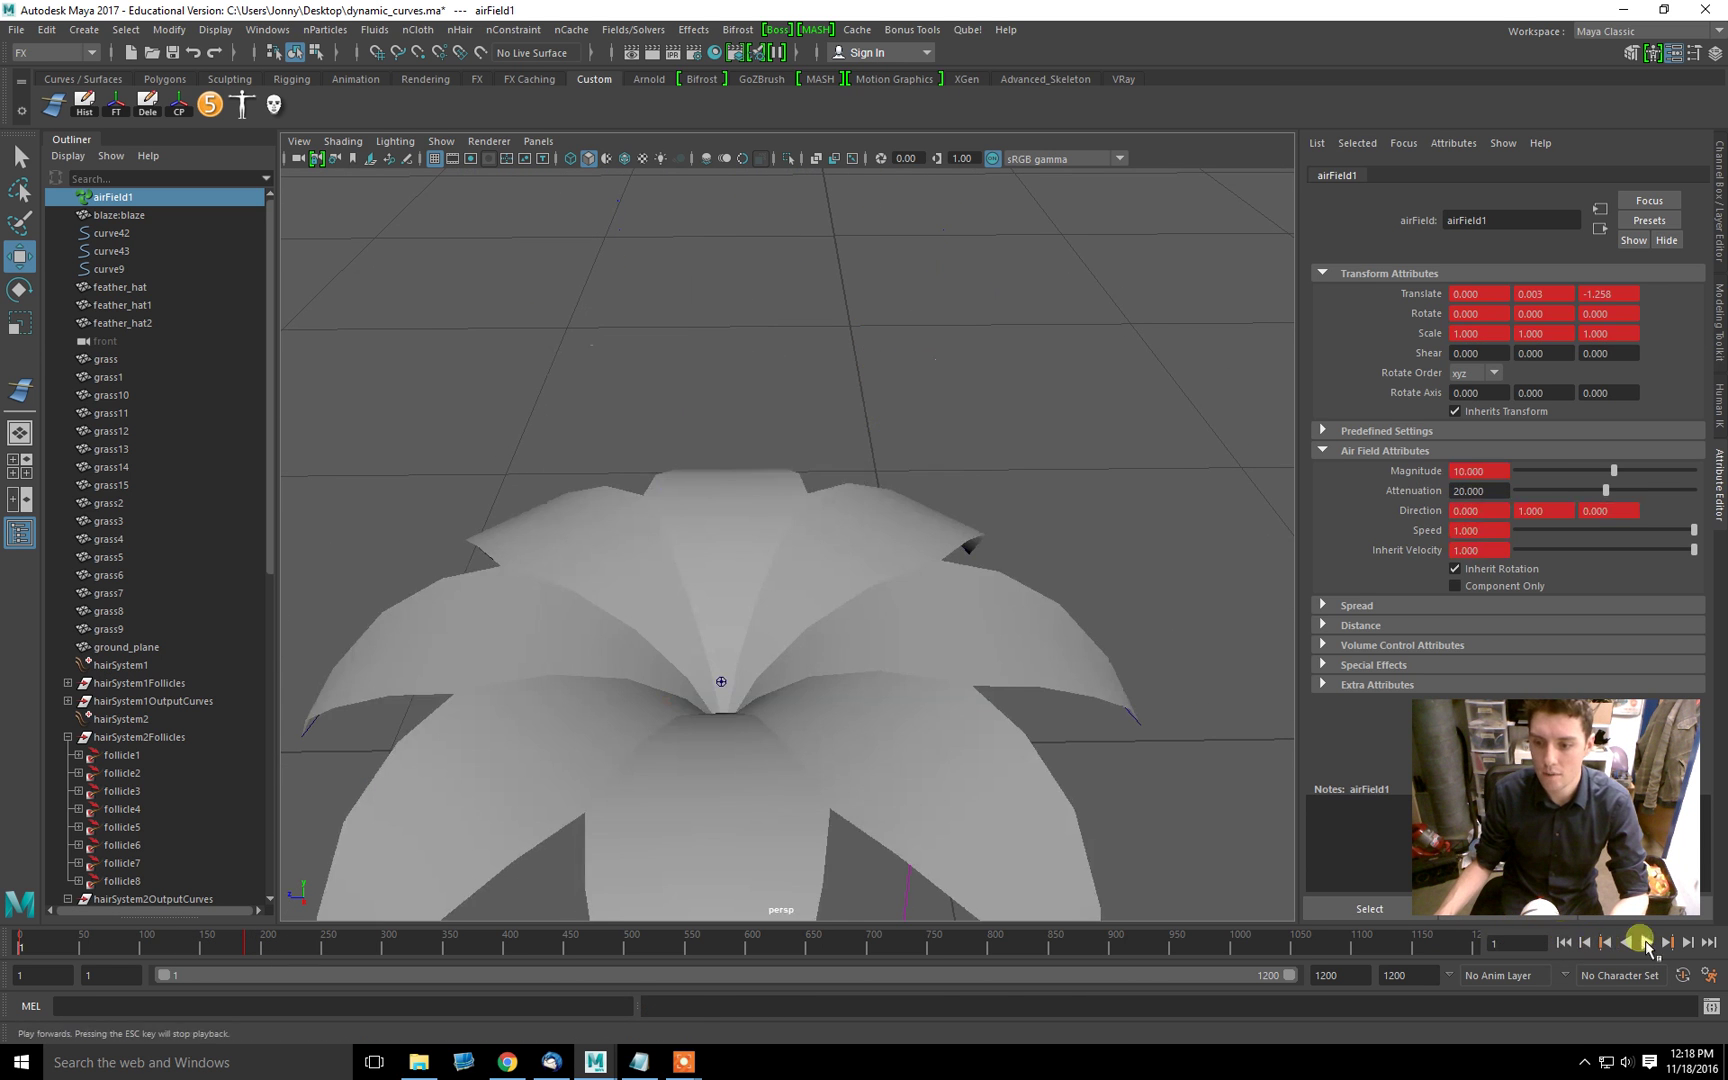
left_click(1650, 943)
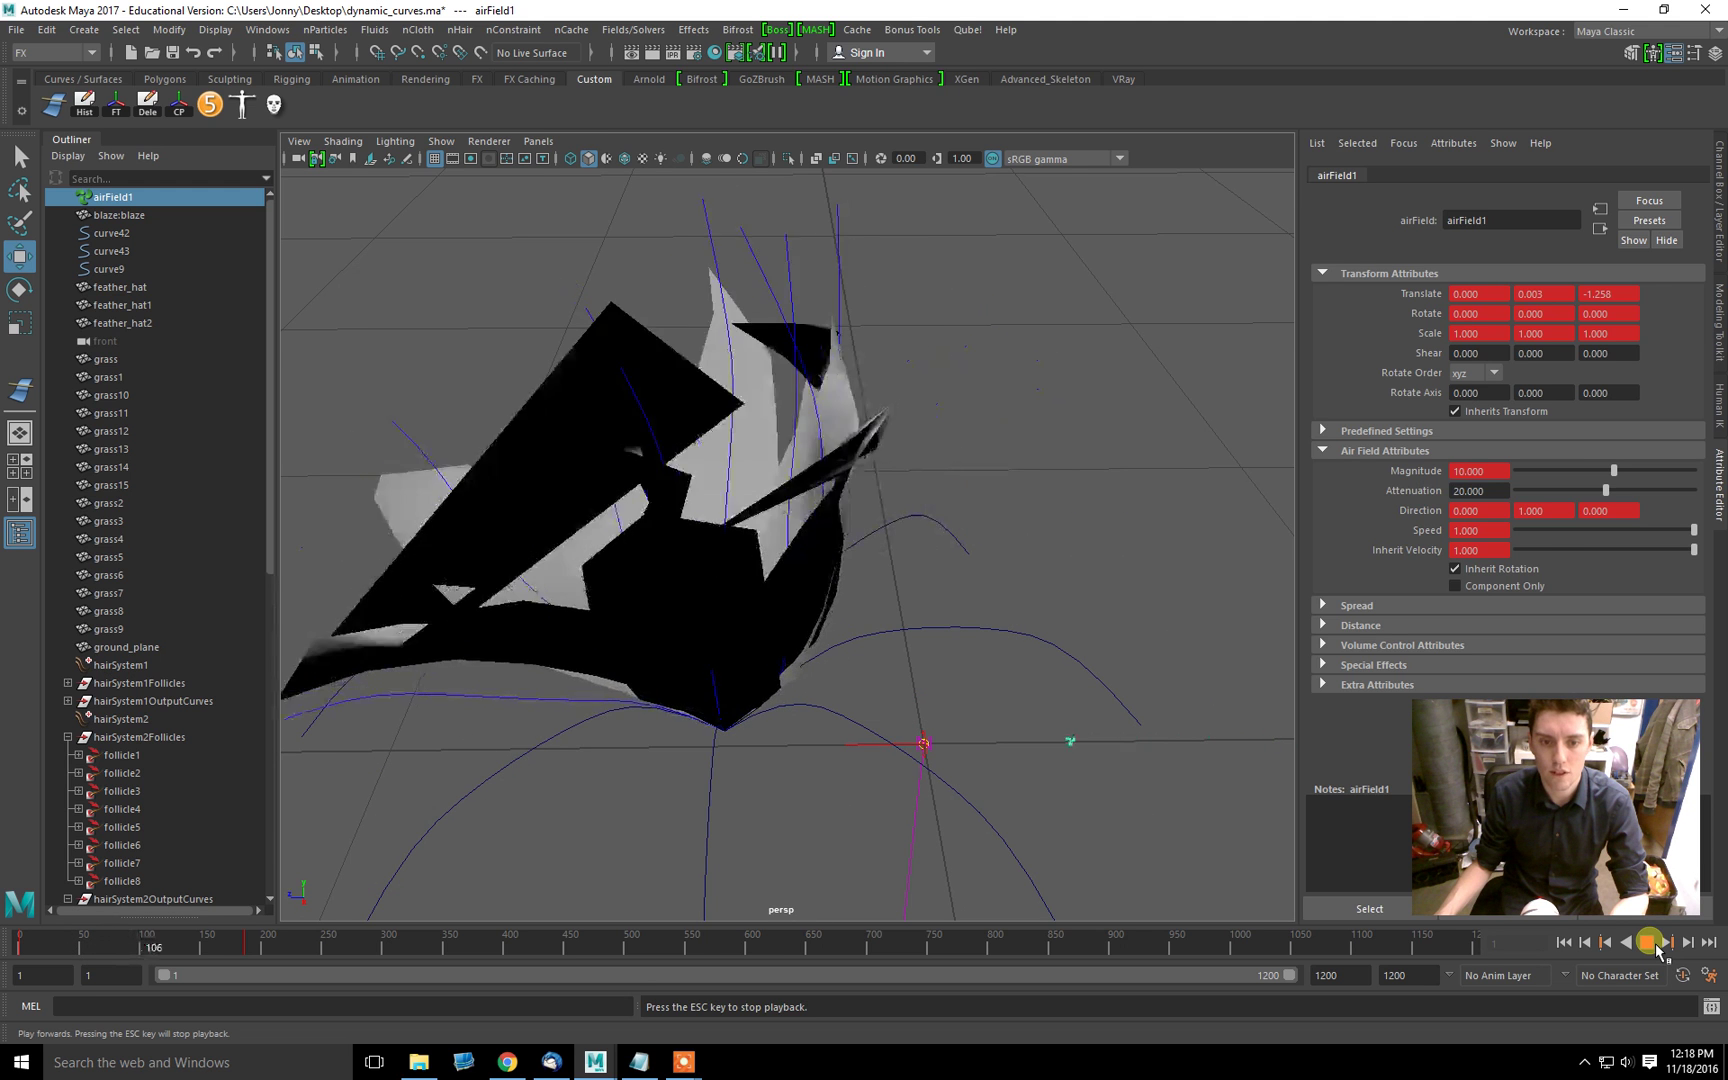
left_click(1651, 943)
Step: Delete the air field and replay the simulation from the first frame
left_click(900, 650)
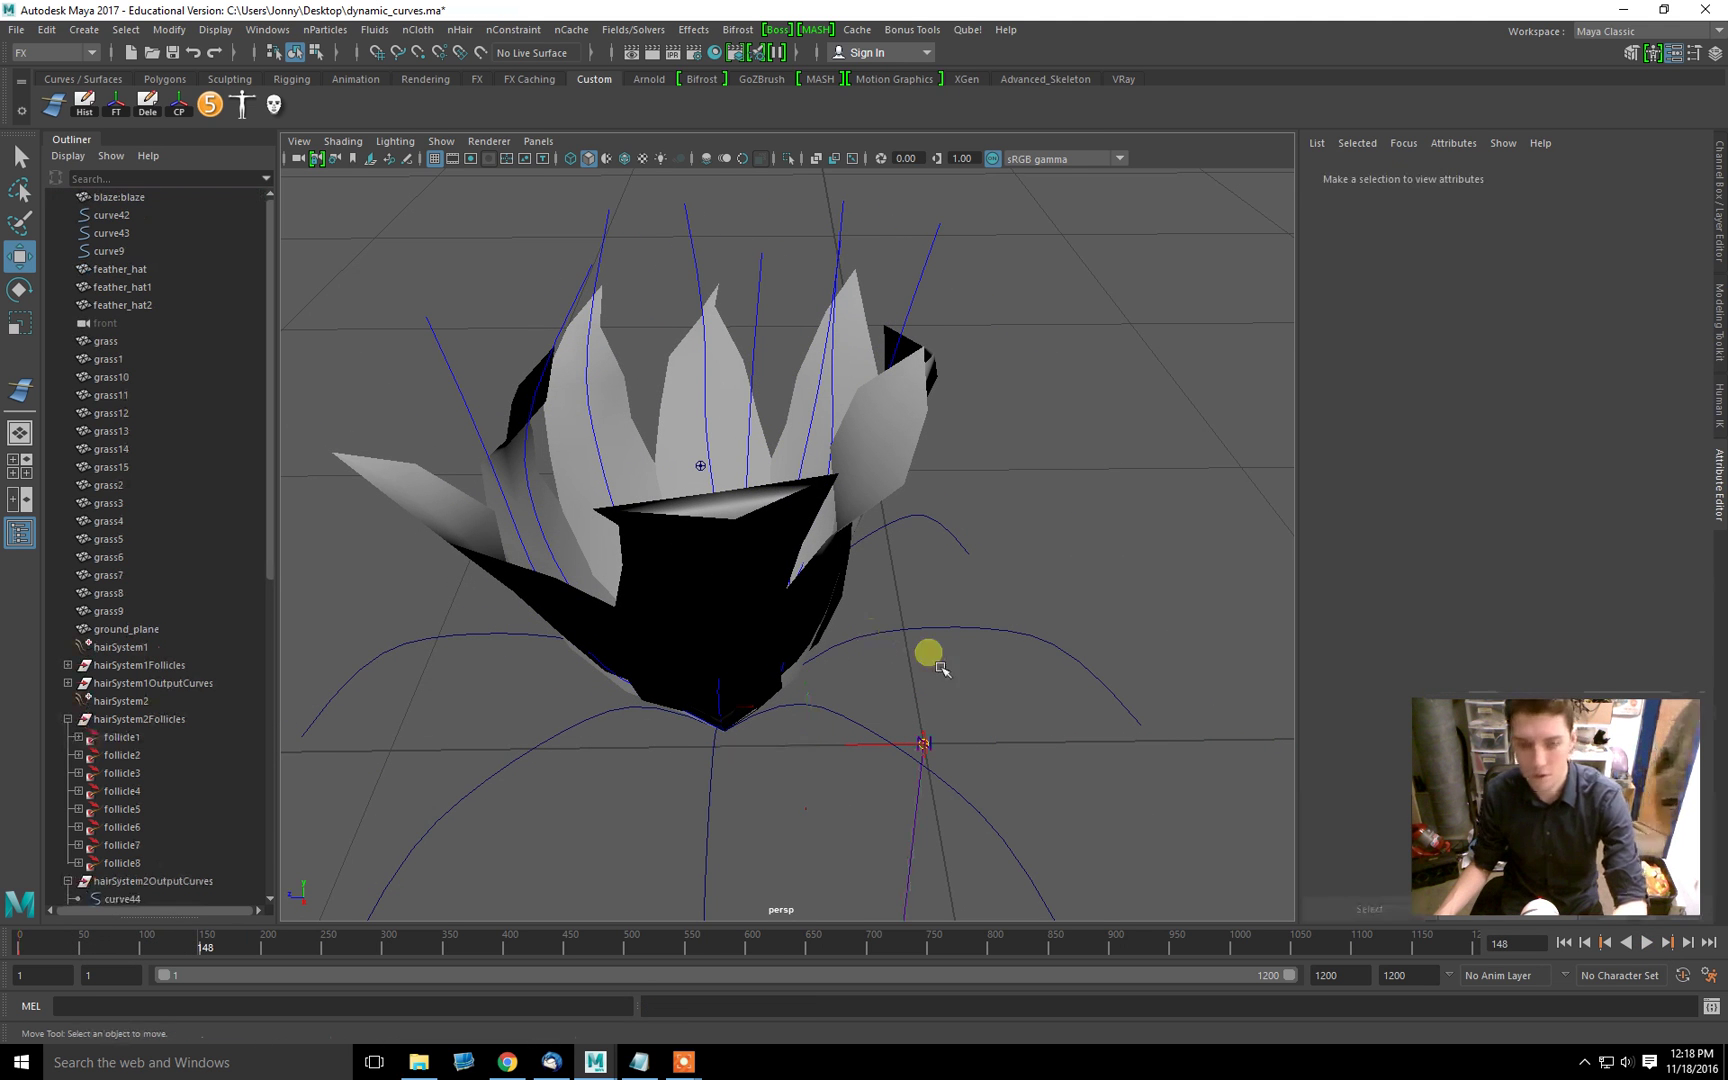
left_click(1563, 943)
left_click(1645, 943)
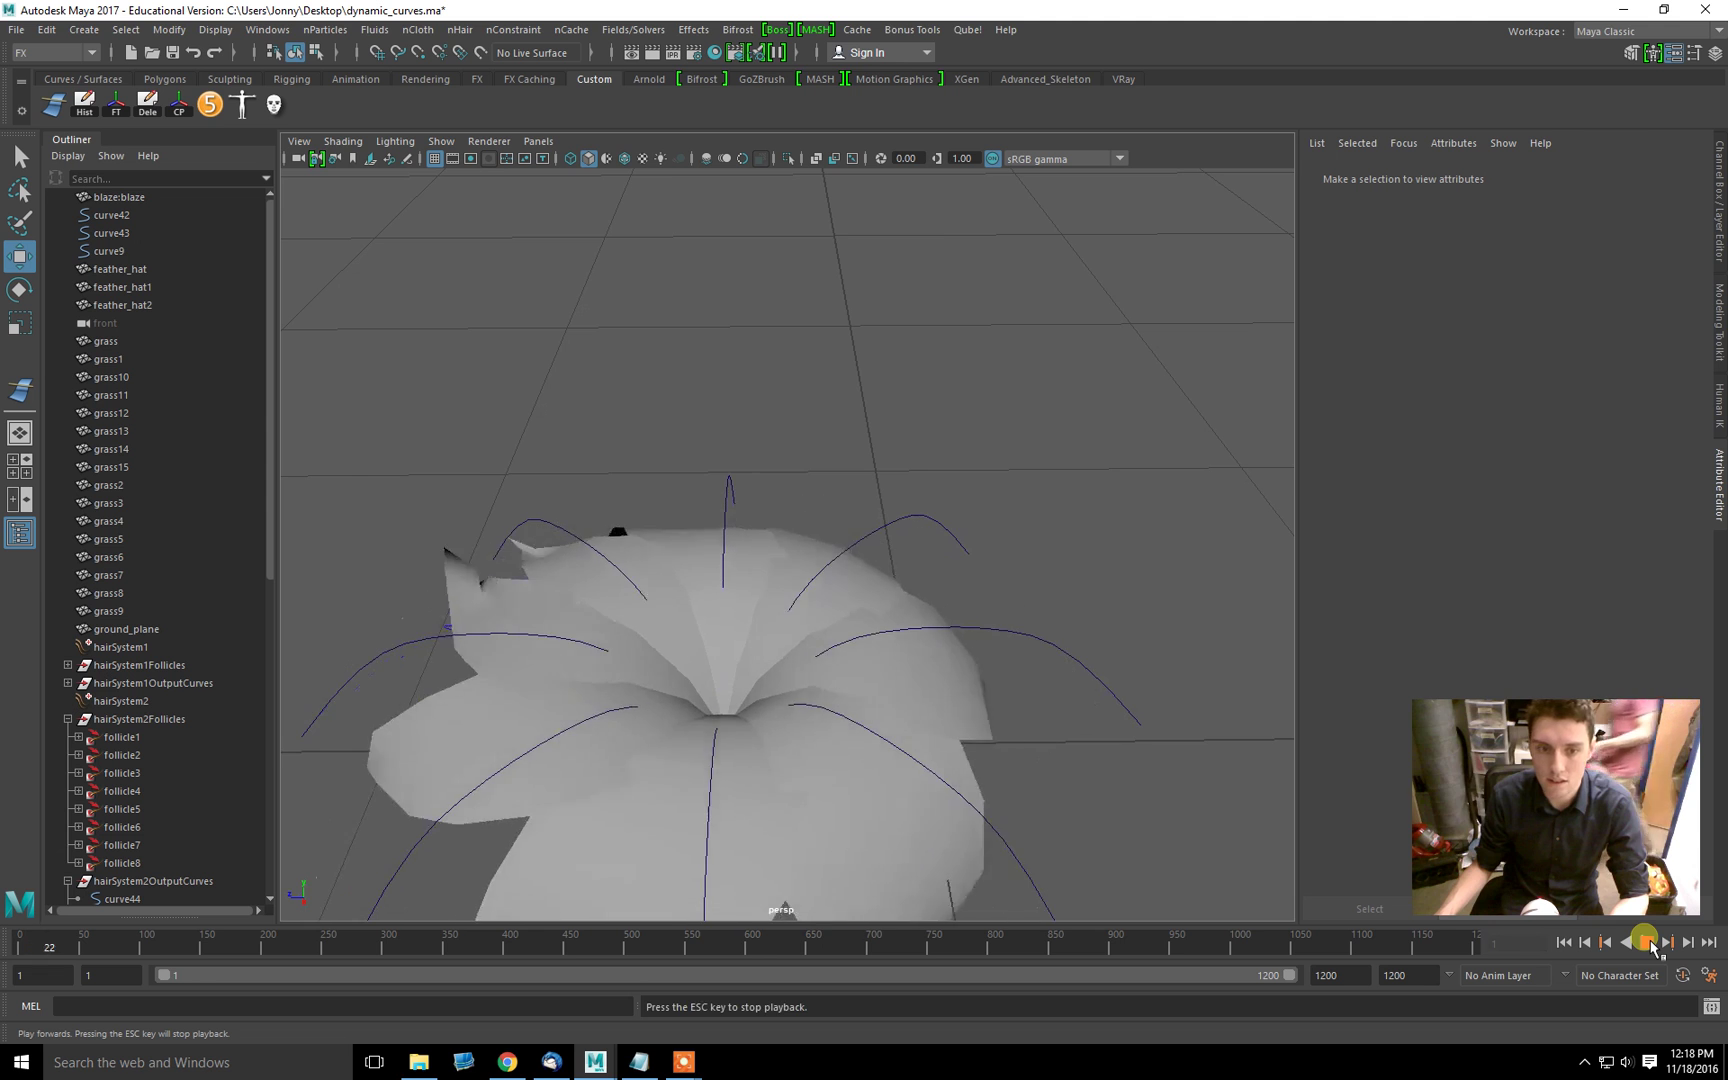
Step: Stop playback, switch the viewport to wireframe, and select the ground plane beneath the grass
left_click(1108, 612)
right_click_drag(1117, 625, 836, 519, "alt")
left_click_drag(836, 519, 1090, 570, "alt")
right_click_drag(1090, 570, 762, 547, "alt")
left_click_drag(761, 547, 845, 432, "alt")
left_click(926, 392)
key("4")
left_click(812, 458)
left_click(899, 733)
left_click_drag(899, 733, 632, 530, "alt")
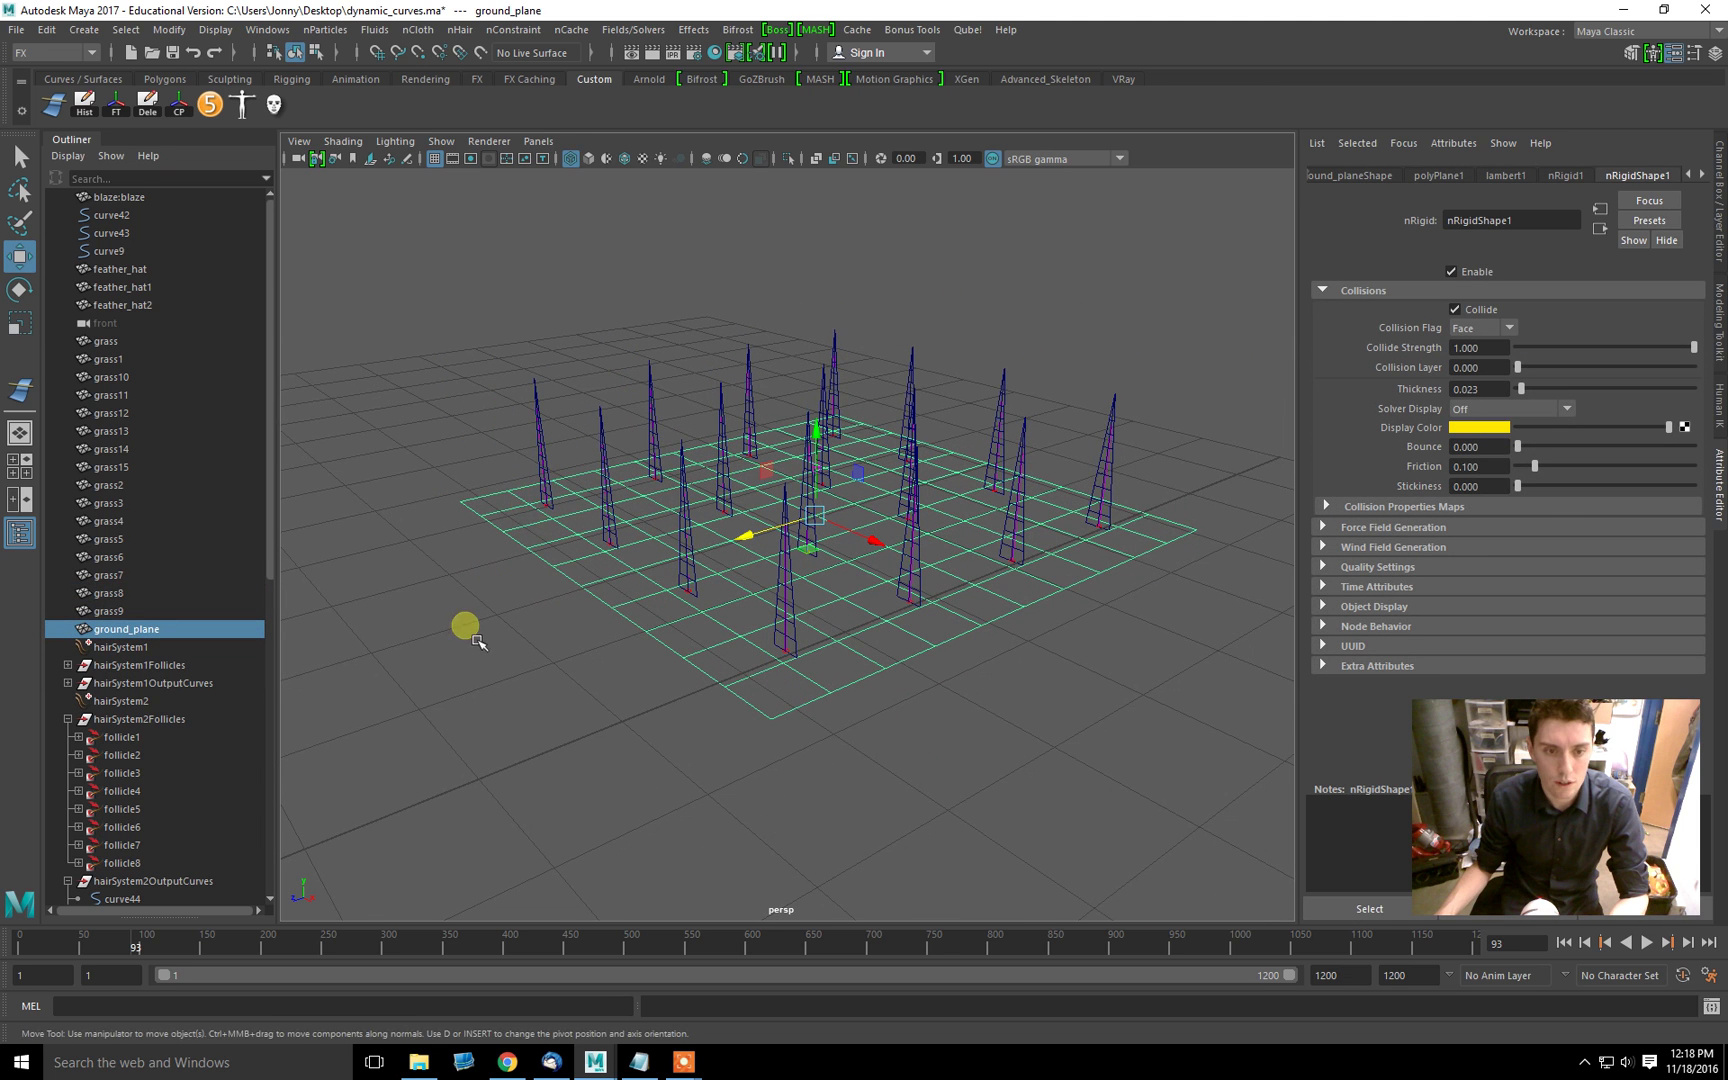
Step: Review the Create Hair options for the ground plane and close them without creating any hair
left_click(459, 29)
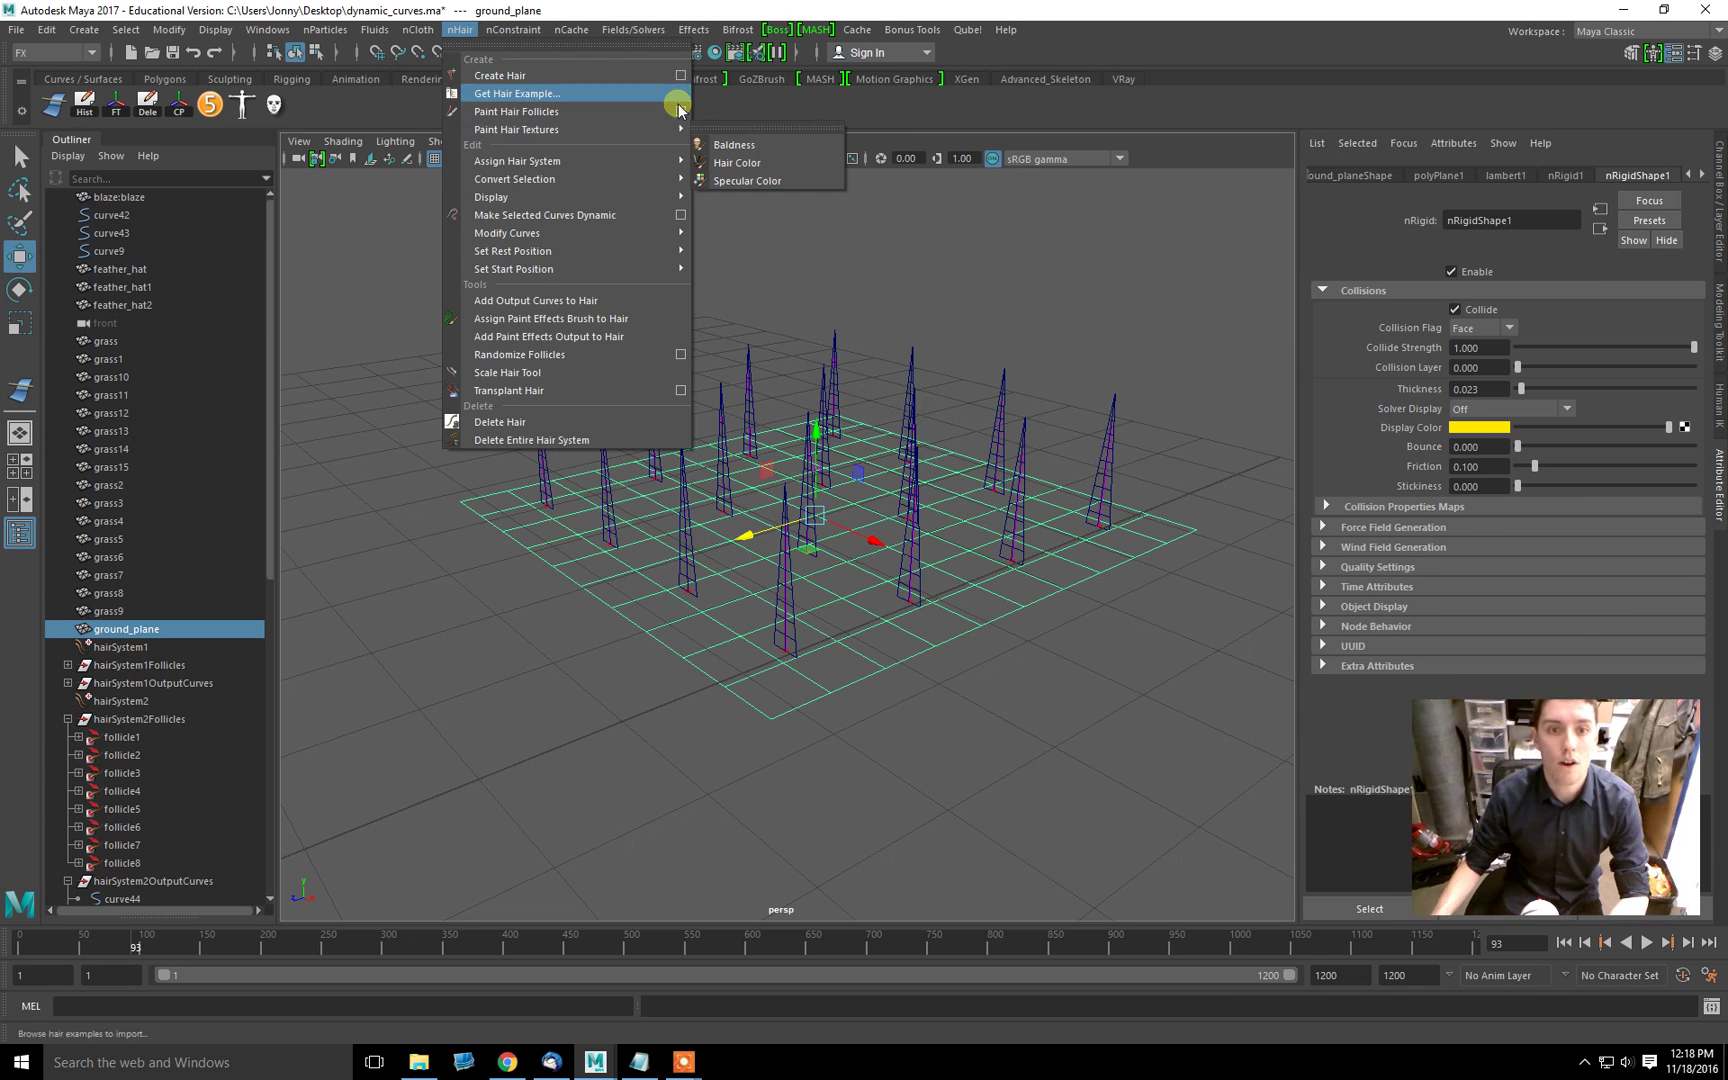
left_click(680, 75)
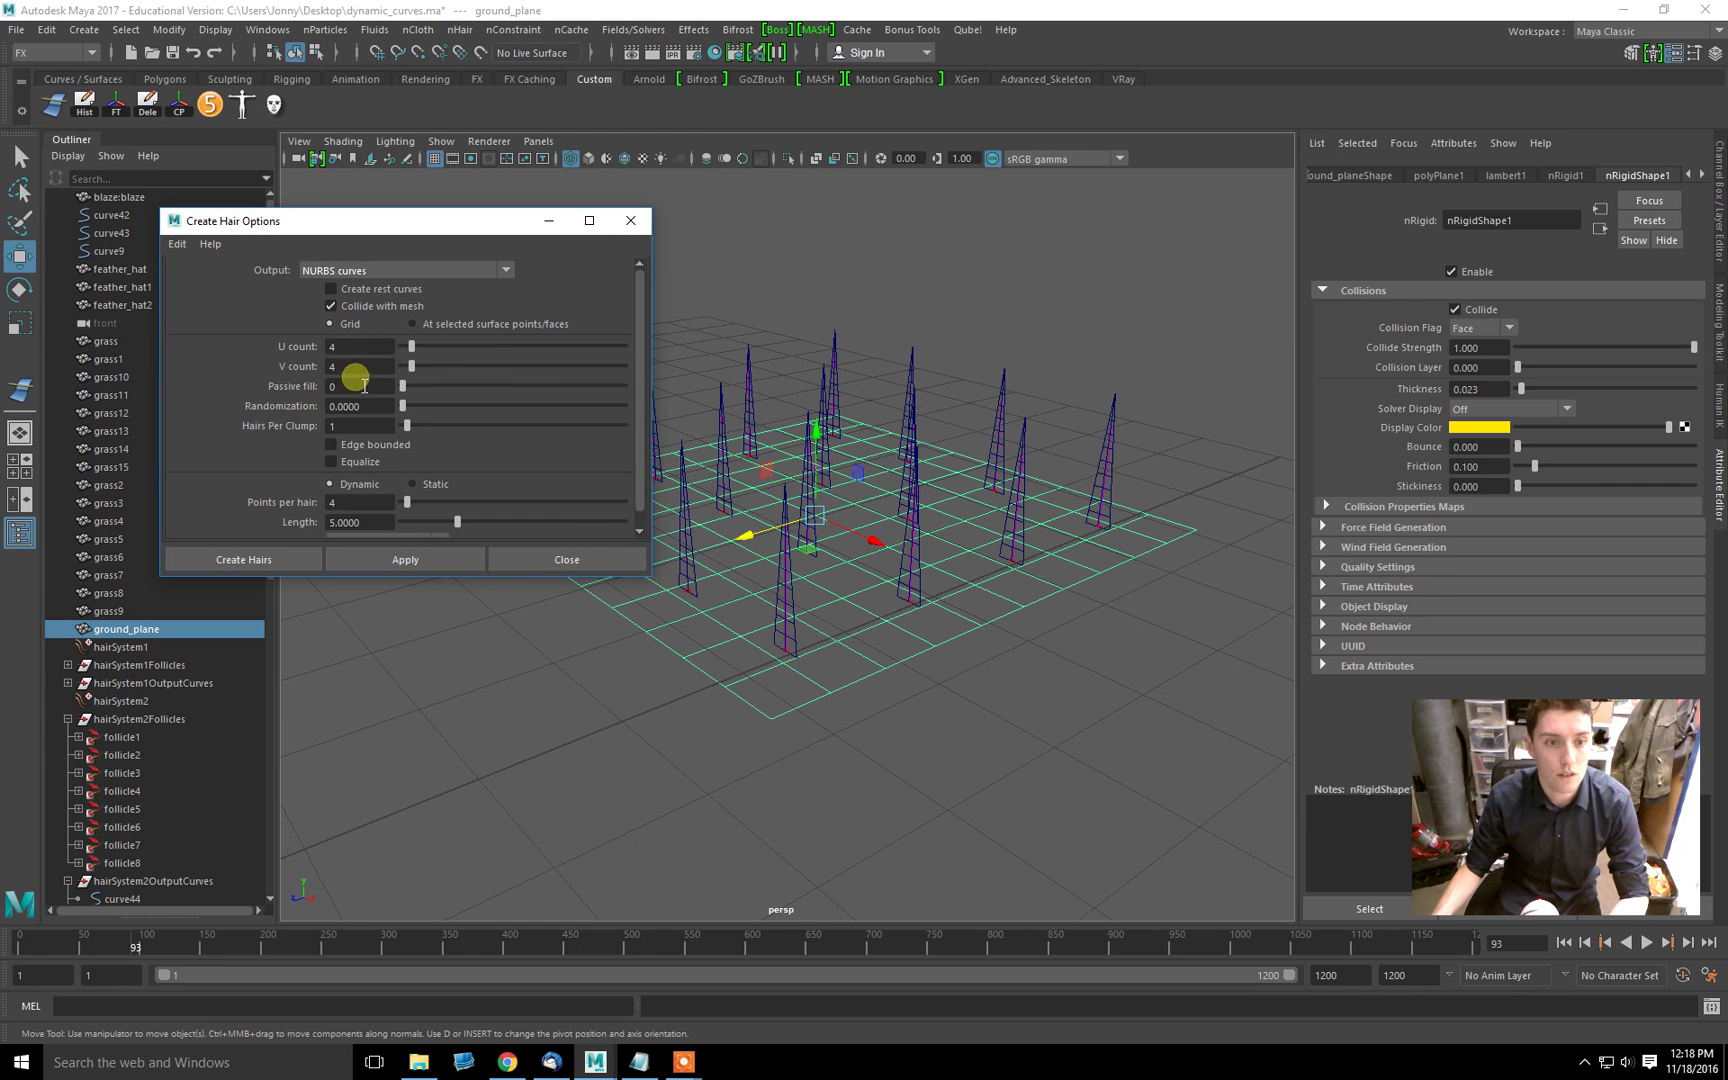
left_click(580, 556)
scroll(700, 565, "up", 5)
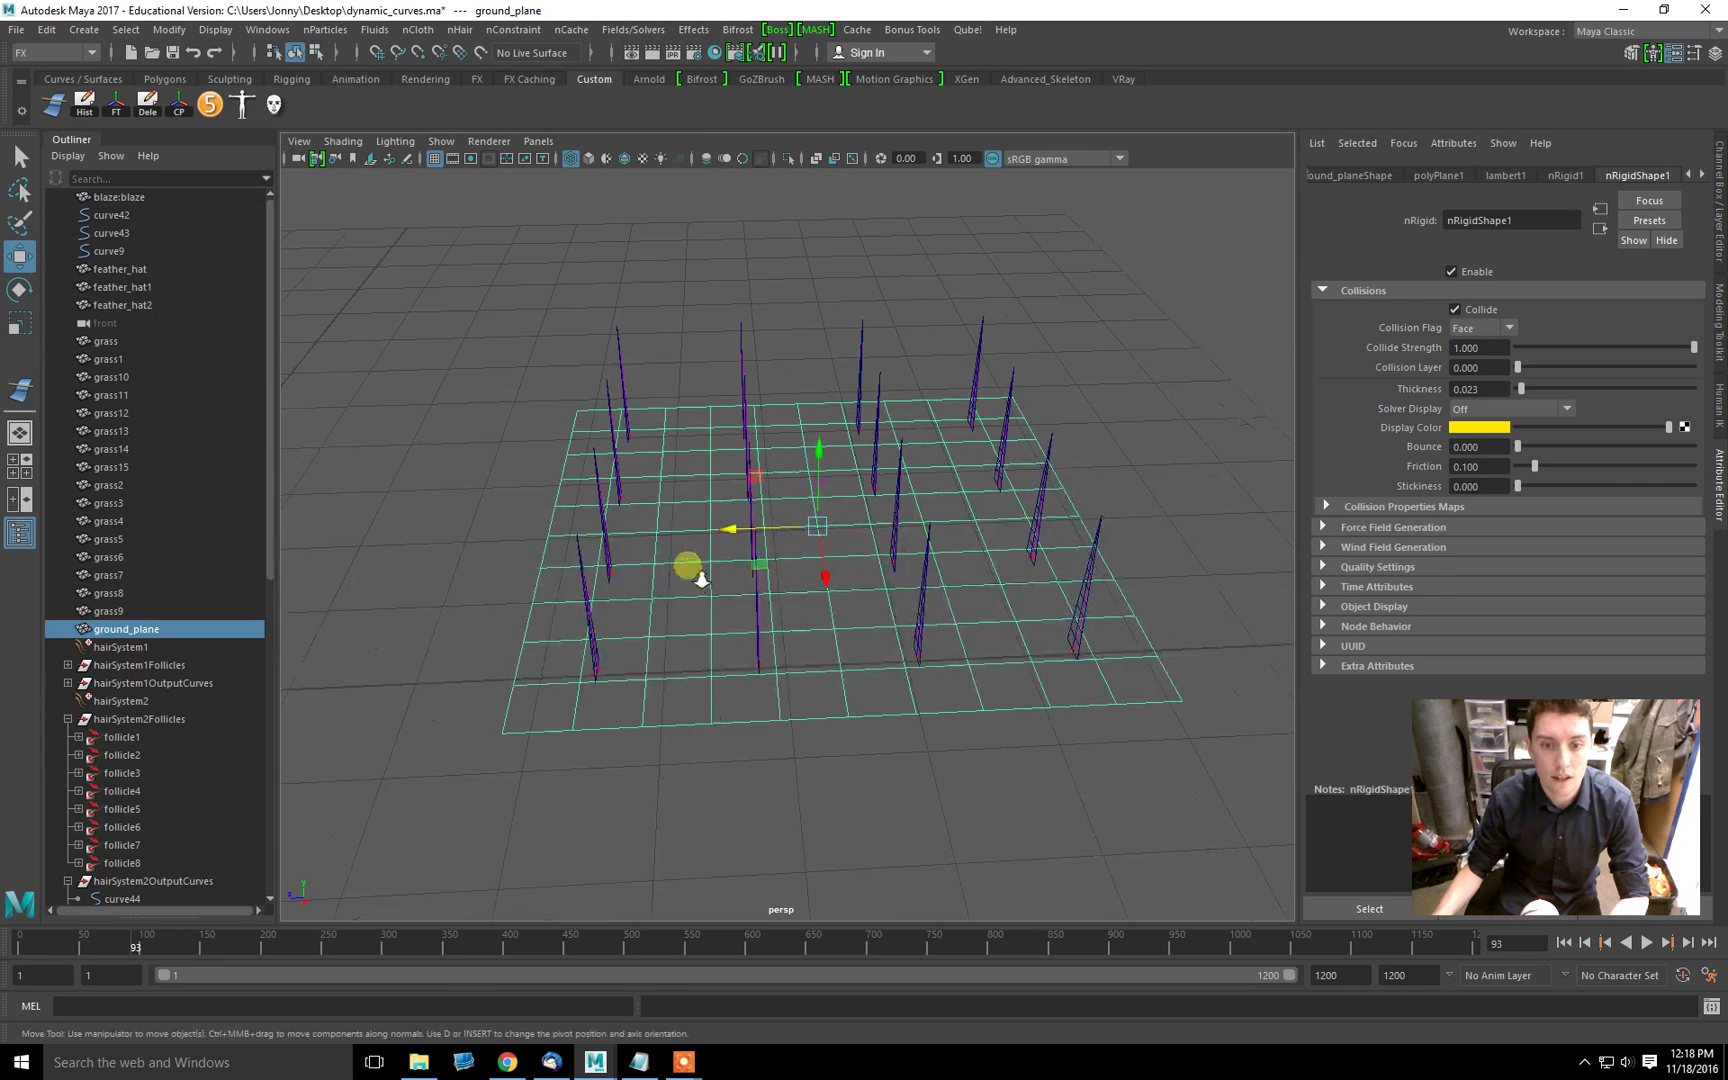
scroll(611, 577, "down", 5)
mouse_move(651, 630)
left_mouse_down("alt")
mouse_move(671, 619)
mouse_move(640, 600)
left_mouse_up("alt")
right_click_drag(854, 536, 1062, 568, "alt")
scroll(1066, 573, "down", 5)
left_click_drag(1107, 505, 1022, 517, "alt")
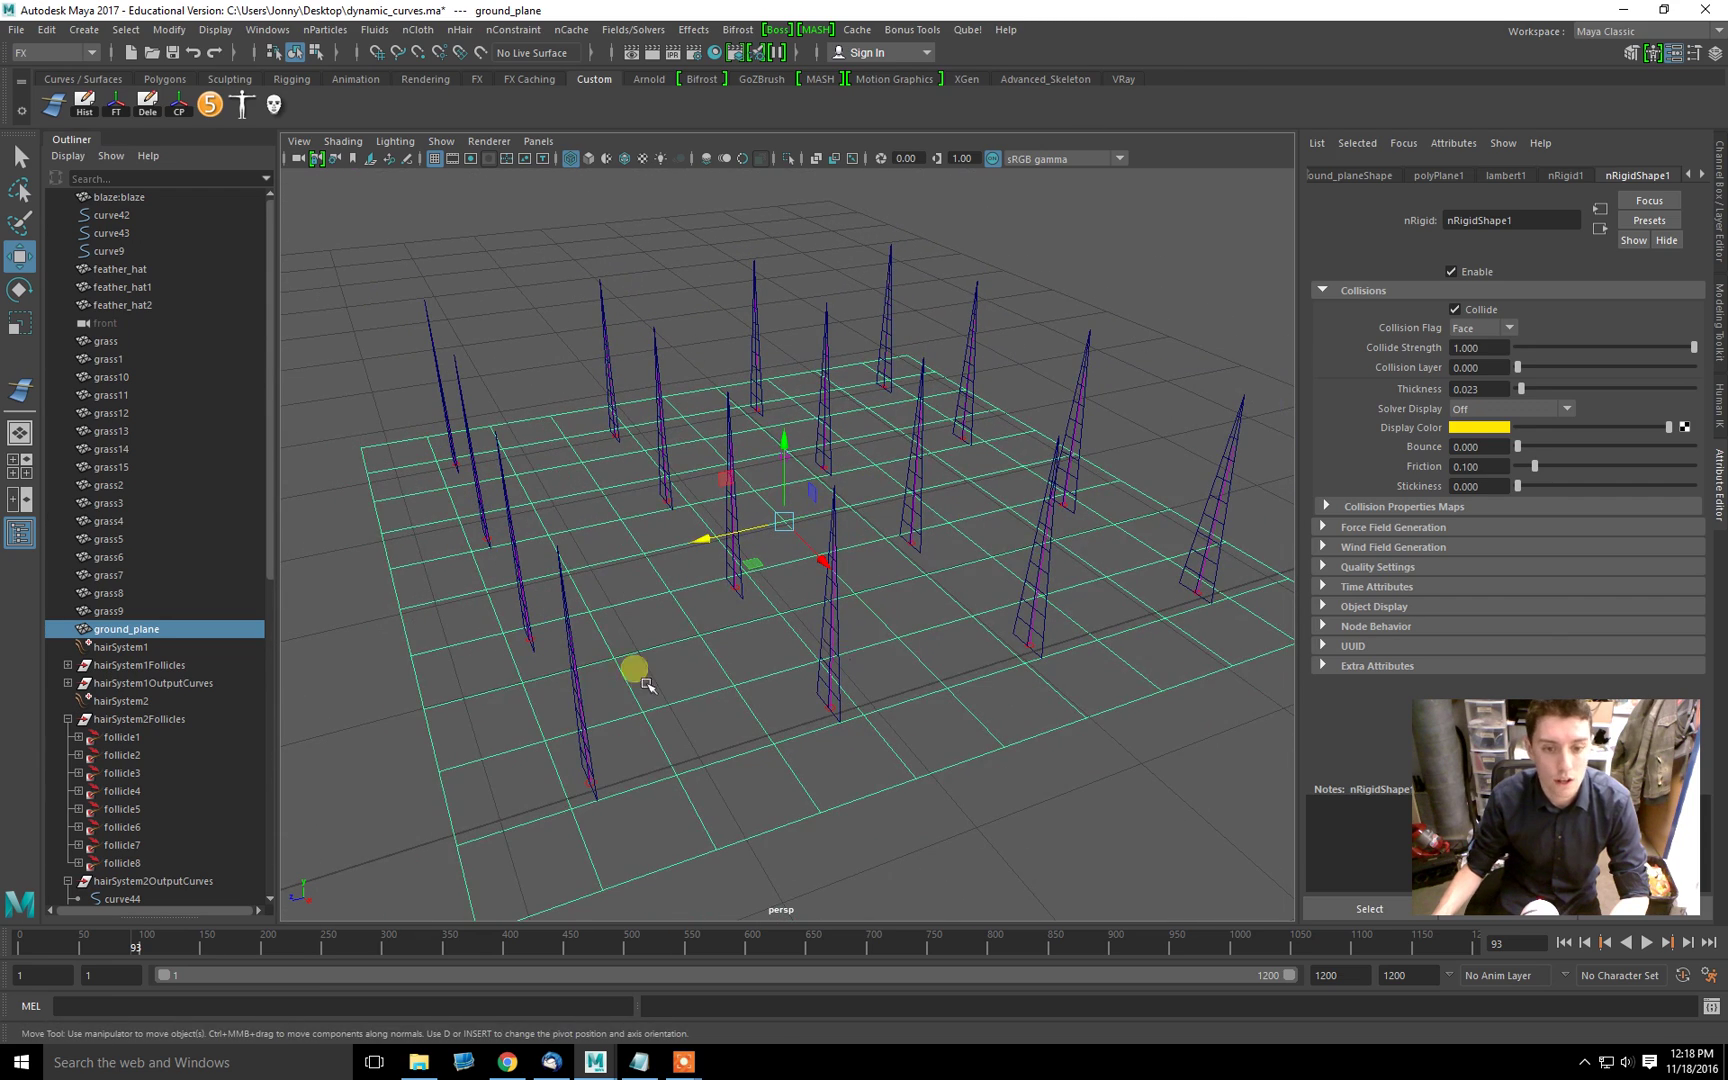
Step: Select the nearest grass blade mesh to inspect it among the other blades, and clear the selection
left_click(596, 712)
left_click(585, 720)
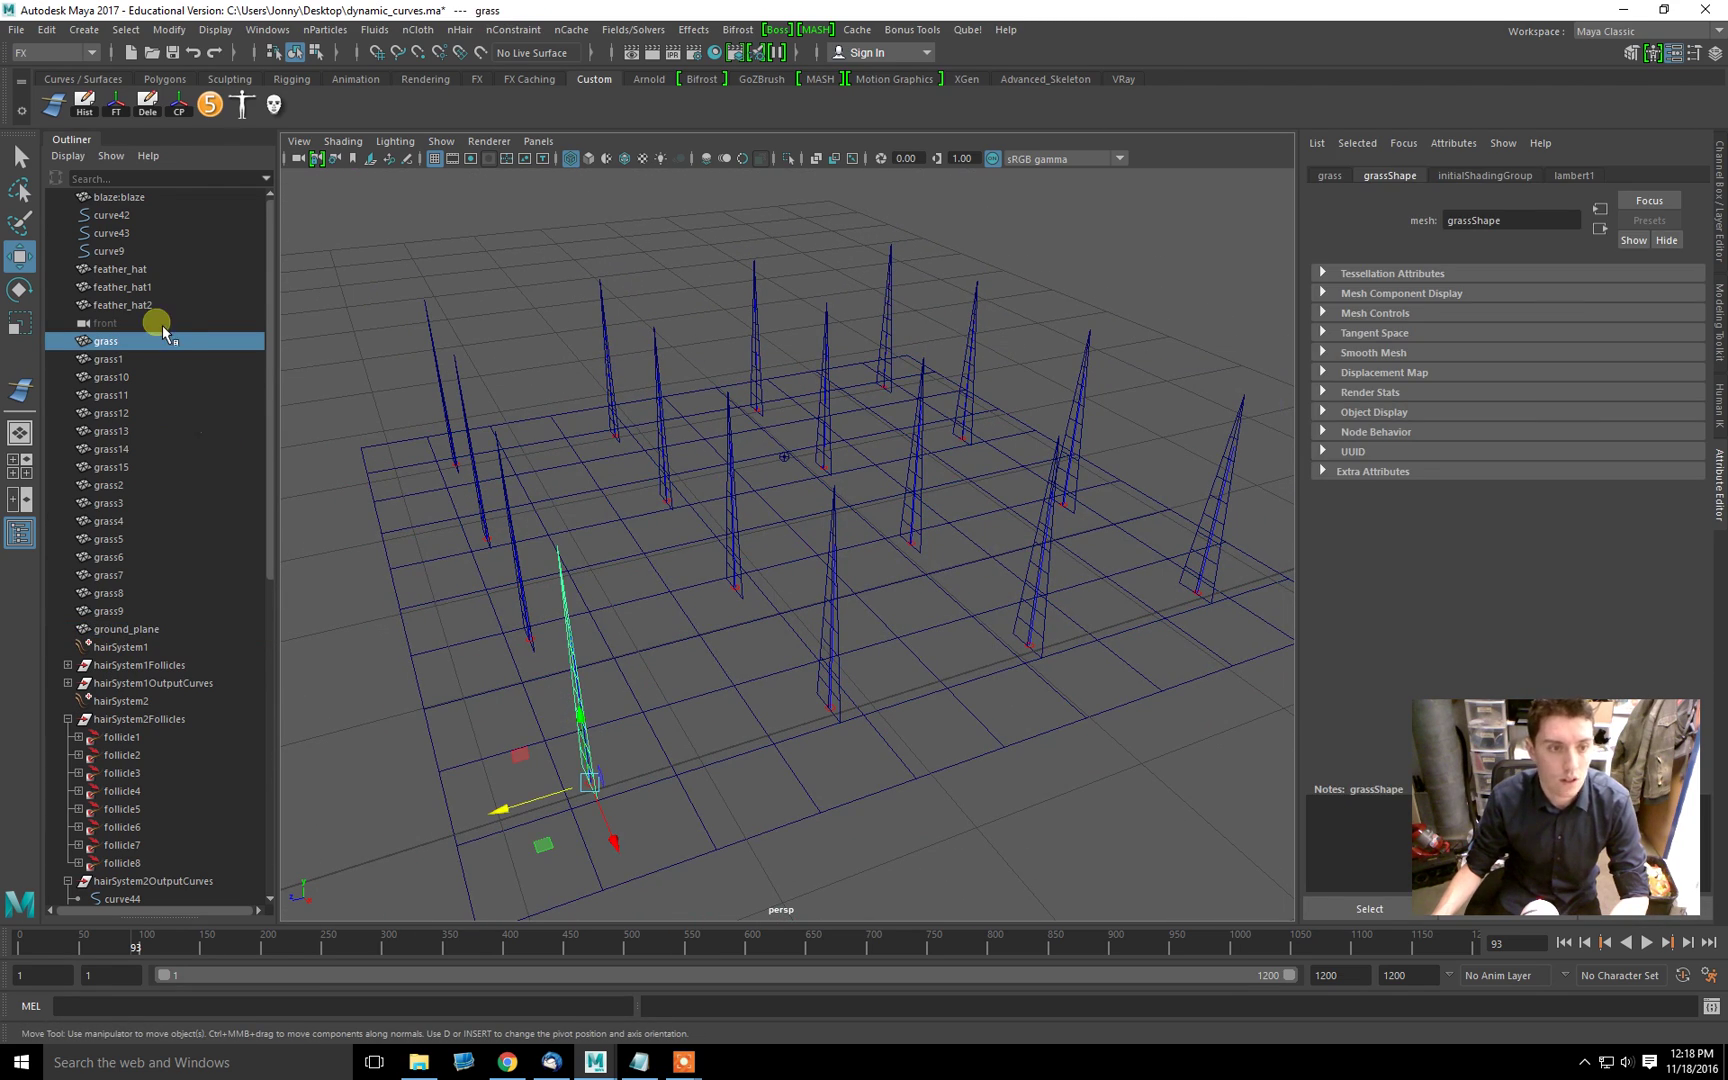
left_click_drag(777, 555, 445, 495, "alt")
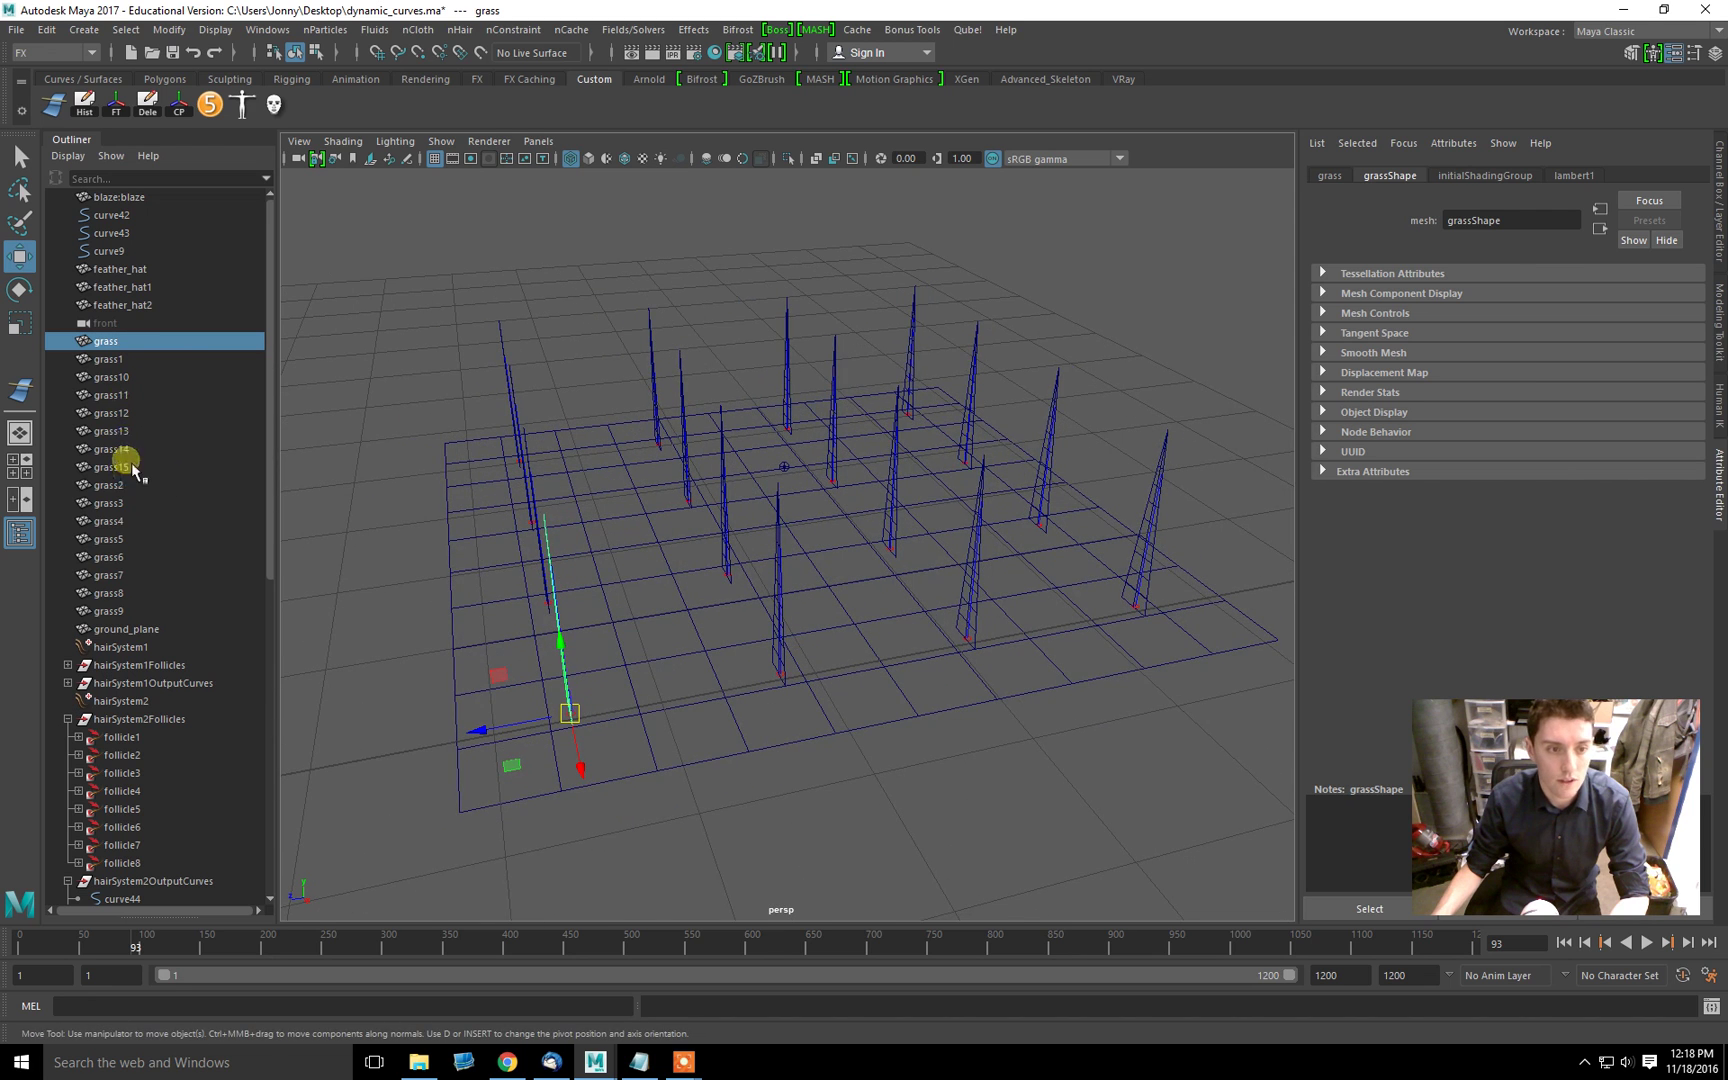
left_click_drag(600, 590, 660, 772, "alt")
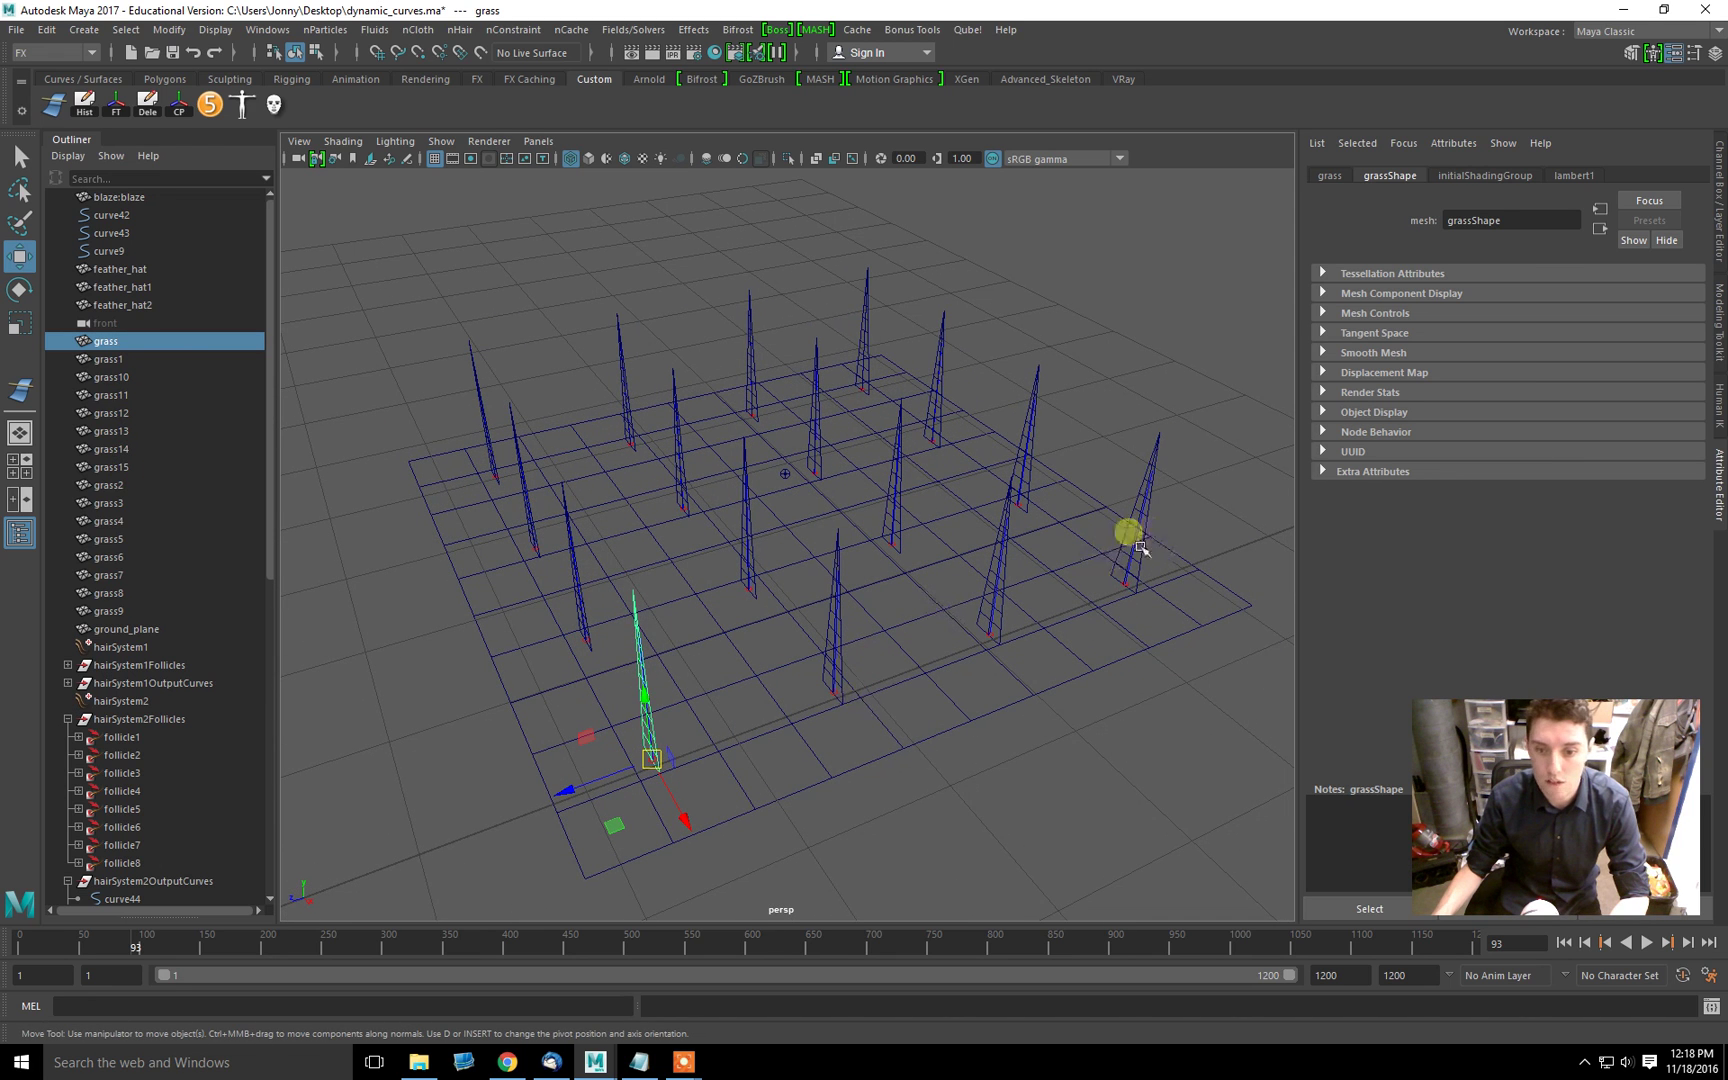
left_click_drag(836, 472, 958, 470, "alt")
left_click(1004, 352)
Step: Replay the grass simulation from the first frame, and stop it
left_click_drag(699, 566, 1437, 866, "alt")
left_click(1563, 943)
left_click(1648, 944)
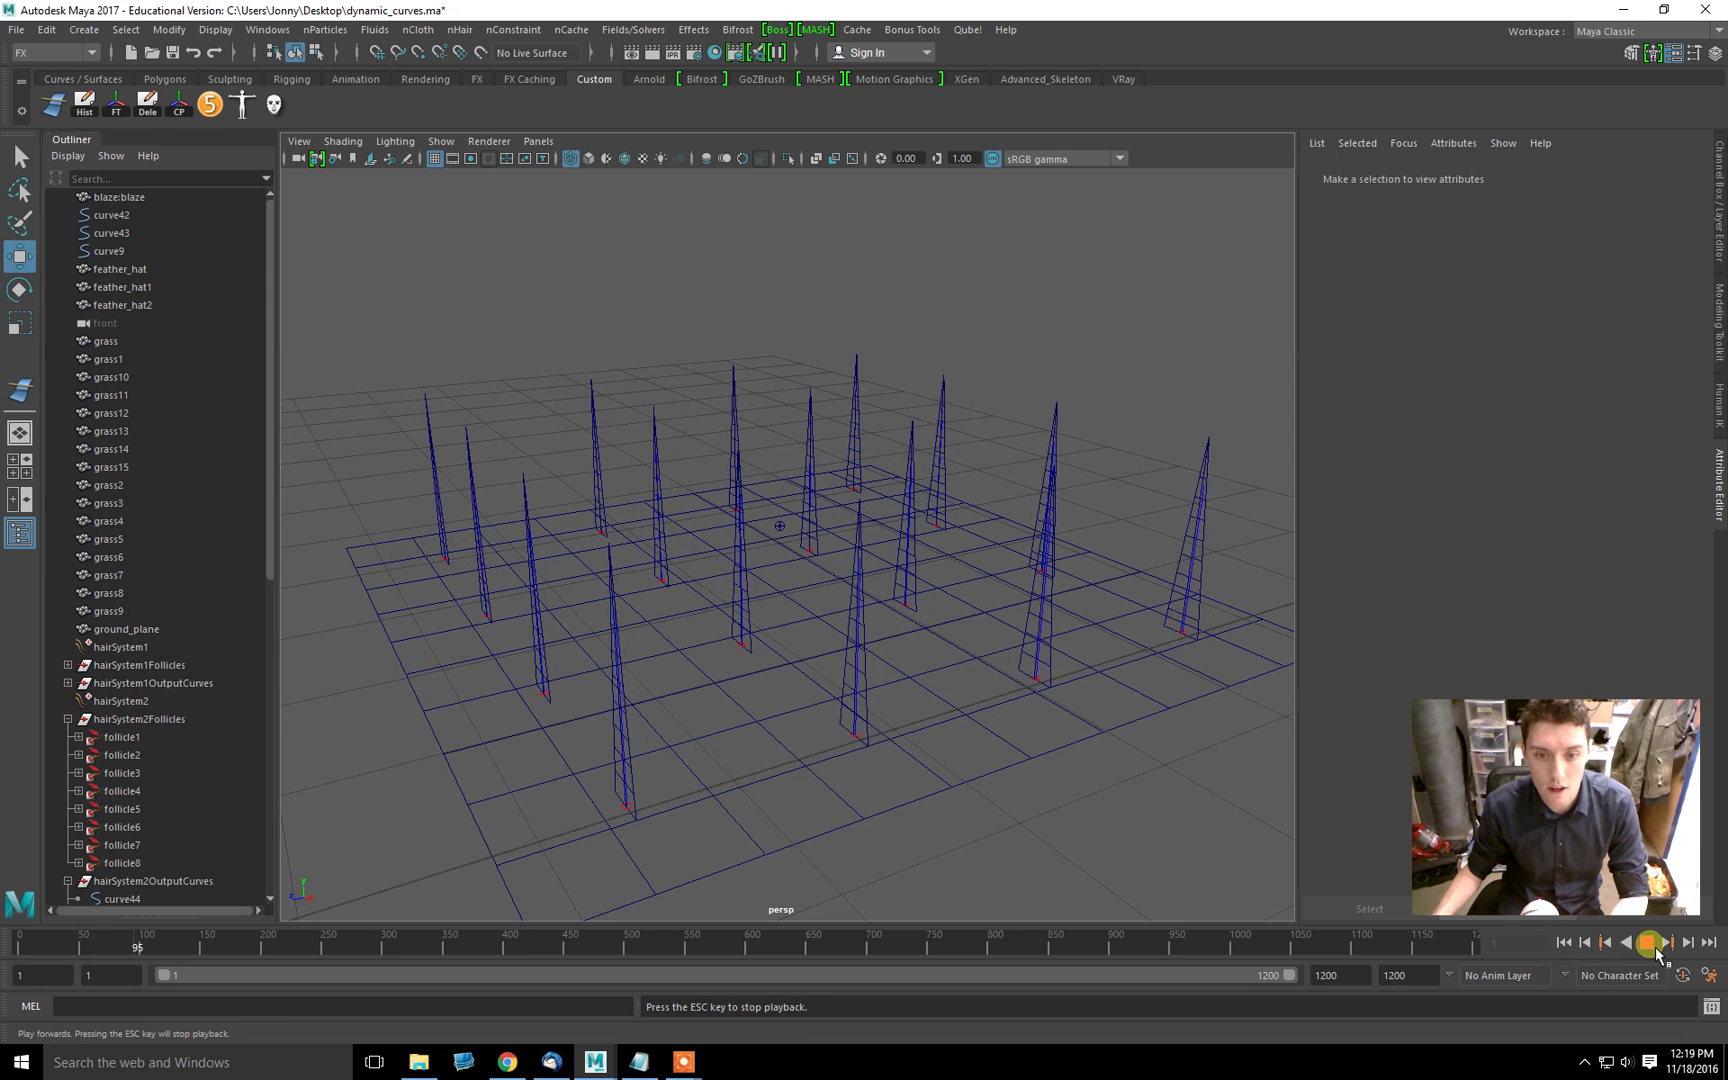
left_click(1649, 944)
Step: Set the turbulence Intensity of hairSystem1 to 0.1
left_click(1192, 548)
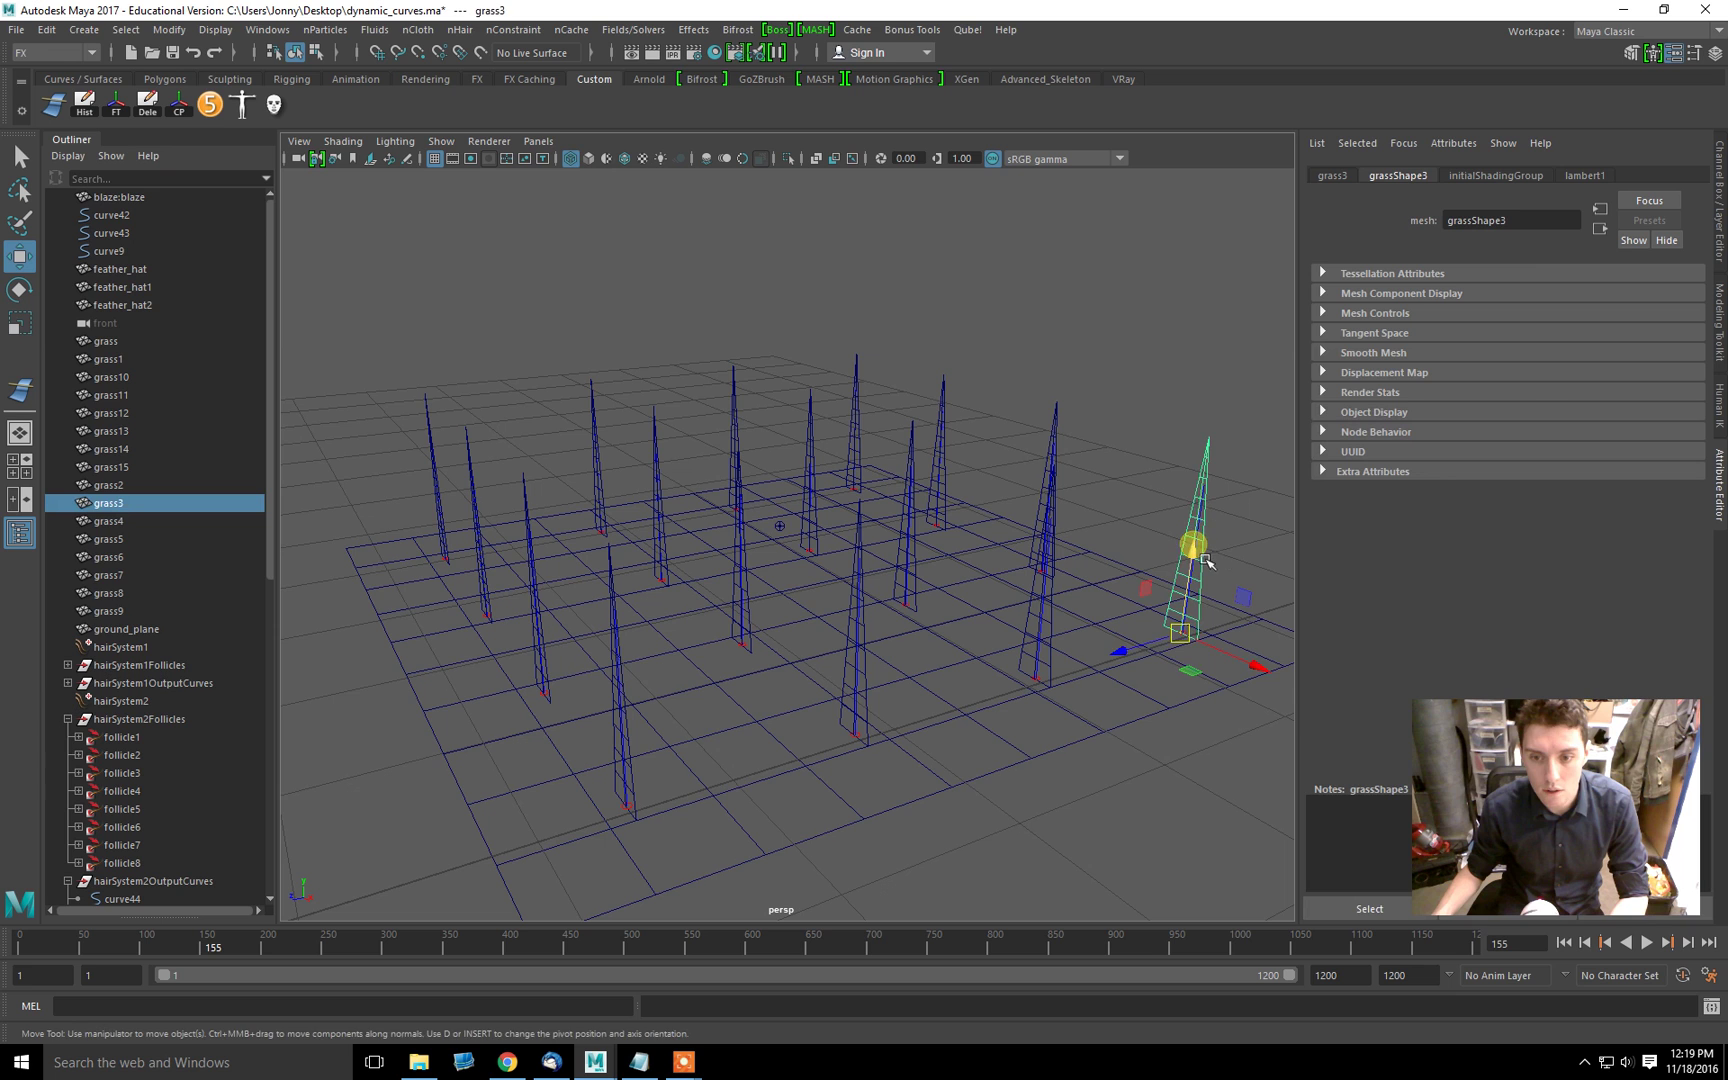
left_click(130, 647)
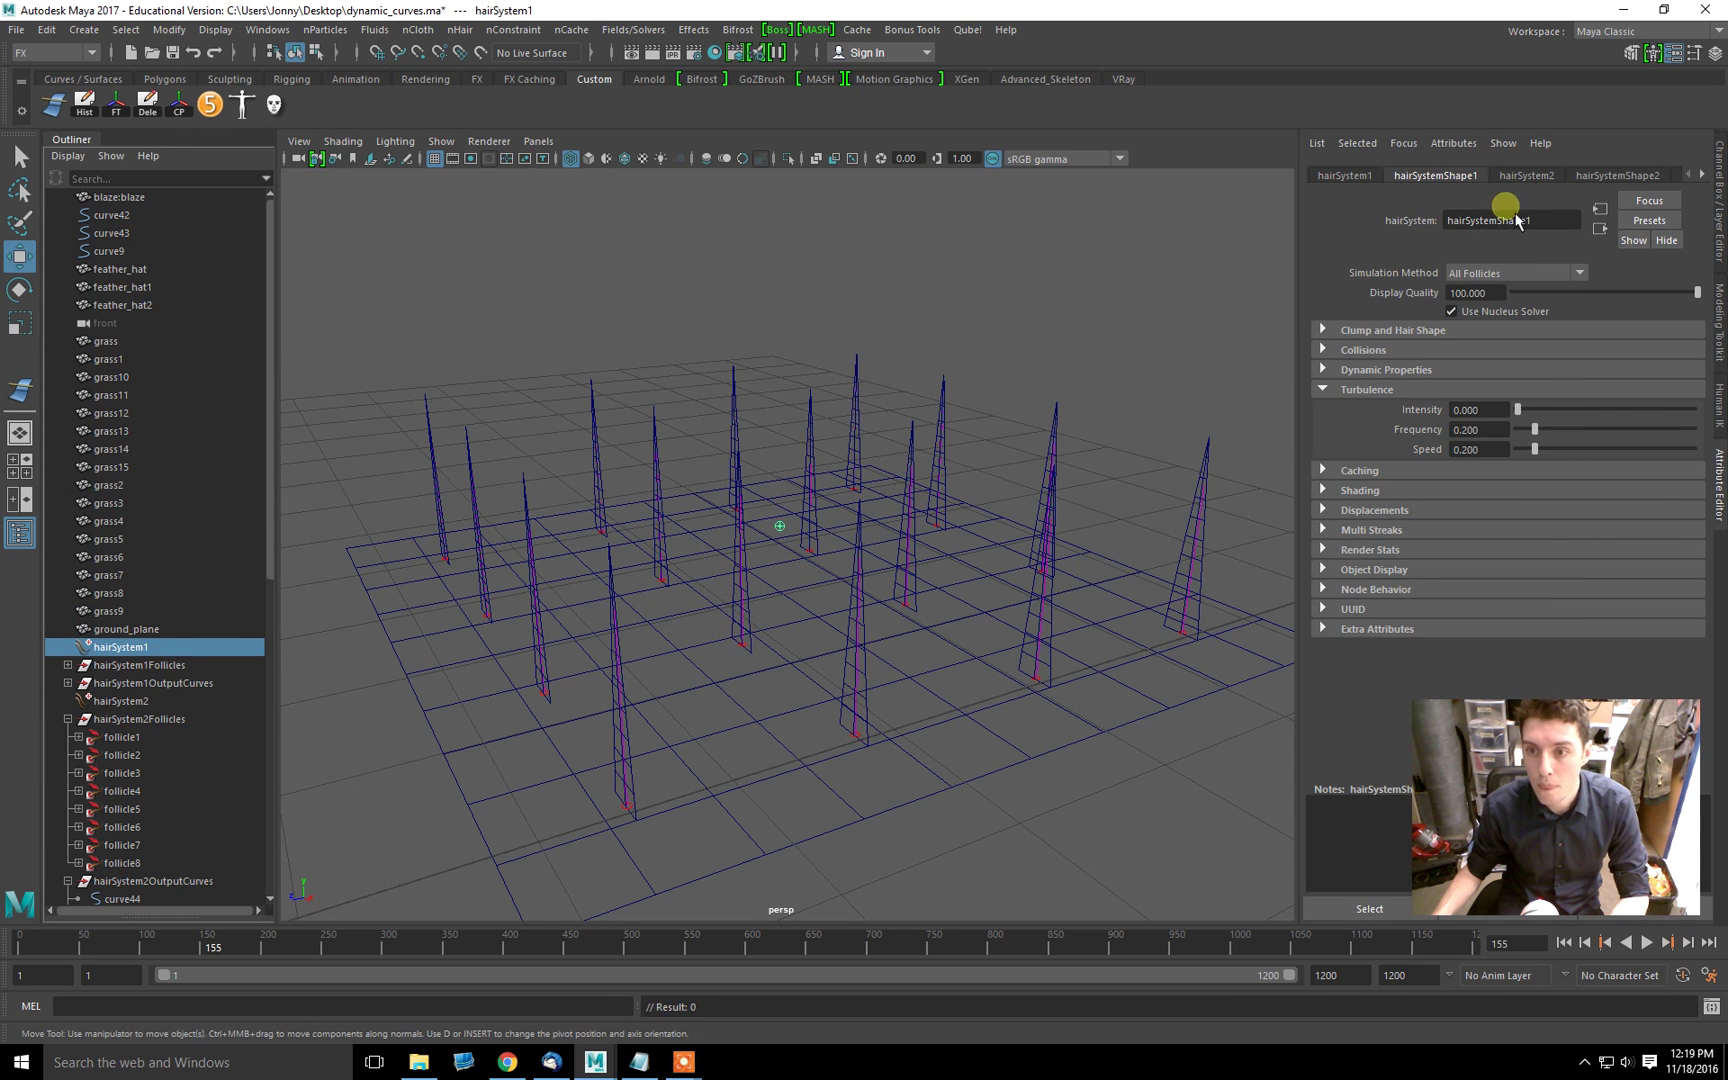
left_click(1378, 178)
left_click(1423, 175)
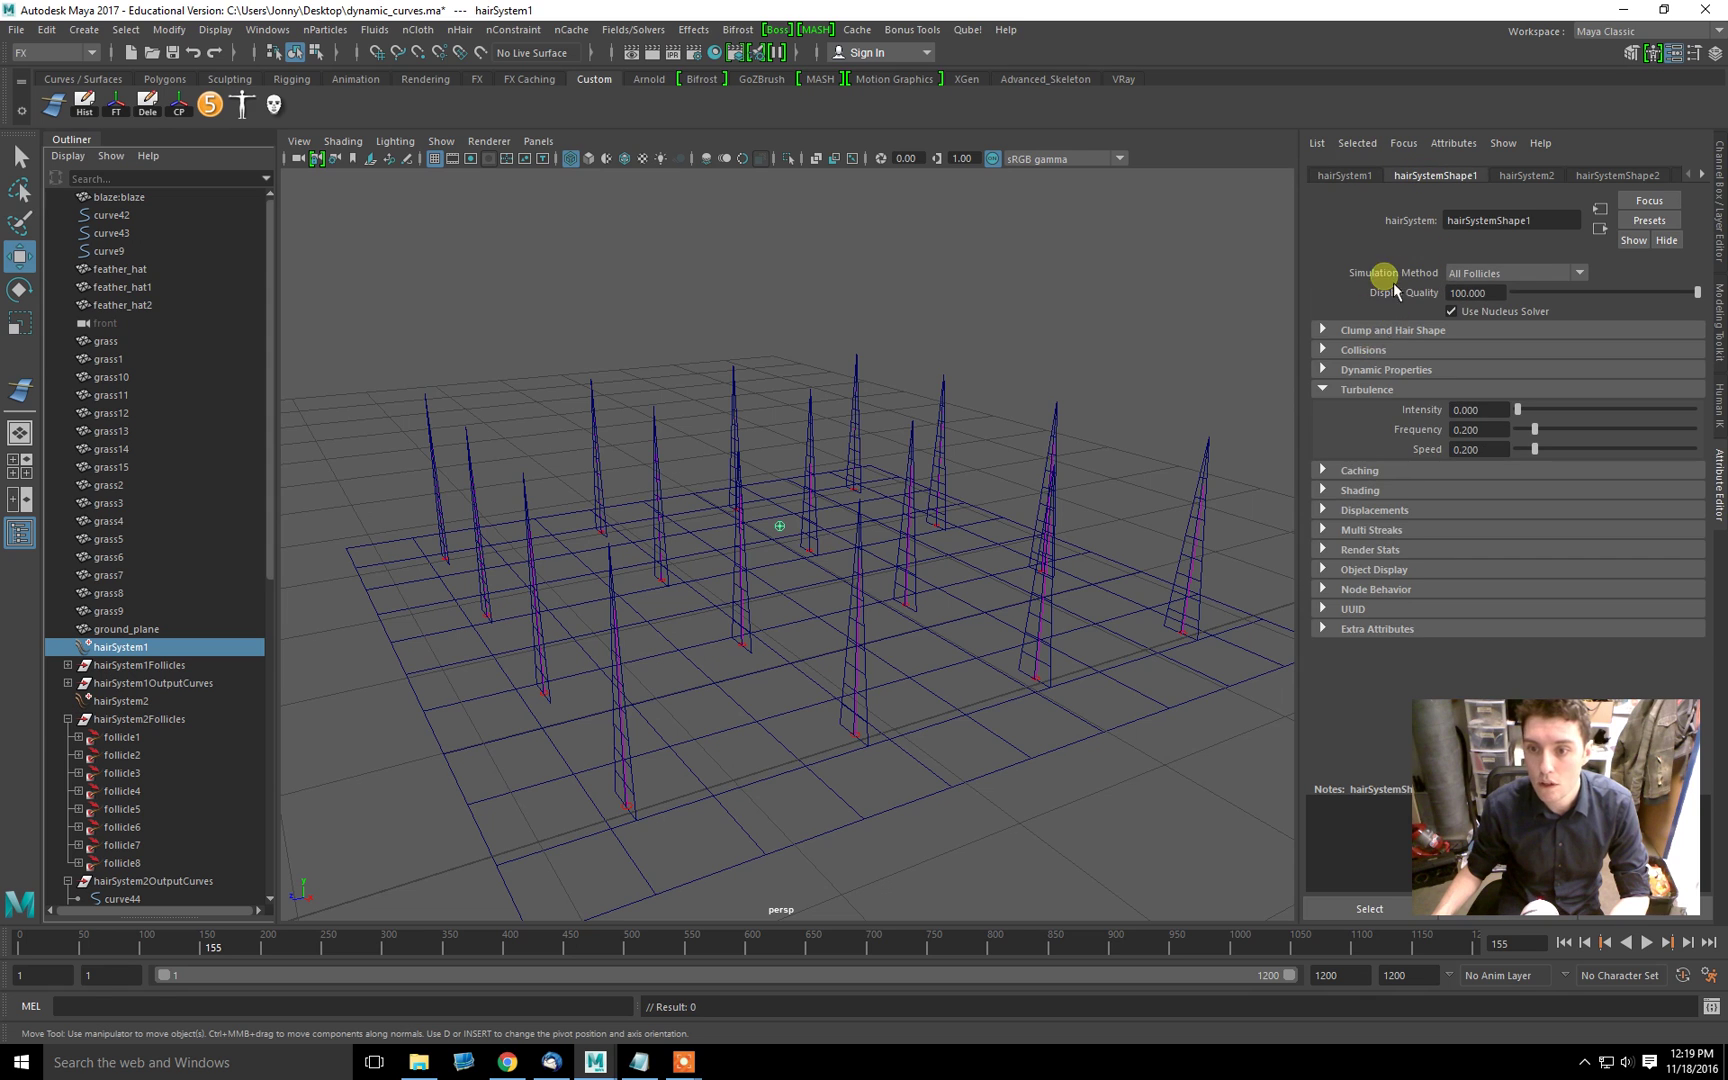
left_click(1345, 390)
left_click(1355, 372)
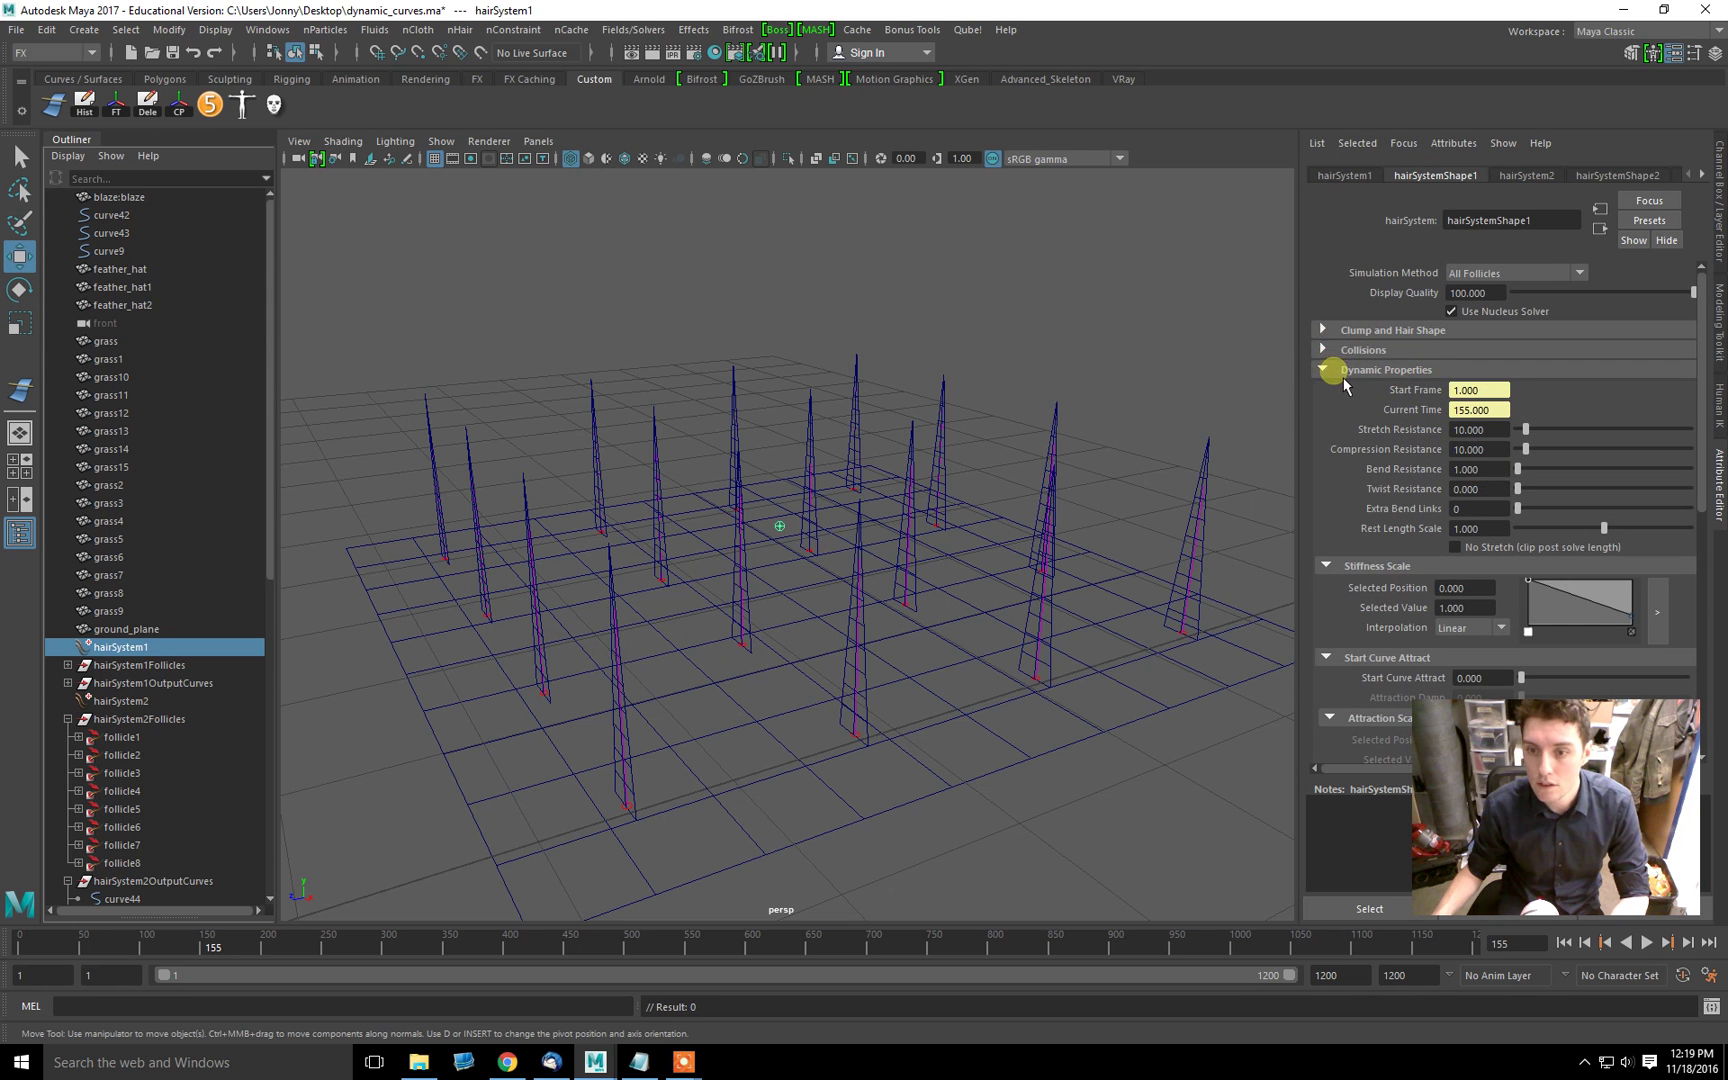
left_click(1344, 375)
left_click(1357, 392)
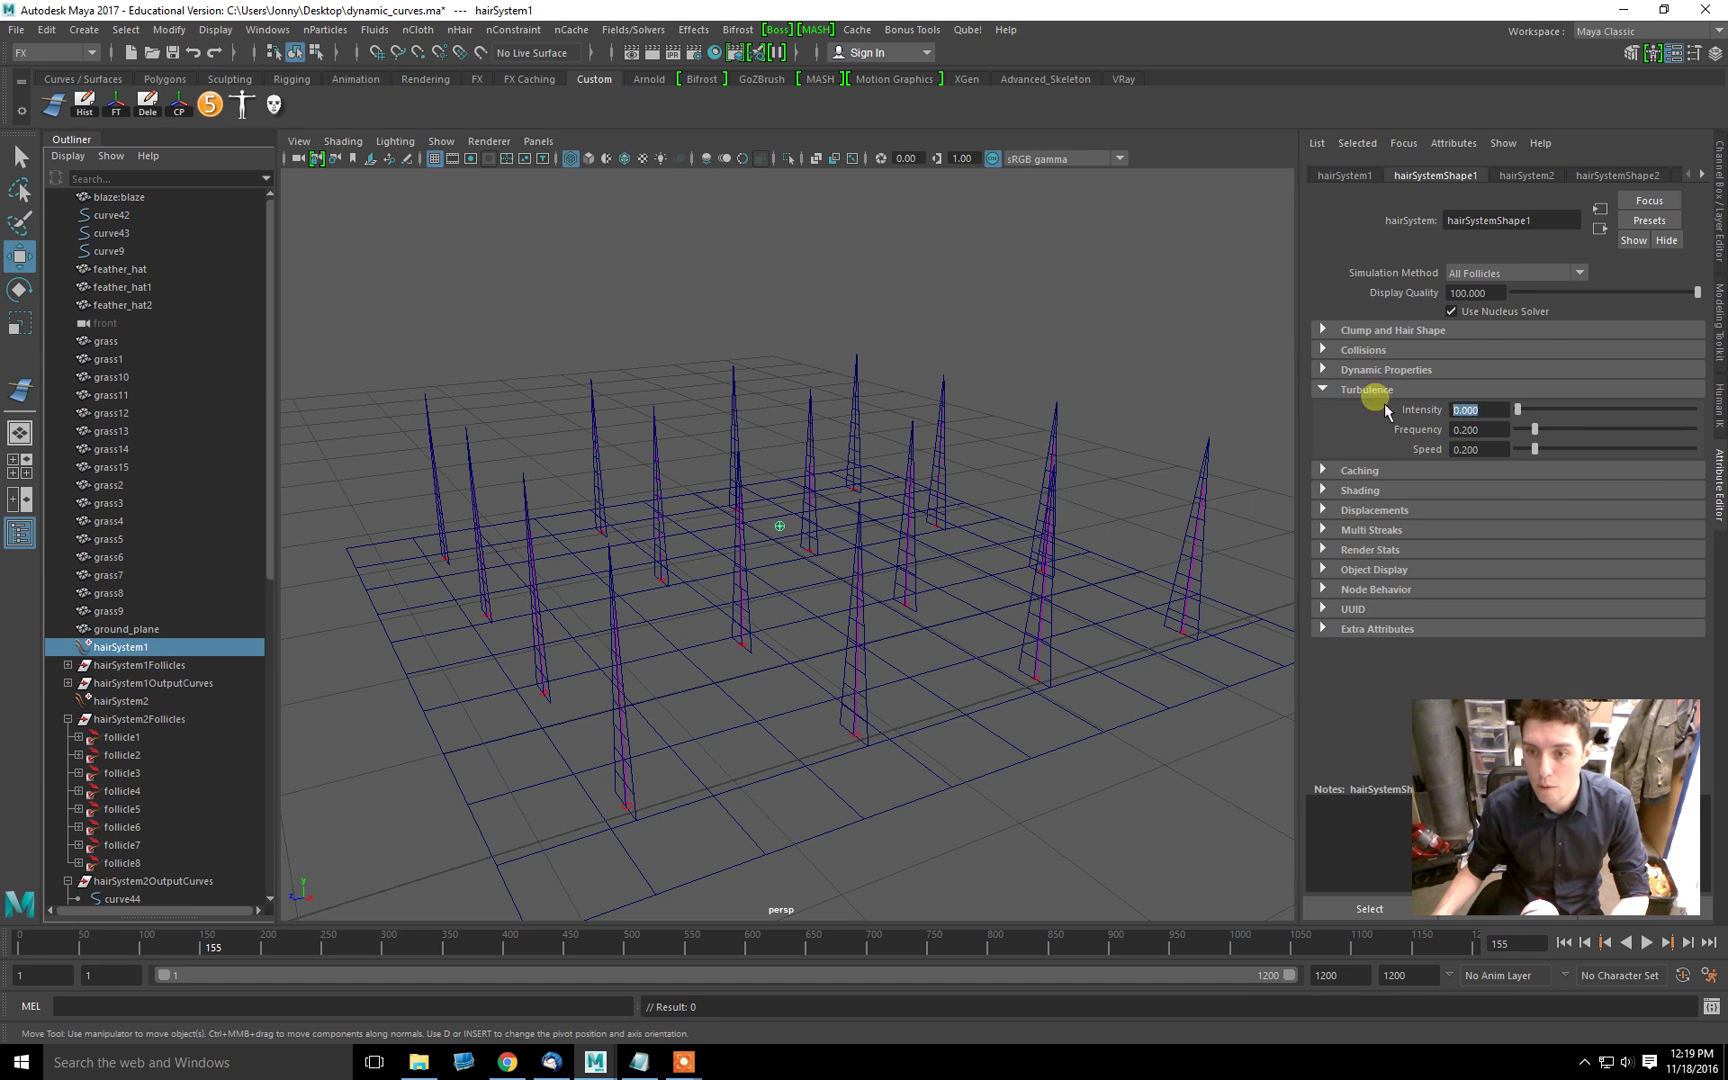
Step: Play the simulation to examine how turbulence moves the grass curves, stop it, and return to the first frame
left_click(1564, 942)
left_click(1646, 942)
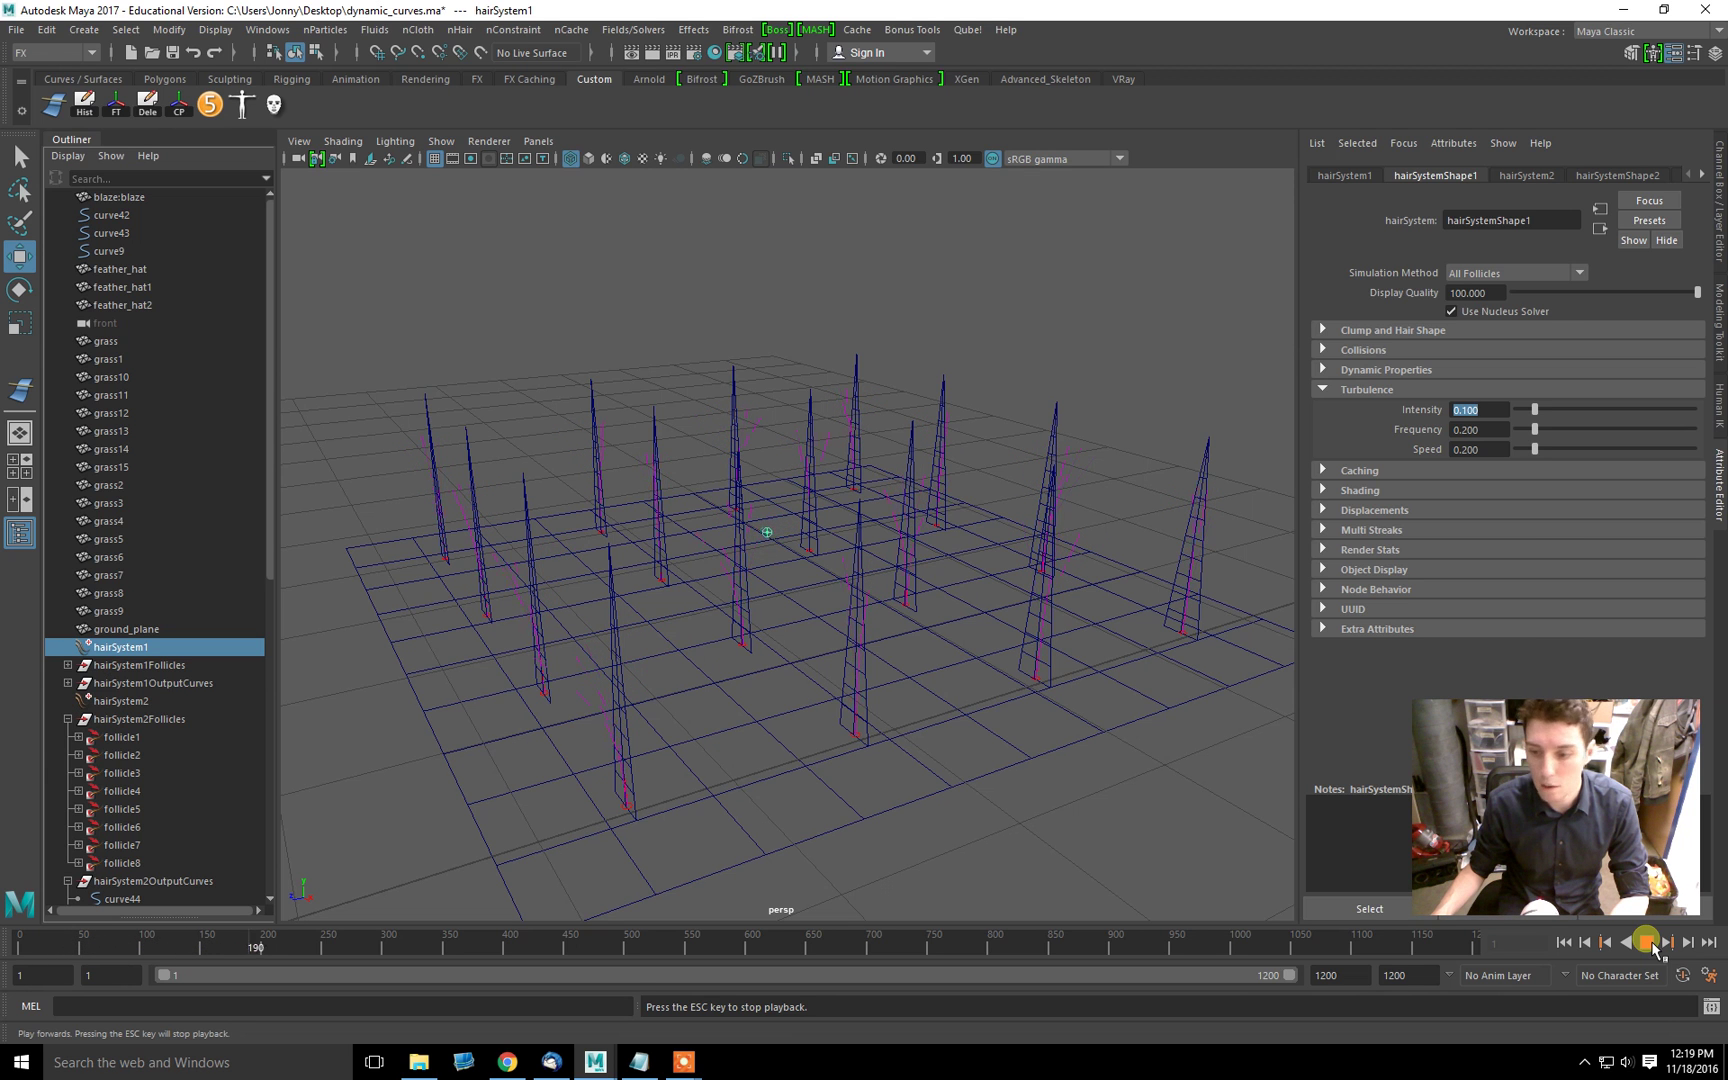
left_click(1648, 942)
left_click(1567, 943)
left_click_drag(890, 450, 820, 370, "alt")
right_click_drag(820, 370, 873, 381, "alt")
left_click_drag(873, 380, 884, 319, "alt")
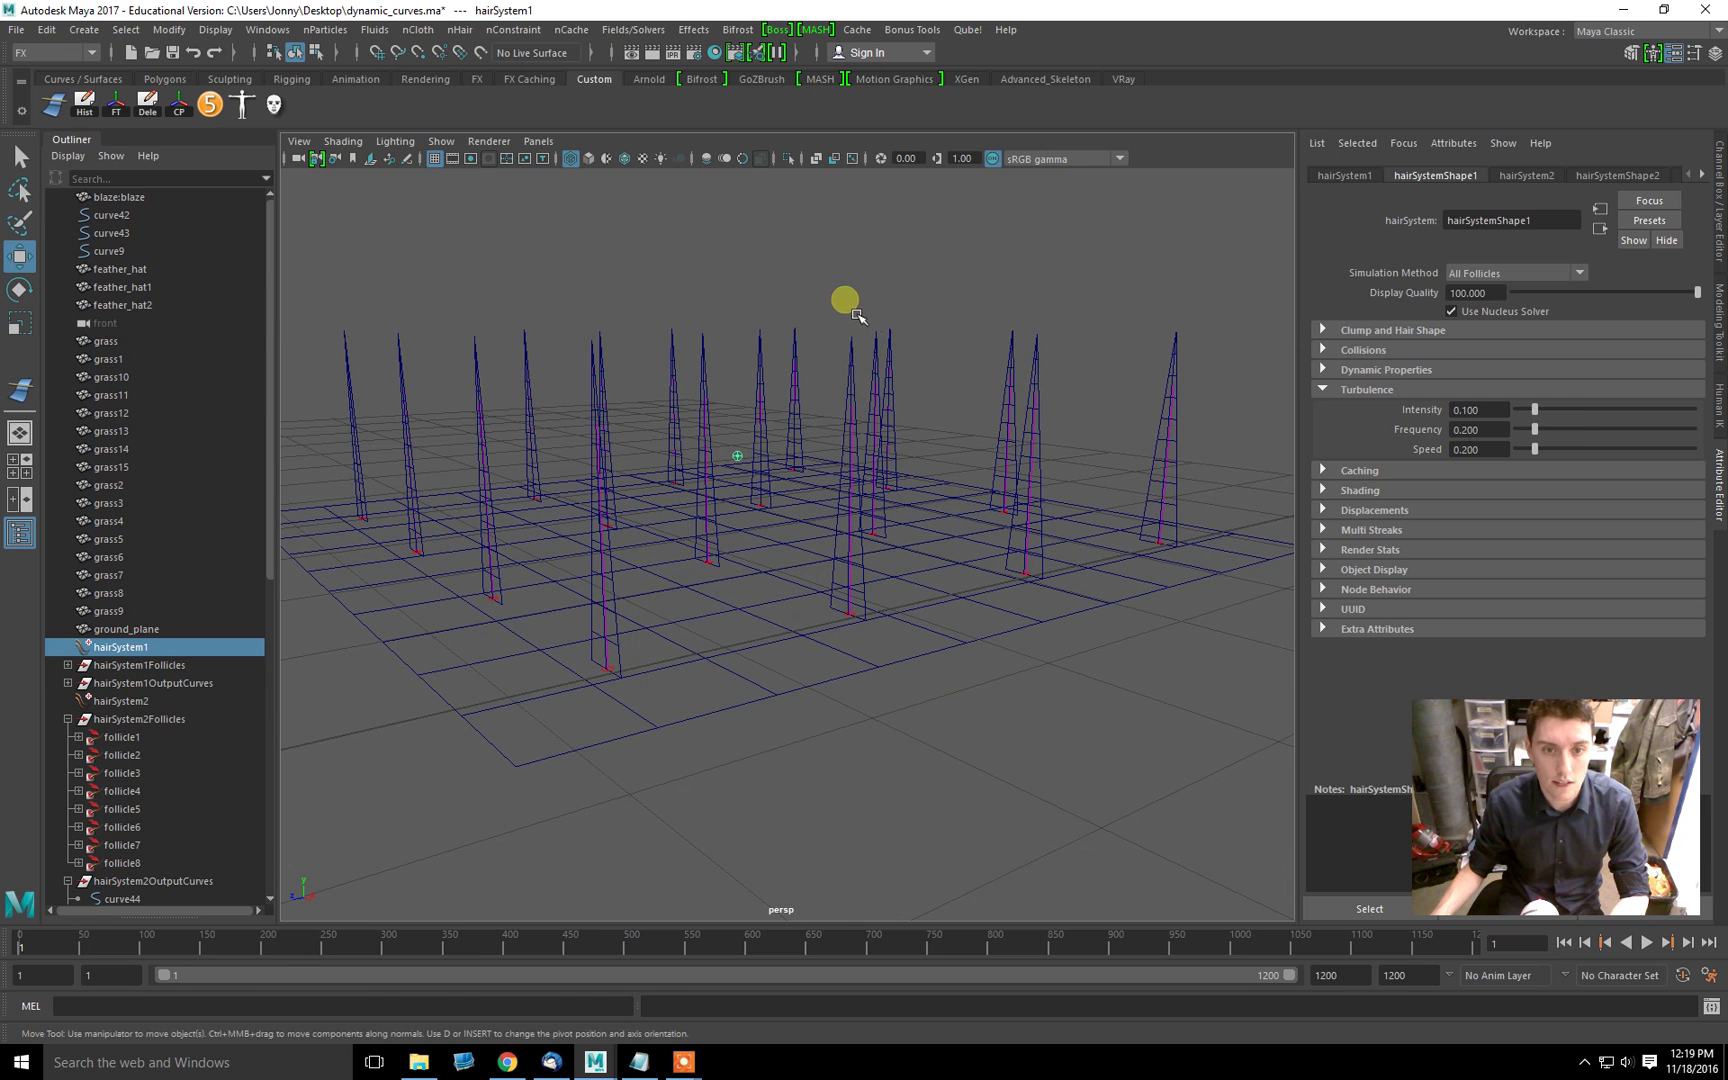
Step: Start the Wire deformer from the Modeling menu set and accept all grass meshes, grass through grass15, as the shapes to deform
left_click(688, 214)
left_click(55, 52)
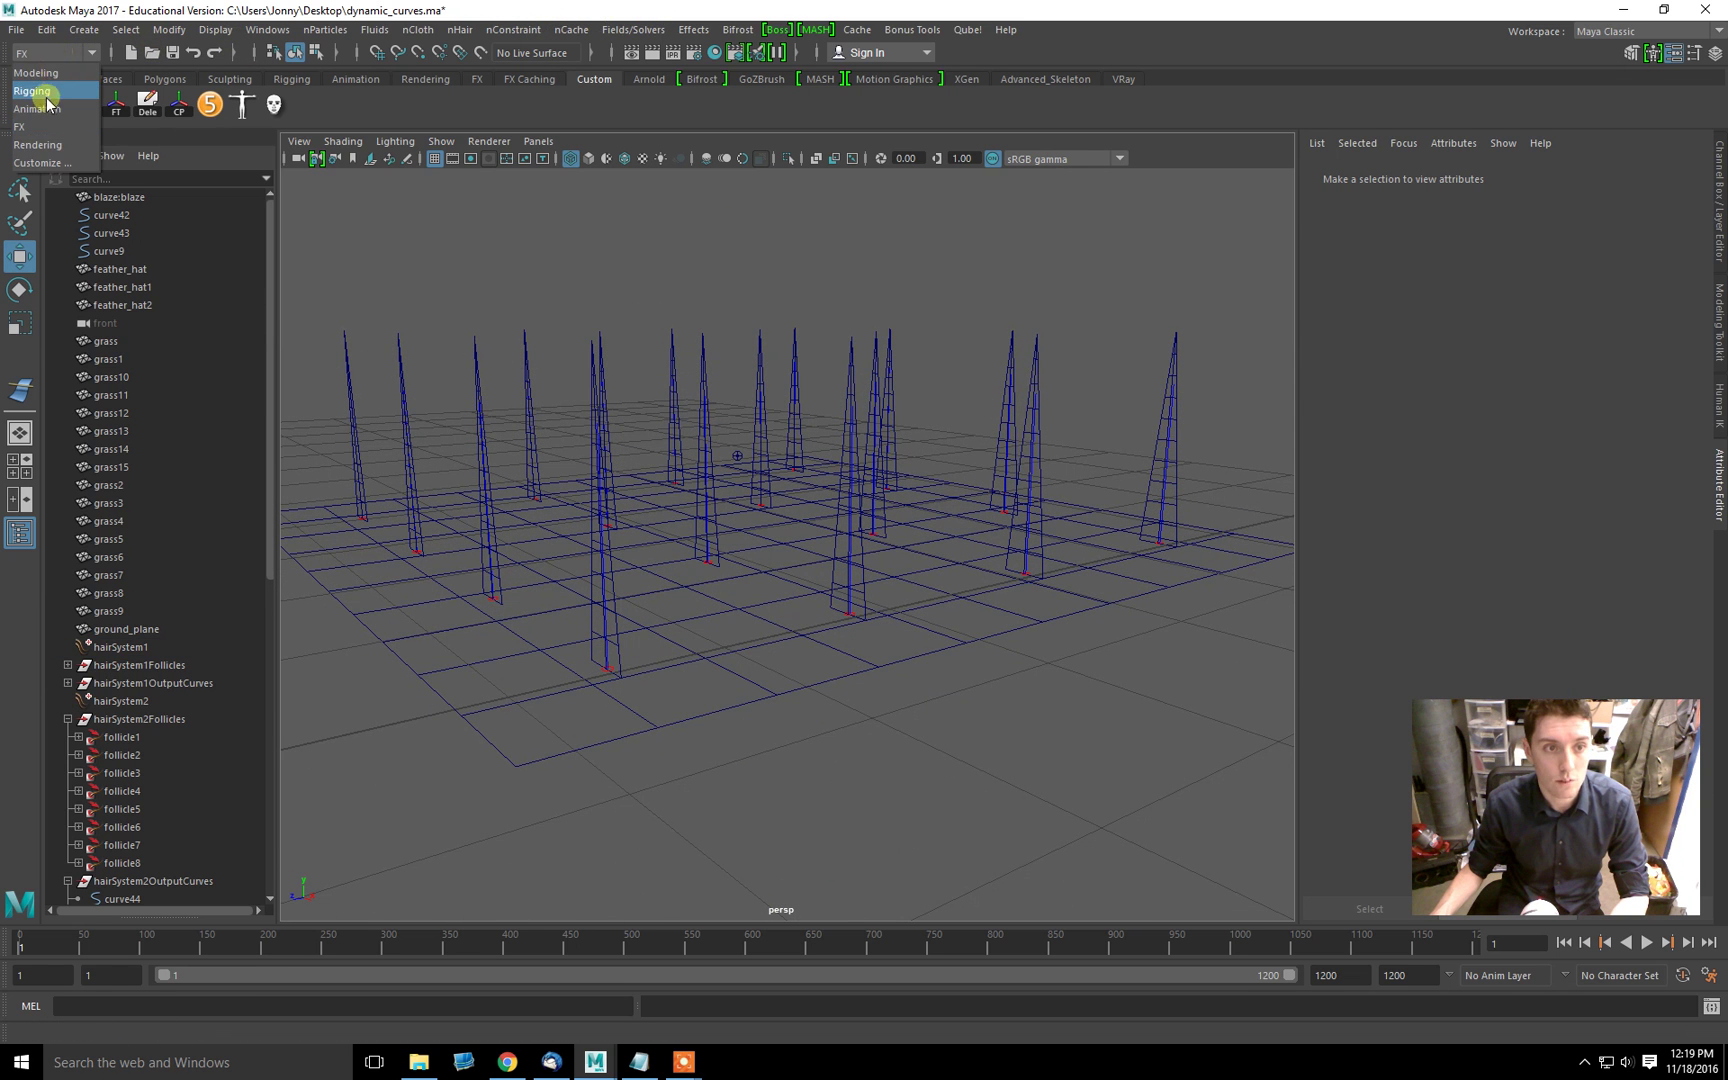
left_click(40, 67)
left_click(654, 29)
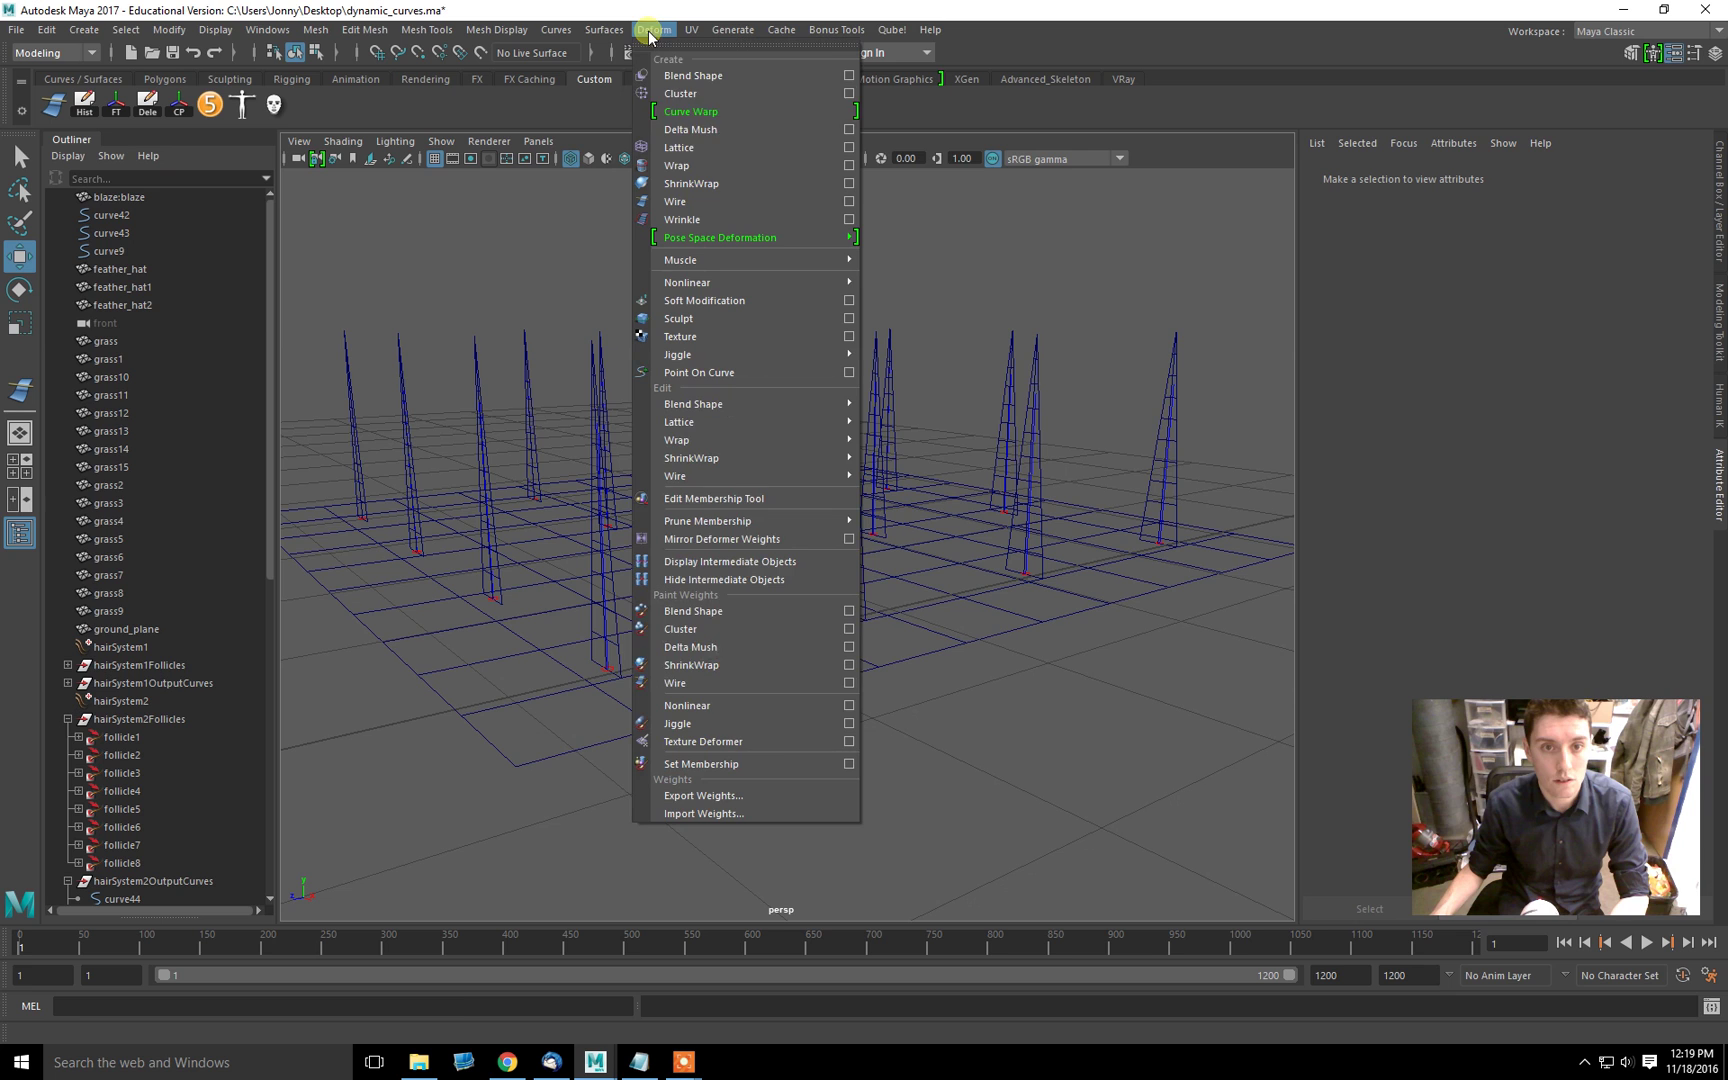
left_click(712, 201)
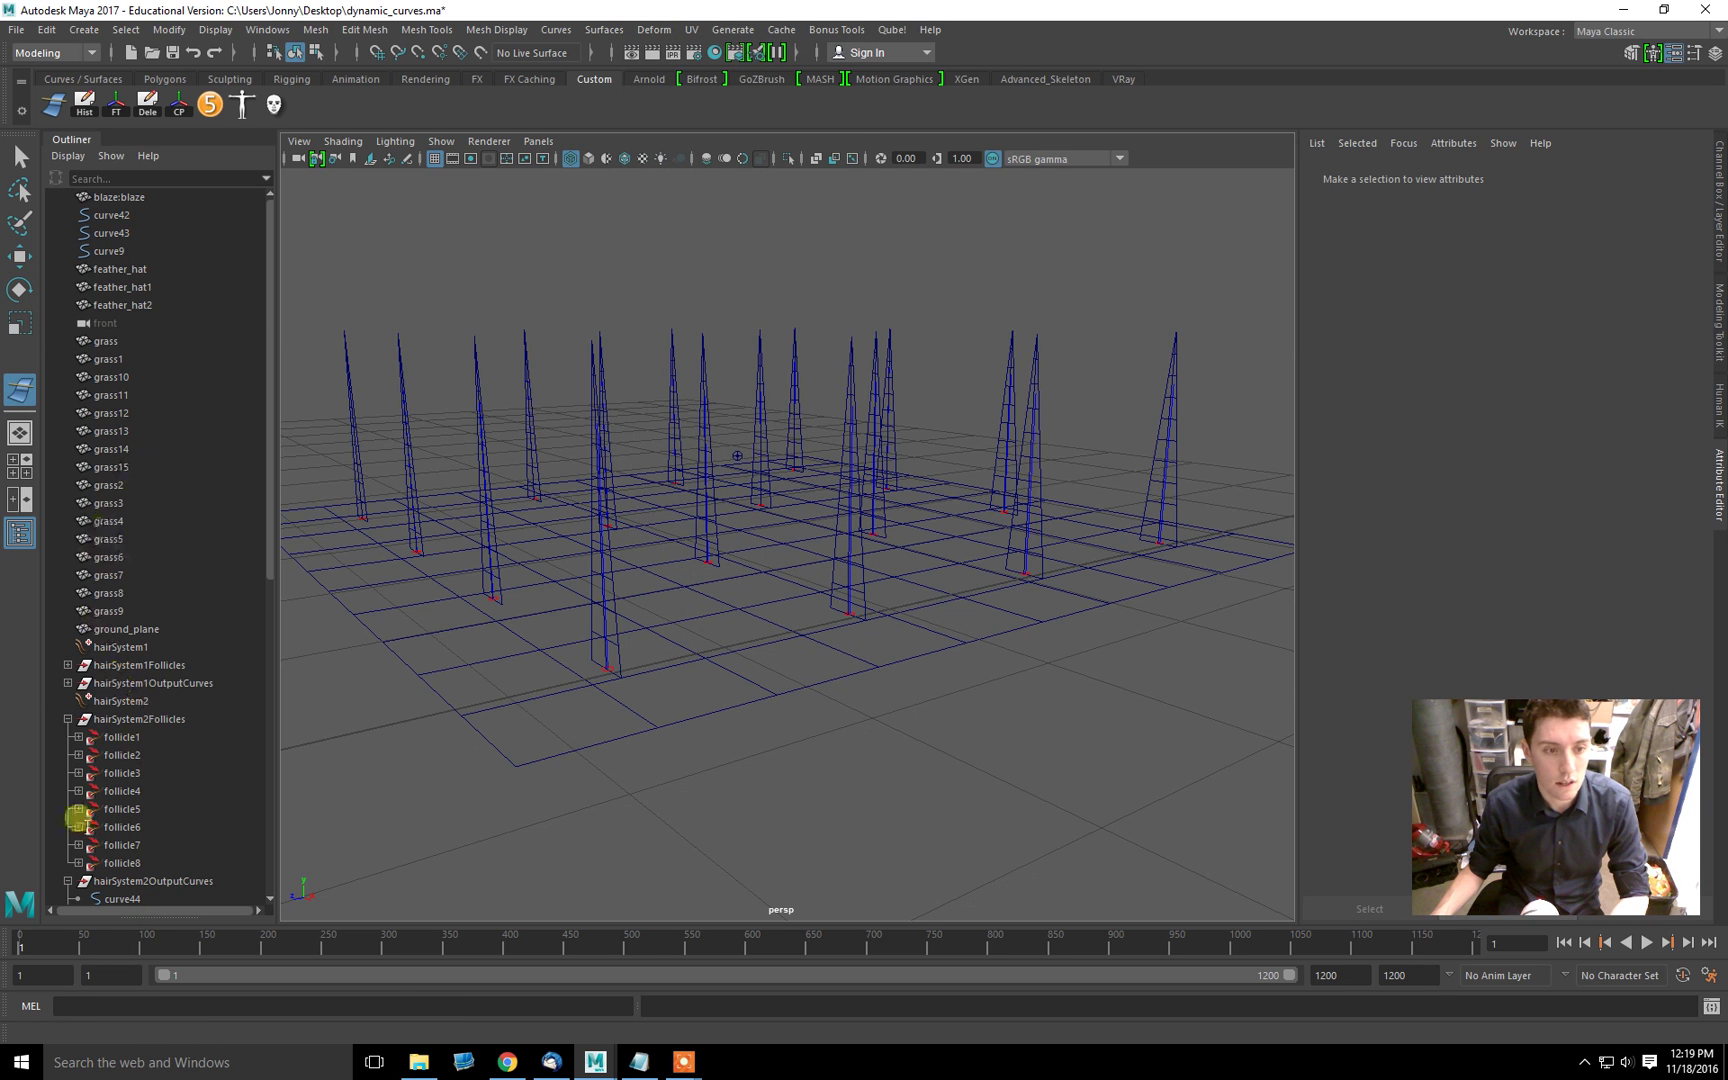
left_click(135, 611)
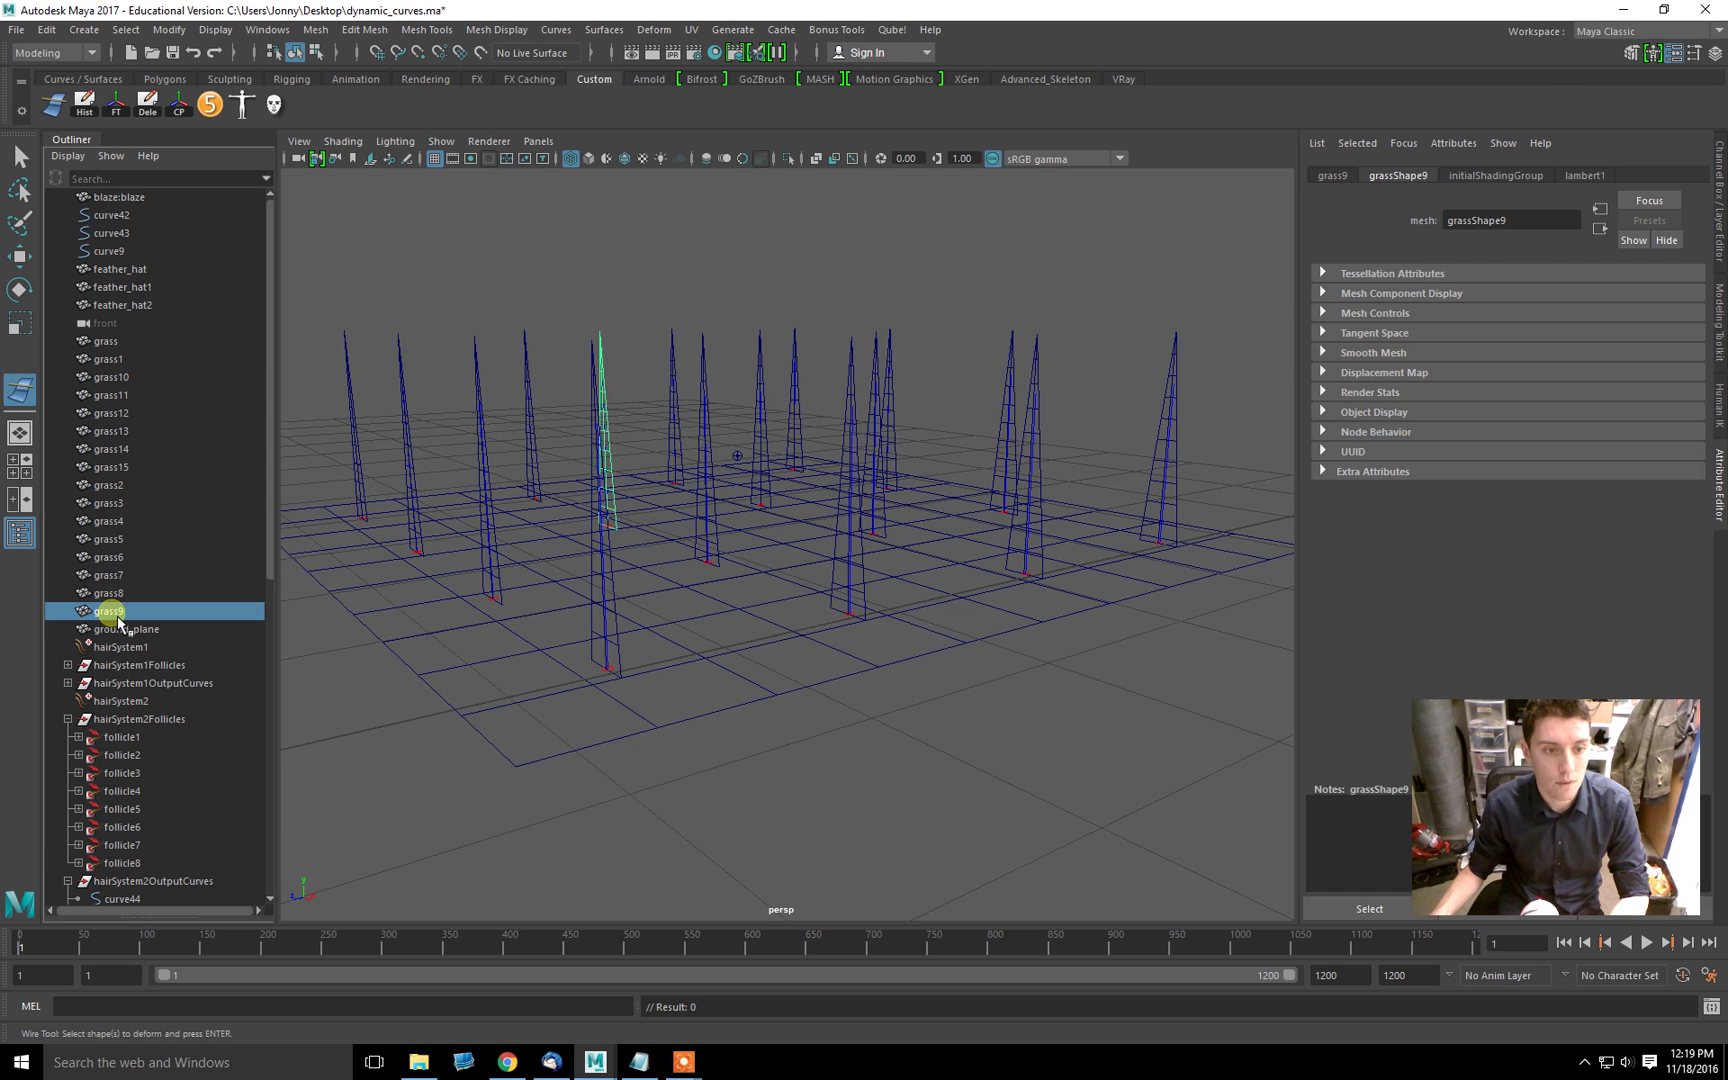
left_click(157, 343, "shift")
key("Return")
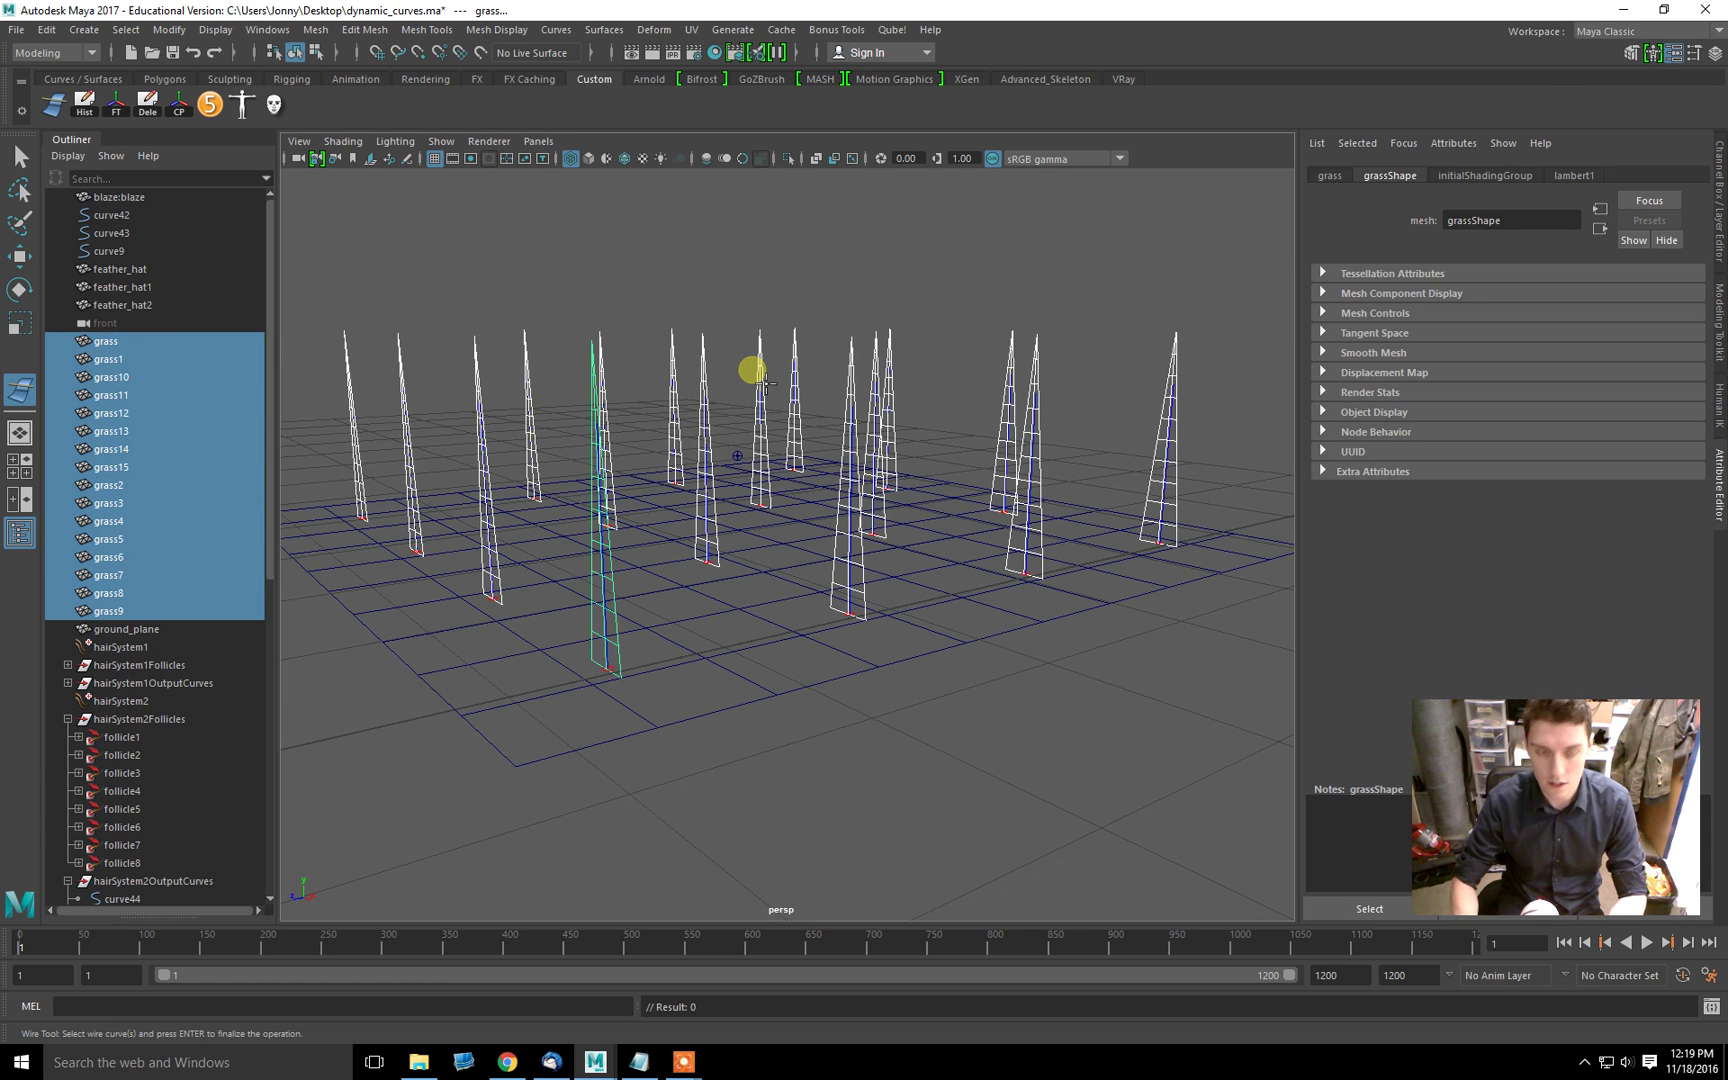
Step: Use all curves in hairSystem1OutputCurves, curve11 through curve41, as the wire curves and finish the Wire deformer
left_click(67, 683)
left_click(167, 698)
scroll(536, 663, "down", 3)
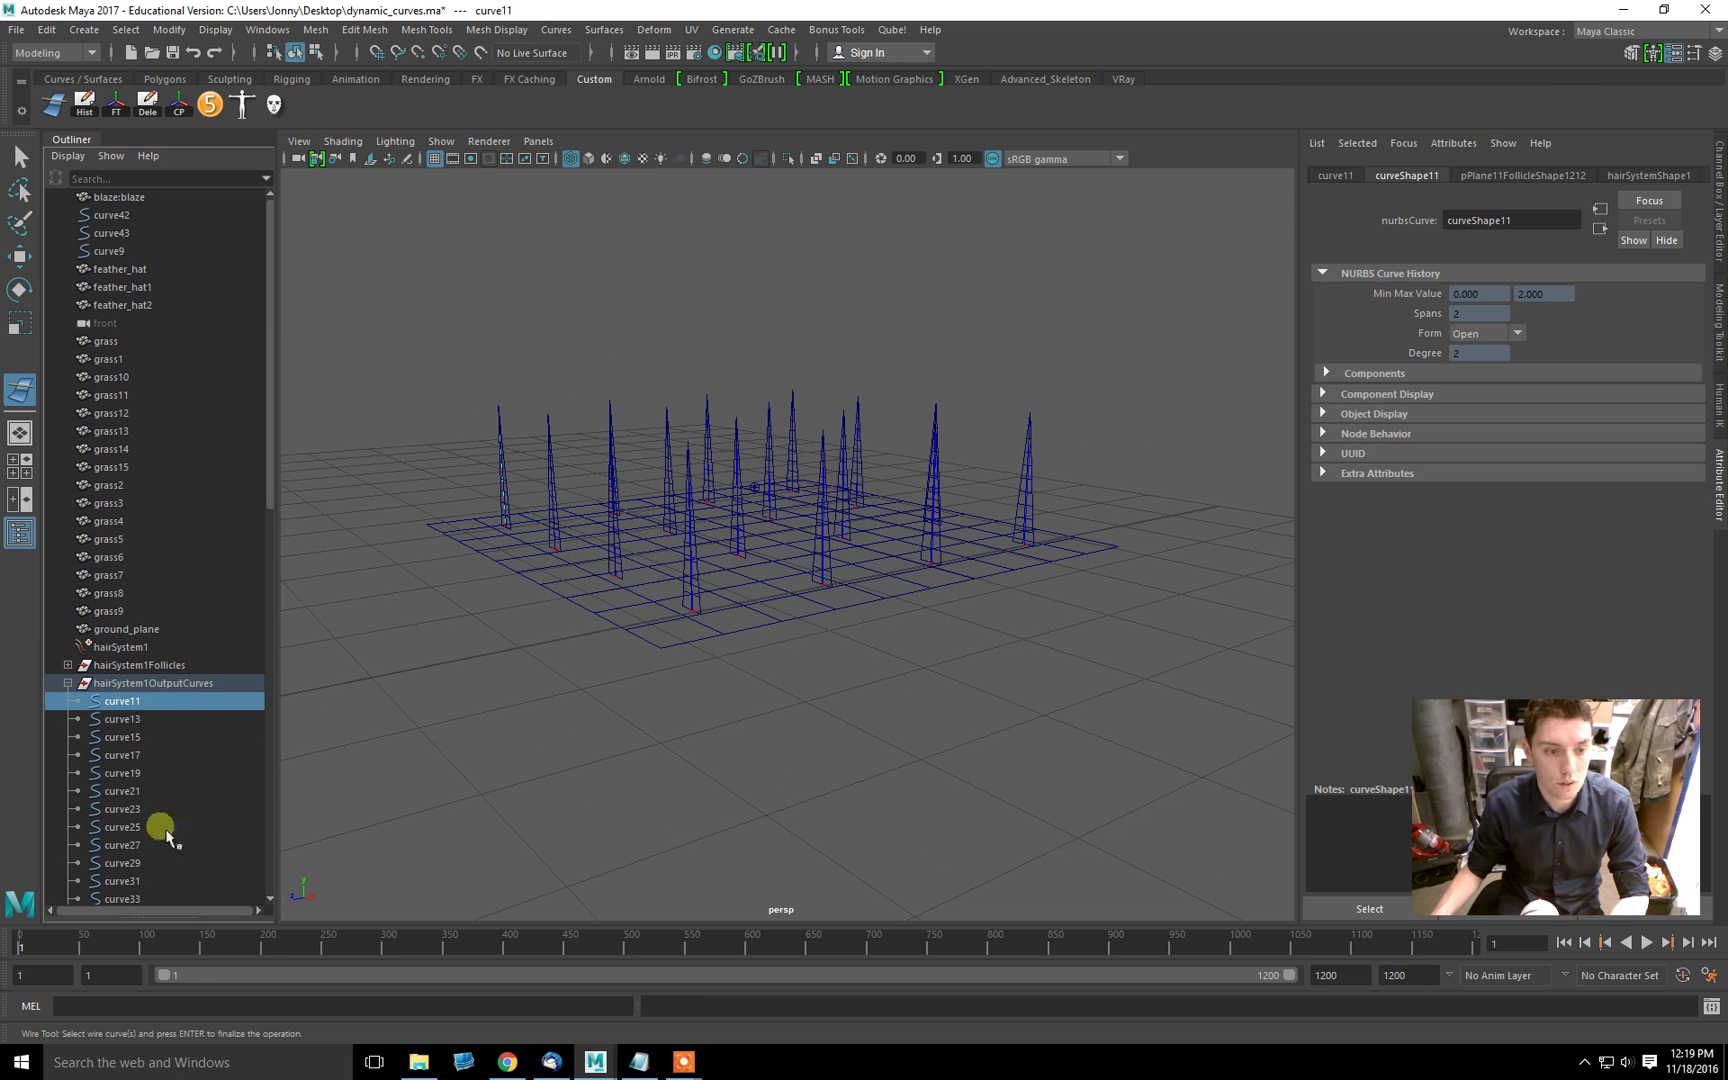
scroll(161, 832, "down", 3)
scroll(161, 832, "down", 3)
left_click(124, 684, "shift")
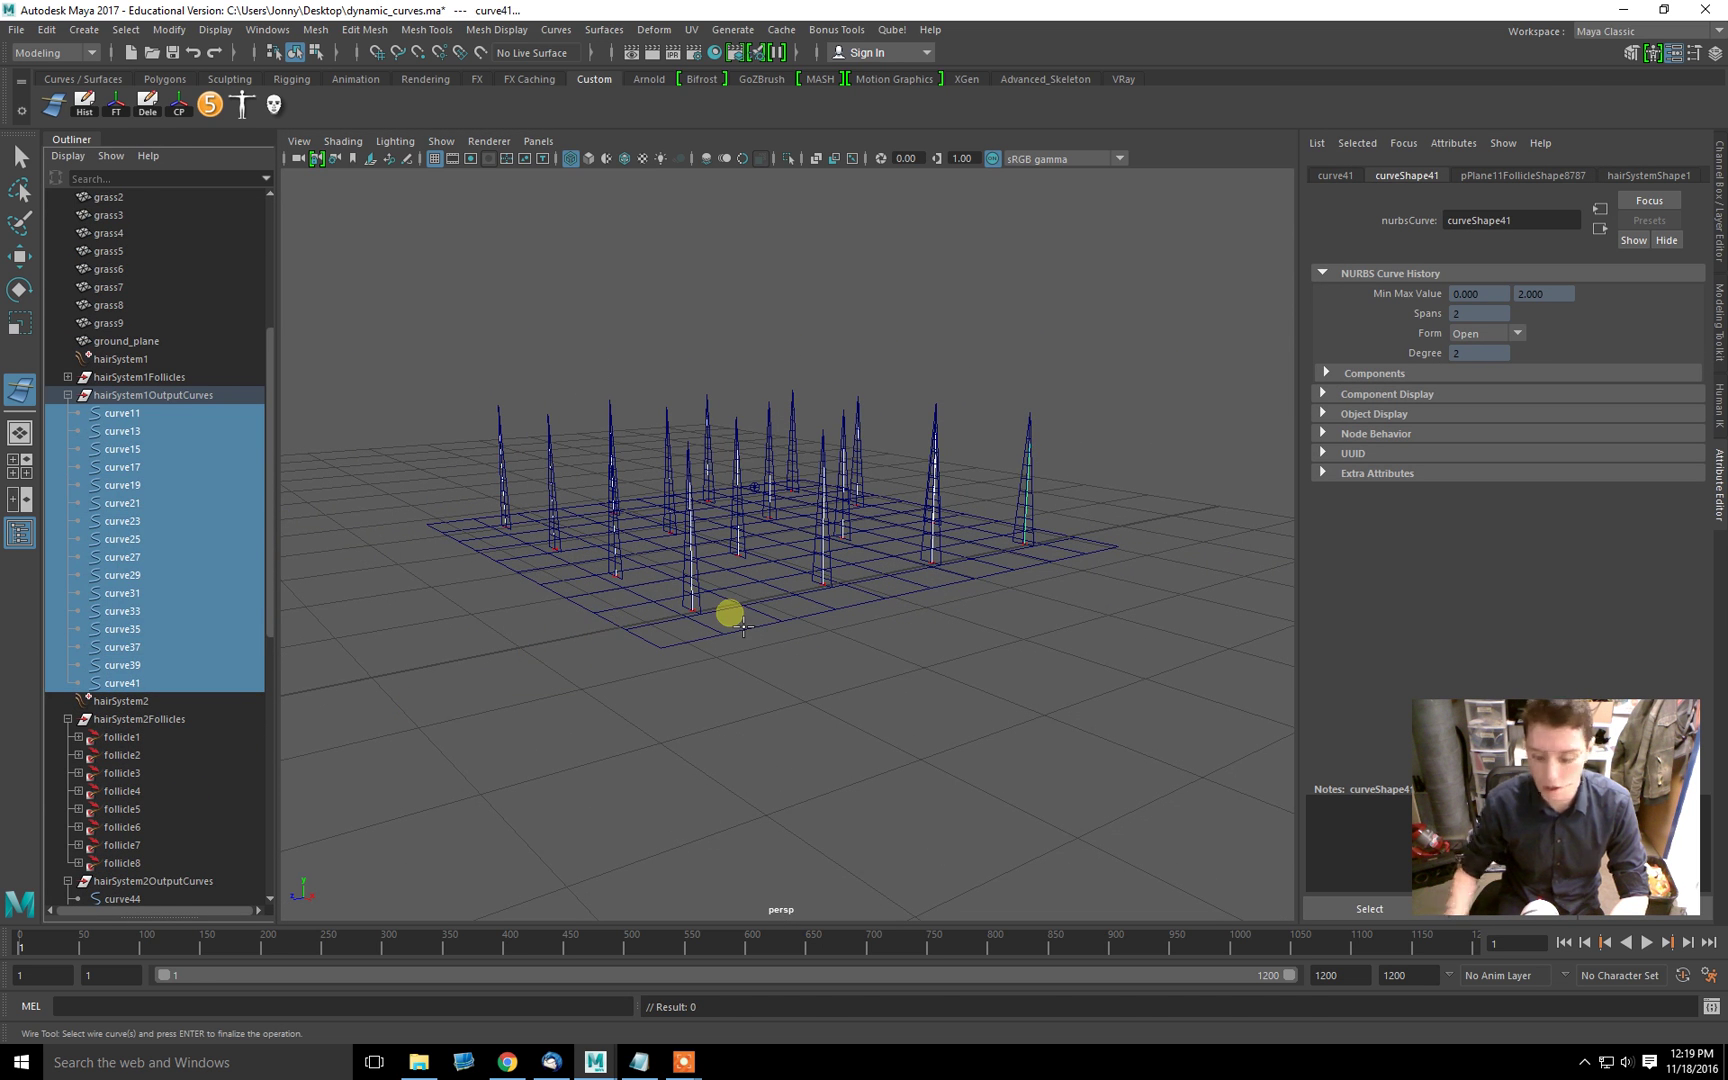
key("Return")
Step: Replay the simulation from the first frame to examine the wire-deformed grass, stop it, and return to the start
mouse_move(742, 628)
left_mouse_down("alt")
mouse_move(938, 622)
mouse_move(911, 571)
mouse_move(880, 560)
left_mouse_up("alt")
left_click(1568, 945)
left_click(1647, 942)
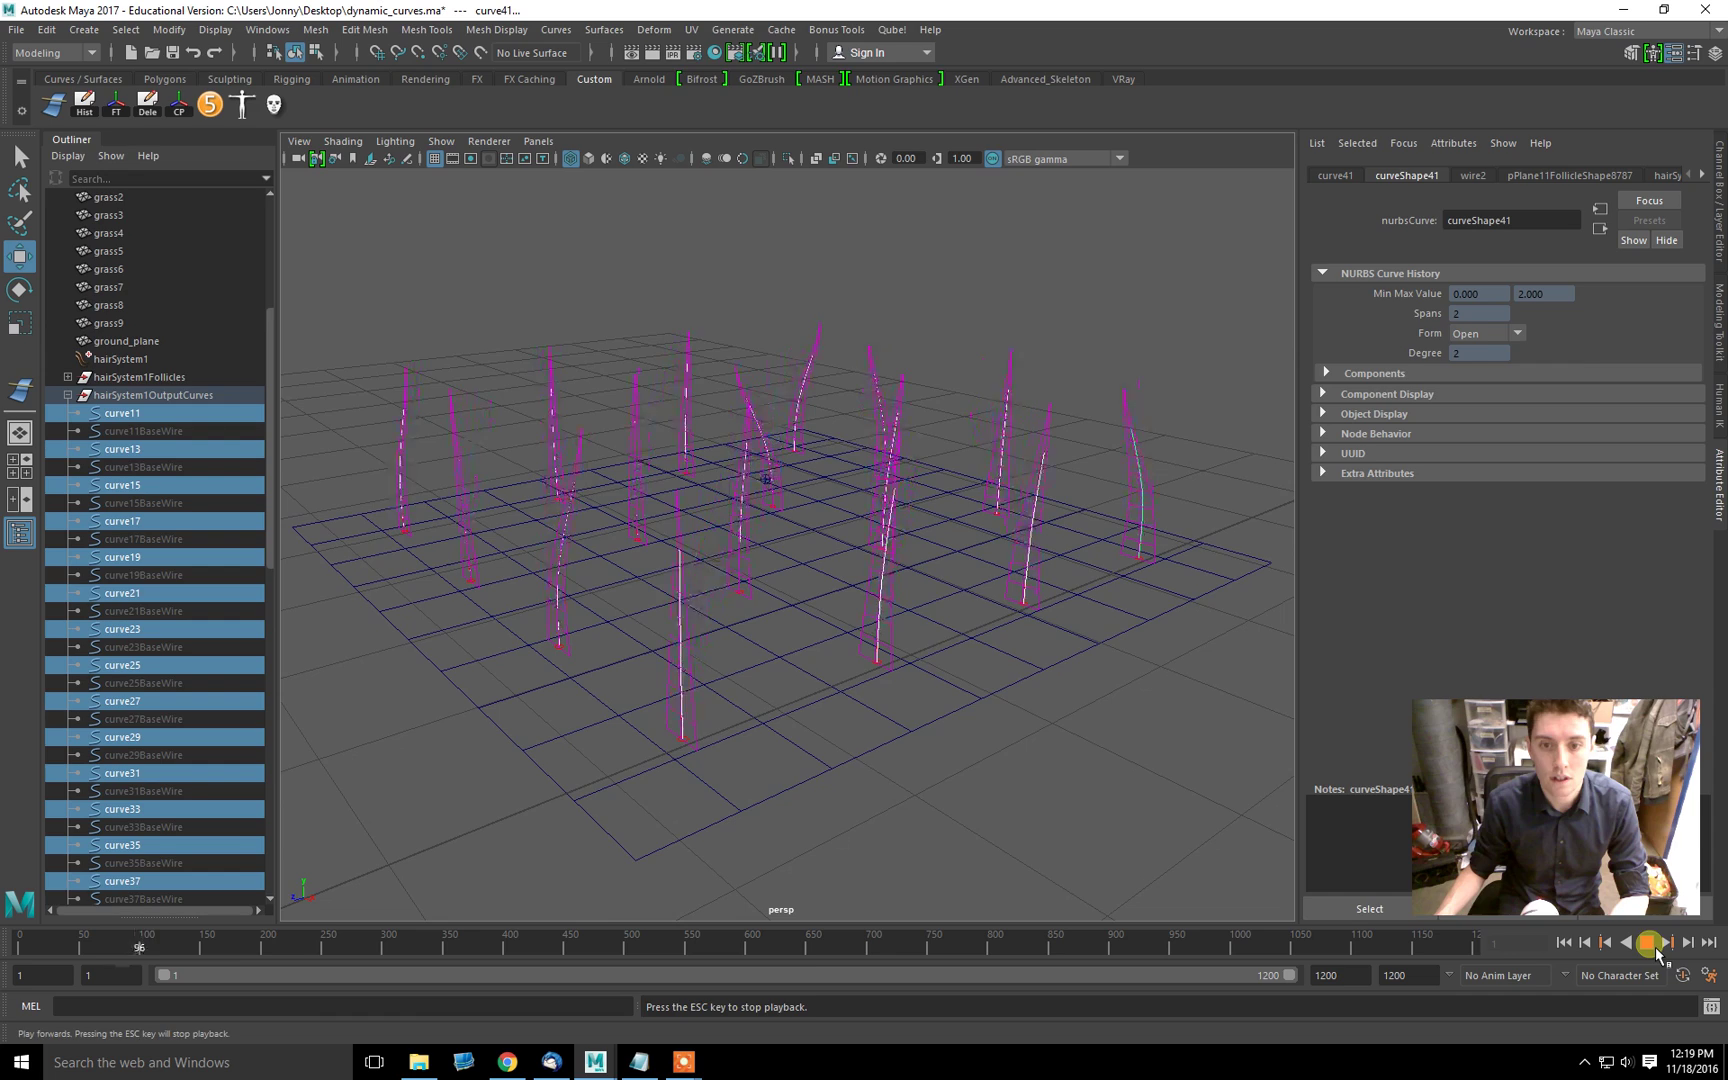
left_click(1647, 942)
mouse_move(988, 459)
left_mouse_down("alt")
mouse_move(808, 456)
mouse_move(828, 443)
mouse_move(724, 428)
mouse_move(1067, 481)
mouse_move(930, 463)
left_mouse_up("alt")
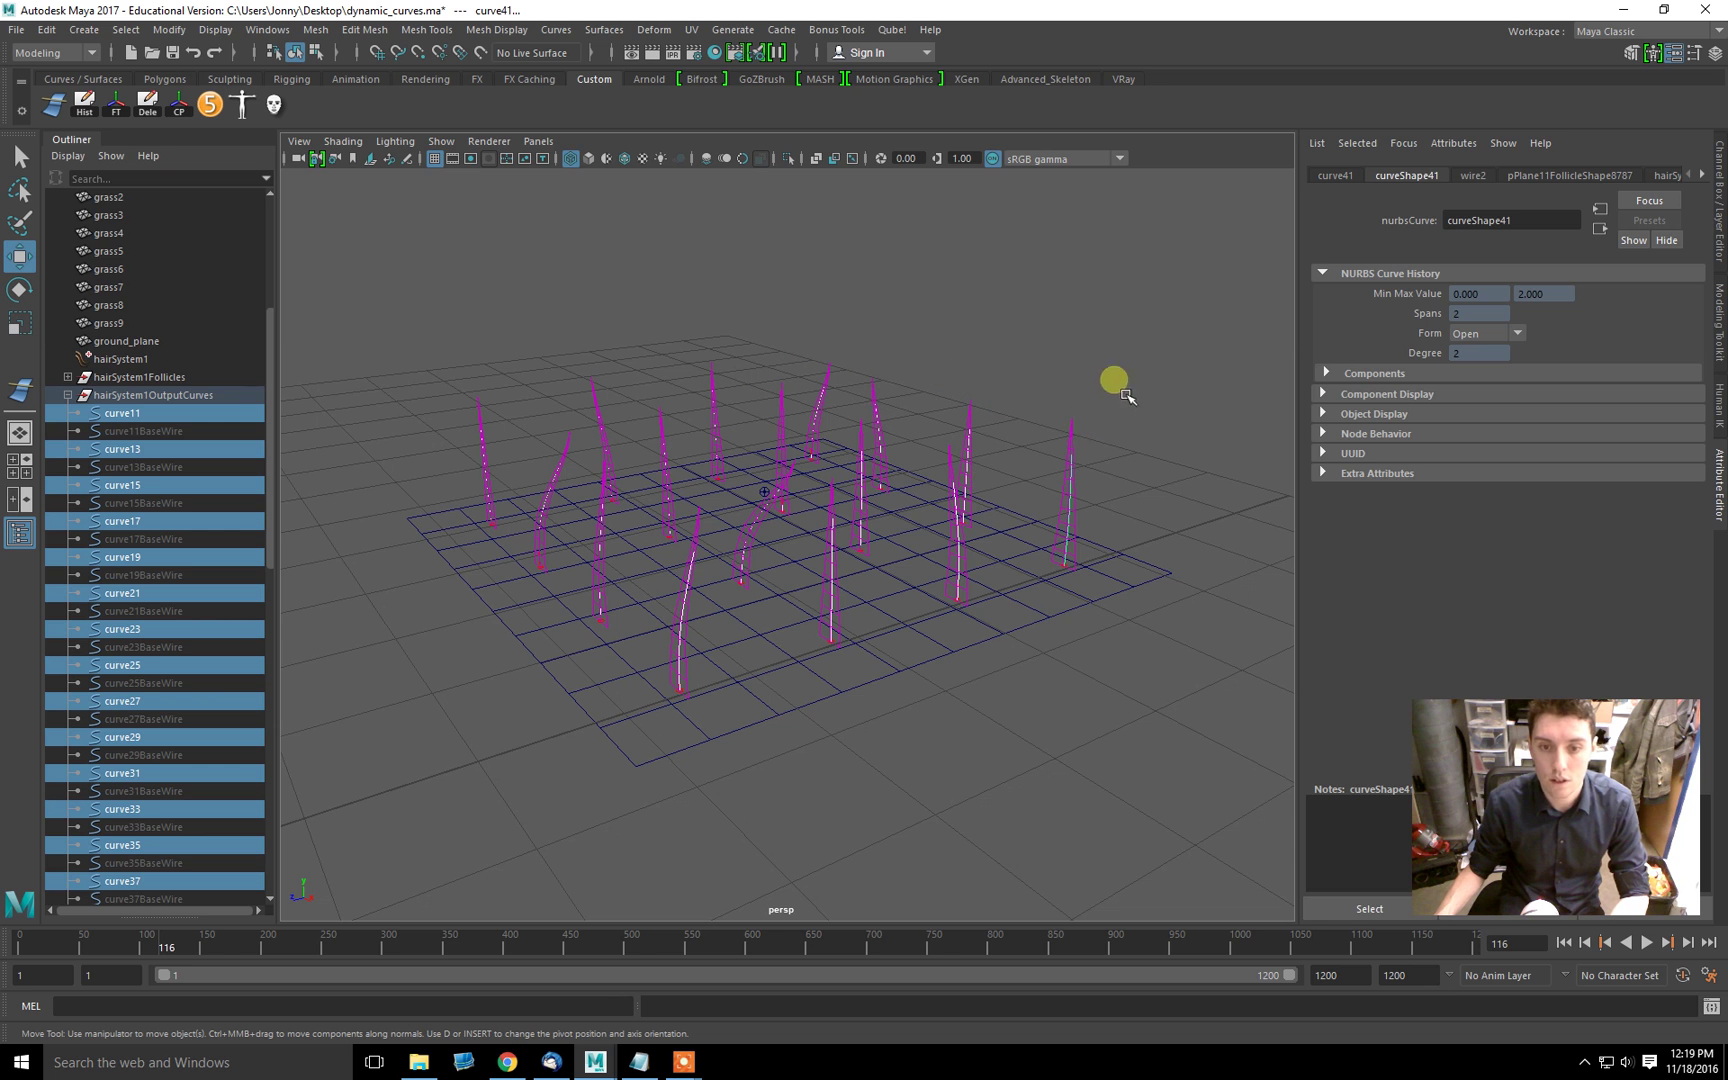
left_click(1563, 942)
Step: Create a polygon cube and move it beside the grass-covered ground plane
left_click_drag(765, 490, 1049, 710, "alt")
key("space")
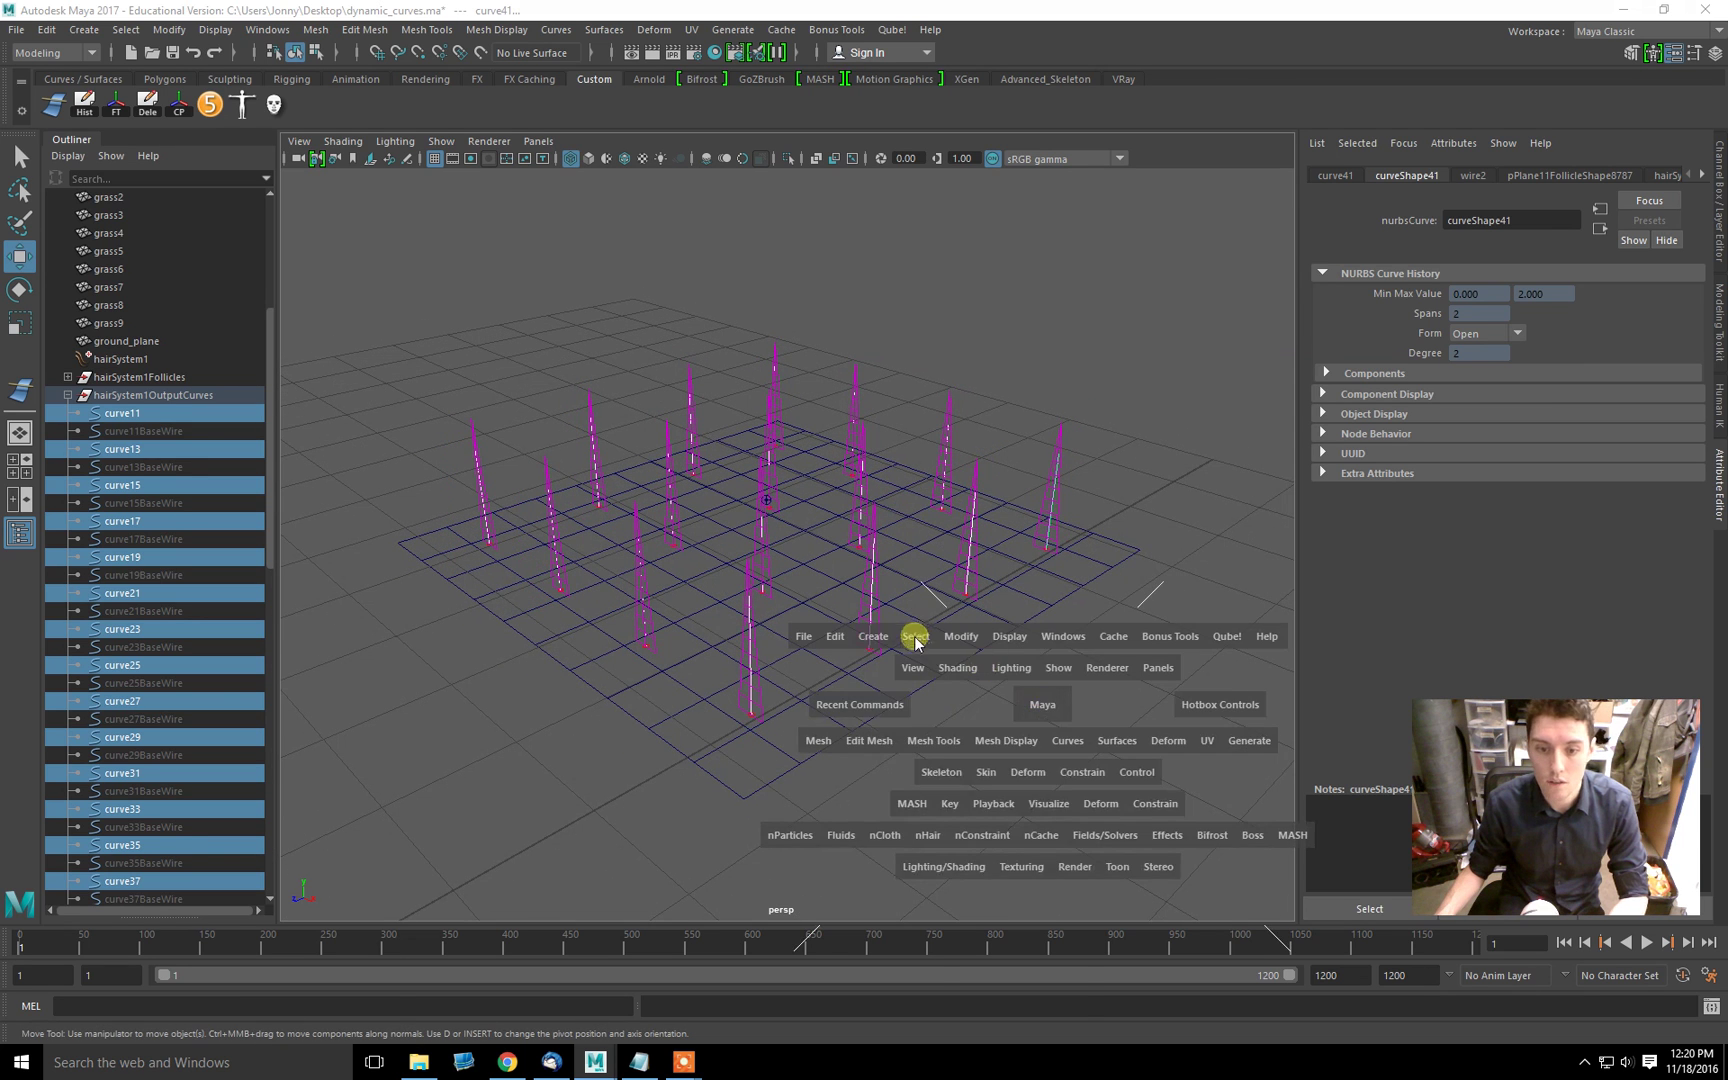
left_click(873, 636)
mouse_move(933, 704)
left_click(1130, 731)
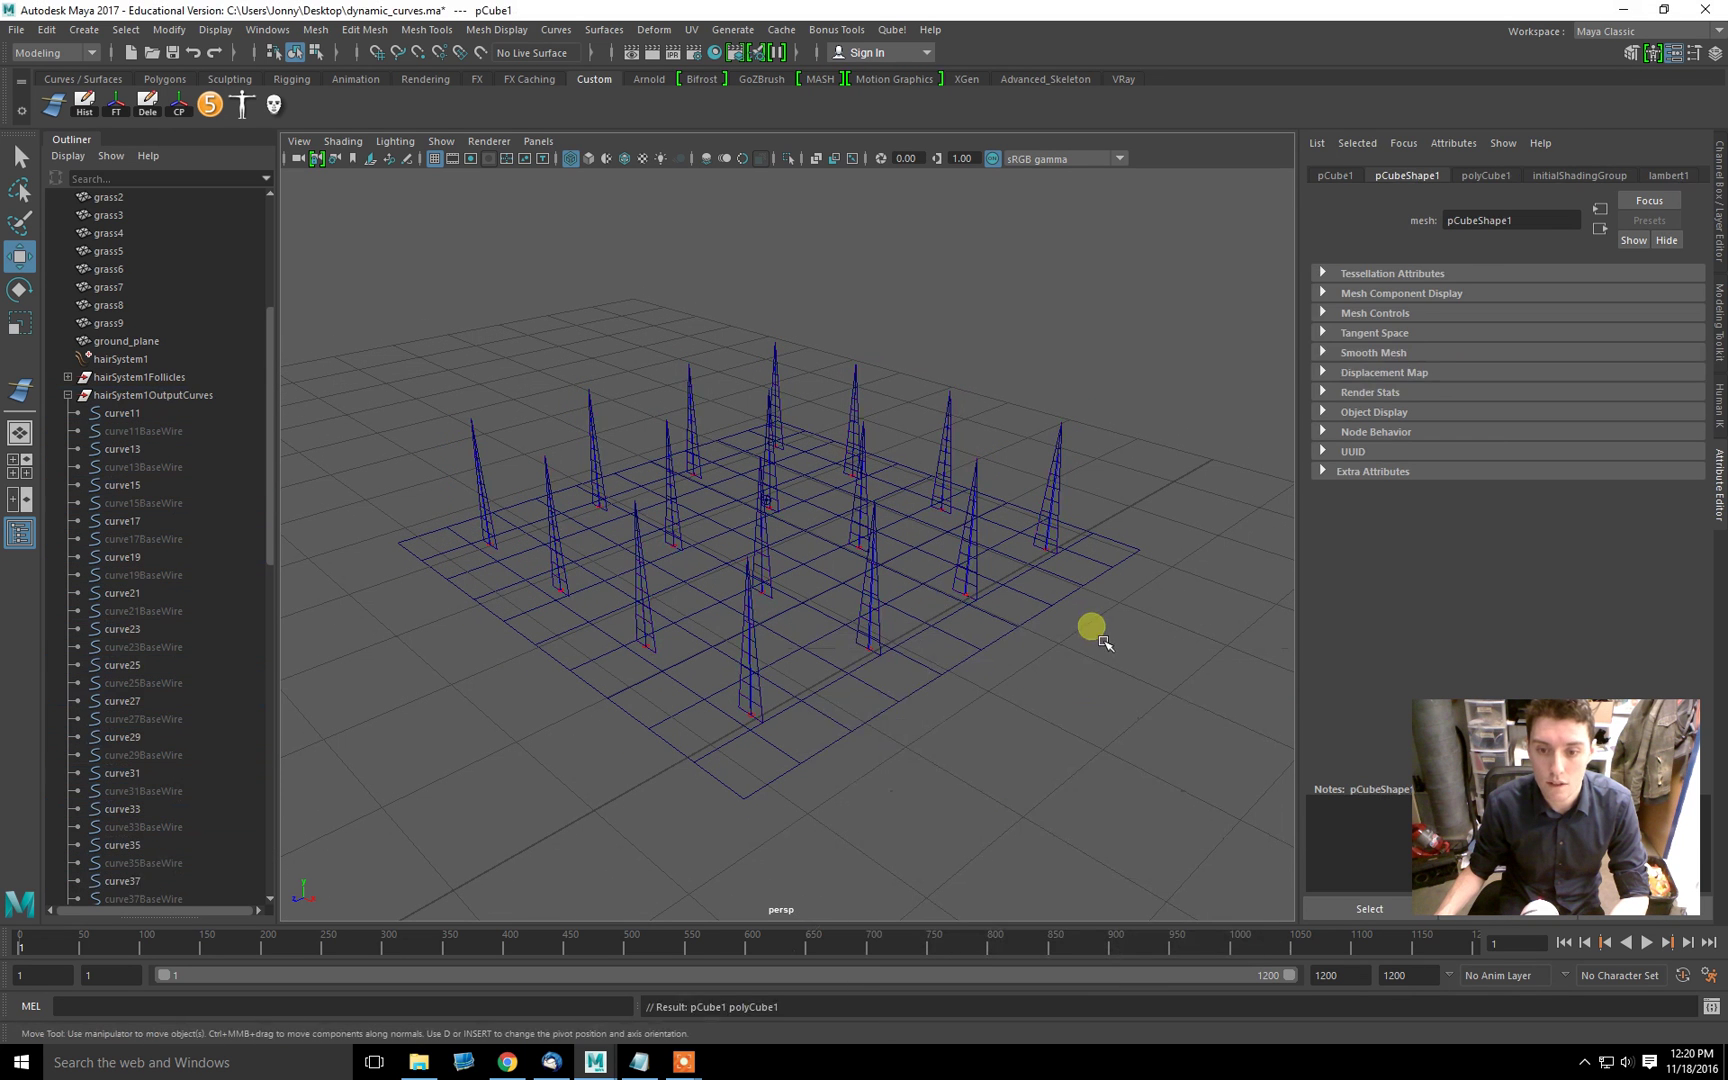
left_click_drag(1092, 627, 1006, 798)
key("ctrl+z")
right_click_drag(1190, 711, 940, 702, "alt")
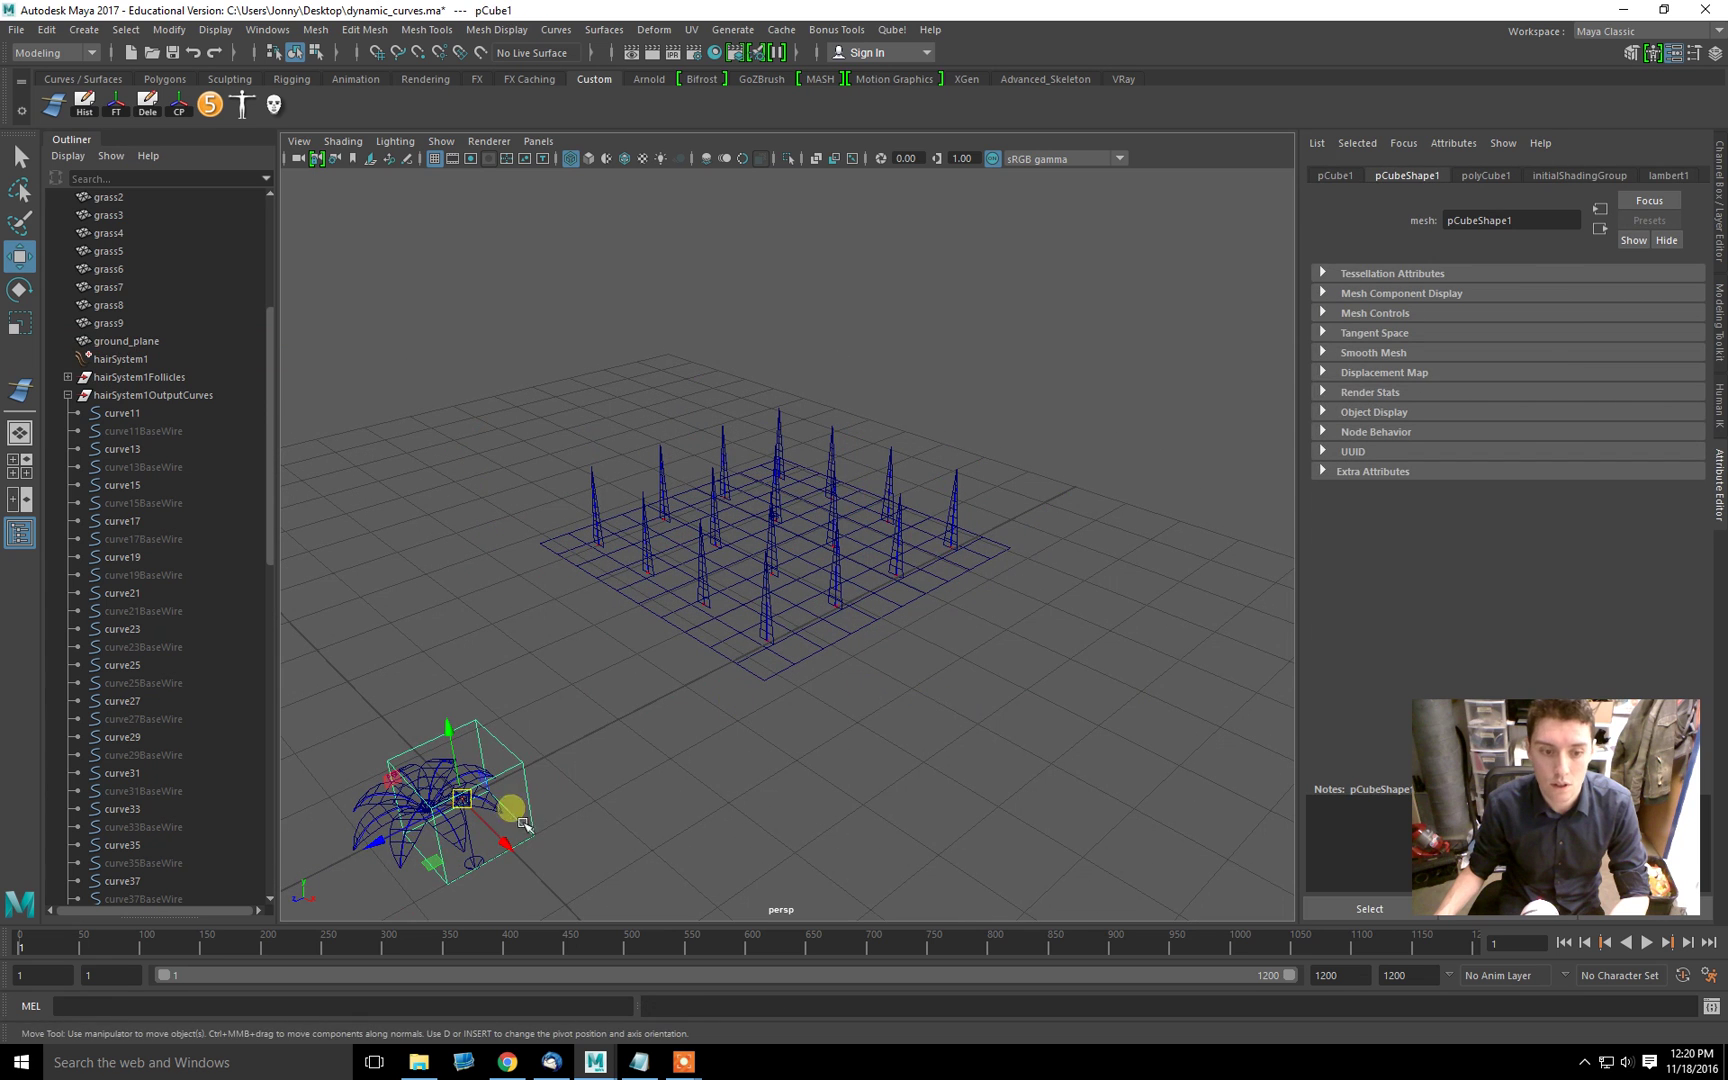
left_click_drag(397, 862, 1022, 640)
right_click_drag(720, 437, 1036, 508, "alt")
middle_click_drag(1036, 508, 885, 445, "alt")
Step: Make the cube an nCloth passive collider from the FX menu set and raise it above the ground level
left_click(41, 51)
left_click(36, 126)
left_click(455, 30)
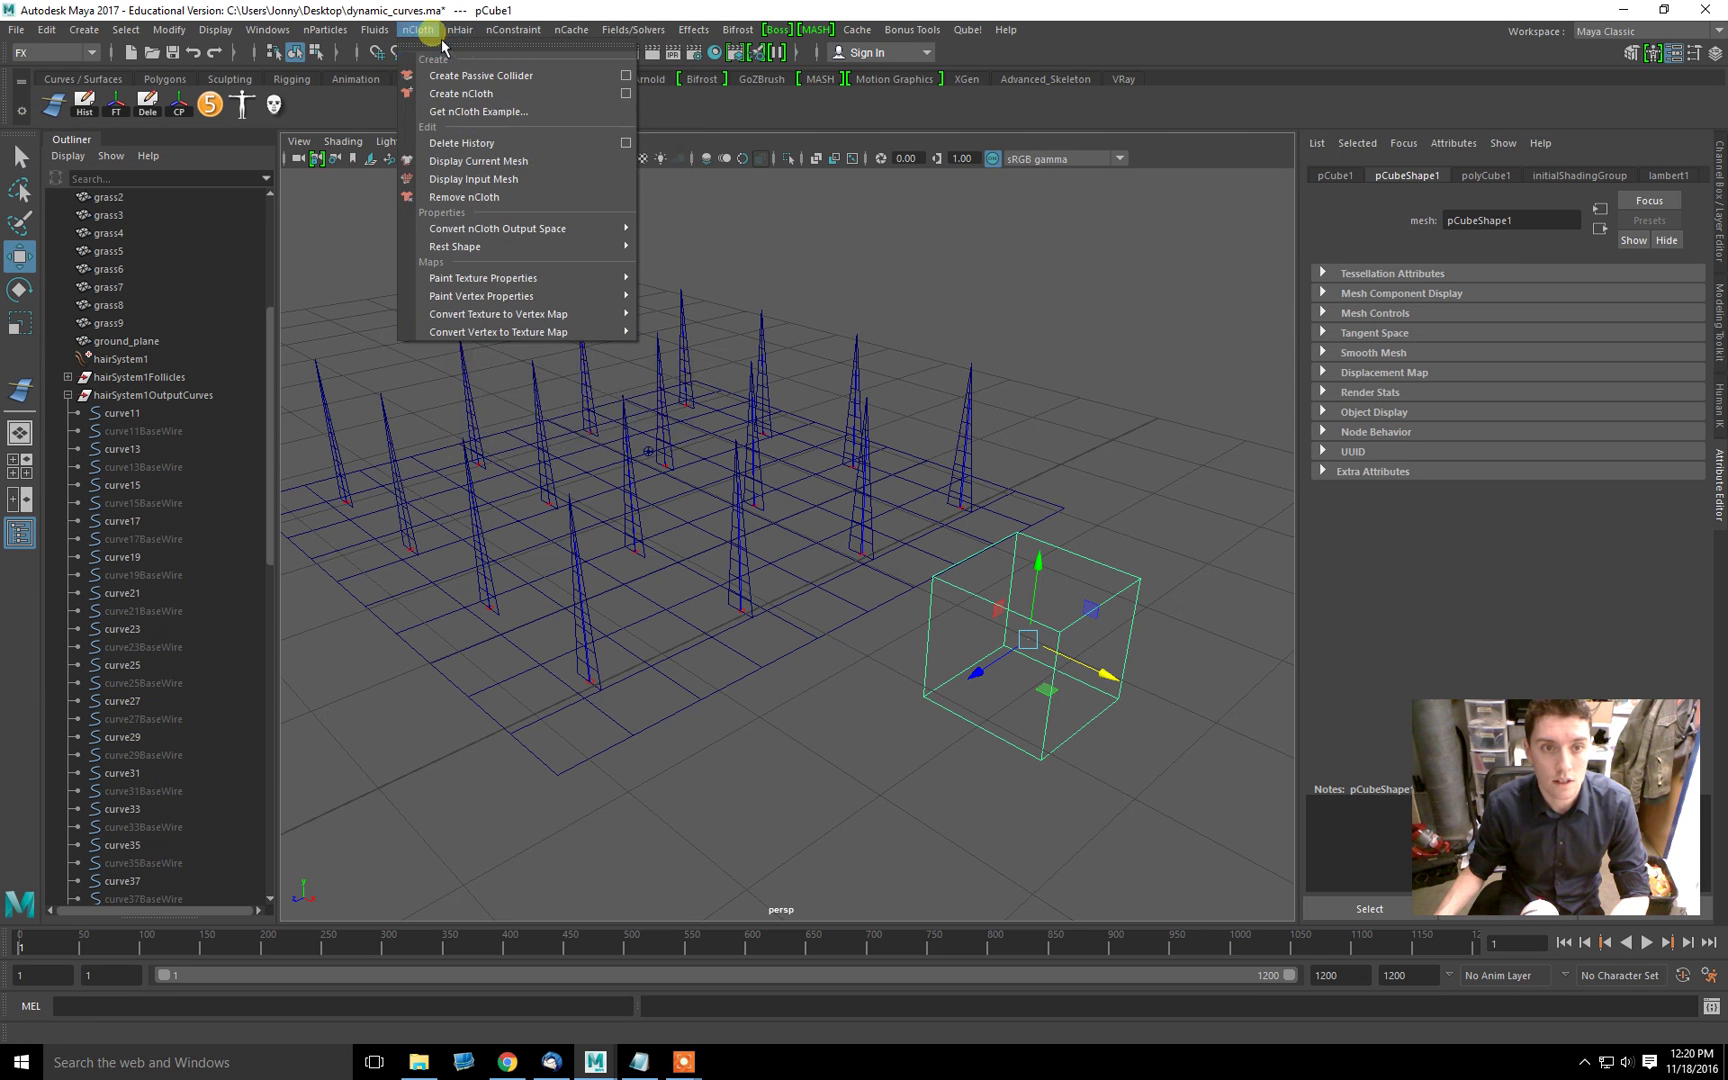
left_click(494, 80)
left_click_drag(625, 181, 1087, 432, "alt")
left_click(1086, 533)
left_click_drag(1087, 432, 895, 548, "alt")
mouse_move(895, 548)
middle_mouse_down("alt")
mouse_move(879, 537)
mouse_move(928, 539)
middle_mouse_up("alt")
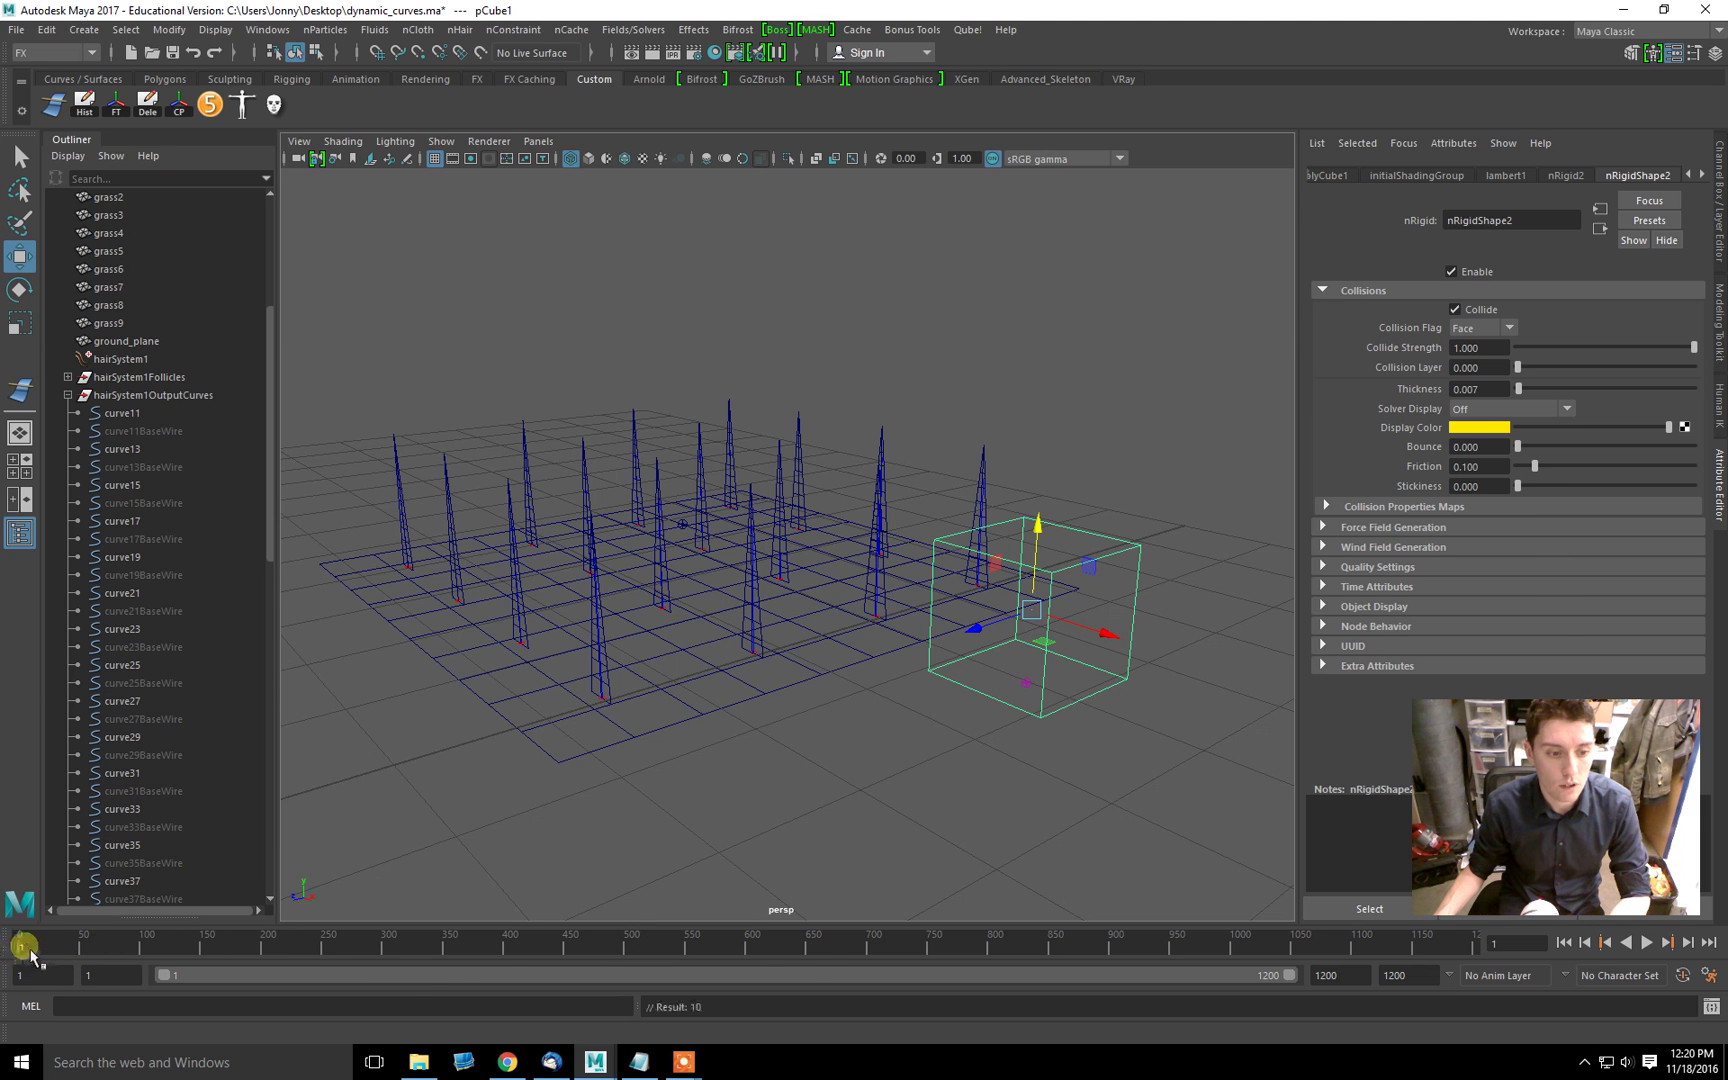
Step: Keyframe the cube moving across the grass field between frames 1 and 373
mouse_move(31, 954)
left_mouse_down()
mouse_move(812, 952)
mouse_move(473, 954)
left_mouse_up()
left_click_drag(785, 730, 861, 783, "alt")
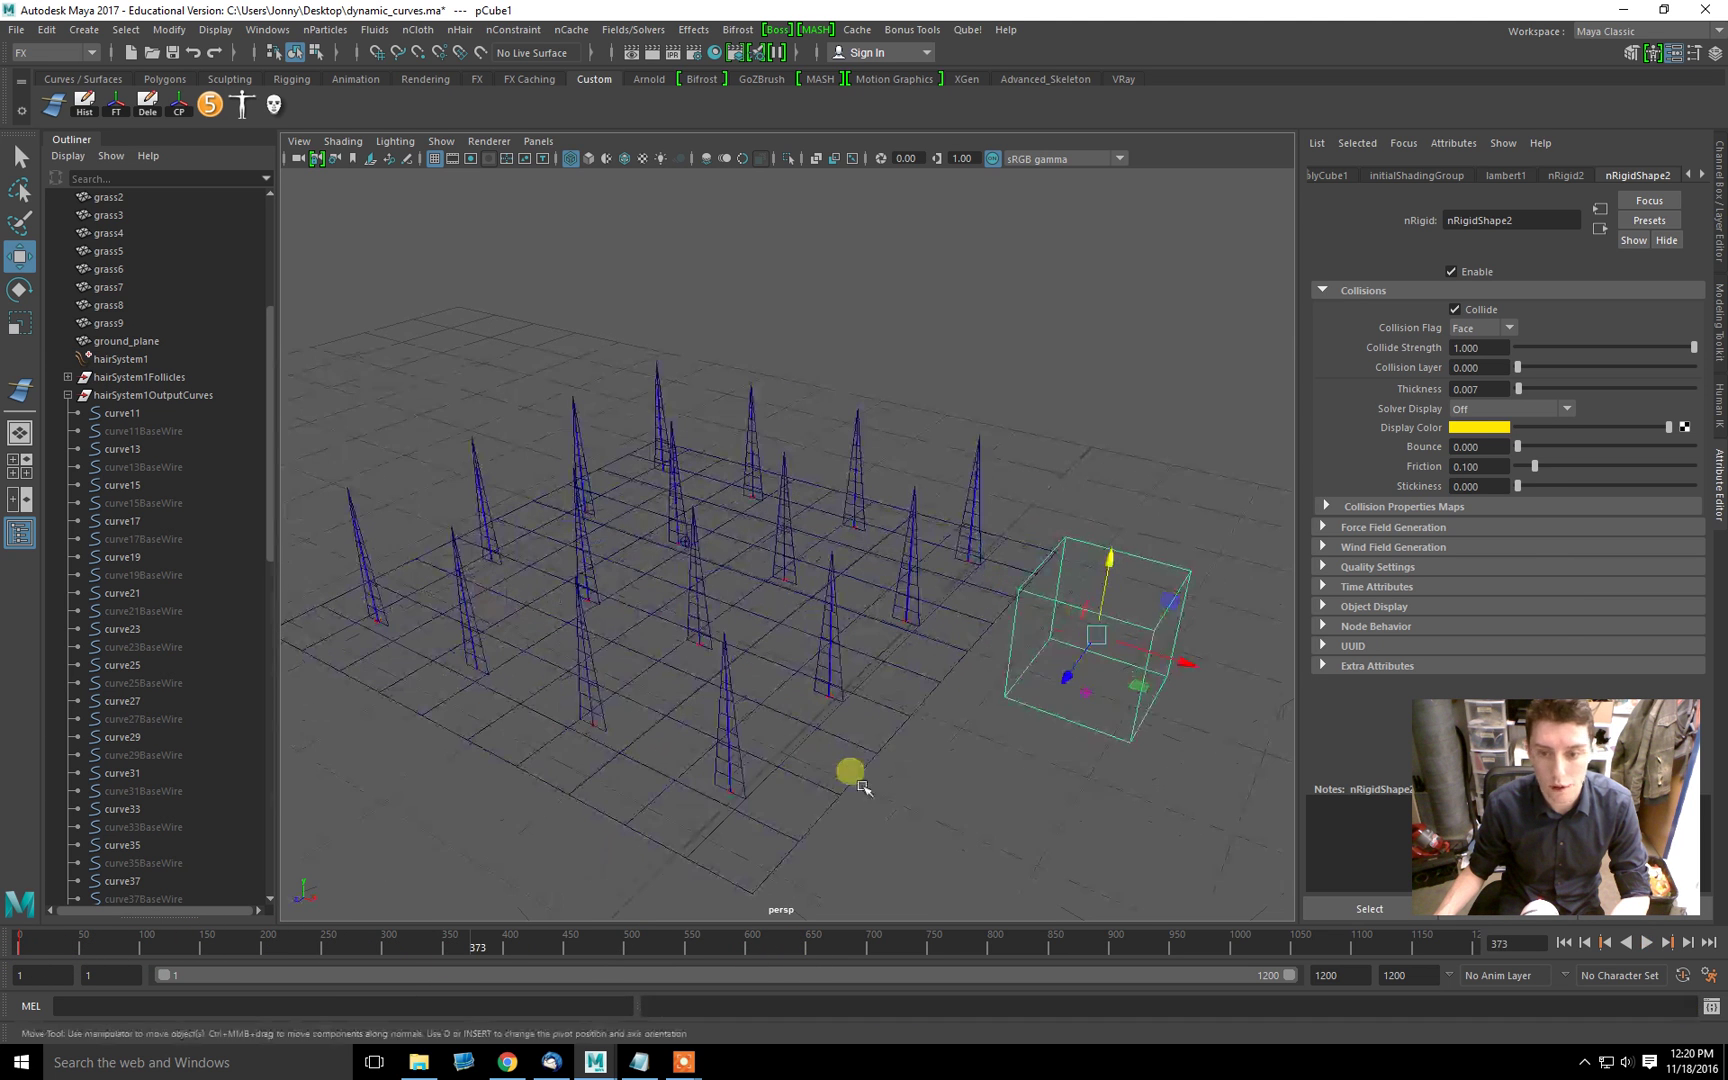
left_click_drag(1204, 686, 552, 482)
Step: Play the simulation to examine the cube colliding with the grass, and stop it
left_click_drag(236, 960, 135, 945)
left_click(1648, 943)
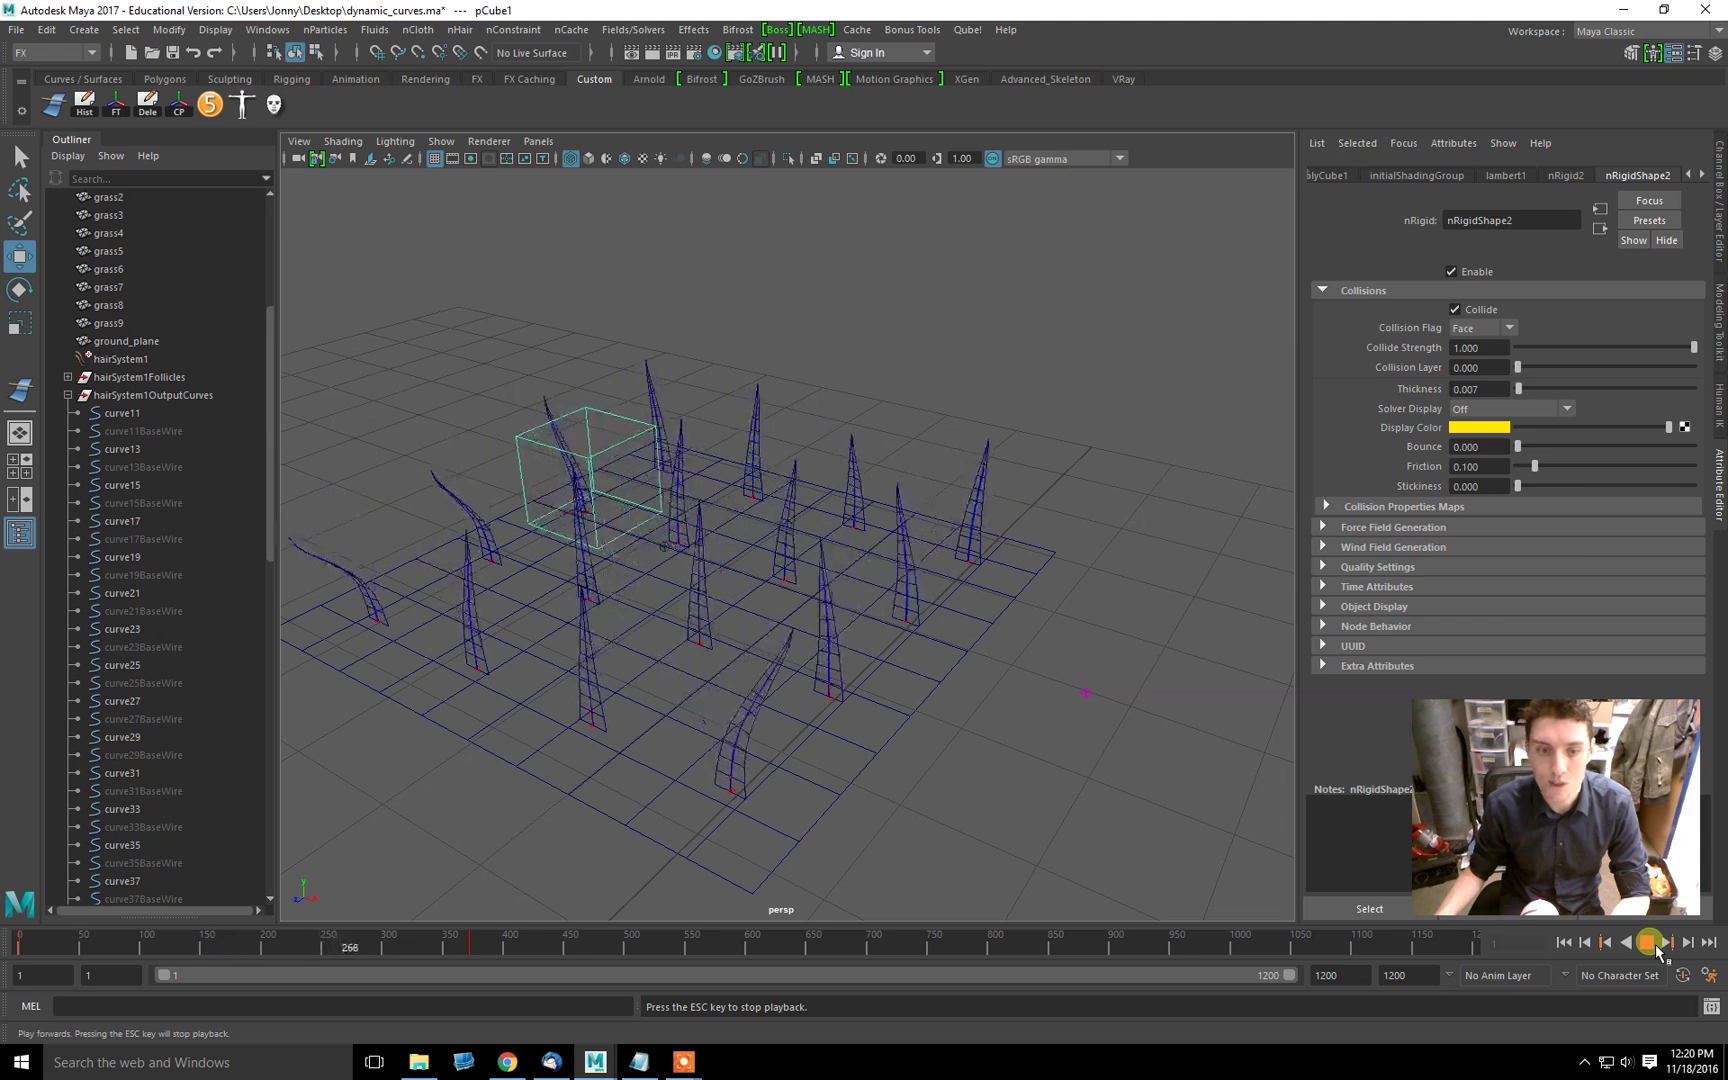
left_click(1655, 945)
left_click_drag(471, 432, 486, 390, "alt")
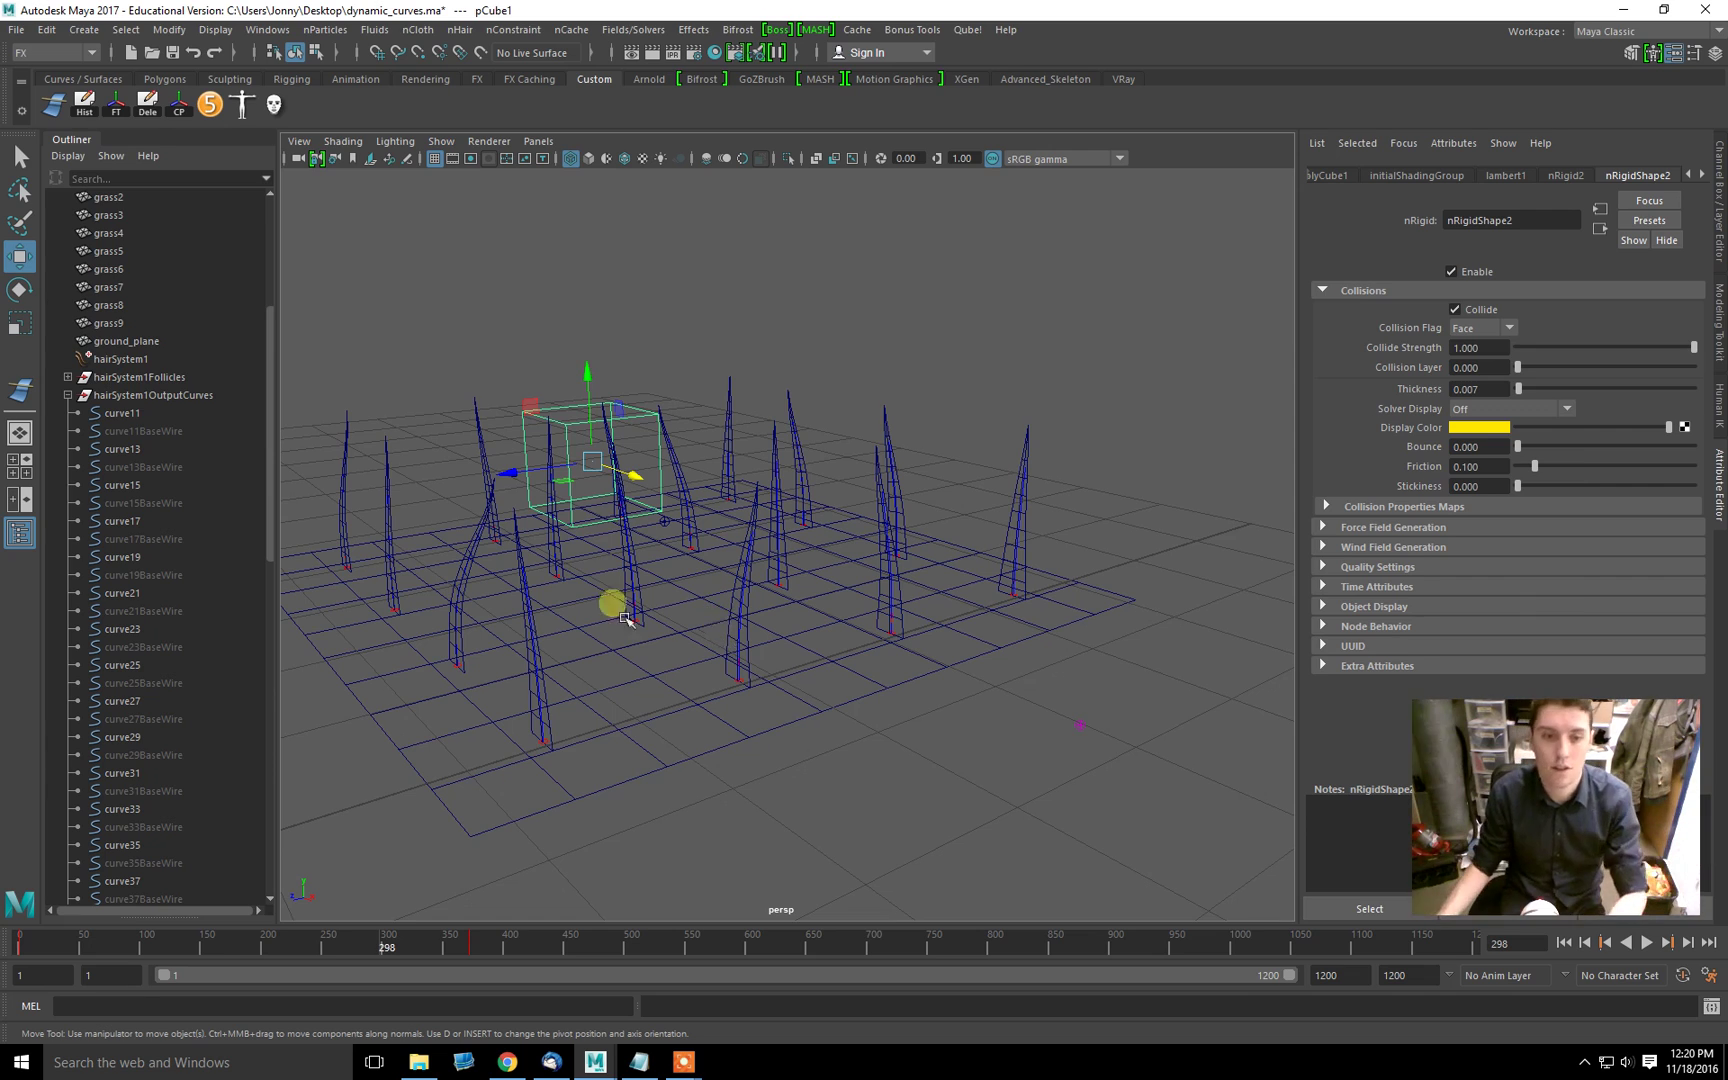
Step: Find the character model and select its three hat feather meshes to examine them up close
right_click_drag(809, 699, 692, 691, "alt")
middle_click_drag(612, 680, 760, 668, "alt")
right_click_drag(820, 672, 777, 661, "alt")
left_click(785, 783)
left_click_drag(787, 787, 567, 653, "alt")
left_click(525, 641)
key("f")
left_click_drag(818, 714, 883, 470, "alt")
middle_click_drag(883, 470, 850, 810, "alt")
right_click_drag(700, 695, 845, 770, "alt")
middle_click_drag(845, 790, 876, 653, "alt")
left_click(798, 643)
key("f")
left_click_drag(770, 677, 695, 530, "alt")
middle_click_drag(695, 530, 750, 549, "alt")
left_click(527, 414)
left_click_drag(740, 351, 700, 384, "alt")
left_click_drag(911, 575, 879, 441)
scroll(212, 482, "up", 5)
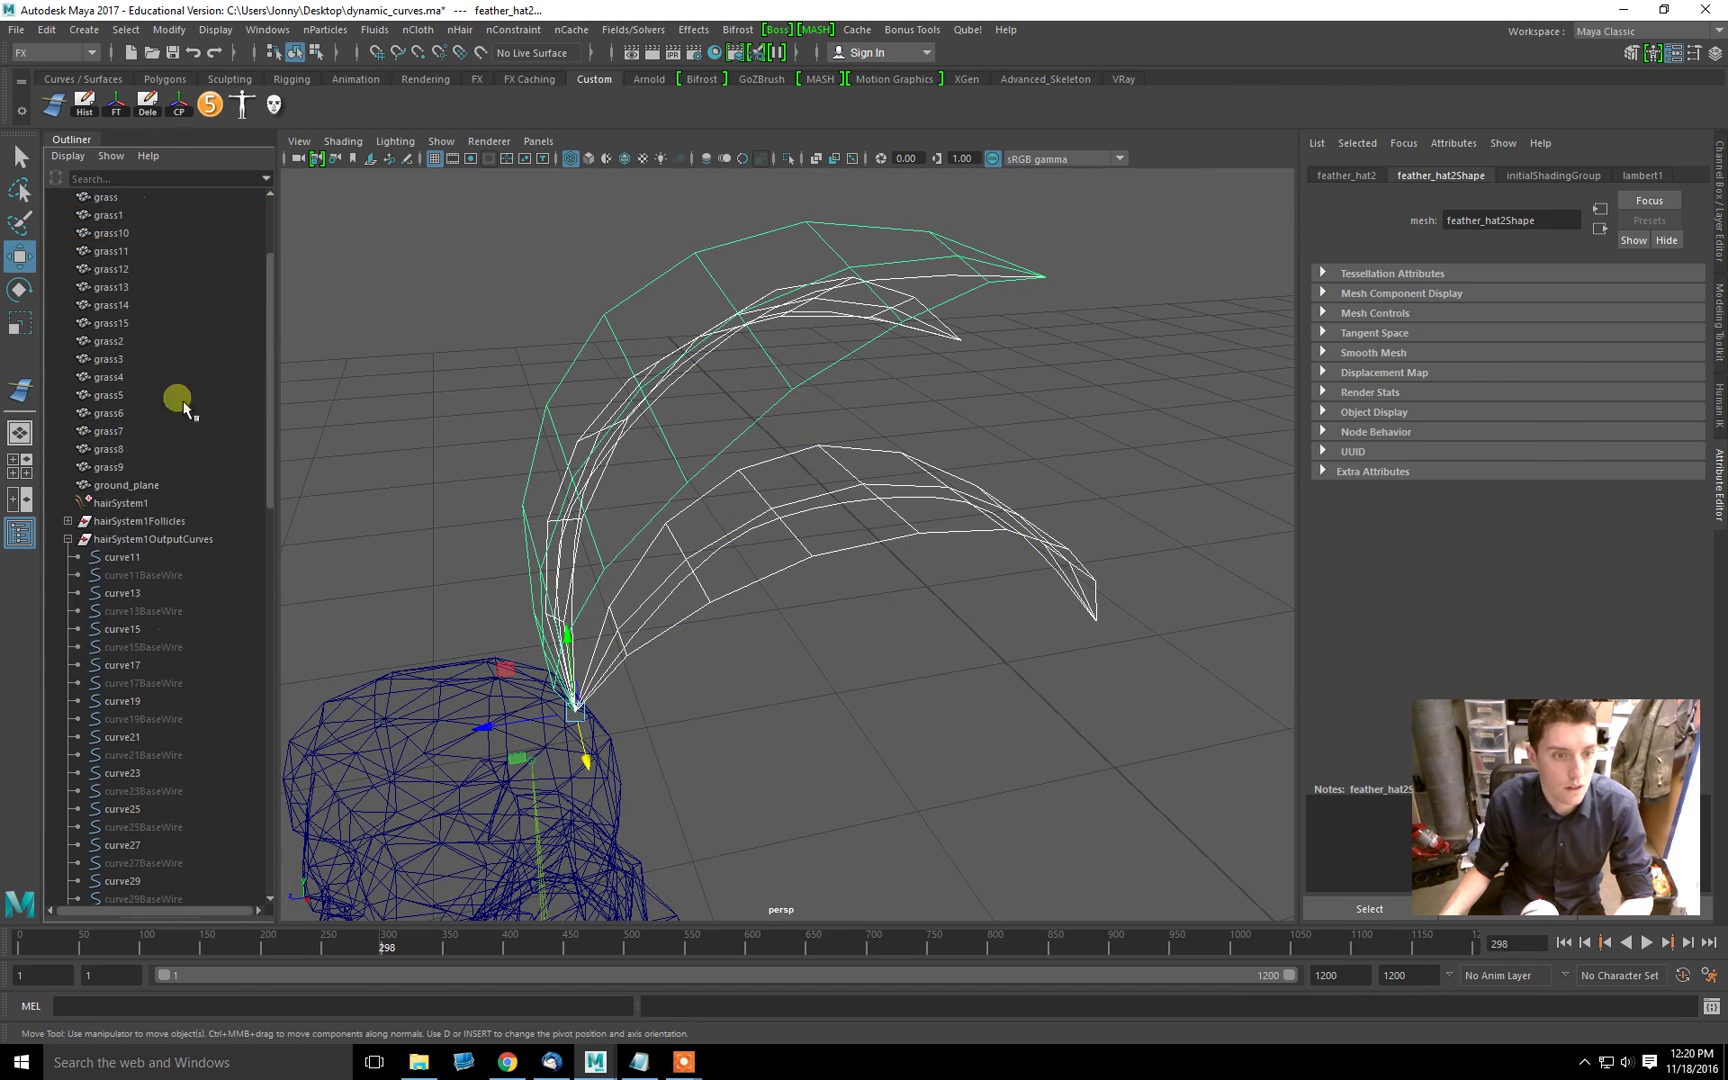
Step: Make the three feather curves, curve9, curve42 and curve43, dynamic
left_click(118, 250)
left_click(110, 215, "shift")
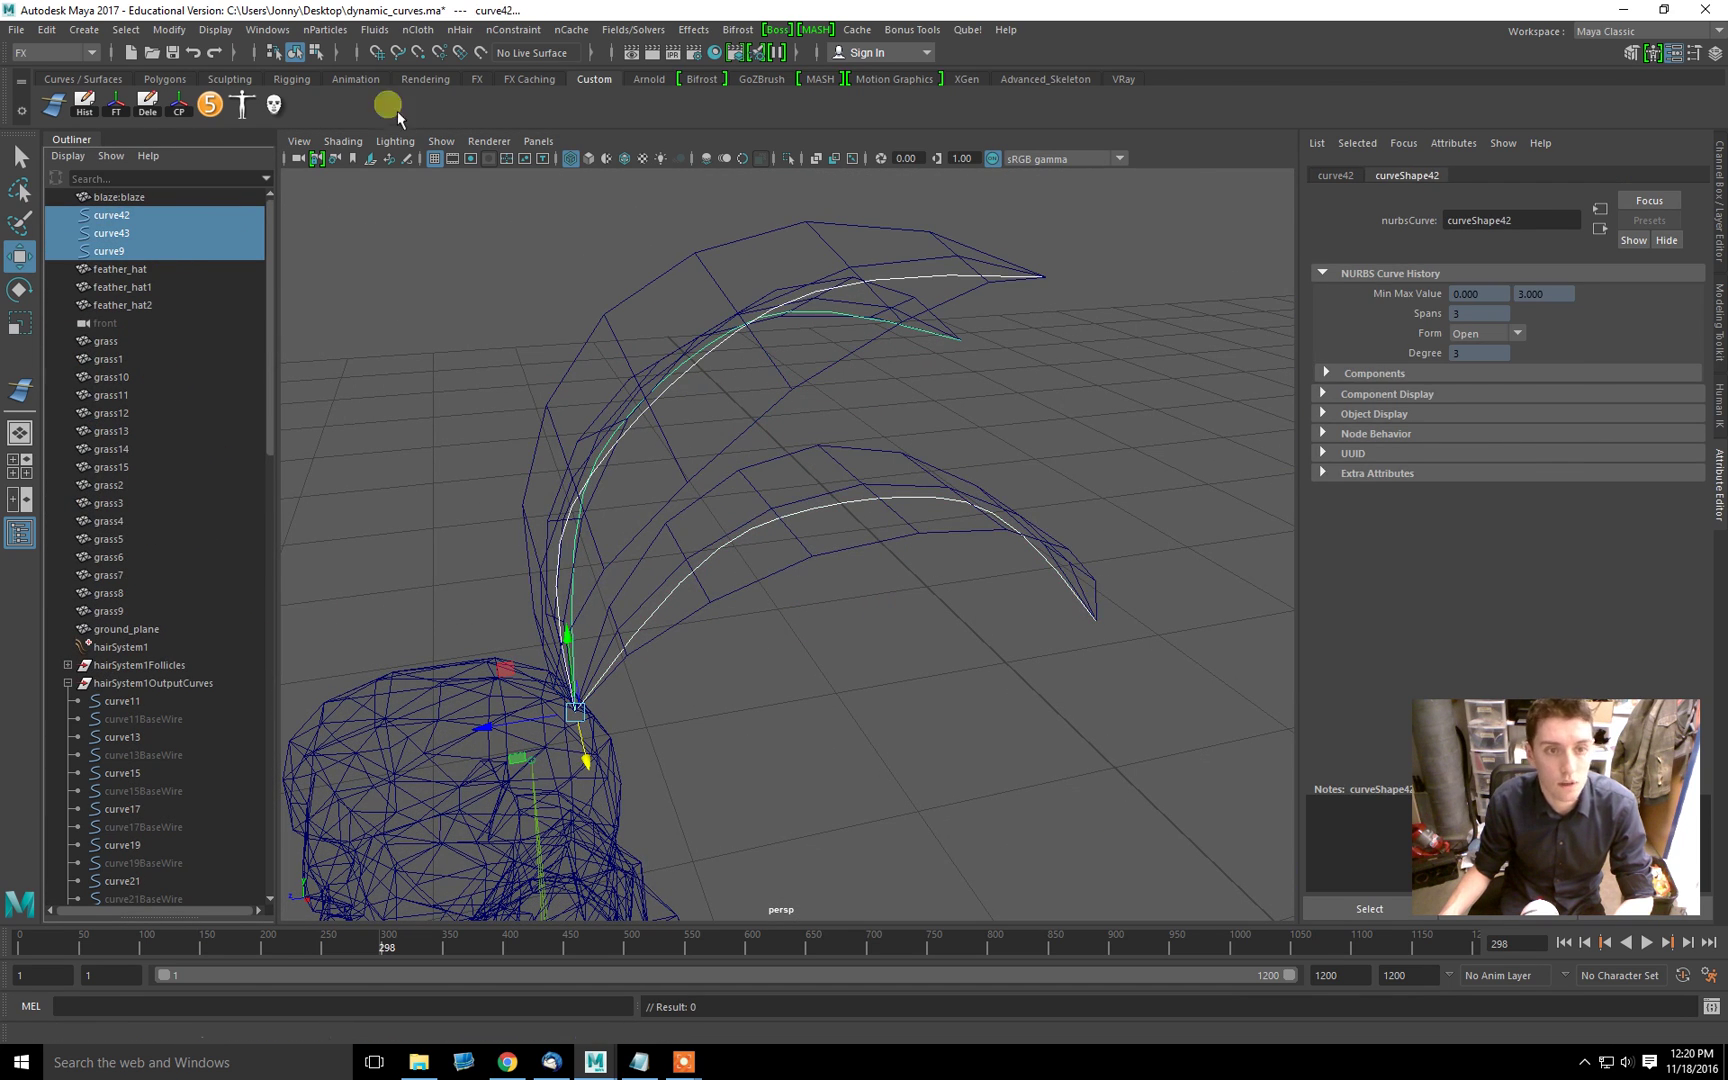
left_click(460, 29)
left_click(490, 217)
scroll(180, 518, "down", 10)
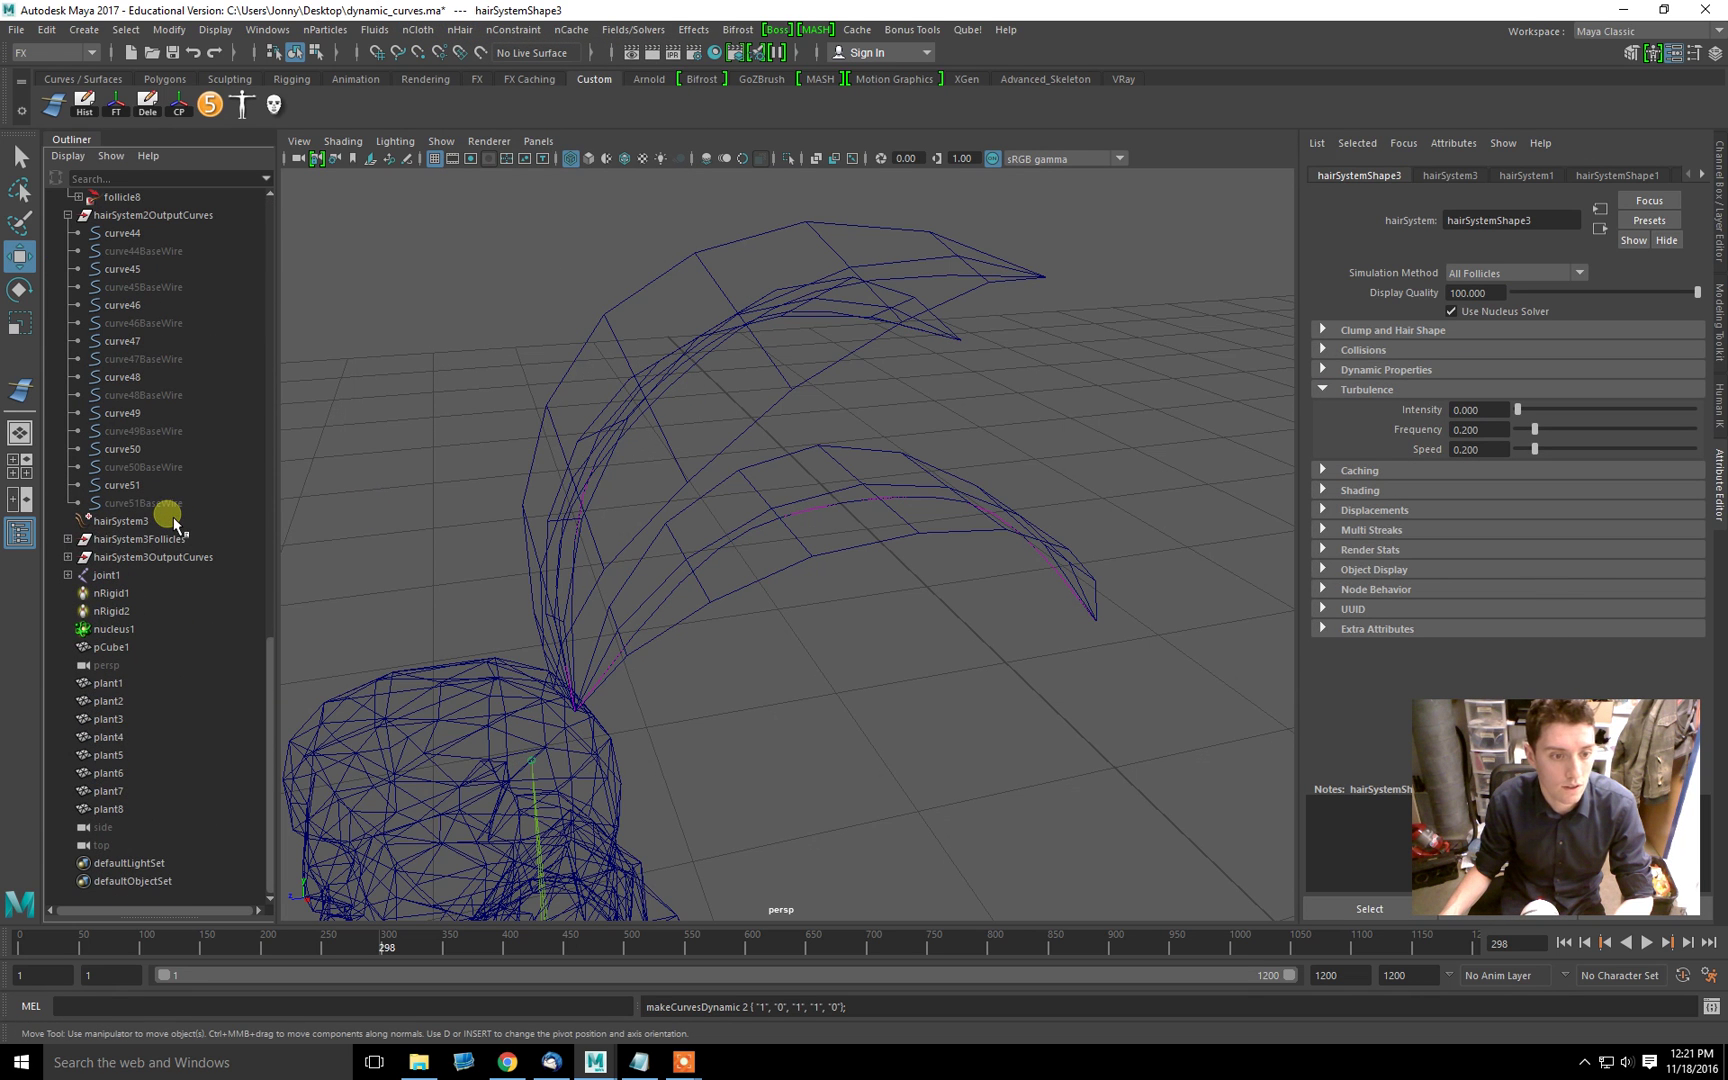
Step: Inspect the hairSystem3 nodes, expand hairSystem3OutputCurves and return the timeline to frame 1
left_click(122, 520)
left_click(132, 538)
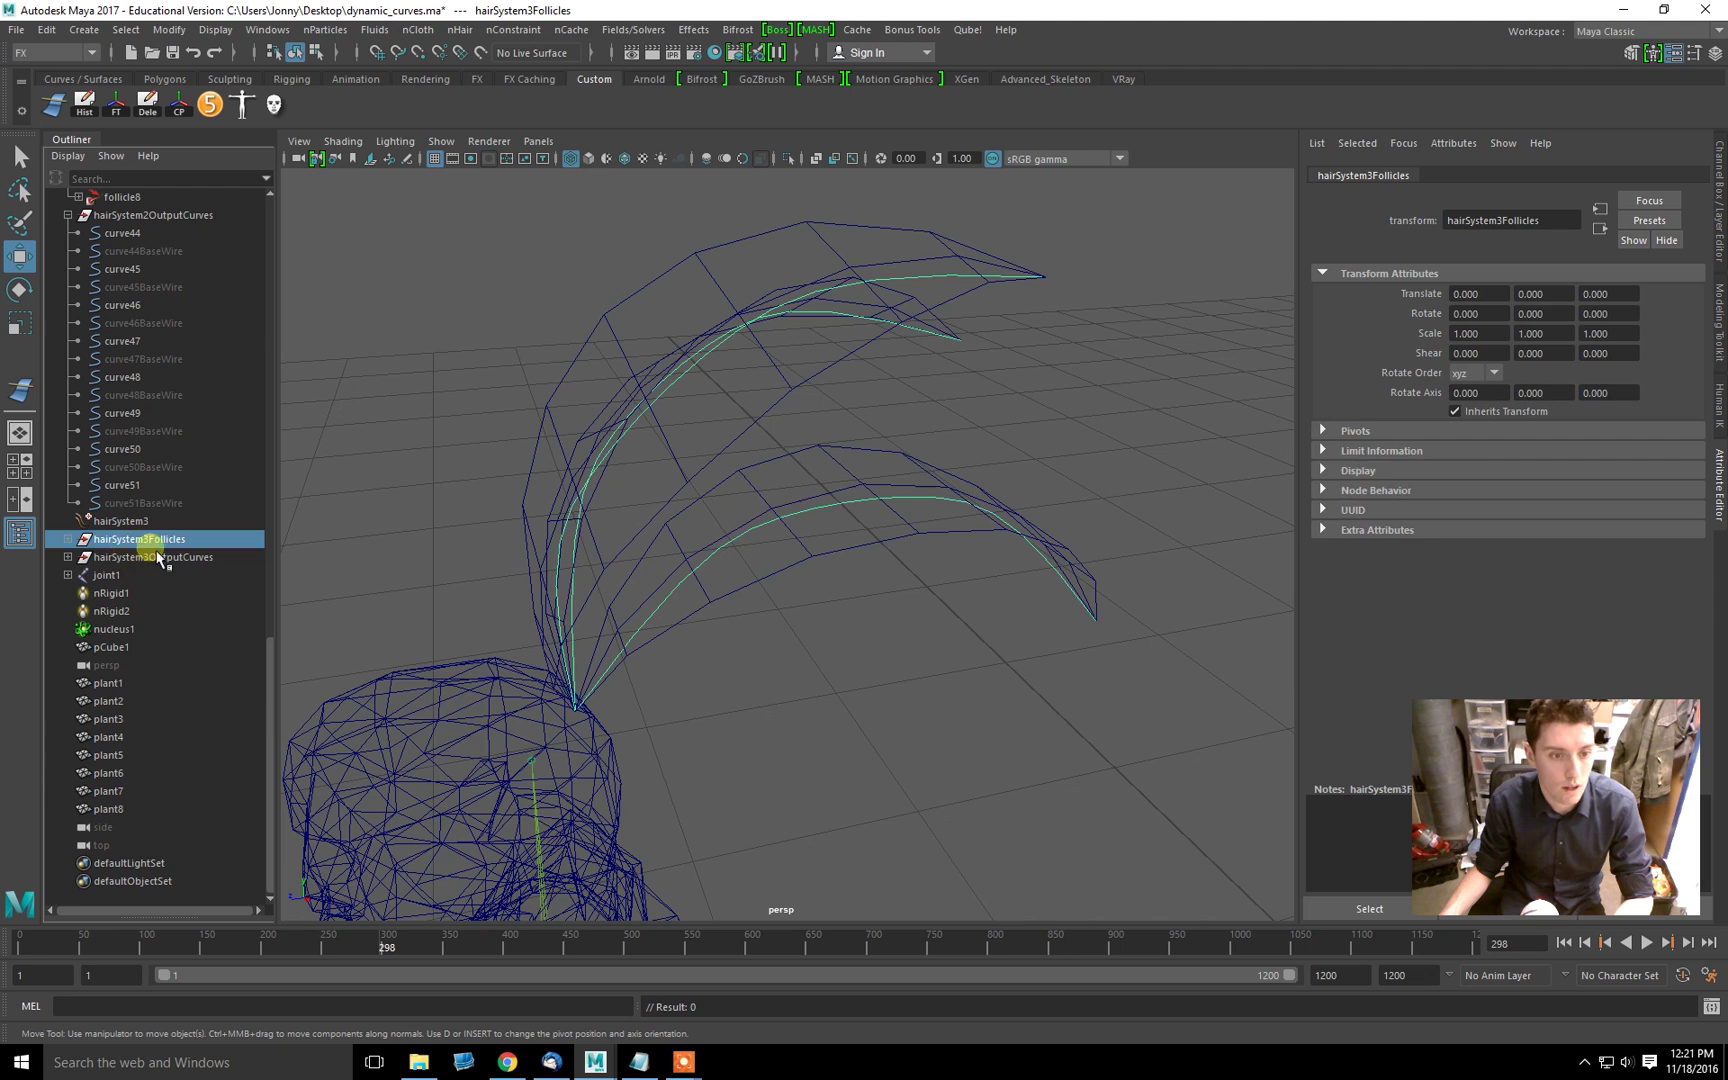
left_click(120, 557)
left_click(67, 557)
left_click_drag(895, 617, 932, 680, "alt")
left_click(1564, 943)
Step: Set the Point Lock of follicle9, follicle10 and follicle11 in hairSystem3Follicles to Base
left_click(67, 538)
left_click(124, 557)
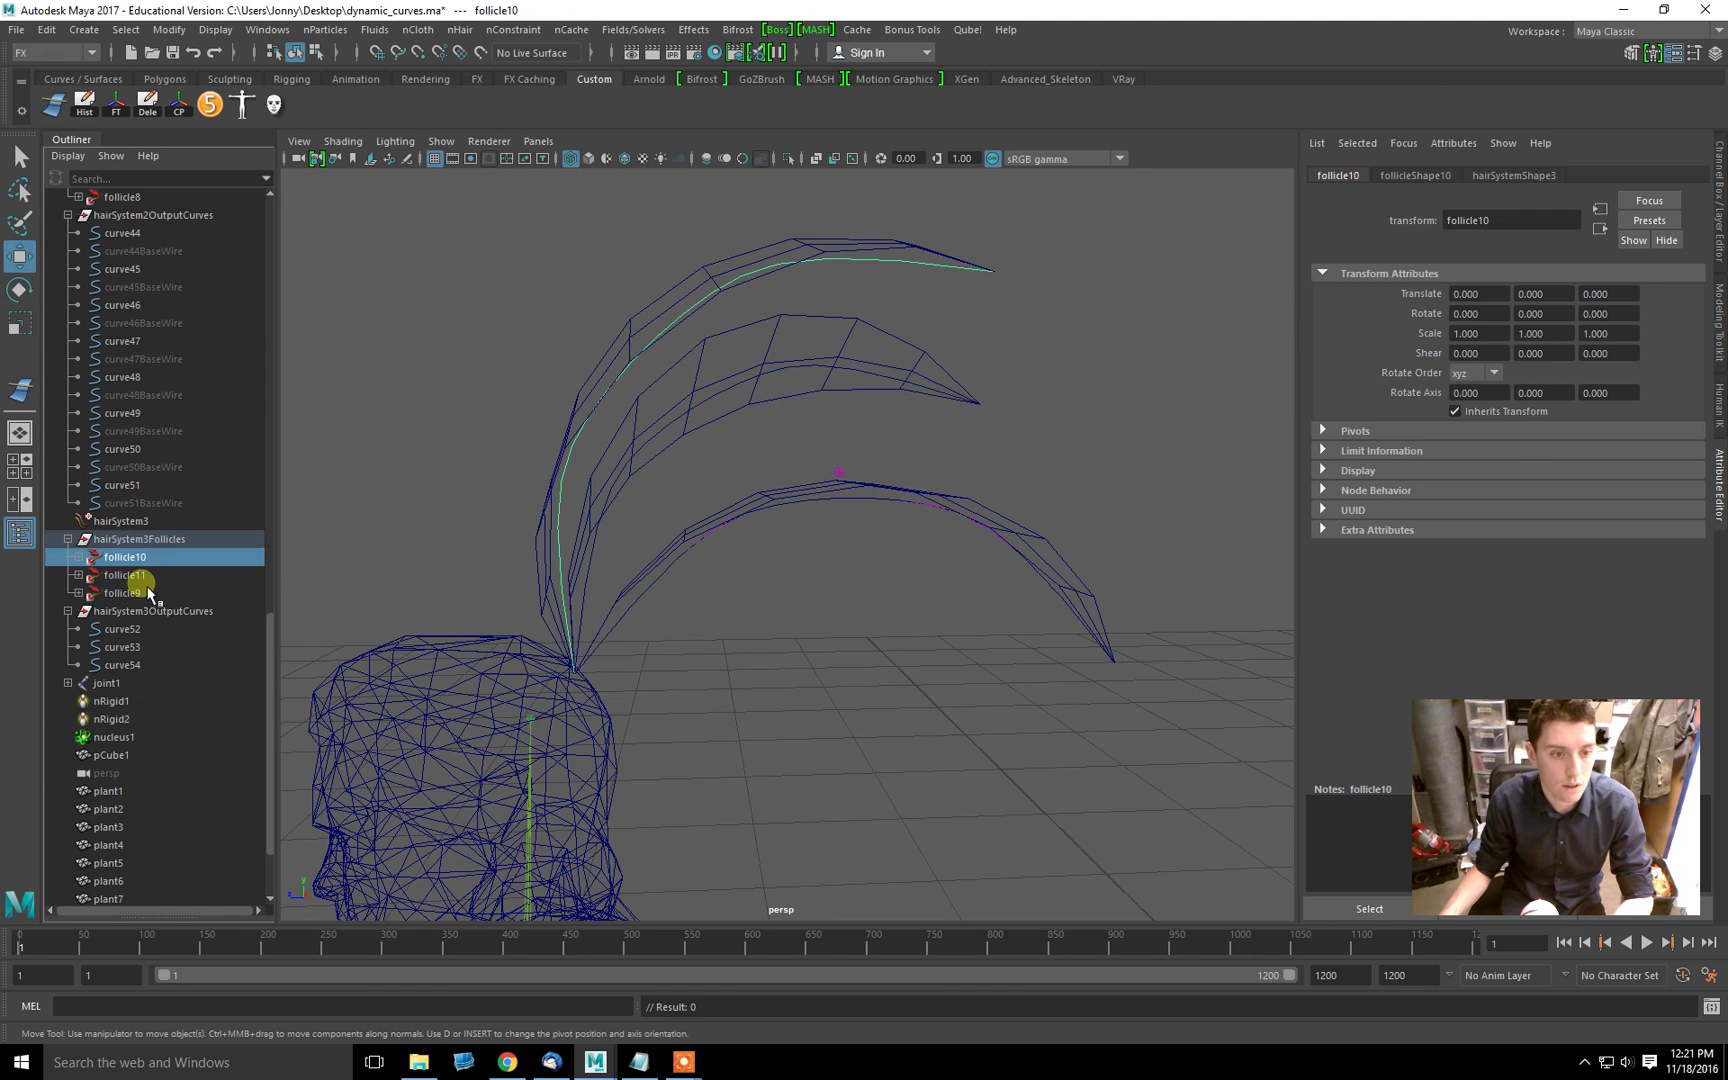
left_click(122, 593, "shift")
key("ctrl+a")
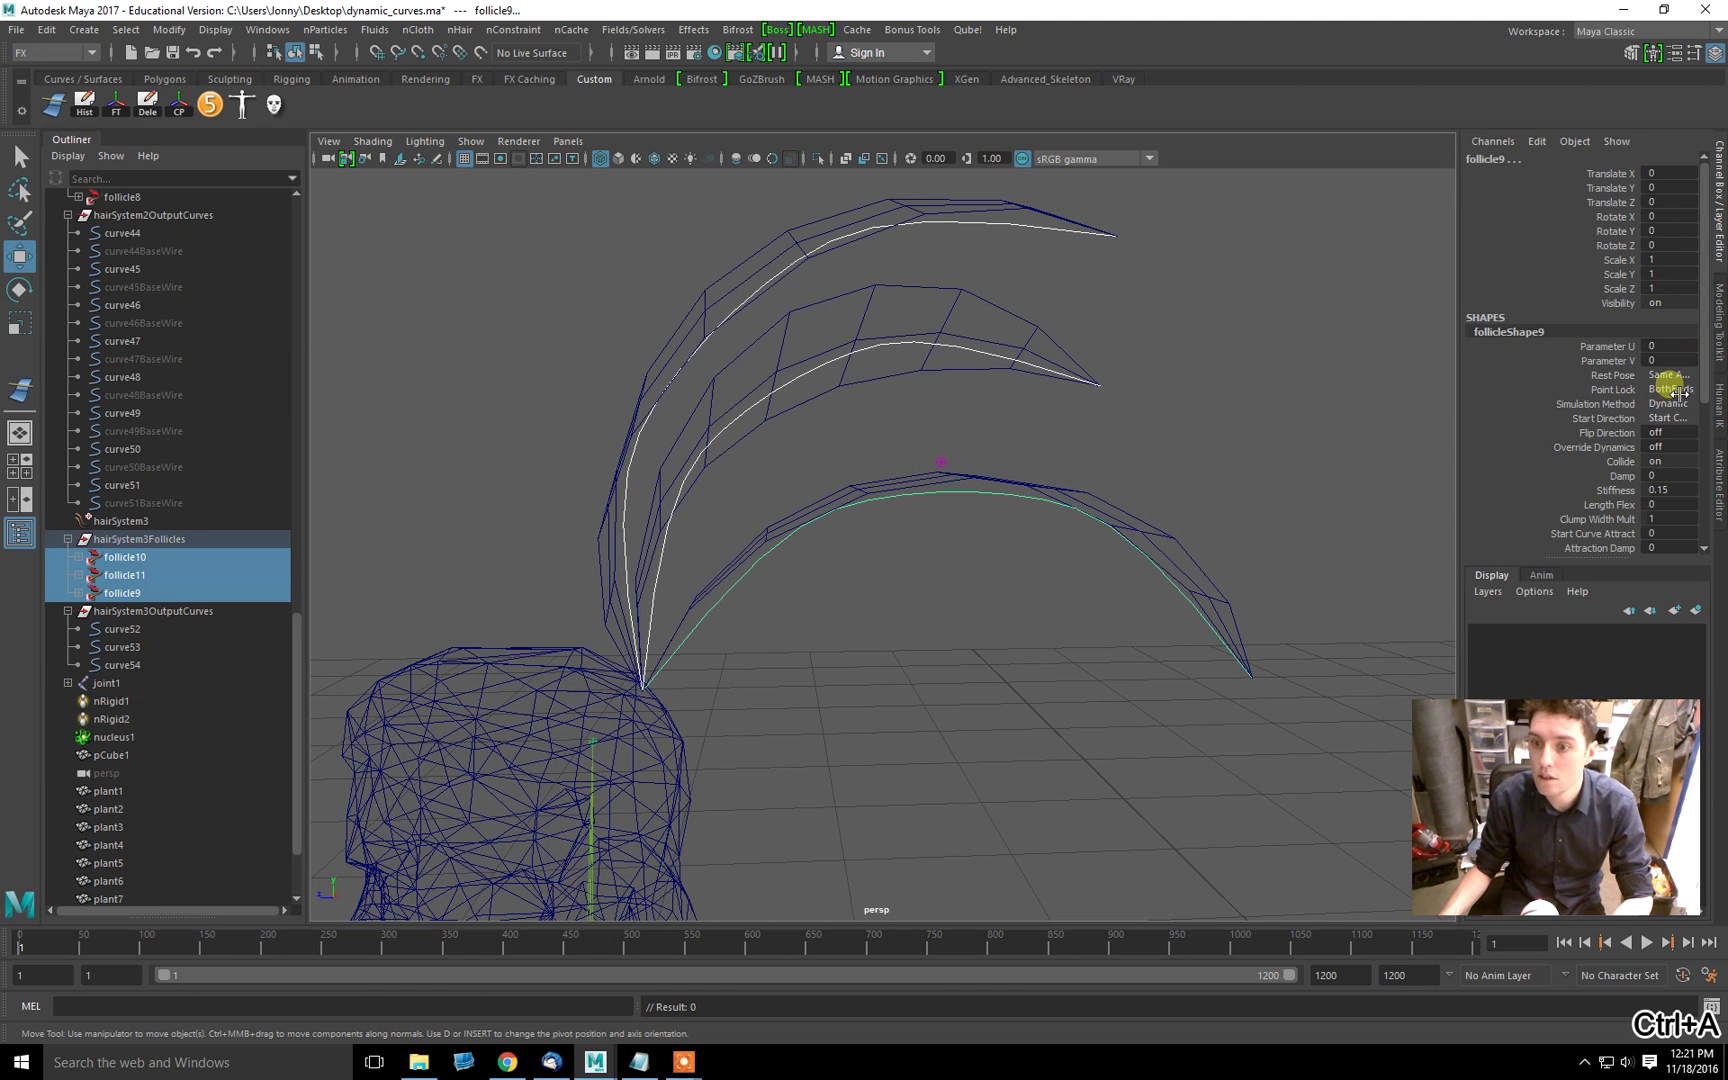
left_click(1686, 392)
left_click(1665, 414)
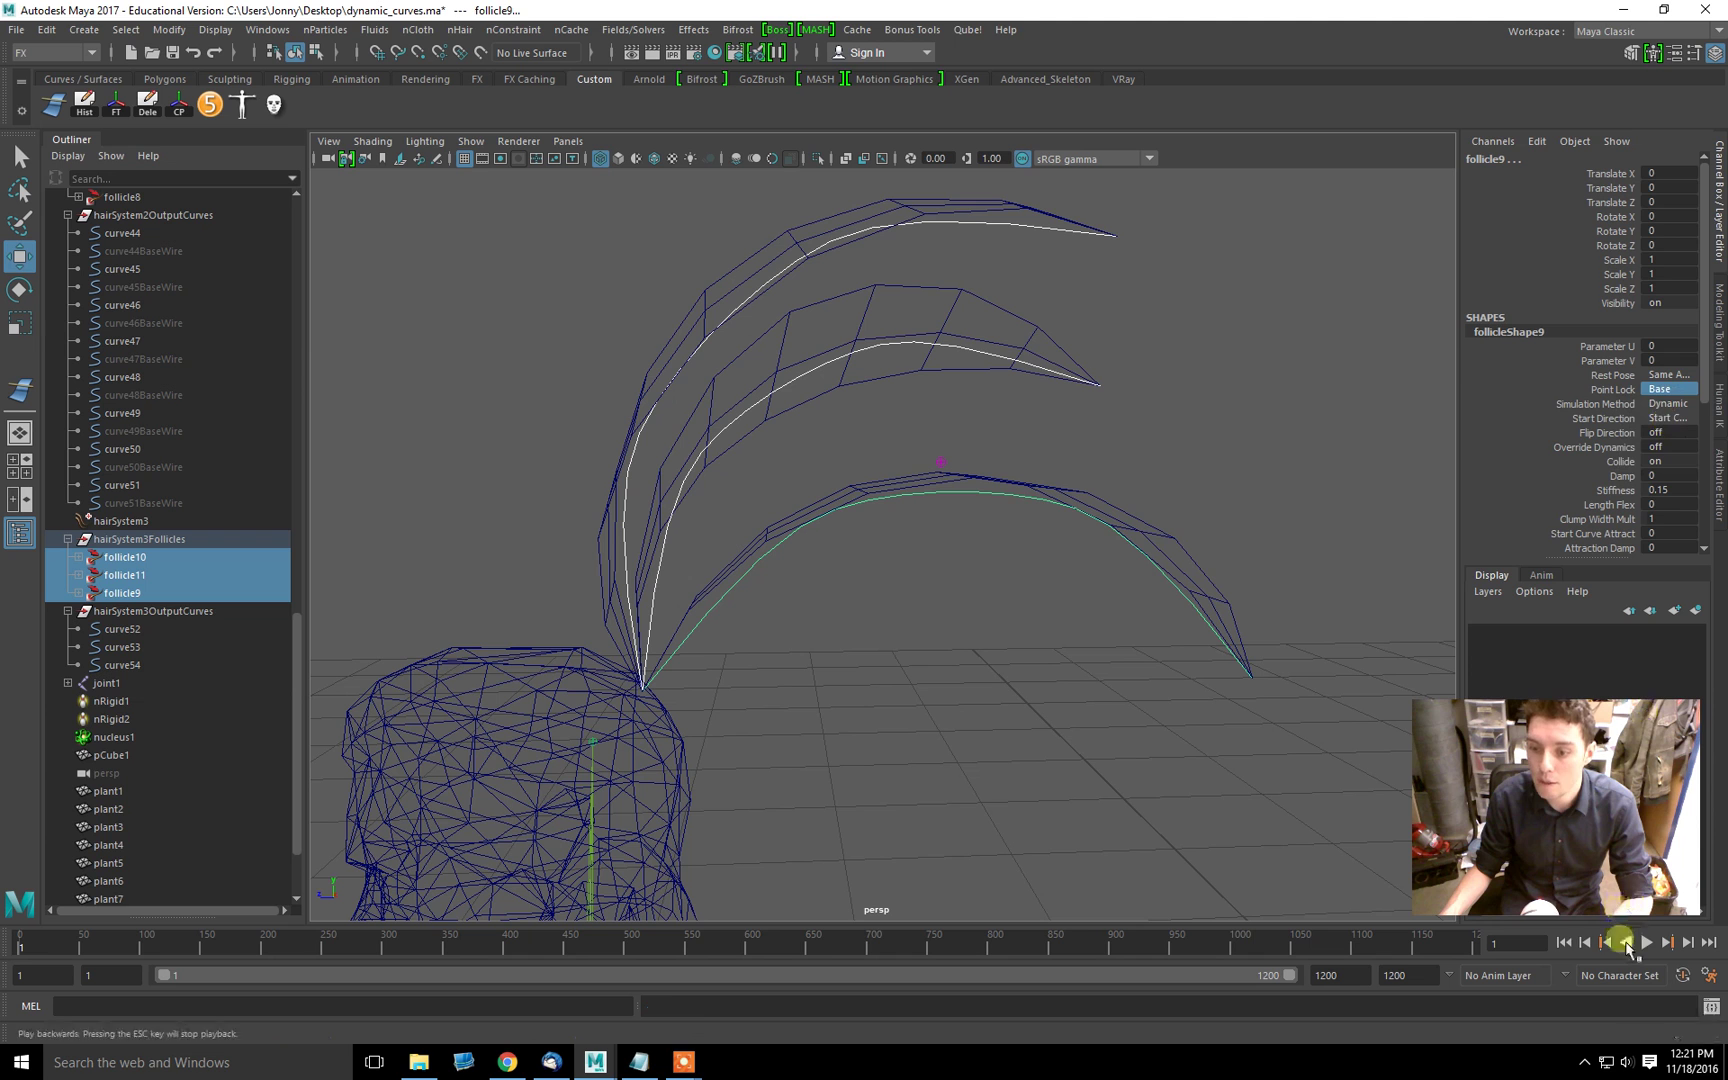
Step: Play the simulation to check how the feather curves move, stop it and return to frame 1
left_click(1647, 942)
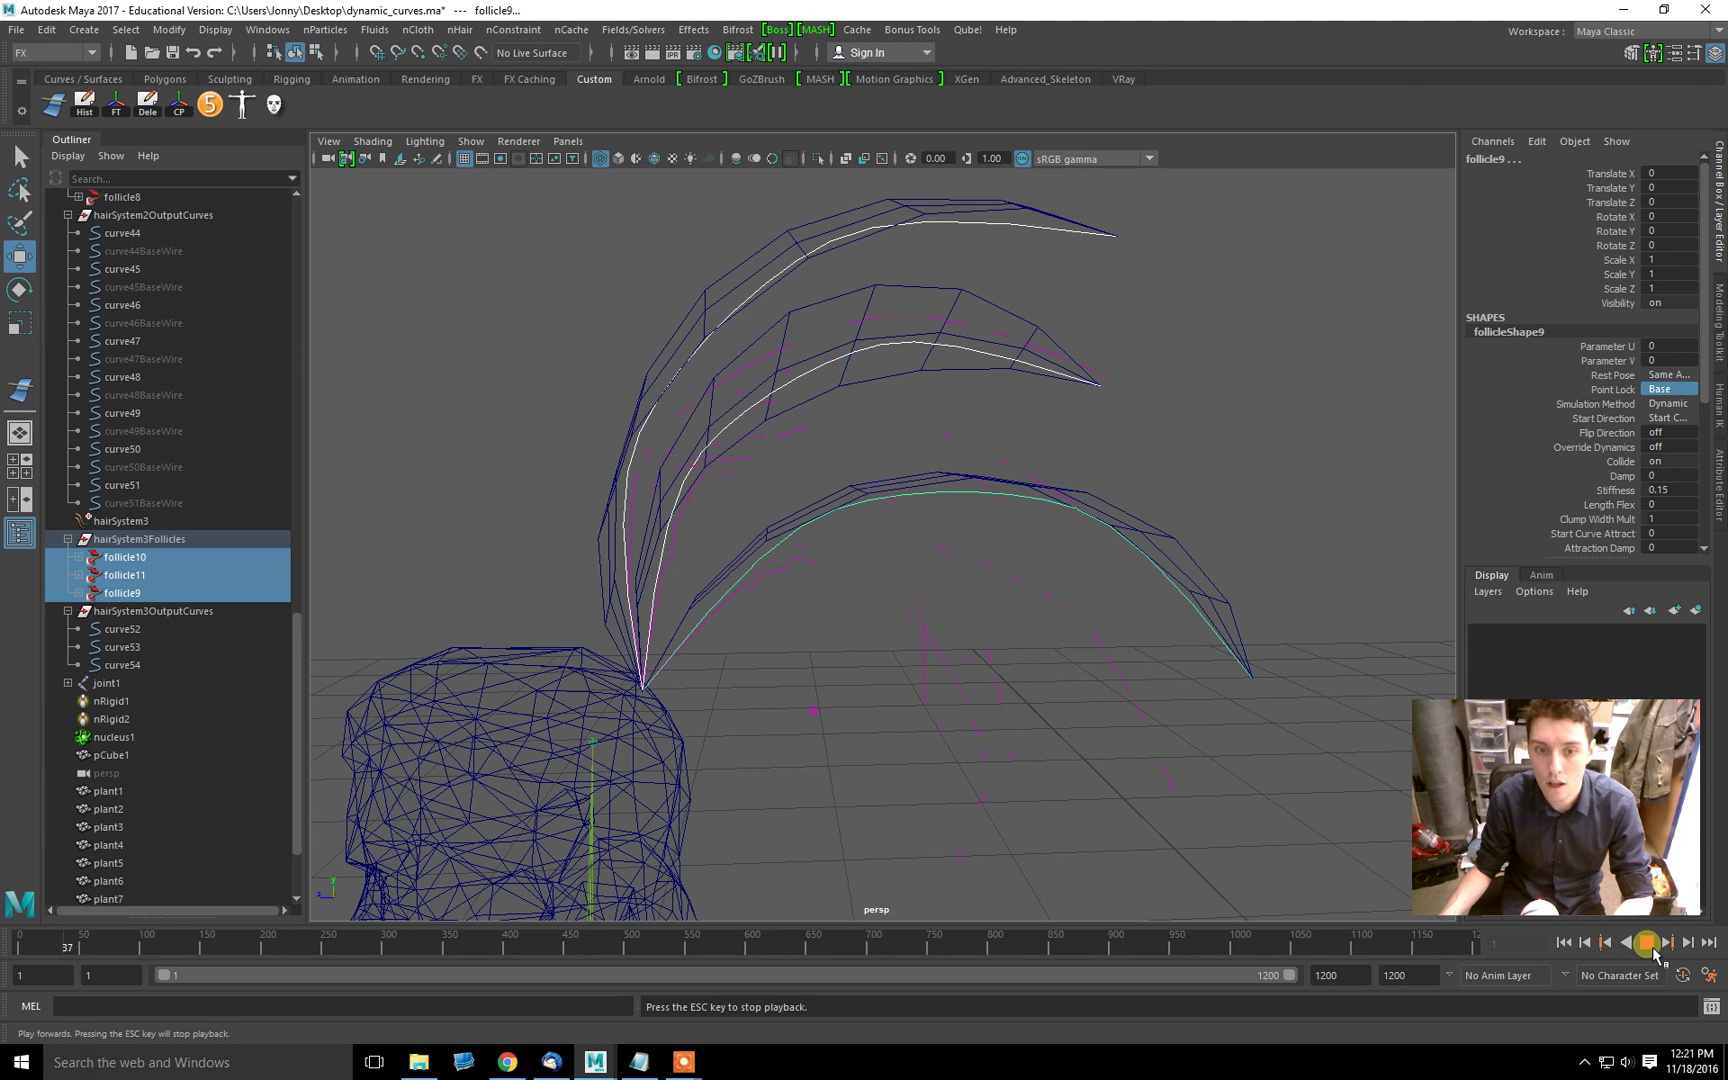
left_click(1647, 942)
left_click_drag(1049, 467, 812, 465, "alt")
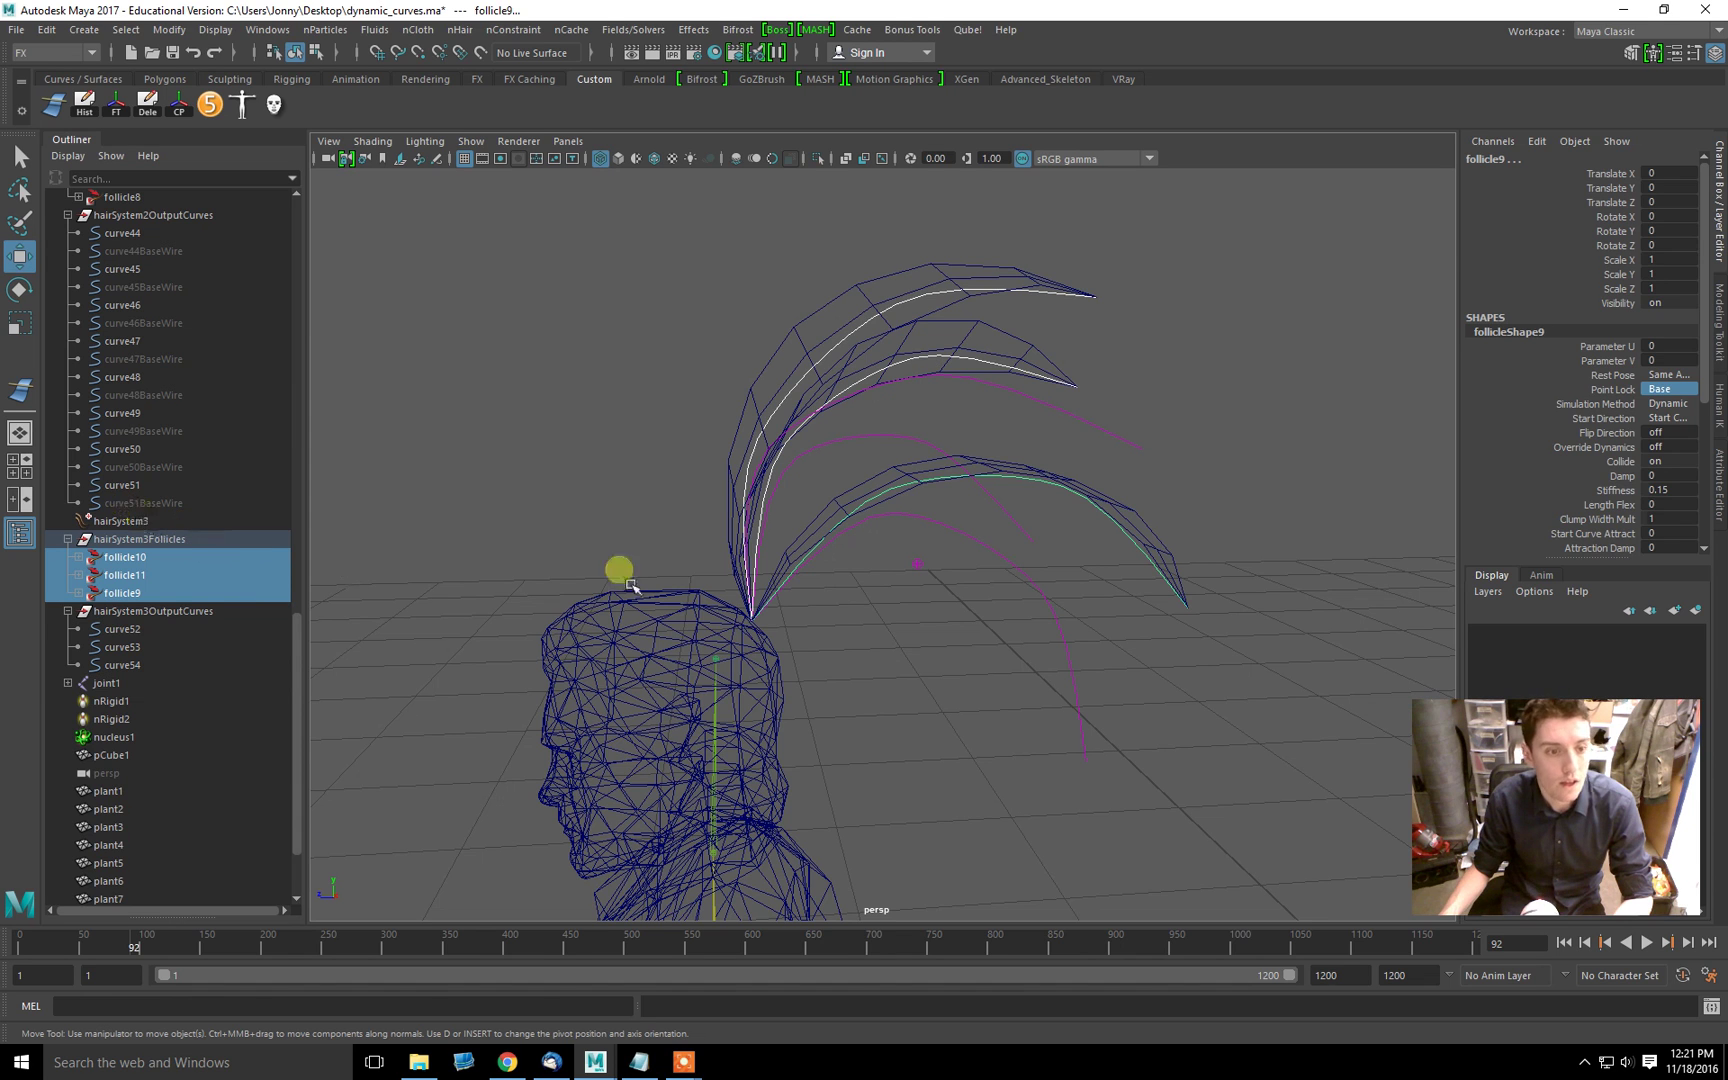
left_click(1564, 943)
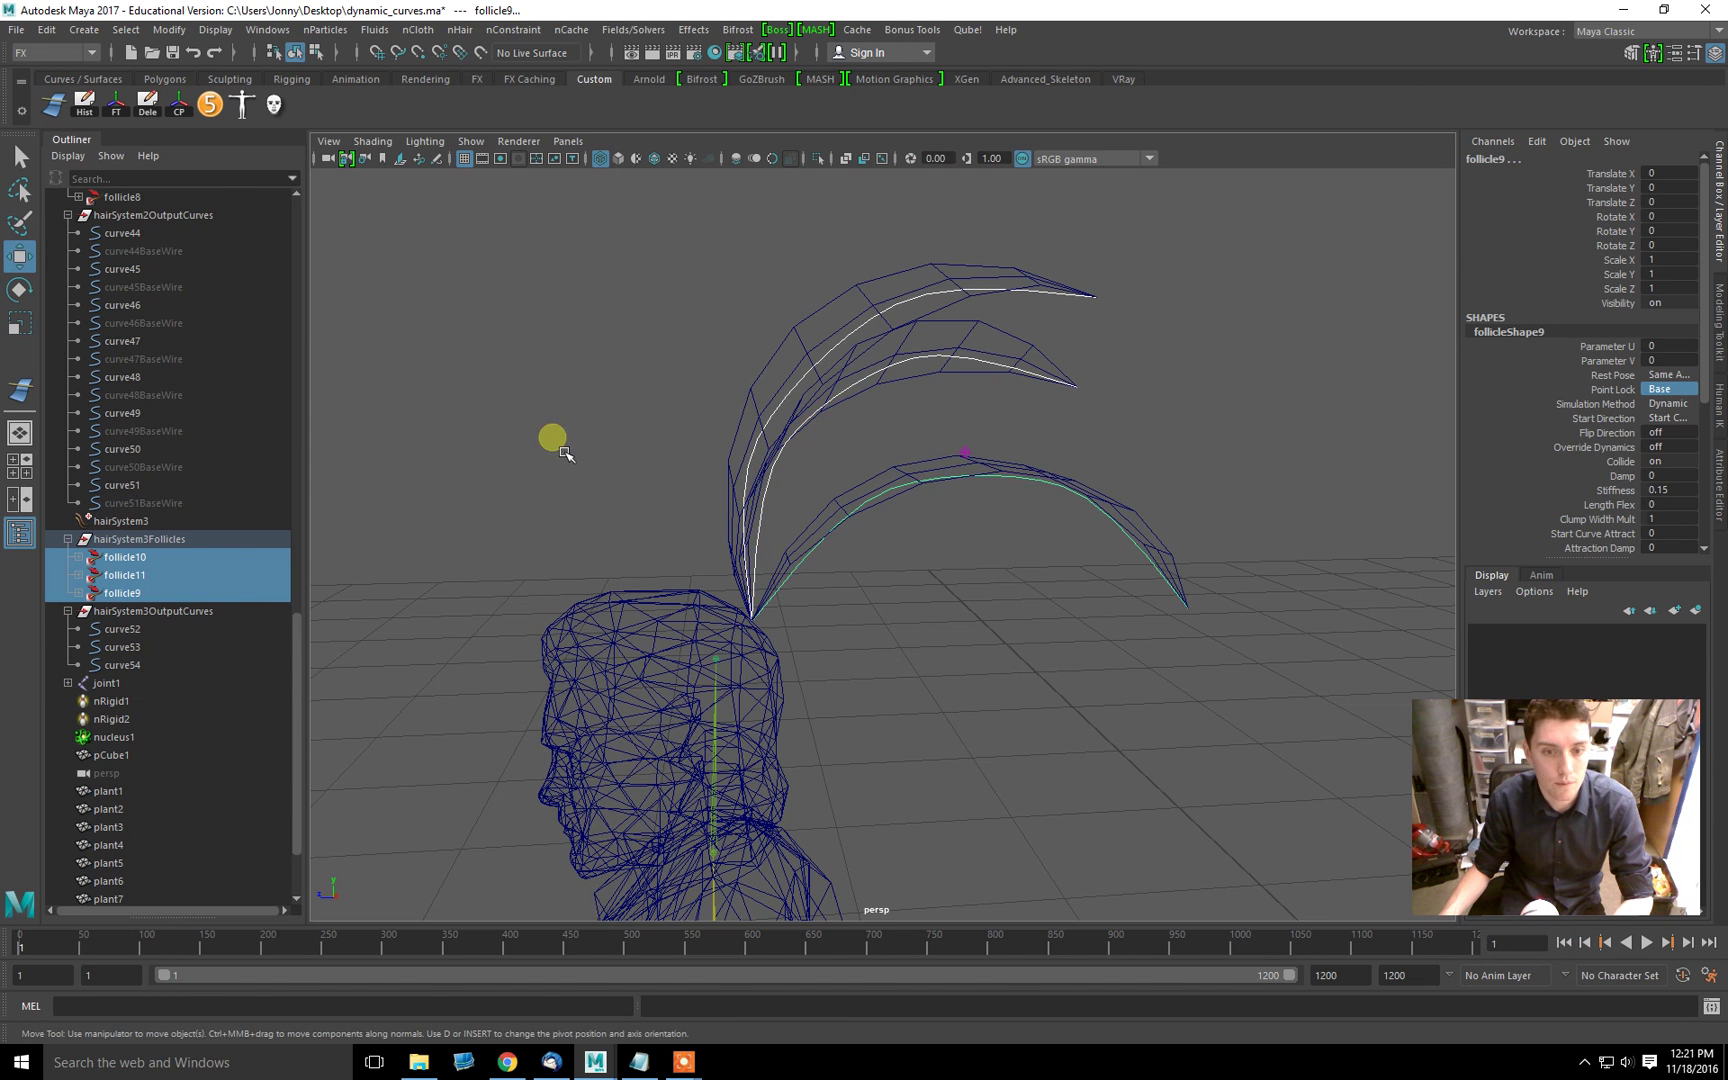
Step: Start the Wire deformer from the Modeling menu set with feather_hat, feather_hat1 and feather_hat2 as the shapes to deform
left_click(563, 453)
left_click(869, 405)
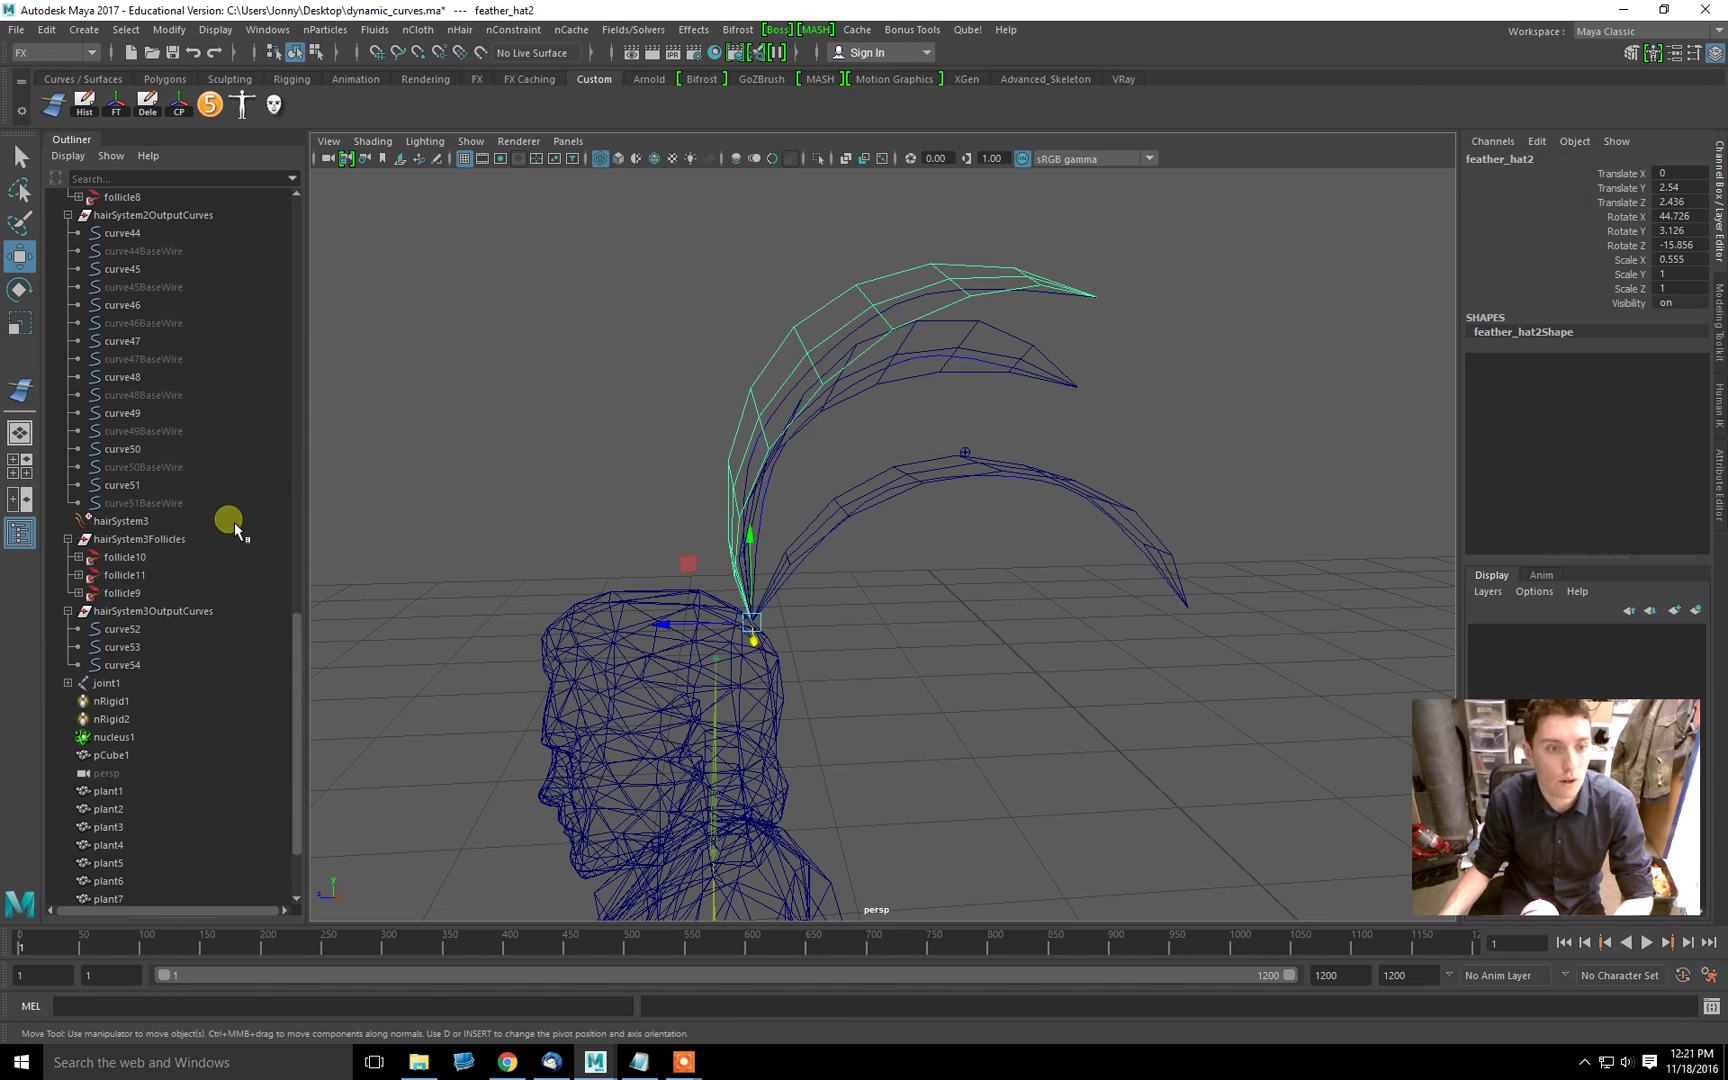
left_click(151, 215, "shift")
left_click(726, 283)
left_click(55, 52)
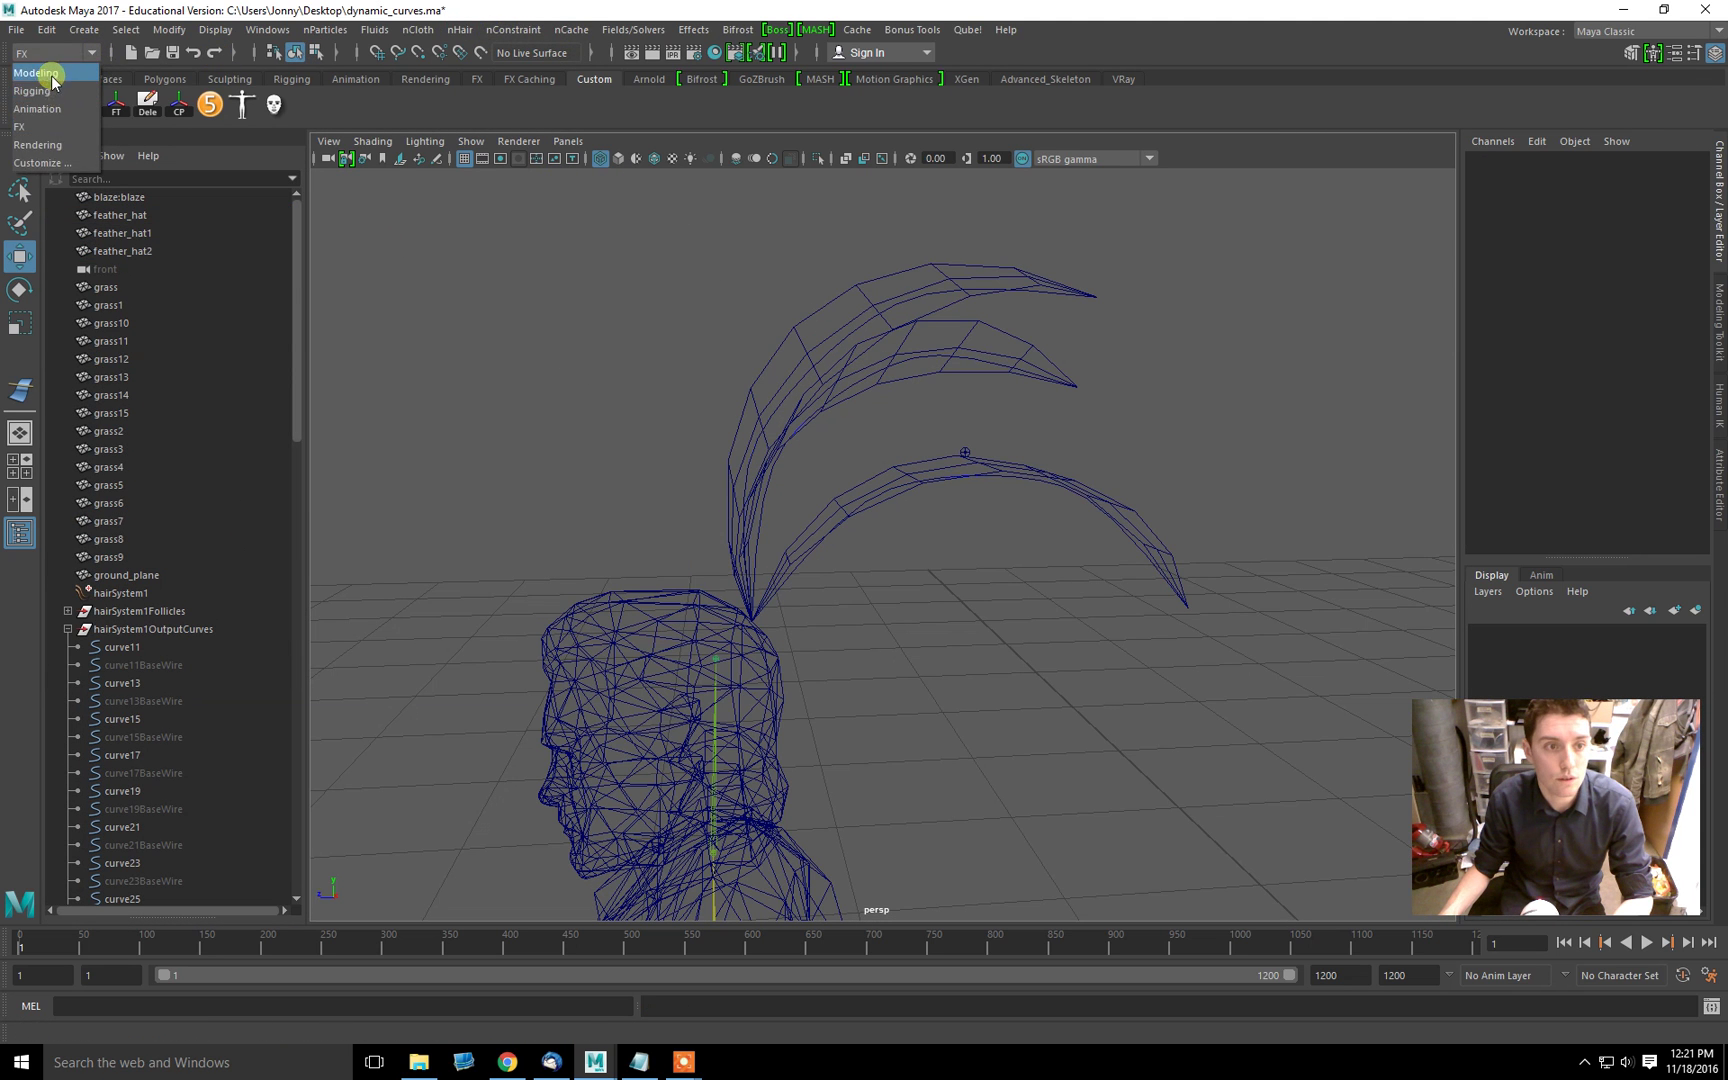
left_click(50, 67)
left_click(652, 30)
left_click(676, 201)
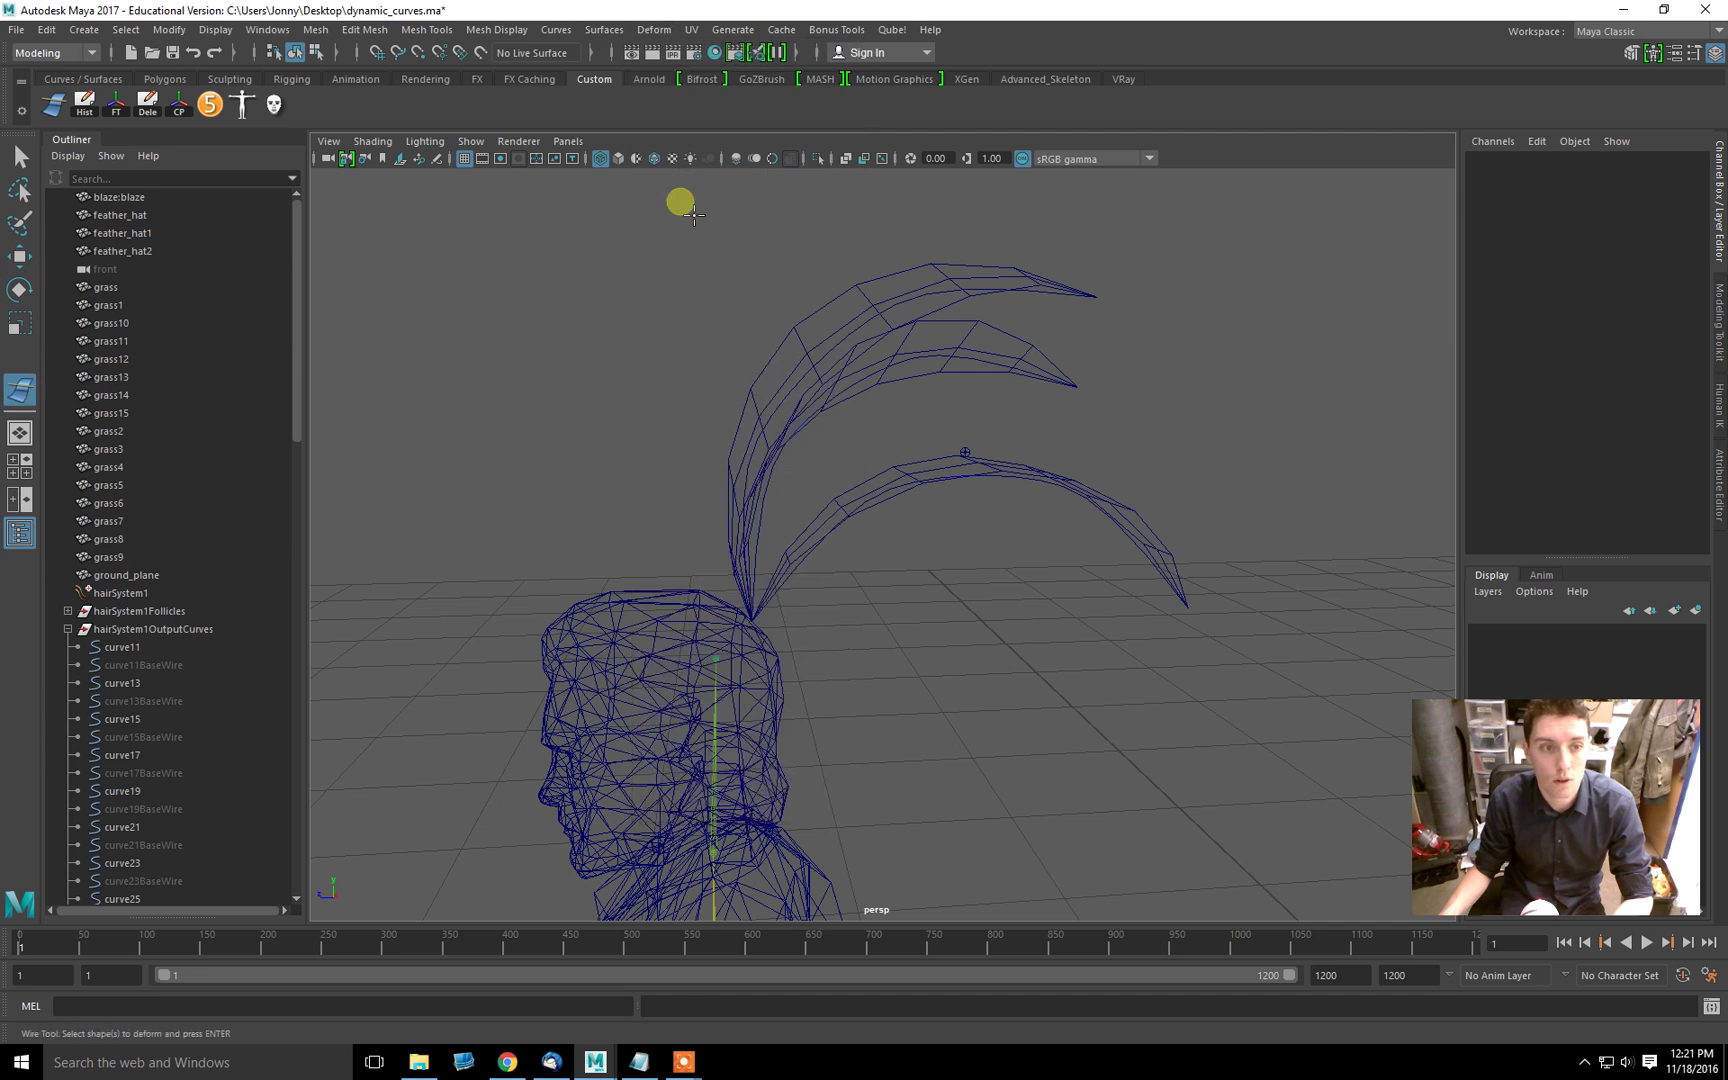
left_click(122, 251)
left_click(122, 233, "ctrl")
left_click(122, 215, "ctrl")
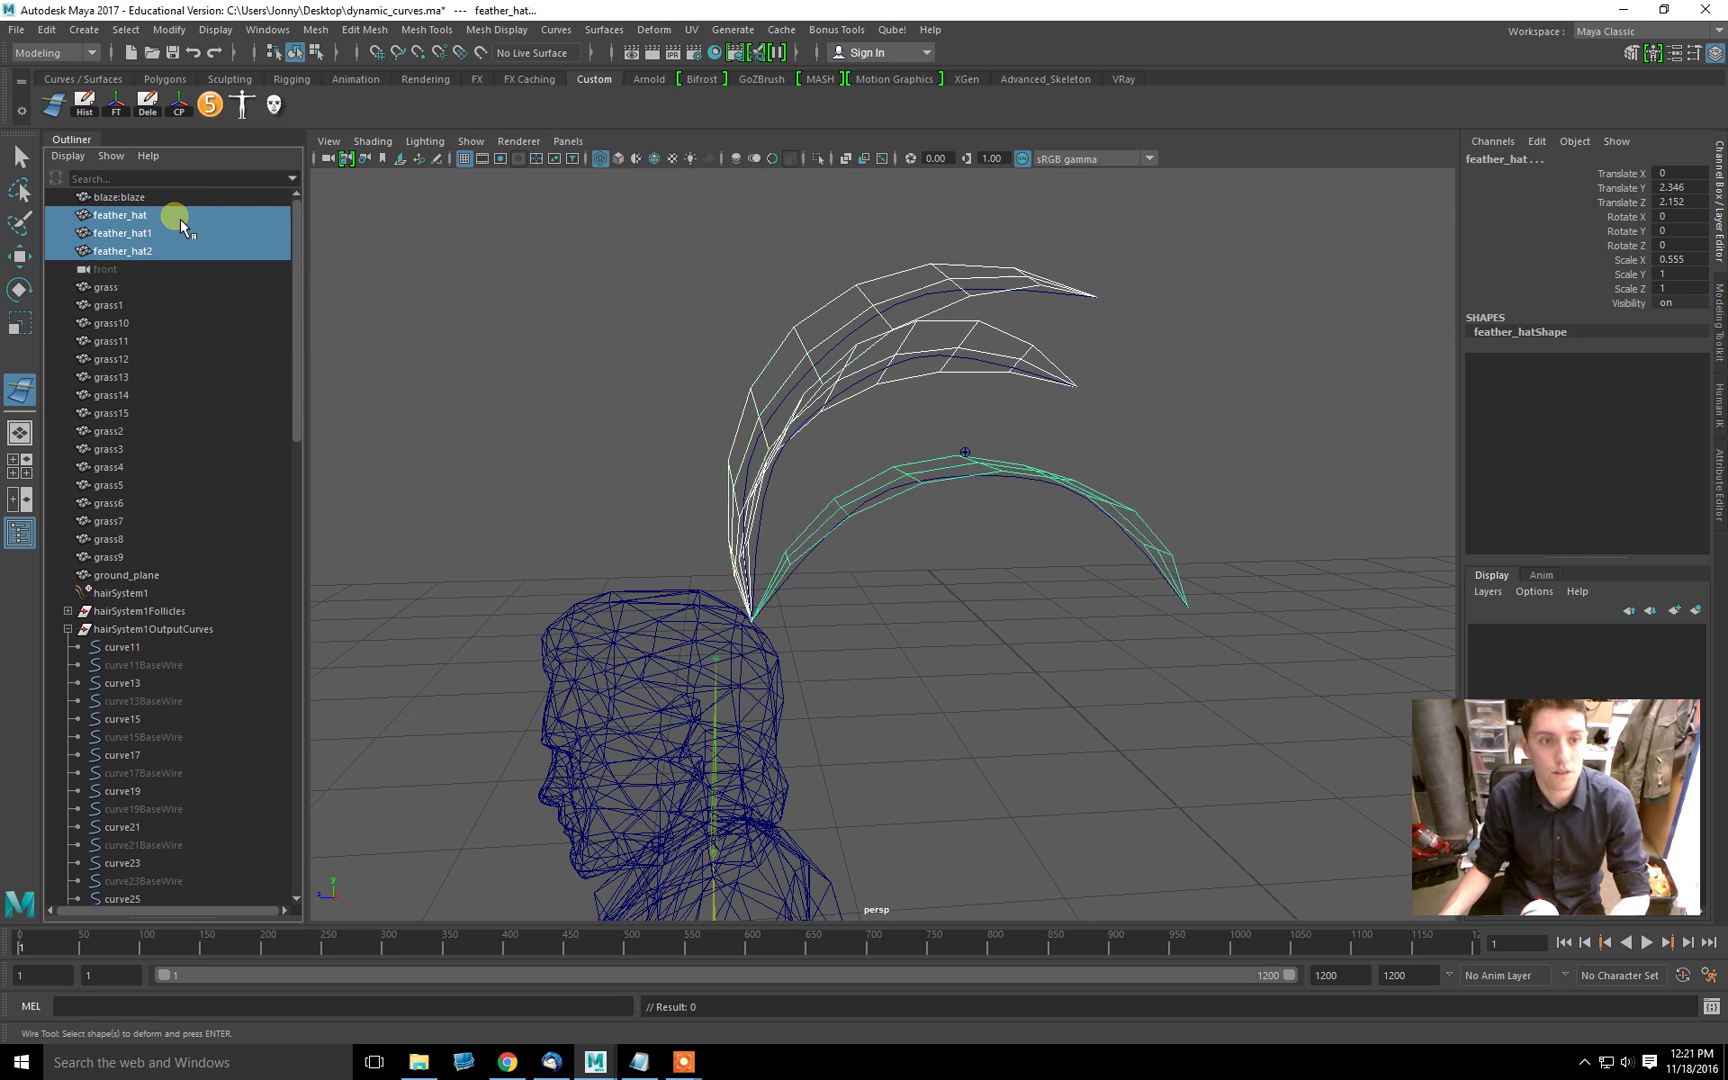
key("Return")
Step: Use the hairSystem3 output curves curve52, curve53 and curve54 as the wires and finish the deformer
scroll(231, 525, "down", 20)
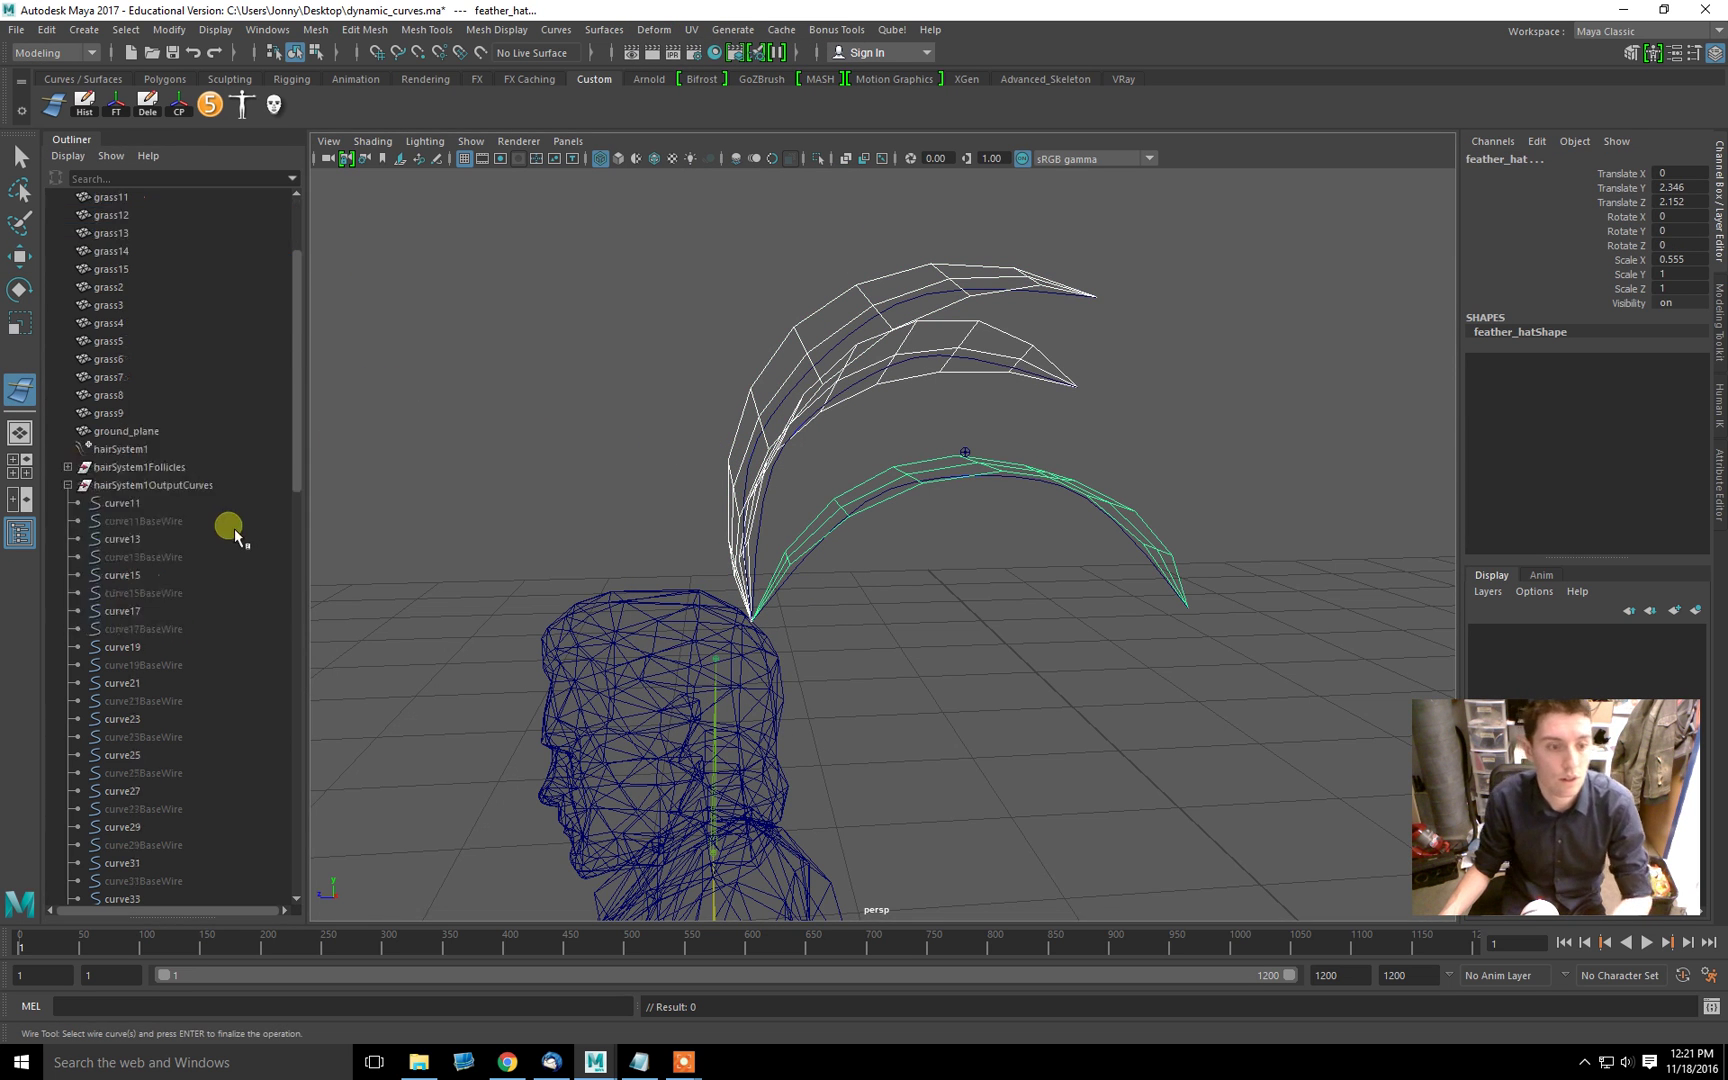
left_click(125, 521)
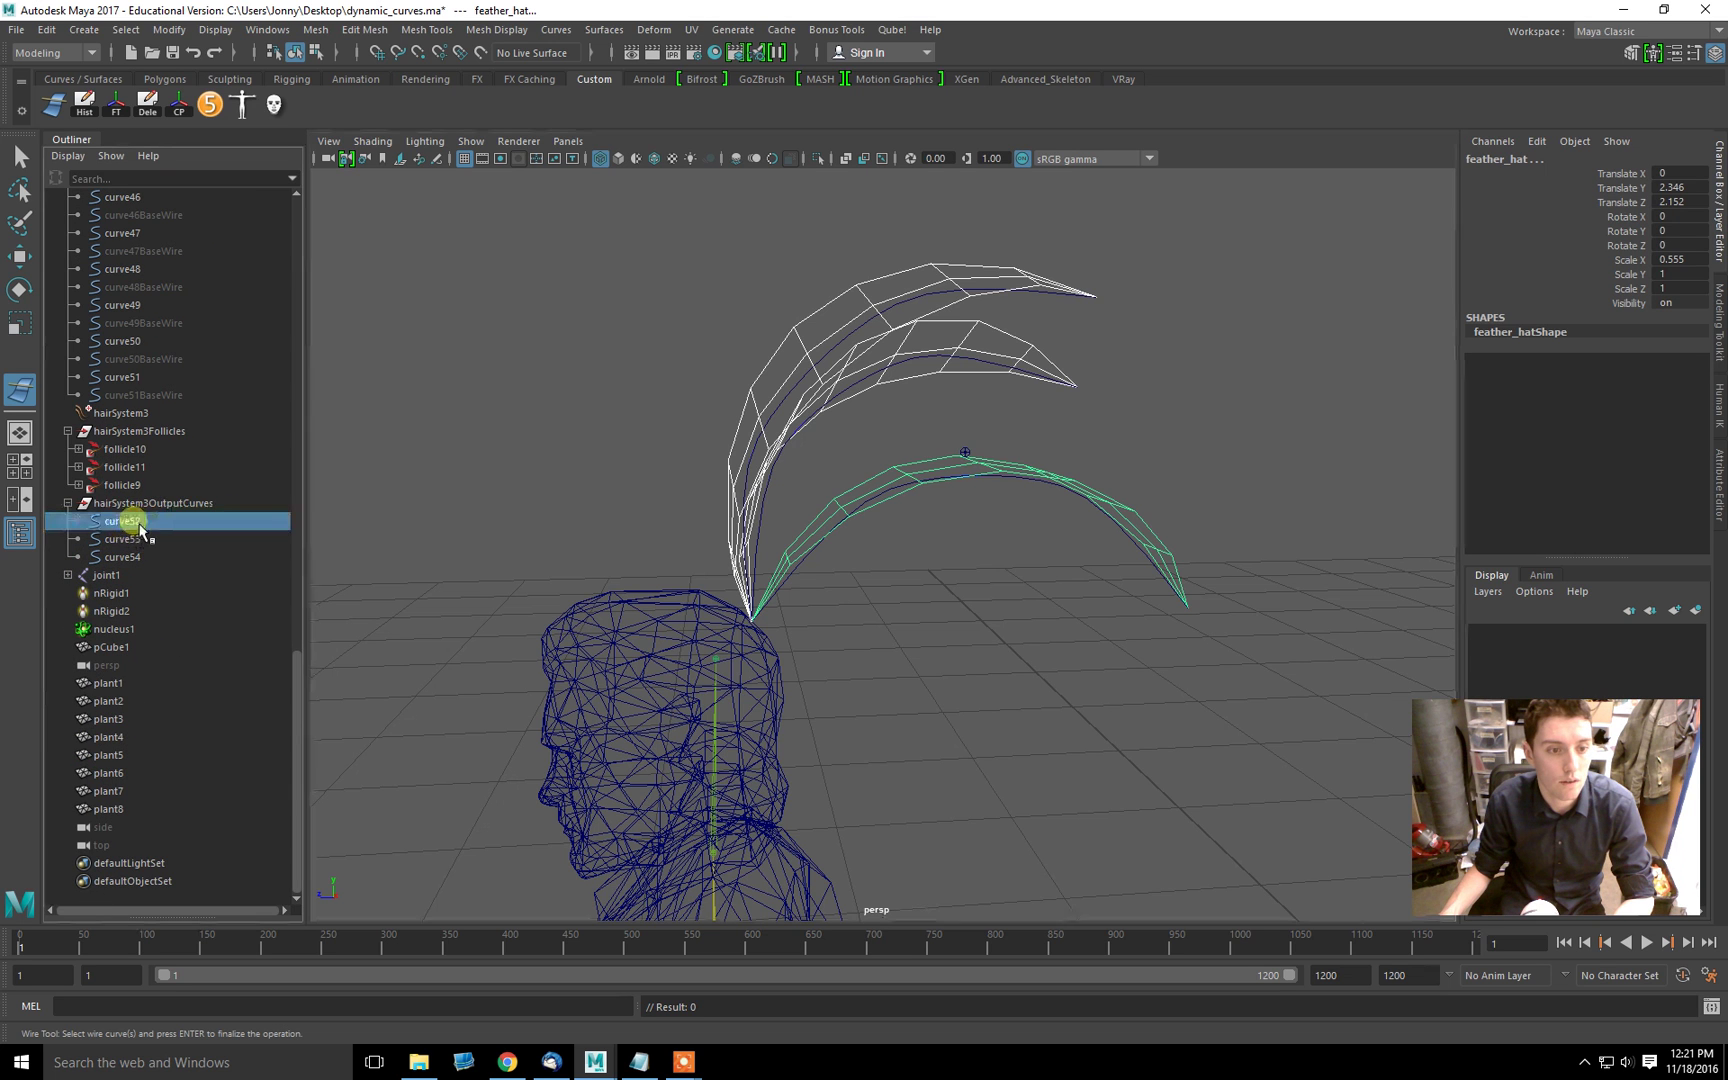
left_click(153, 557, "shift")
key("Return")
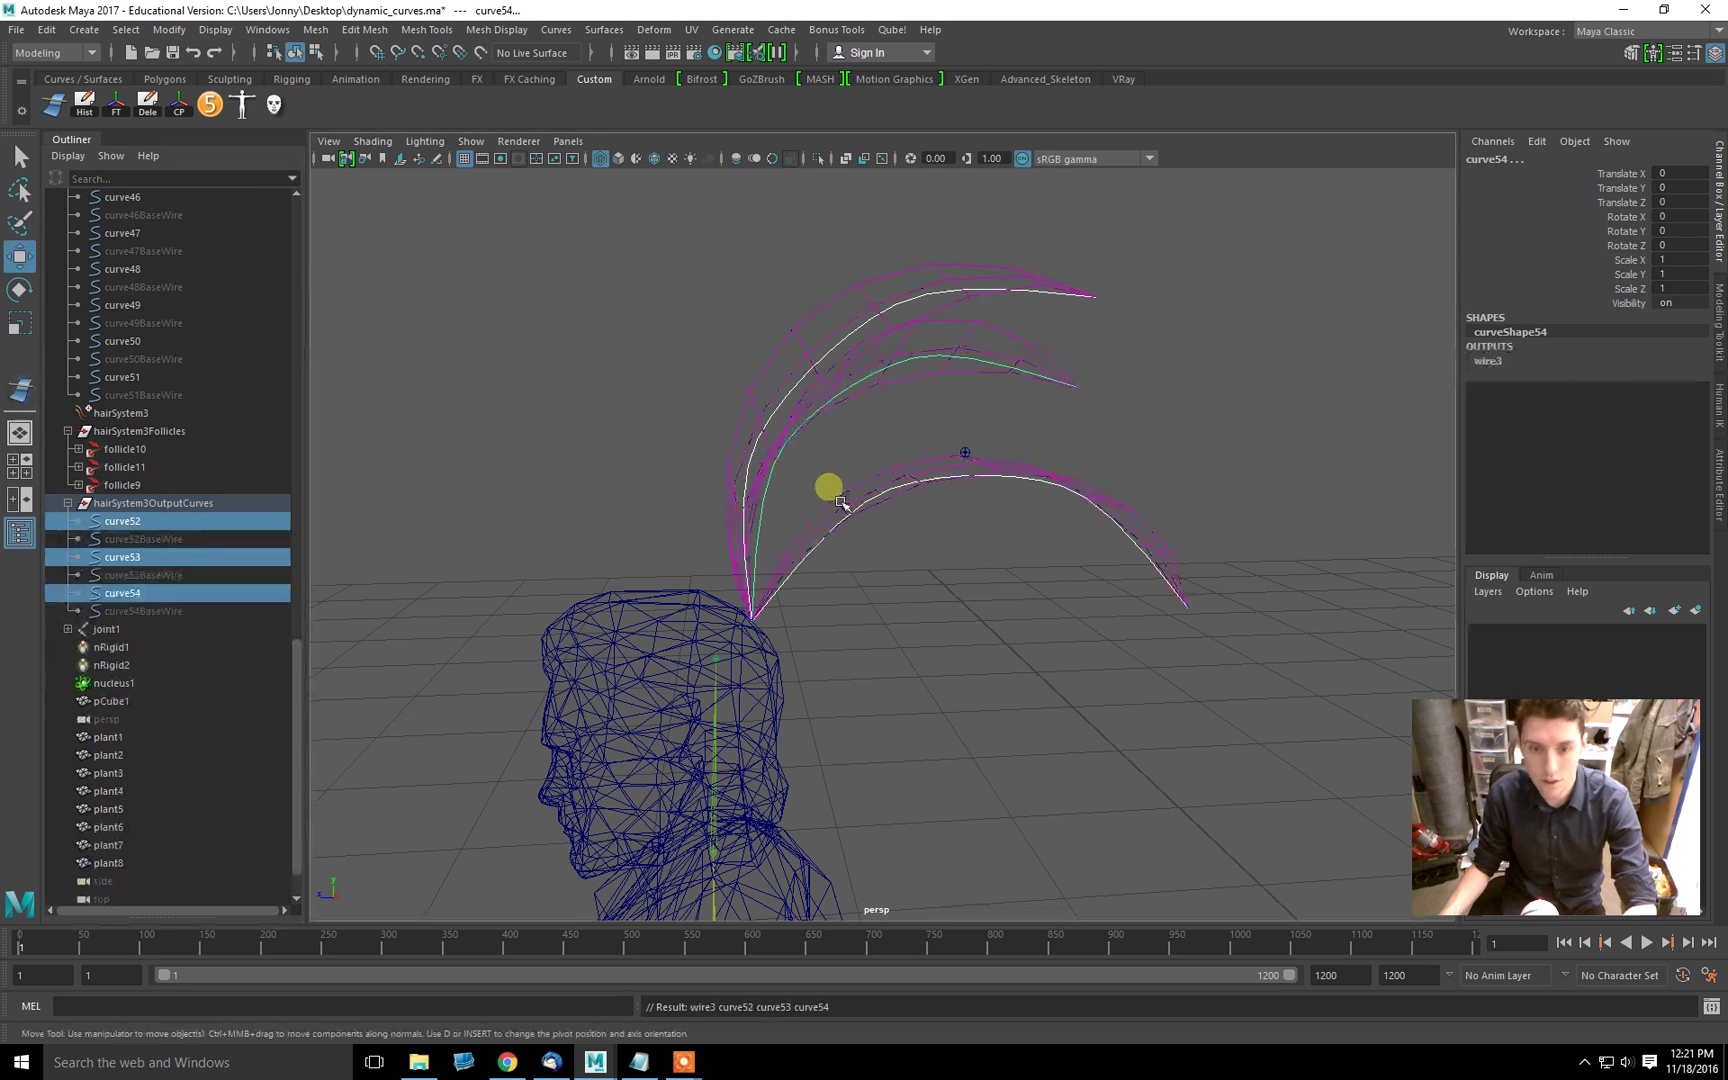
Step: Play the simulation and view the wire-deformed feathers in both shaded and wireframe display
left_click(1646, 943)
mouse_move(912, 620)
left_mouse_down("alt")
mouse_move(958, 644)
mouse_move(889, 612)
mouse_move(835, 504)
mouse_move(776, 470)
mouse_move(802, 316)
left_mouse_up("alt")
key("5")
key("4")
Step: Try rotating the character's head joint, and undo the rotation
left_click(791, 552)
key("e")
left_click_drag(865, 511, 846, 532, "alt")
mouse_move(774, 510)
left_mouse_down()
mouse_move(752, 517)
mouse_move(783, 513)
mouse_move(766, 515)
left_mouse_up()
key("ctrl+z")
Step: Parent hairSystem3Follicles to the head joint, joint3
middle_click_drag(920, 300, 882, 417, "alt")
left_click_drag(893, 432, 700, 500, "alt")
left_click(160, 432)
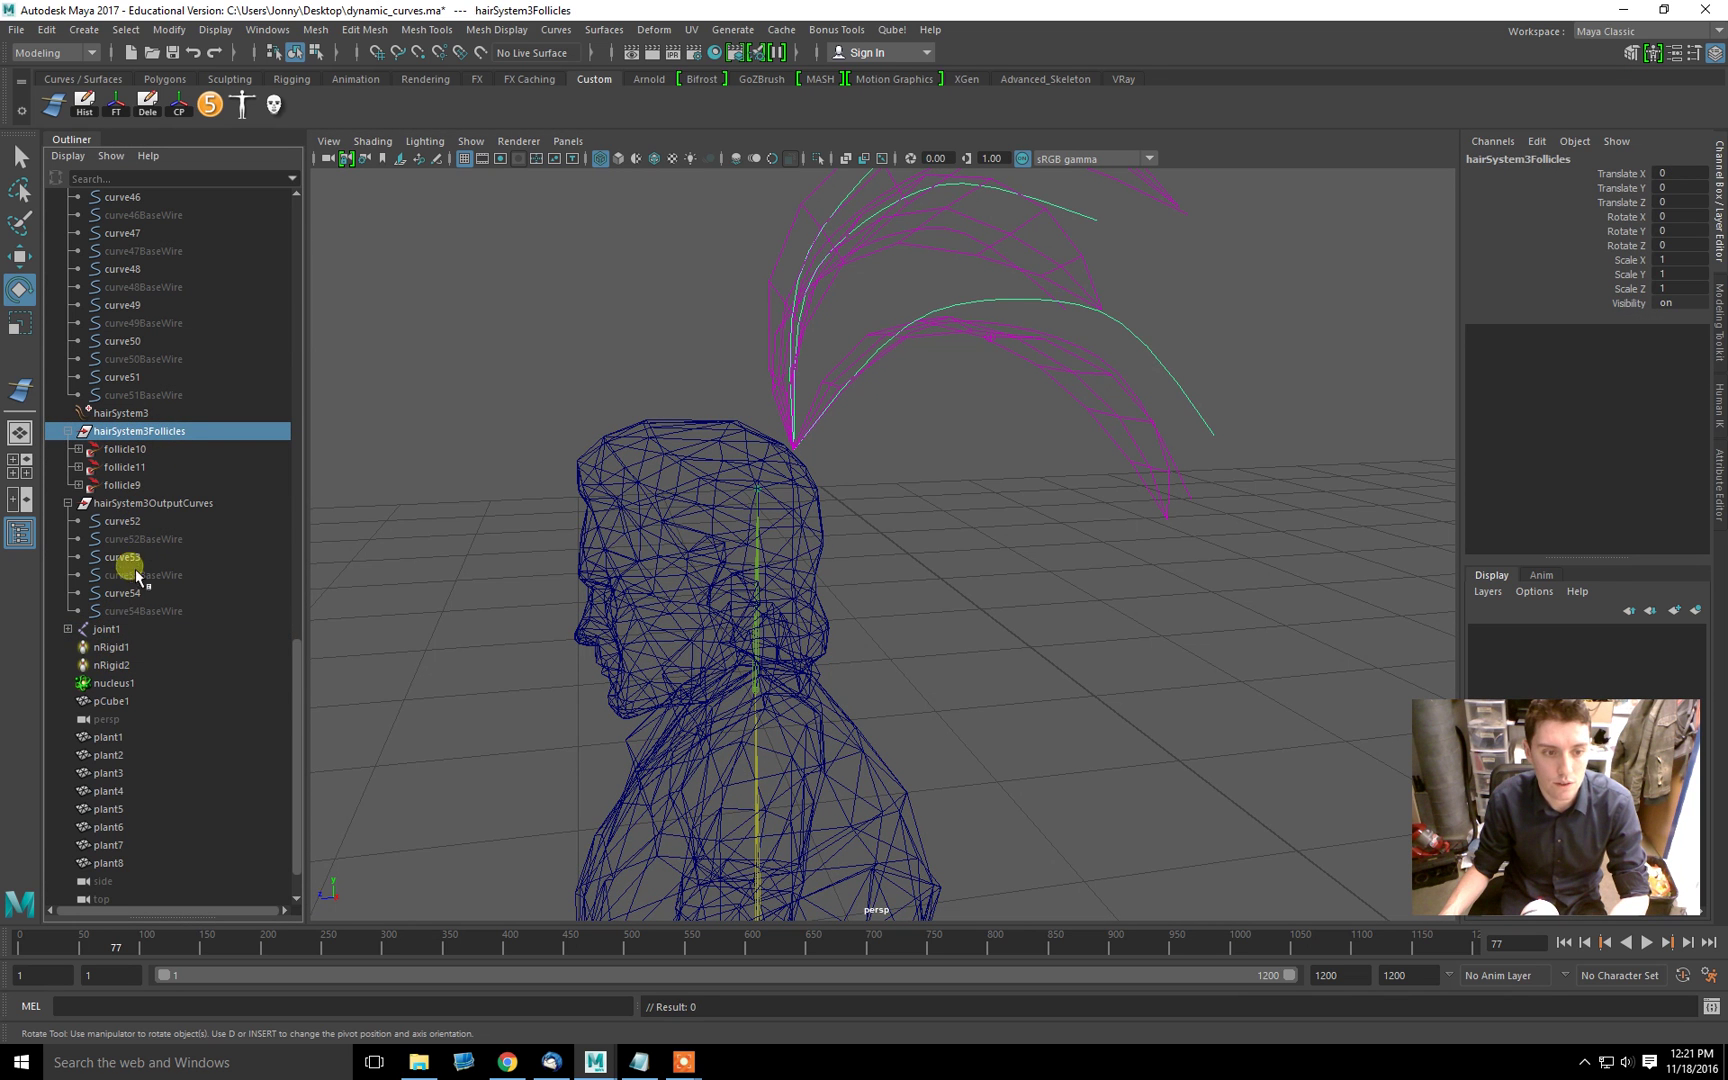
left_click(767, 566)
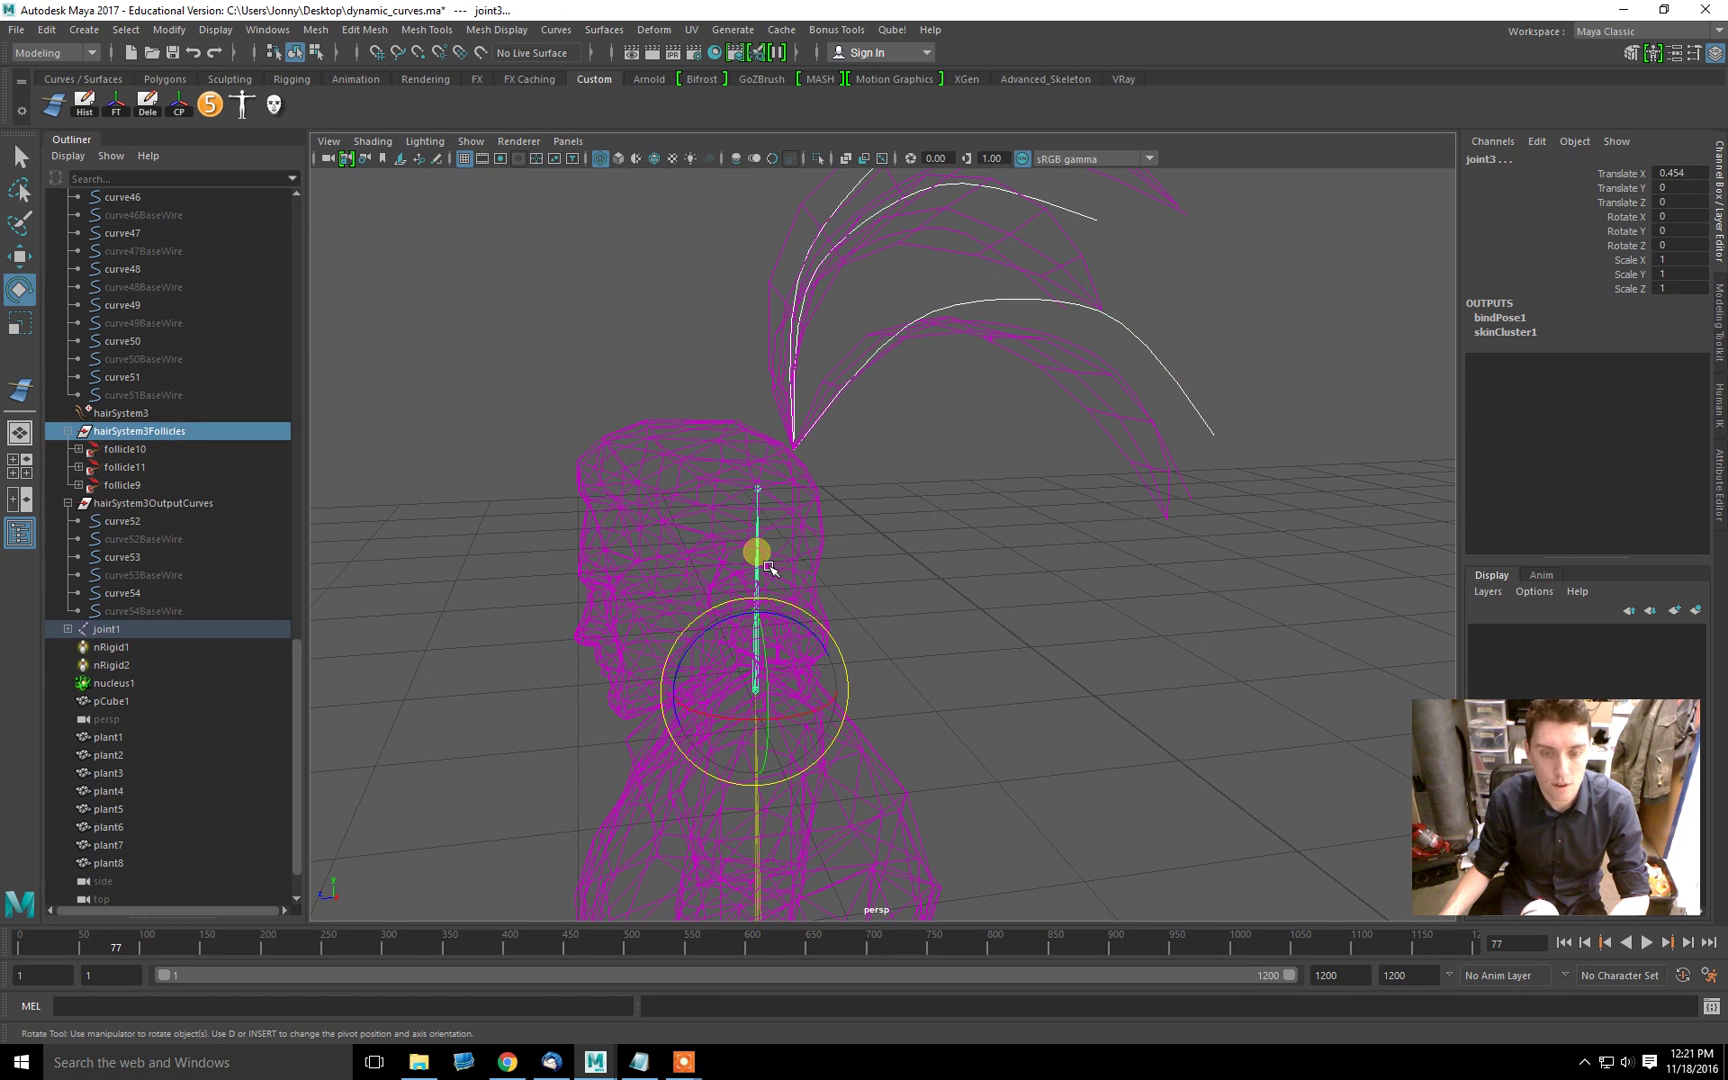
key("p")
left_click_drag(760, 552, 958, 524, "alt")
Step: Keyframe joint3 tilting the head forward and back between frames 1 and 79, ending at Rotate Z -6.789
left_click(798, 641)
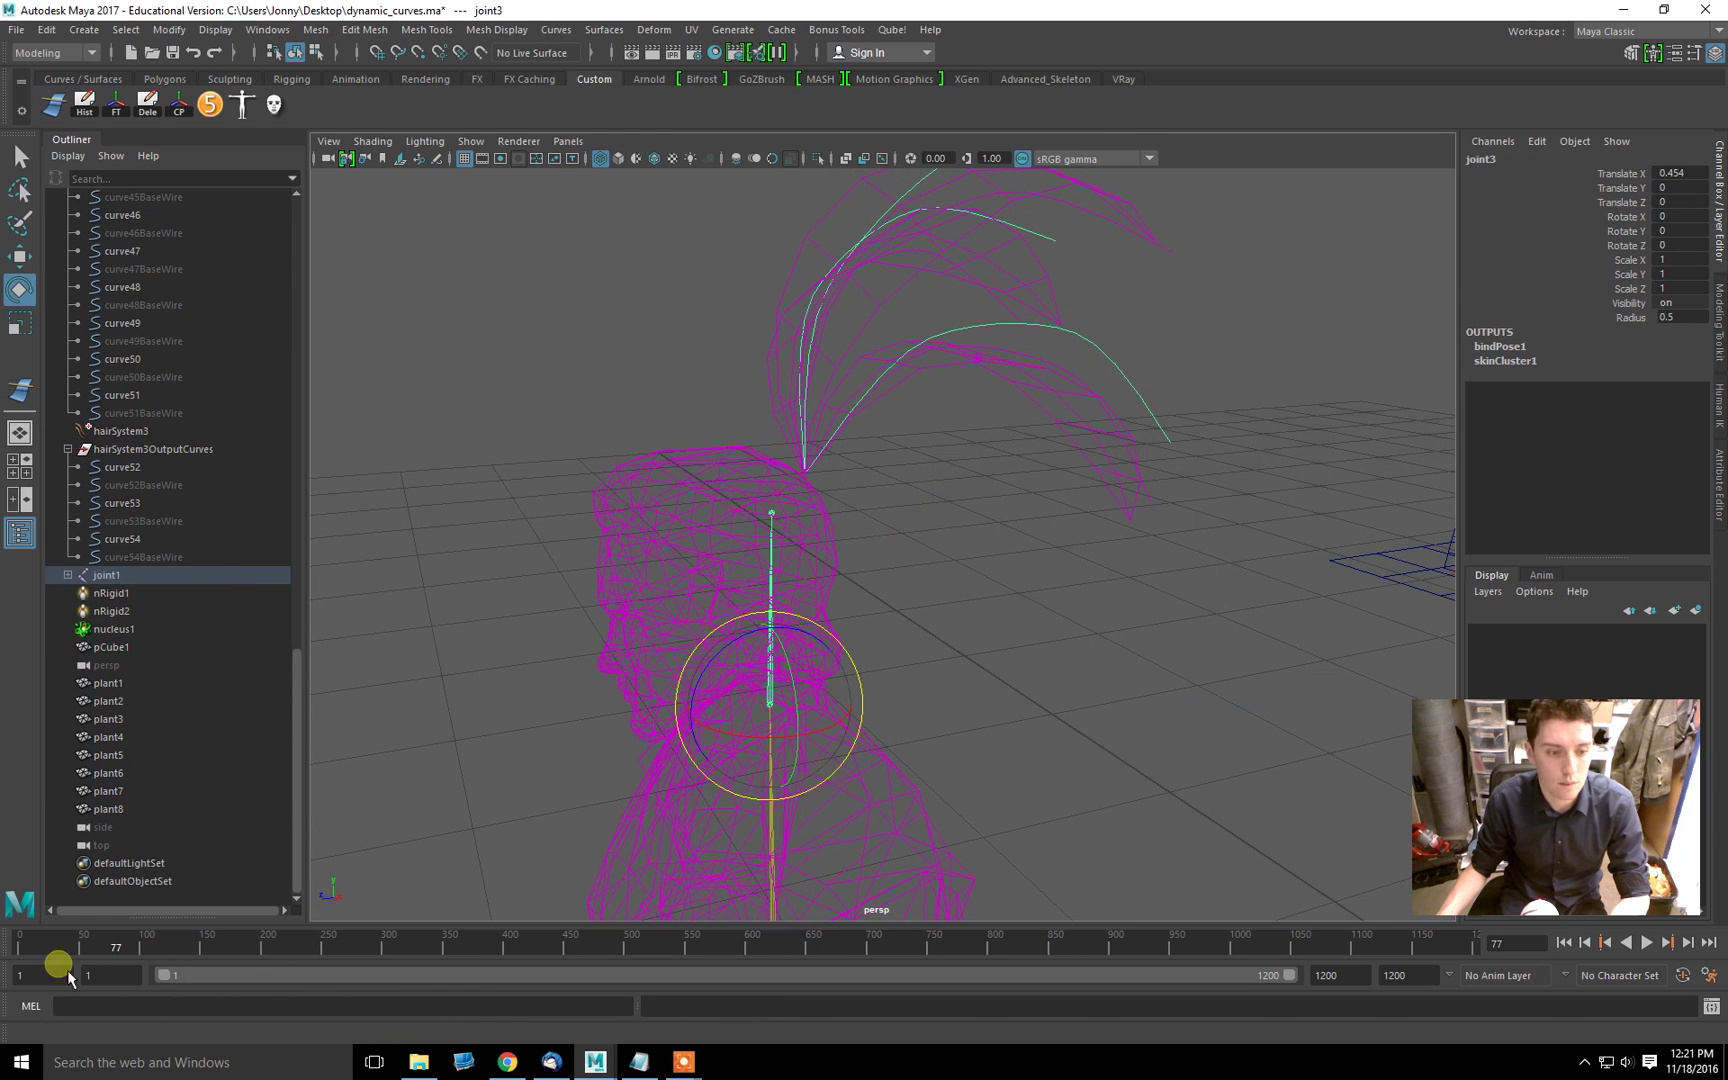
left_click_drag(54, 949, 117, 950)
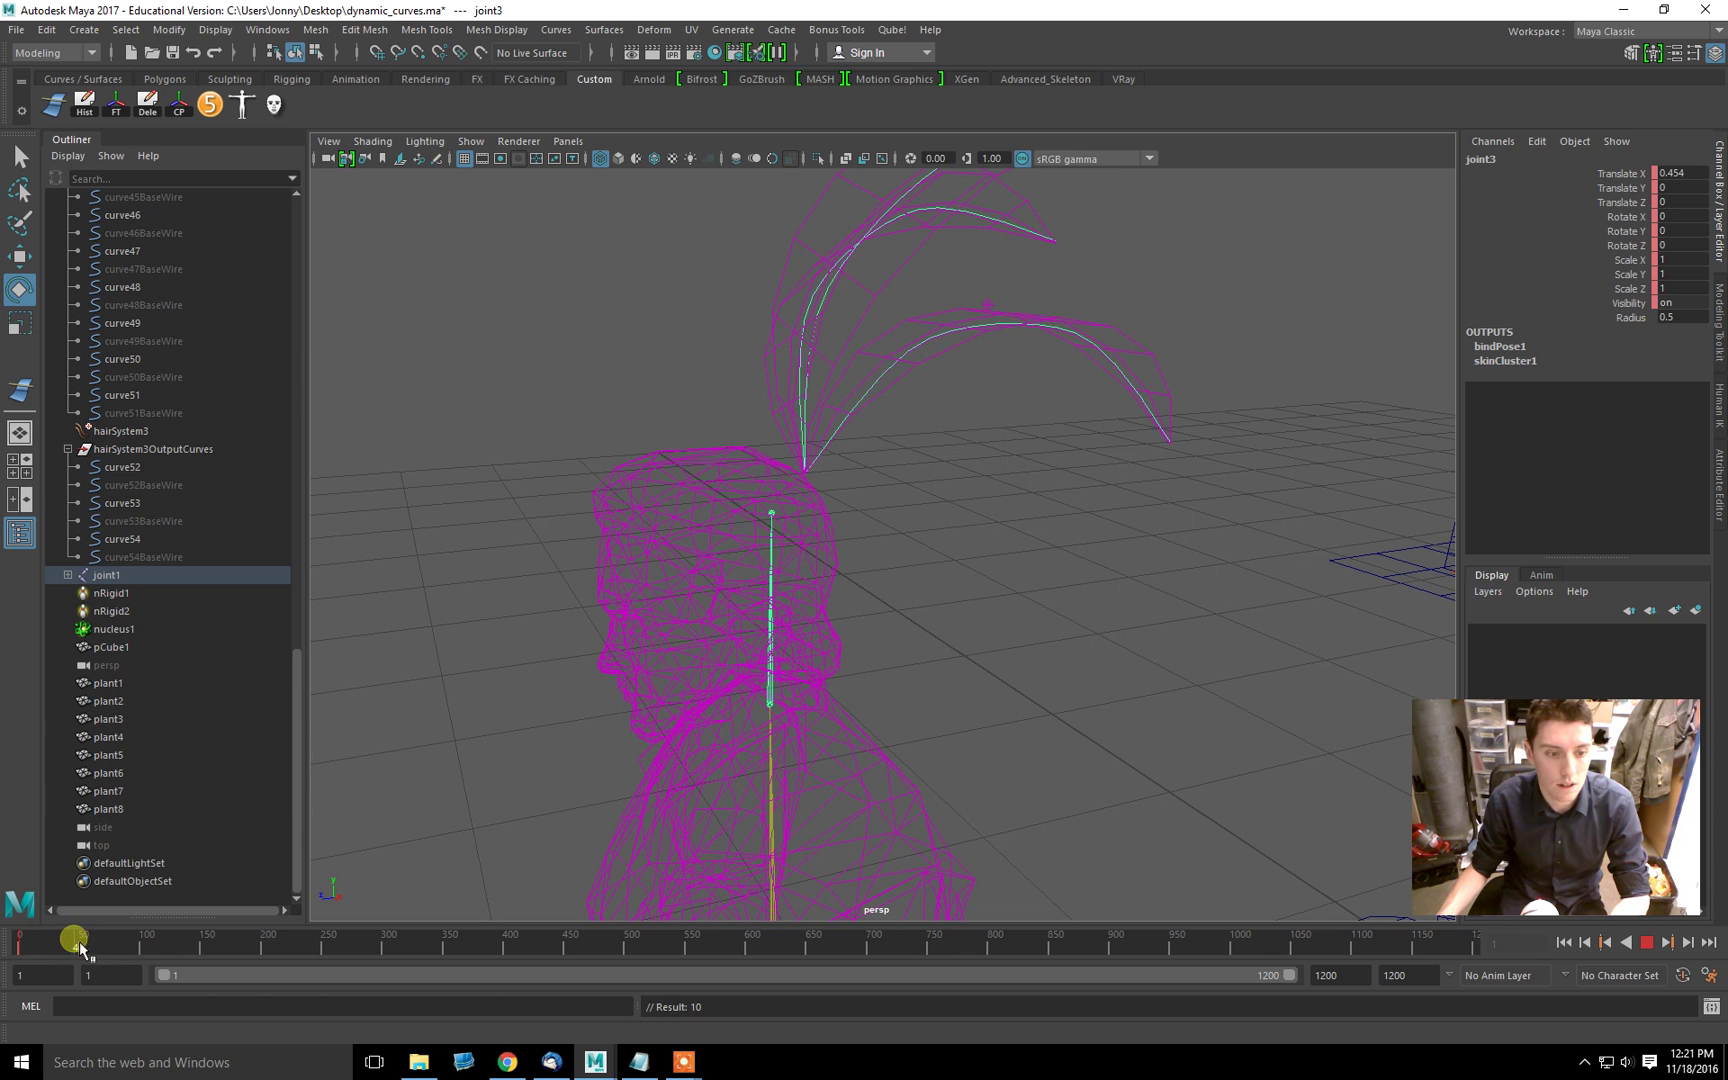
left_click_drag(710, 648, 700, 697)
left_click_drag(124, 945, 120, 945)
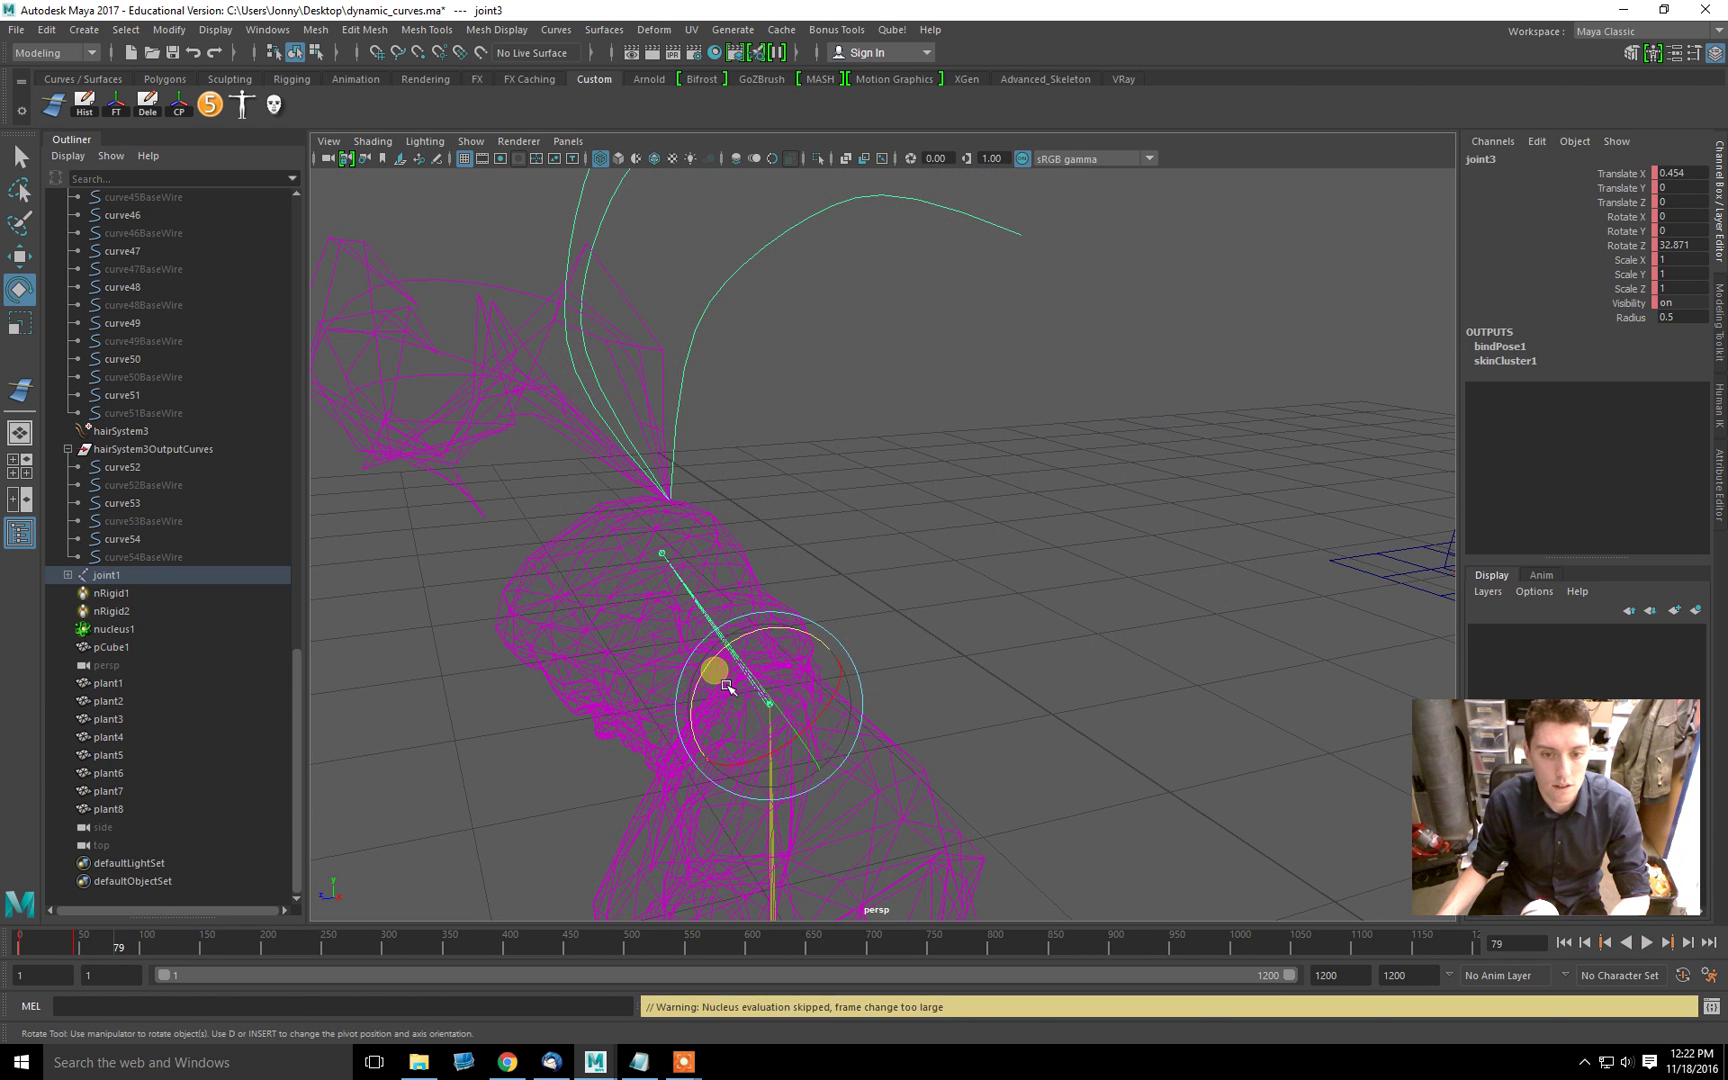
left_click_drag(720, 679, 774, 656)
key("s")
left_click_drag(120, 946, 24, 938)
Step: Display the scene textured, play the simulation to examine the feathers on the moving head, and return to frame 1
key("5")
mouse_move(883, 544)
left_mouse_down("alt")
mouse_move(926, 544)
mouse_move(949, 521)
mouse_move(938, 503)
left_mouse_up("alt")
key("6")
left_click_drag(1303, 667, 1022, 629, "alt")
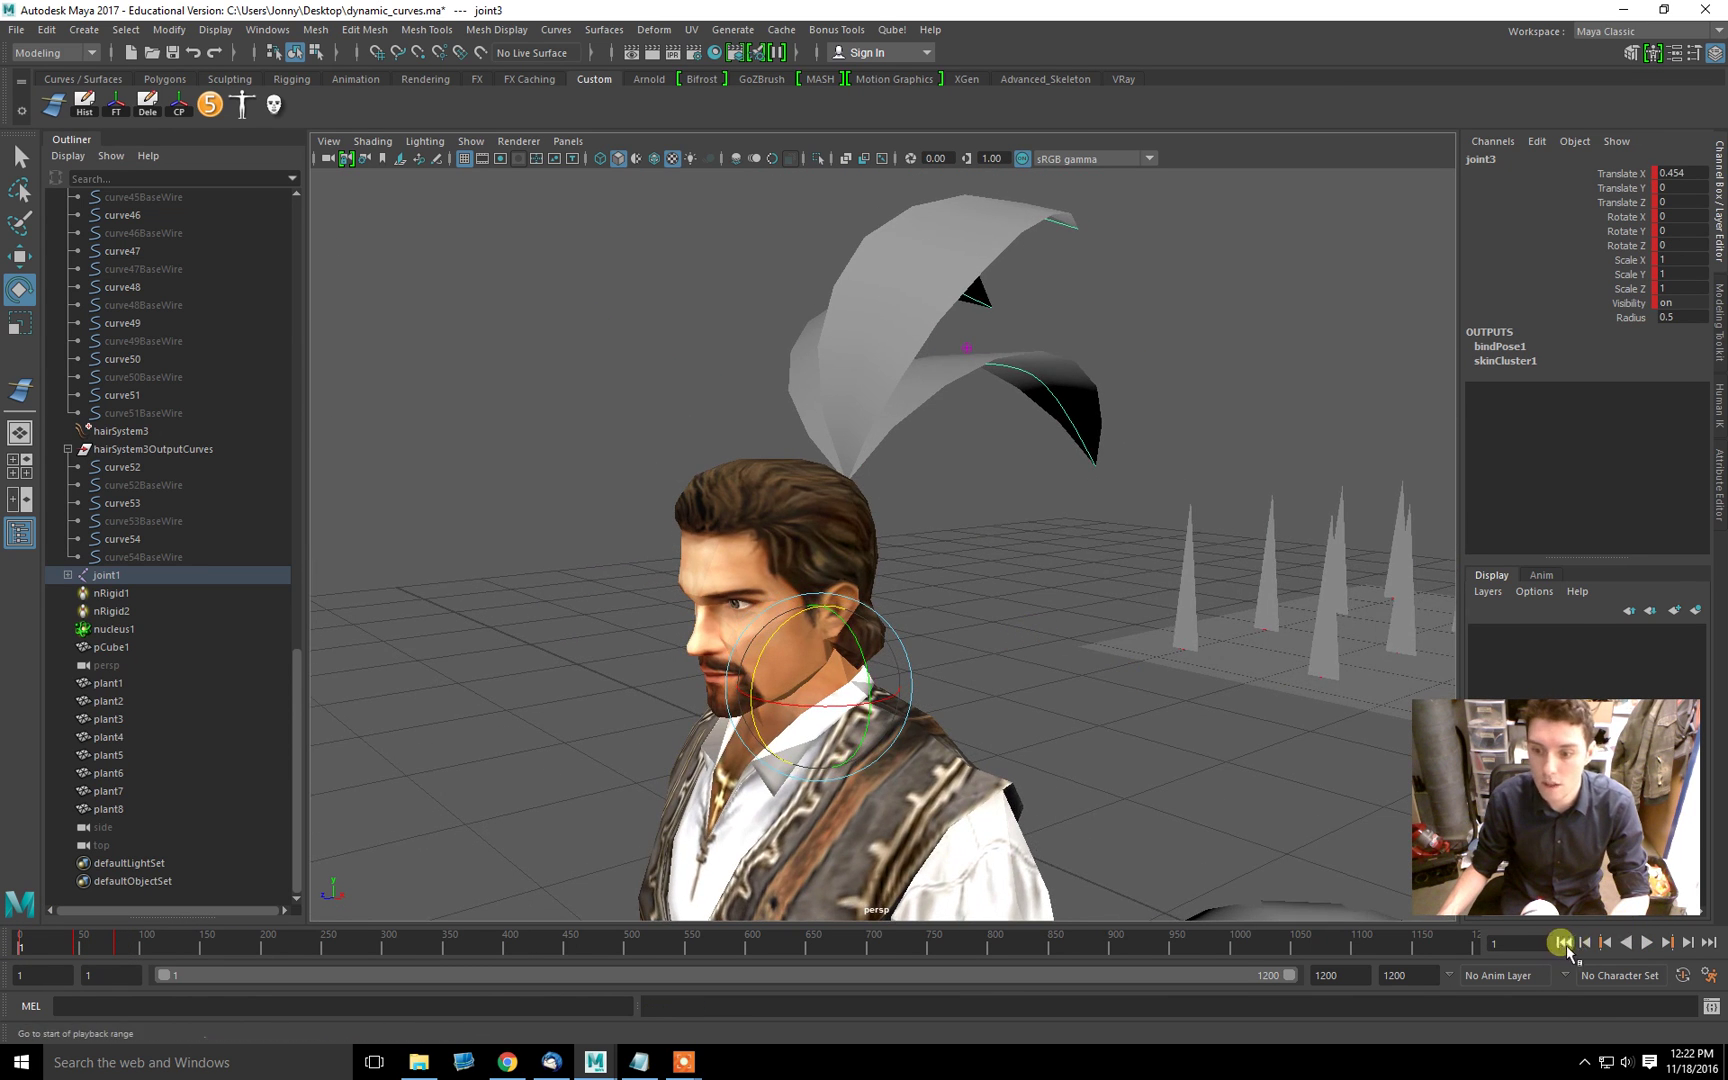
left_click(1656, 953)
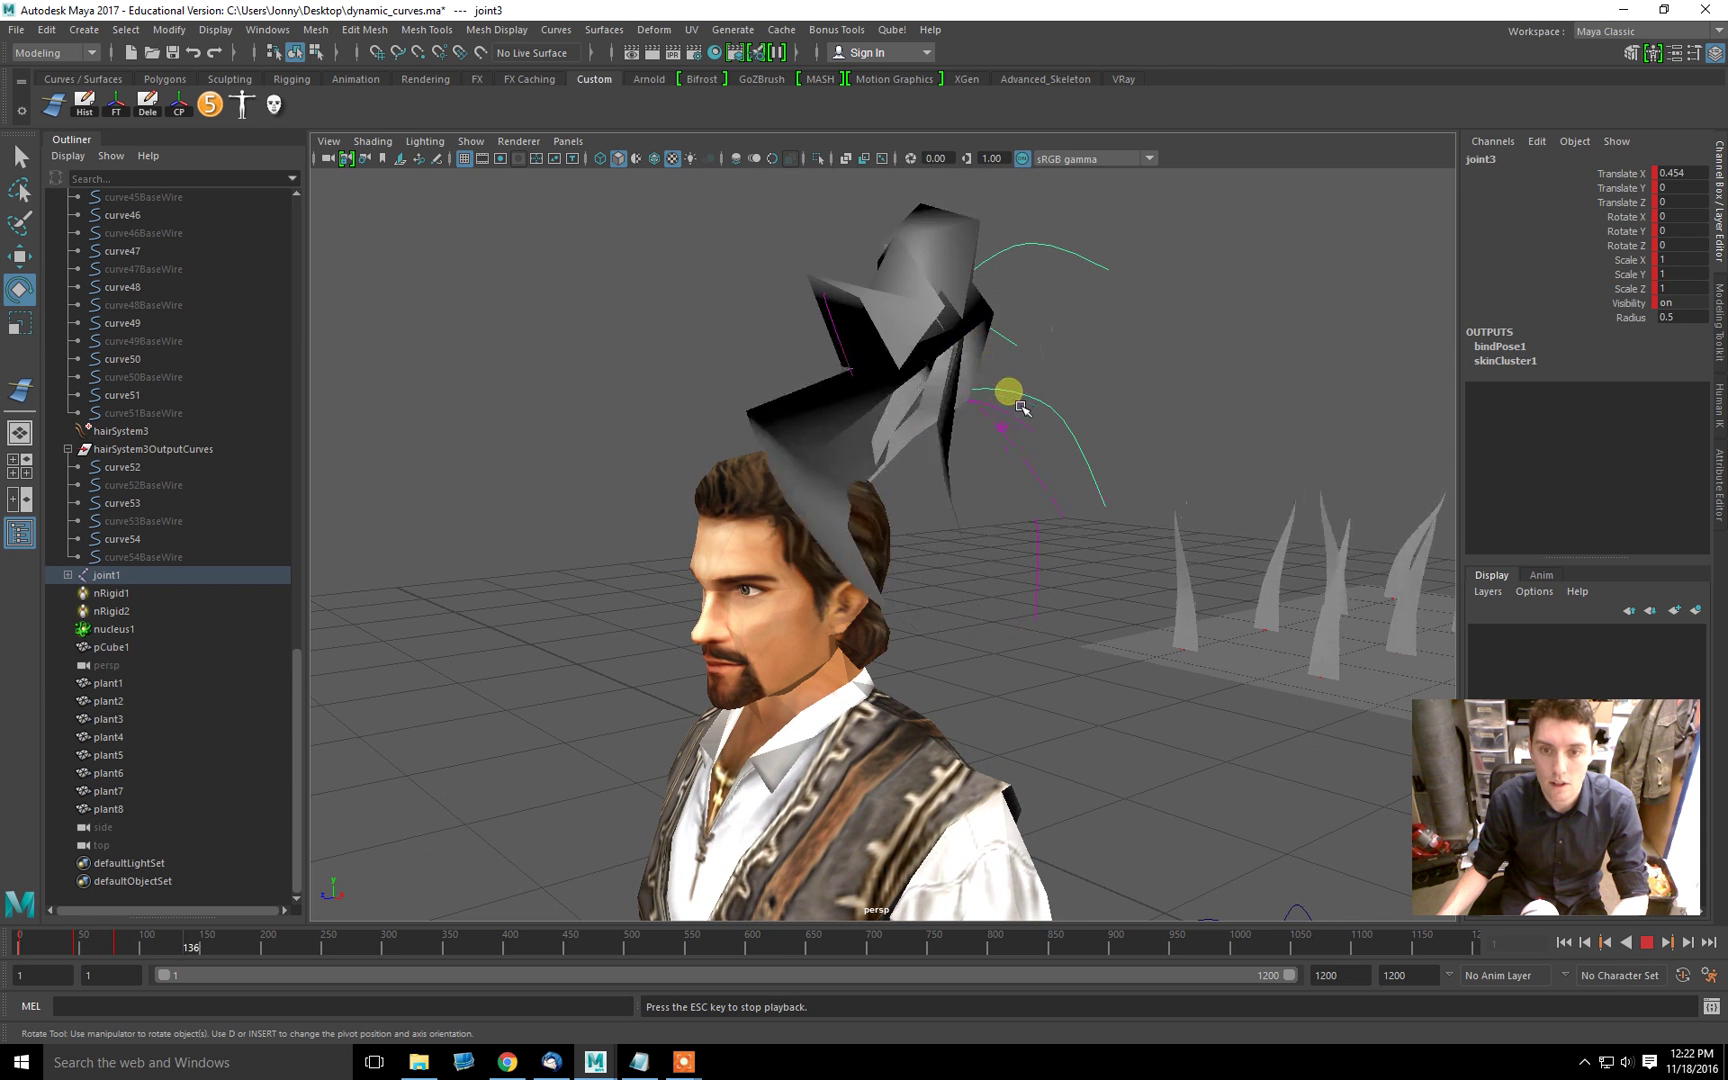
key("Escape")
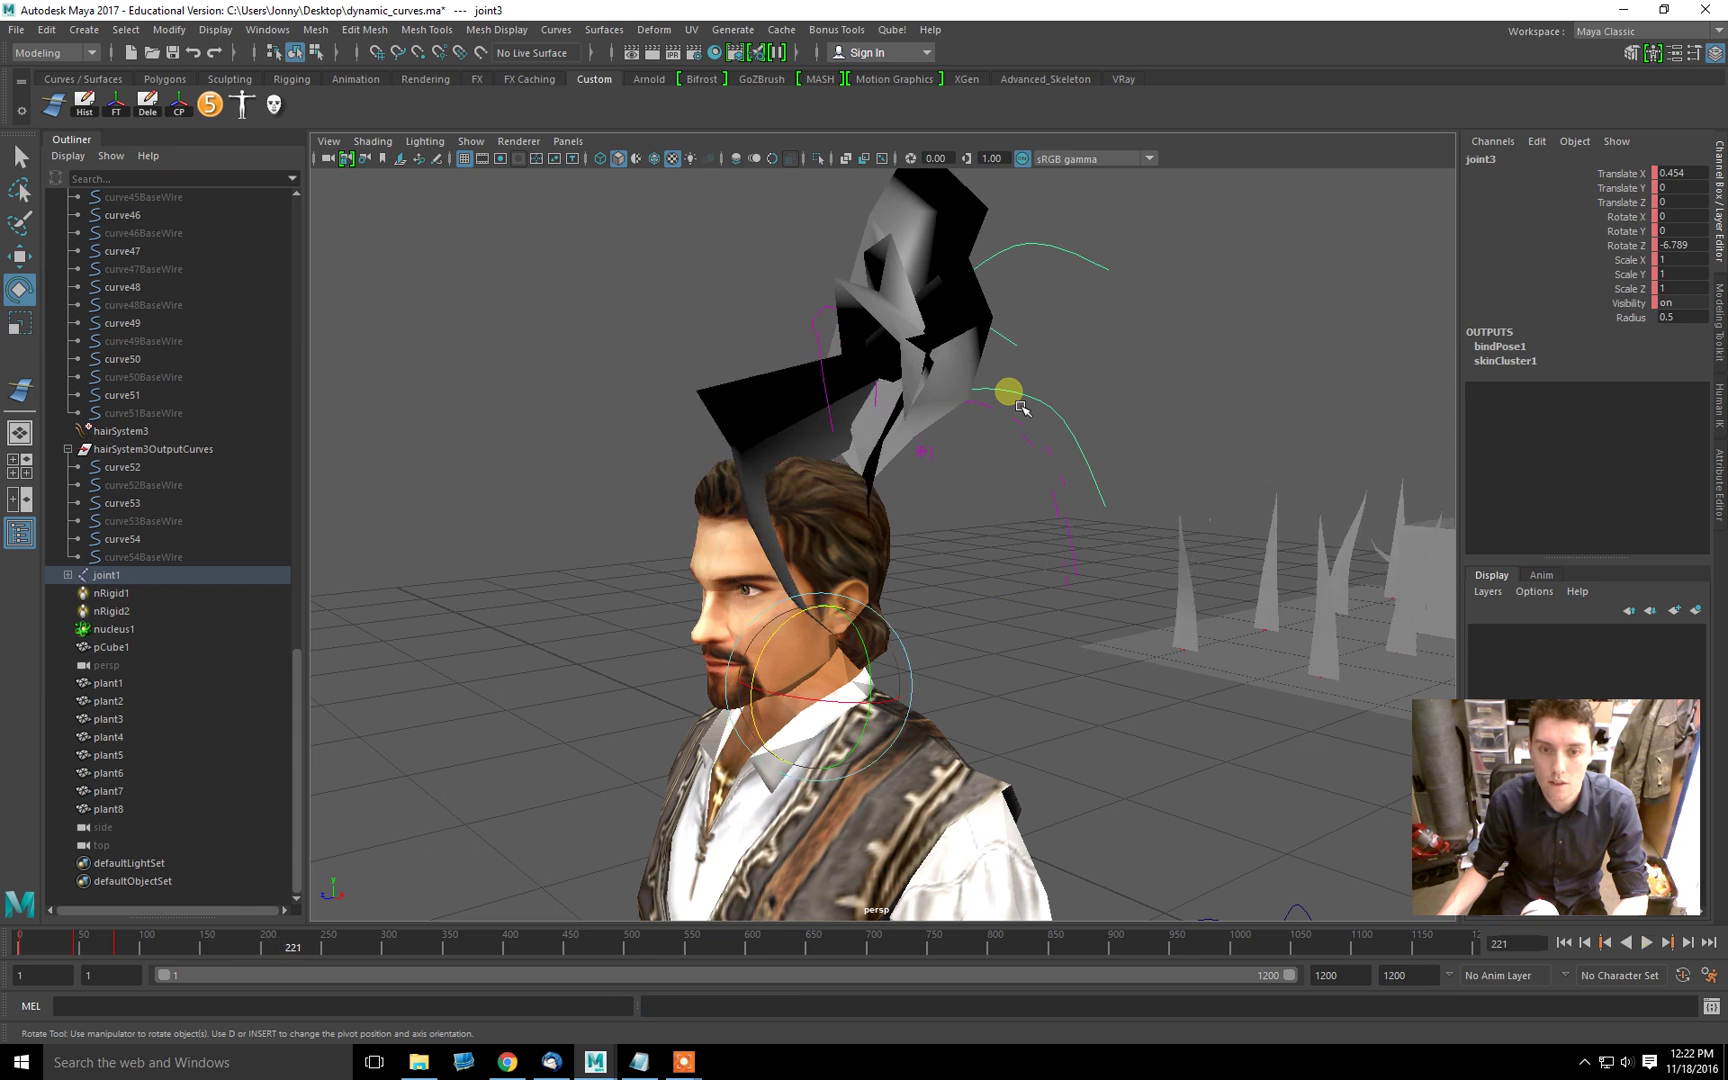
left_click(1563, 942)
Step: Set the Bend Resistance in hairSystem3's dynamic properties to 1.5
left_click(1075, 418)
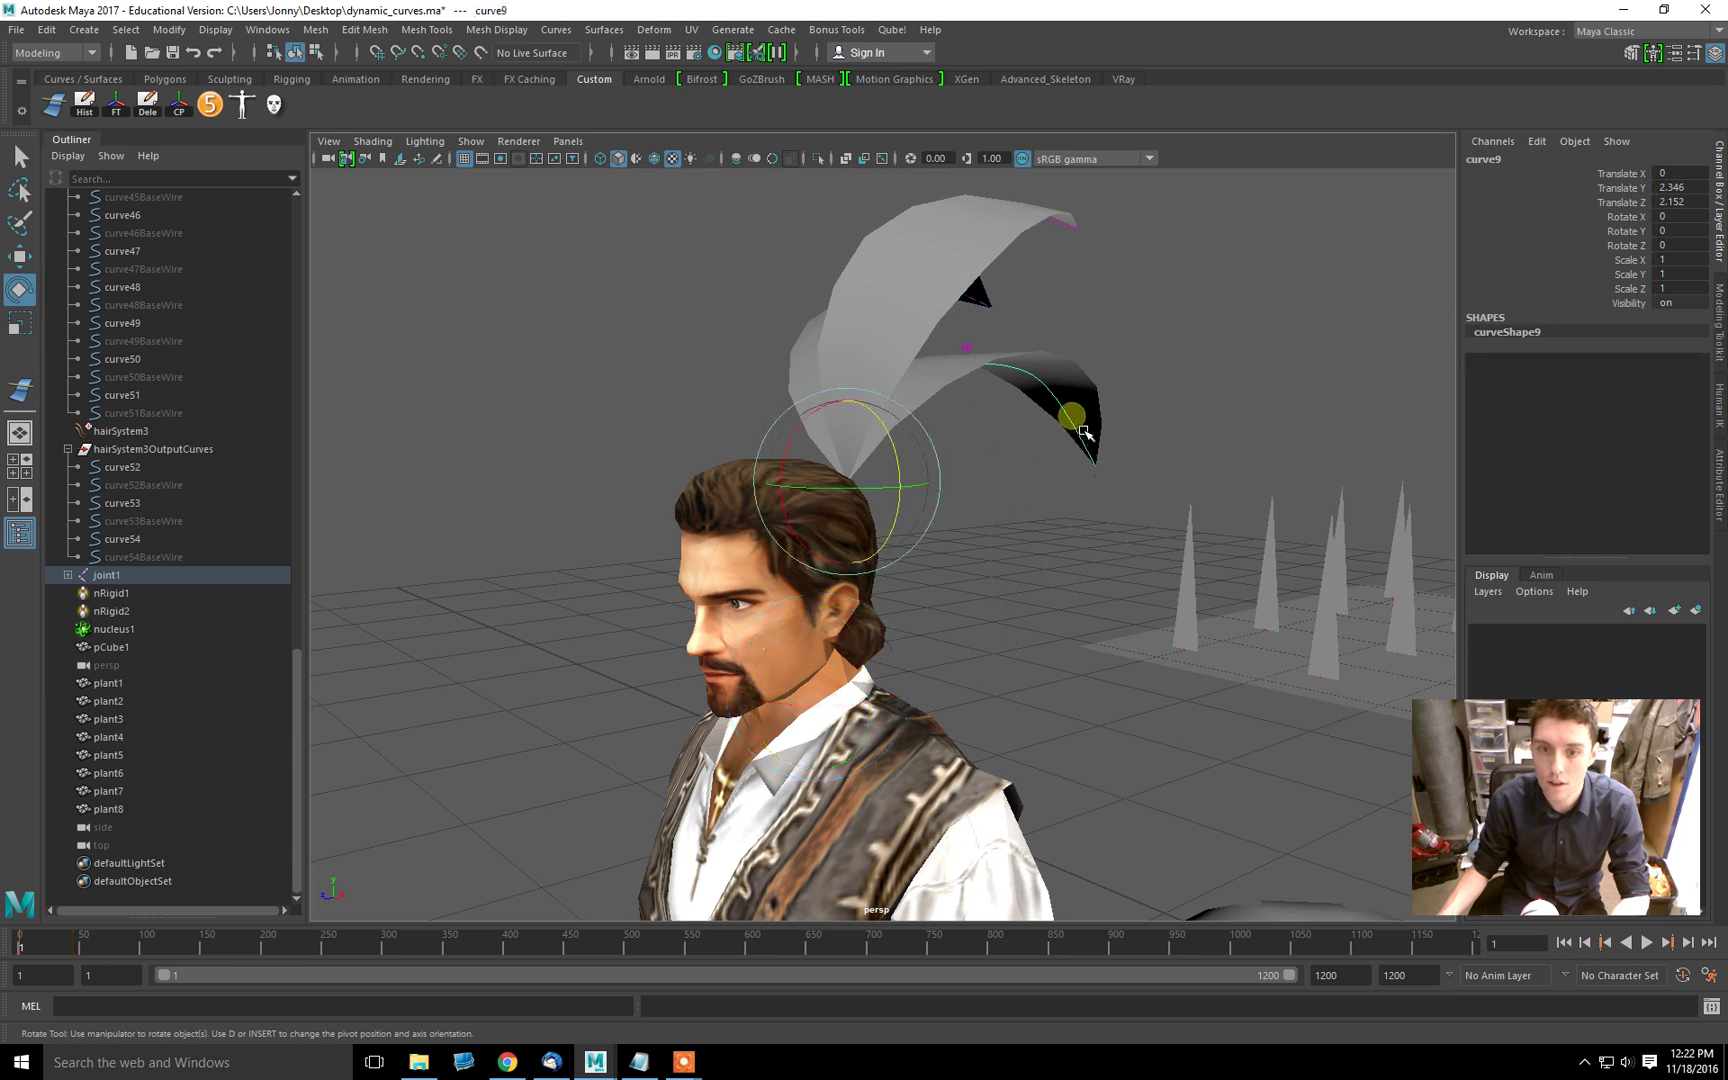
left_click(130, 431)
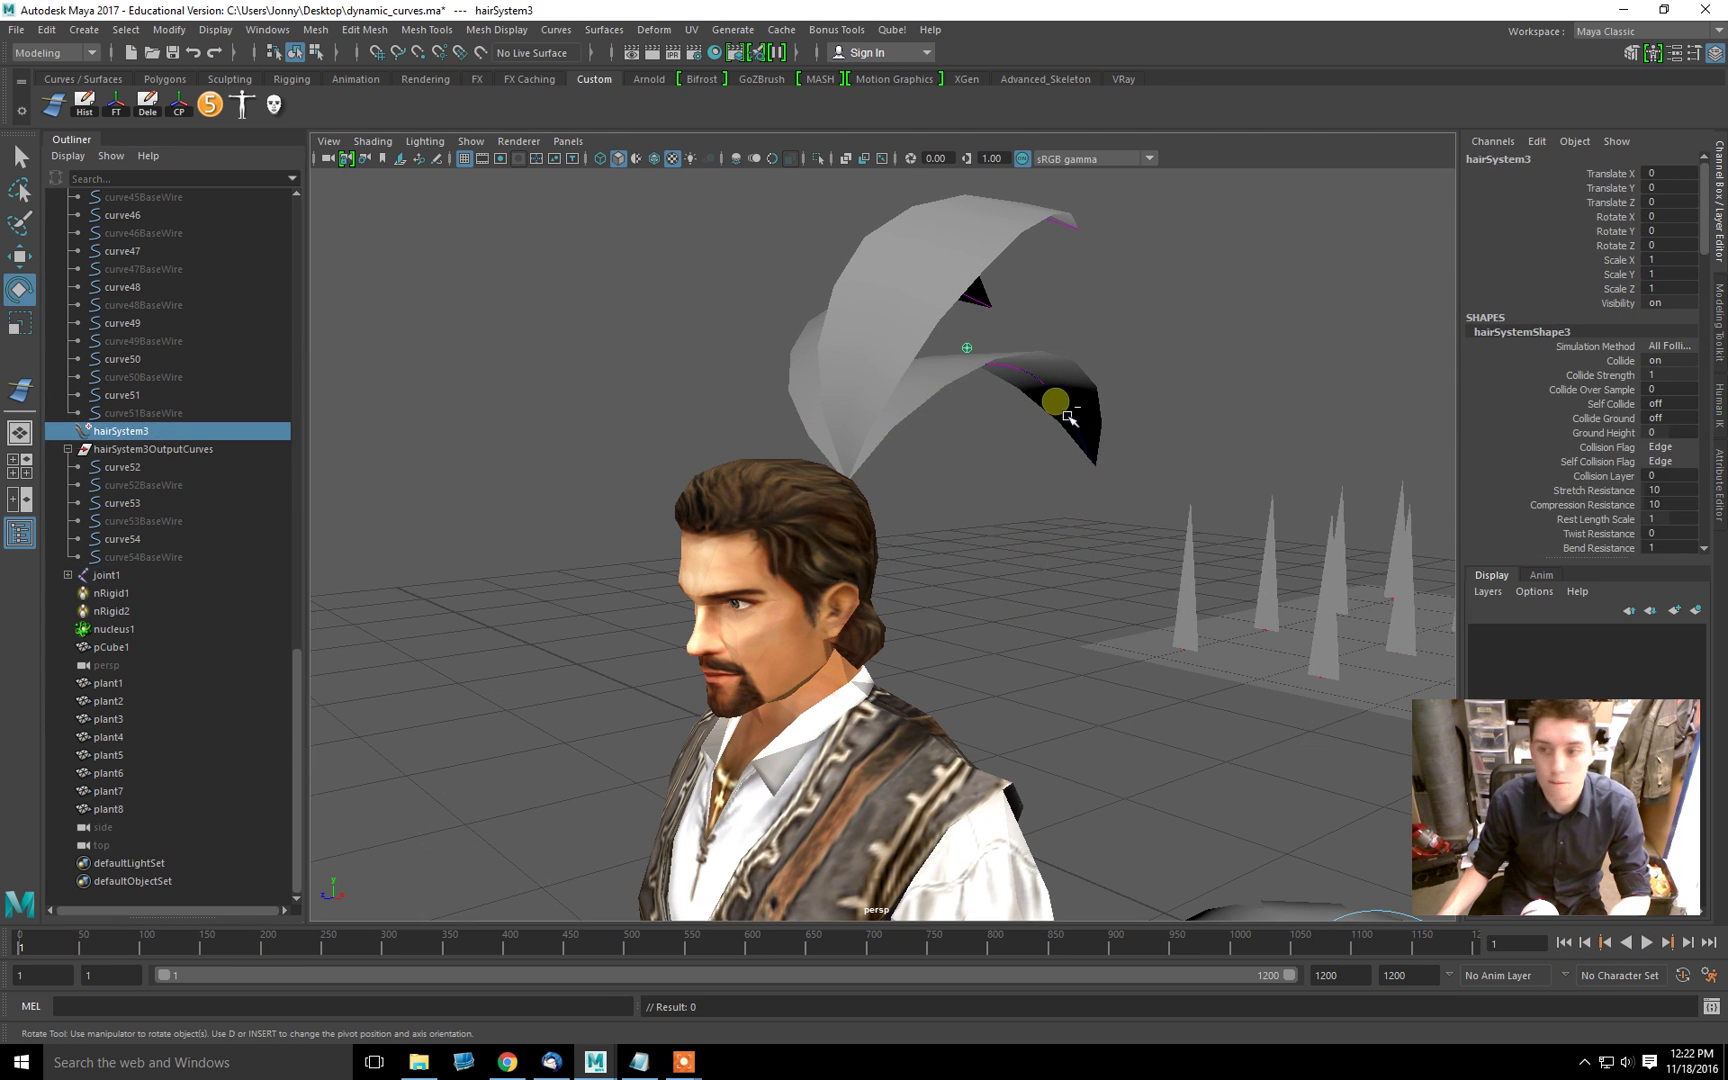
key("ctrl+a")
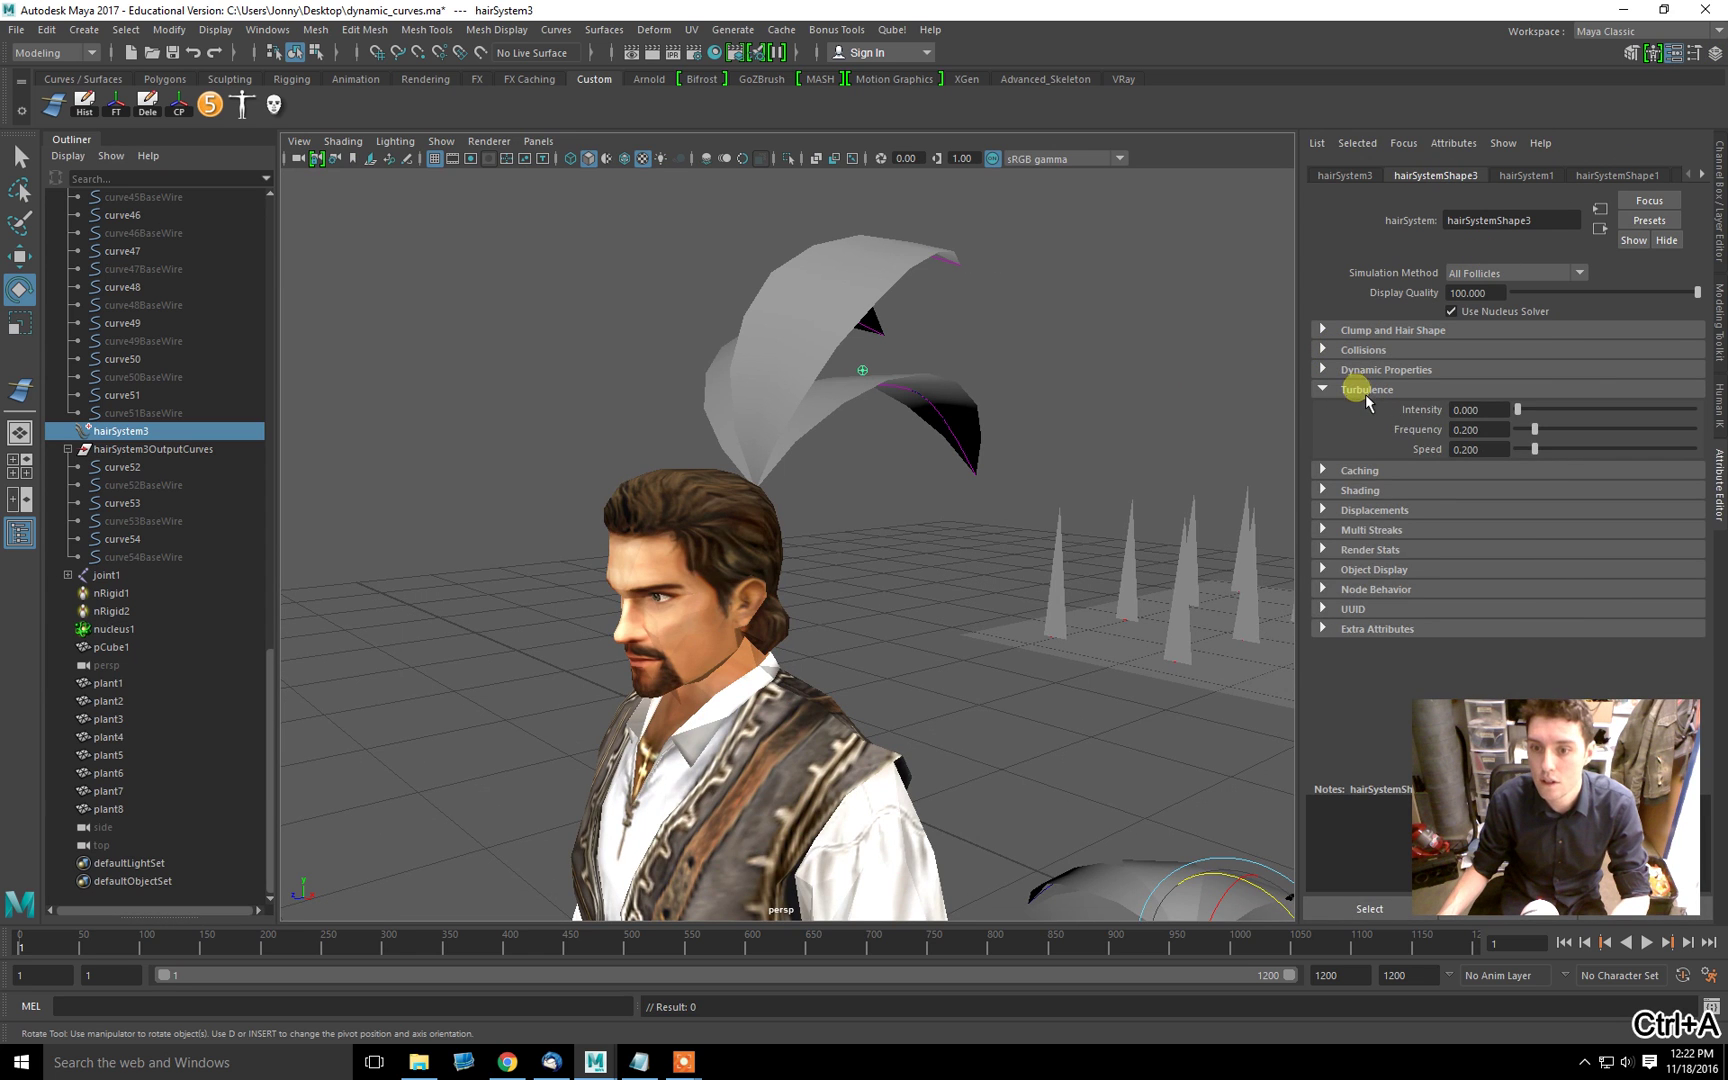
left_click(1366, 391)
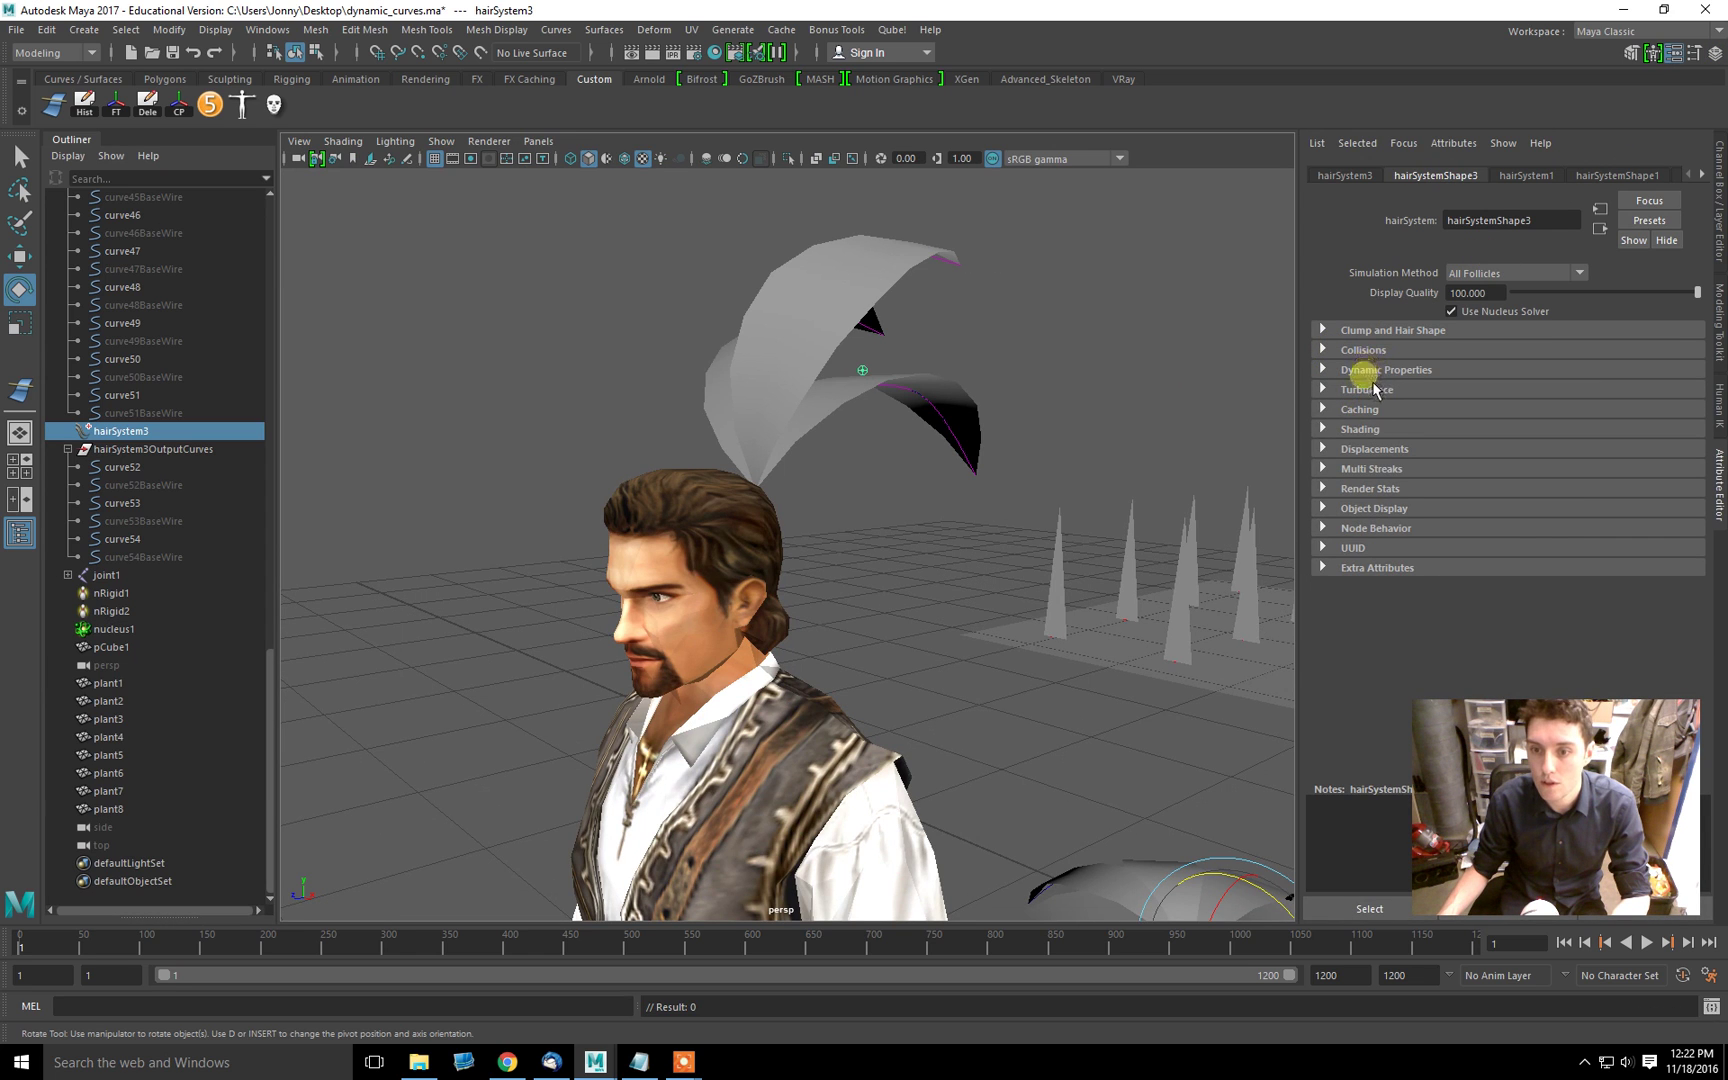
left_click(1362, 370)
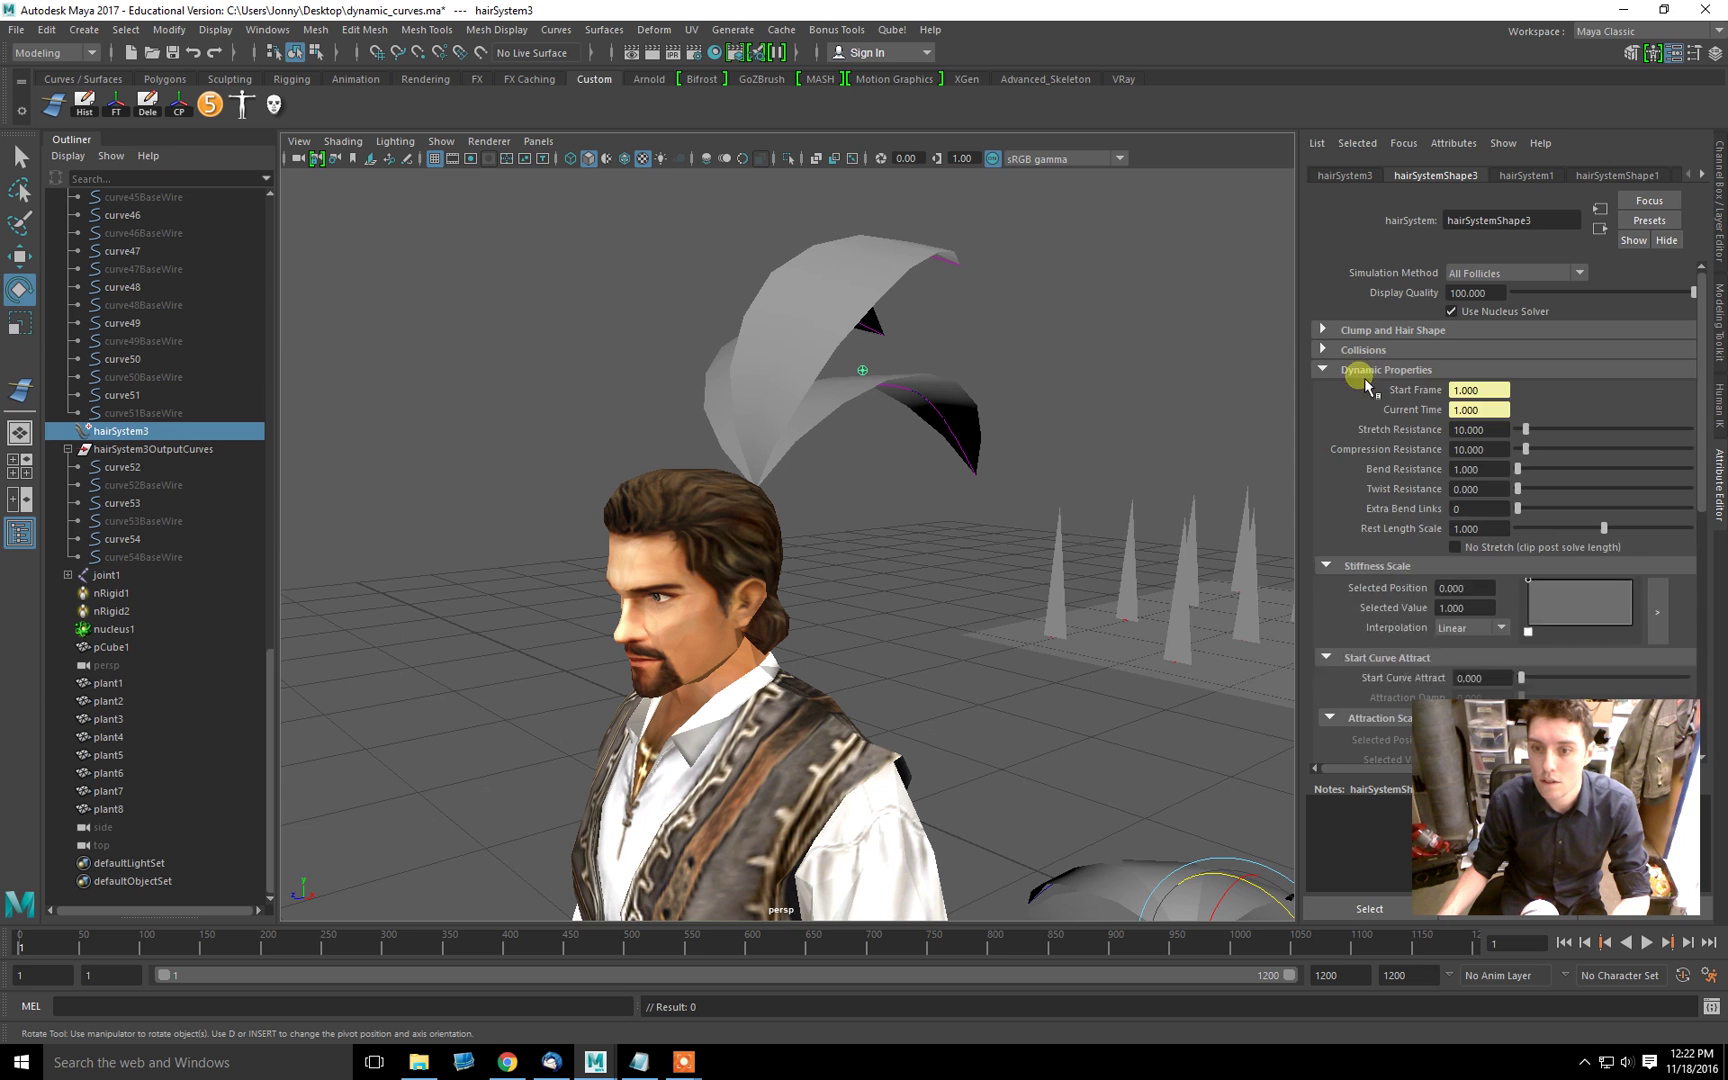
scroll(1349, 421, "down", 2)
left_click(1465, 415)
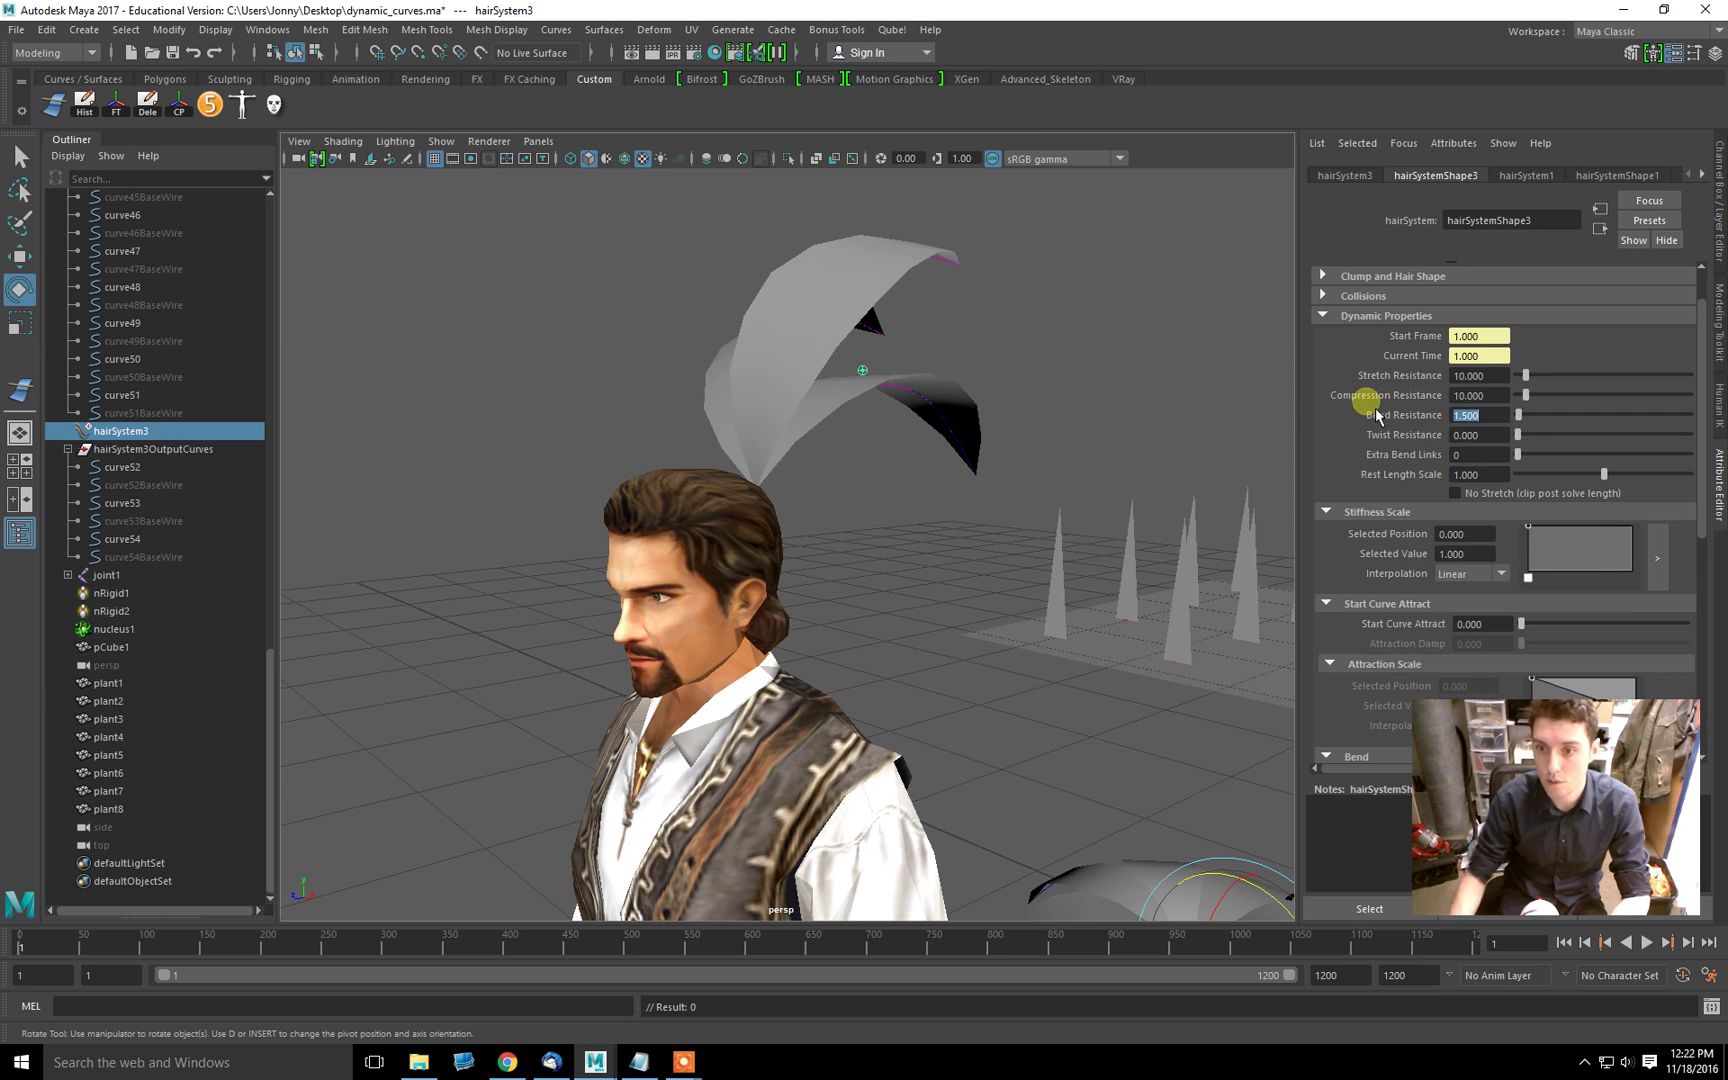
left_click(1393, 317)
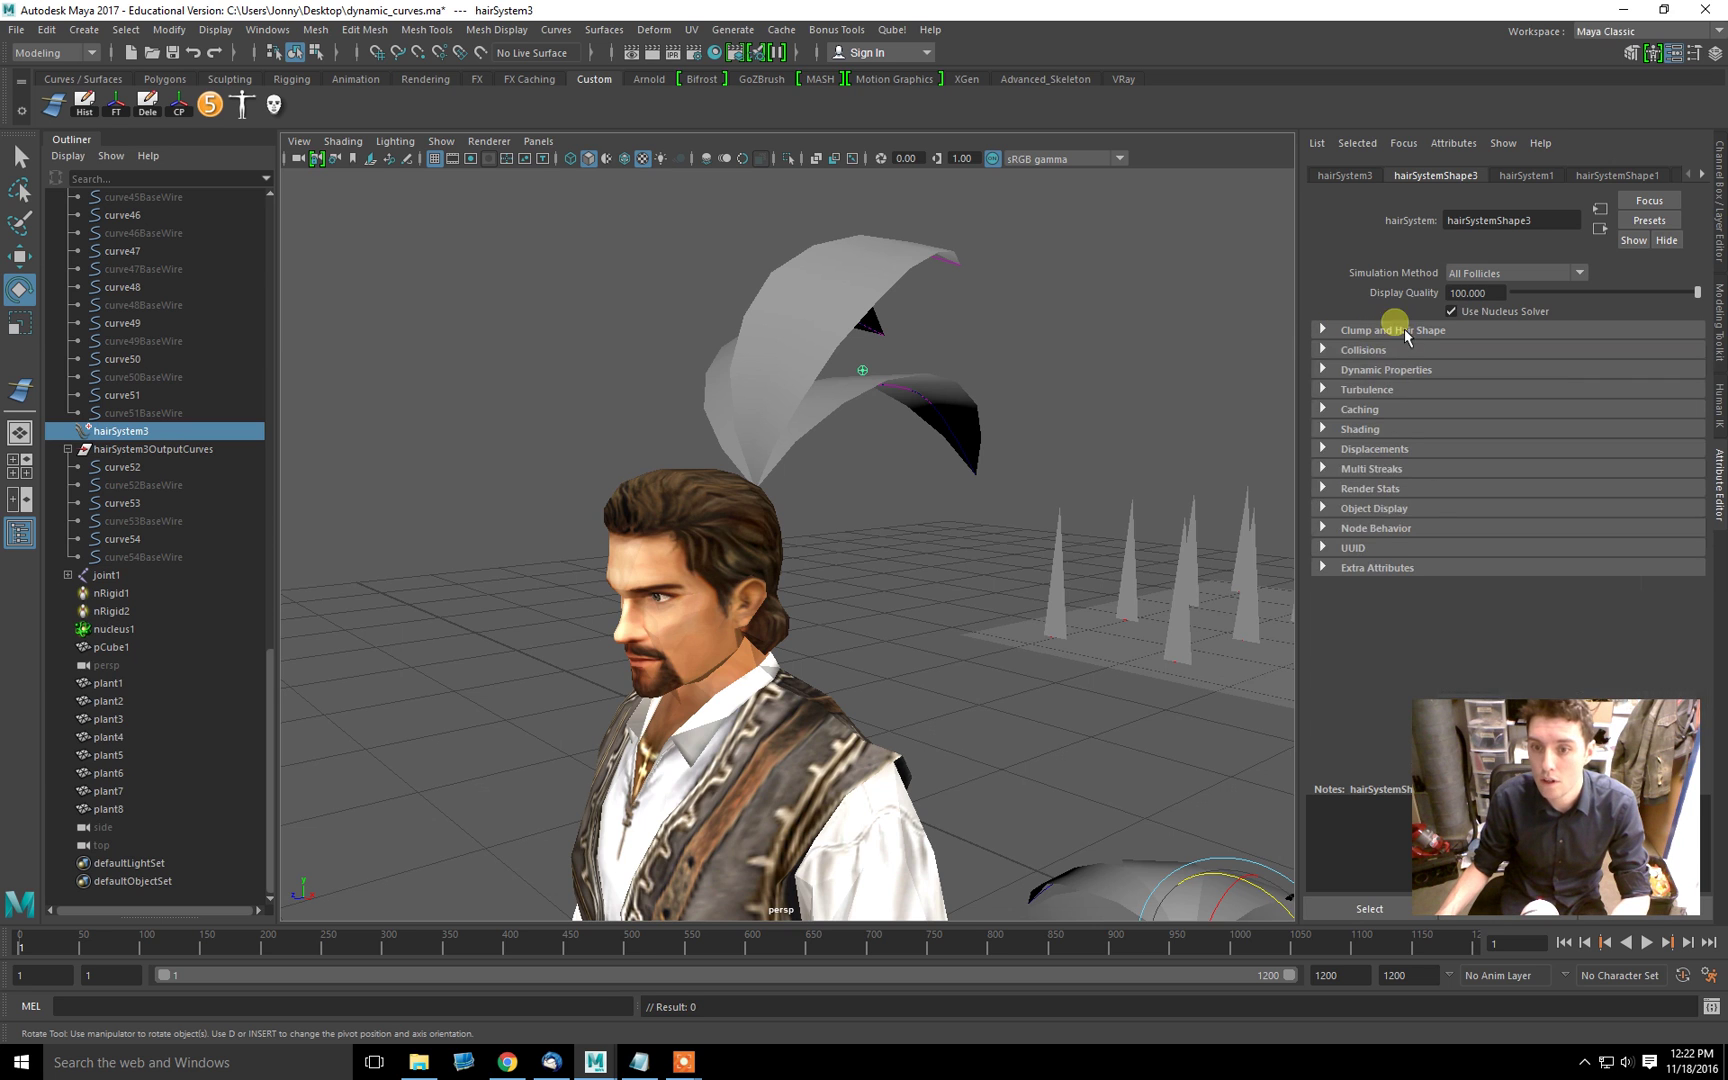
Step: Set the Collide Width Offset in hairSystem3's collision settings to 0.1
left_click(1364, 350)
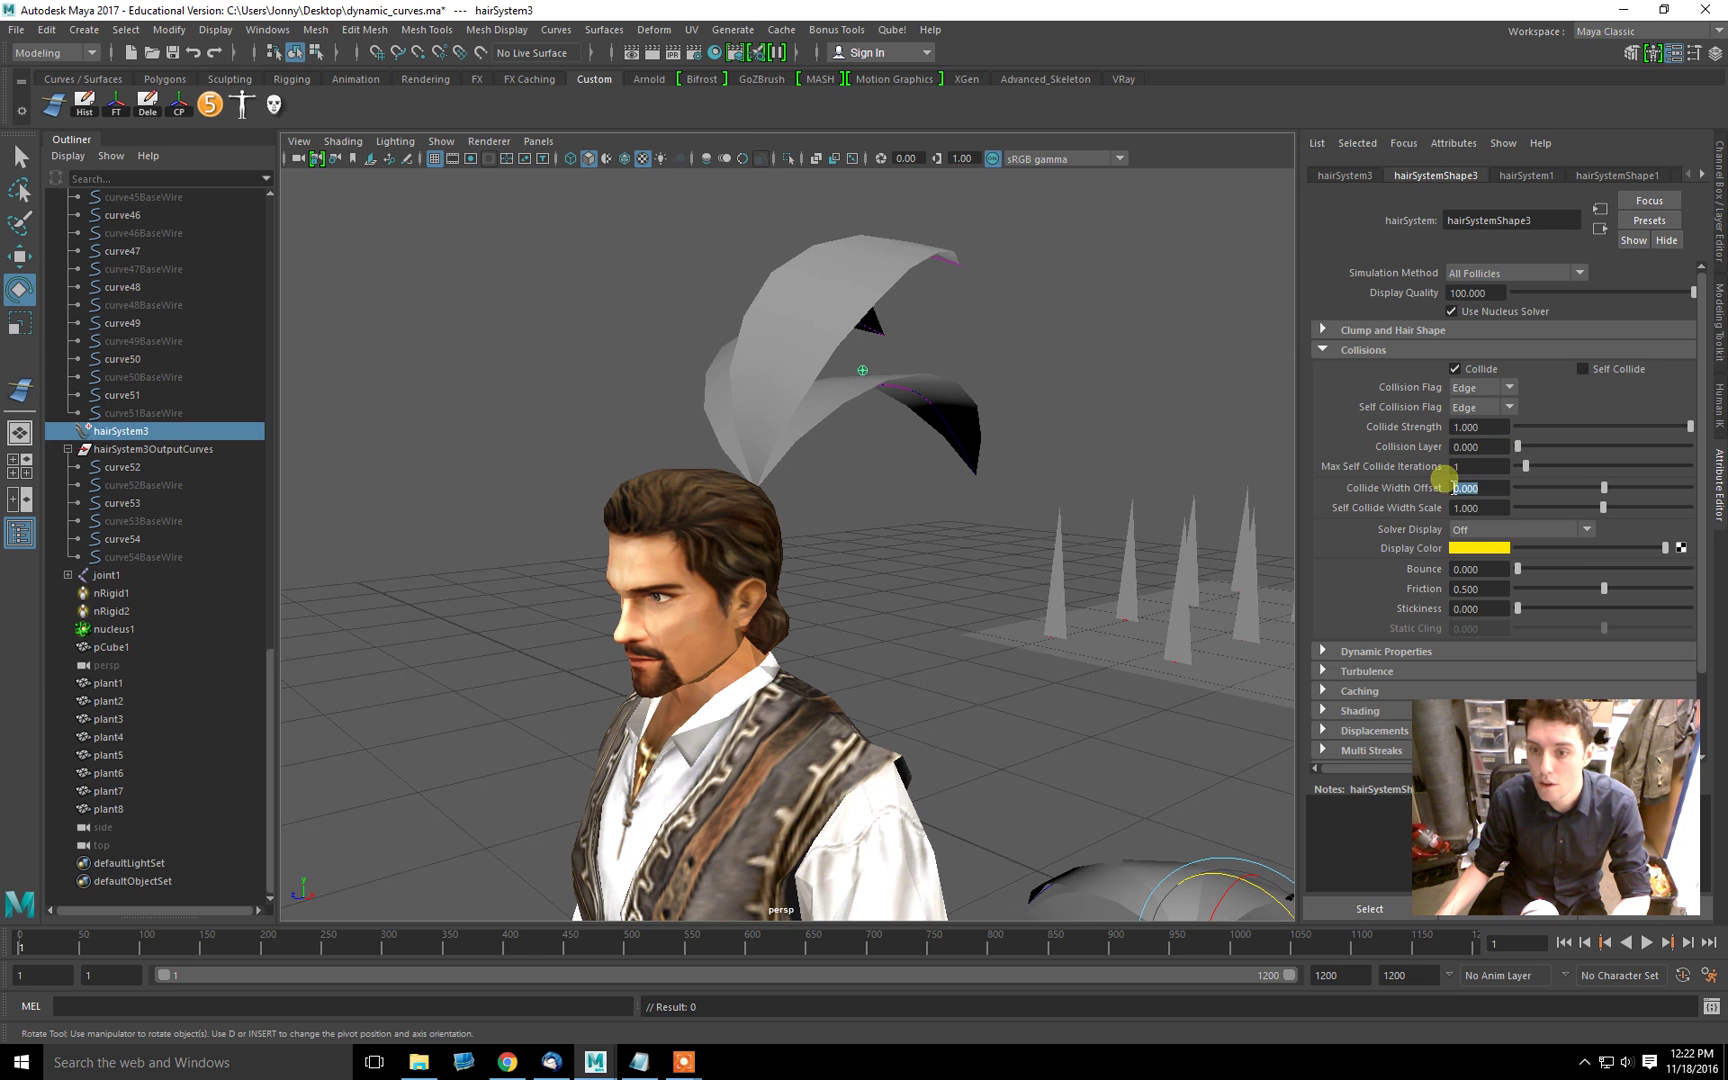
type("0.1")
key("Return")
Step: Play the simulation to check the feathers with the new hair settings, and return to frame 1
left_click(1618, 999)
left_click(1648, 943)
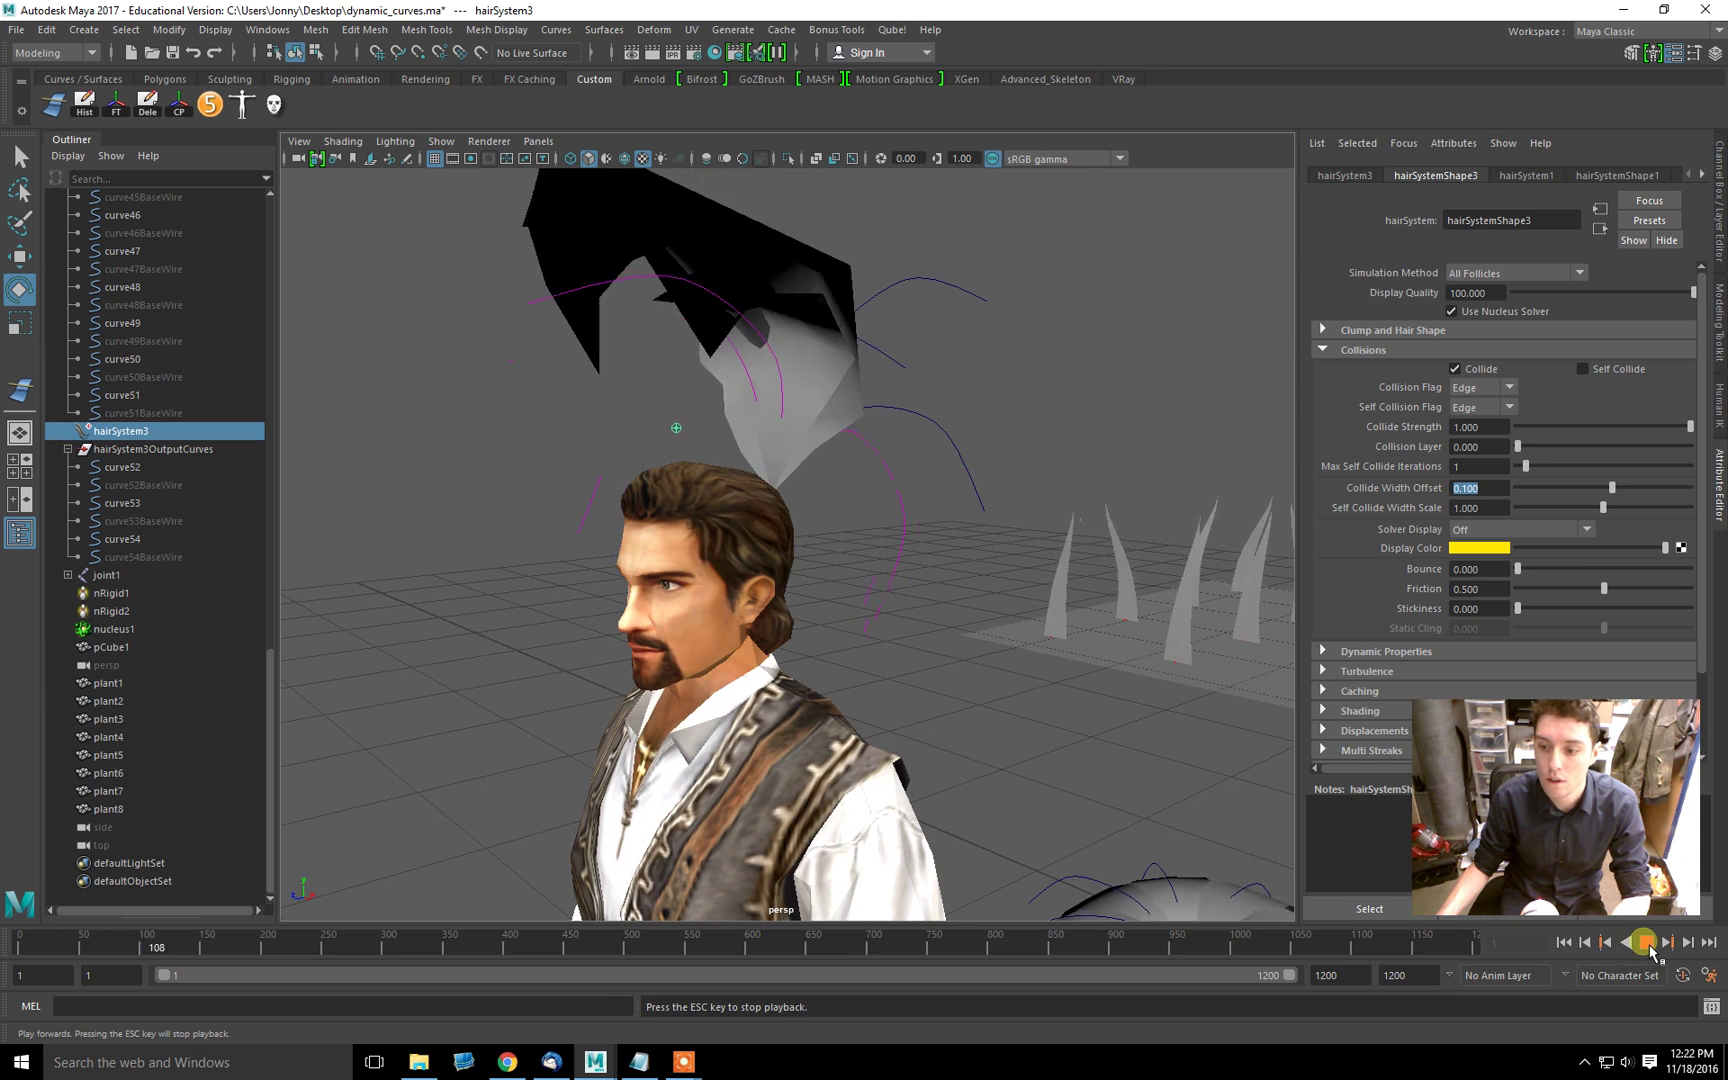
left_click(1564, 942)
left_click_drag(1066, 470, 776, 428, "alt")
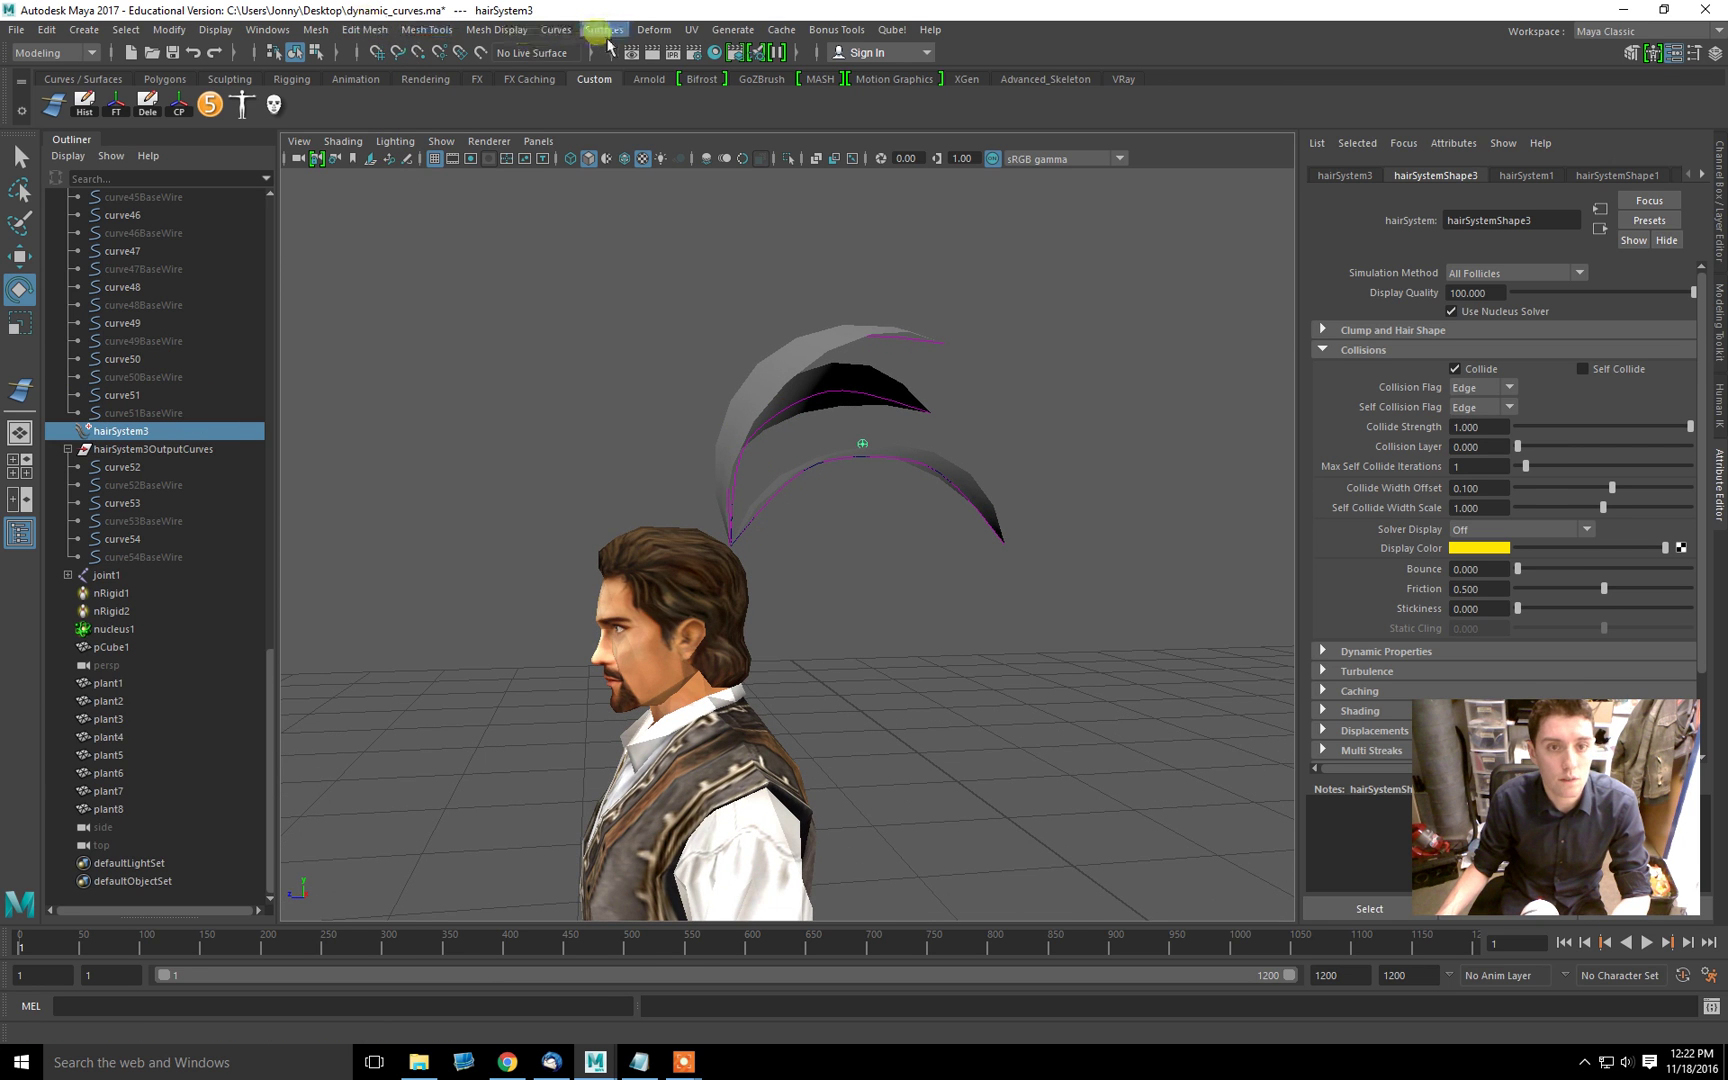
Step: Check the dynamic relationships of hairSystem3 and nRigid2 in the Dynamic Relationships Editor, and close it
left_click(267, 29)
mouse_move(317, 168)
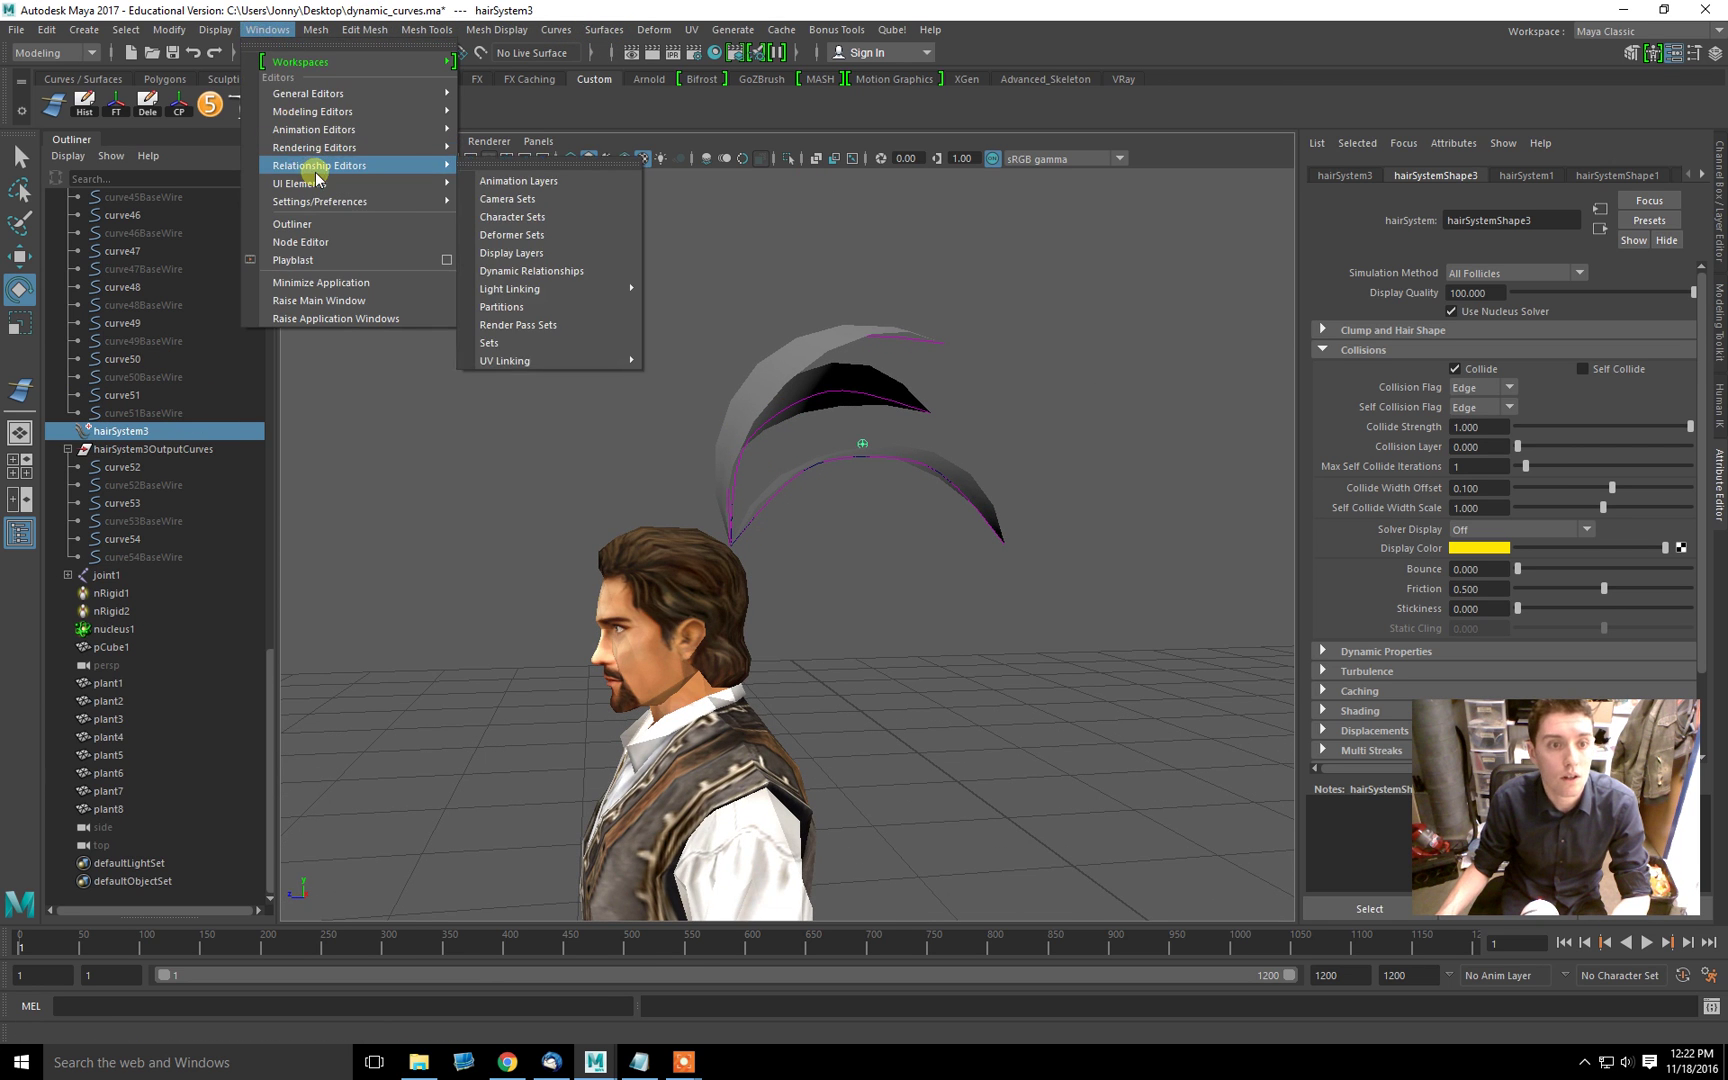
left_click(551, 271)
scroll(340, 400, "down", 8)
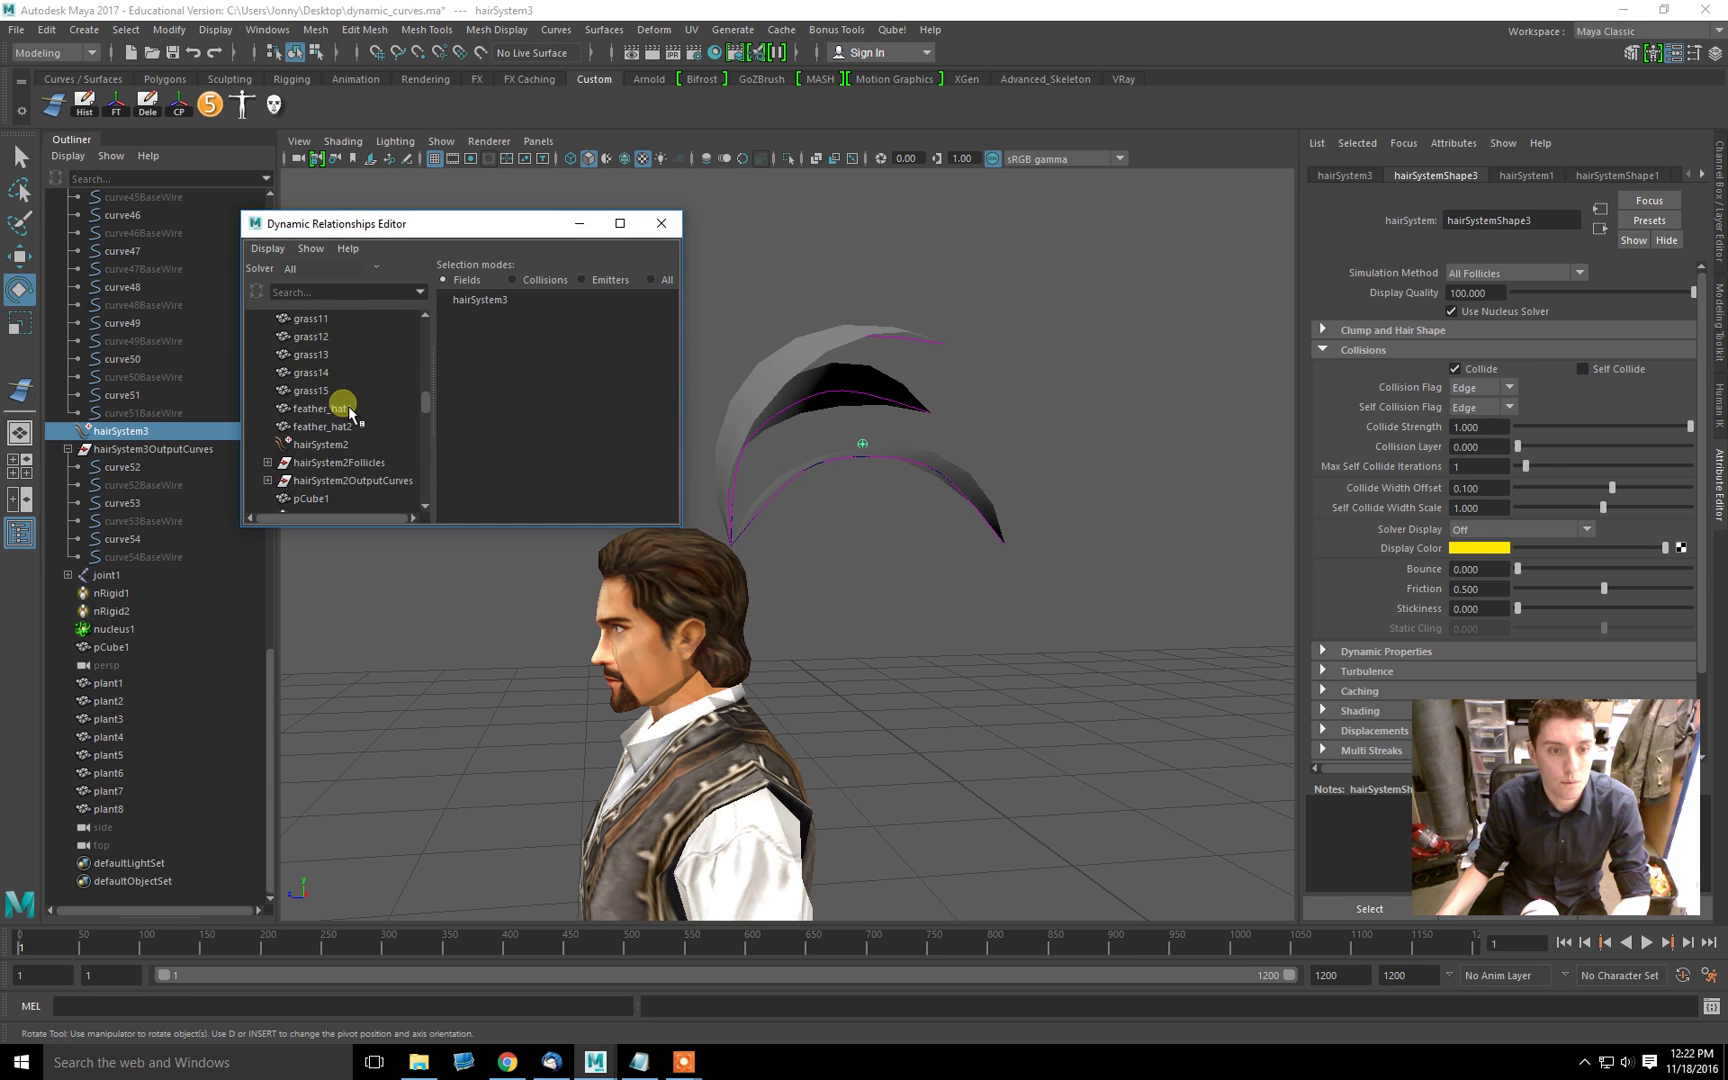
scroll(360, 418, "down", 3)
left_click(316, 374)
left_click(321, 392)
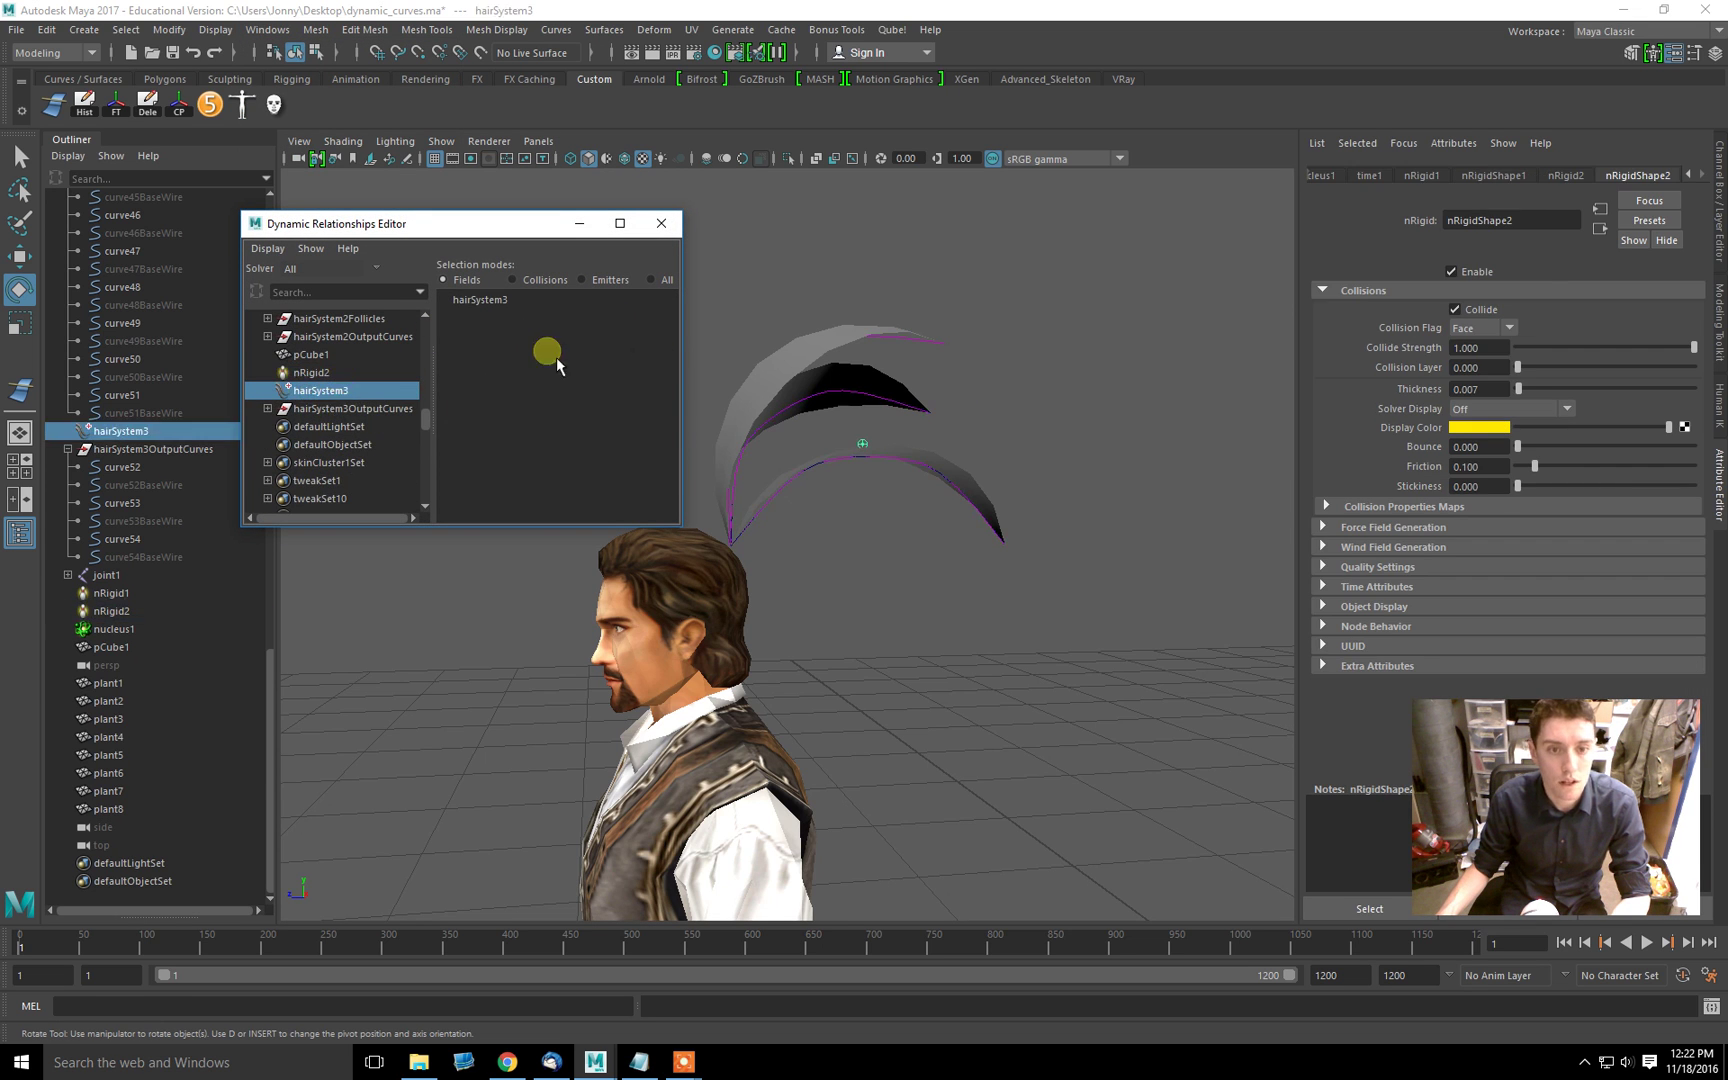
left_click(661, 223)
Step: Examine the nRigidShape2 attributes, including its collision and quality settings
left_click_drag(880, 380, 600, 520, "alt")
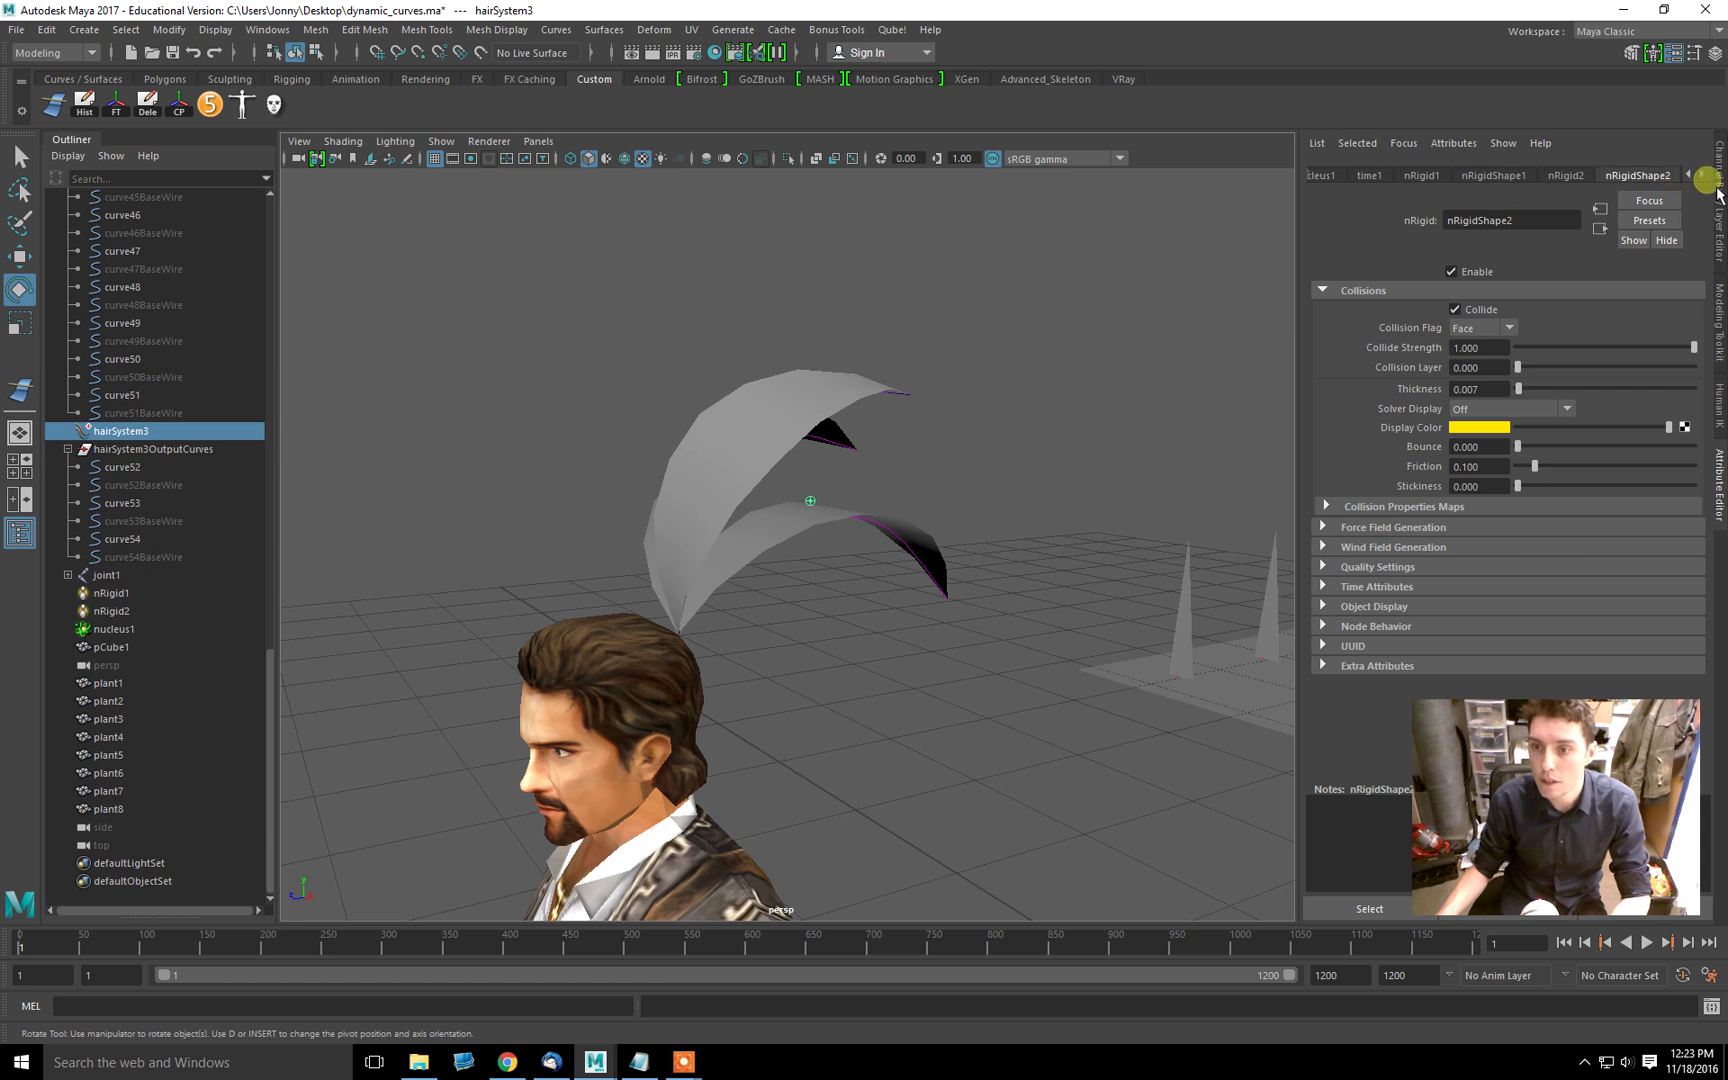
left_click(1410, 292)
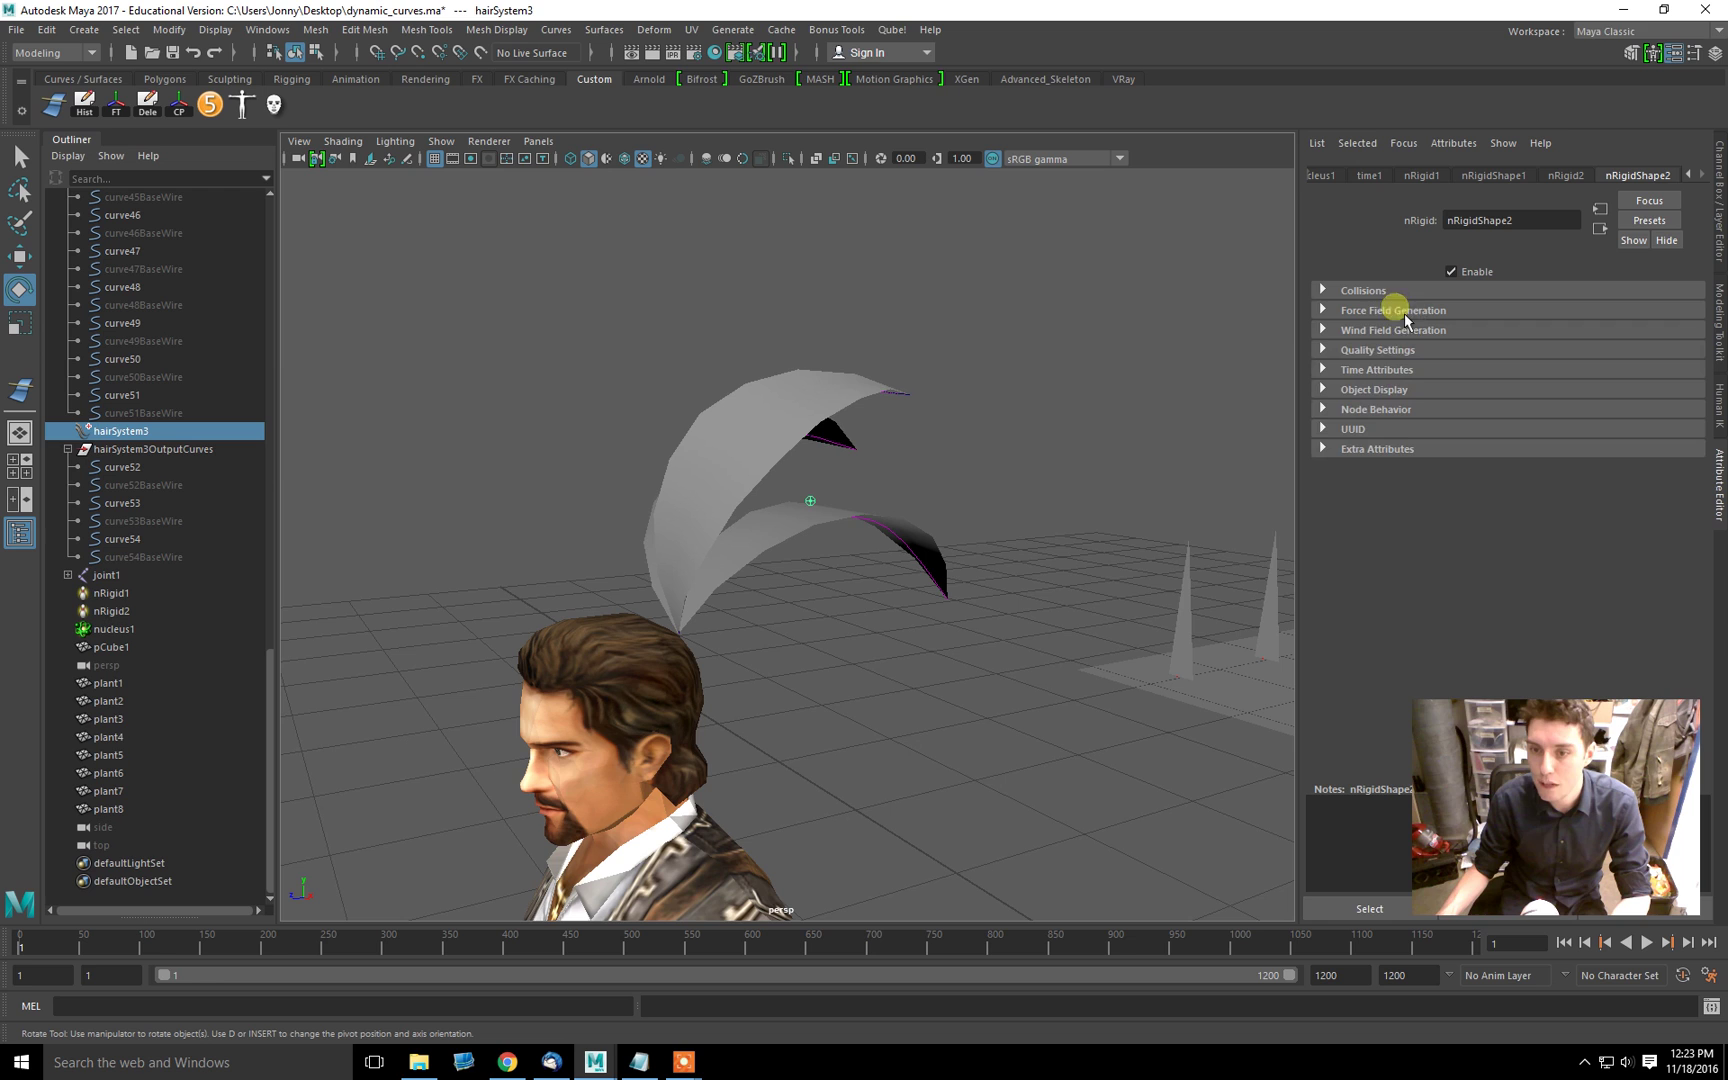
left_click(1368, 351)
left_click(1369, 352)
left_click(1690, 176)
scroll(155, 525, "up", 3)
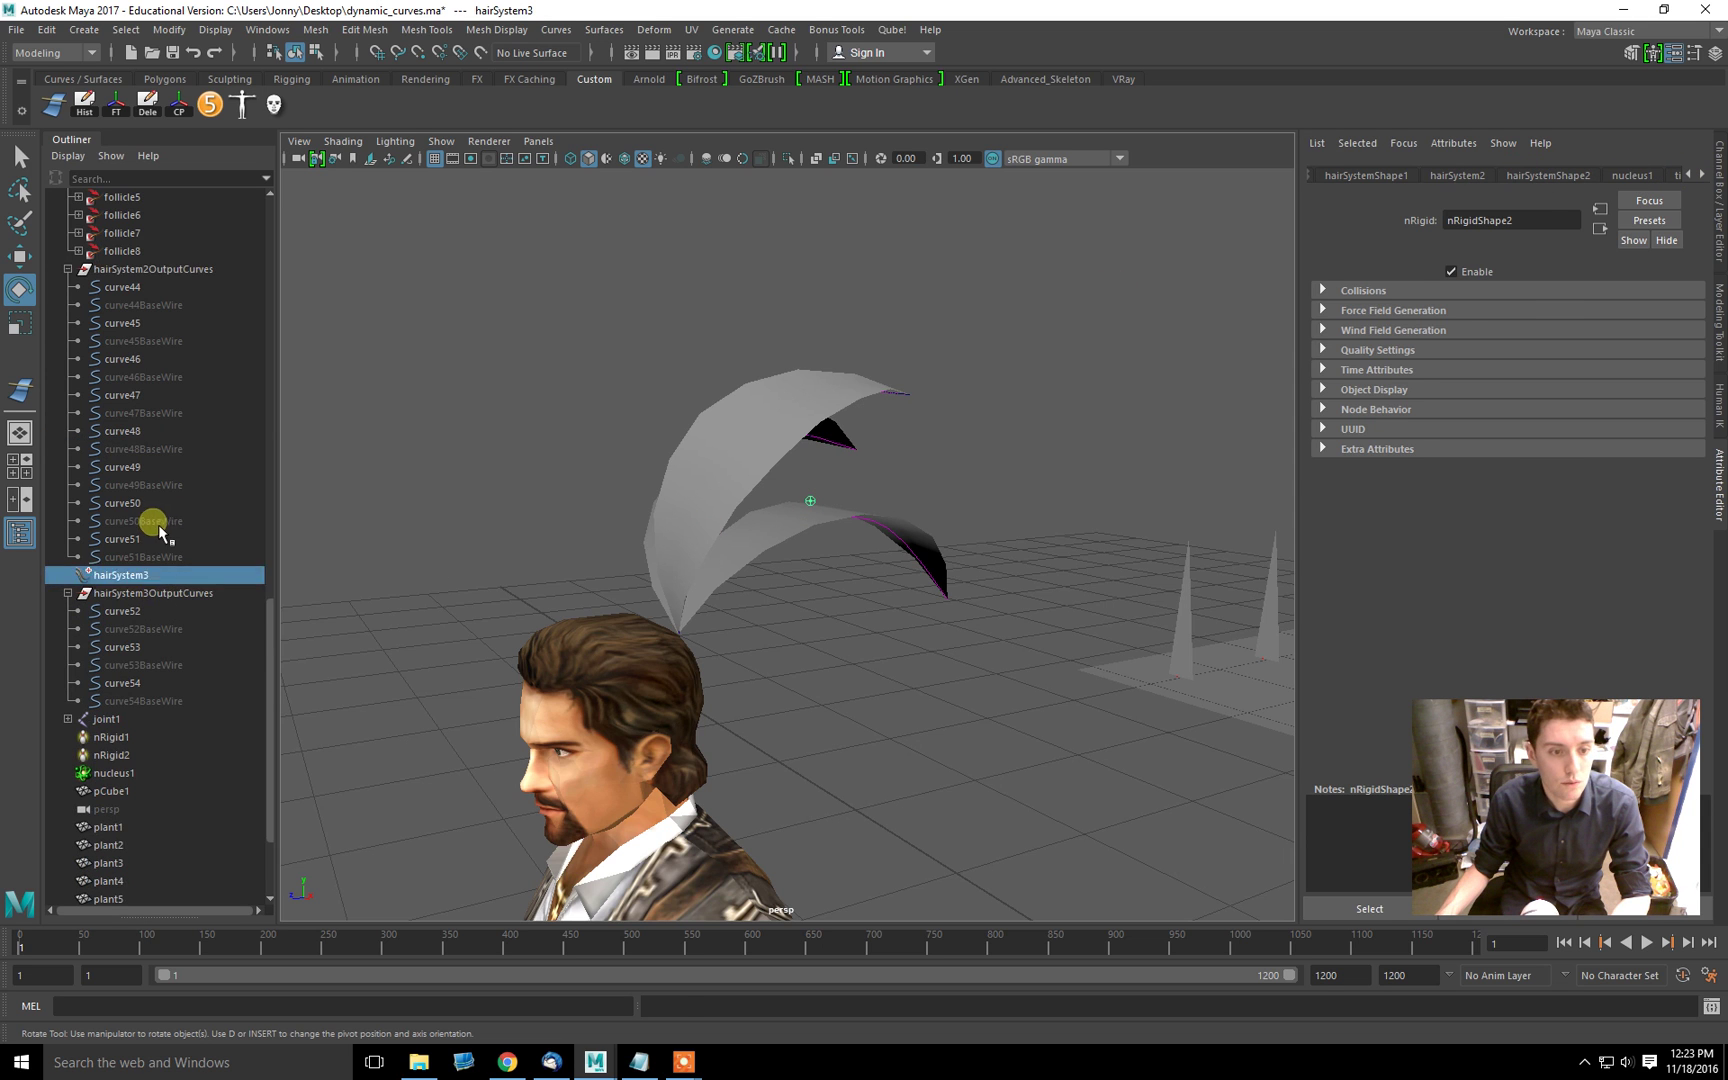
Step: Set the Damp force in hairSystem3's dynamic properties to 0.1
left_click(135, 574)
left_click(1347, 350)
left_click(1405, 350)
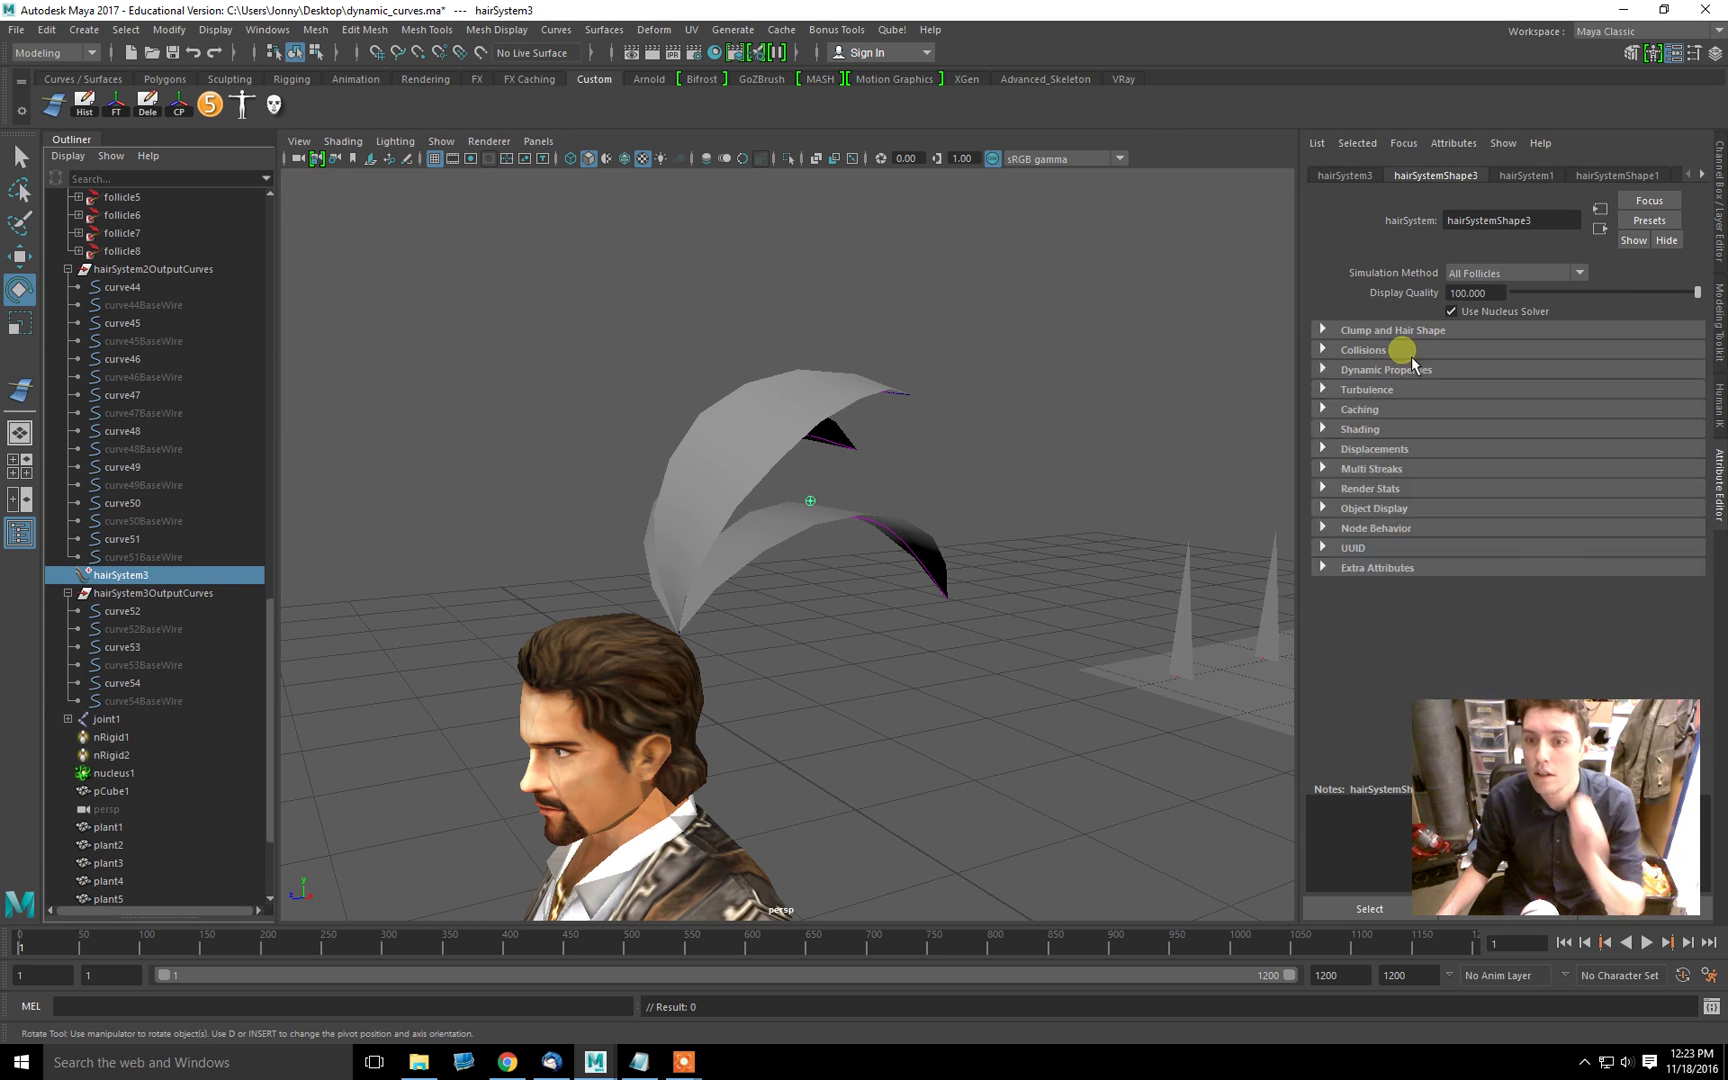
left_click(1381, 370)
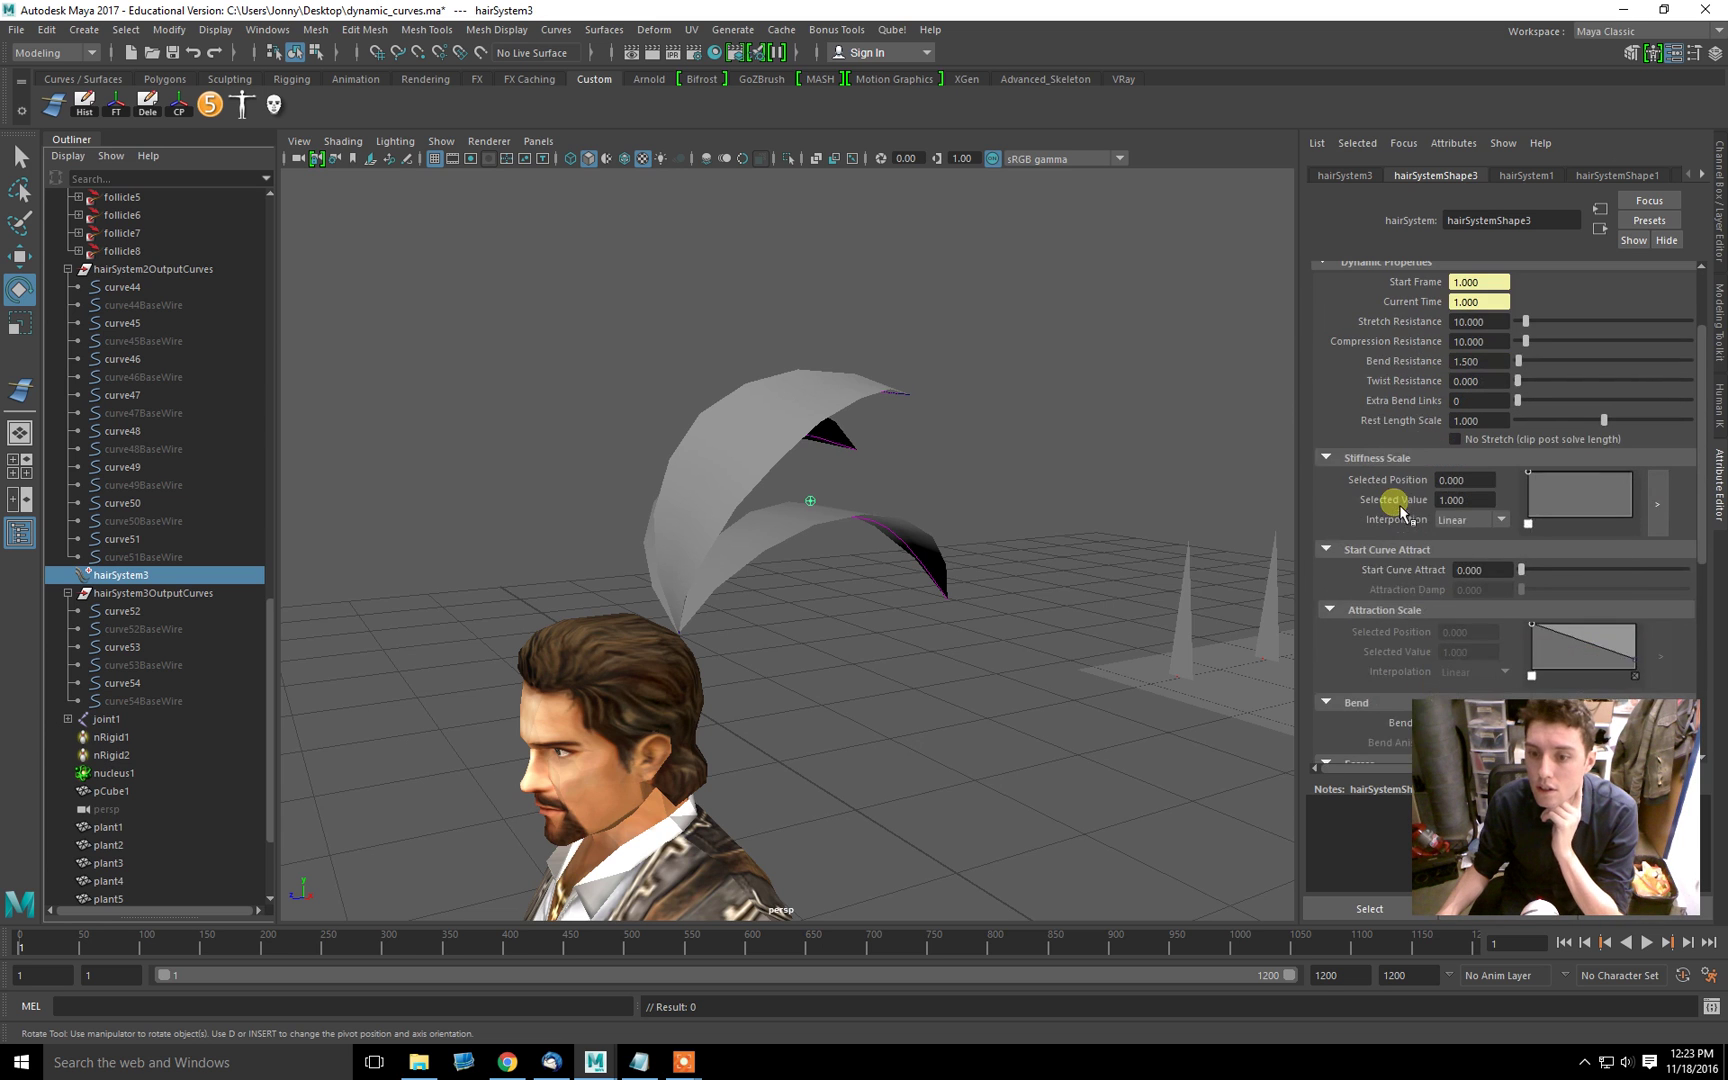
scroll(1403, 515, "down", 3)
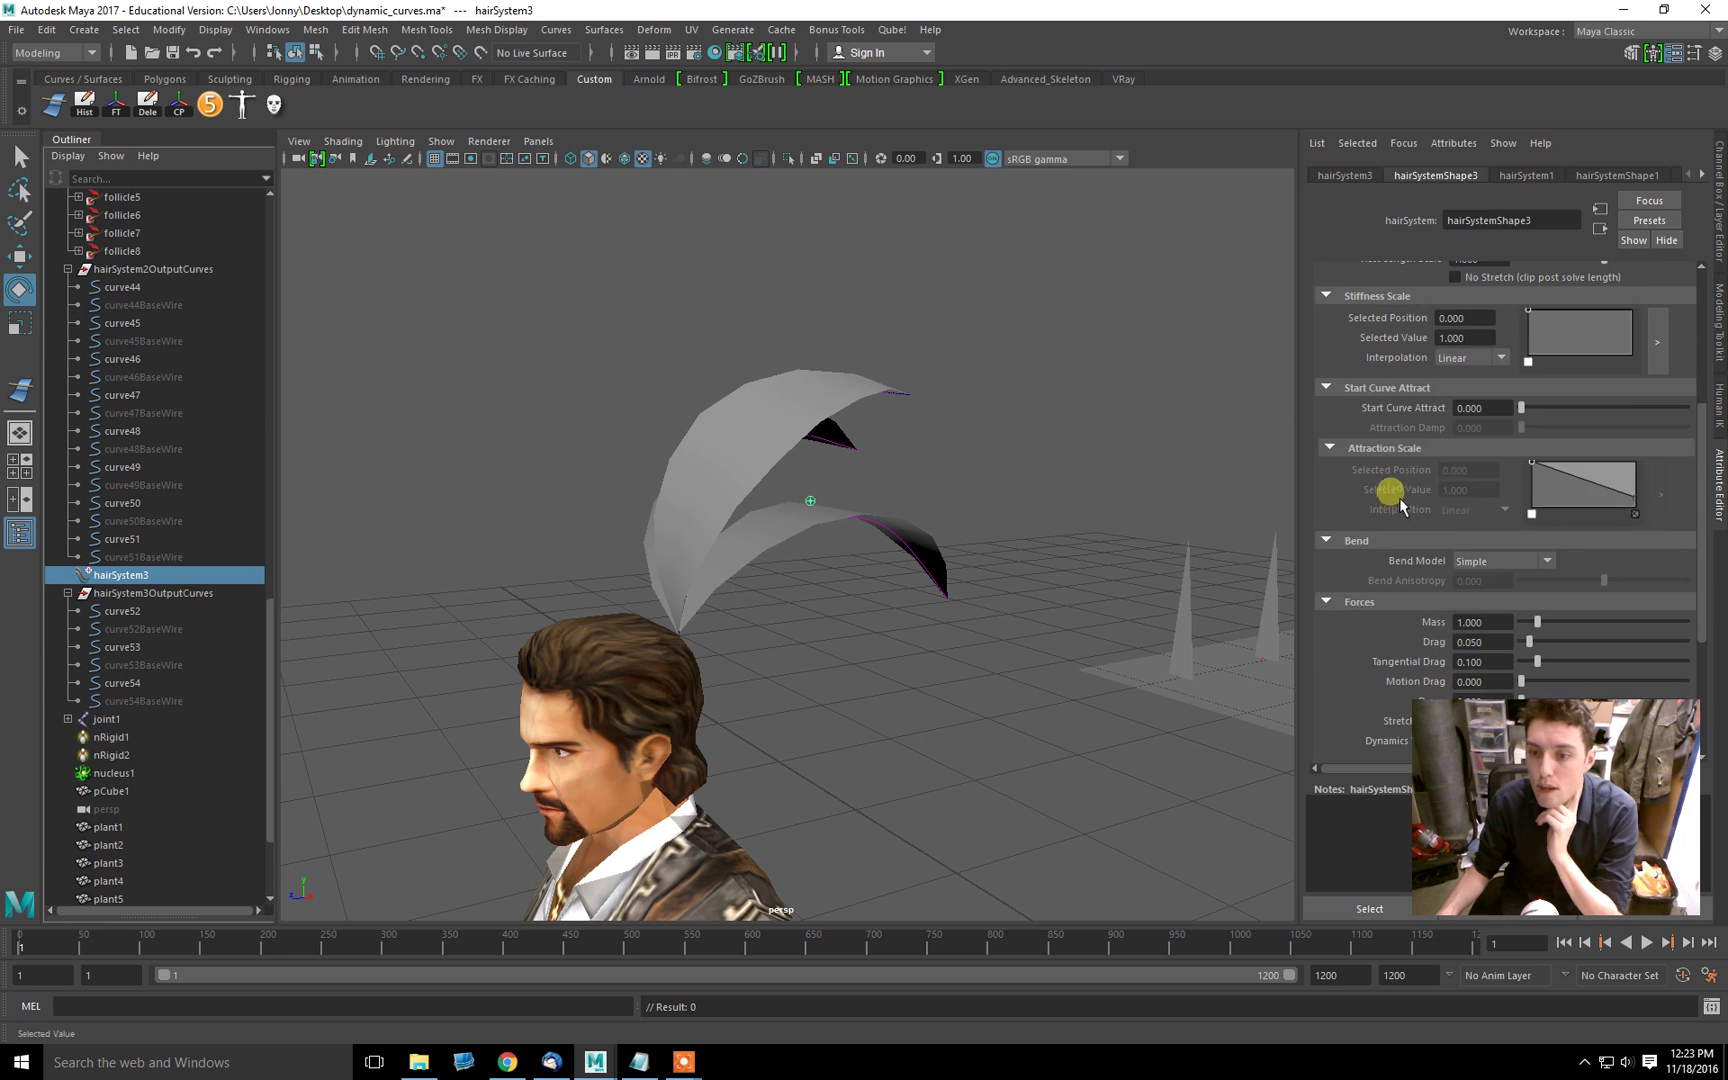
scroll(1400, 503, "down", 1)
scroll(1493, 605, "down", 1)
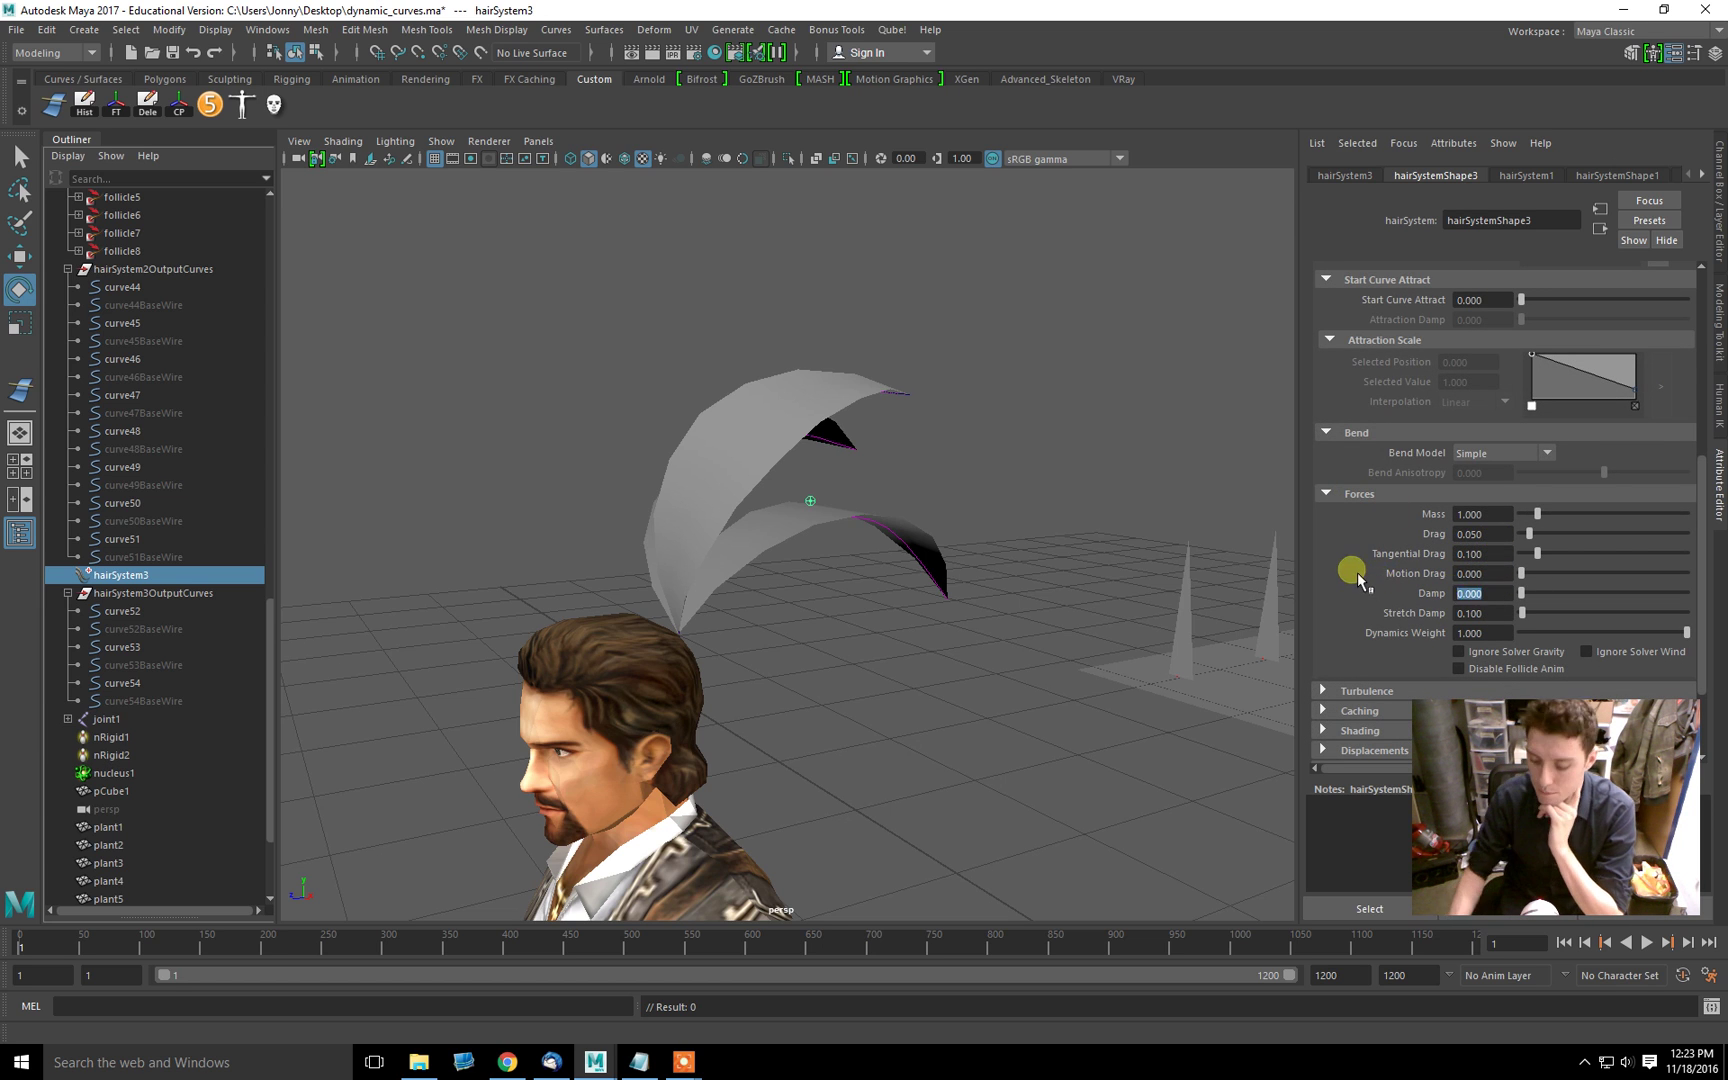
type("0.1")
key("Return")
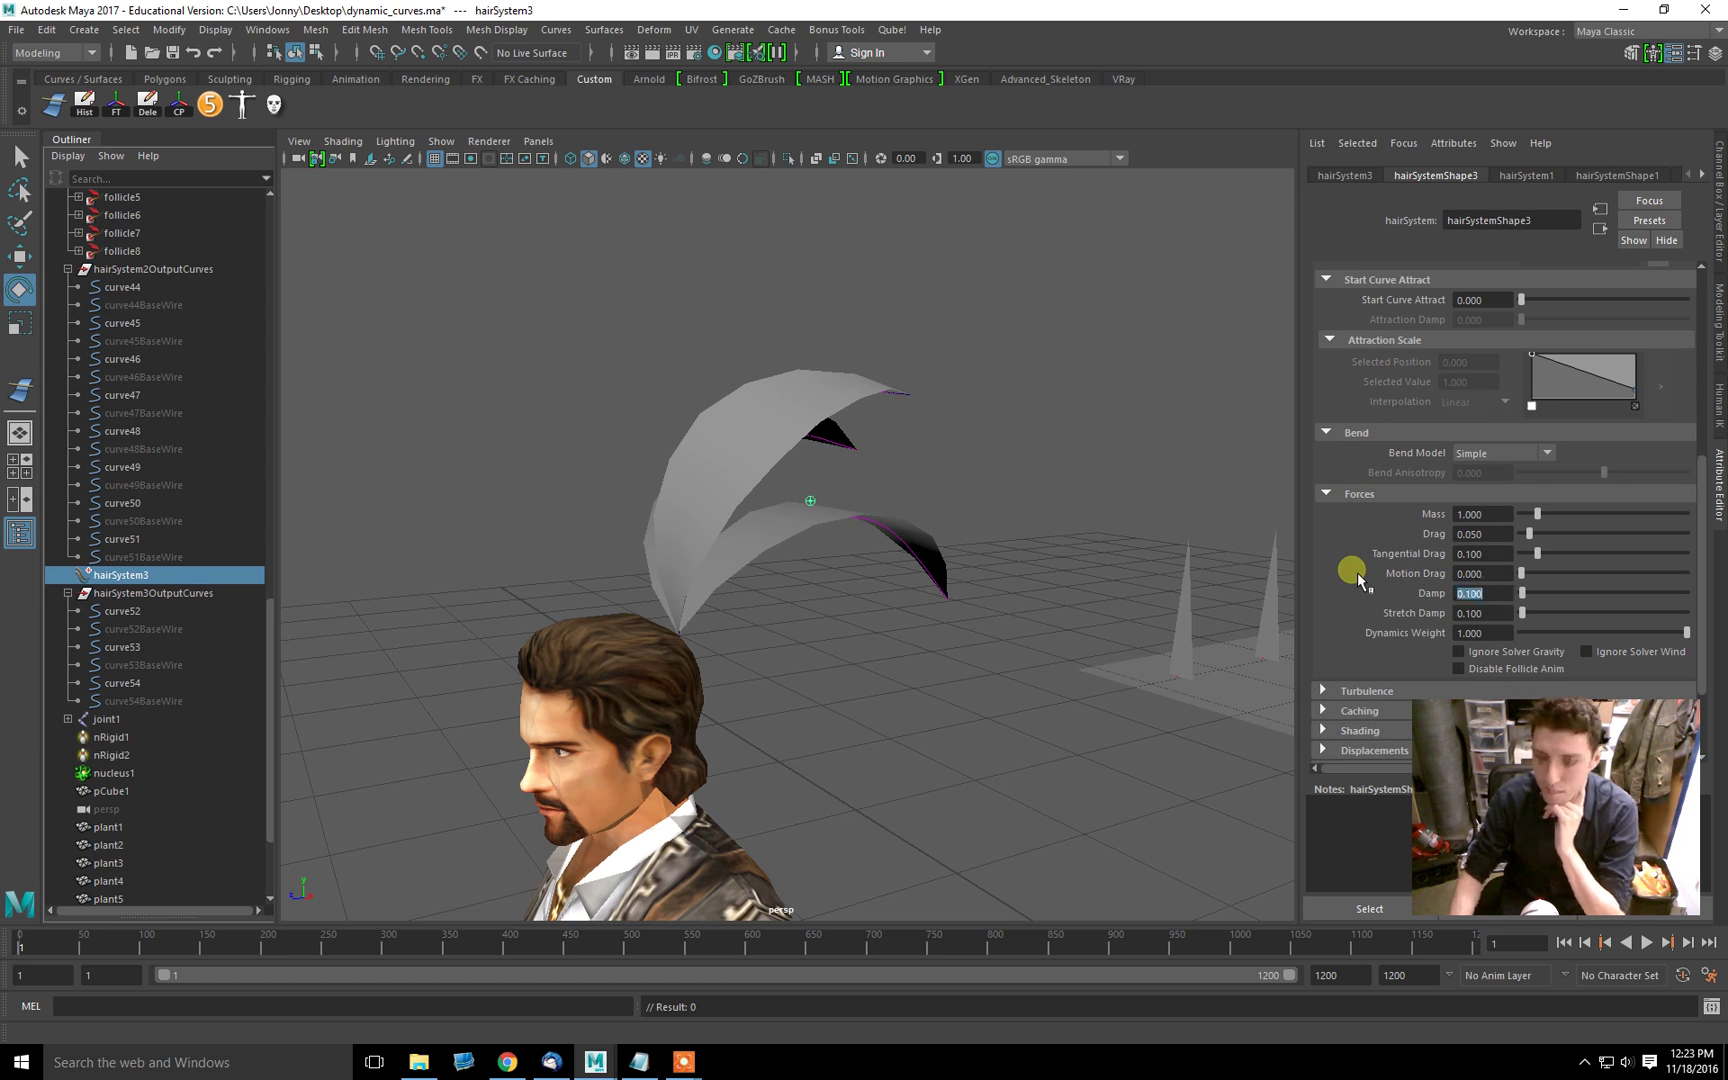
Step: Play the simulation to check the feathers with the new damping, stop it, and inspect them around the head
left_click(1646, 946)
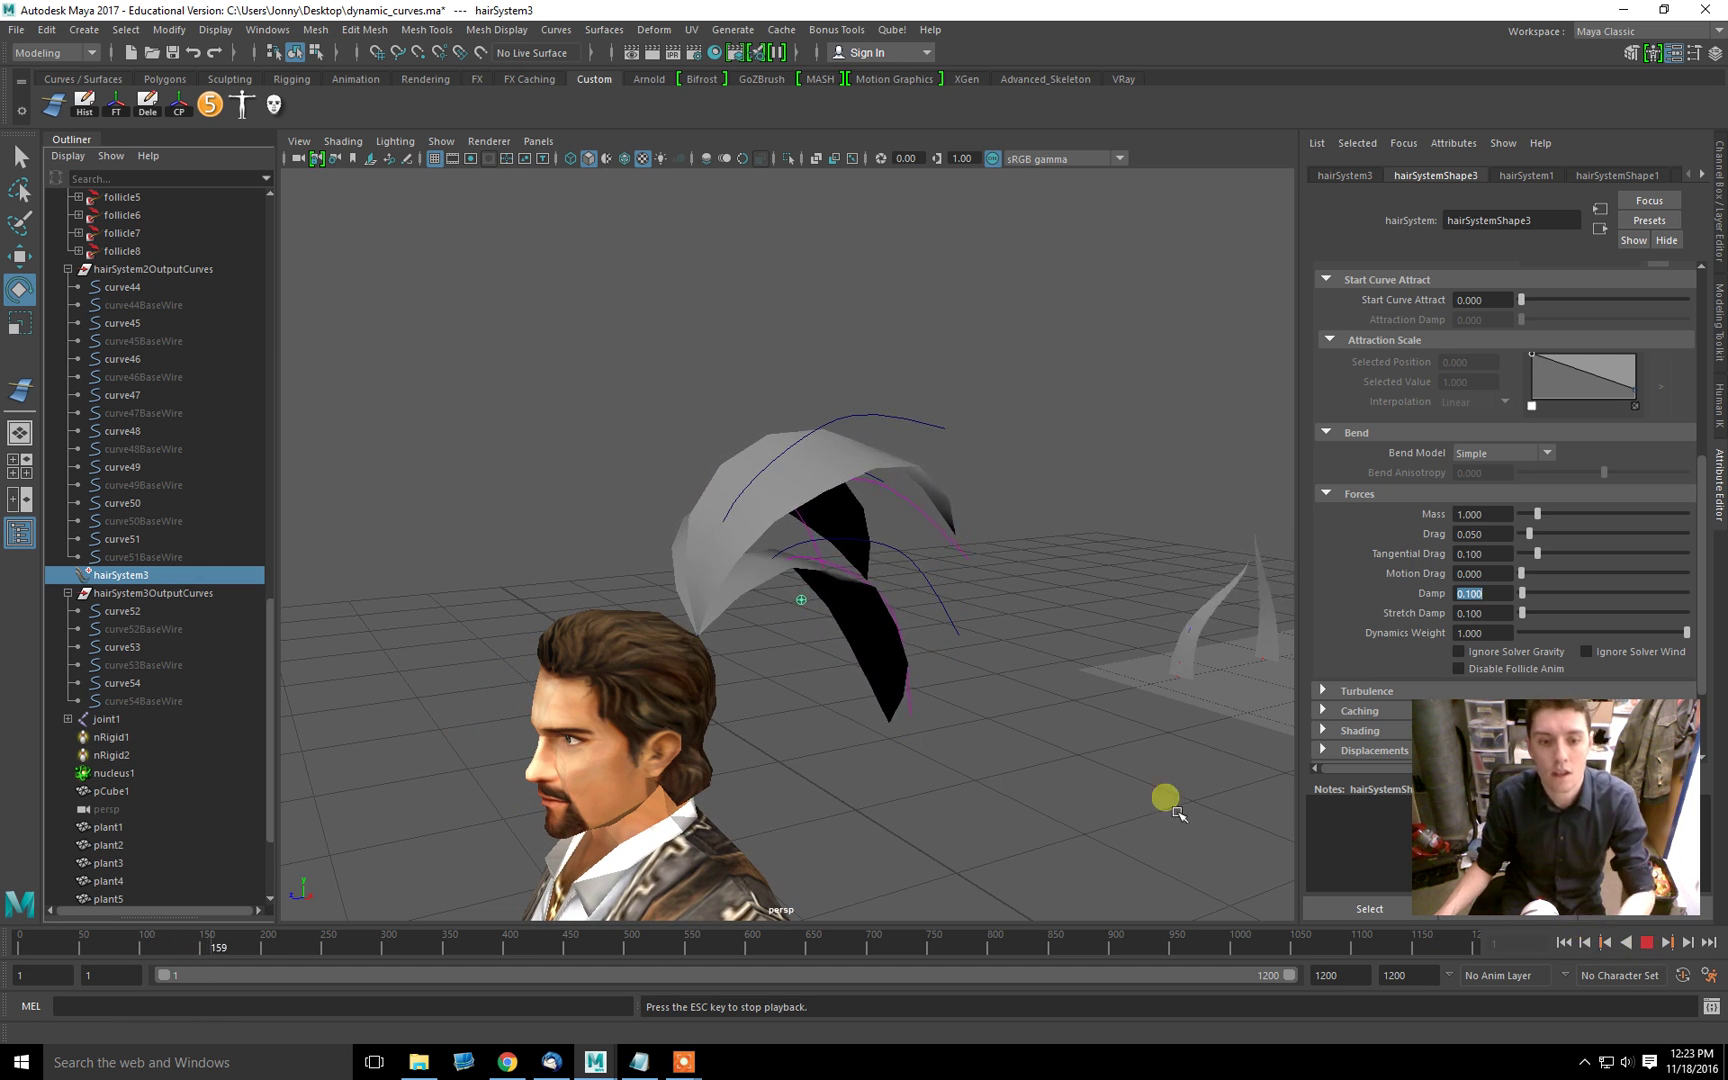
key("Escape")
right_click_drag(805, 667, 692, 648, "alt")
middle_click_drag(692, 648, 734, 515, "alt")
right_click_drag(1035, 550, 974, 555, "alt")
middle_click_drag(974, 555, 977, 555, "alt")
left_click_drag(977, 555, 936, 563, "alt")
Step: Clear the selection and view the character, plant and grass patch together
key("q")
left_click(1087, 697)
left_click_drag(1087, 697, 1035, 621, "alt")
right_click_drag(1035, 621, 1158, 633, "alt")
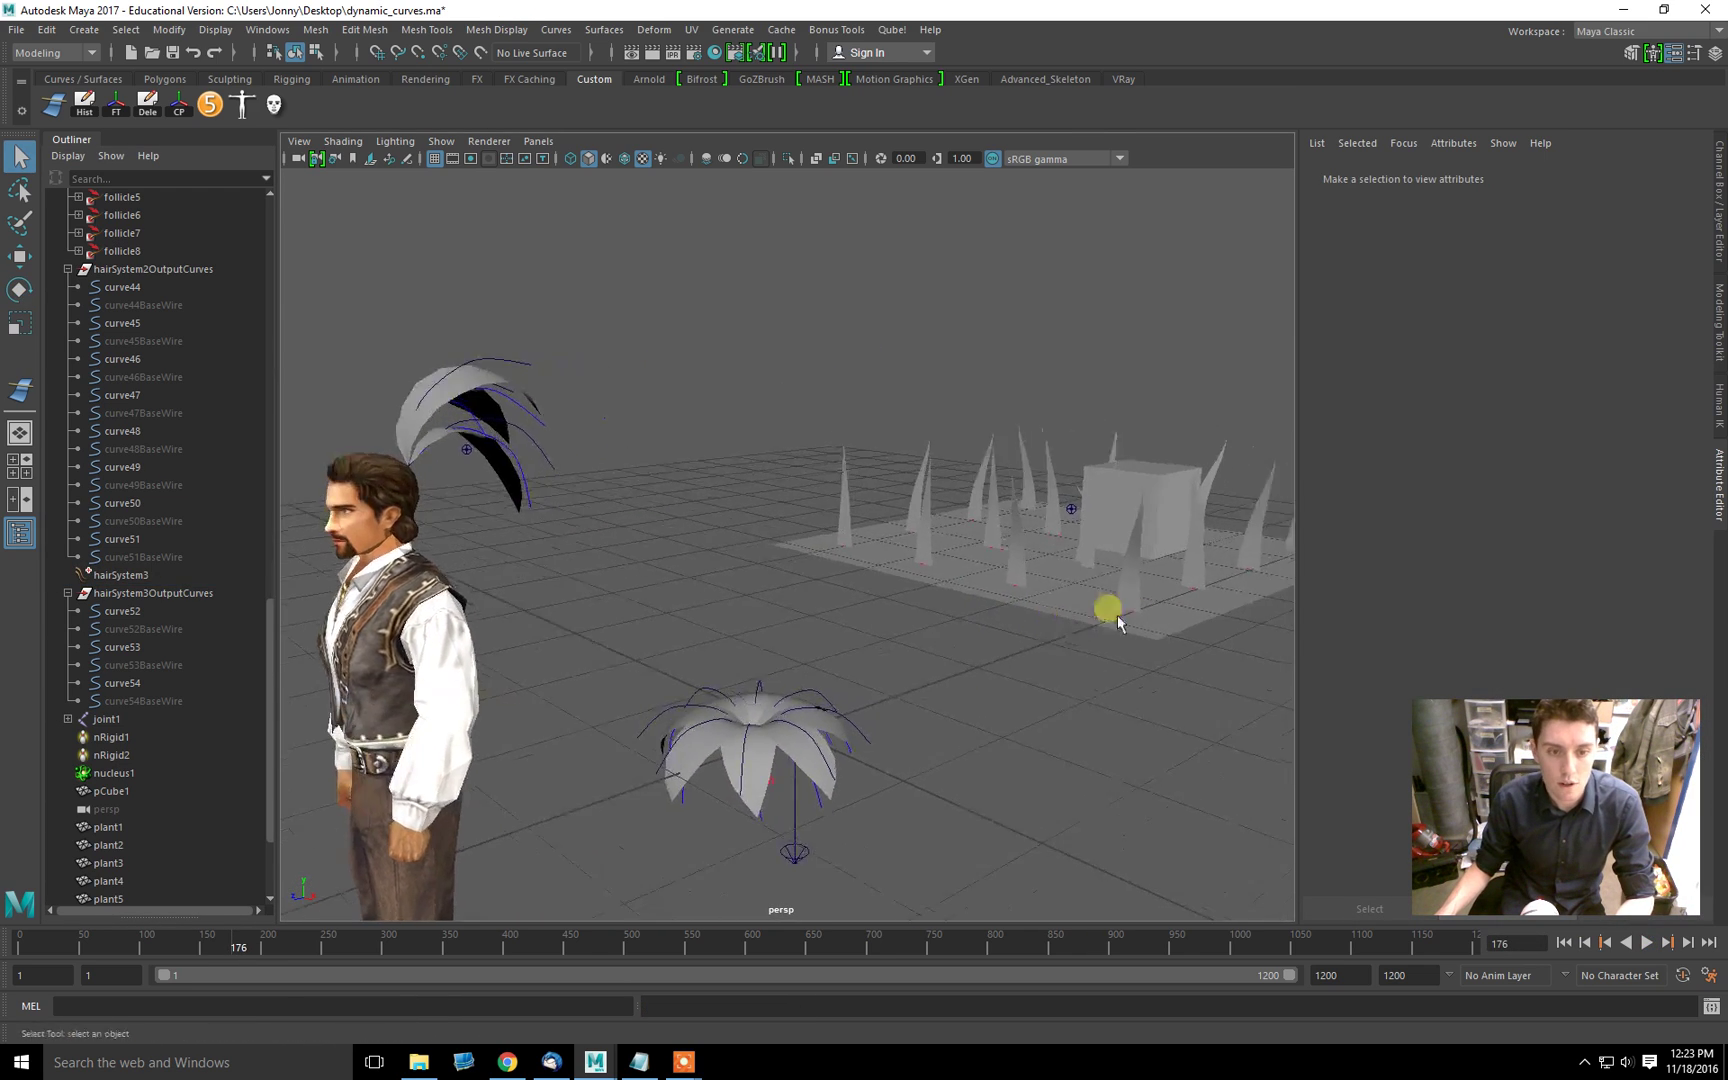
left_click_drag(1158, 632, 993, 637, "alt")
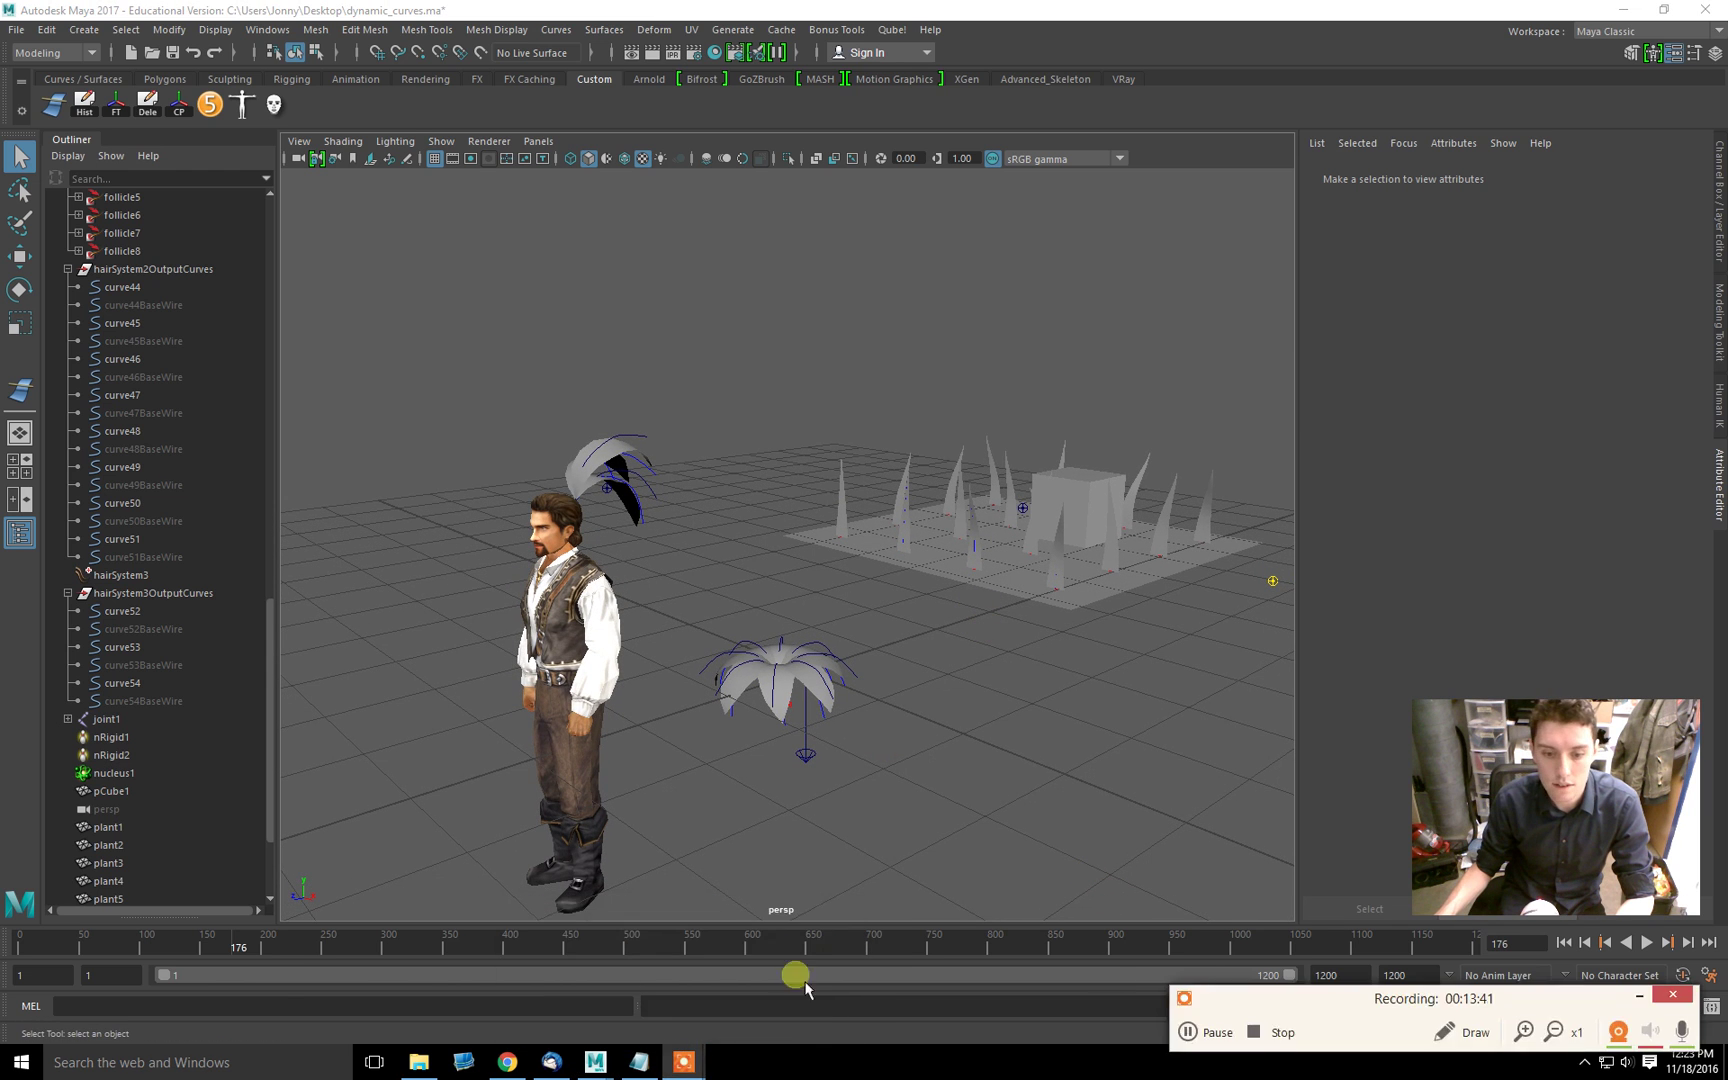